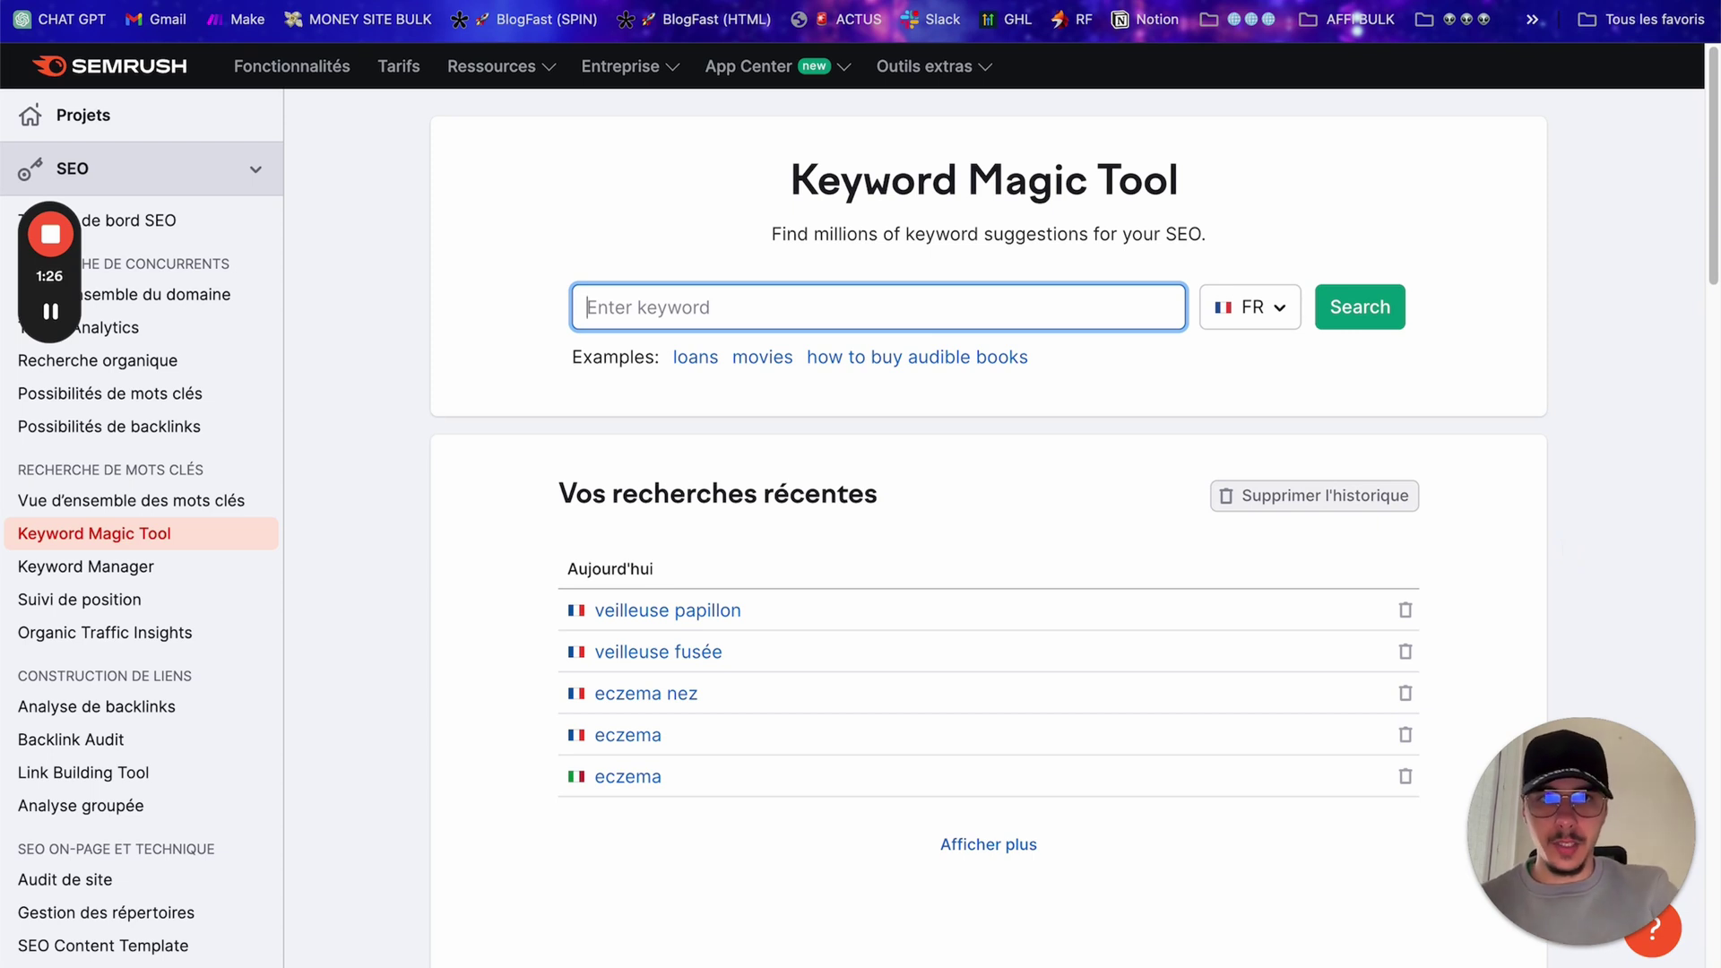
# Step: Look over the SEO article GPT in ChatGPT, Semrush's Keyword Magic Tool and Yourtext.Guru's query page, ending back in Semrush
pyautogui.hotkey('ctrl', 'Tab')
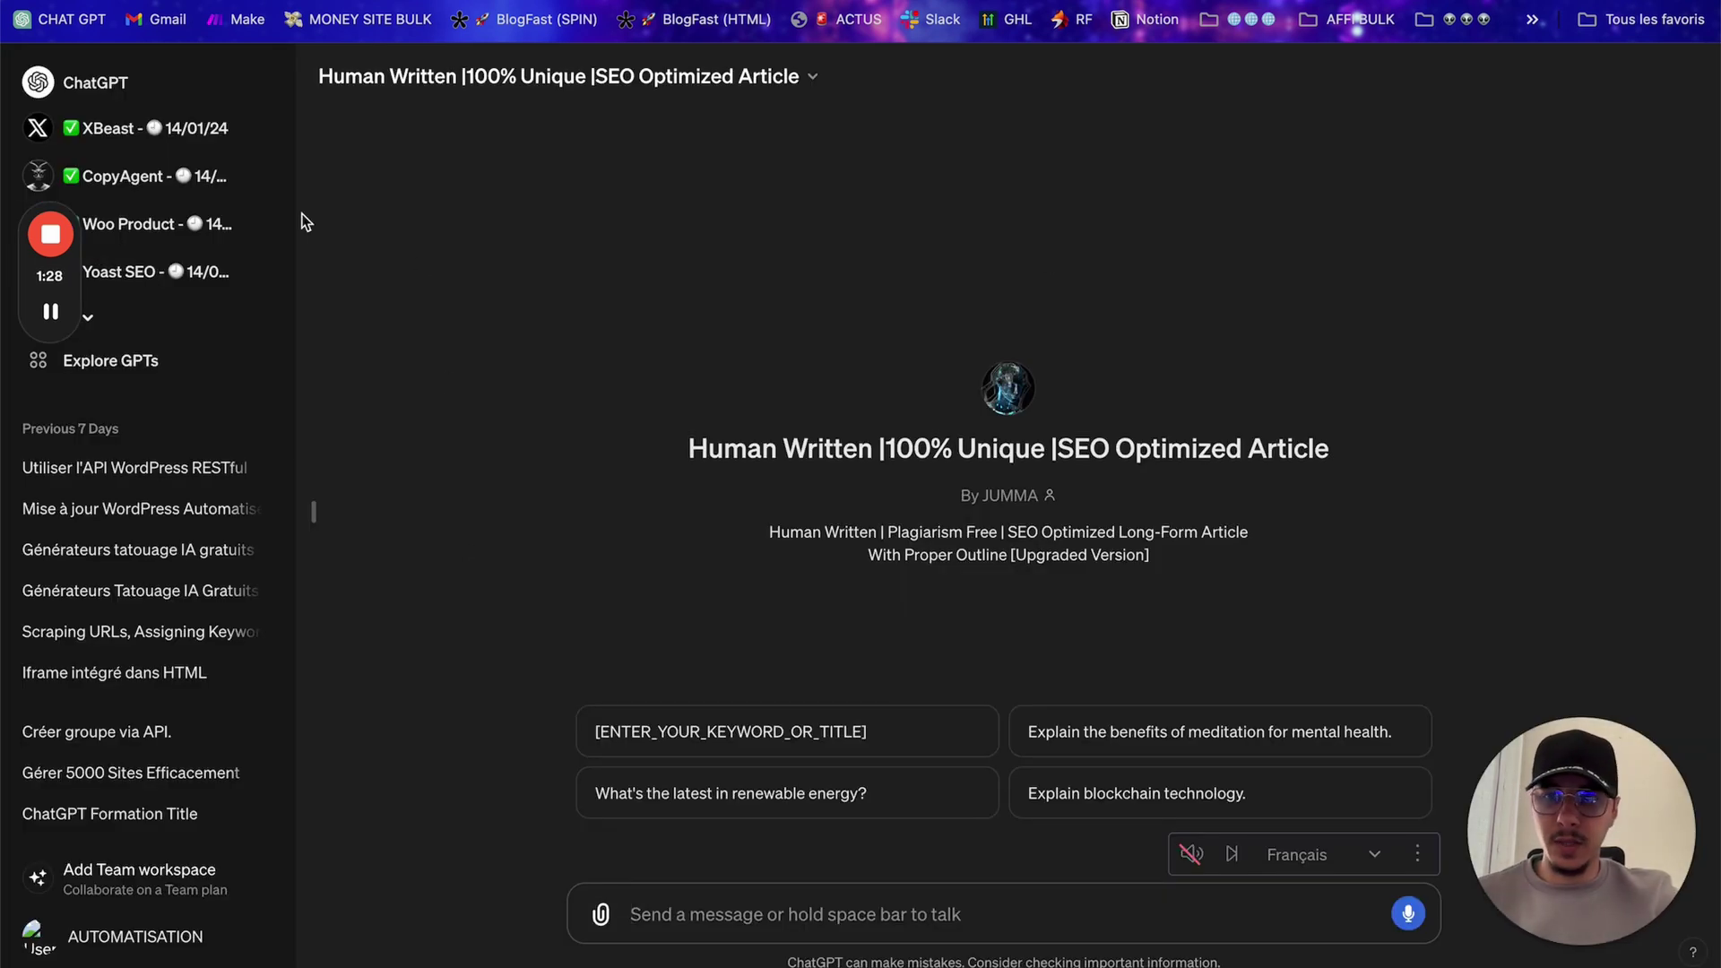
pyautogui.click(329, 511)
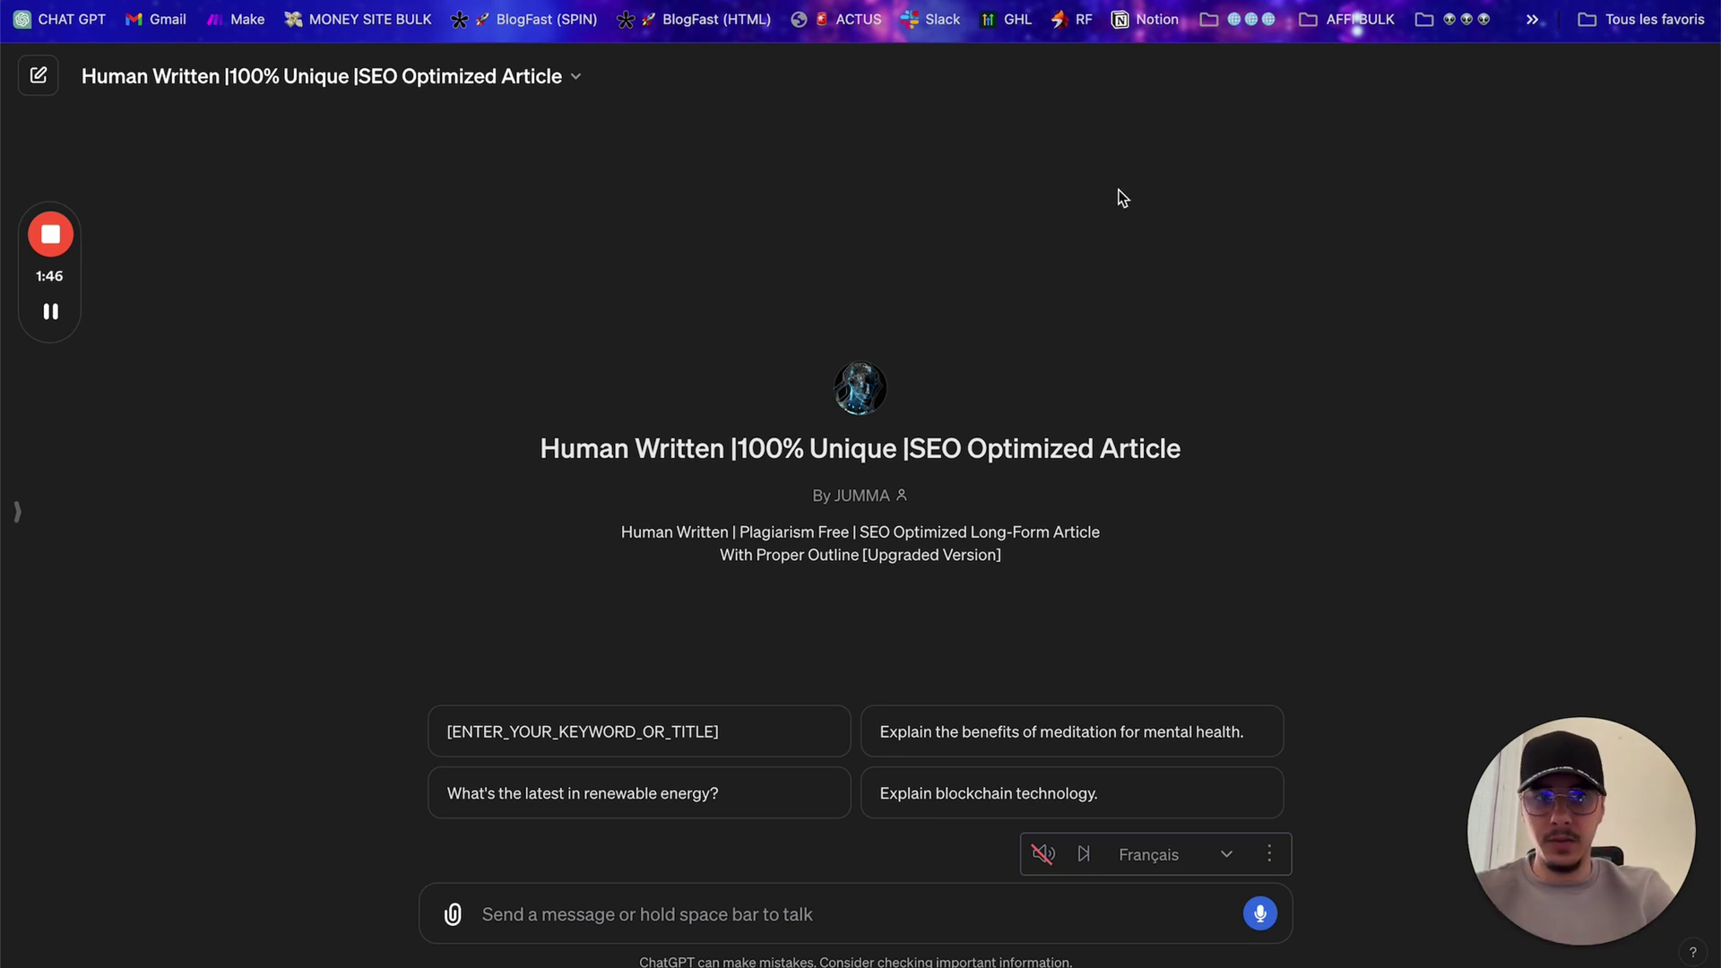
pyautogui.hotkey('ctrl', 'Tab')
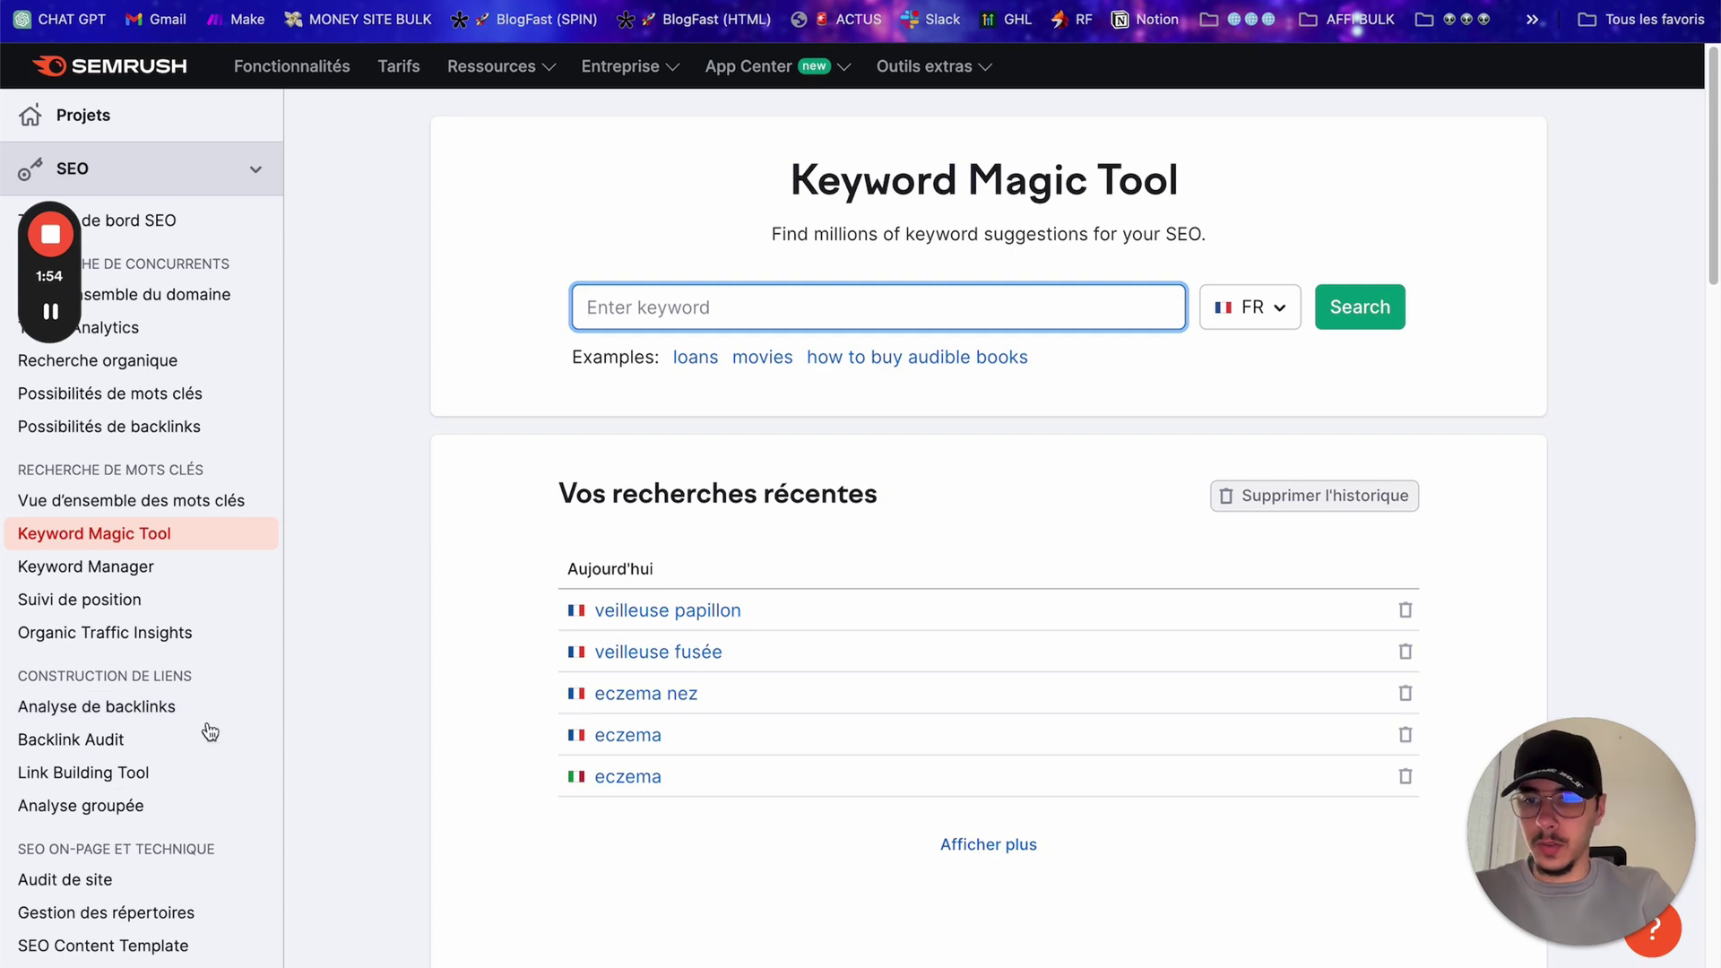
pyautogui.scroll(-8, 89, 820)
pyautogui.scroll(8, 119, 503)
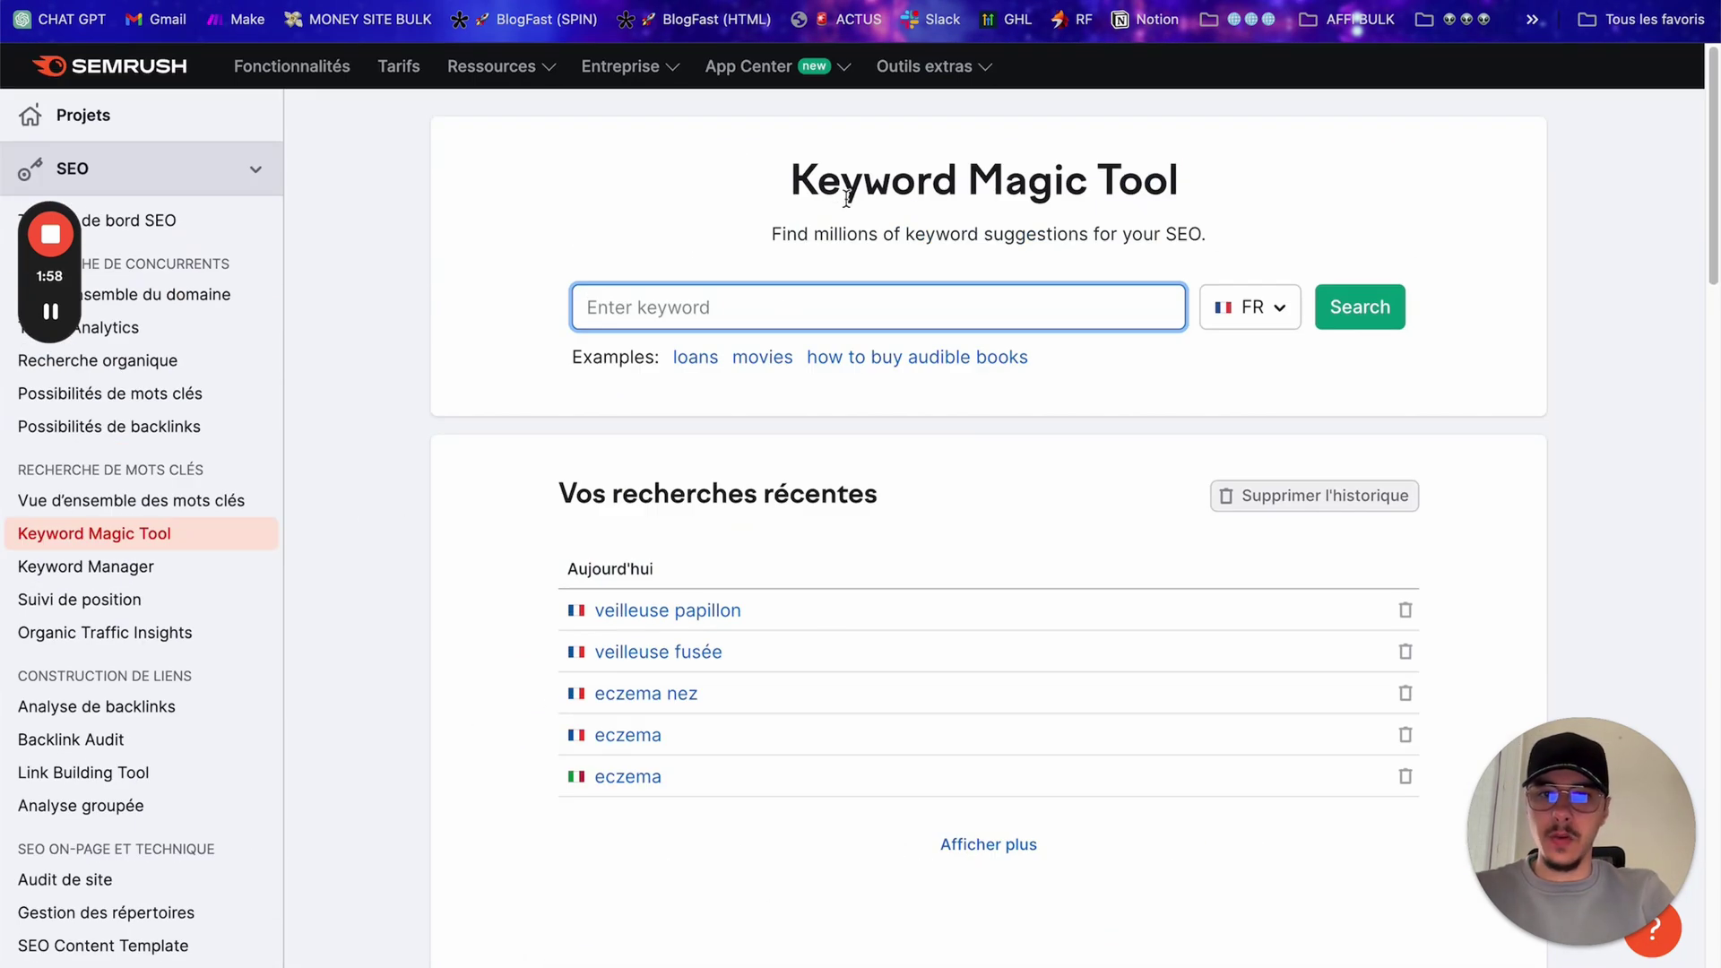
pyautogui.moveTo(786, 193); pyautogui.dragTo(1206, 188)
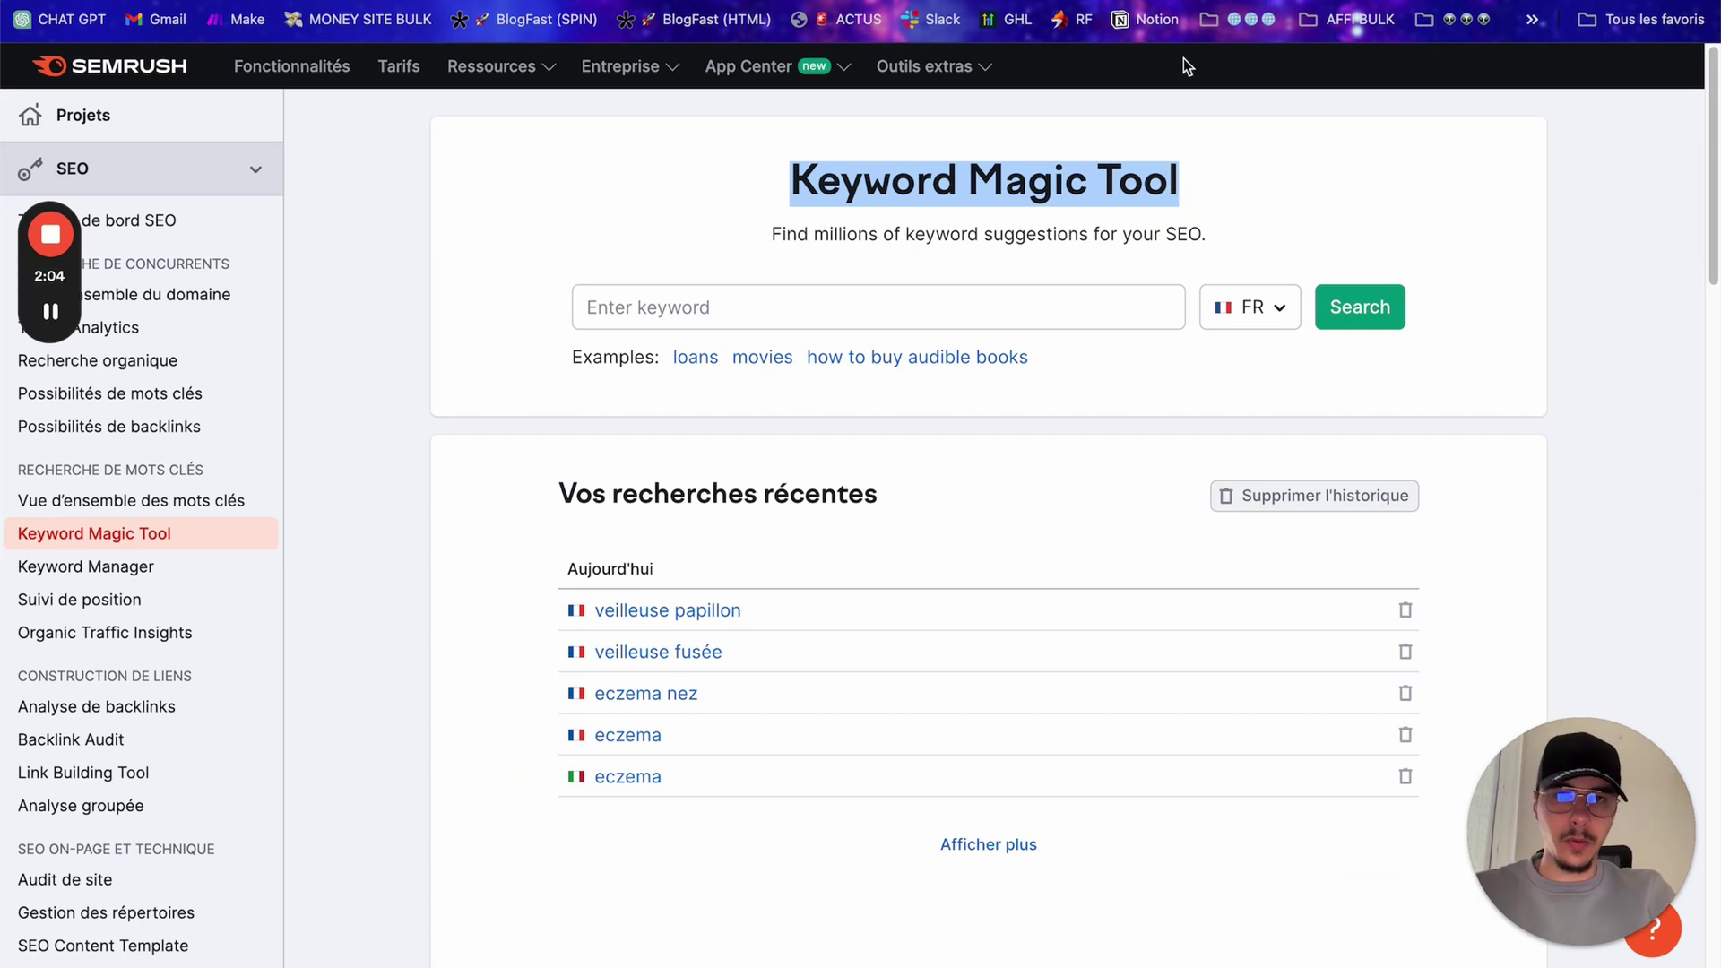
pyautogui.hotkey('ctrl', 'Tab')
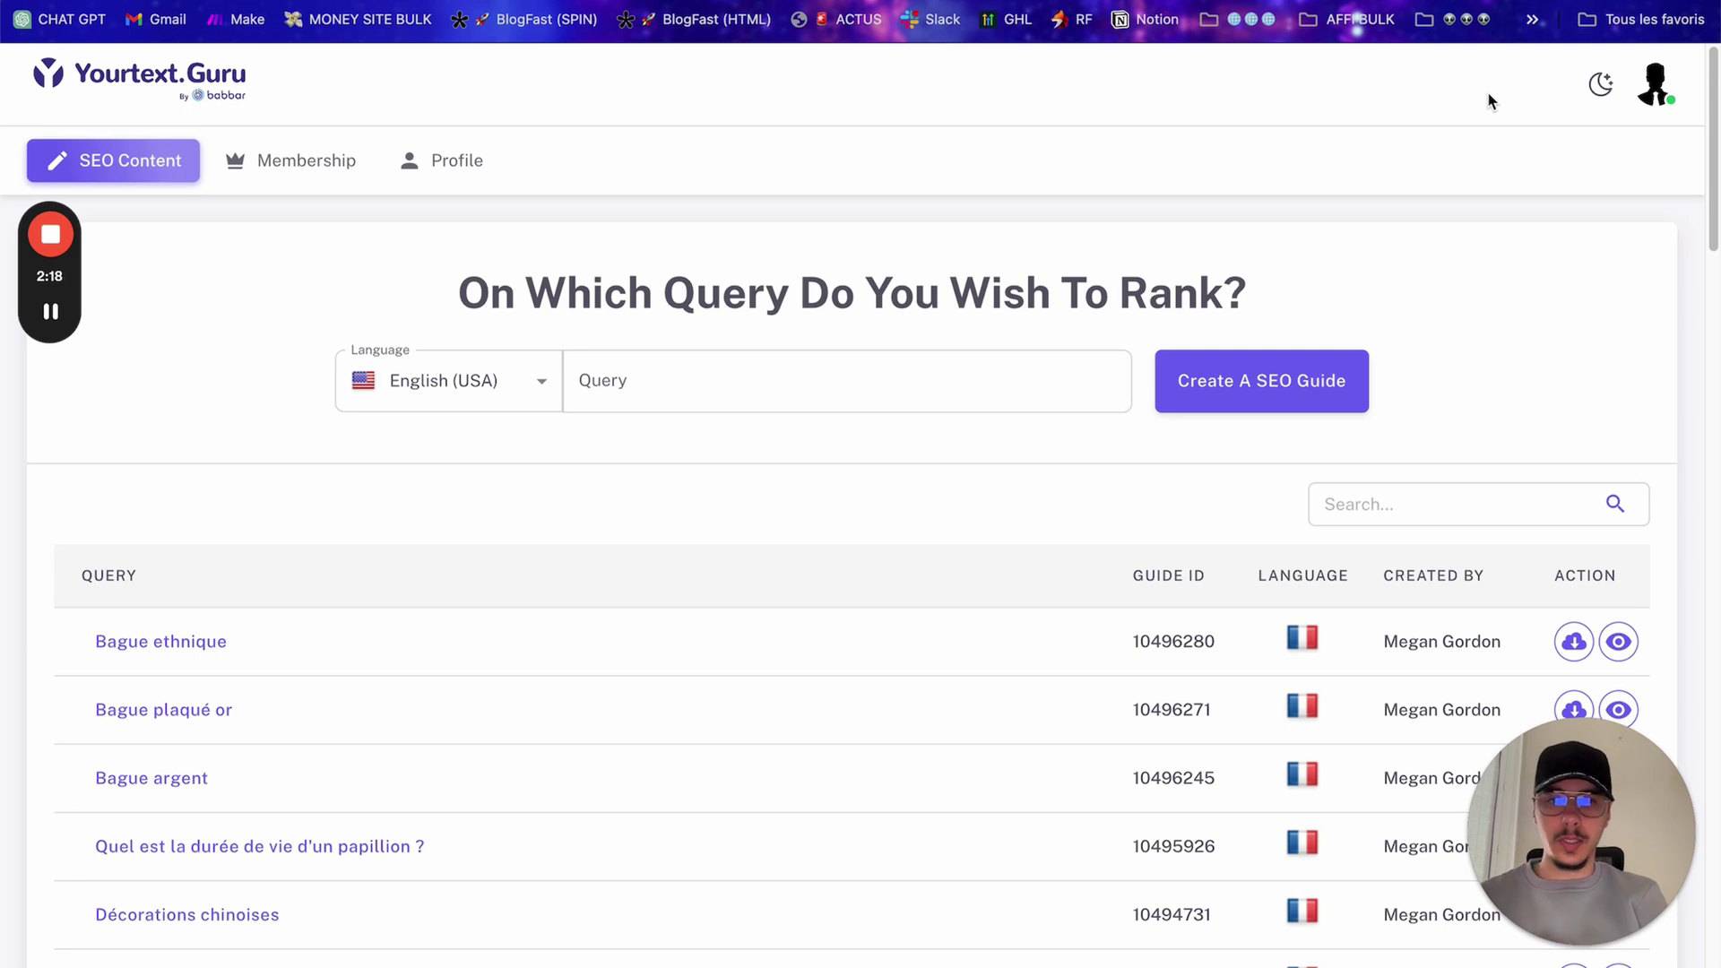
pyautogui.click(1092, 3)
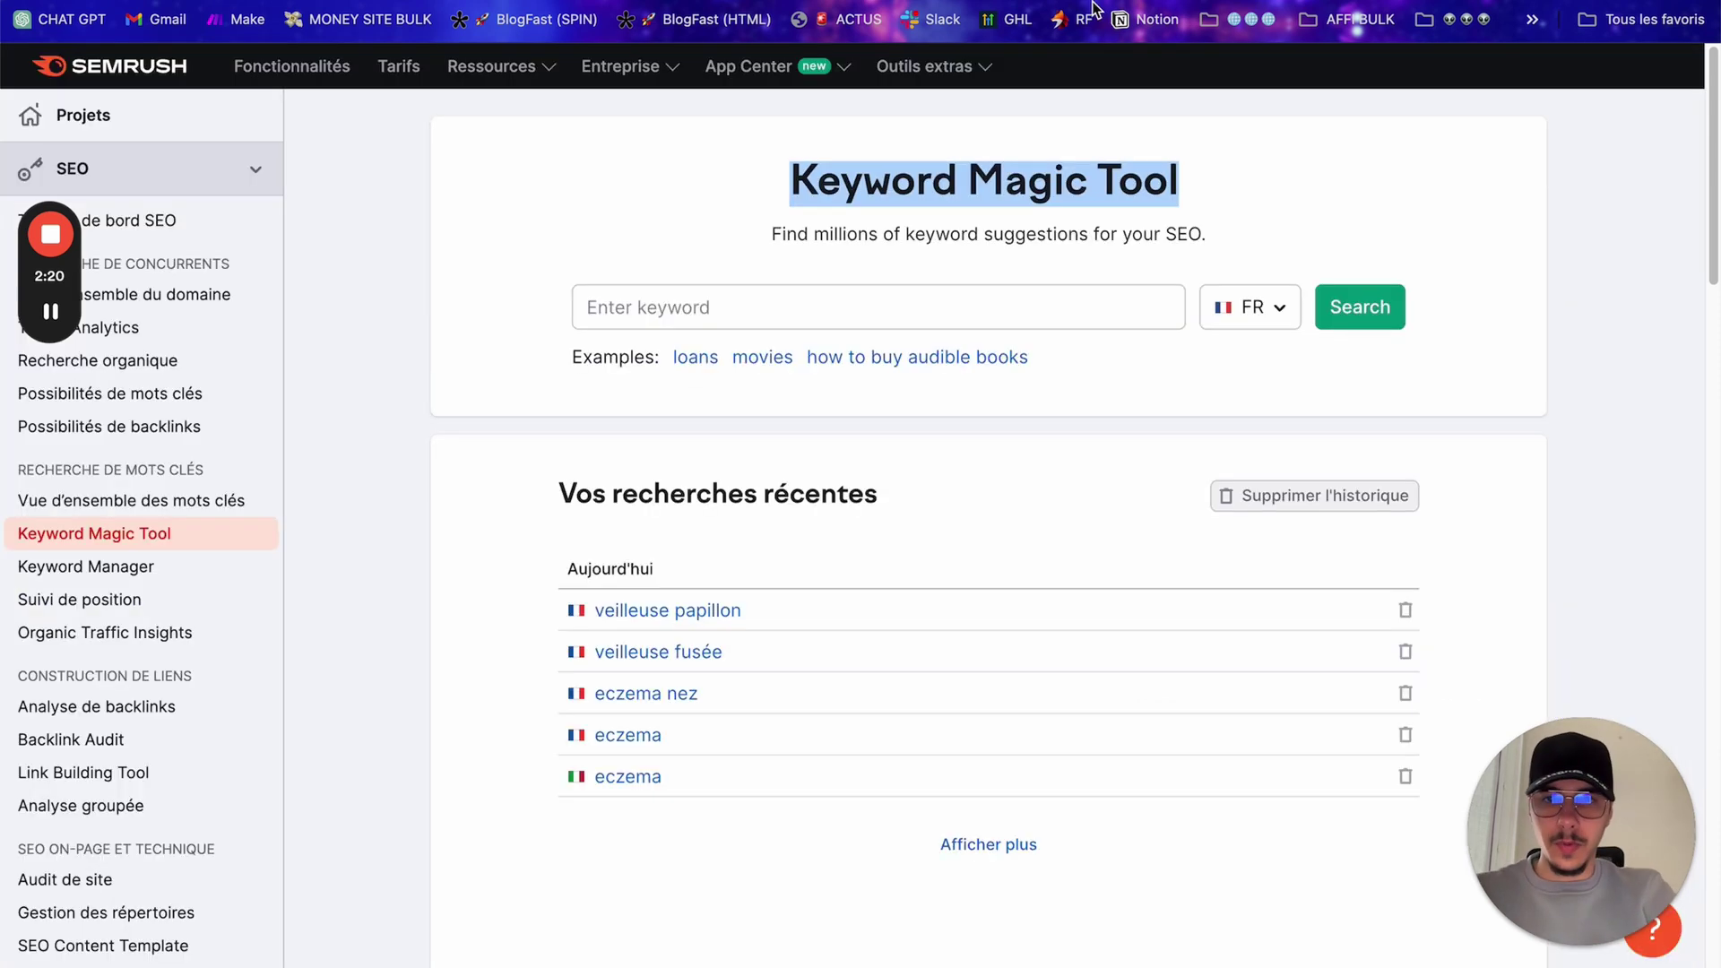
# Step: Search the Keyword Magic Tool for "chatgpt" in the FR database
pyautogui.click(1007, 318)
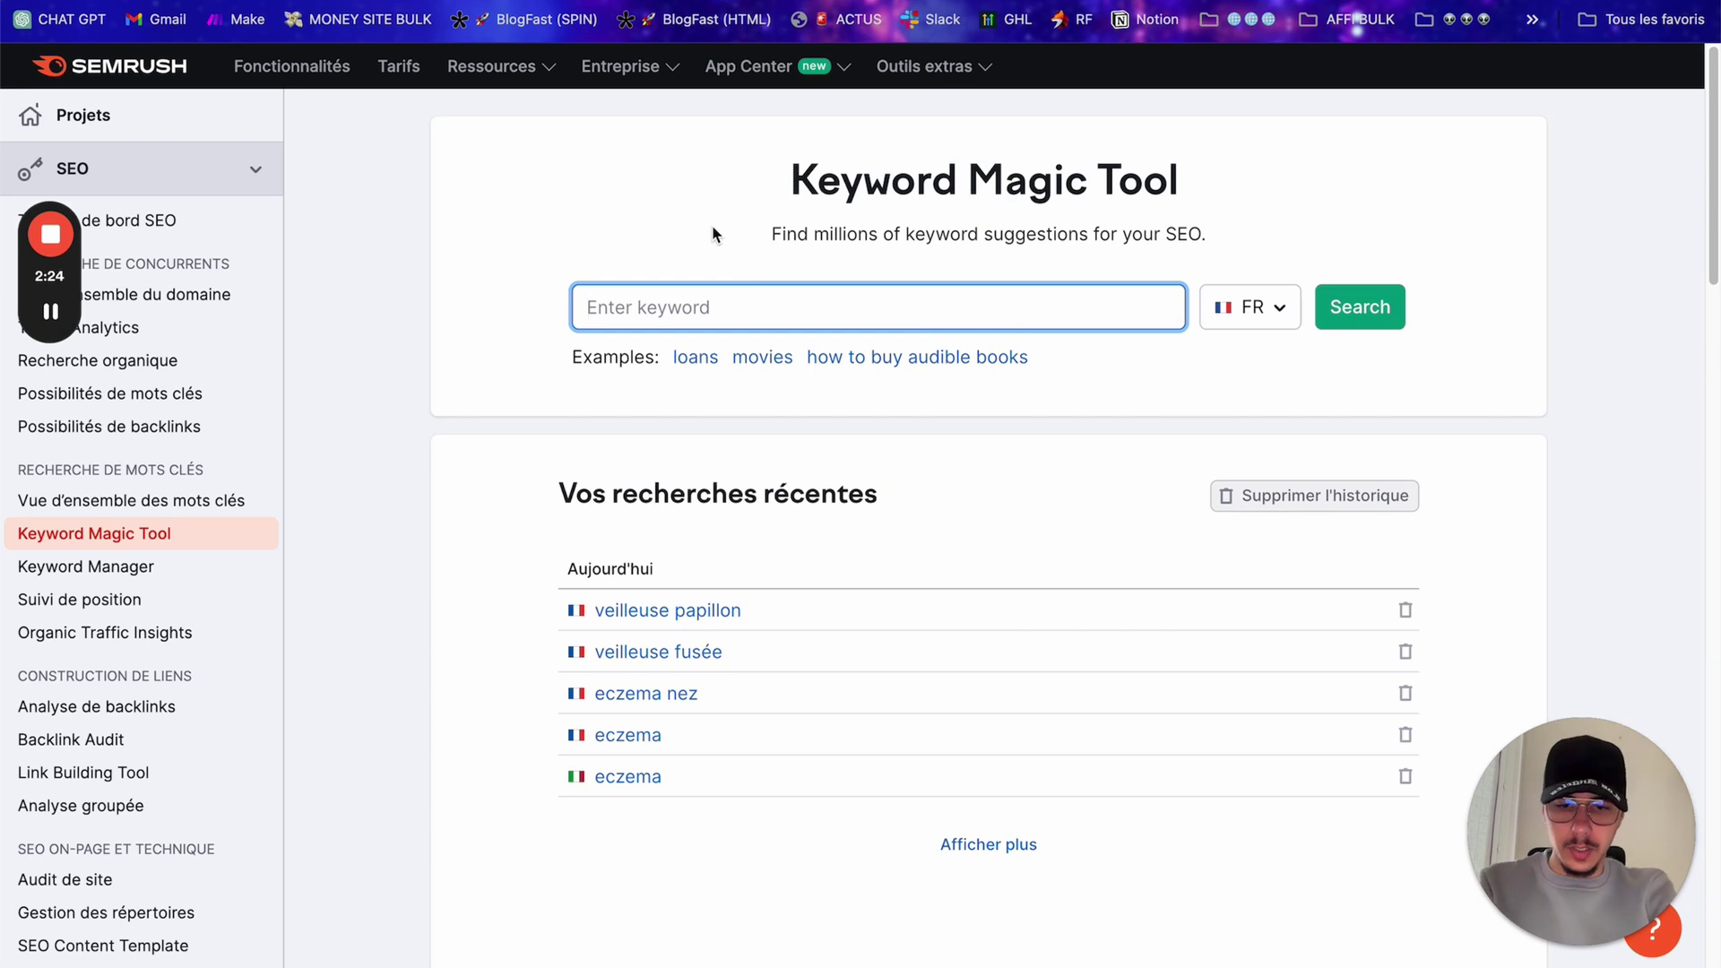
pyautogui.write('chatgpt')
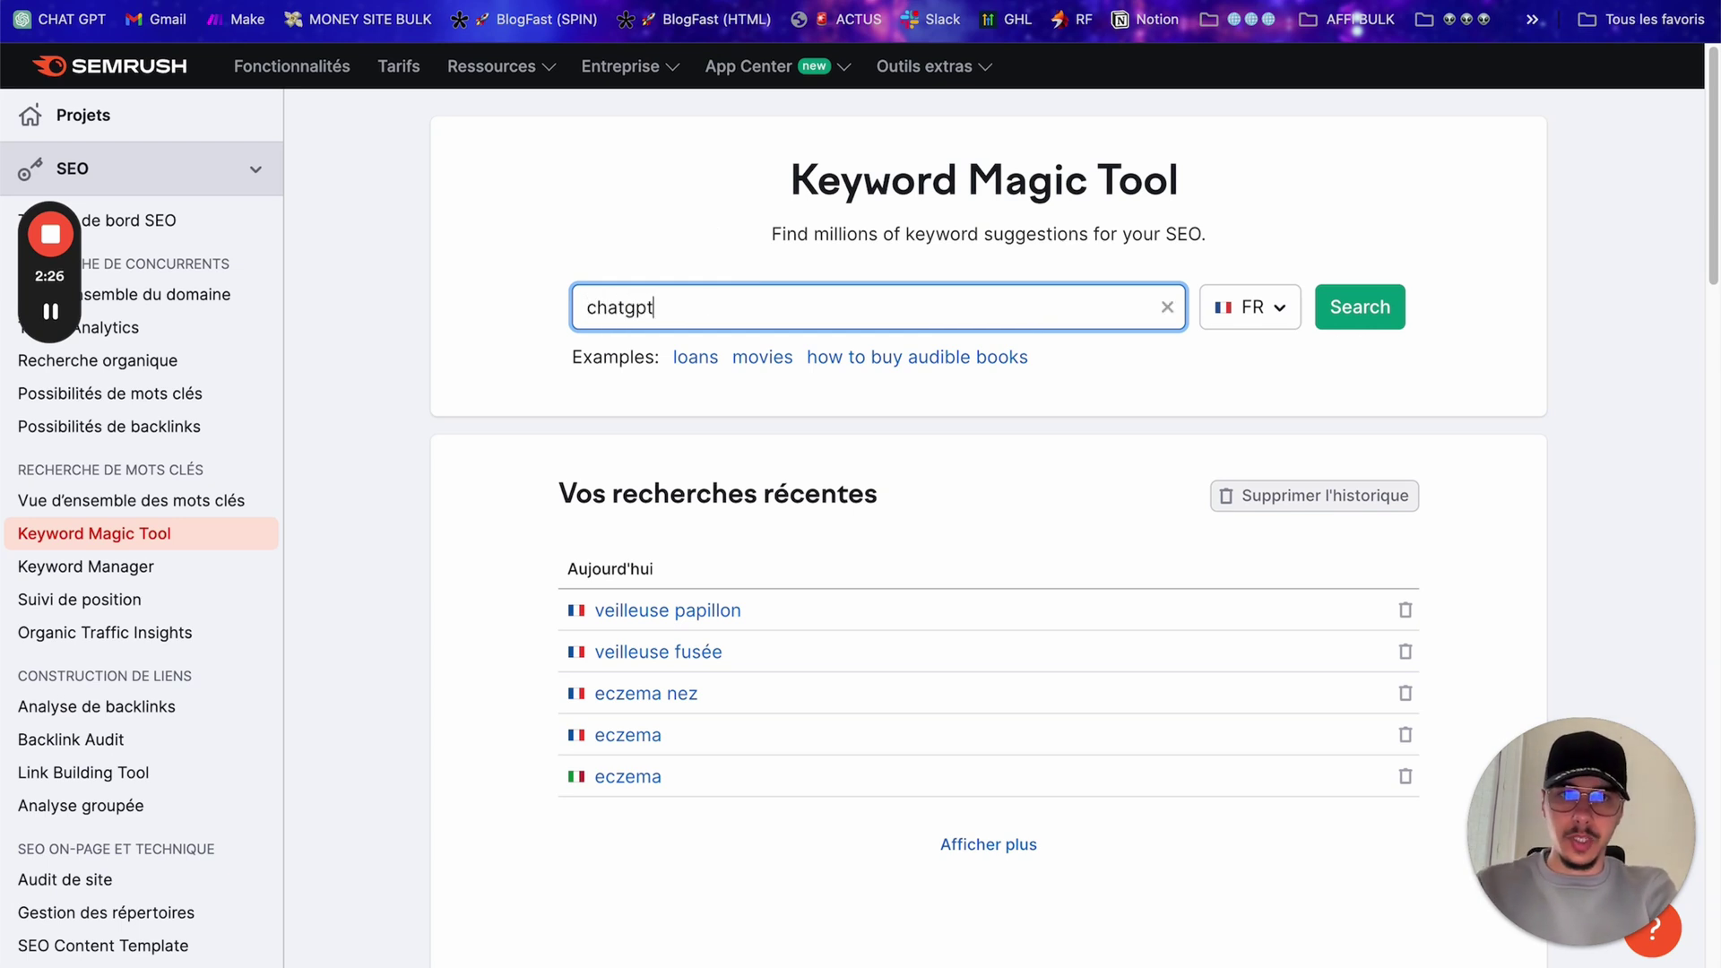
pyautogui.press('Return')
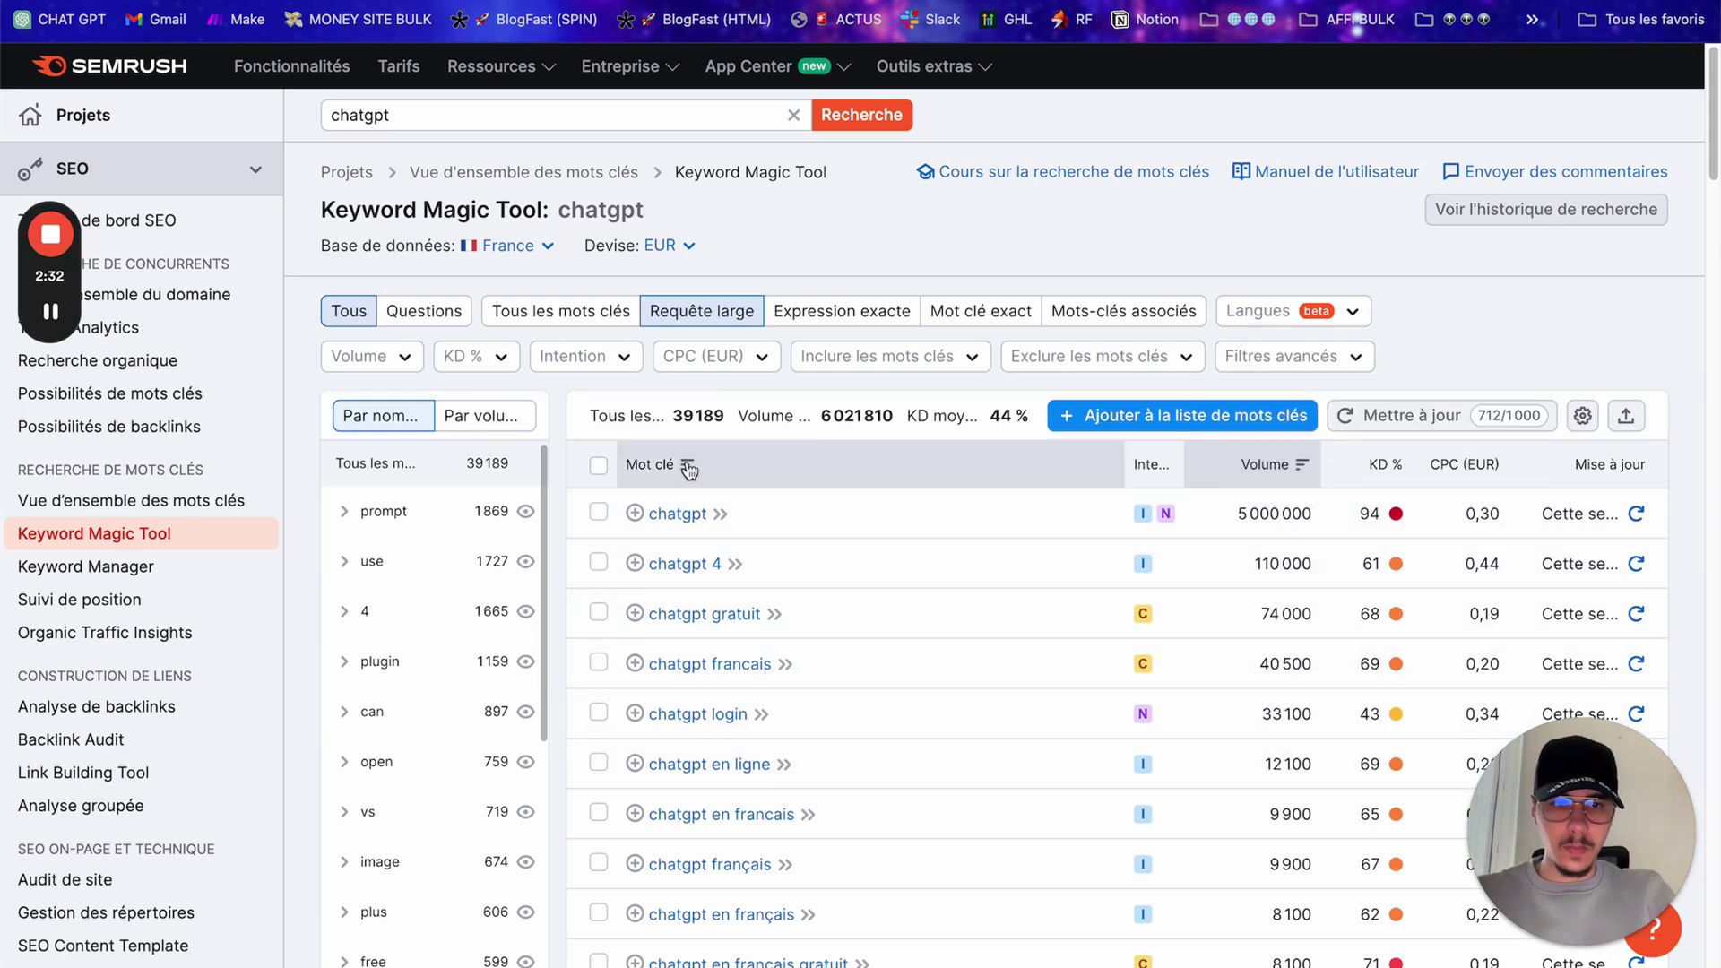
# Step: Examine the volume, keyword difficulty and CPC columns of the chatgpt results, including the difficulty rating of the keyword "chatgpt"
pyautogui.scroll(-3, 689, 470)
pyautogui.scroll(2, 689, 471)
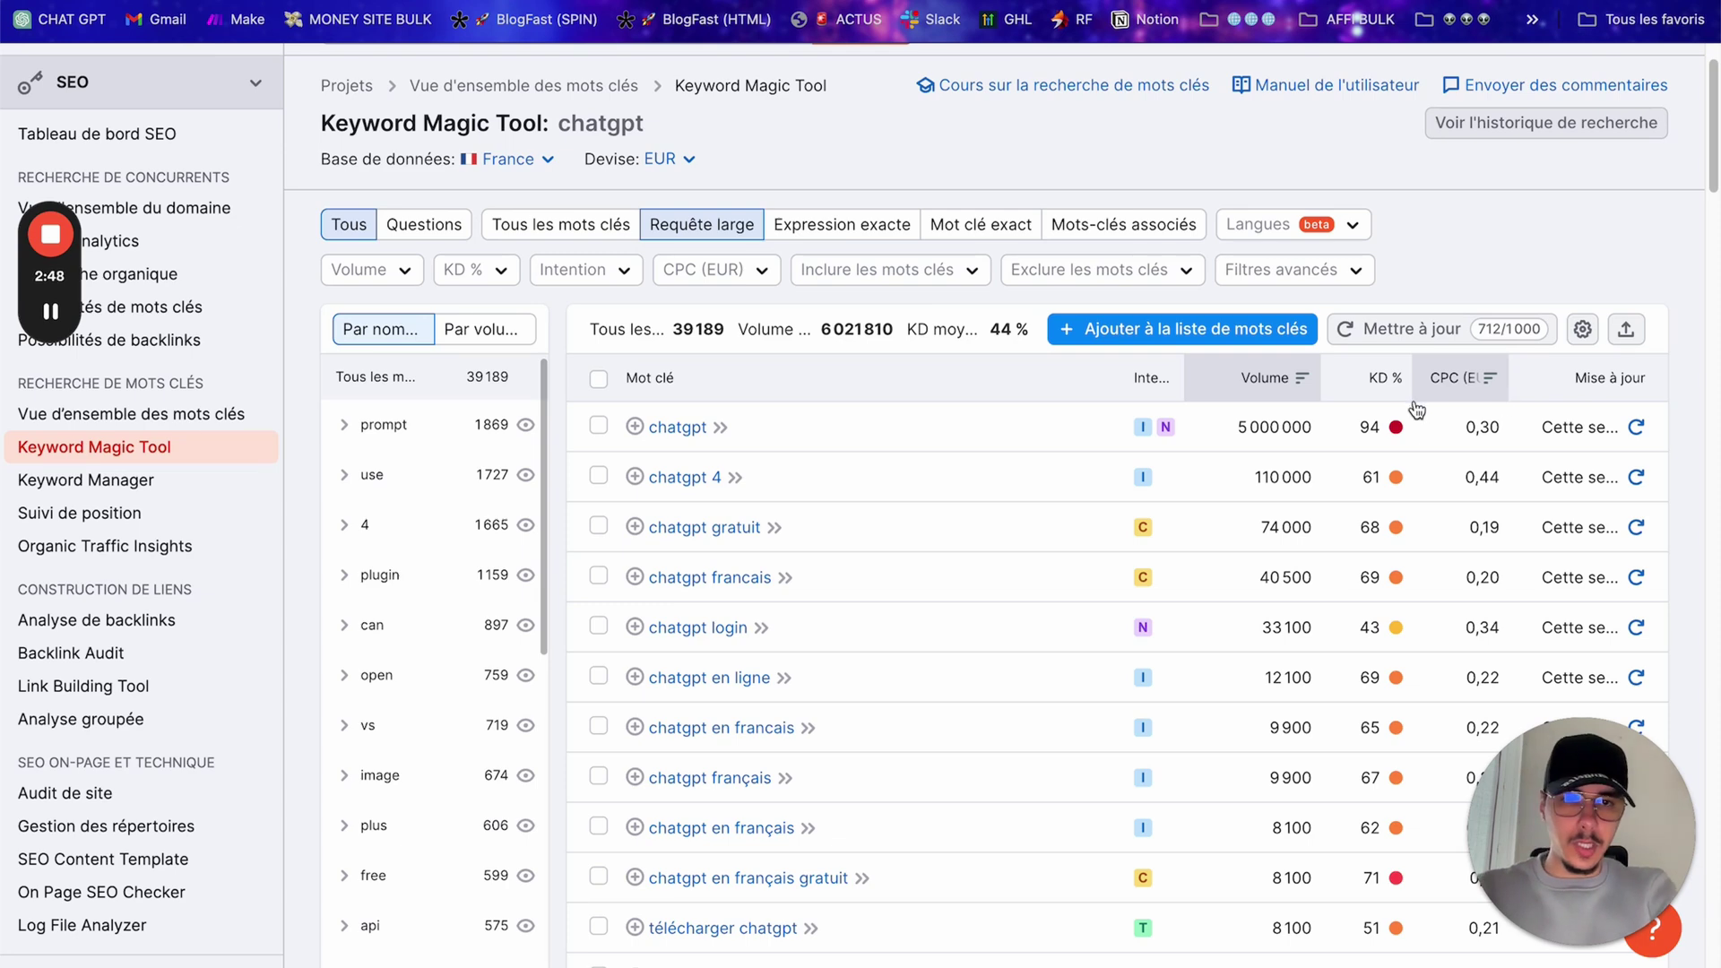
pyautogui.scroll(5, 1416, 410)
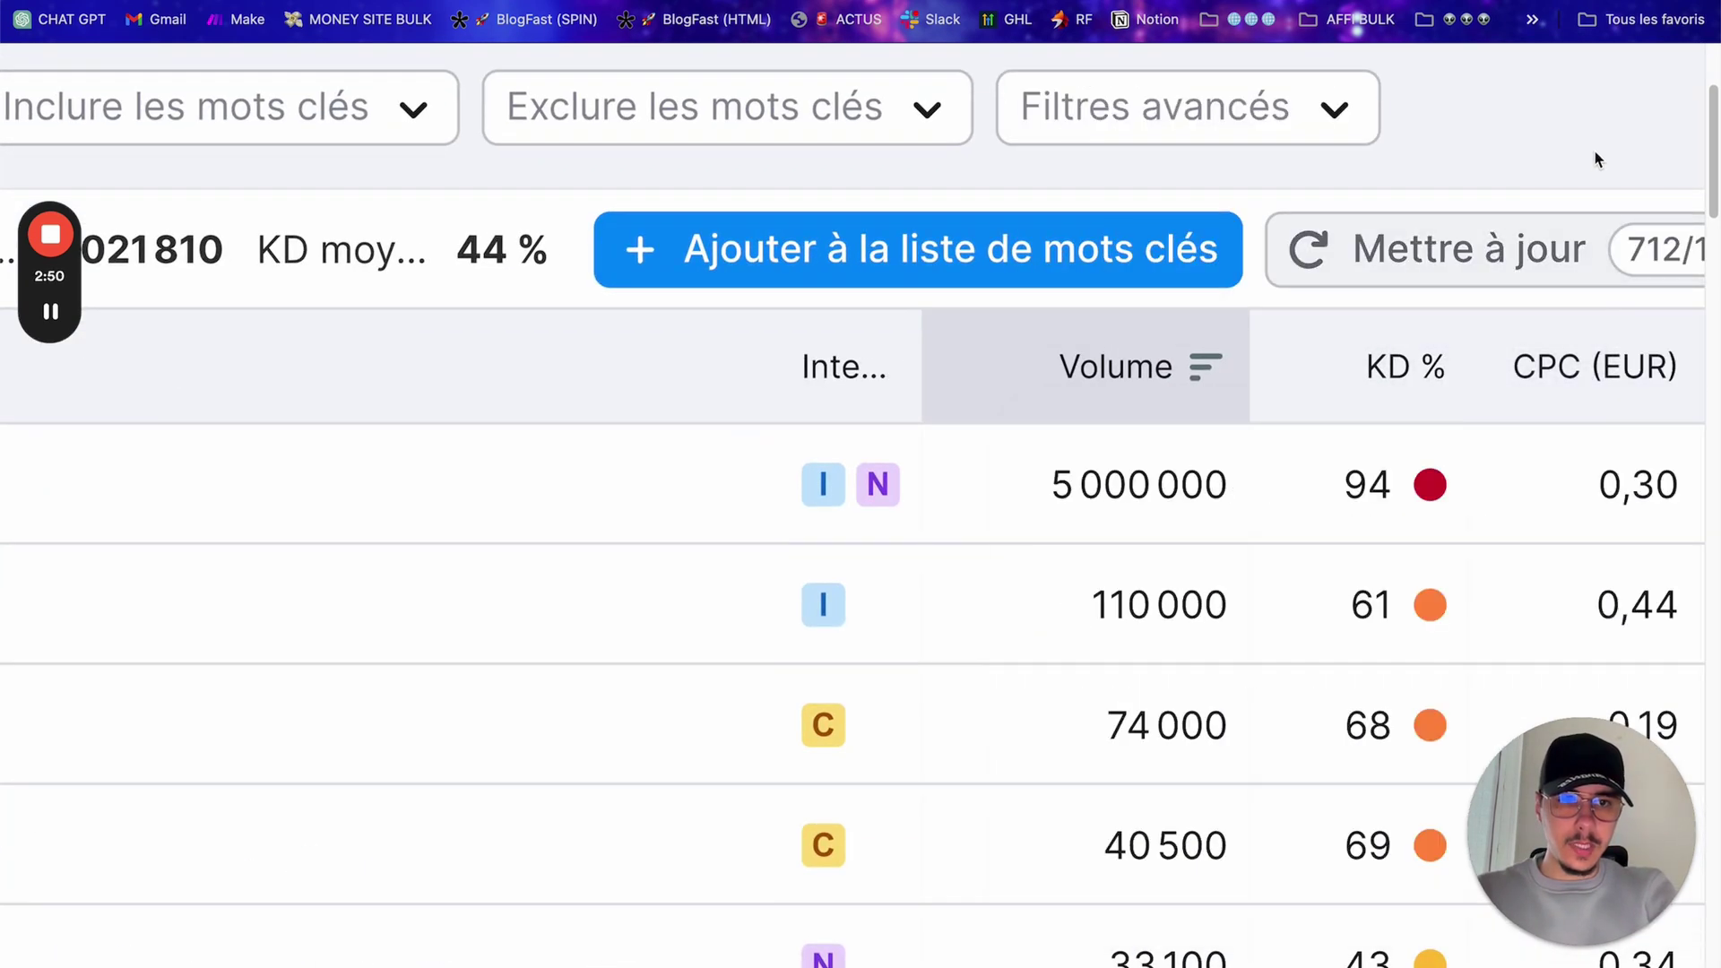
pyautogui.scroll(-5, 1596, 160)
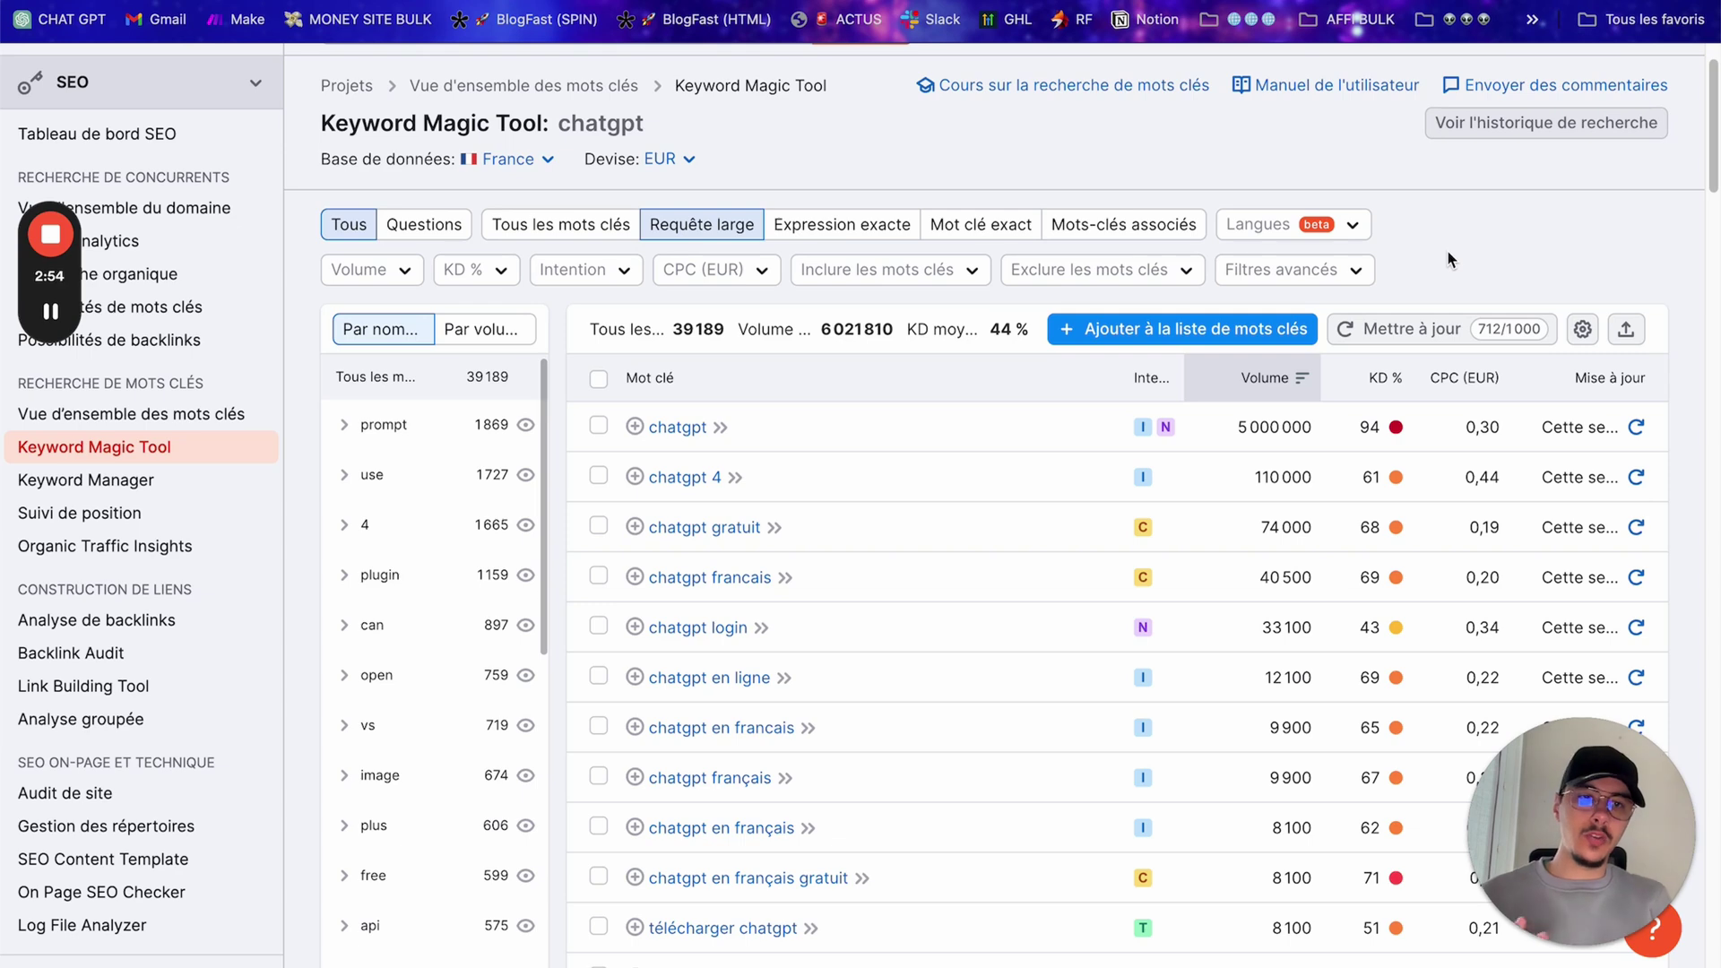
pyautogui.moveTo(1396, 428)
pyautogui.scroll(5, 1395, 428)
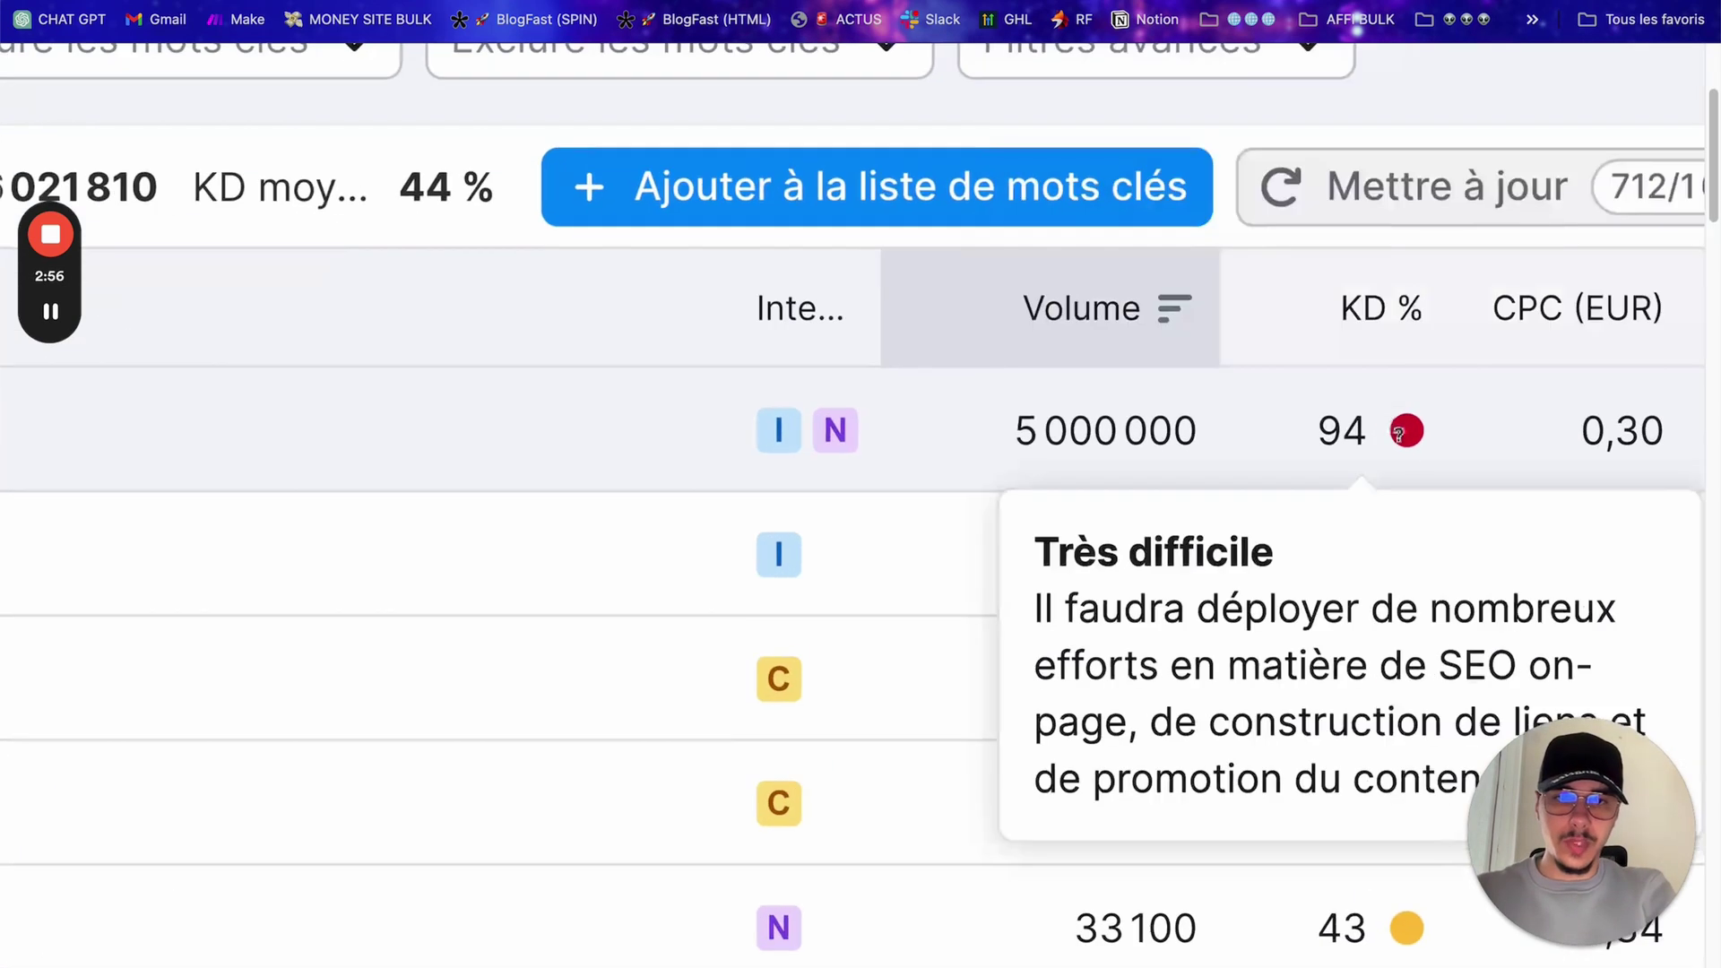
pyautogui.scroll(-5, 1273, 423)
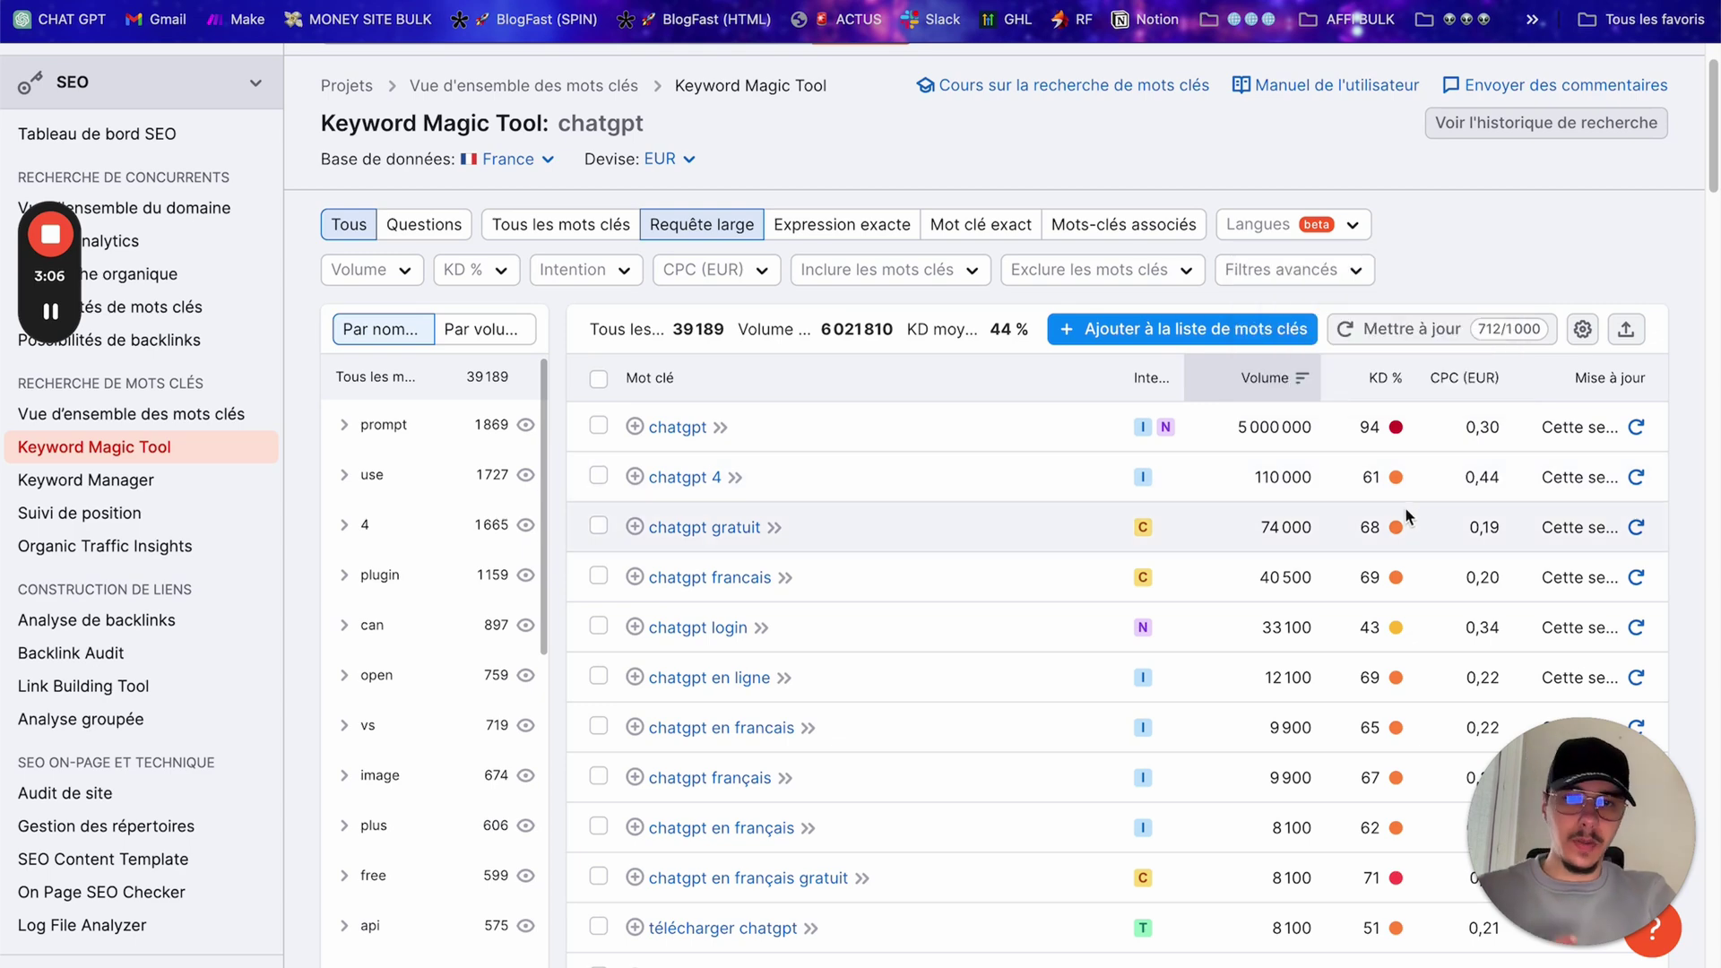
# Step: Sort the chatgpt keywords by difficulty from lowest to highest and review the easiest ones
pyautogui.click(1390, 376)
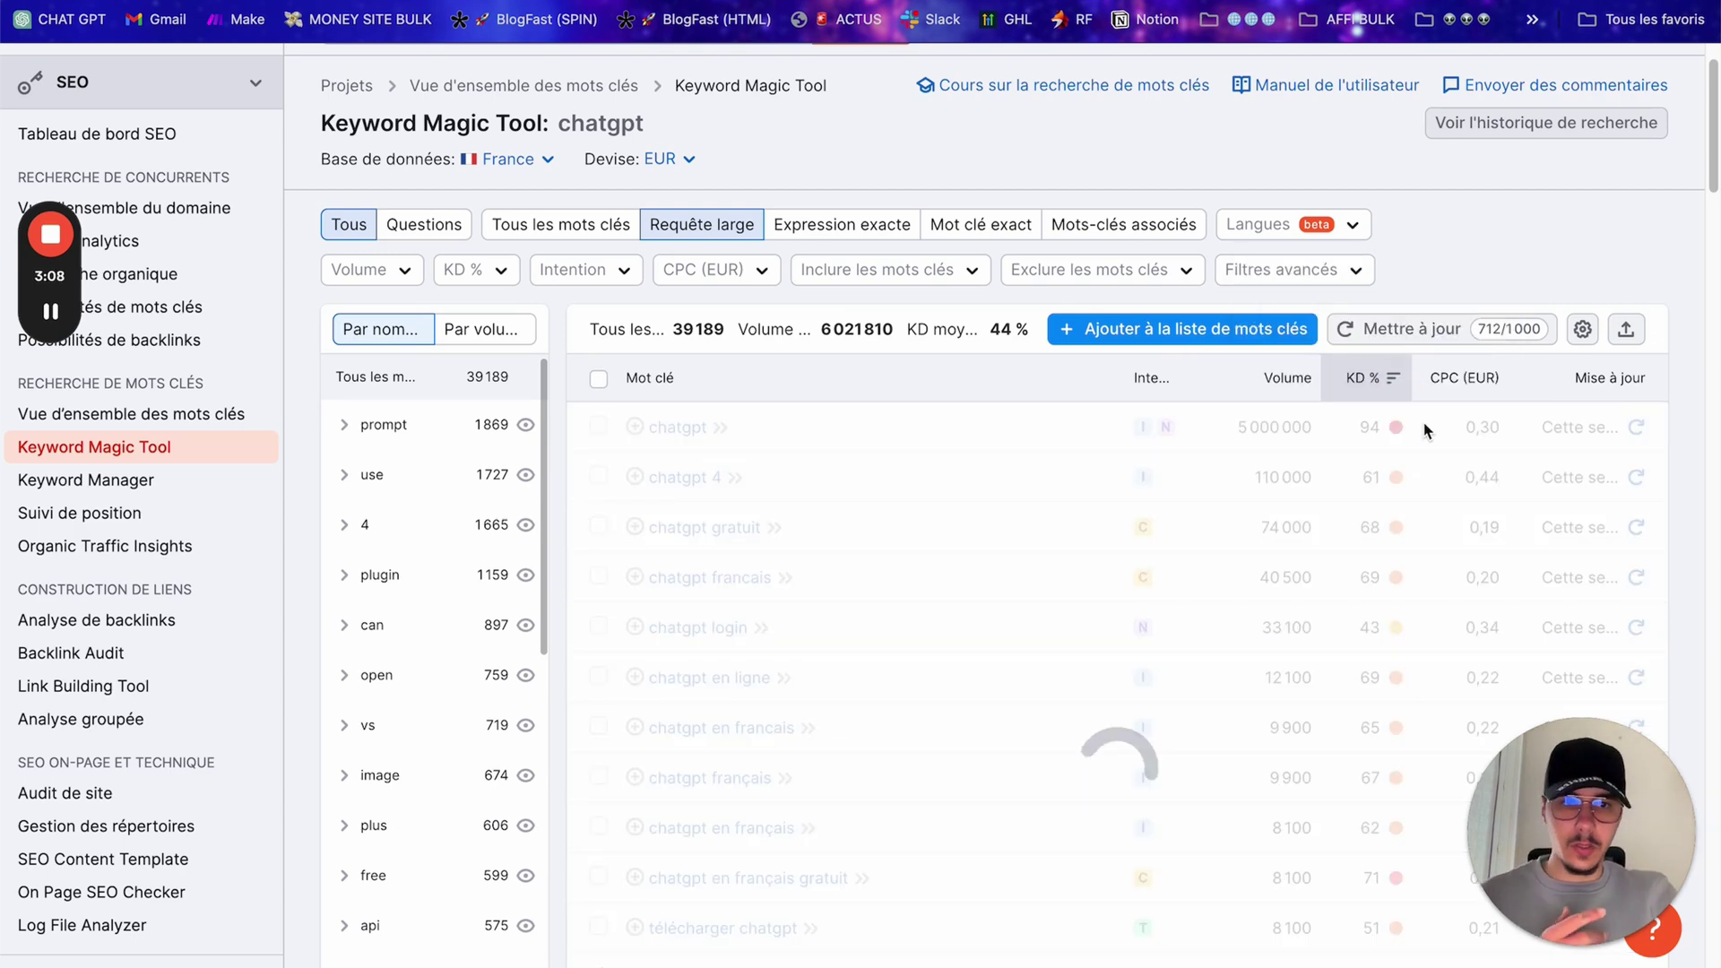
pyautogui.scroll(-3, 1426, 434)
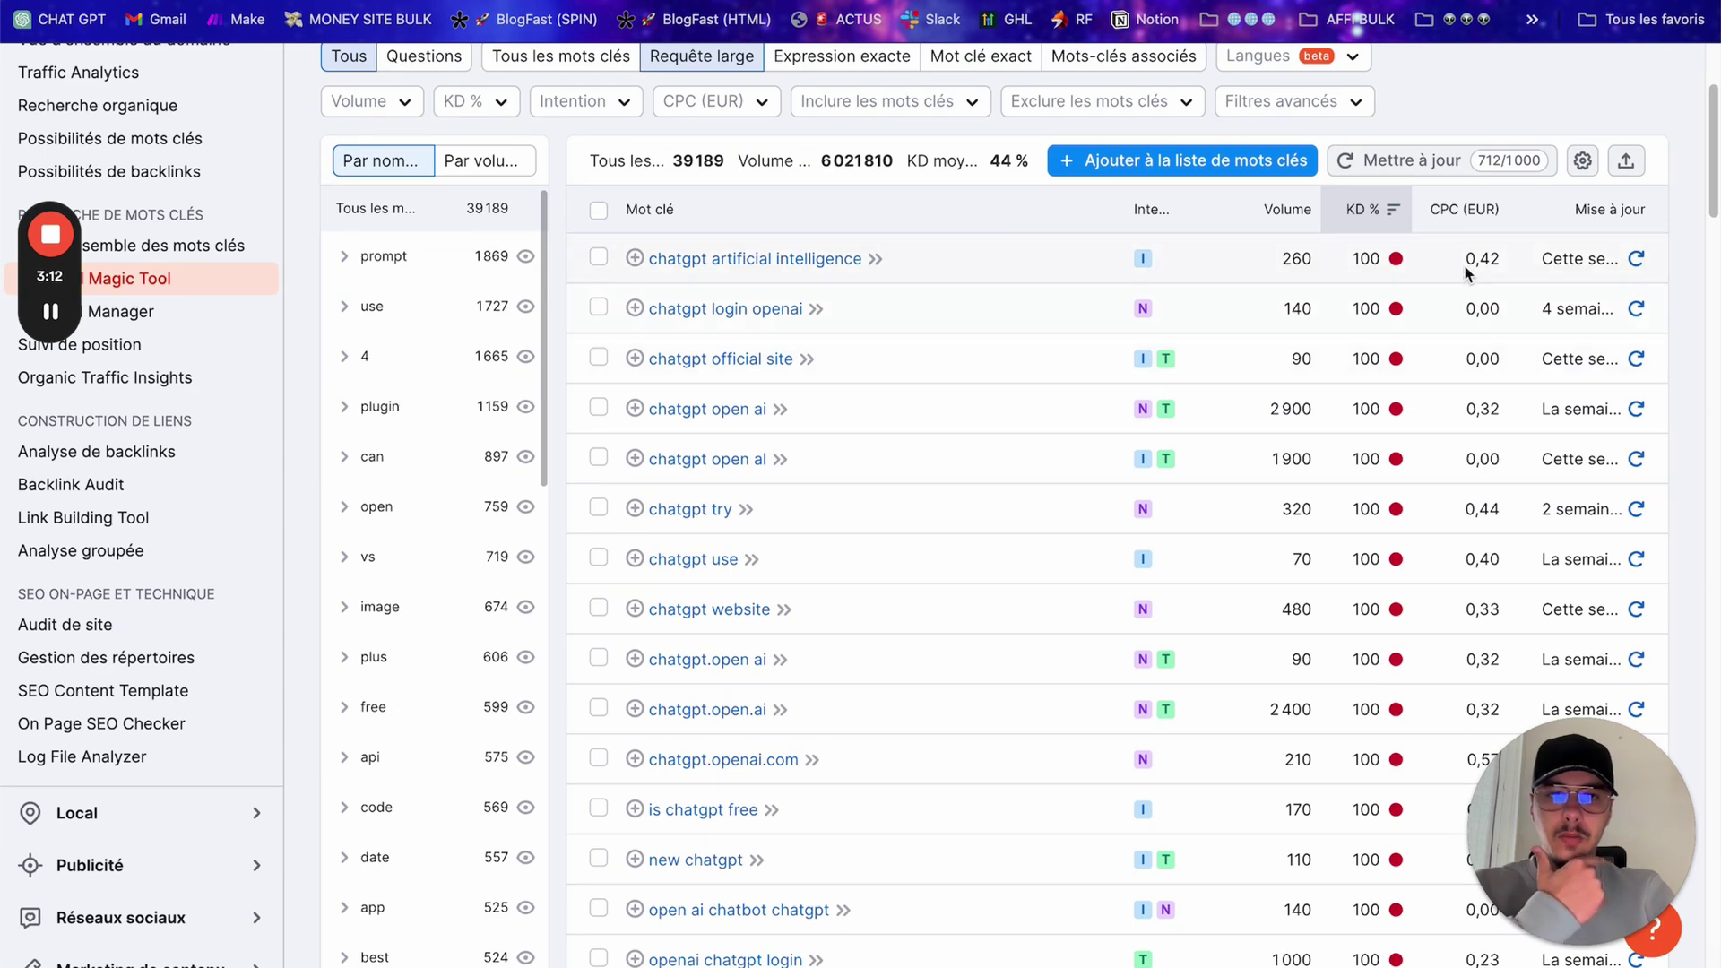
pyautogui.click(1367, 209)
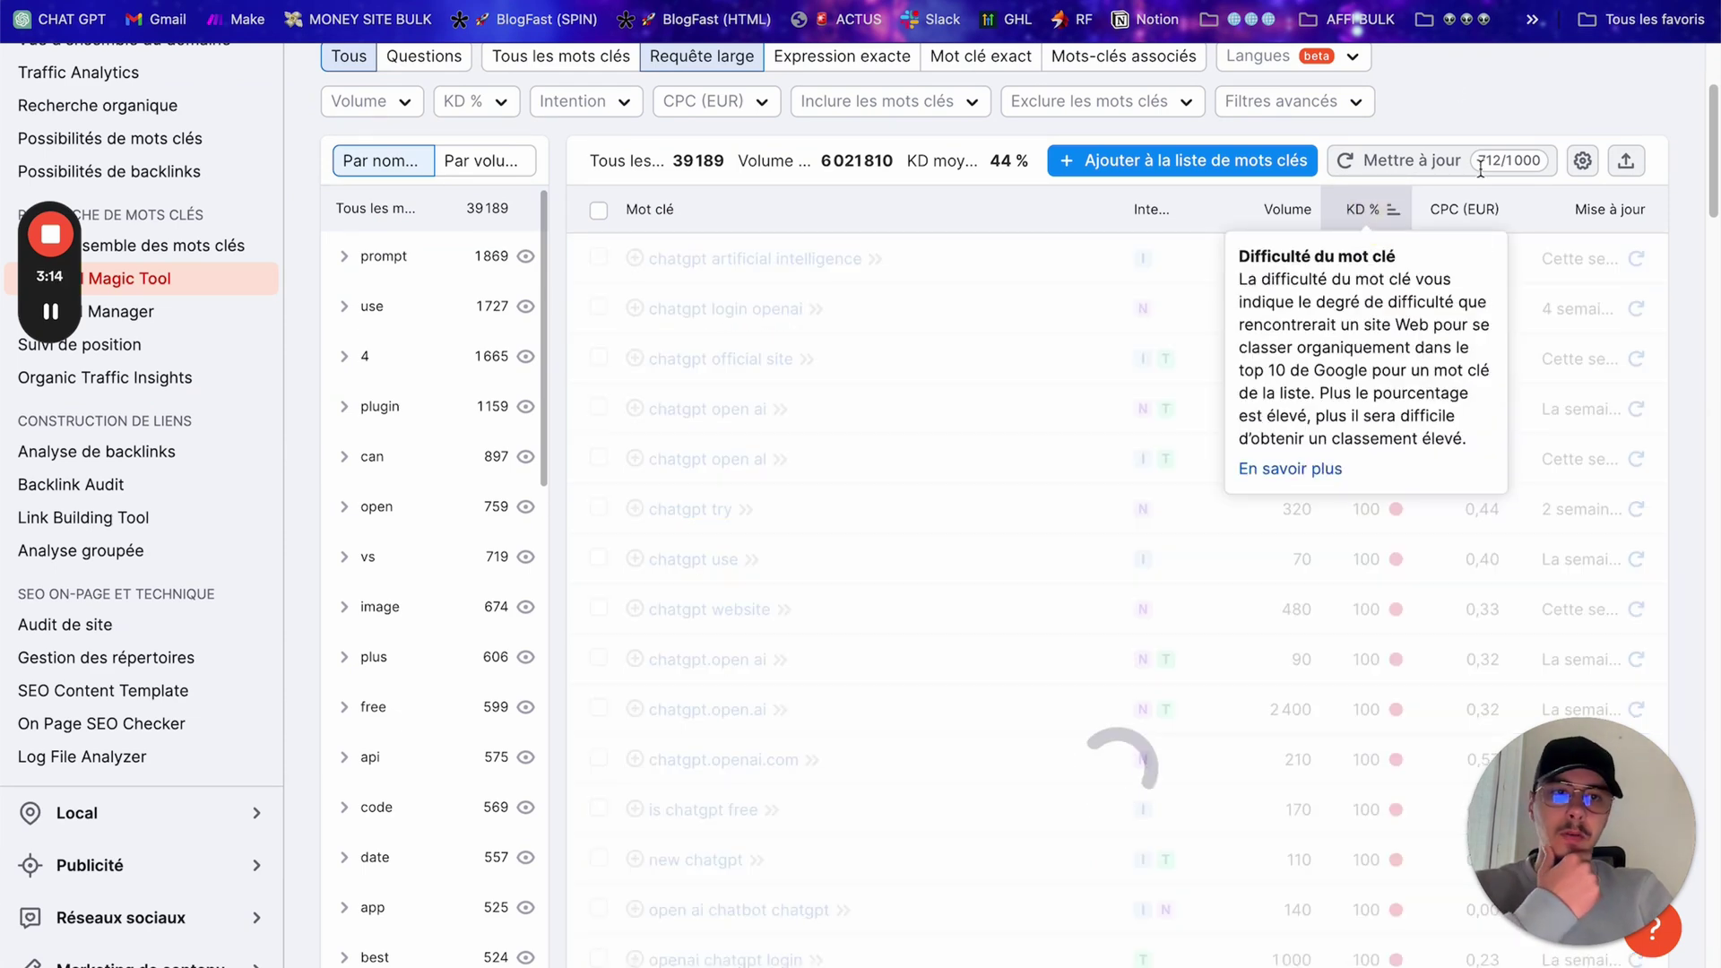
pyautogui.scroll(-2, 1425, 466)
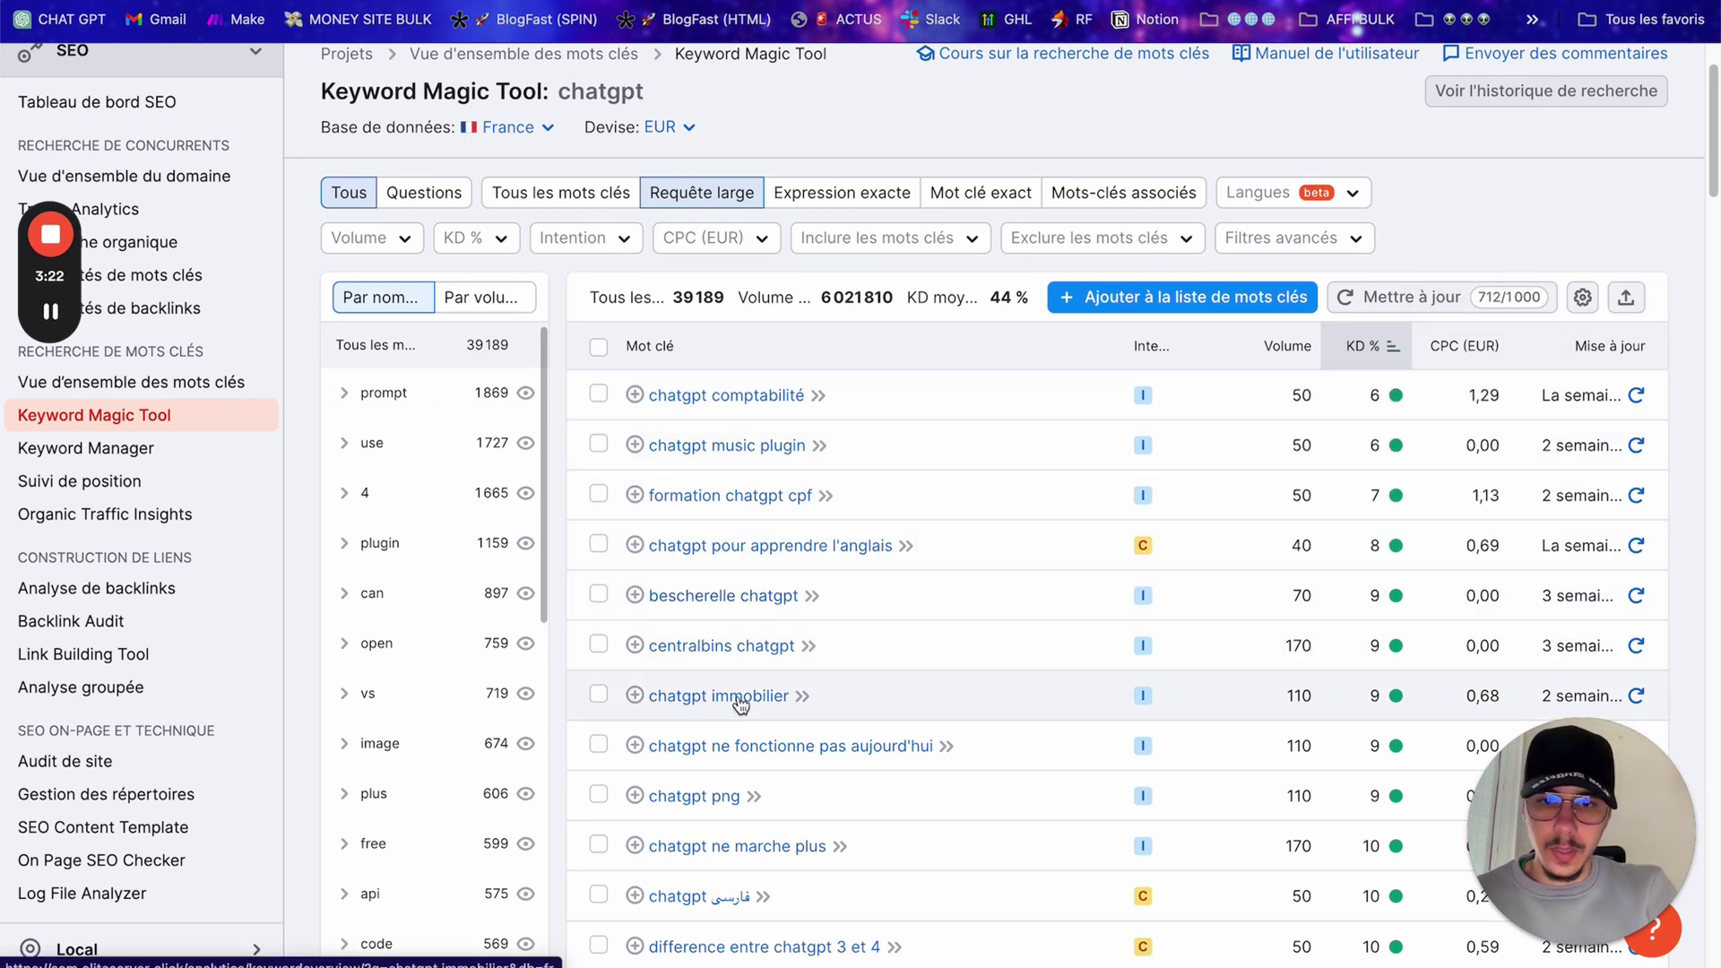
pyautogui.scroll(1, 708, 627)
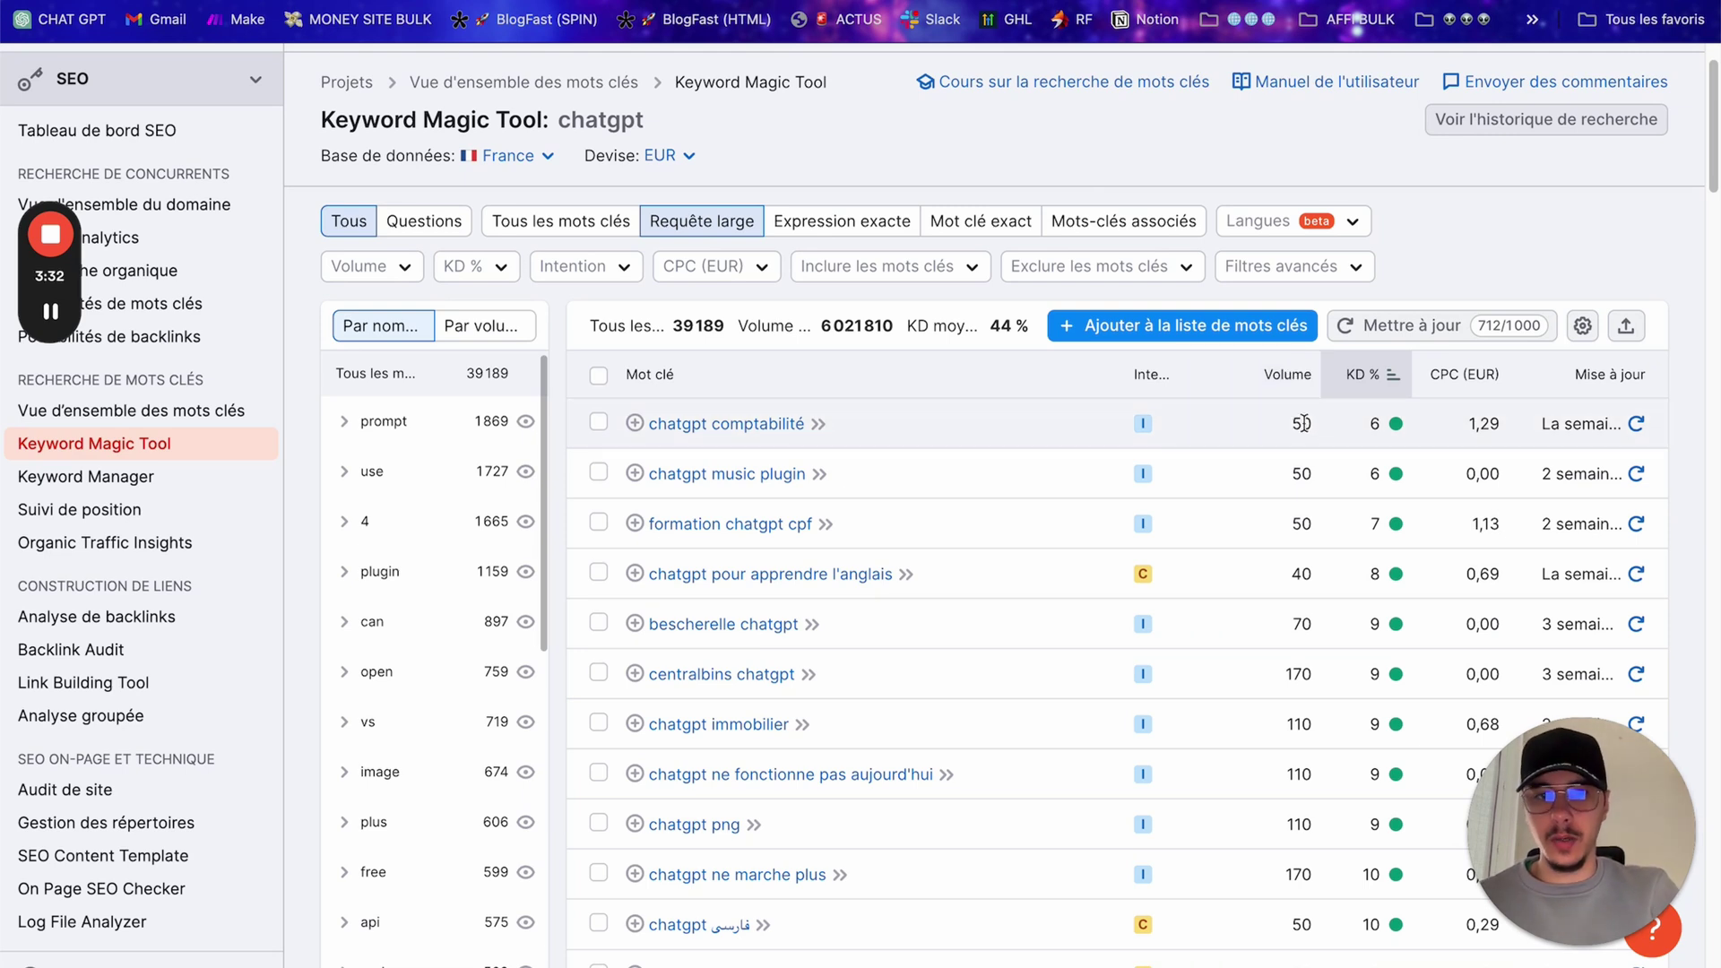
# Step: Switch the keyword database to États-Unis and browse its lowest-difficulty chatgpt keywords
pyautogui.click(526, 160)
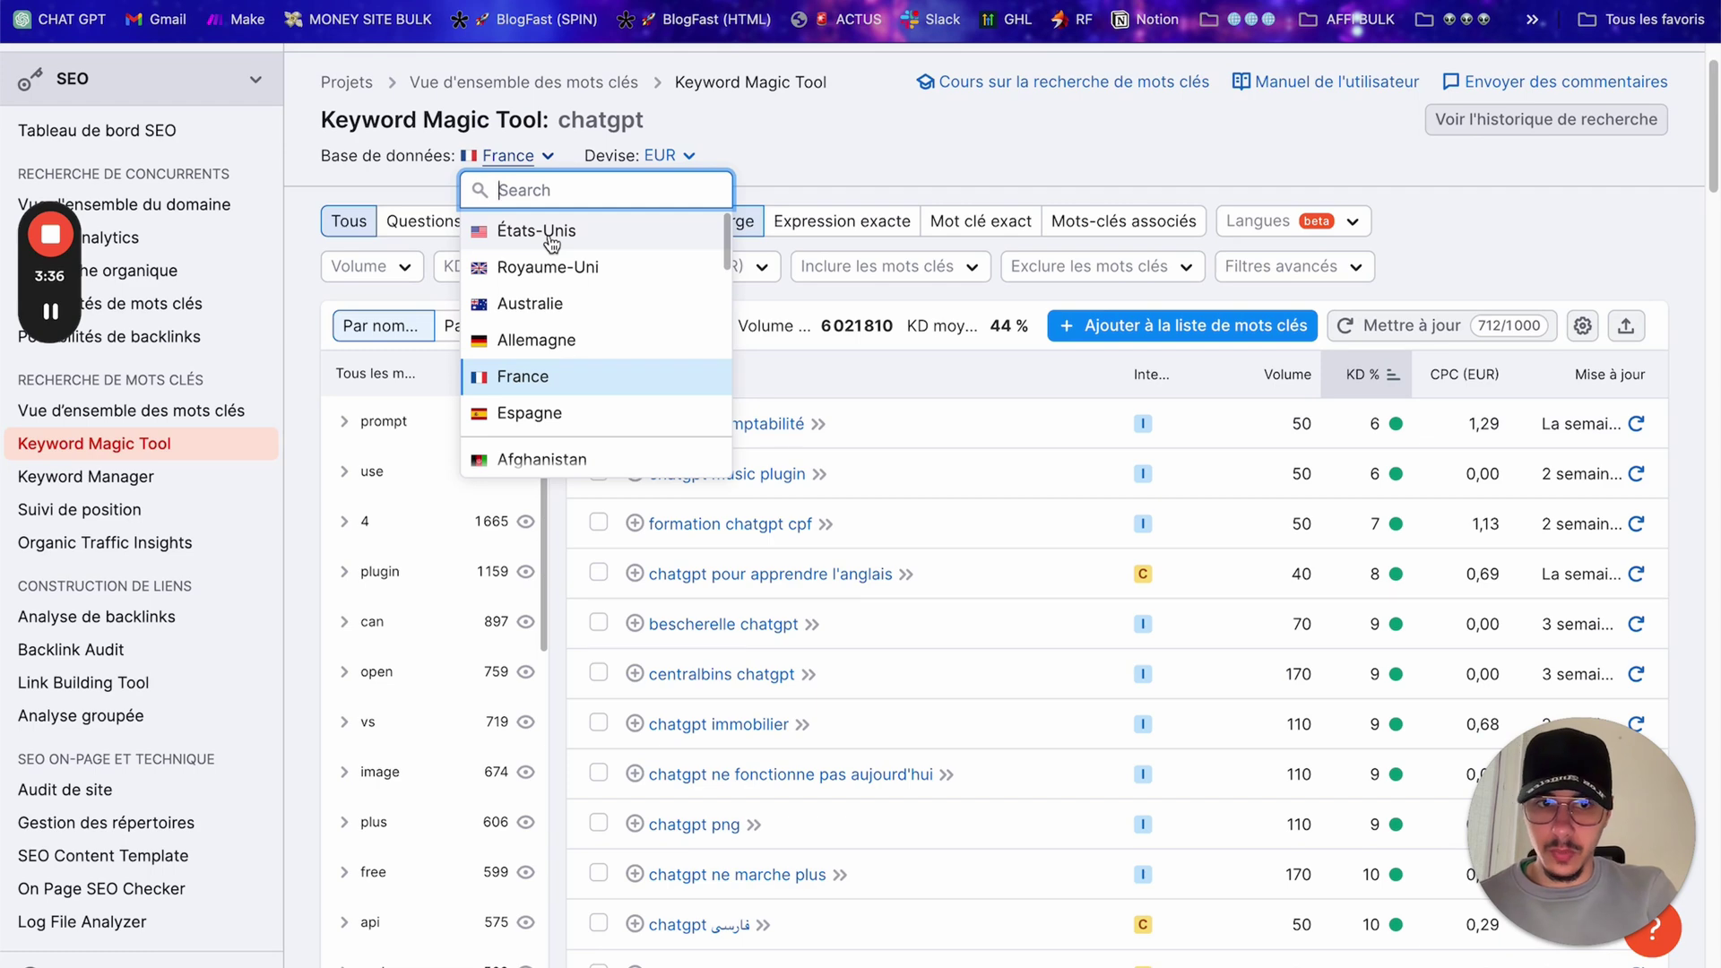
pyautogui.click(548, 235)
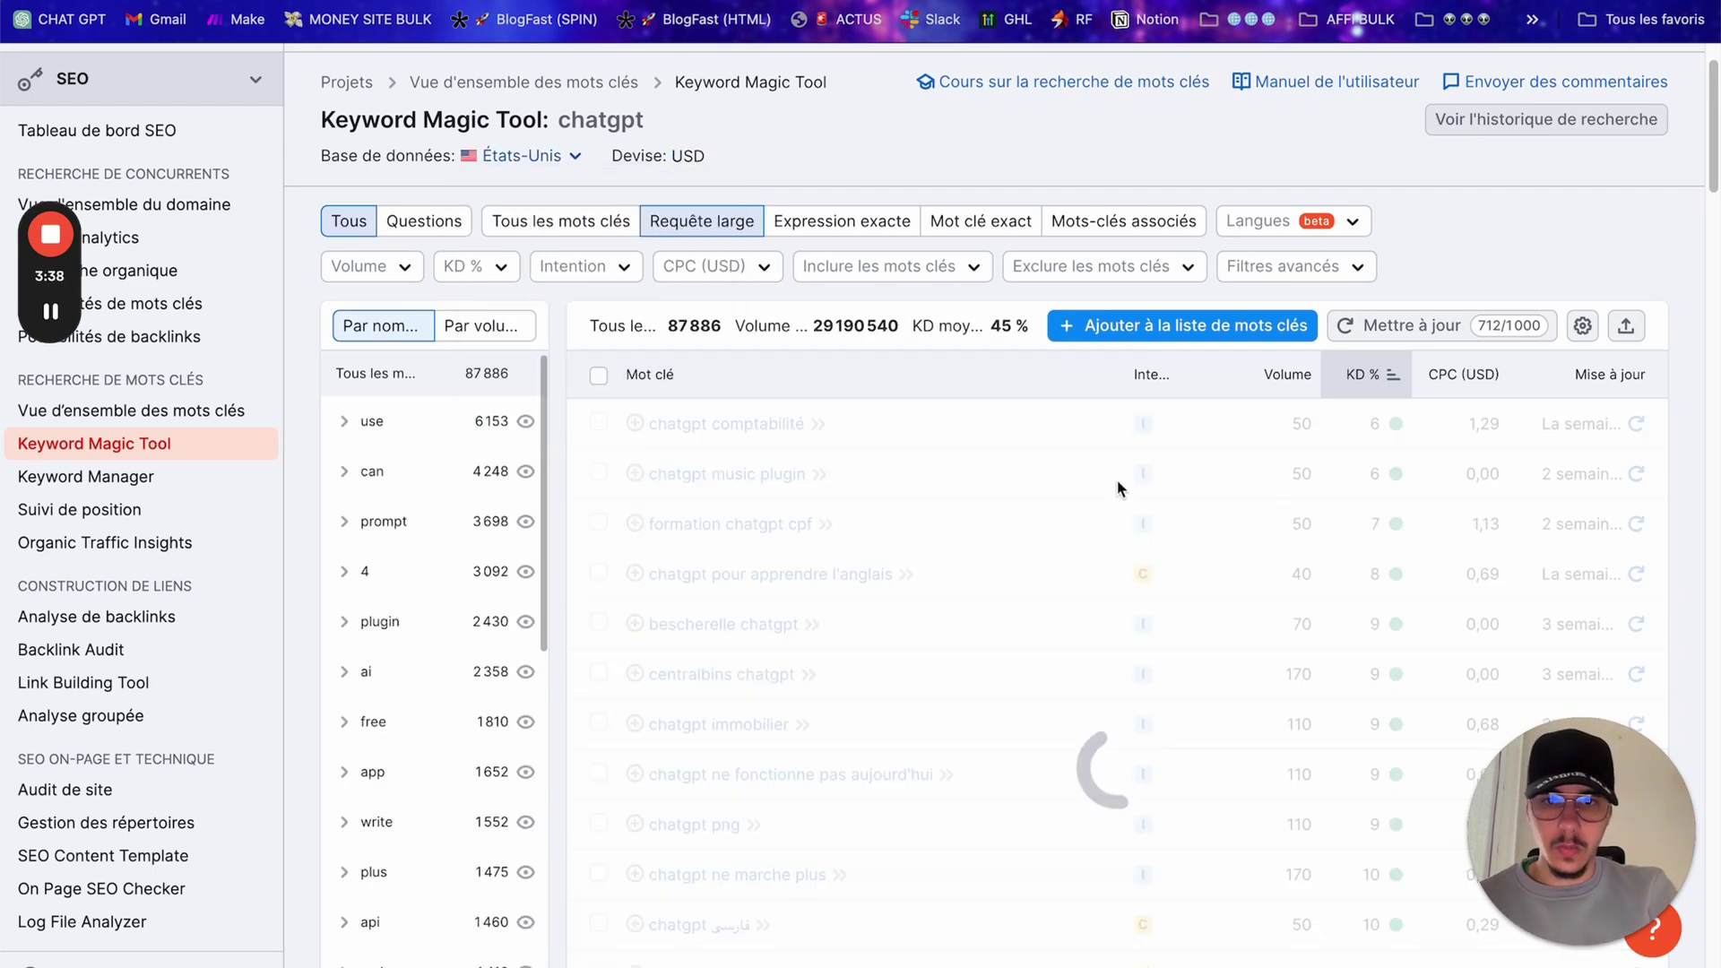
pyautogui.scroll(-3, 1363, 449)
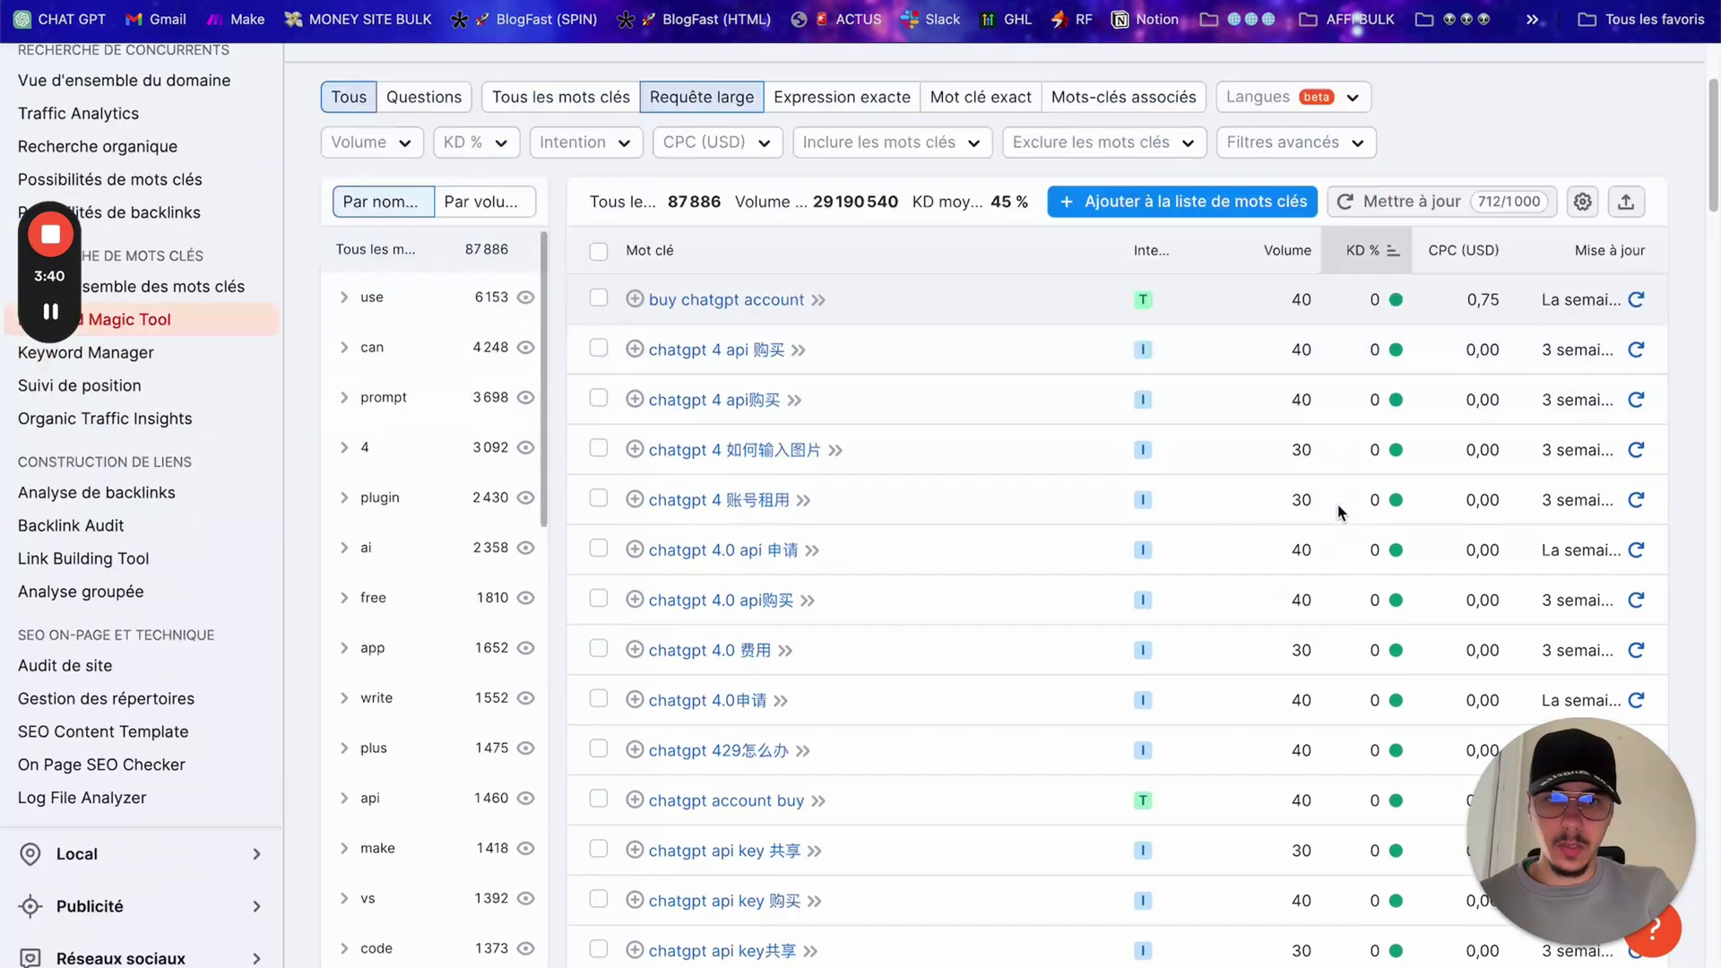
pyautogui.scroll(-15, 1394, 343)
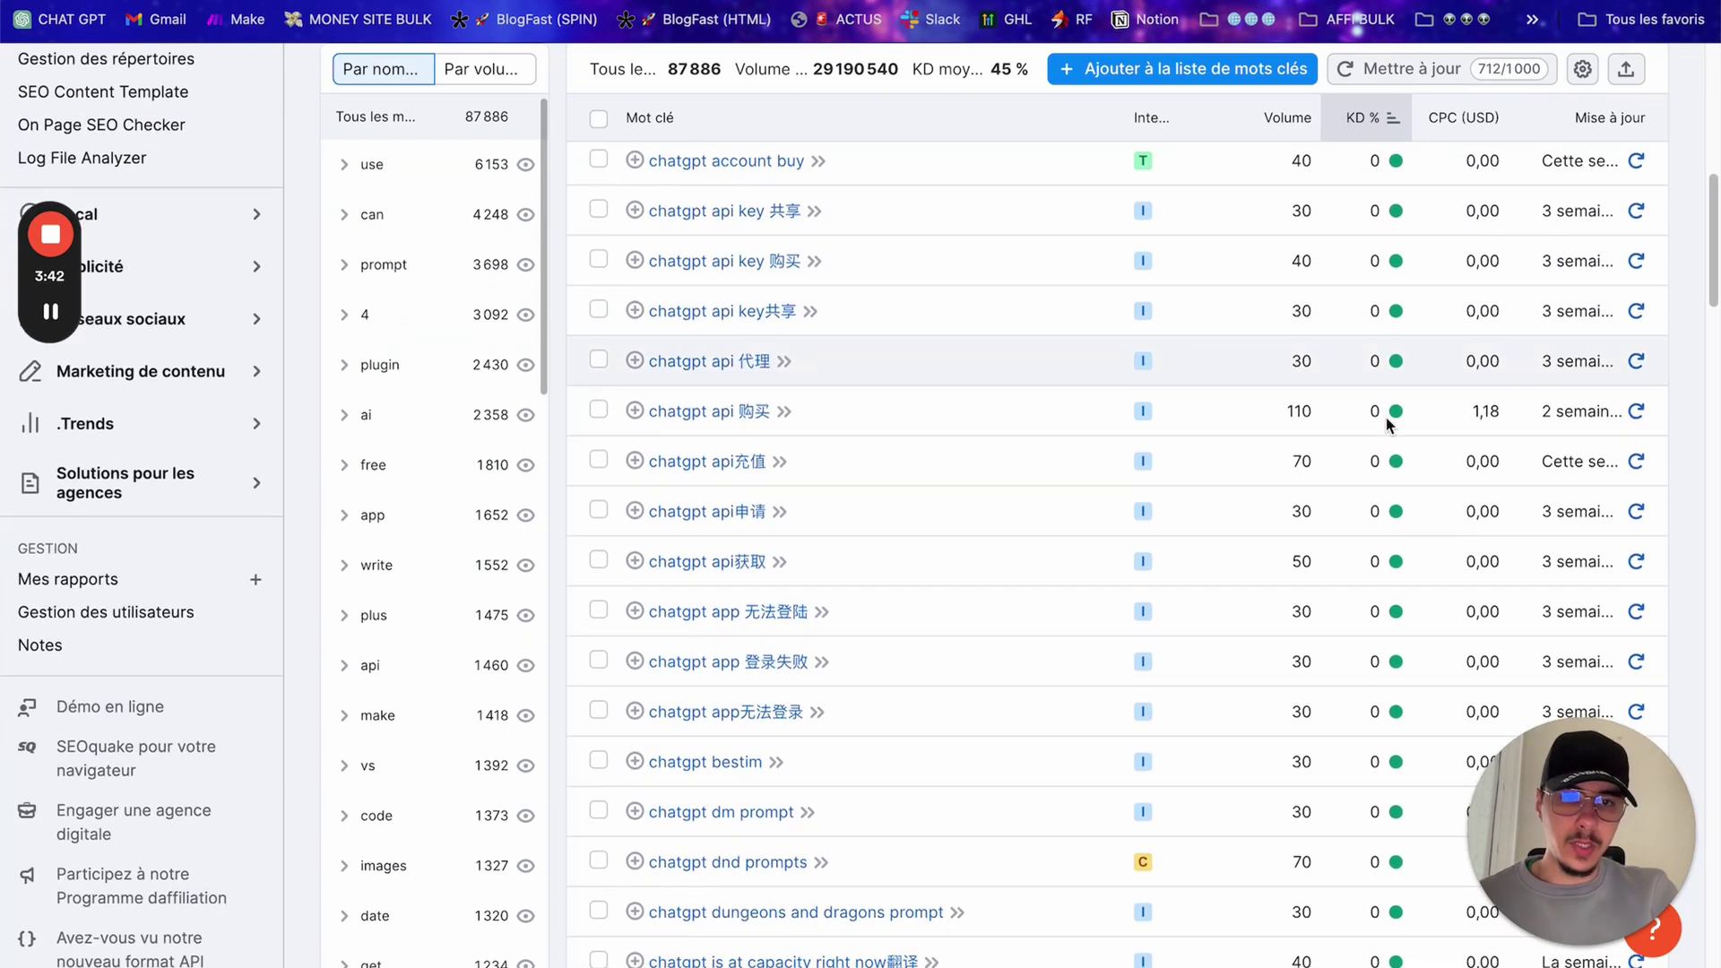
pyautogui.scroll(18, 1388, 425)
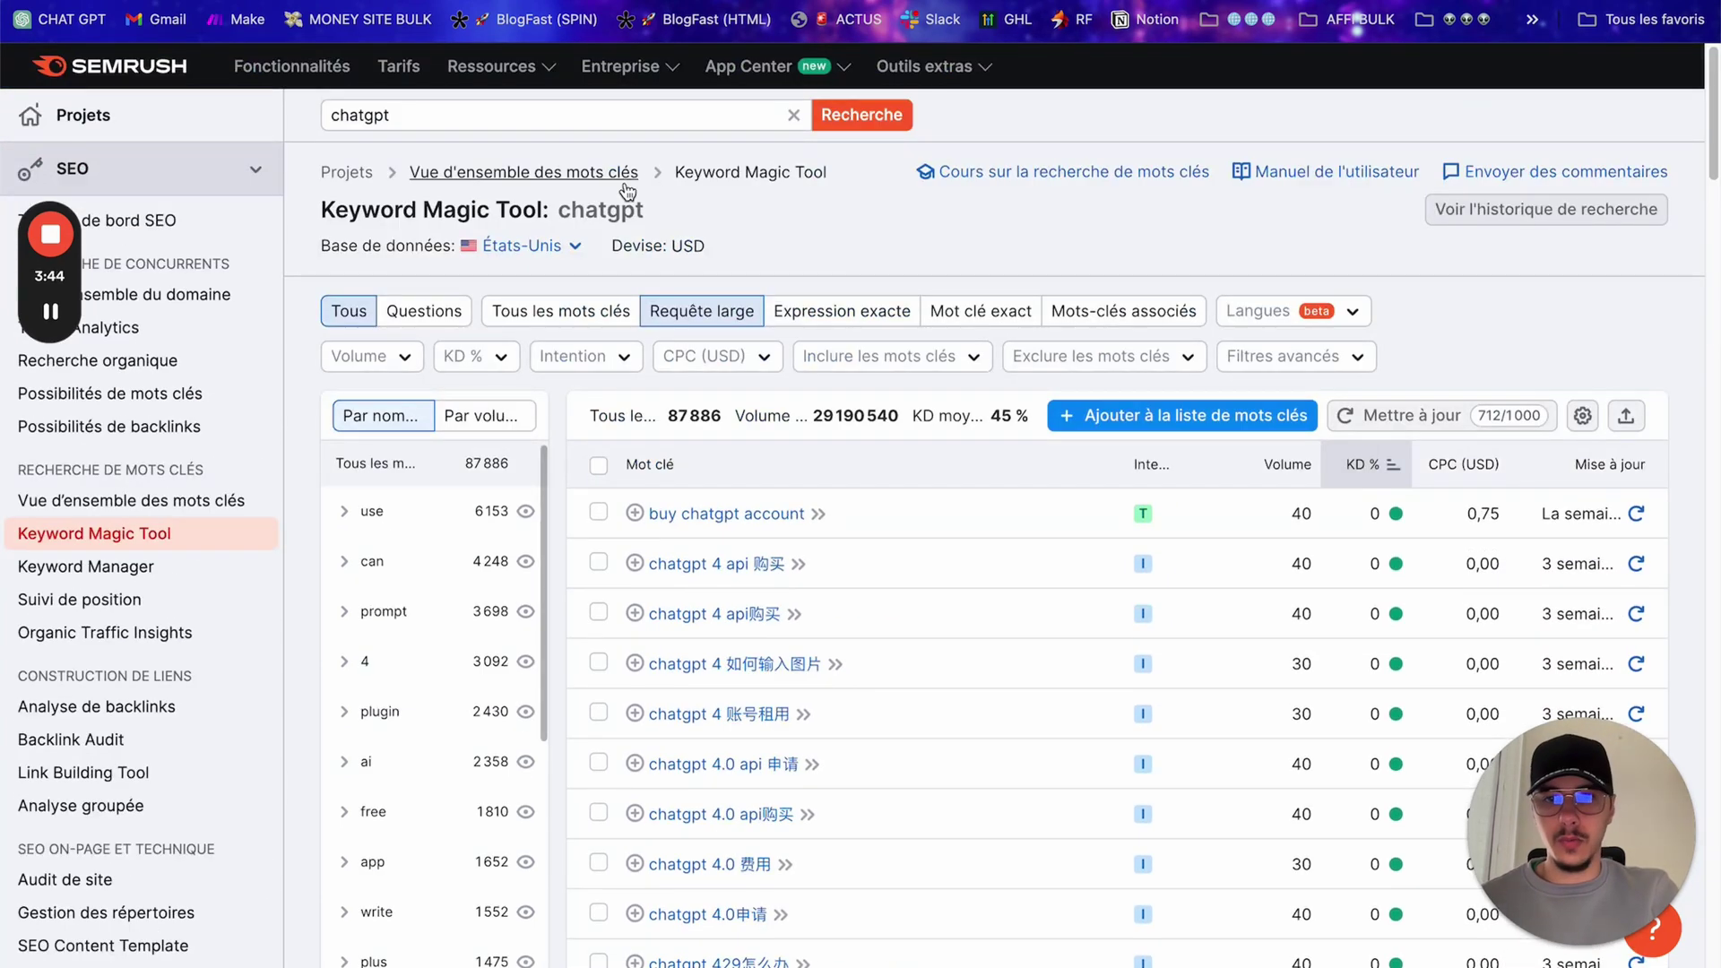
# Step: Set the keyword database back to France
pyautogui.click(515, 245)
pyautogui.write('fr')
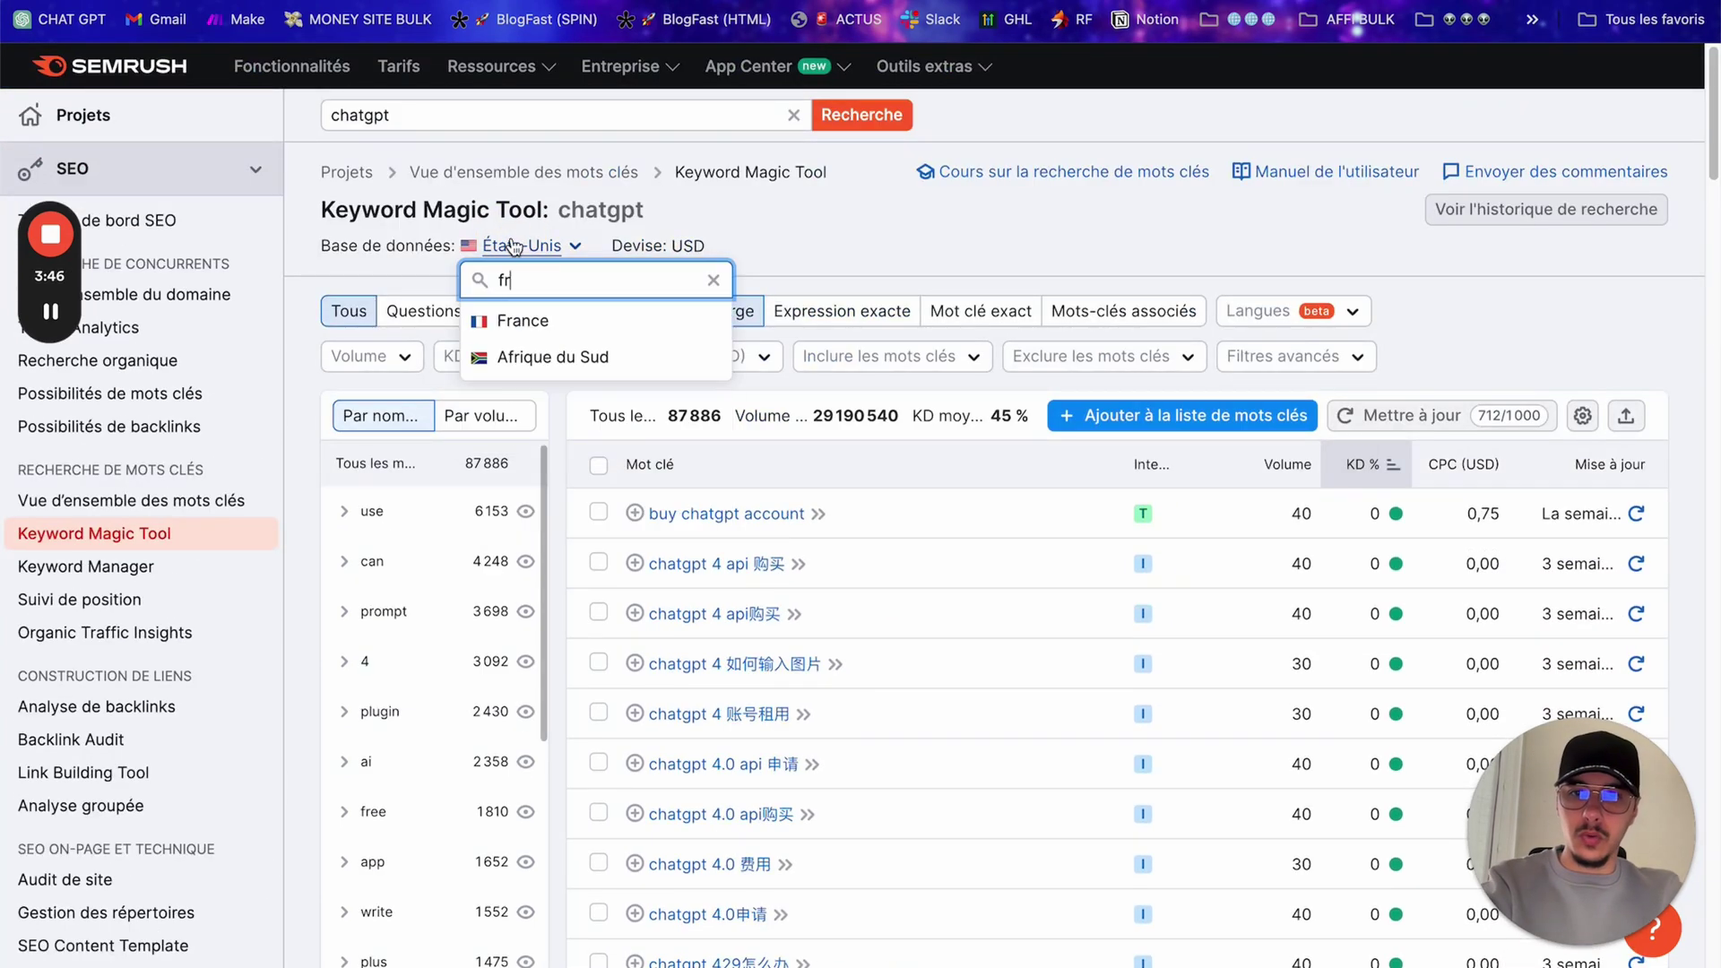
pyautogui.click(537, 322)
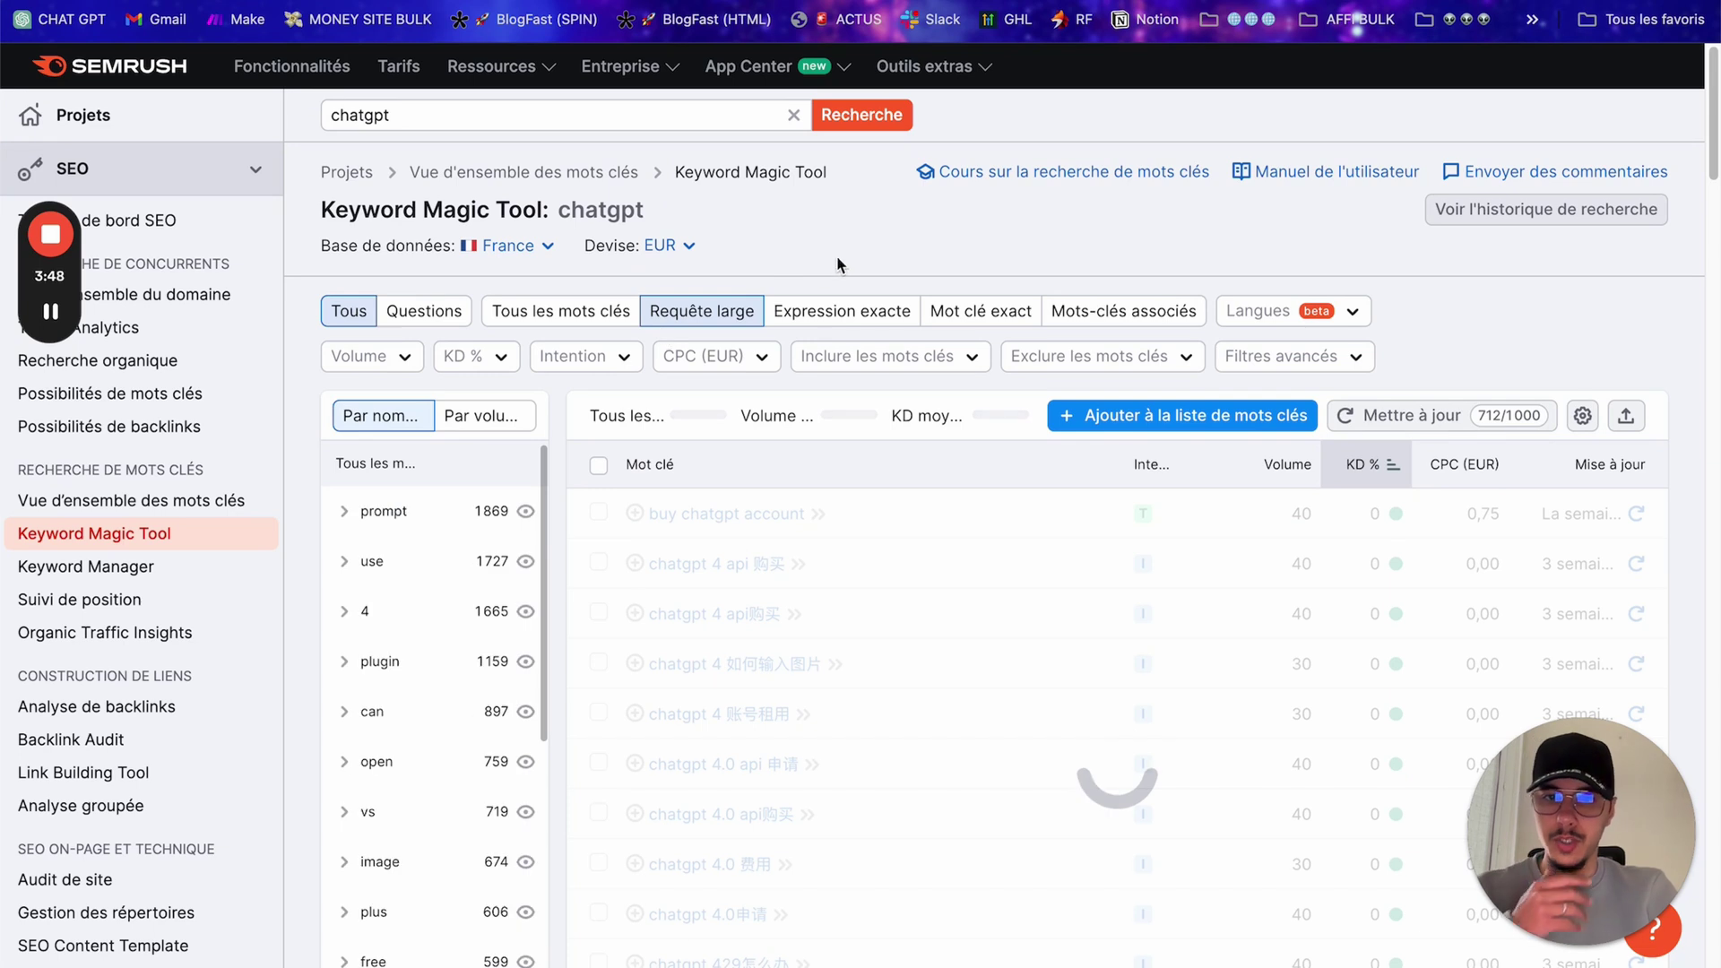
# Step: Filter the chatgpt keywords to a custom difficulty range from 0 to 35%
pyautogui.click(464, 355)
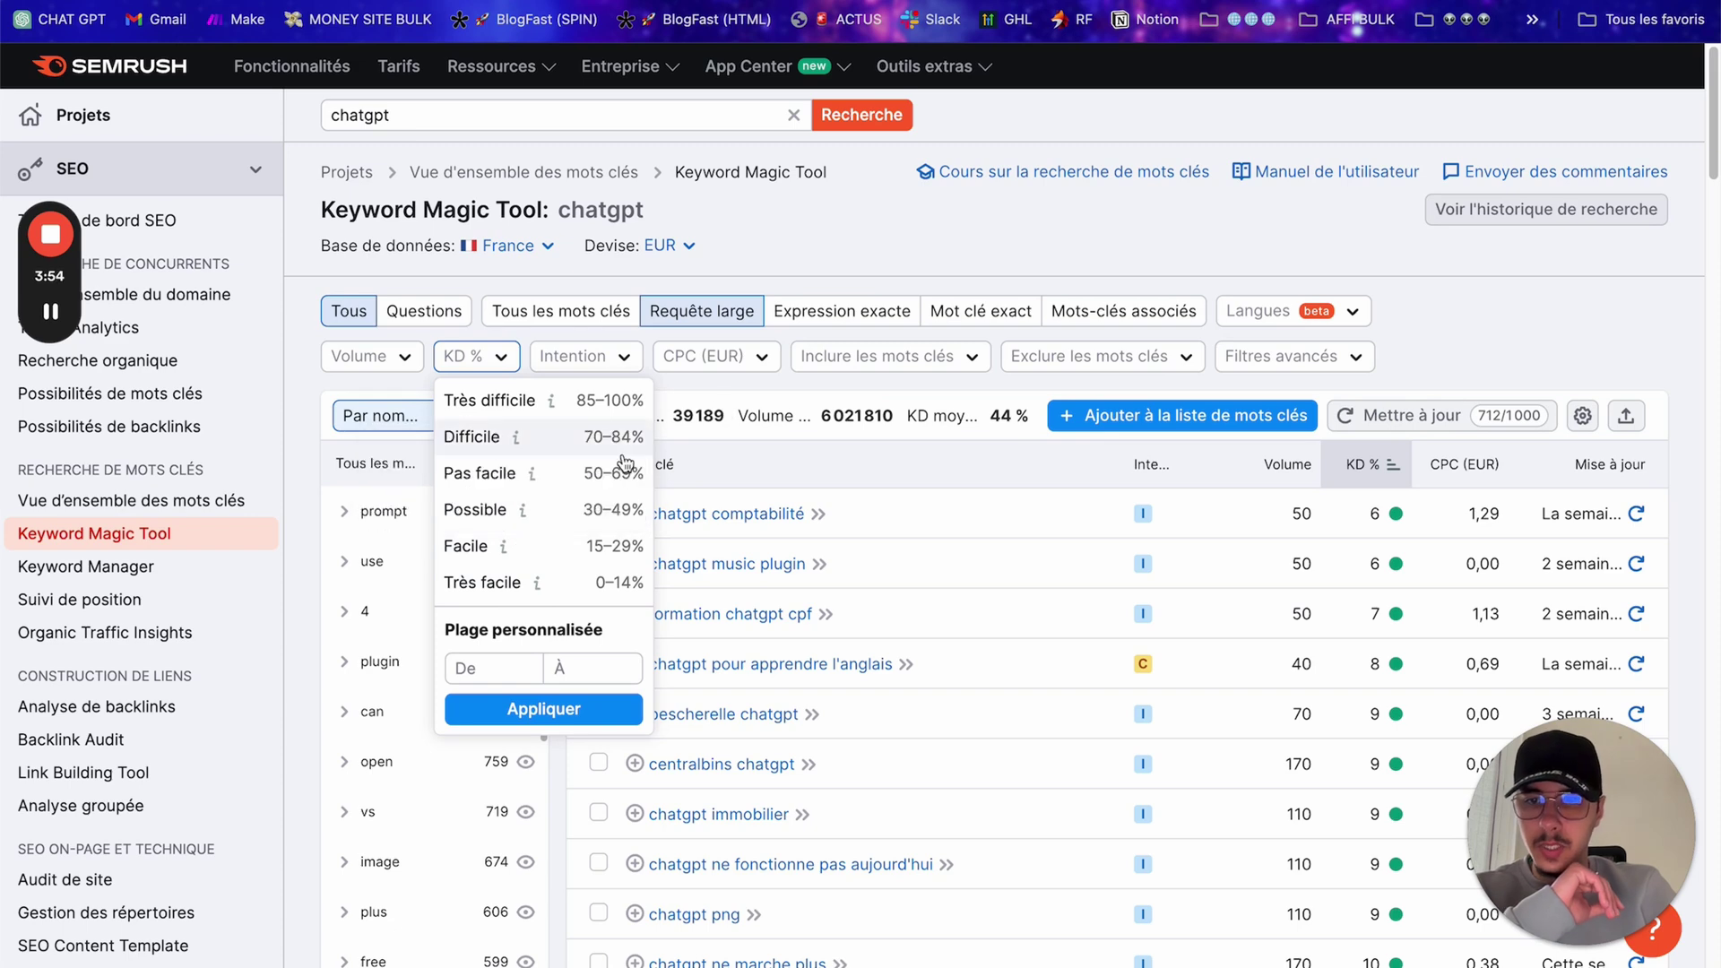
pyautogui.click(491, 664)
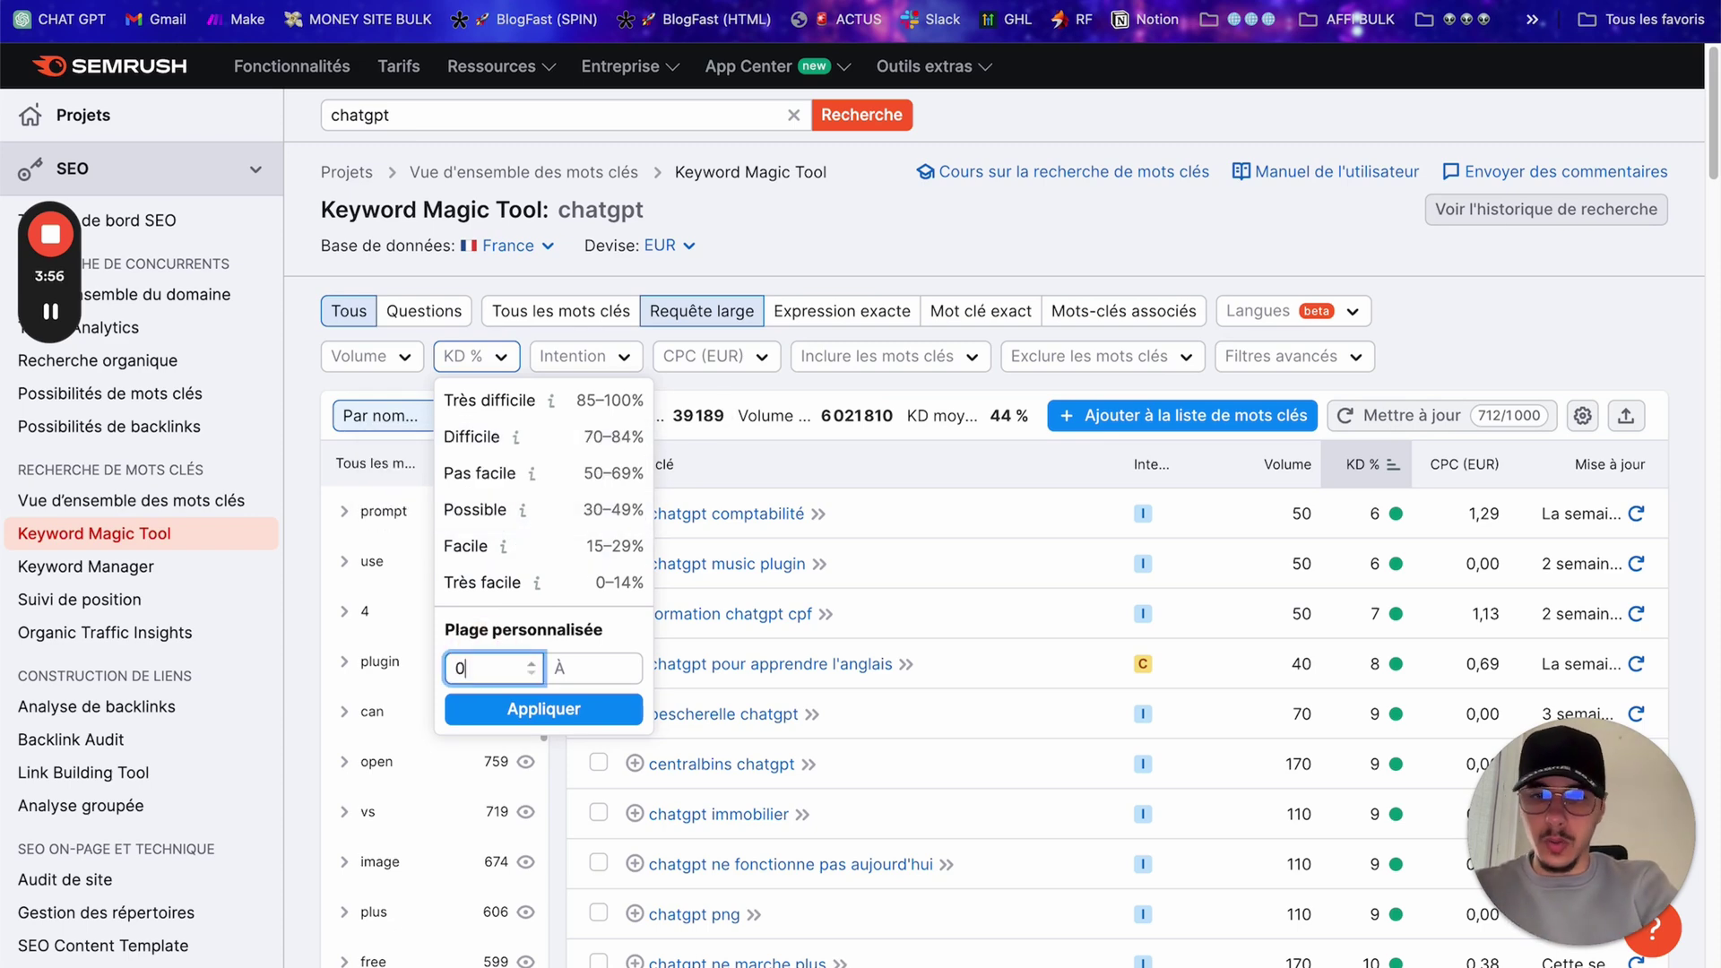
pyautogui.click(565, 668)
pyautogui.write('35')
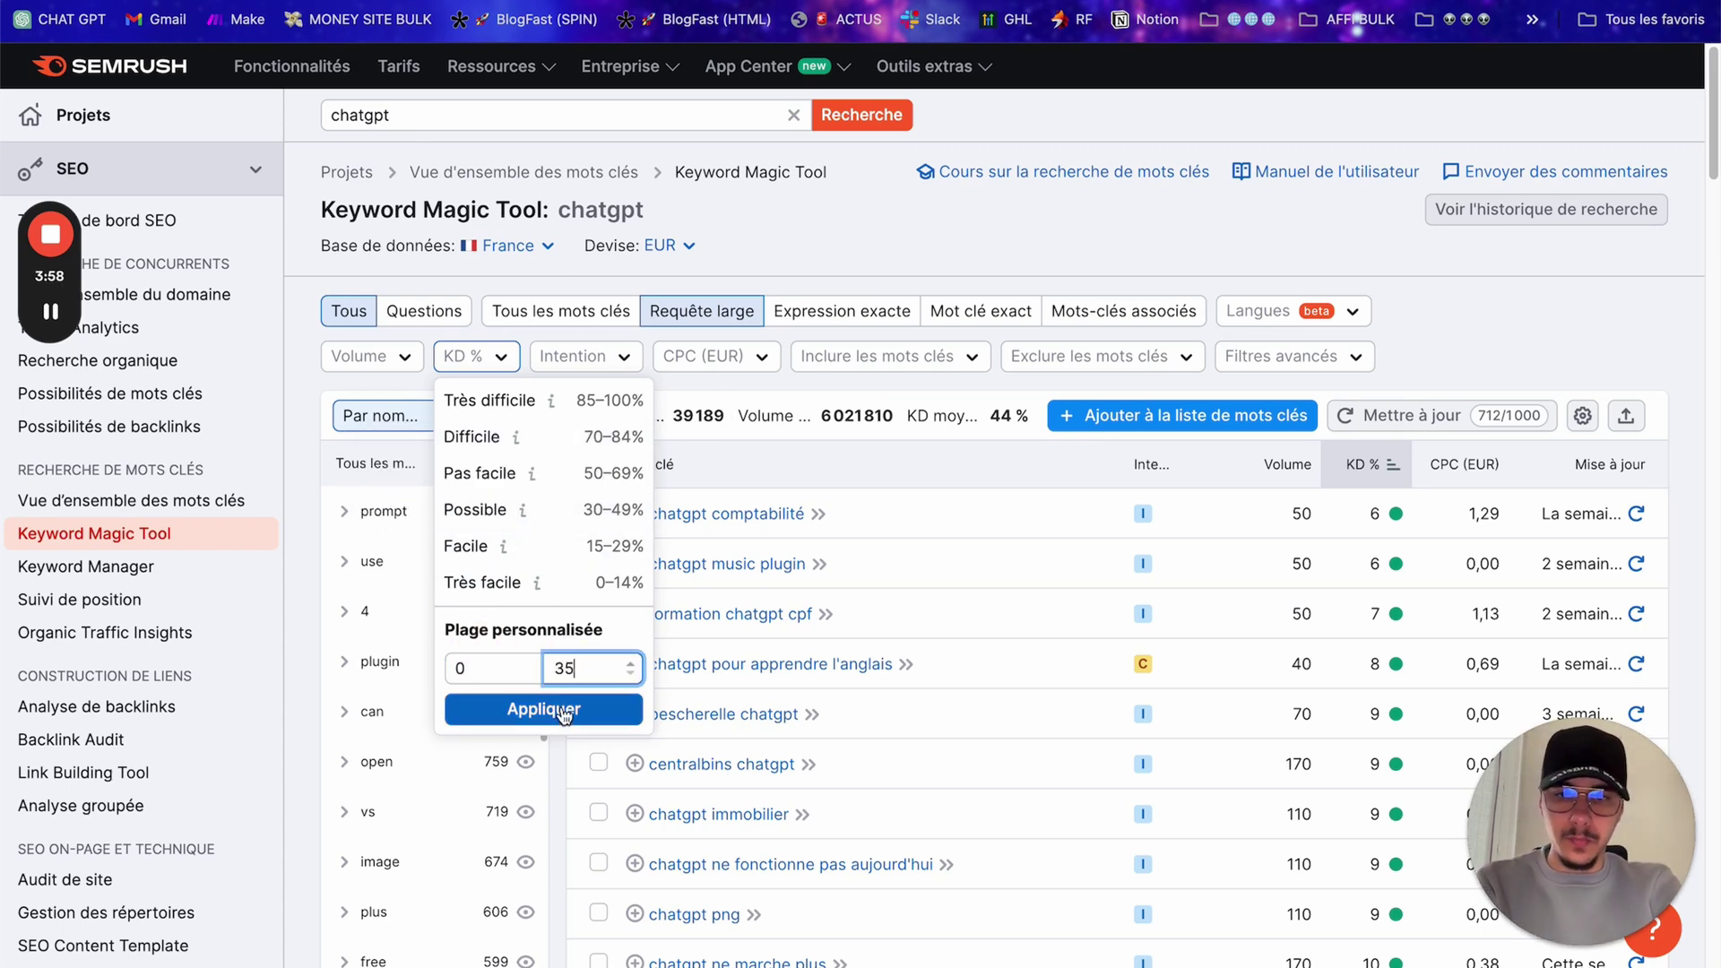
pyautogui.click(558, 711)
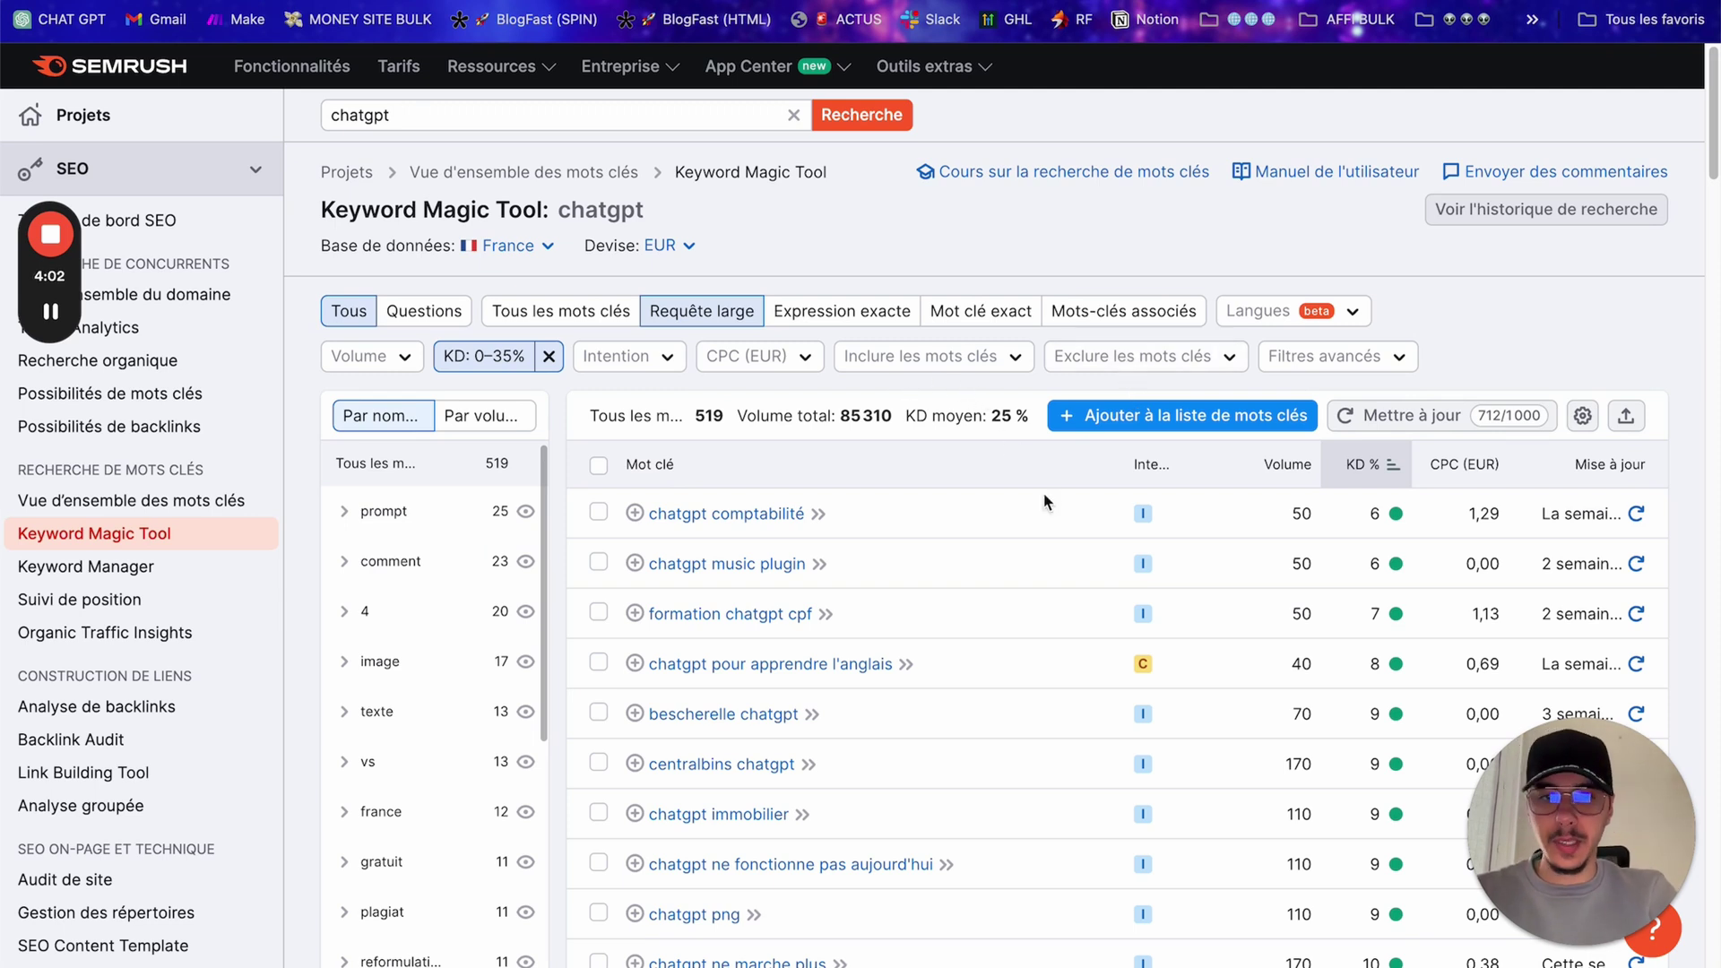
# Step: Check what the informational and commercial intent labels mean for the lowest-difficulty chatgpt keywords
pyautogui.moveTo(1148, 514)
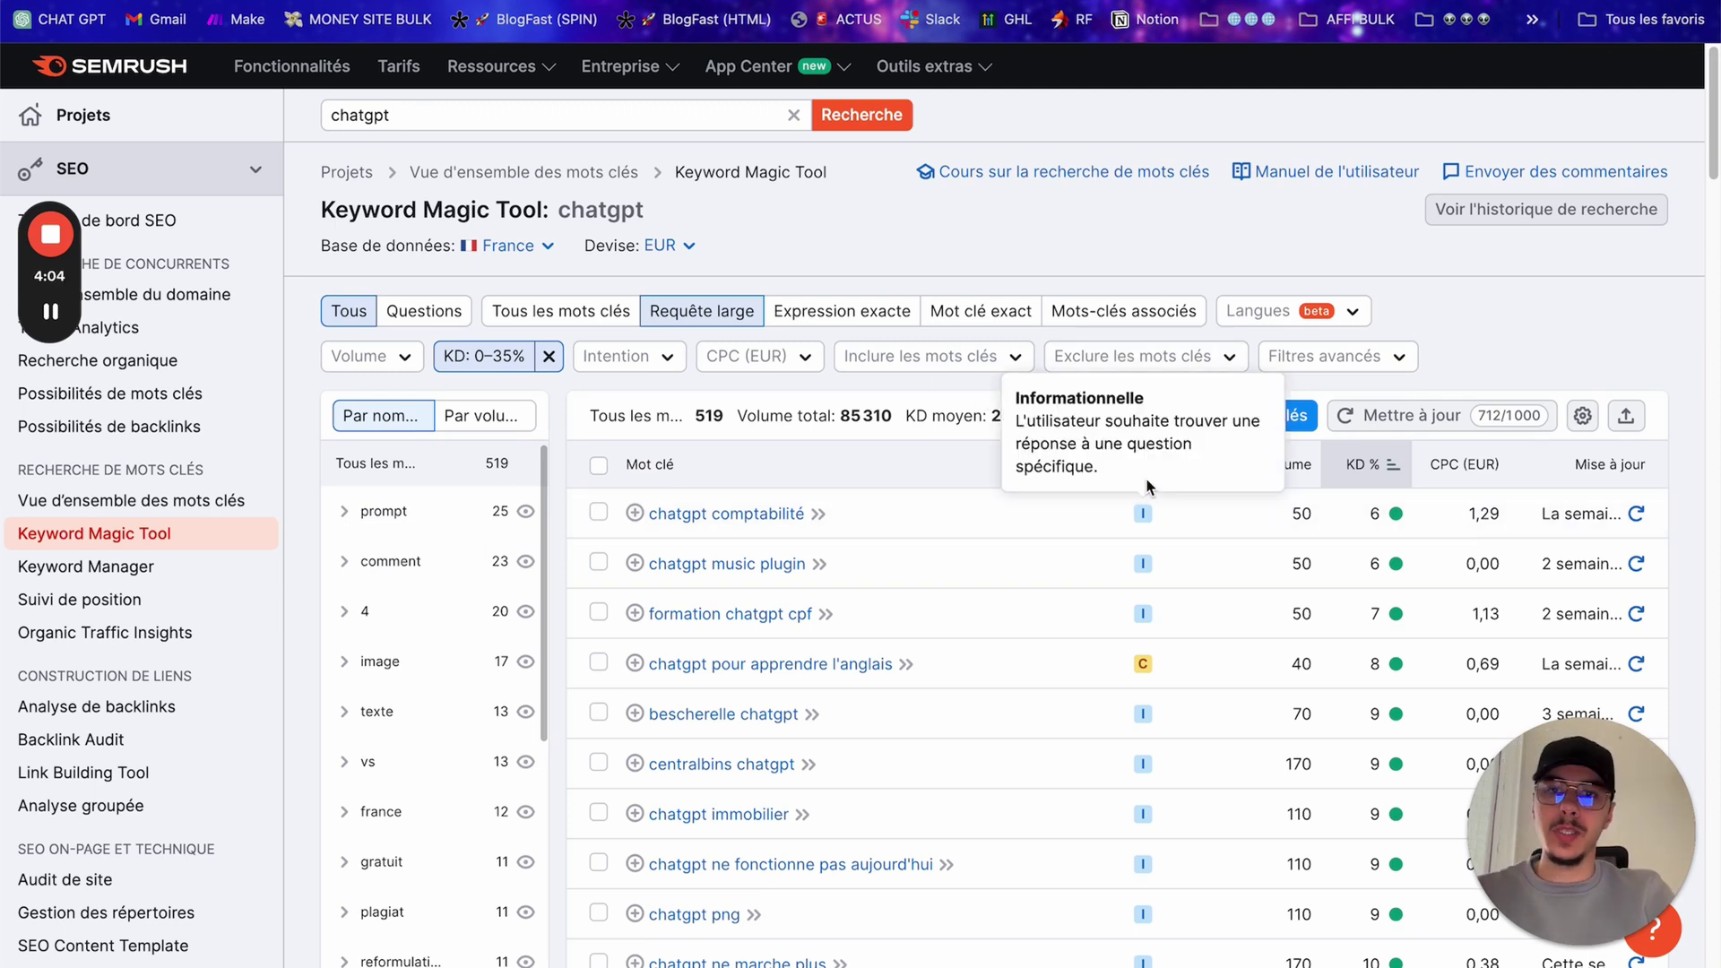
pyautogui.moveTo(1146, 458)
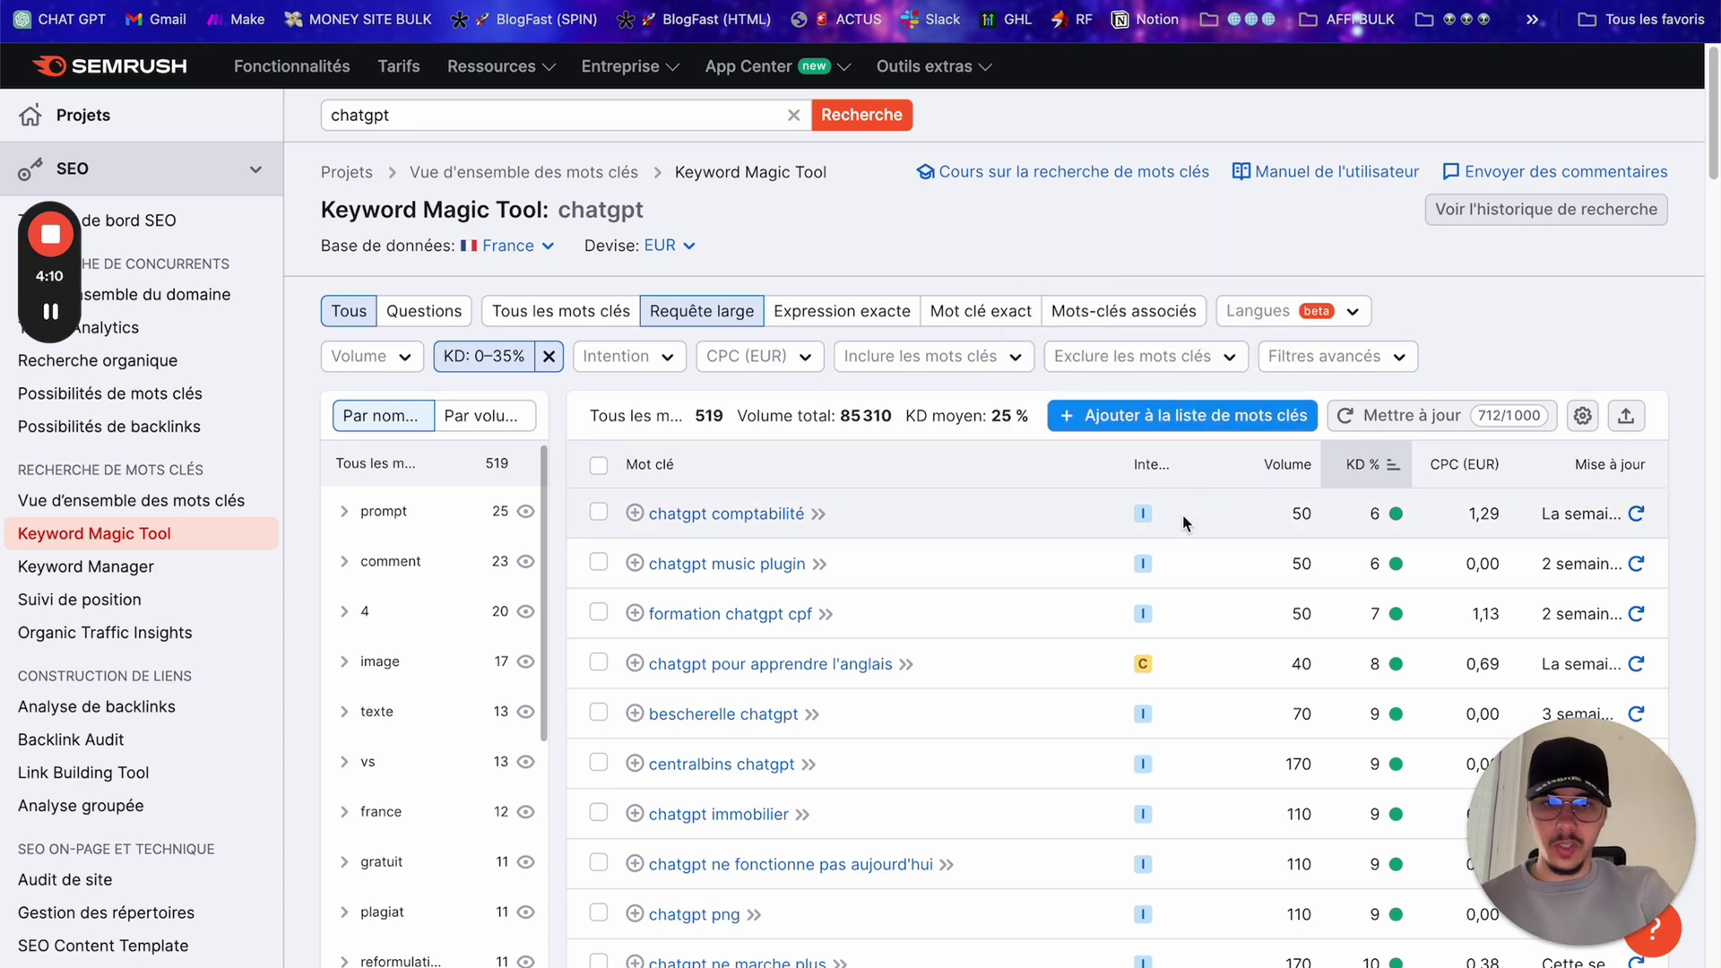
pyautogui.scroll(-2, 1176, 513)
pyautogui.moveTo(1149, 408)
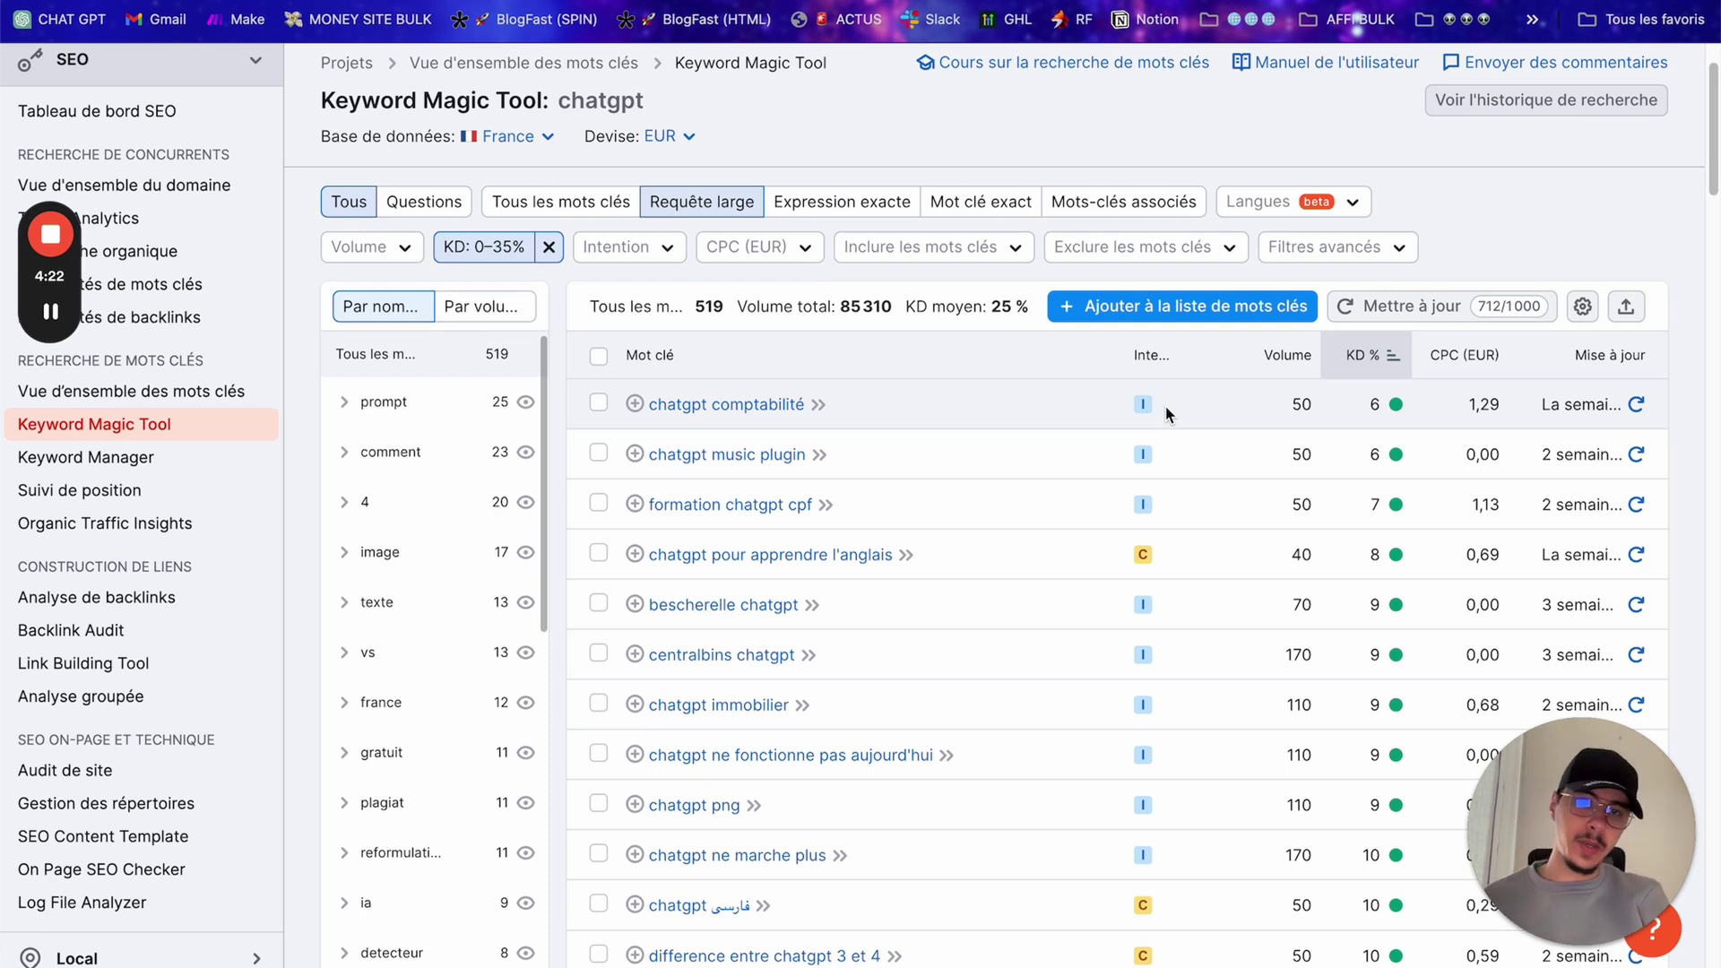
pyautogui.scroll(-1, 1148, 537)
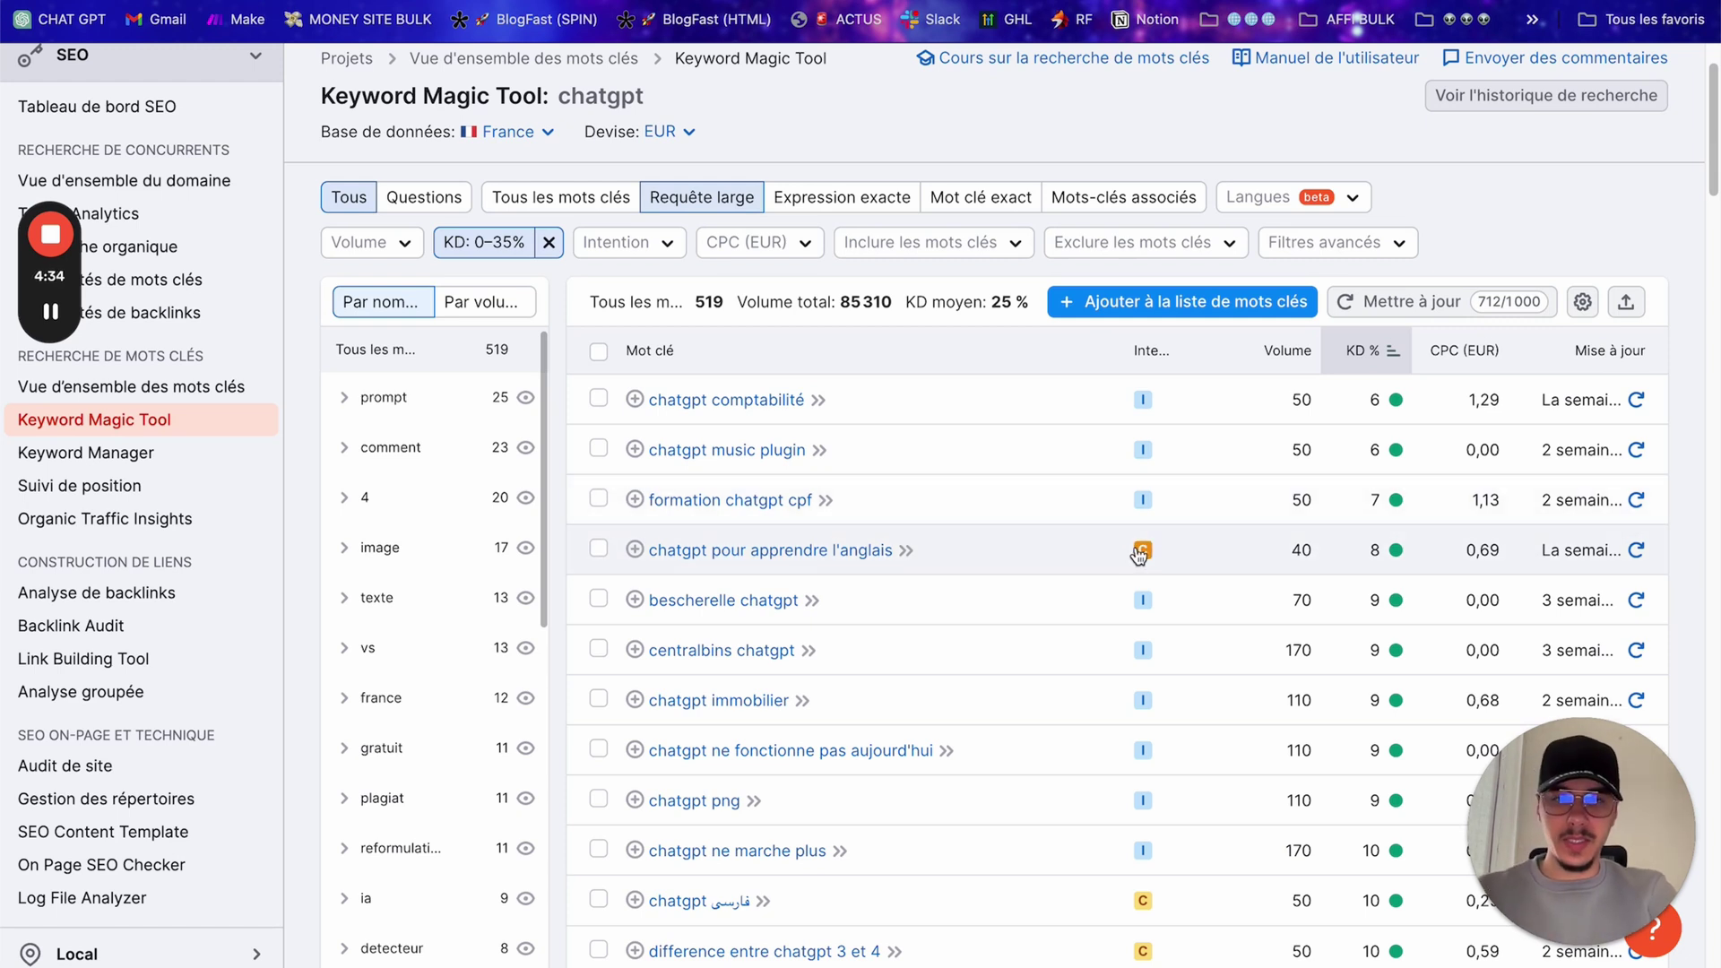
pyautogui.moveTo(1140, 554)
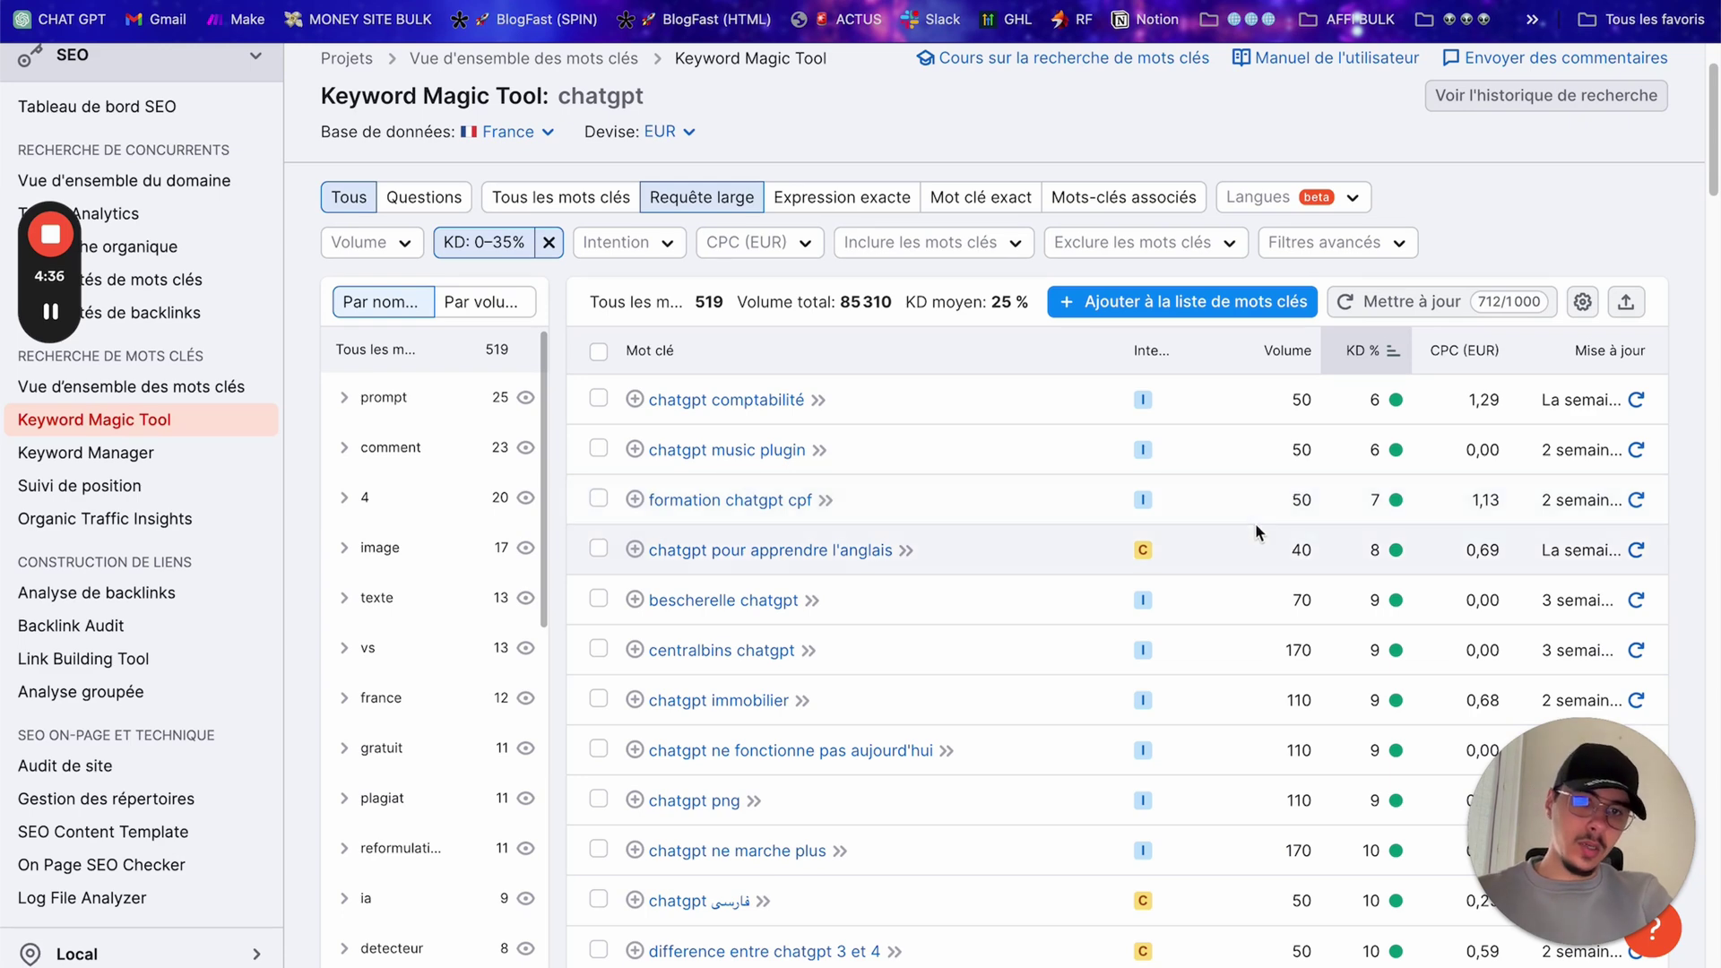
pyautogui.scroll(-8, 1208, 524)
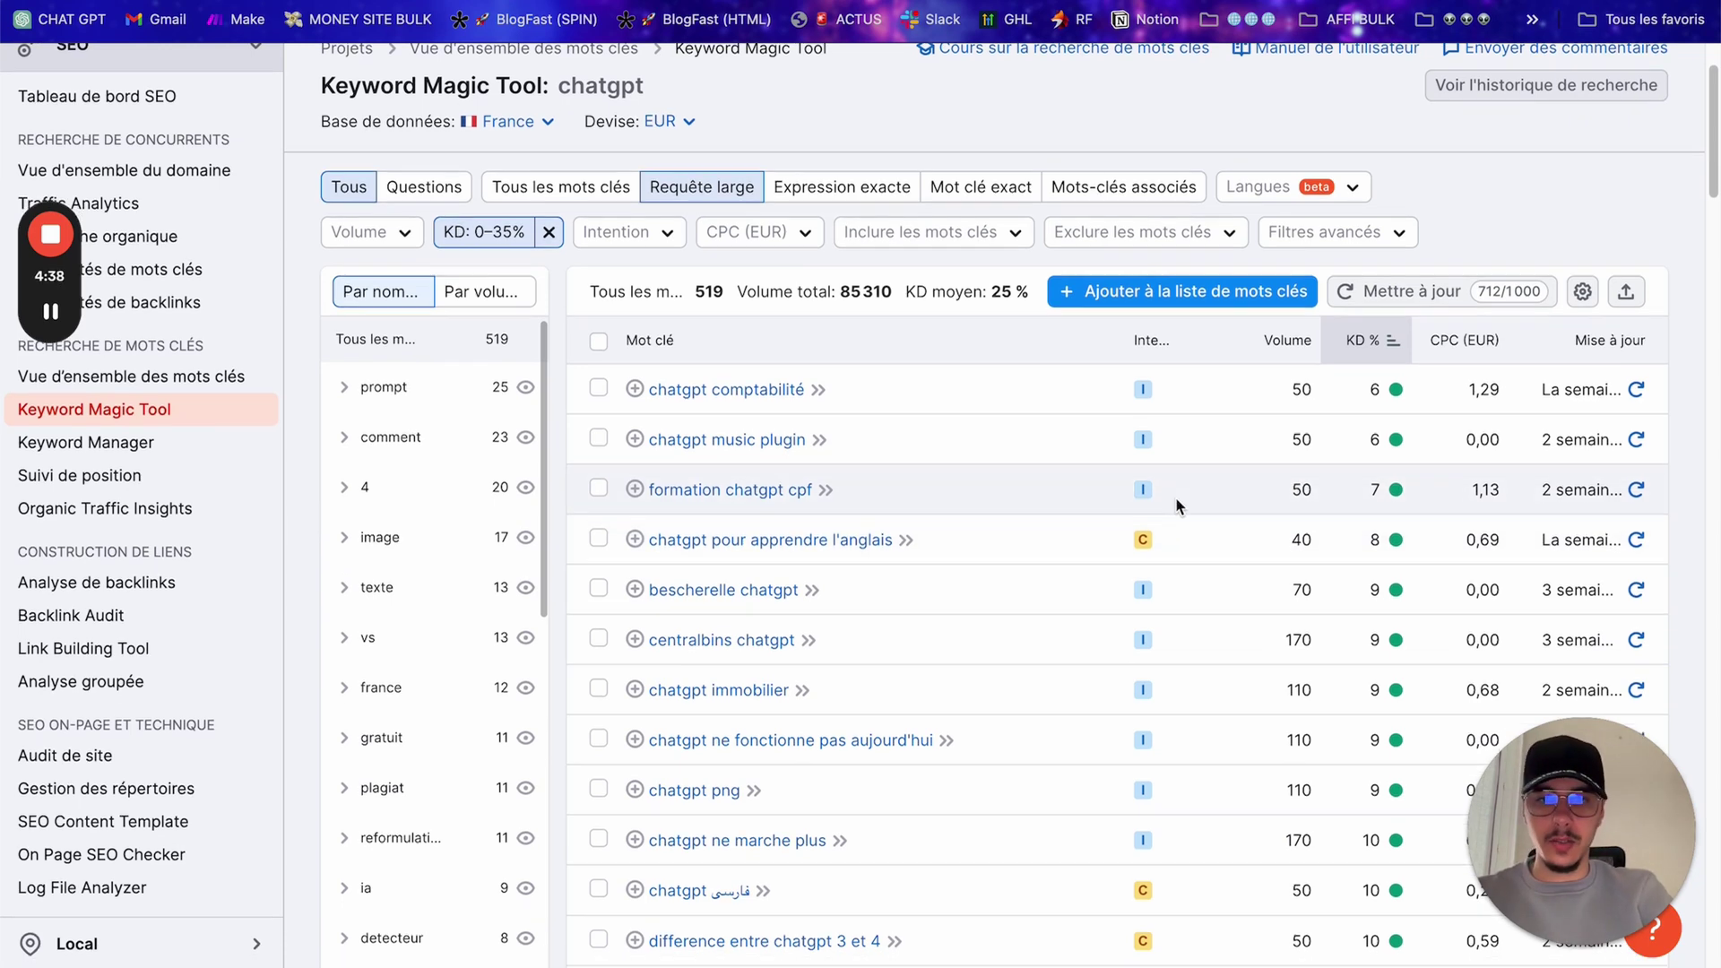
pyautogui.moveTo(1166, 646)
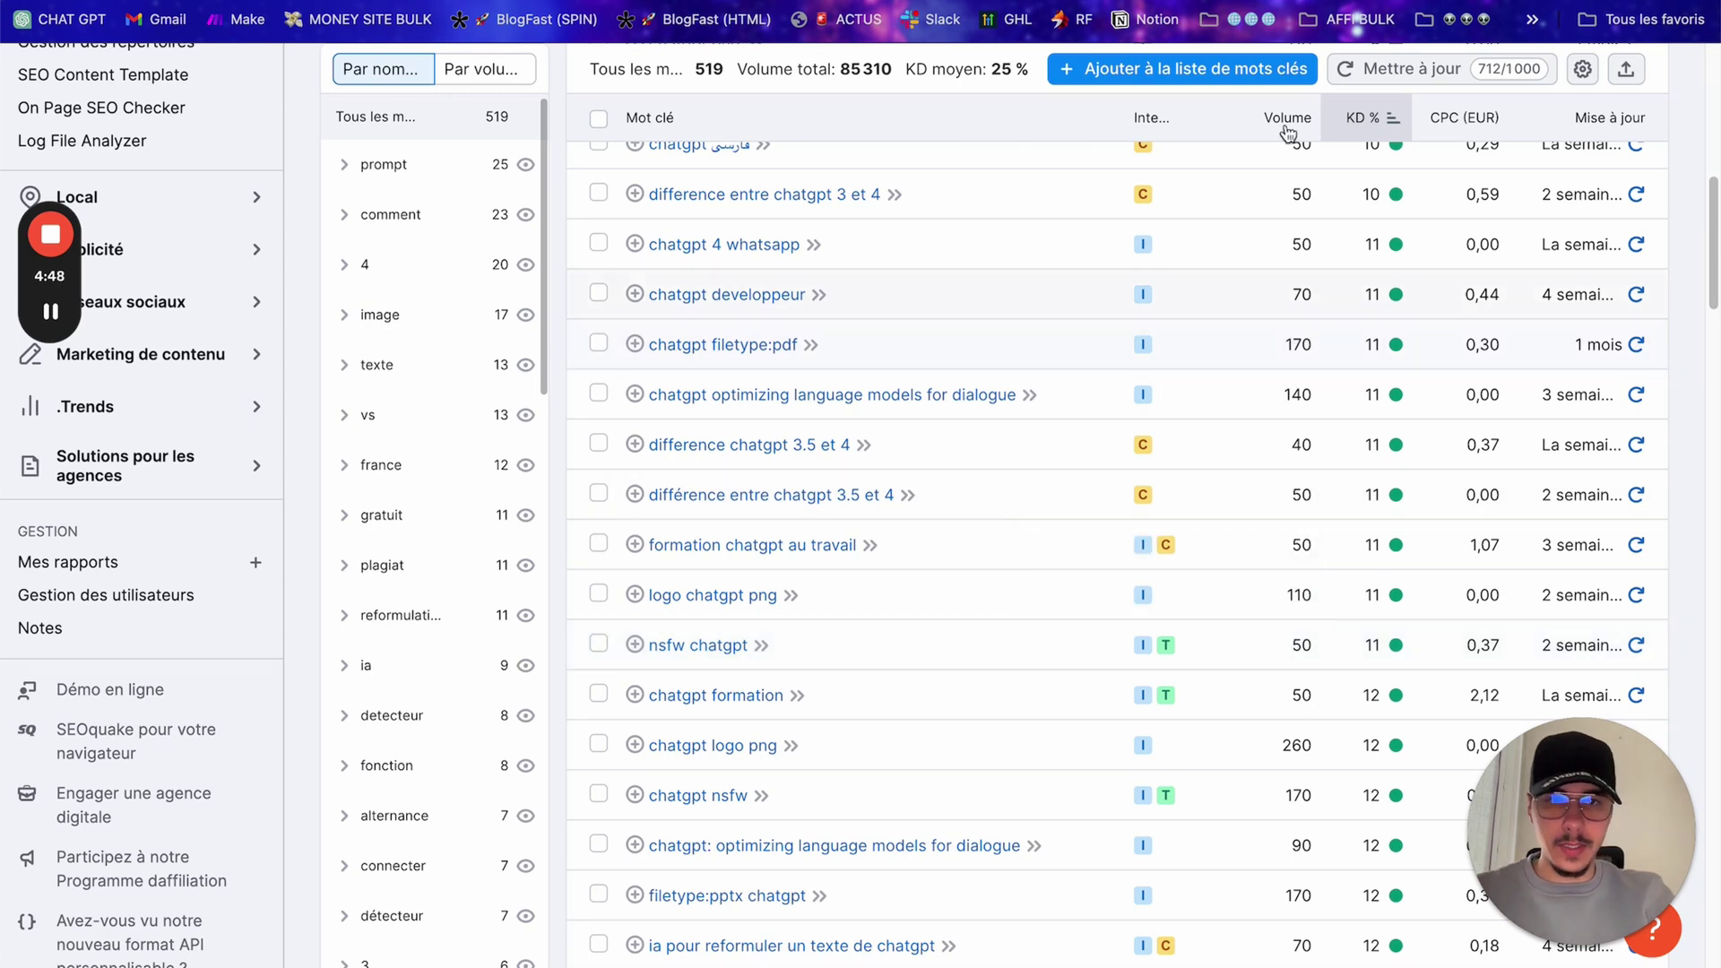
# Step: Find a keyword with navigational intent, read that label's definition, and return to the easiest keywords
pyautogui.scroll(2, 1165, 646)
pyautogui.scroll(-4, 1168, 650)
pyautogui.scroll(-7, 1168, 658)
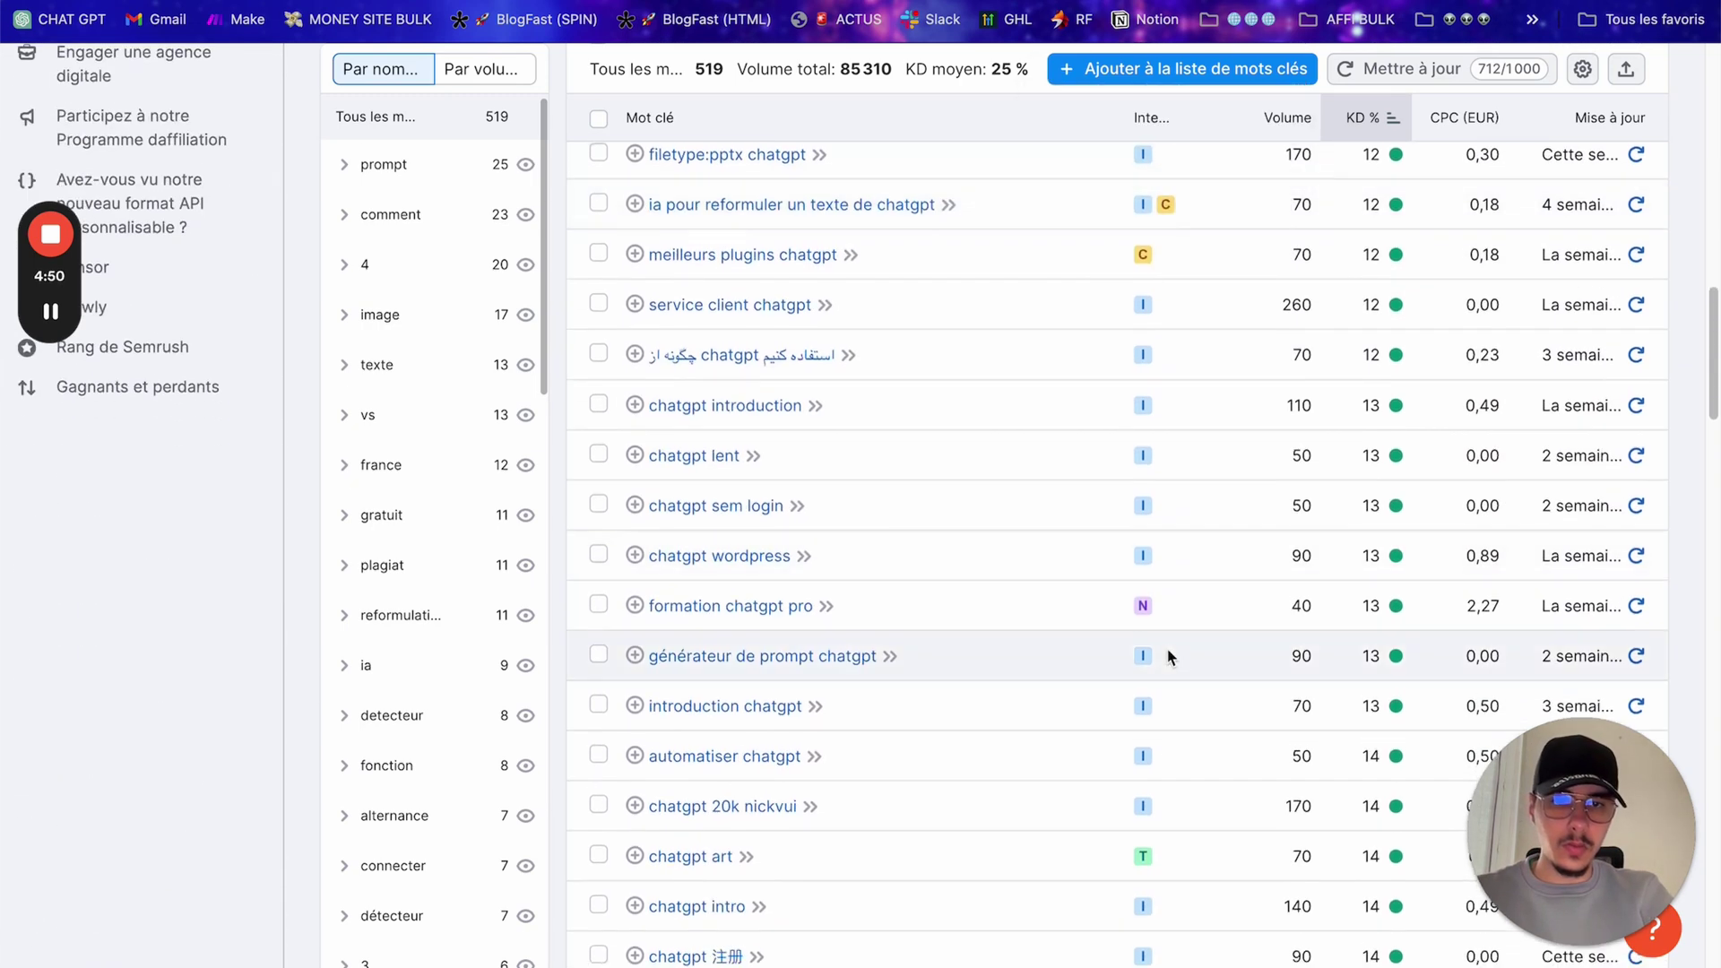
pyautogui.moveTo(1145, 612)
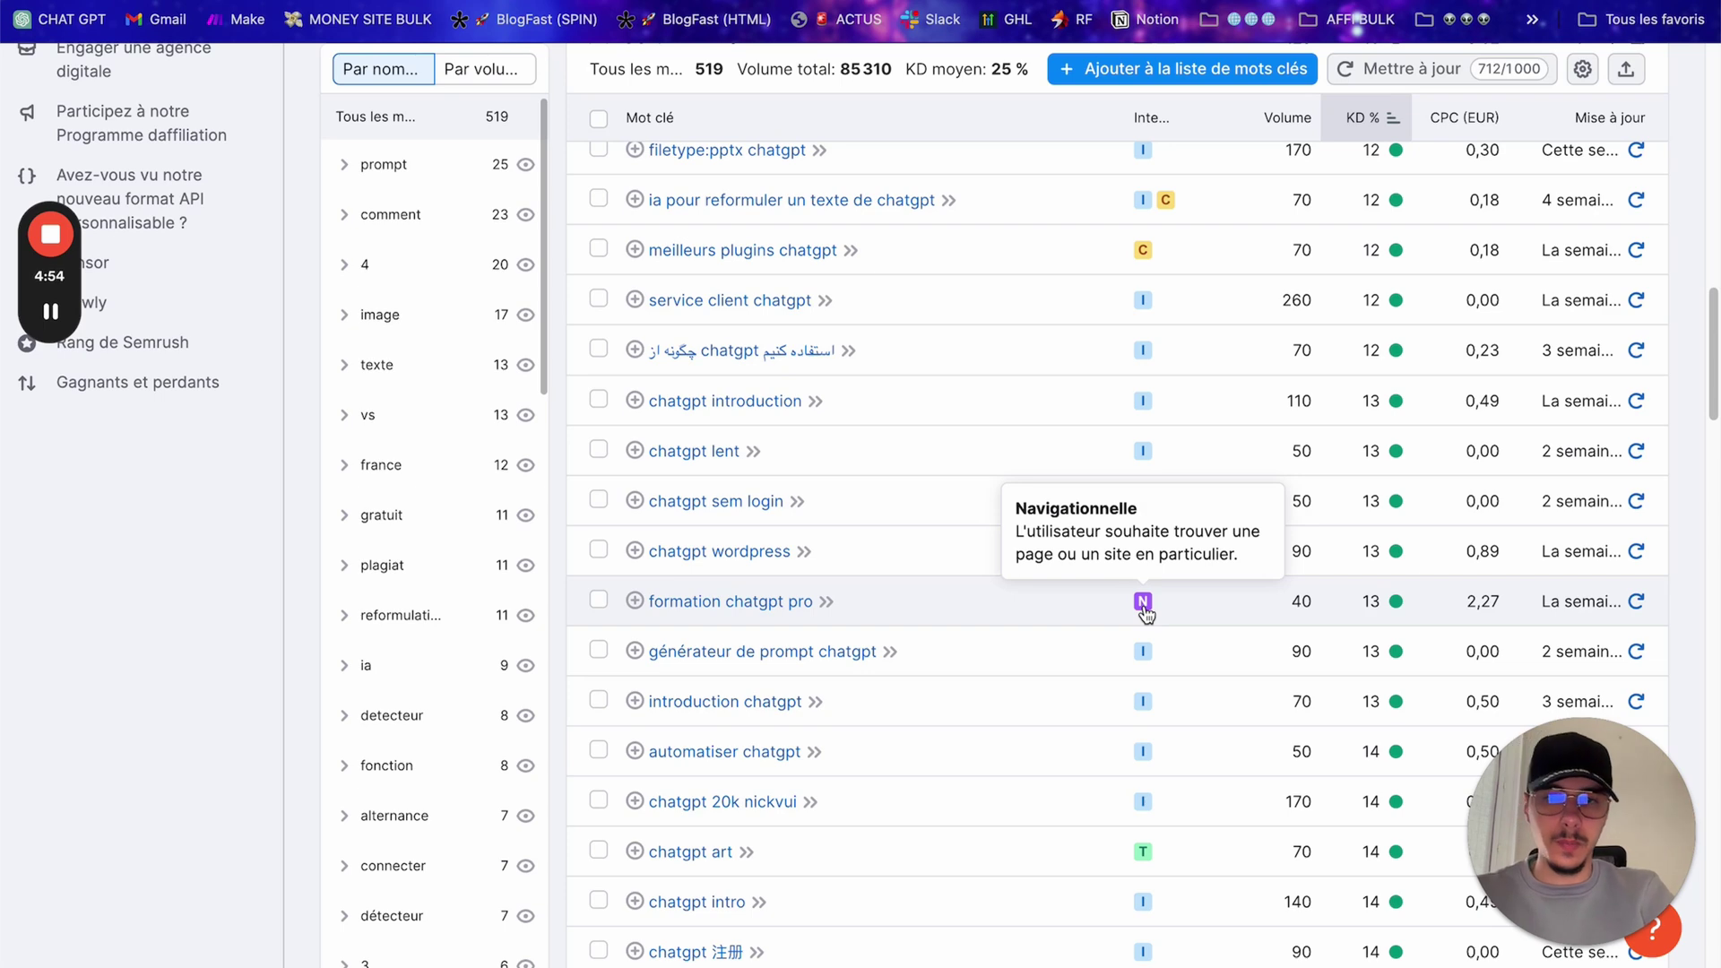
pyautogui.scroll(15, 1145, 612)
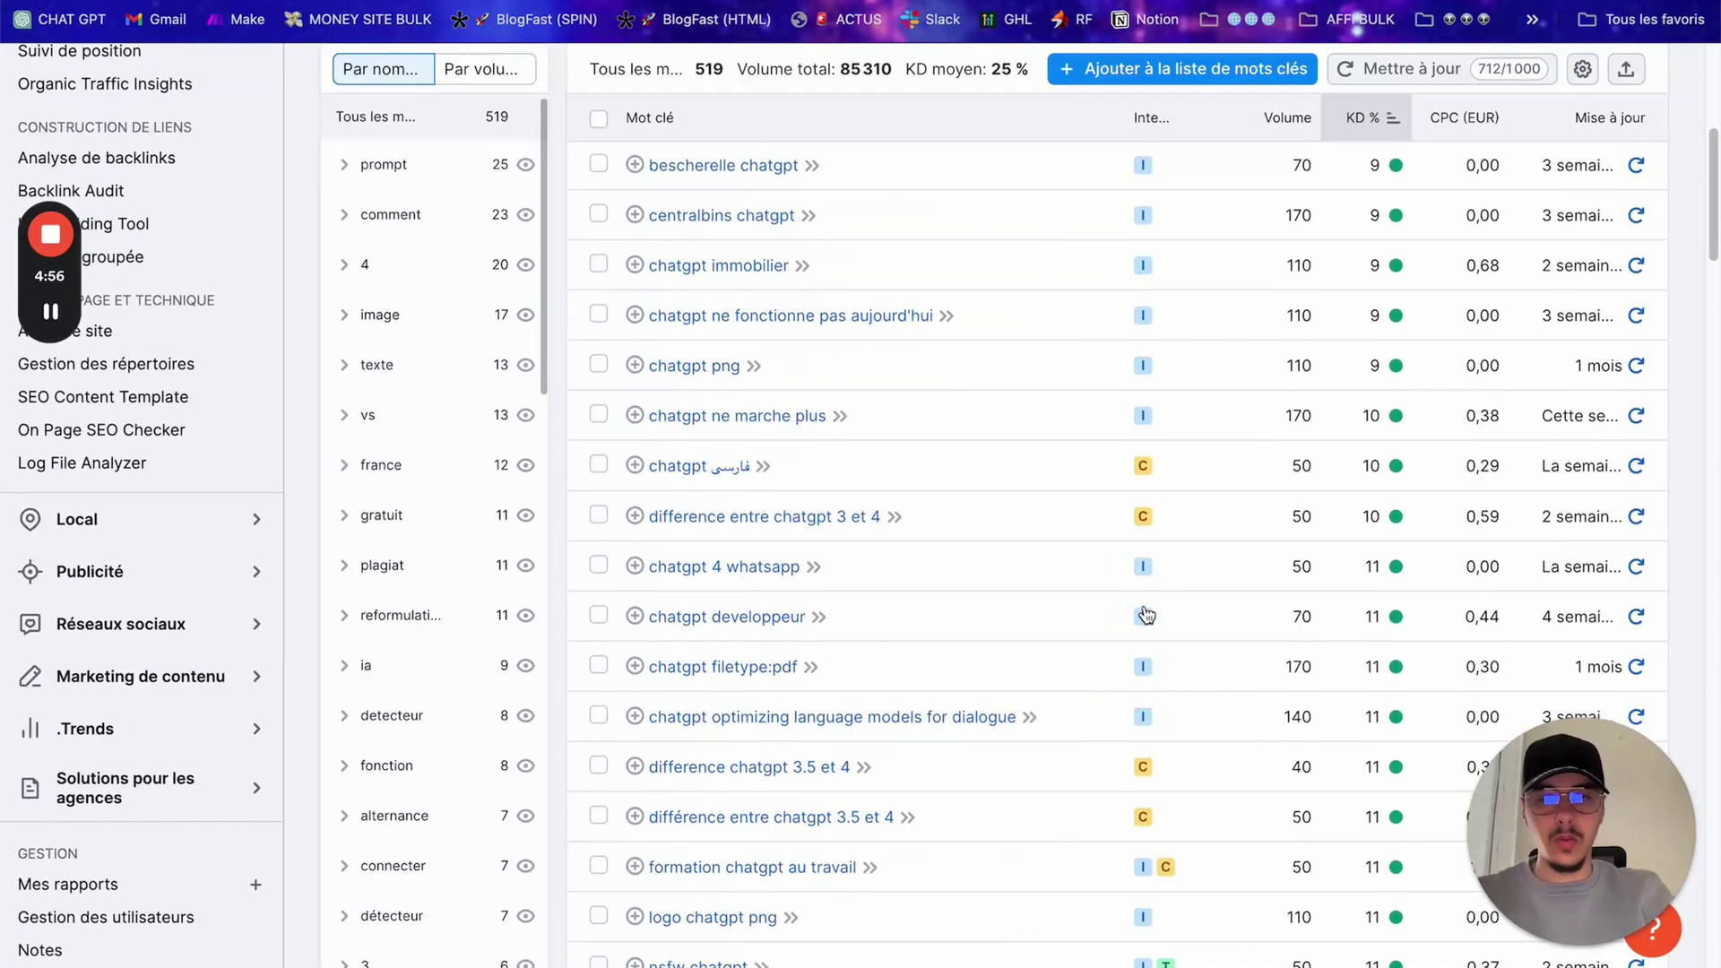
pyautogui.scroll(2, 1145, 613)
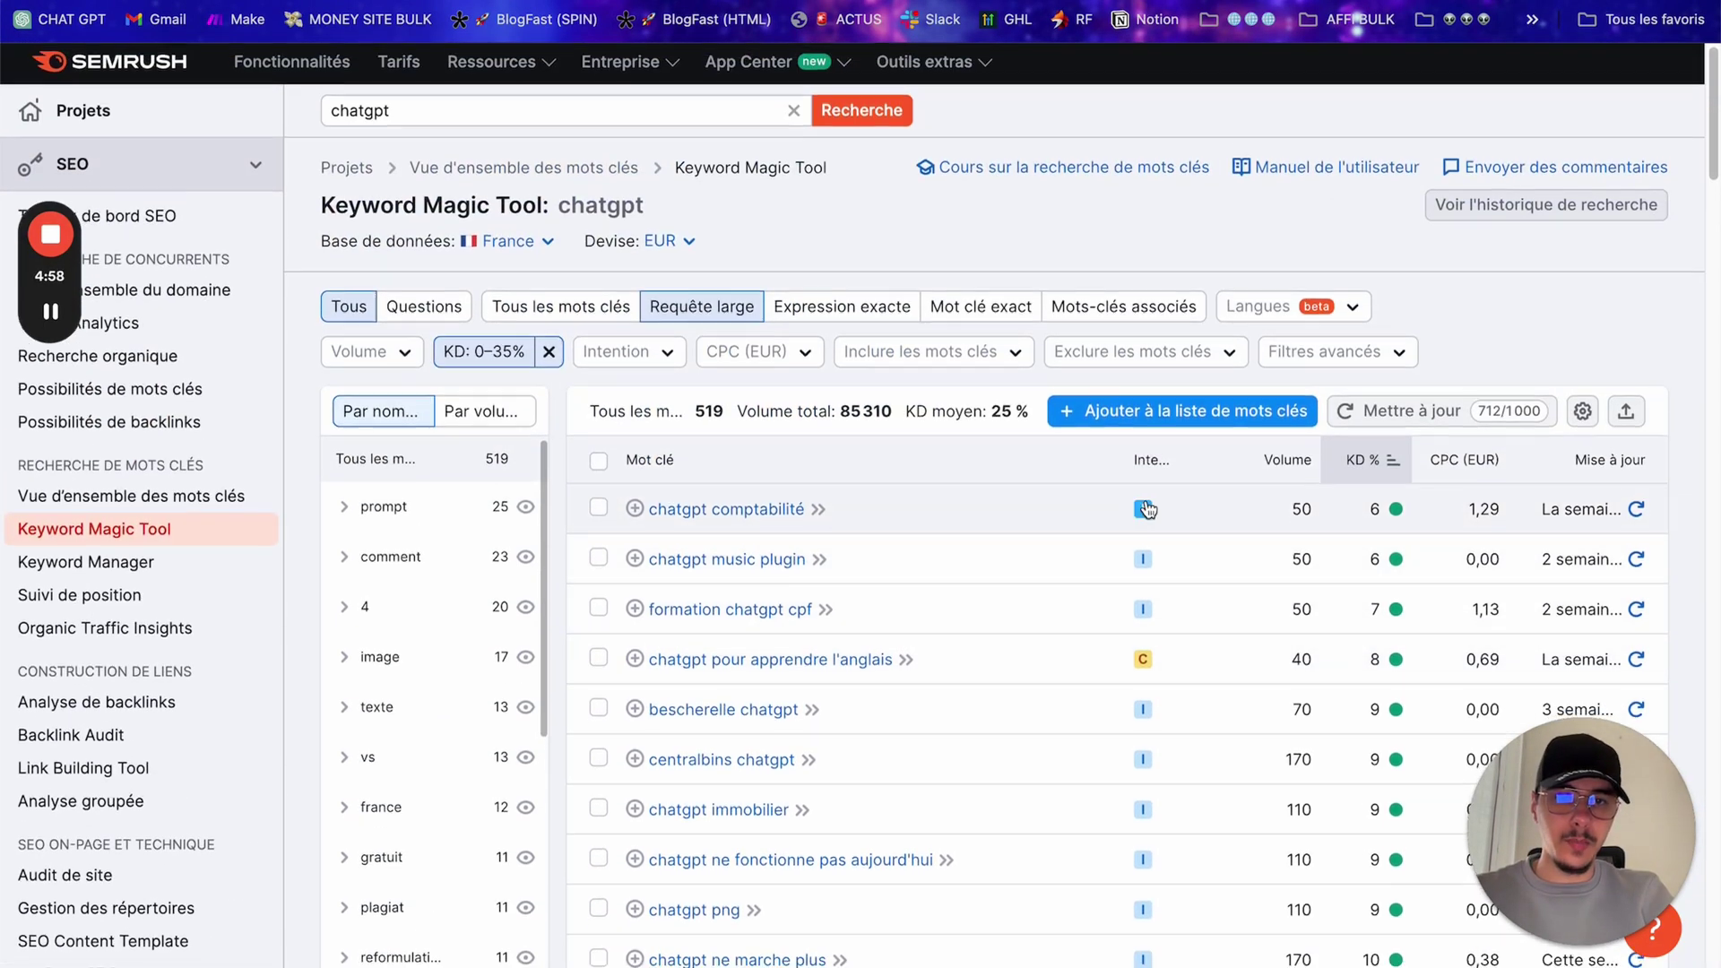
pyautogui.scroll(-3, 1131, 502)
pyautogui.moveTo(1142, 407)
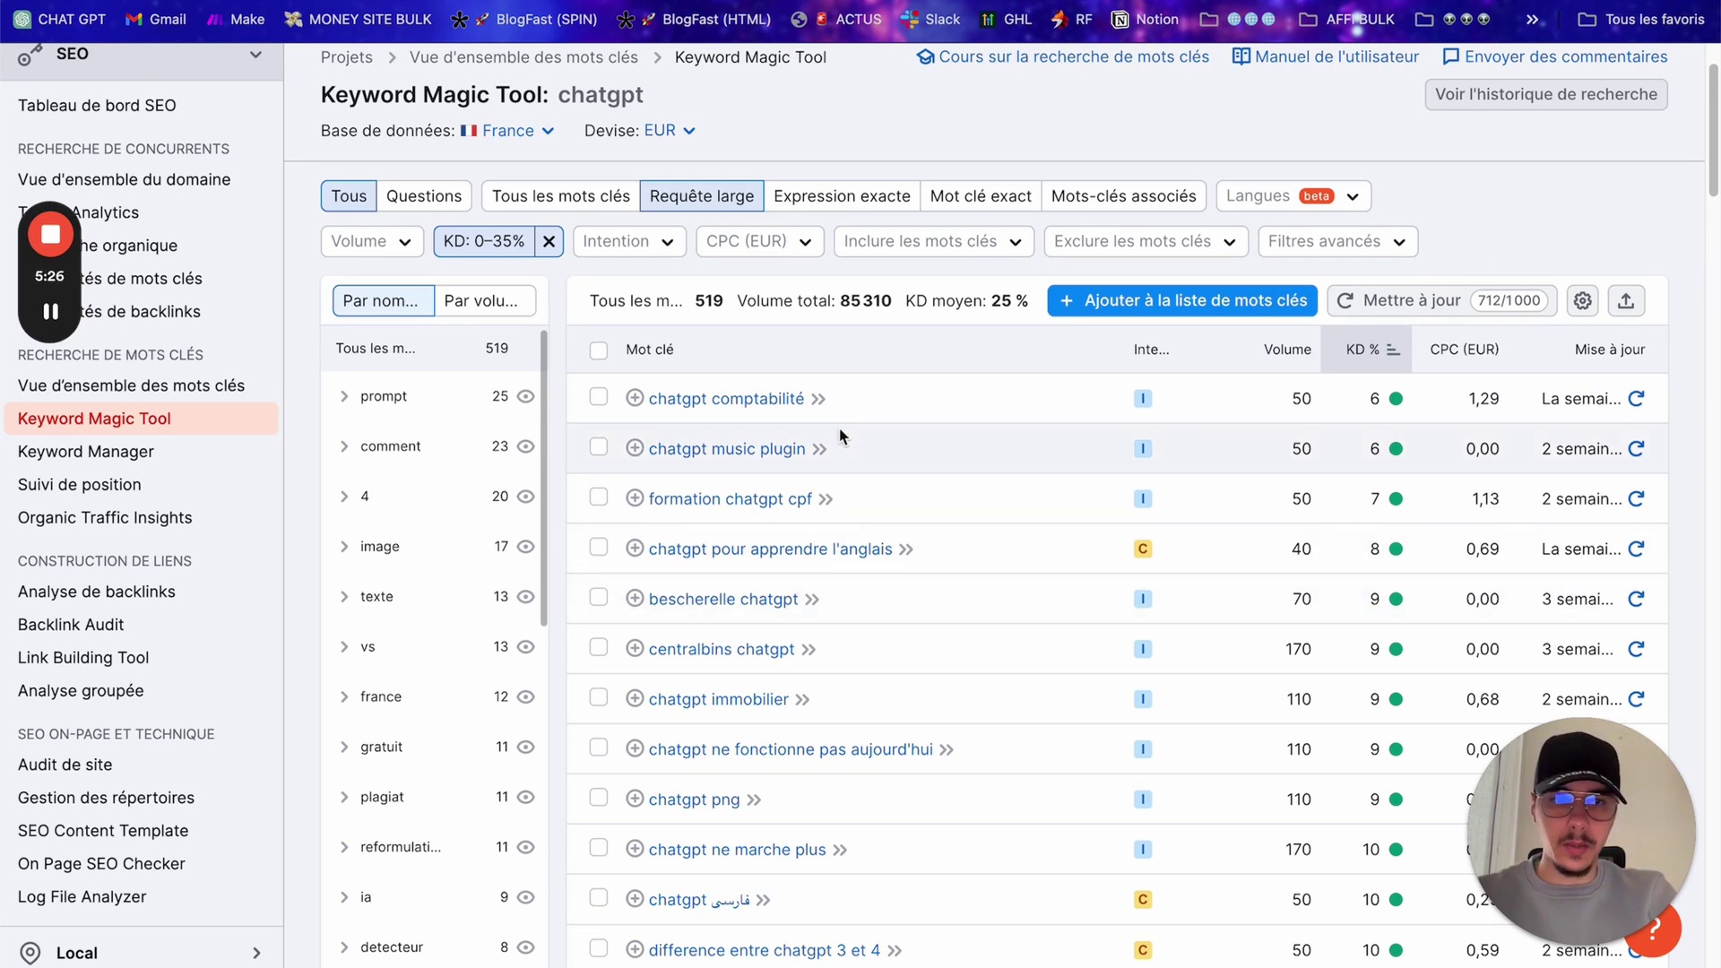
# Step: Filter the chatgpt keywords to Commerciale intent and review the easiest ones
pyautogui.click(632, 241)
pyautogui.click(645, 243)
pyautogui.click(630, 242)
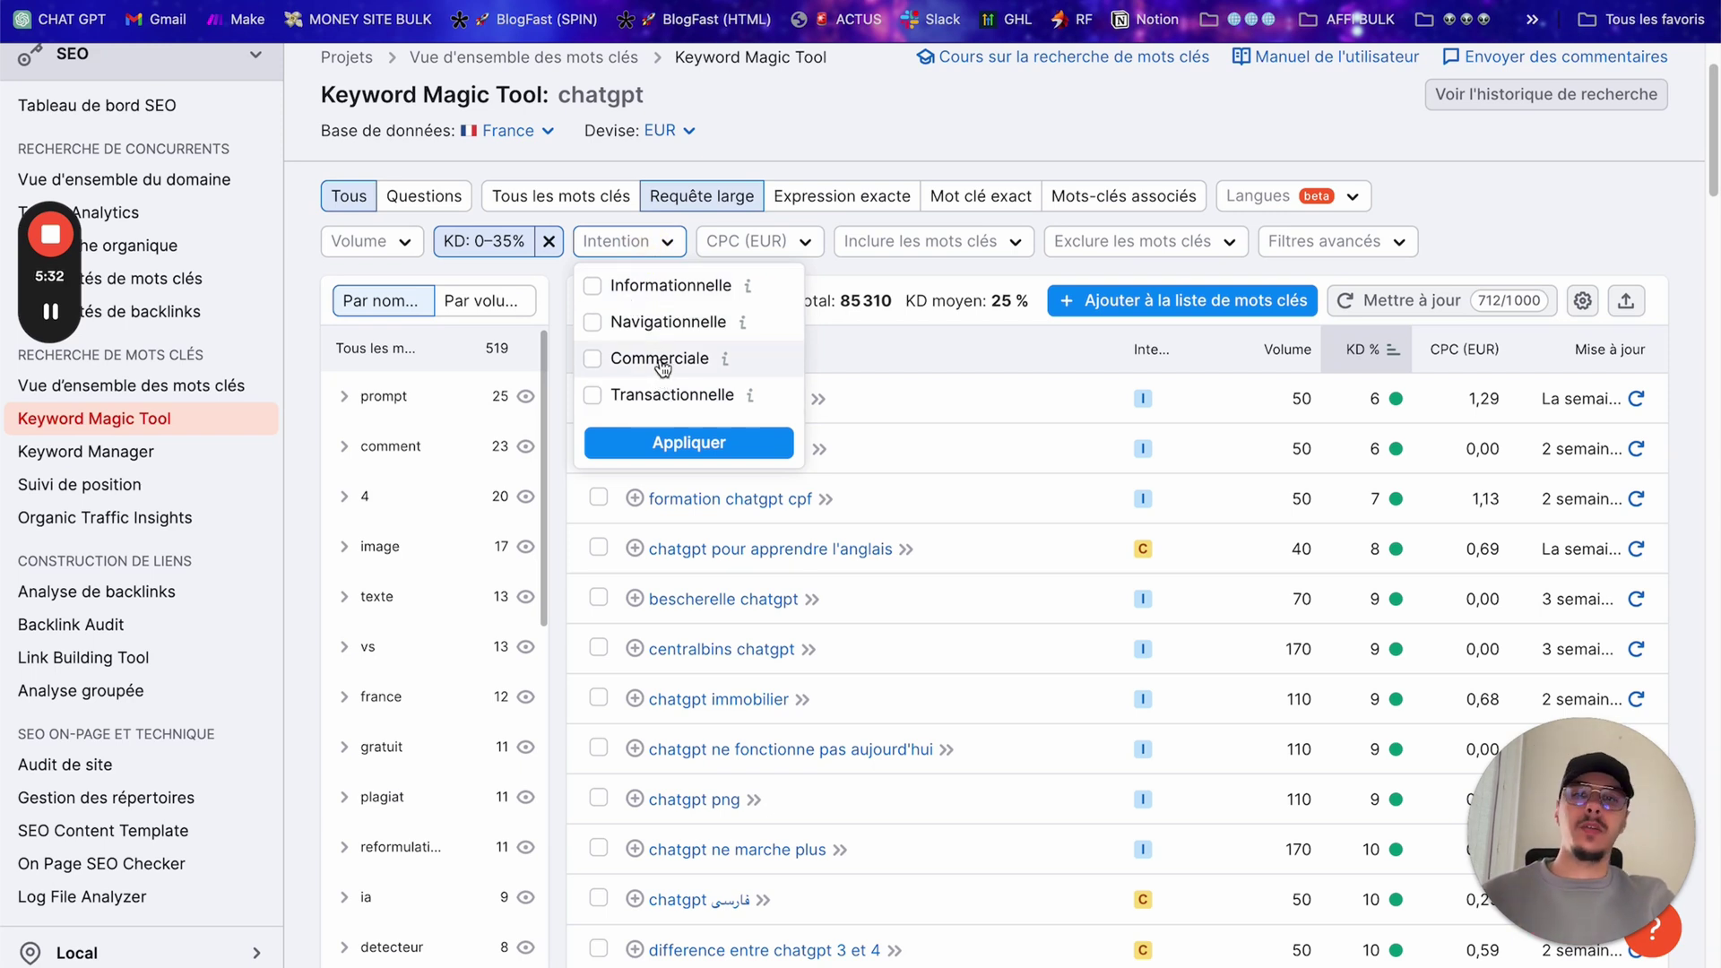
pyautogui.click(667, 361)
pyautogui.click(689, 443)
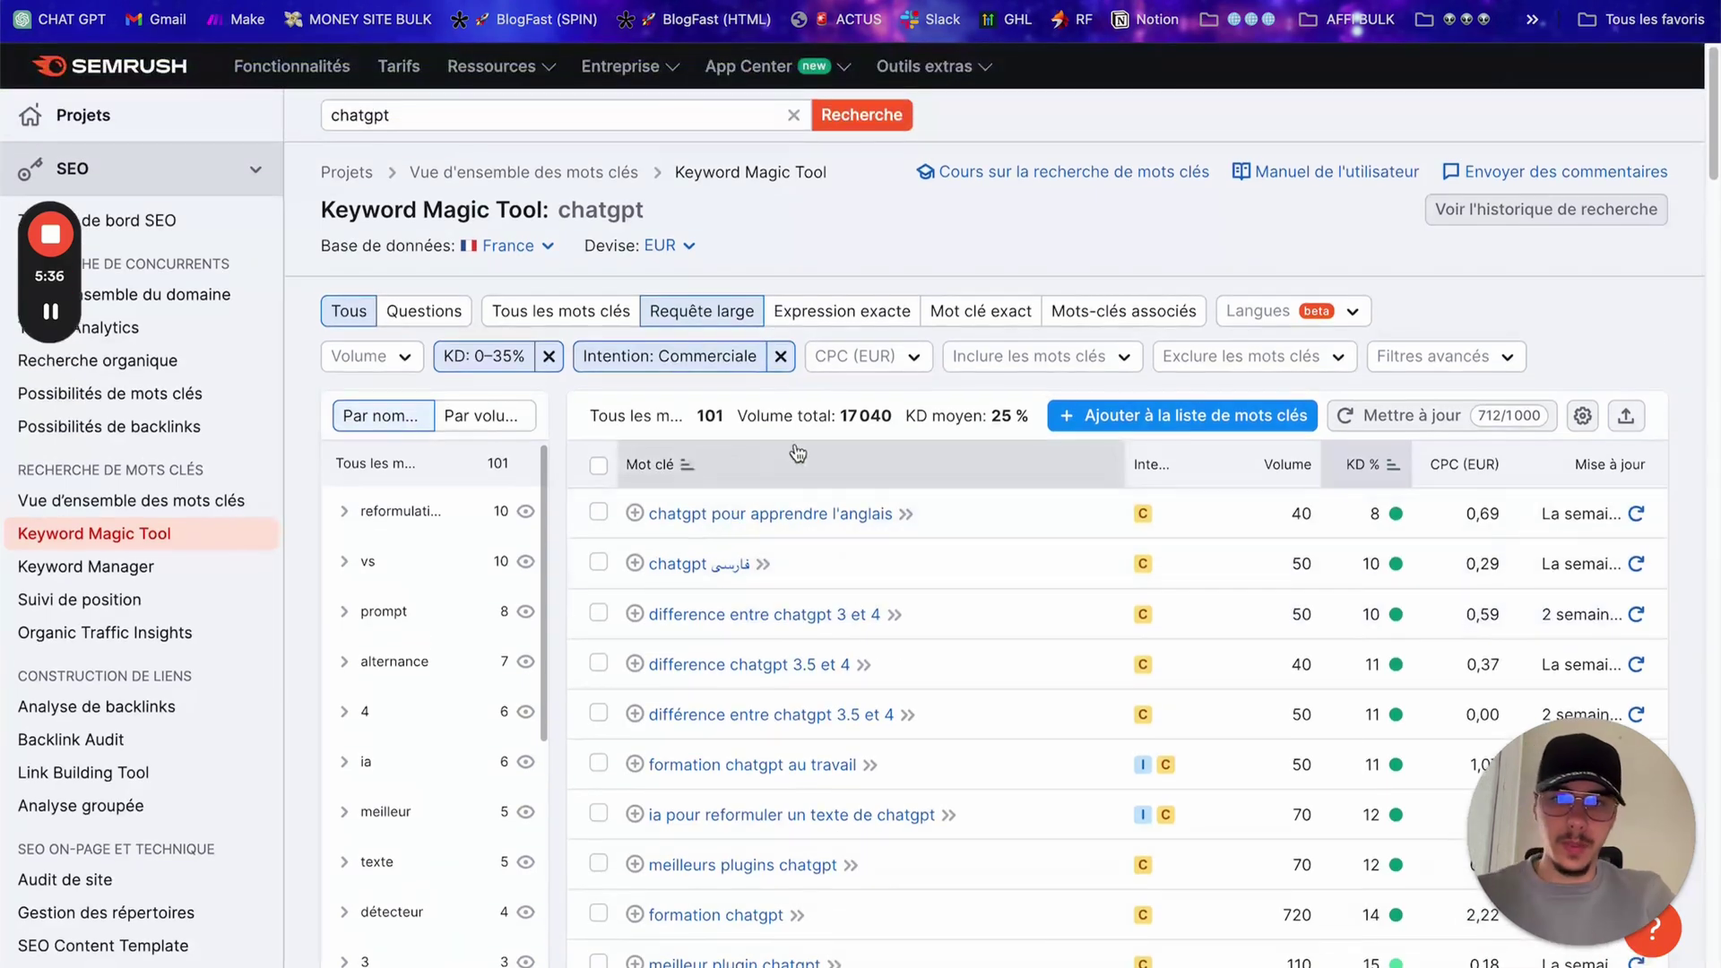
pyautogui.scroll(-4, 1145, 191)
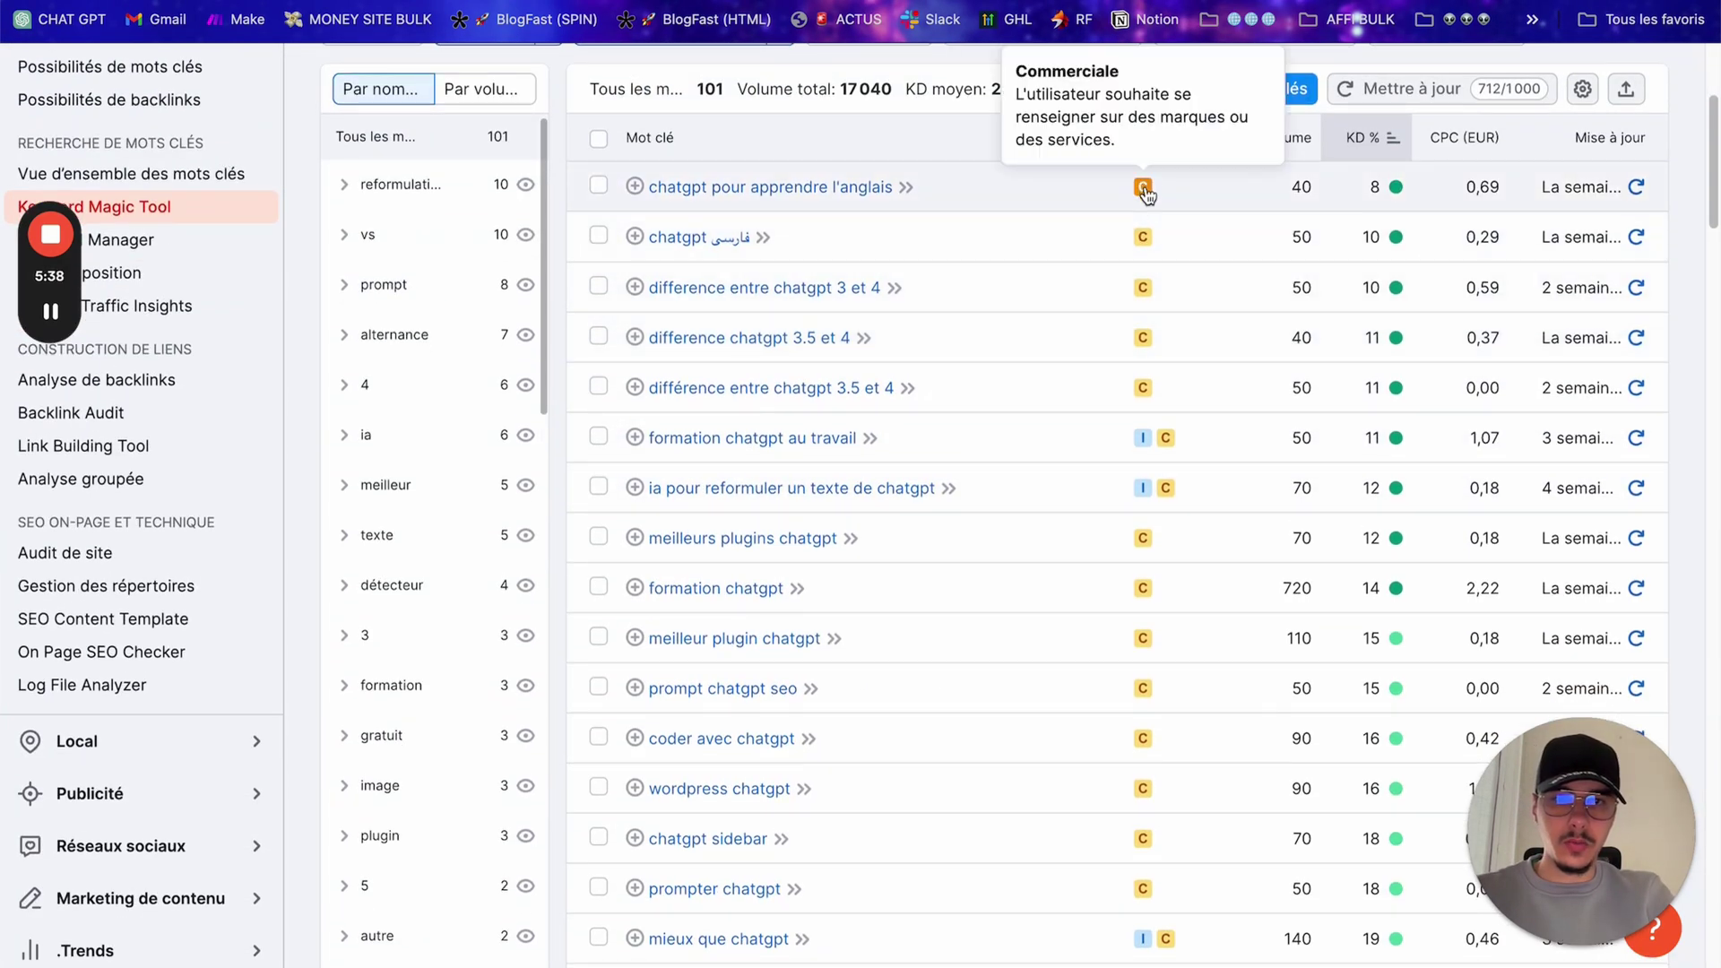
pyautogui.scroll(1, 883, 377)
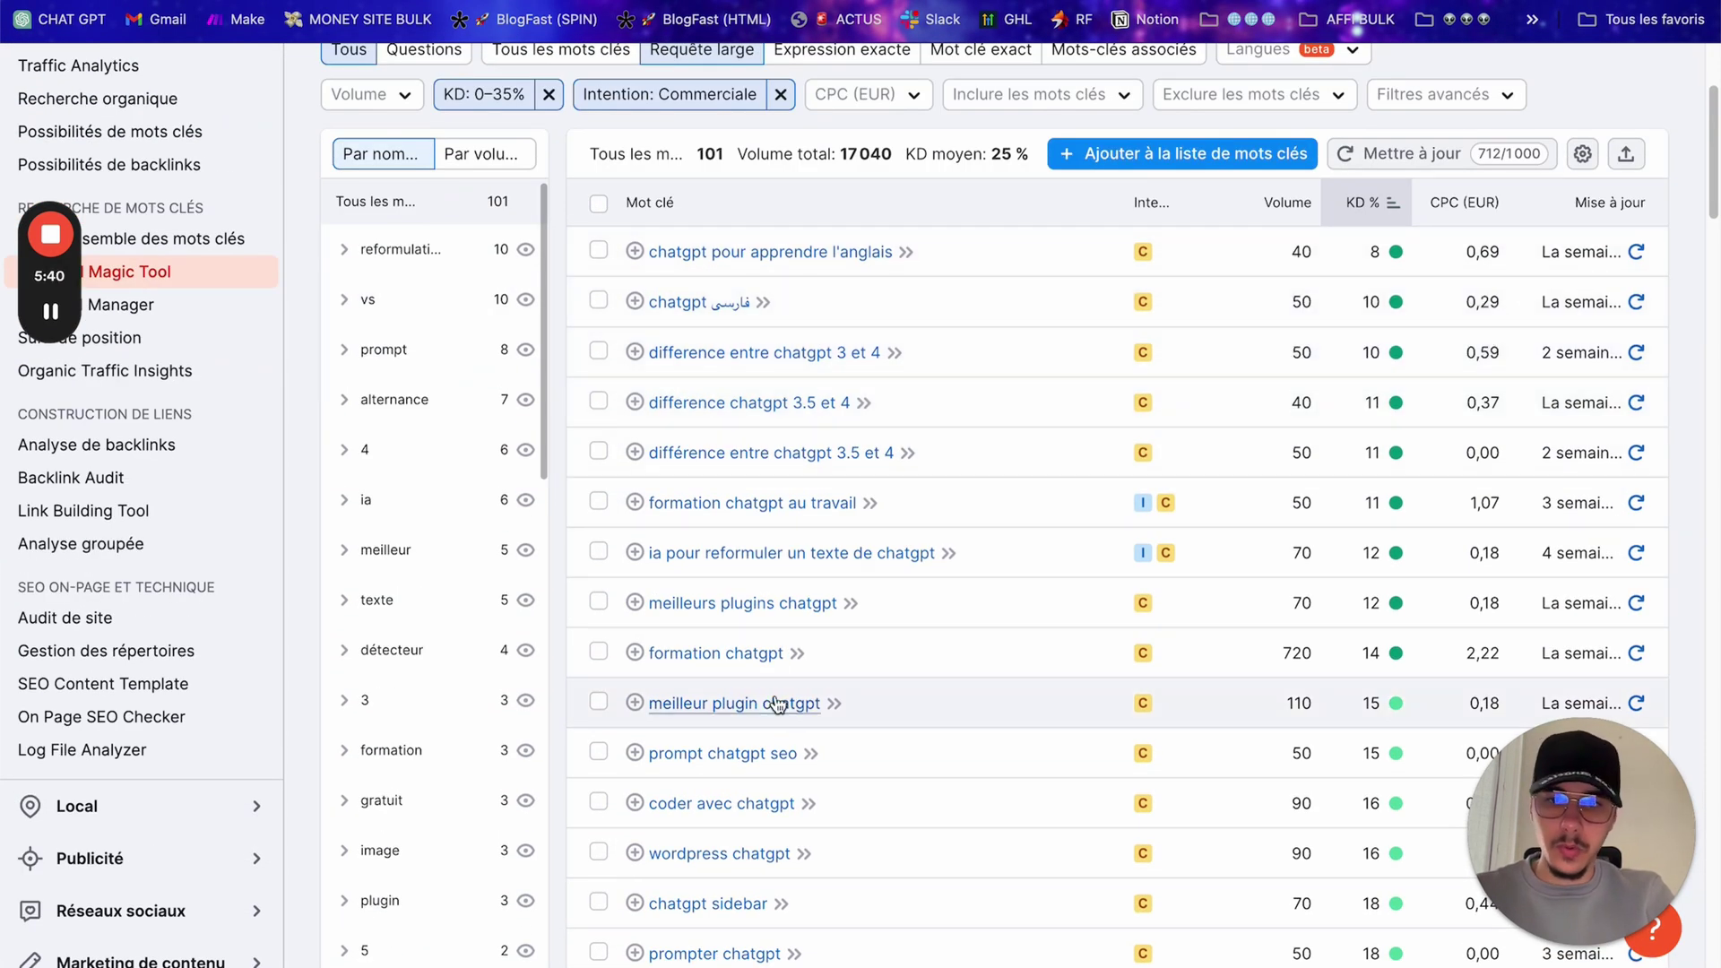
pyautogui.scroll(-2, 883, 445)
pyautogui.scroll(6, 861, 538)
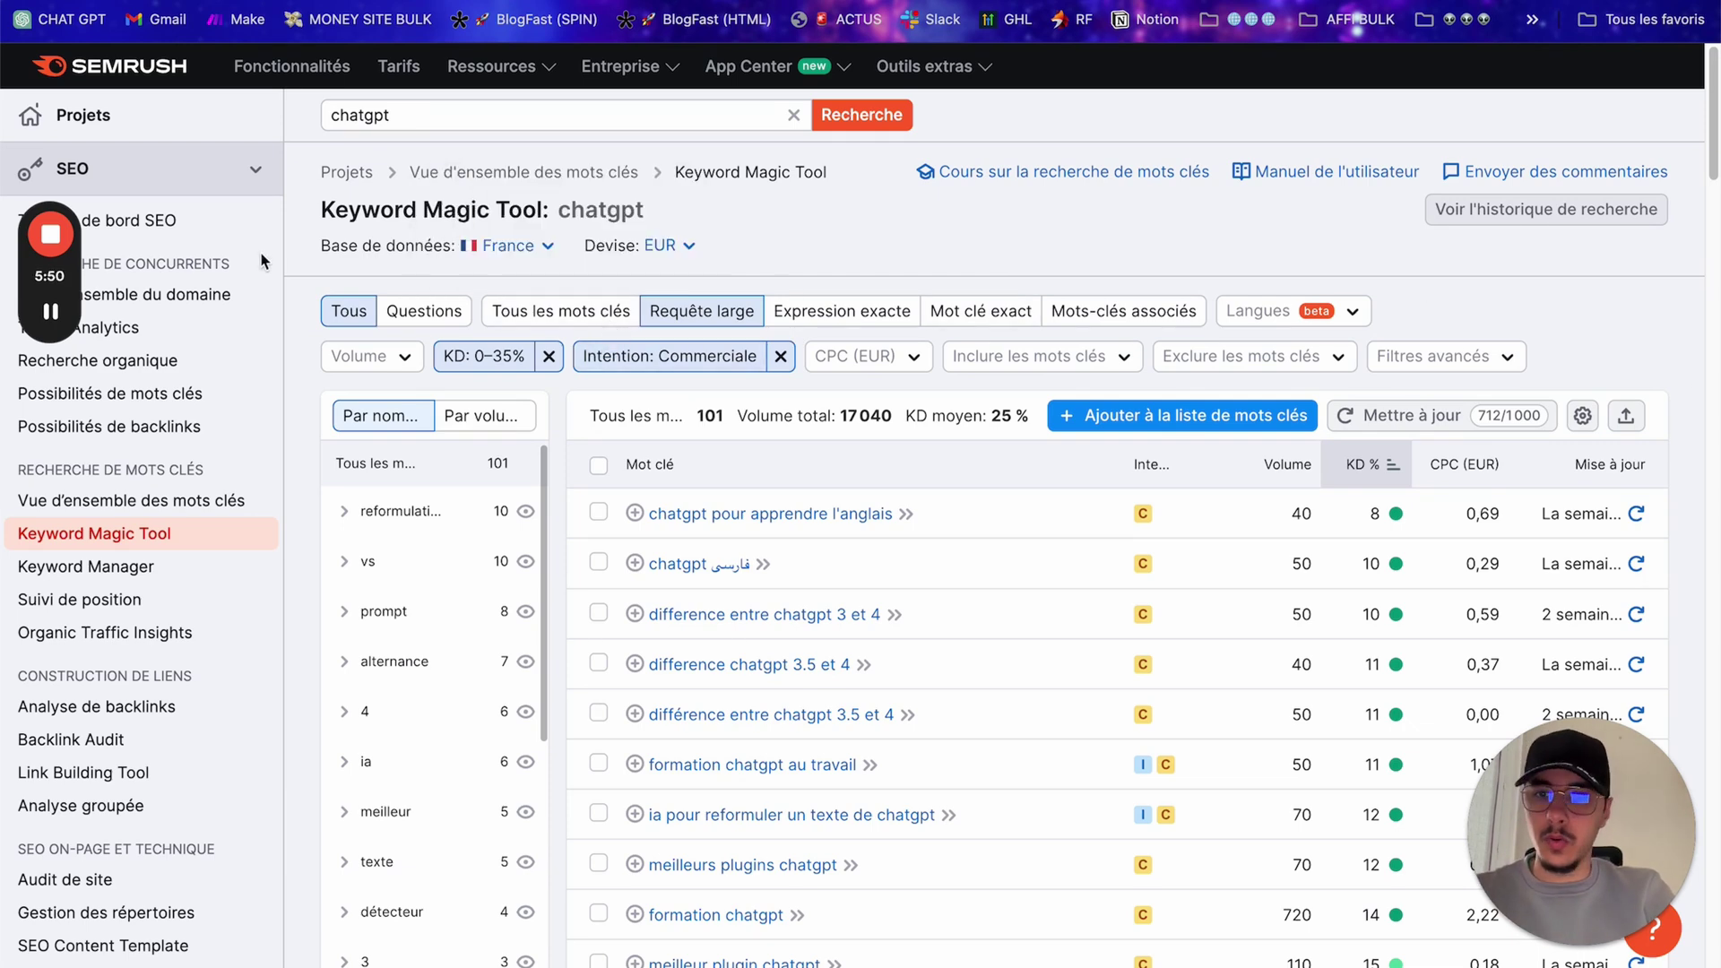
# Step: Load the chatgpt keywords without the difficulty and intent filters, show only the question keywords, and browse them
pyautogui.click(404, 322)
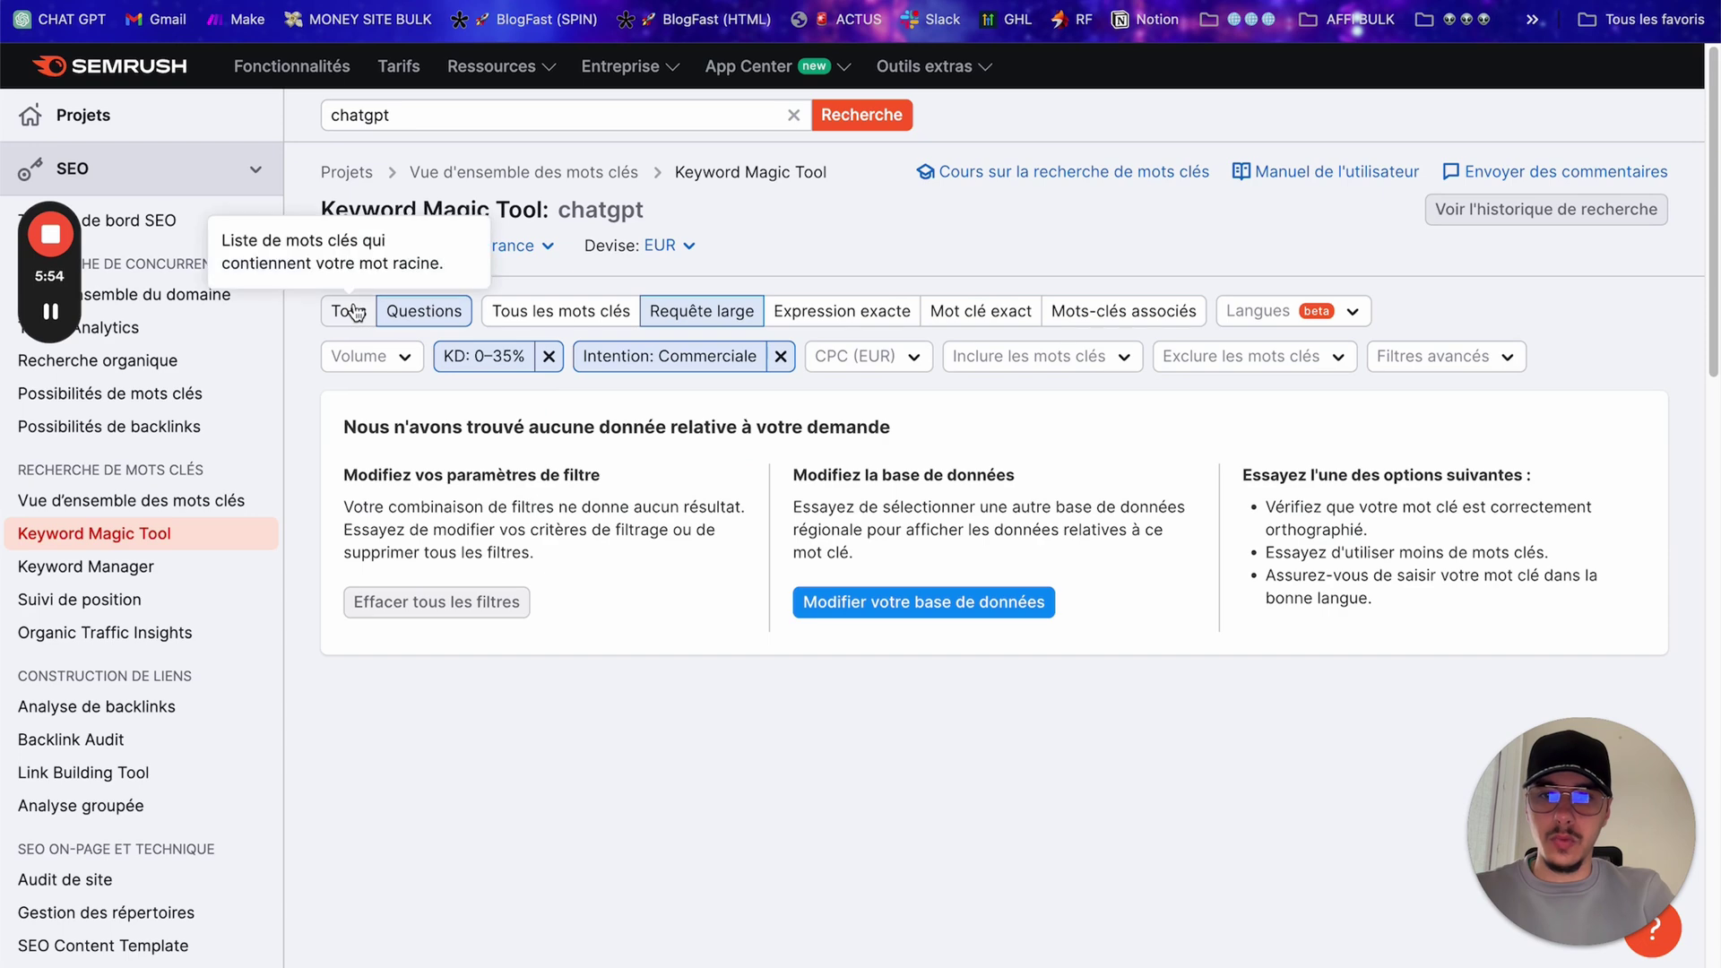
pyautogui.click(354, 316)
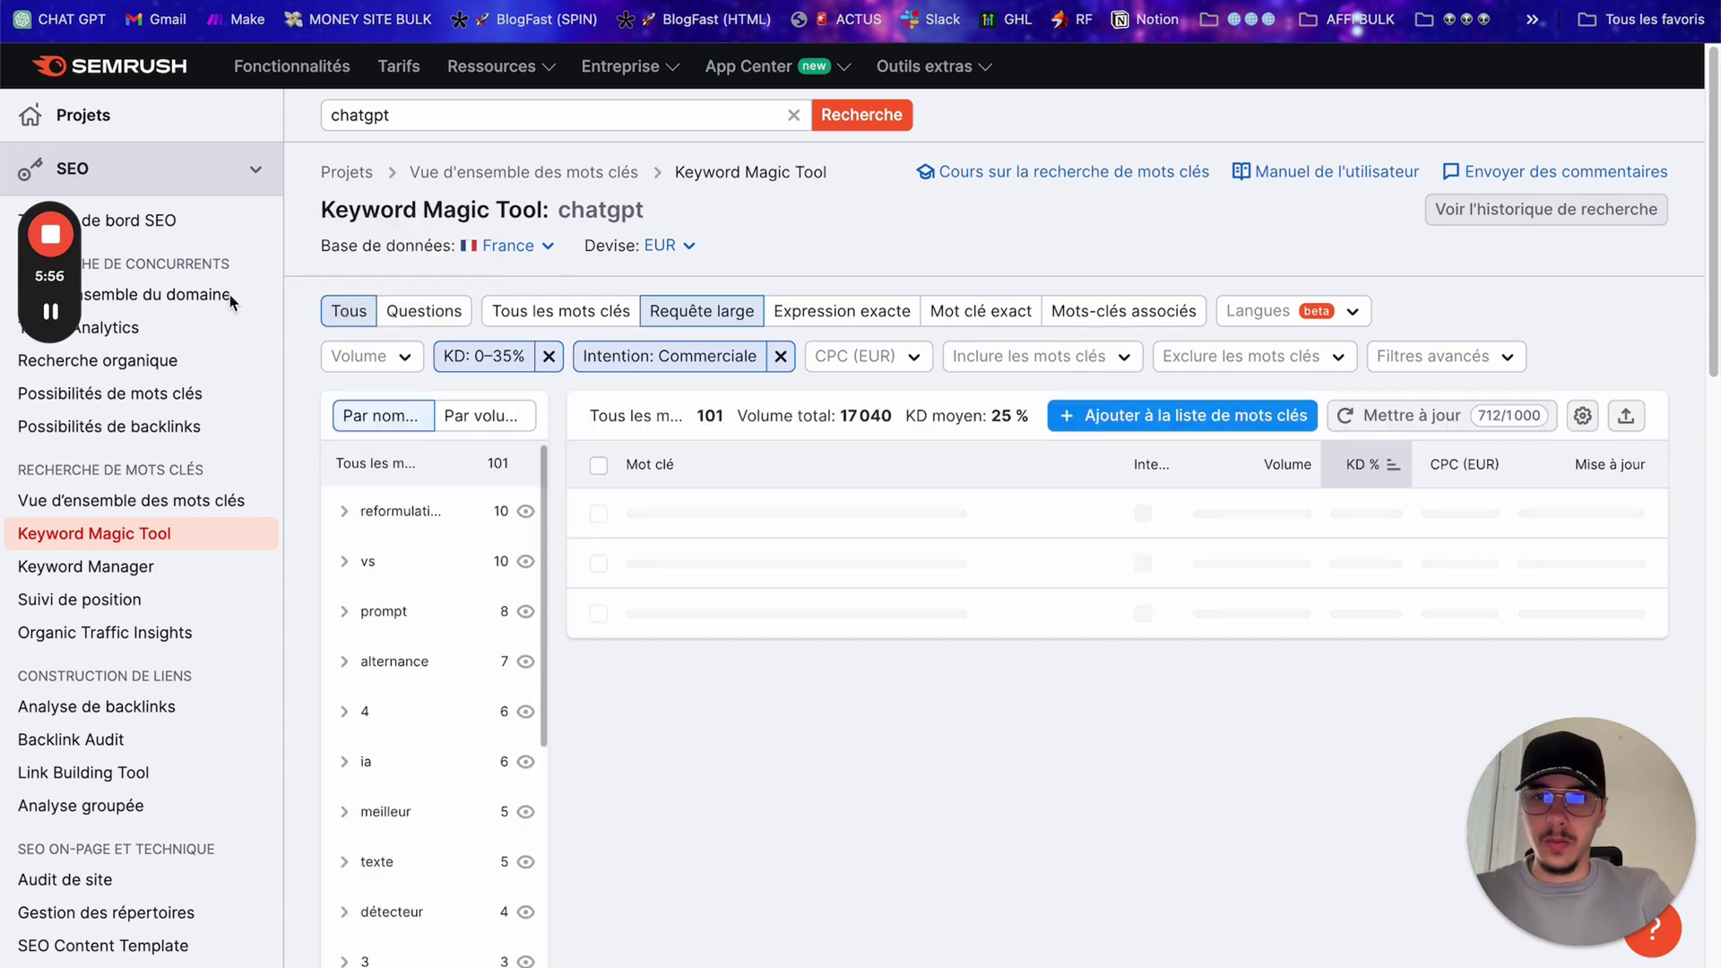
pyautogui.click(196, 535)
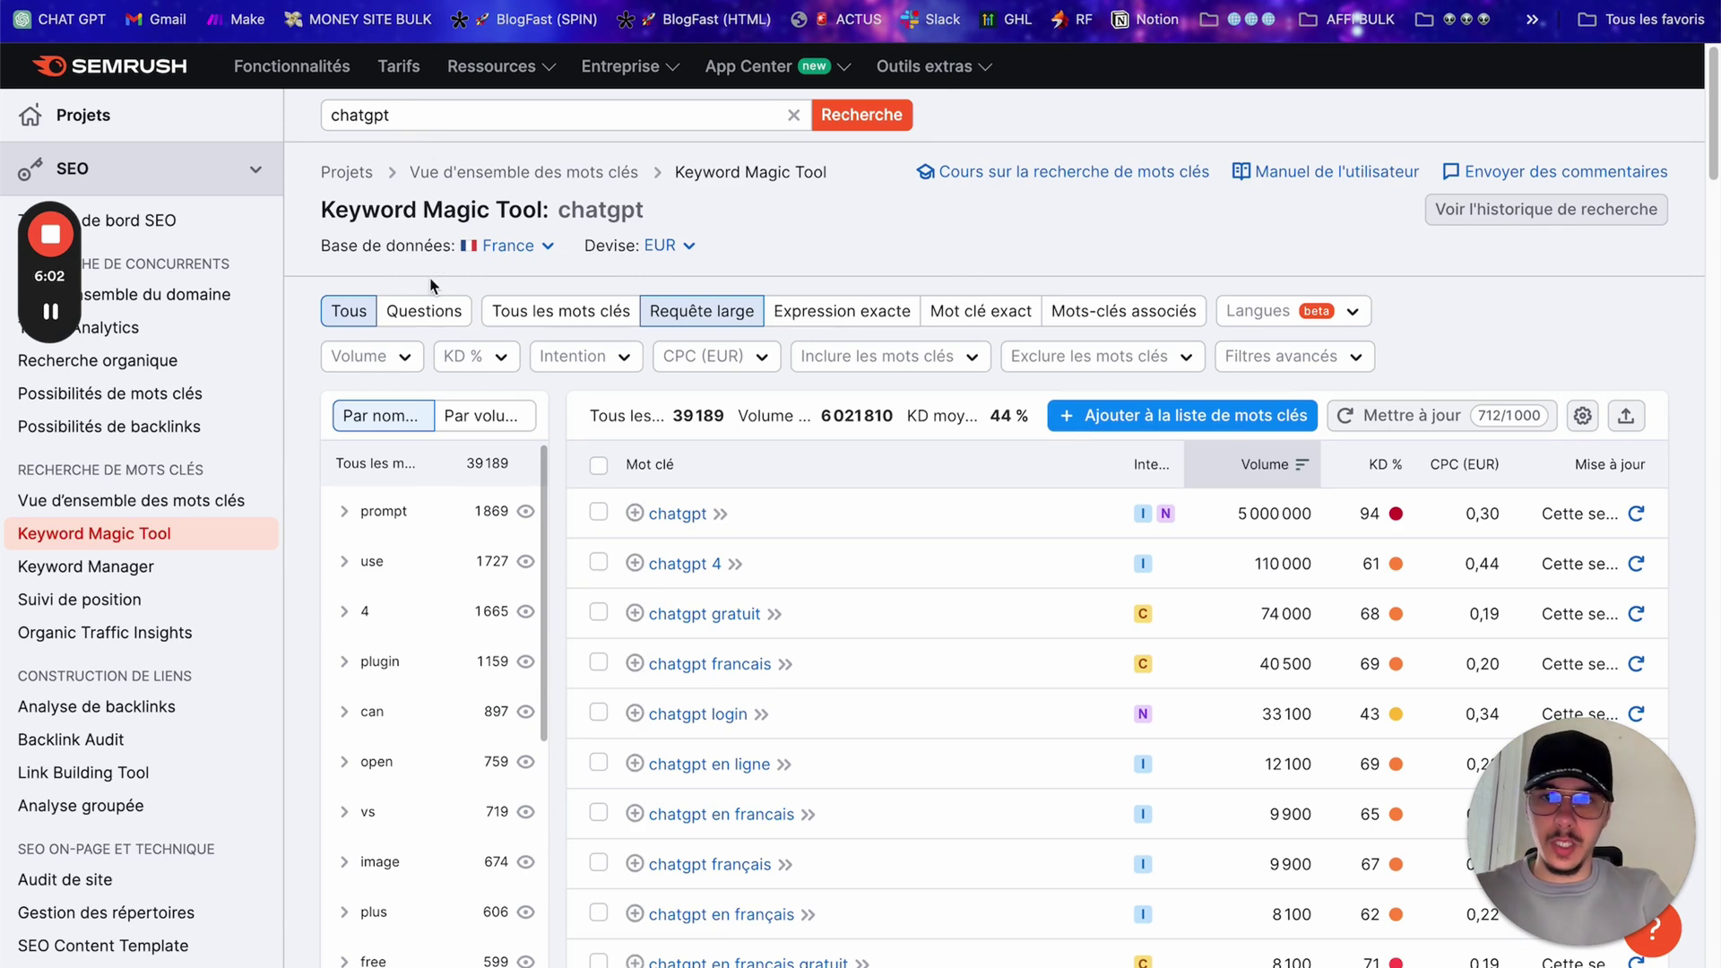
pyautogui.click(423, 312)
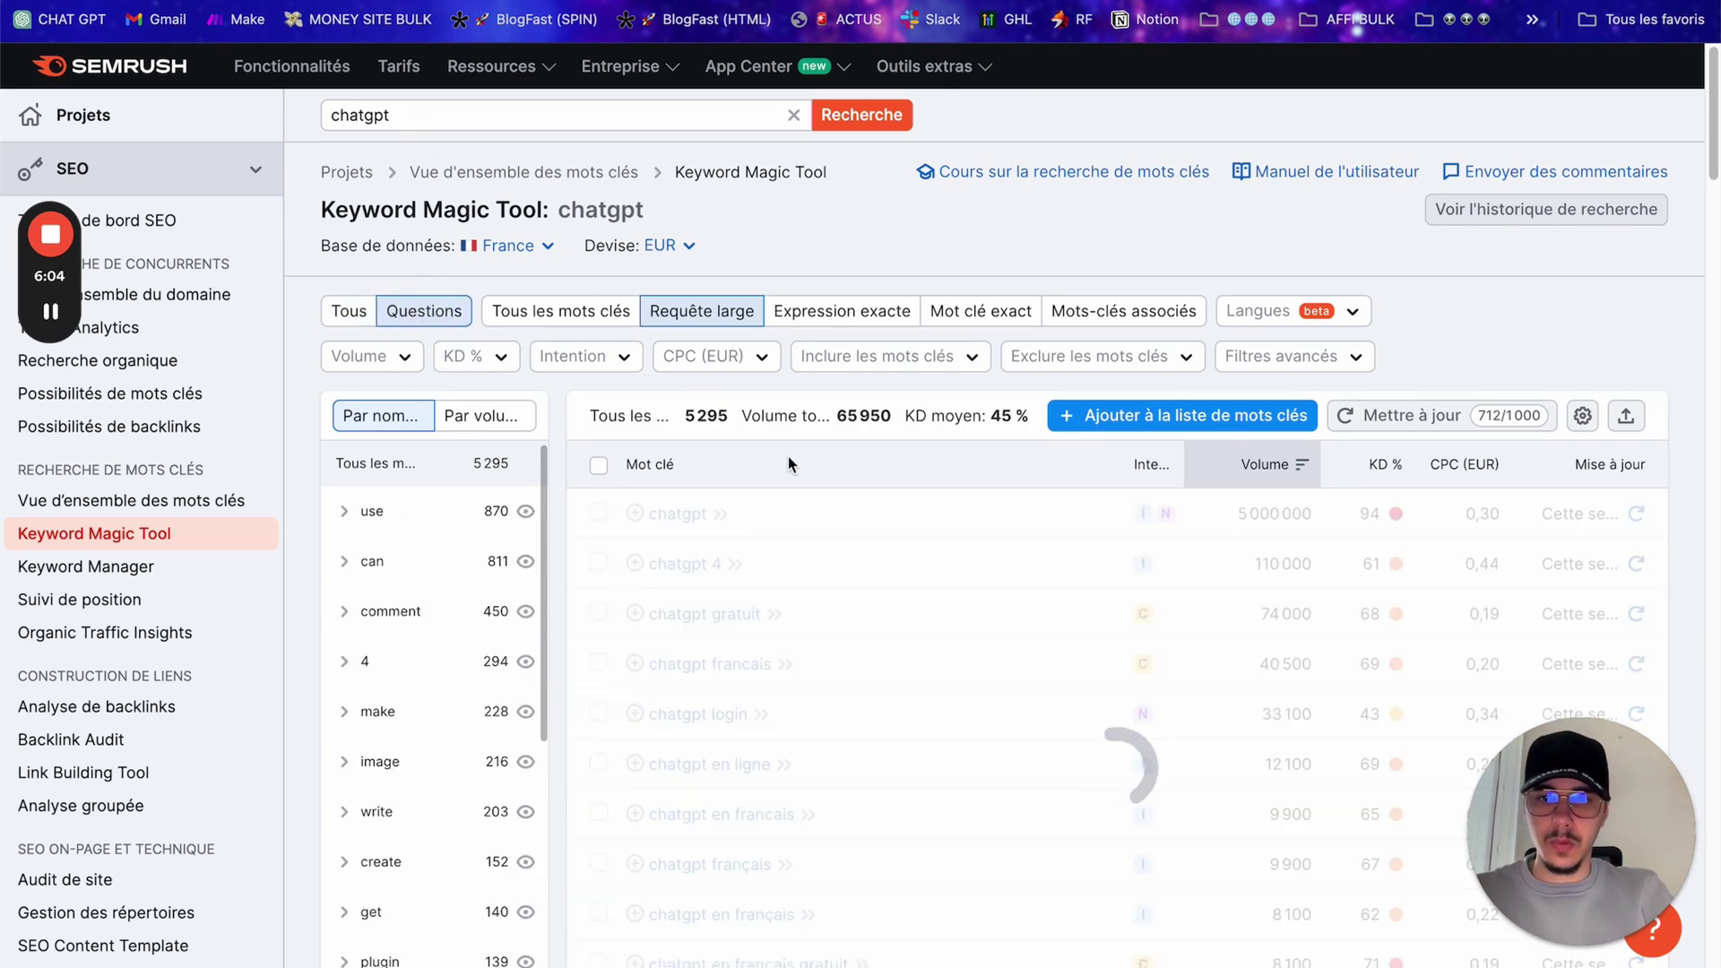
pyautogui.scroll(-3, 959, 504)
pyautogui.scroll(-2, 959, 504)
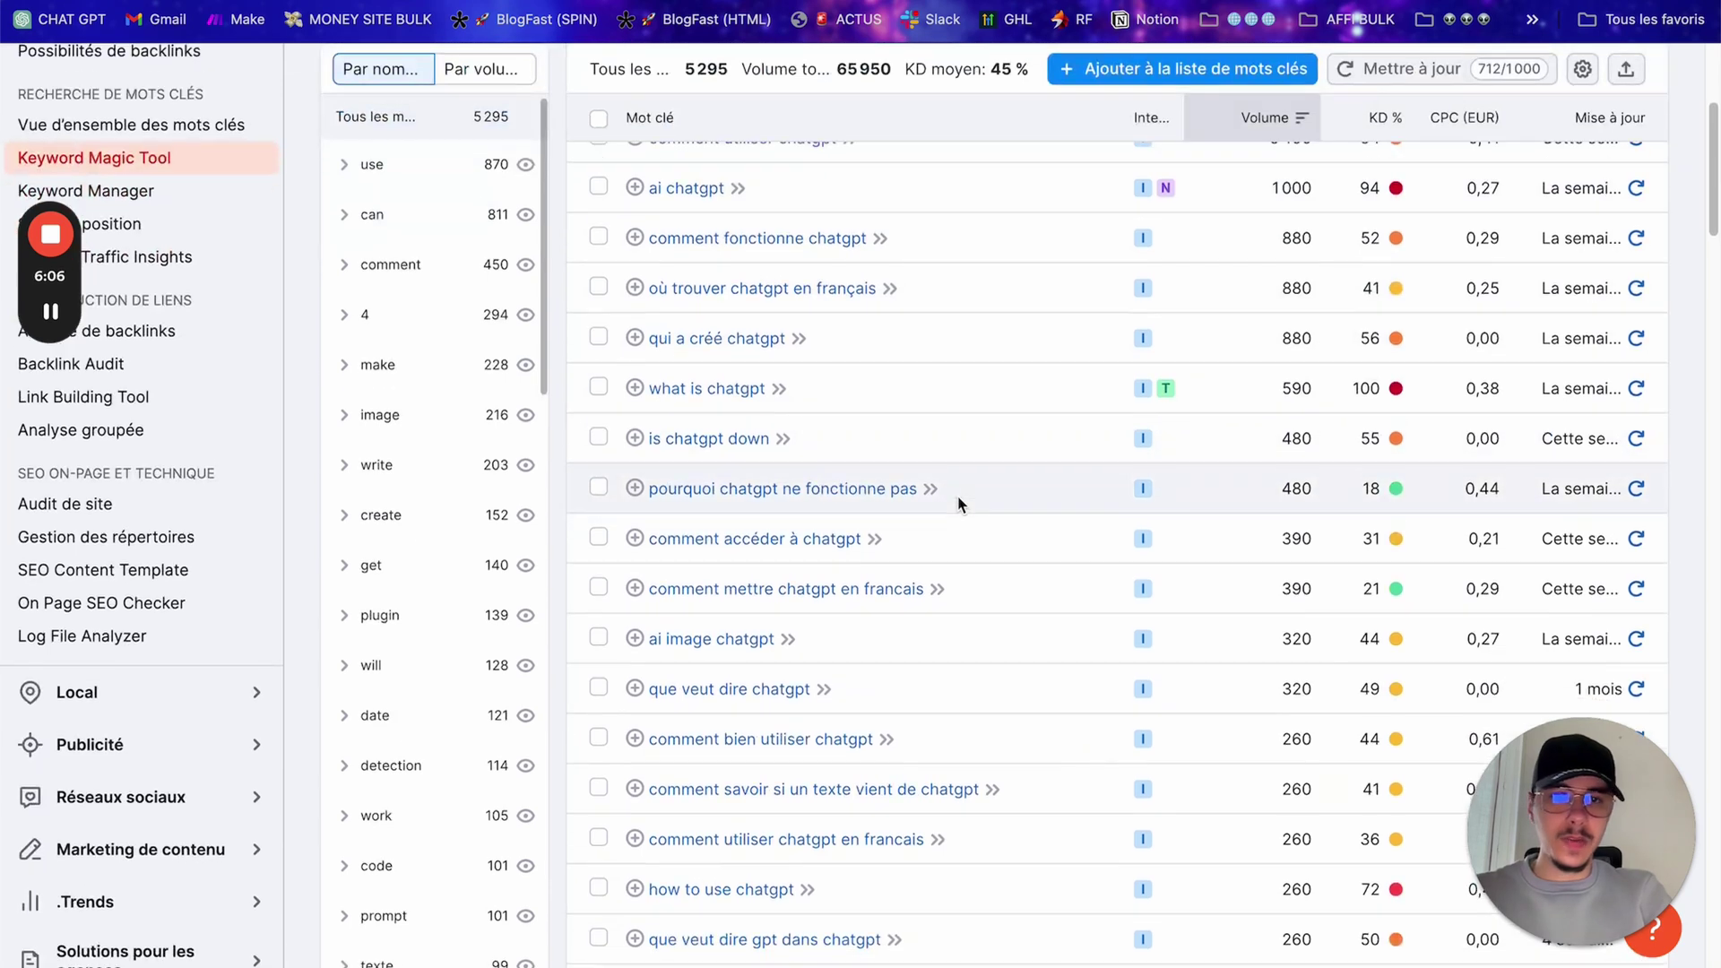
pyautogui.scroll(1, 958, 500)
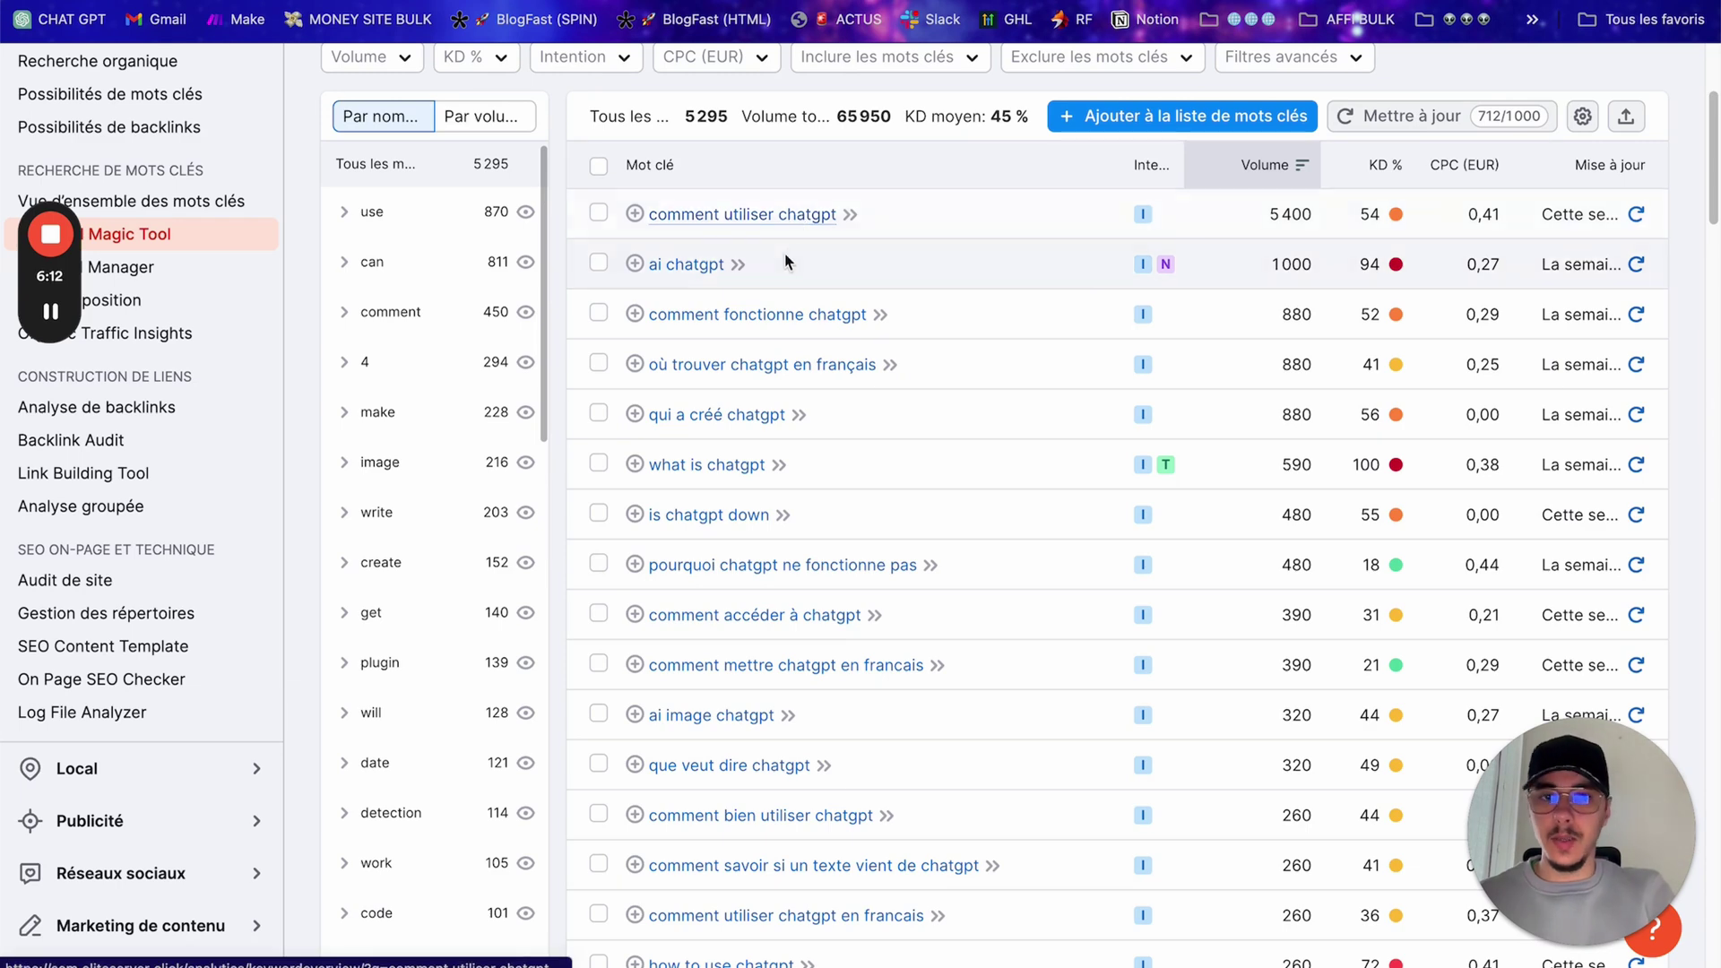
pyautogui.scroll(2, 770, 398)
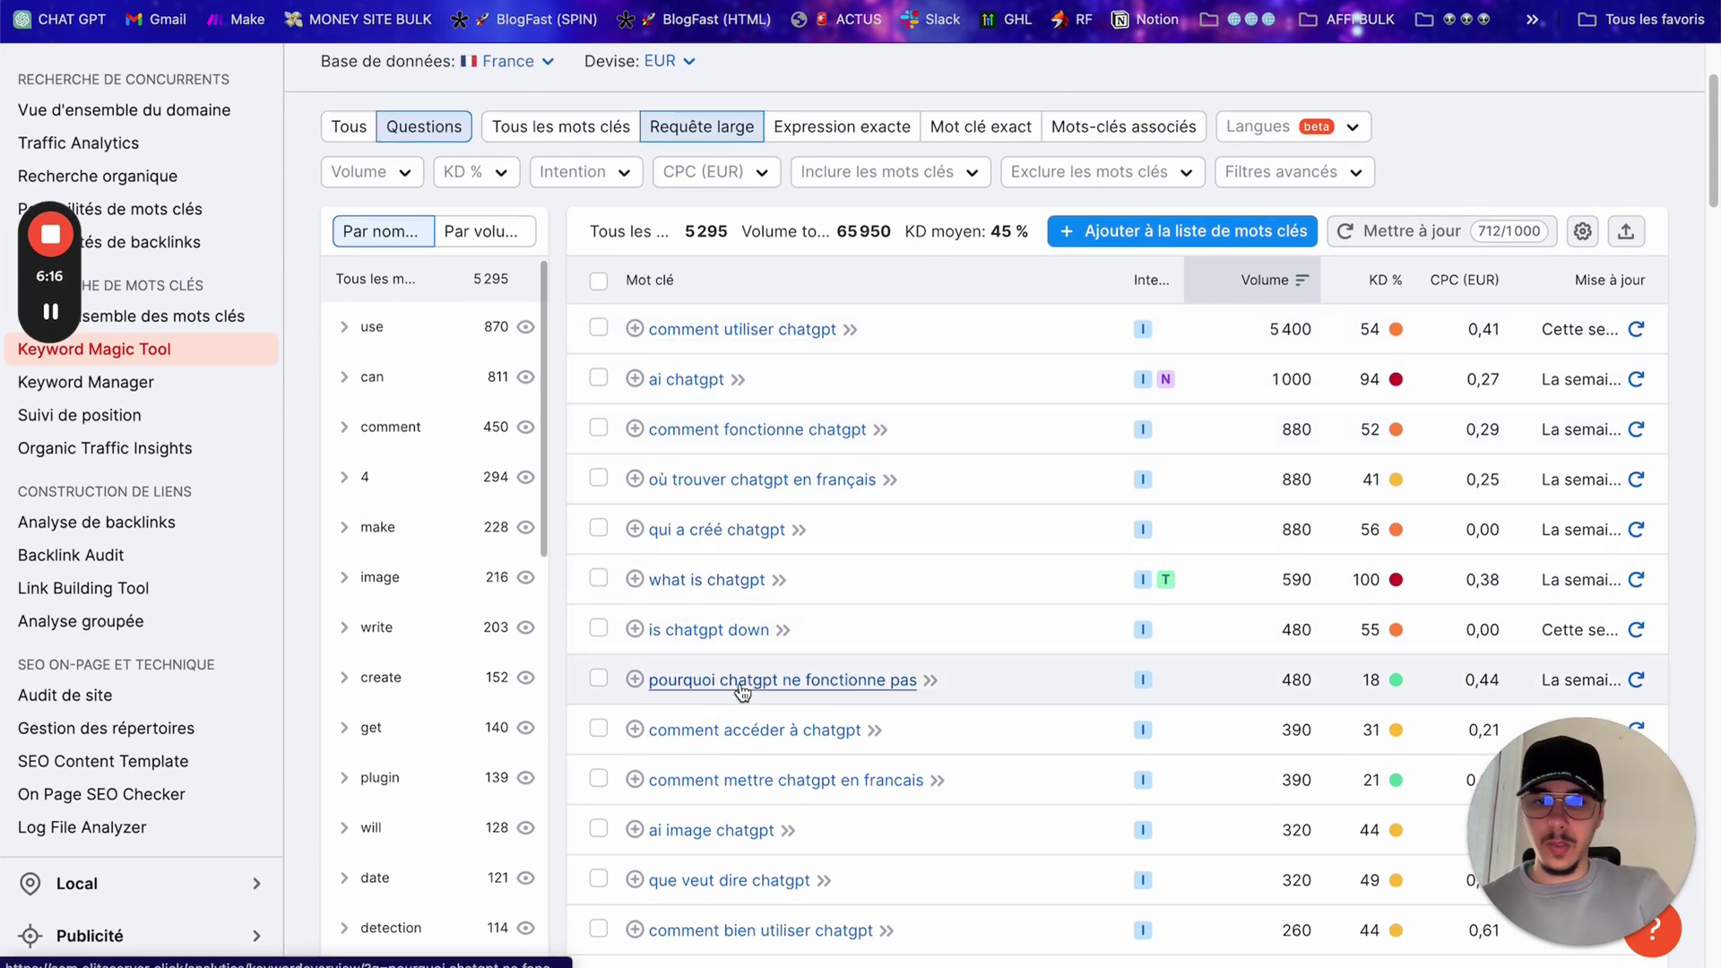
pyautogui.scroll(-1, 850, 708)
pyautogui.scroll(-10, 849, 709)
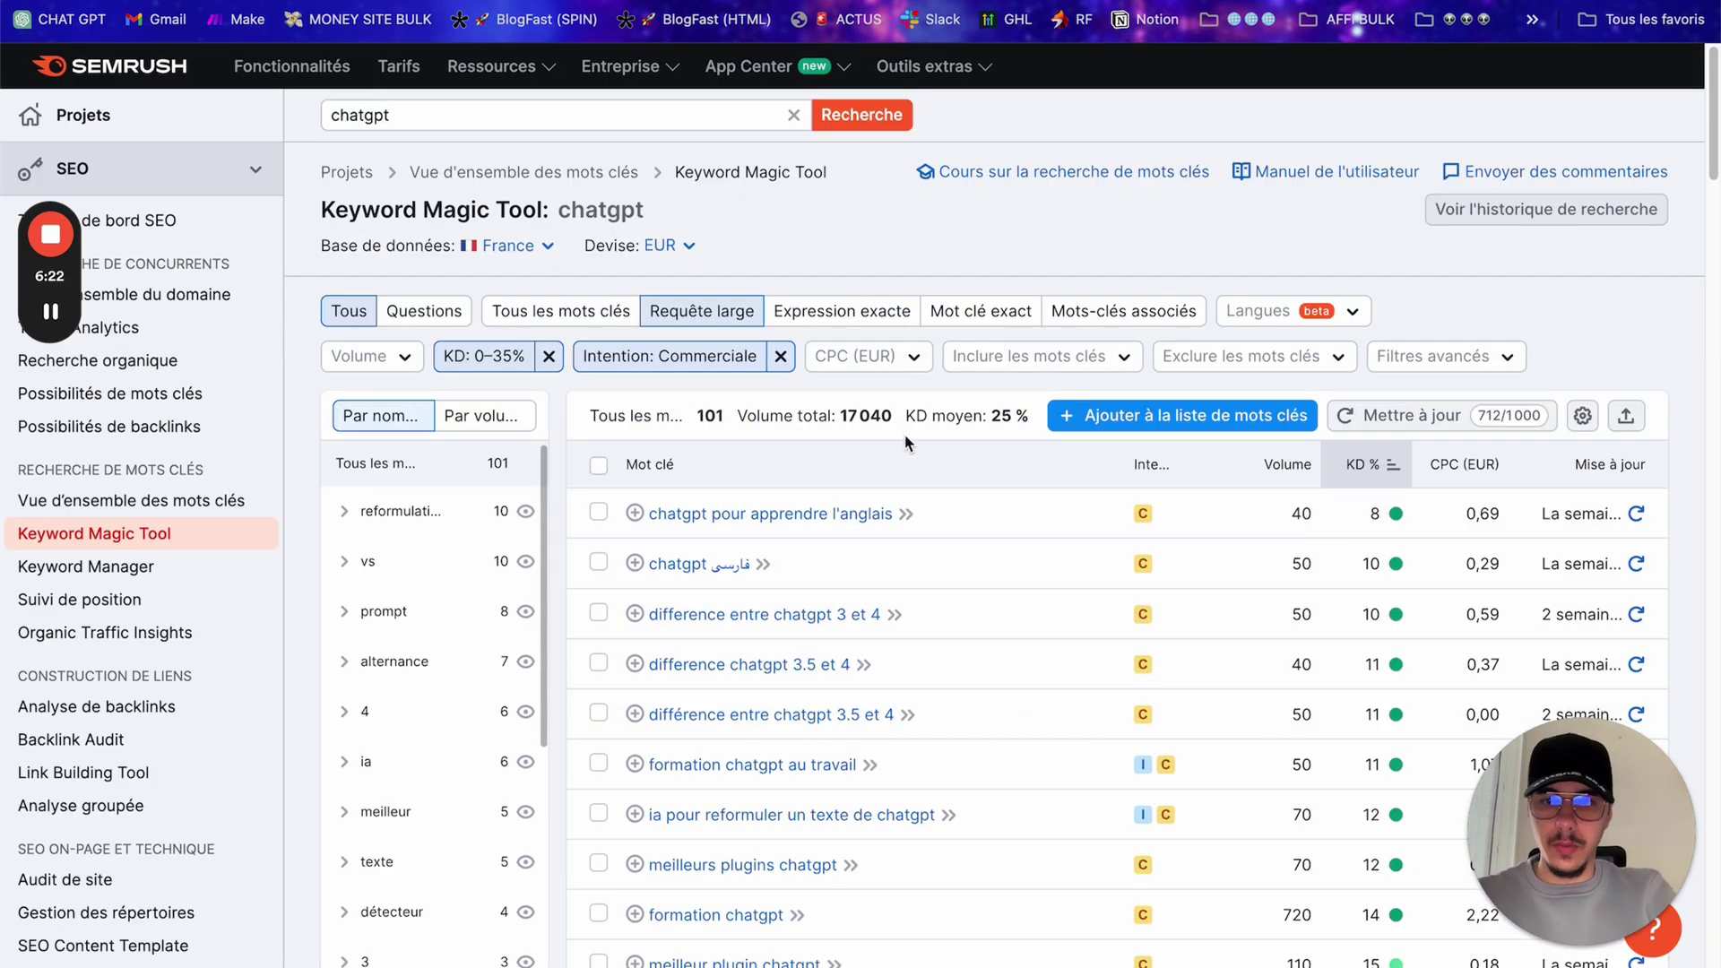
# Step: Return to the chatgpt list filtered by 0–35% difficulty and Commerciale intent and examine its keywords for article topics
pyautogui.scroll(-10, 906, 453)
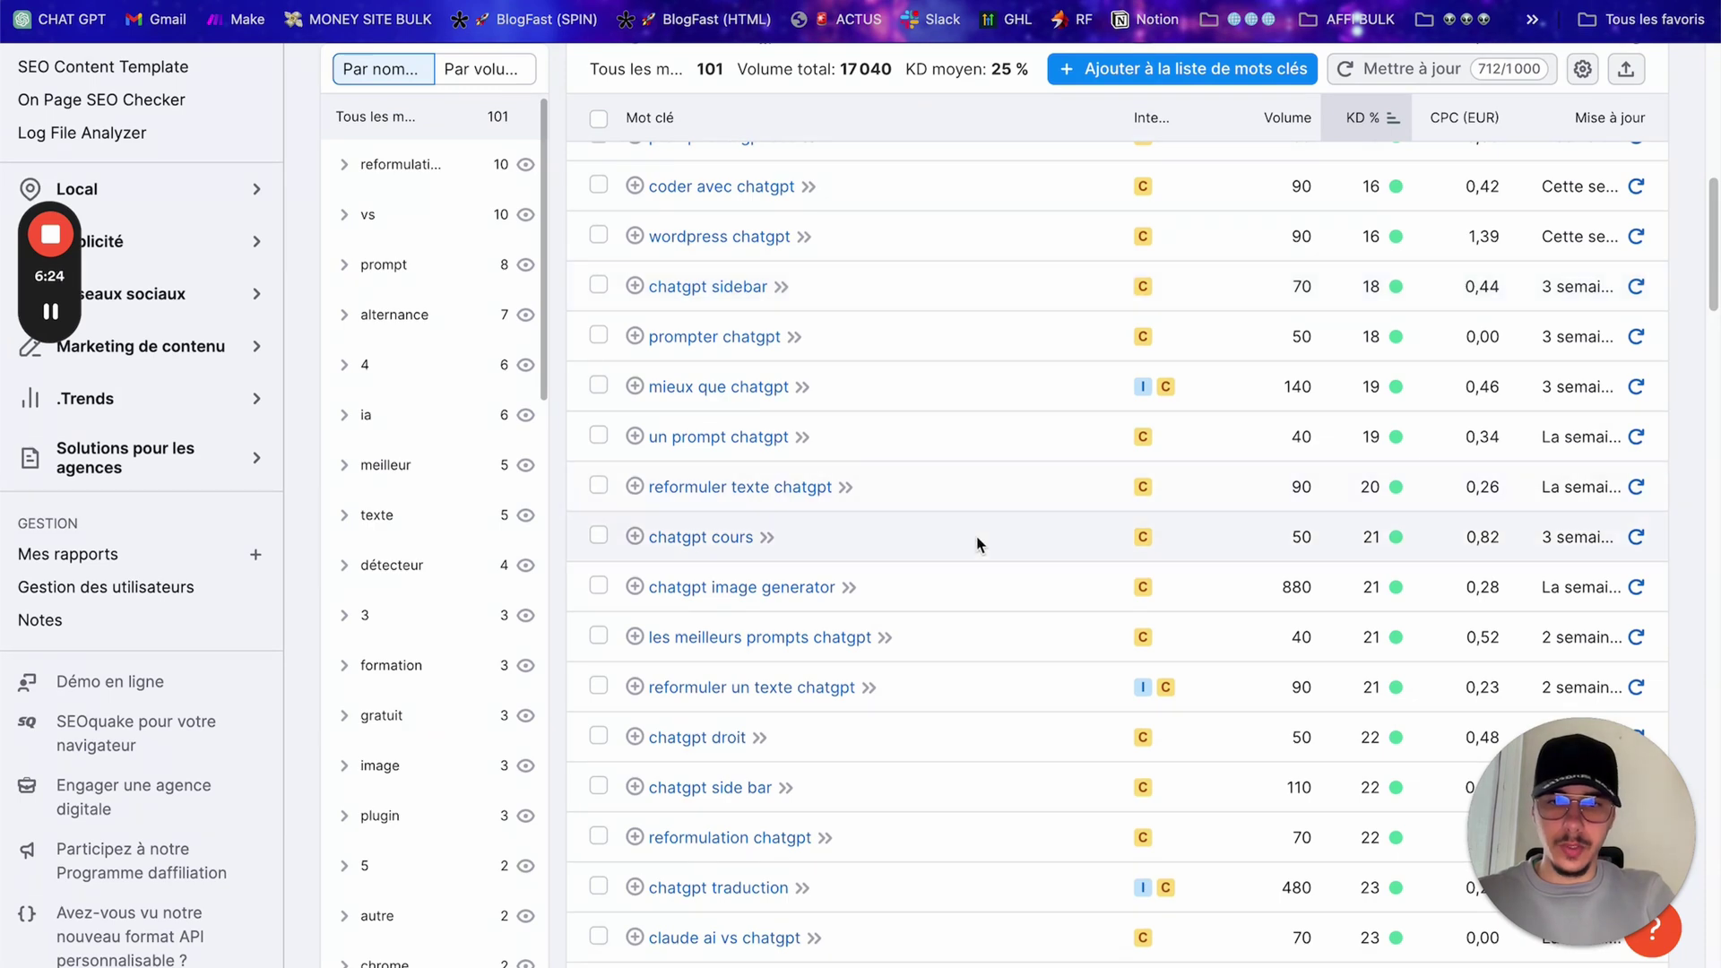
pyautogui.scroll(-4, 1024, 584)
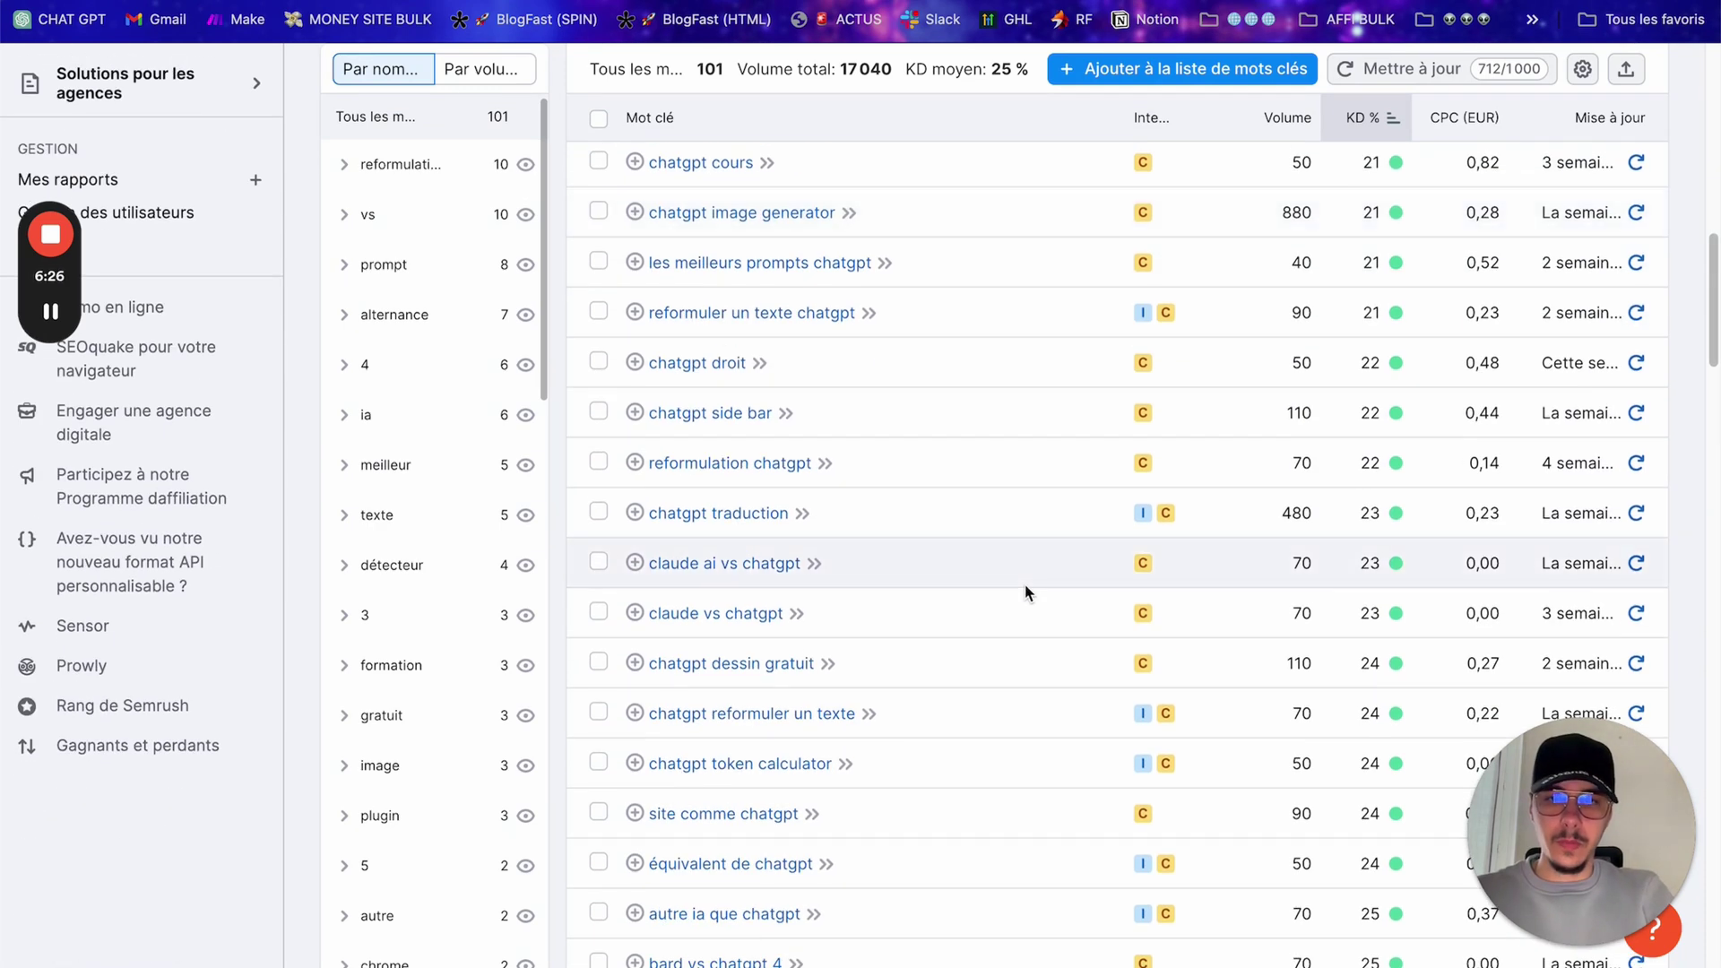
pyautogui.scroll(-2, 1103, 645)
pyautogui.scroll(-4, 1081, 641)
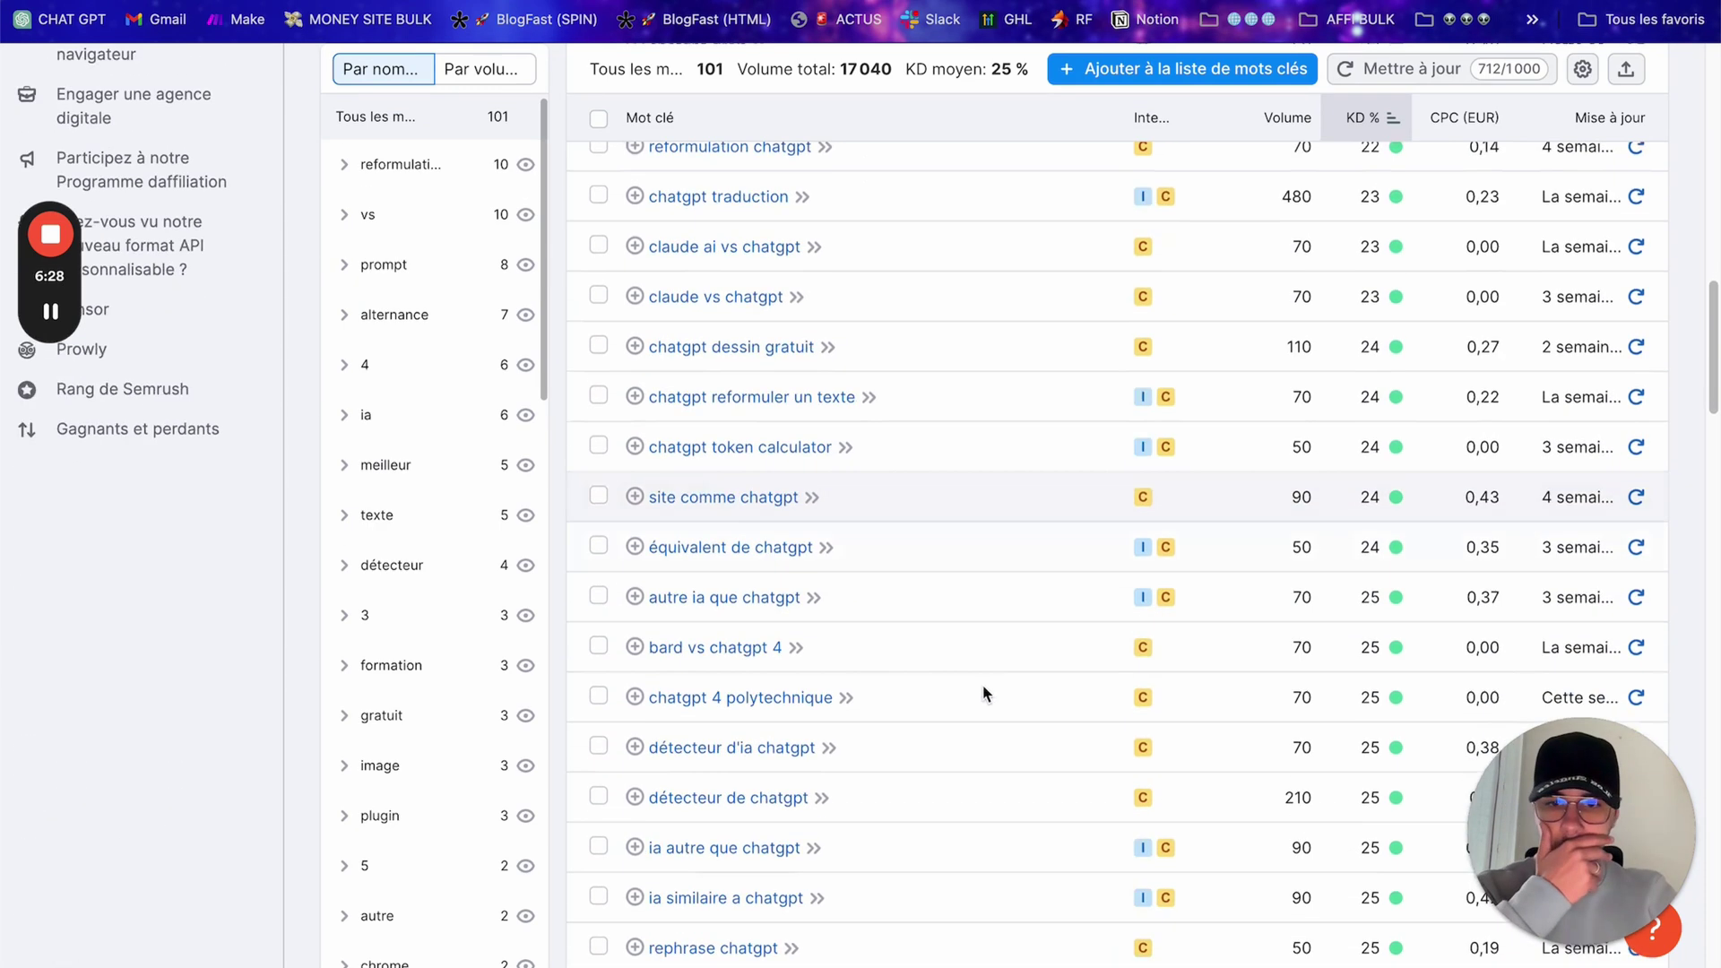
pyautogui.scroll(-1, 951, 726)
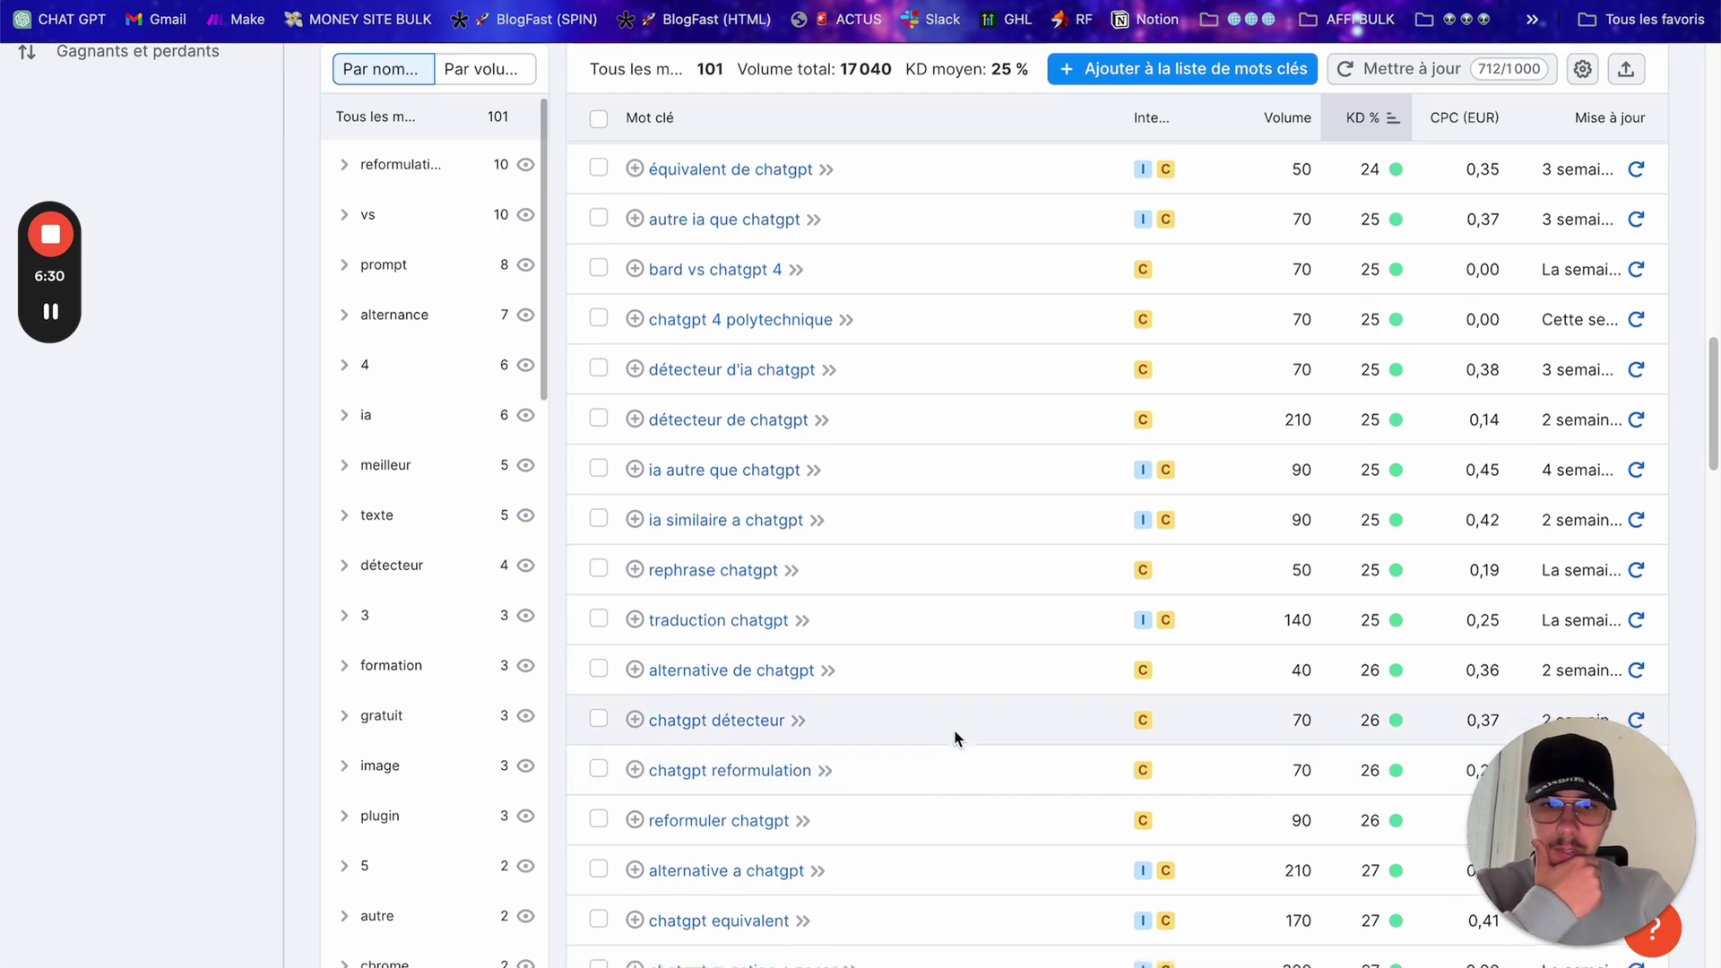
pyautogui.scroll(-4, 953, 738)
pyautogui.scroll(-2, 950, 744)
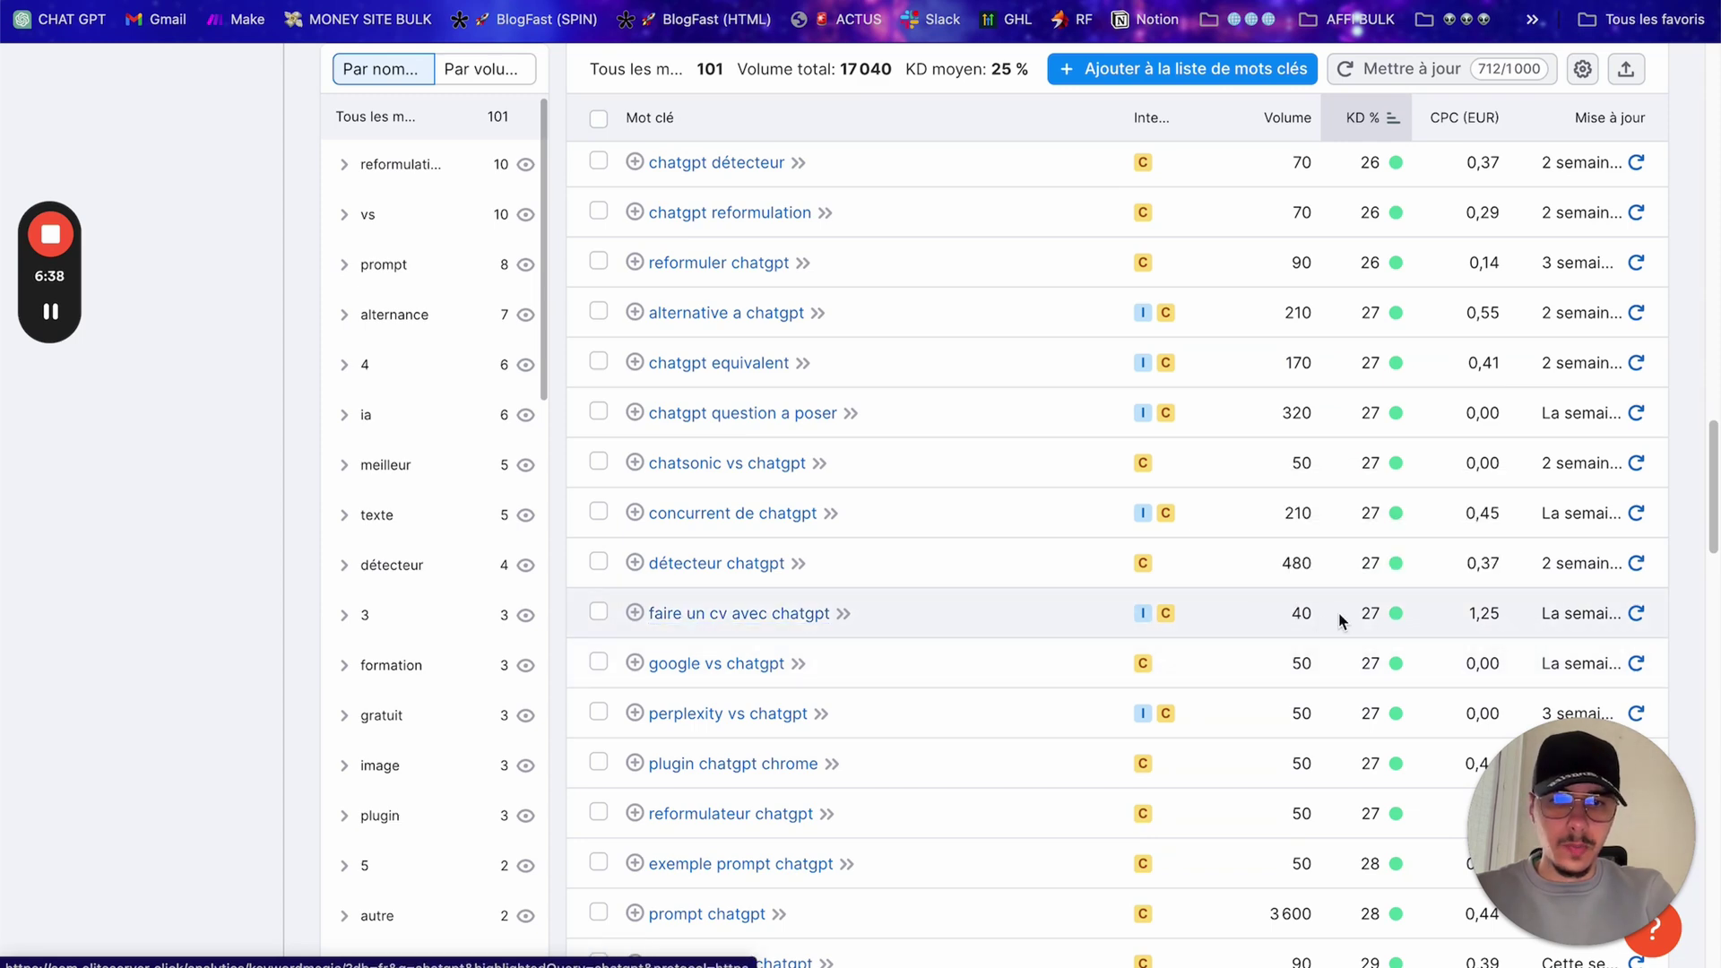
# Step: Open the overview of the keyword "faire un cv avec chatgpt" and examine the top-ranking pages in its SERP analysis
pyautogui.click(667, 613)
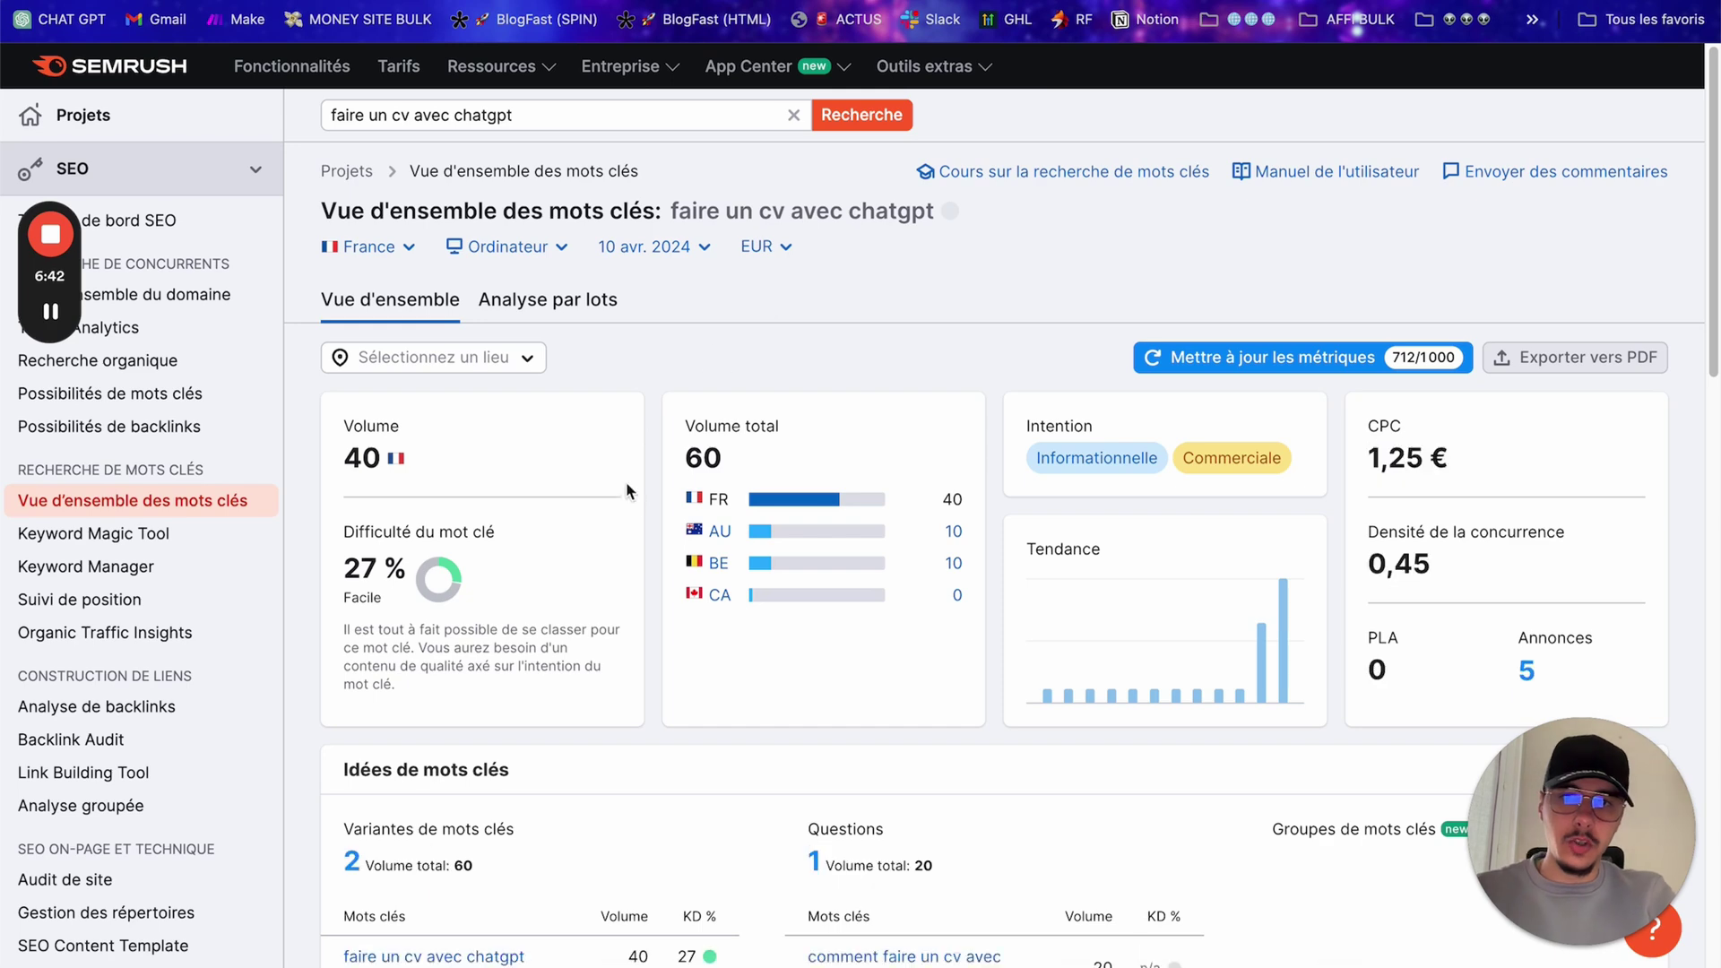
pyautogui.scroll(-8, 771, 522)
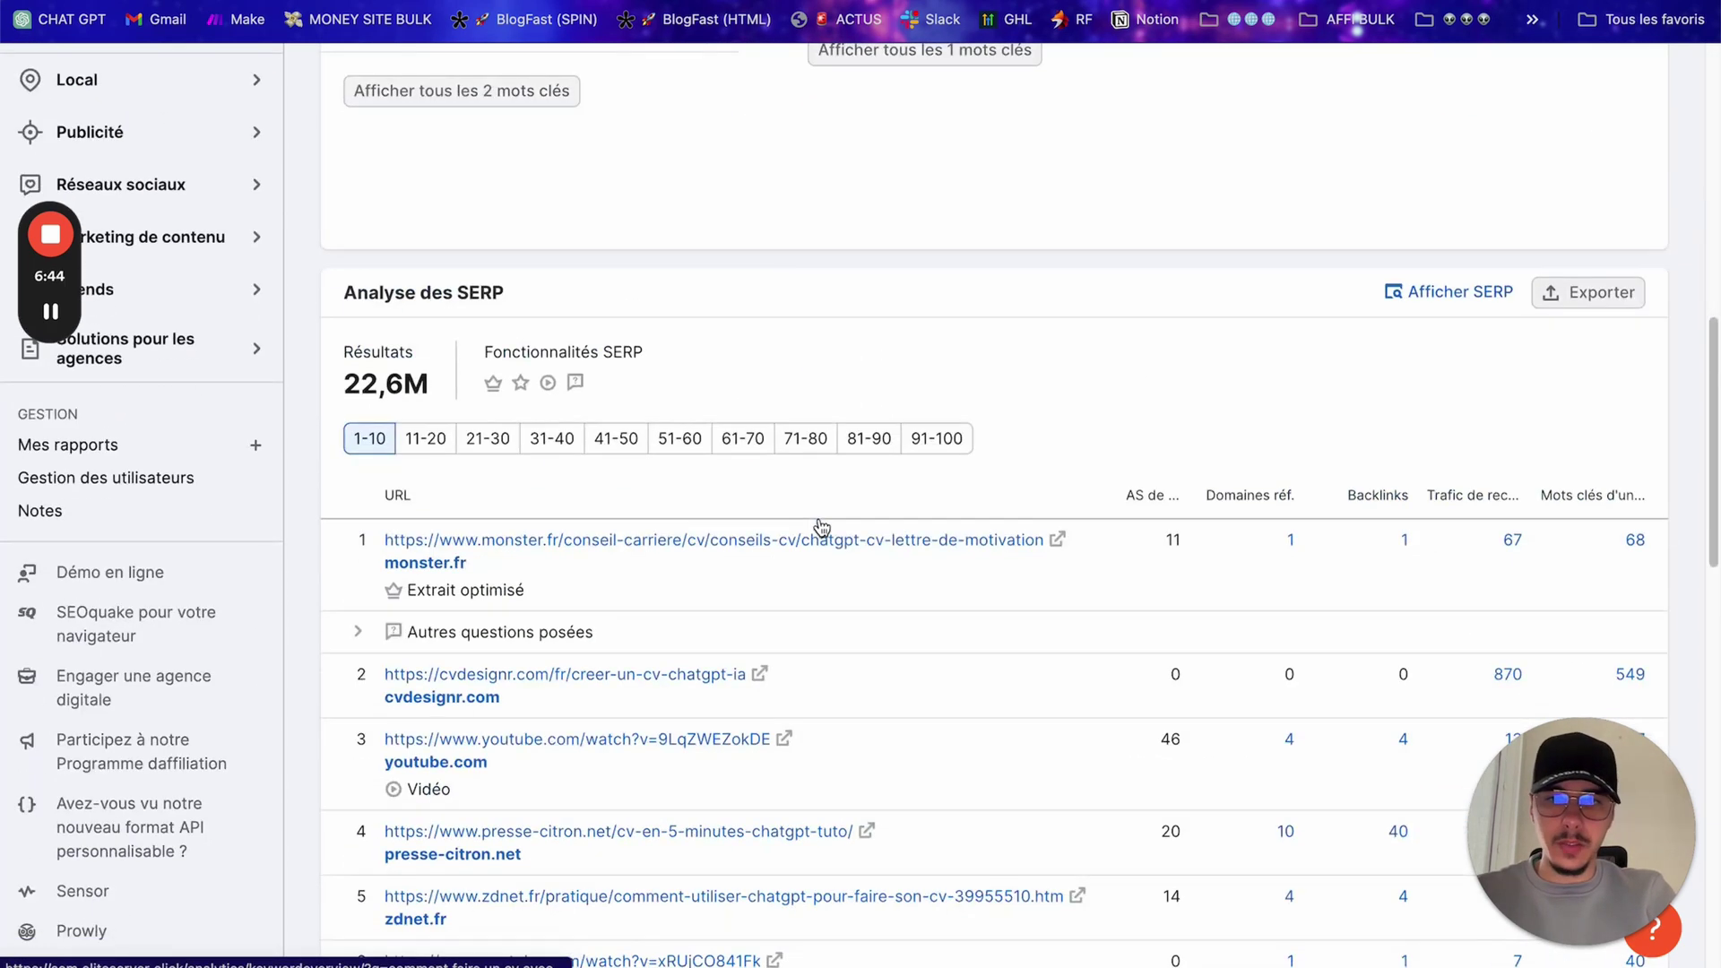
pyautogui.scroll(-2, 478, 386)
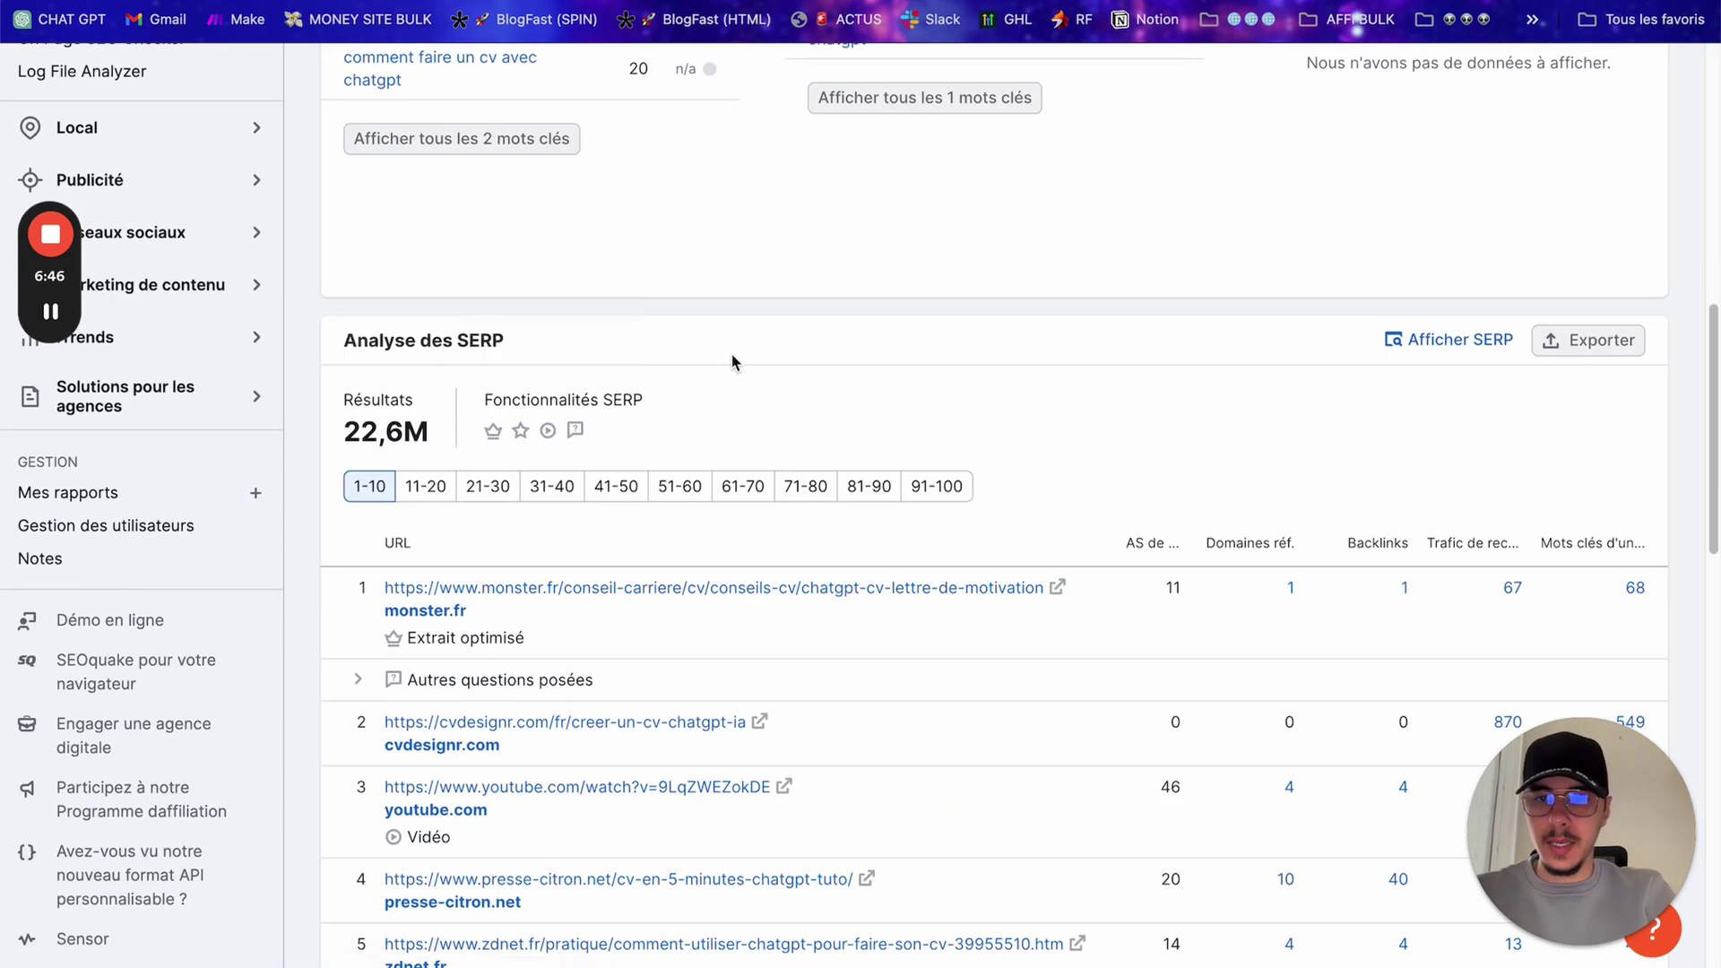
pyautogui.scroll(-4, 681, 327)
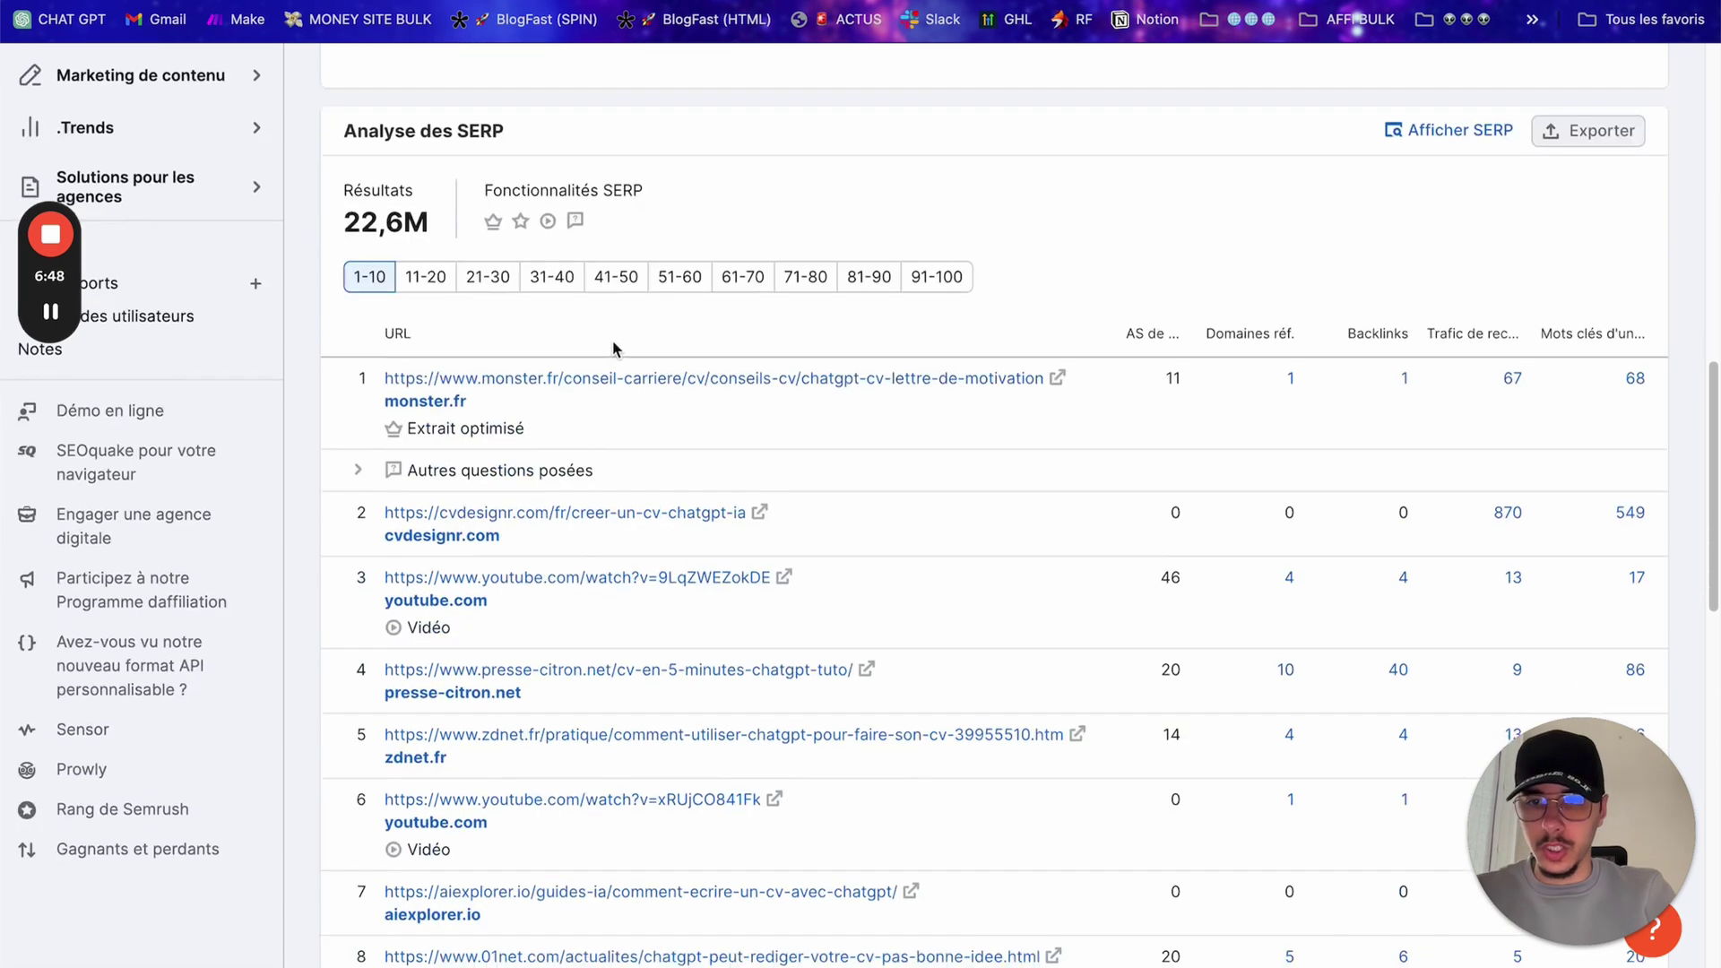
pyautogui.scroll(1, 517, 243)
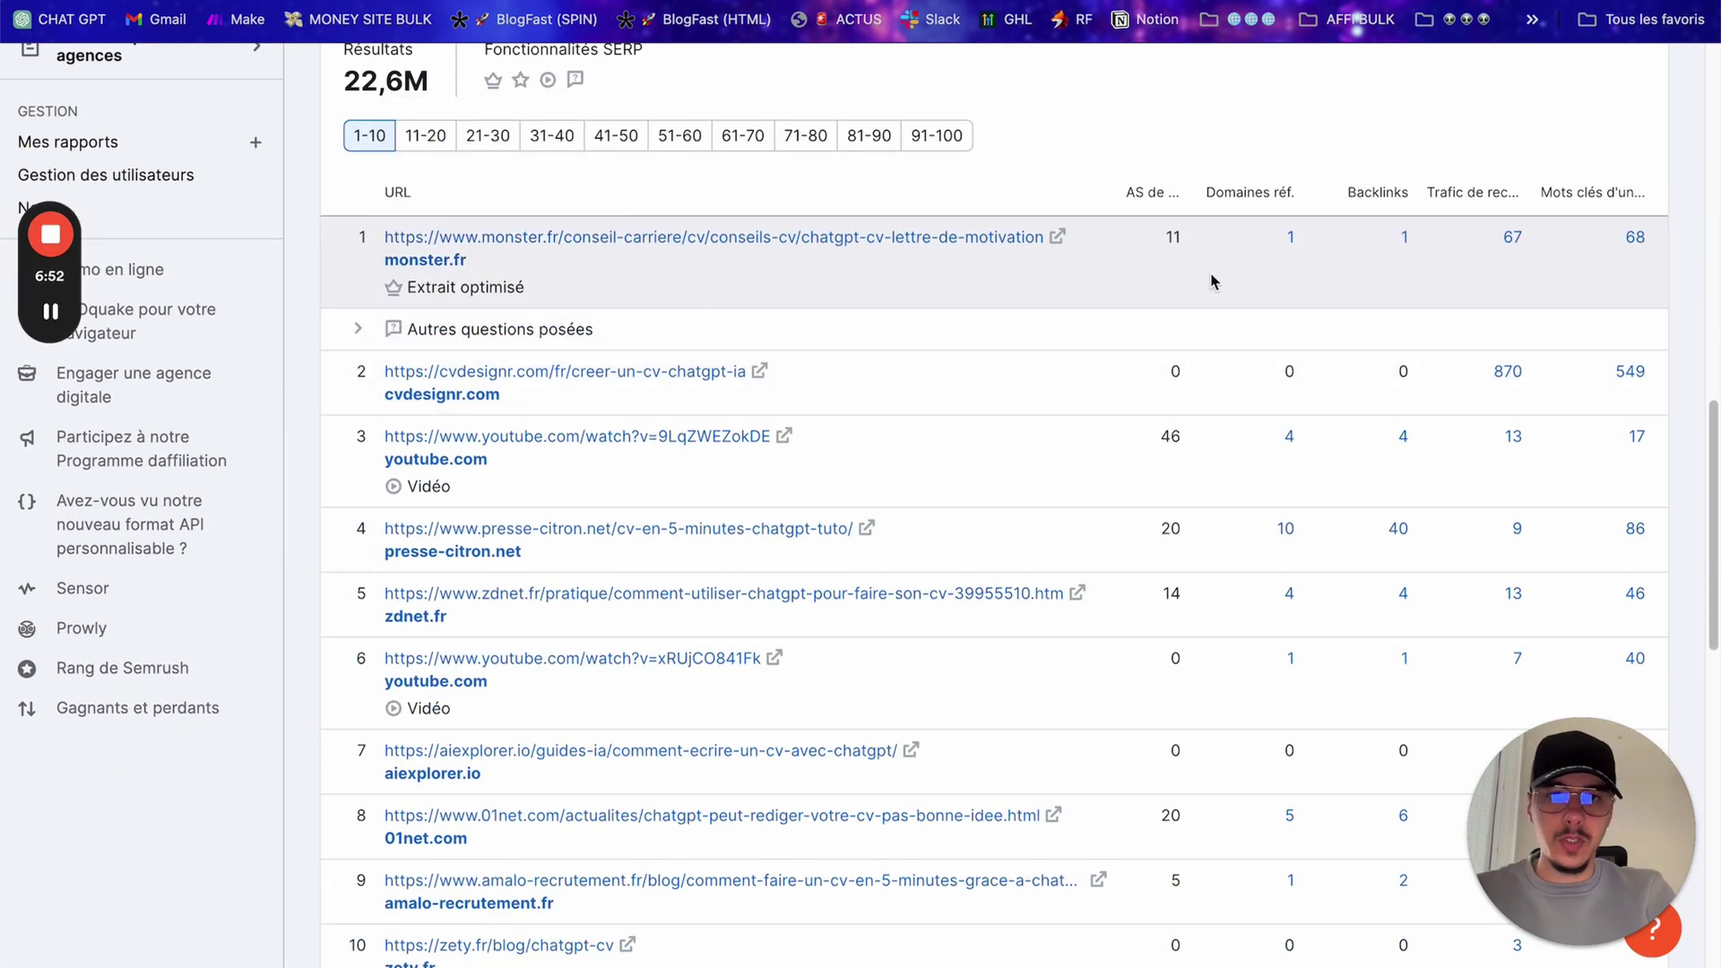
# Step: Open the top-ranking monster.fr article, dismiss its location request, examine its headings and content, and close the page
pyautogui.click(1059, 238)
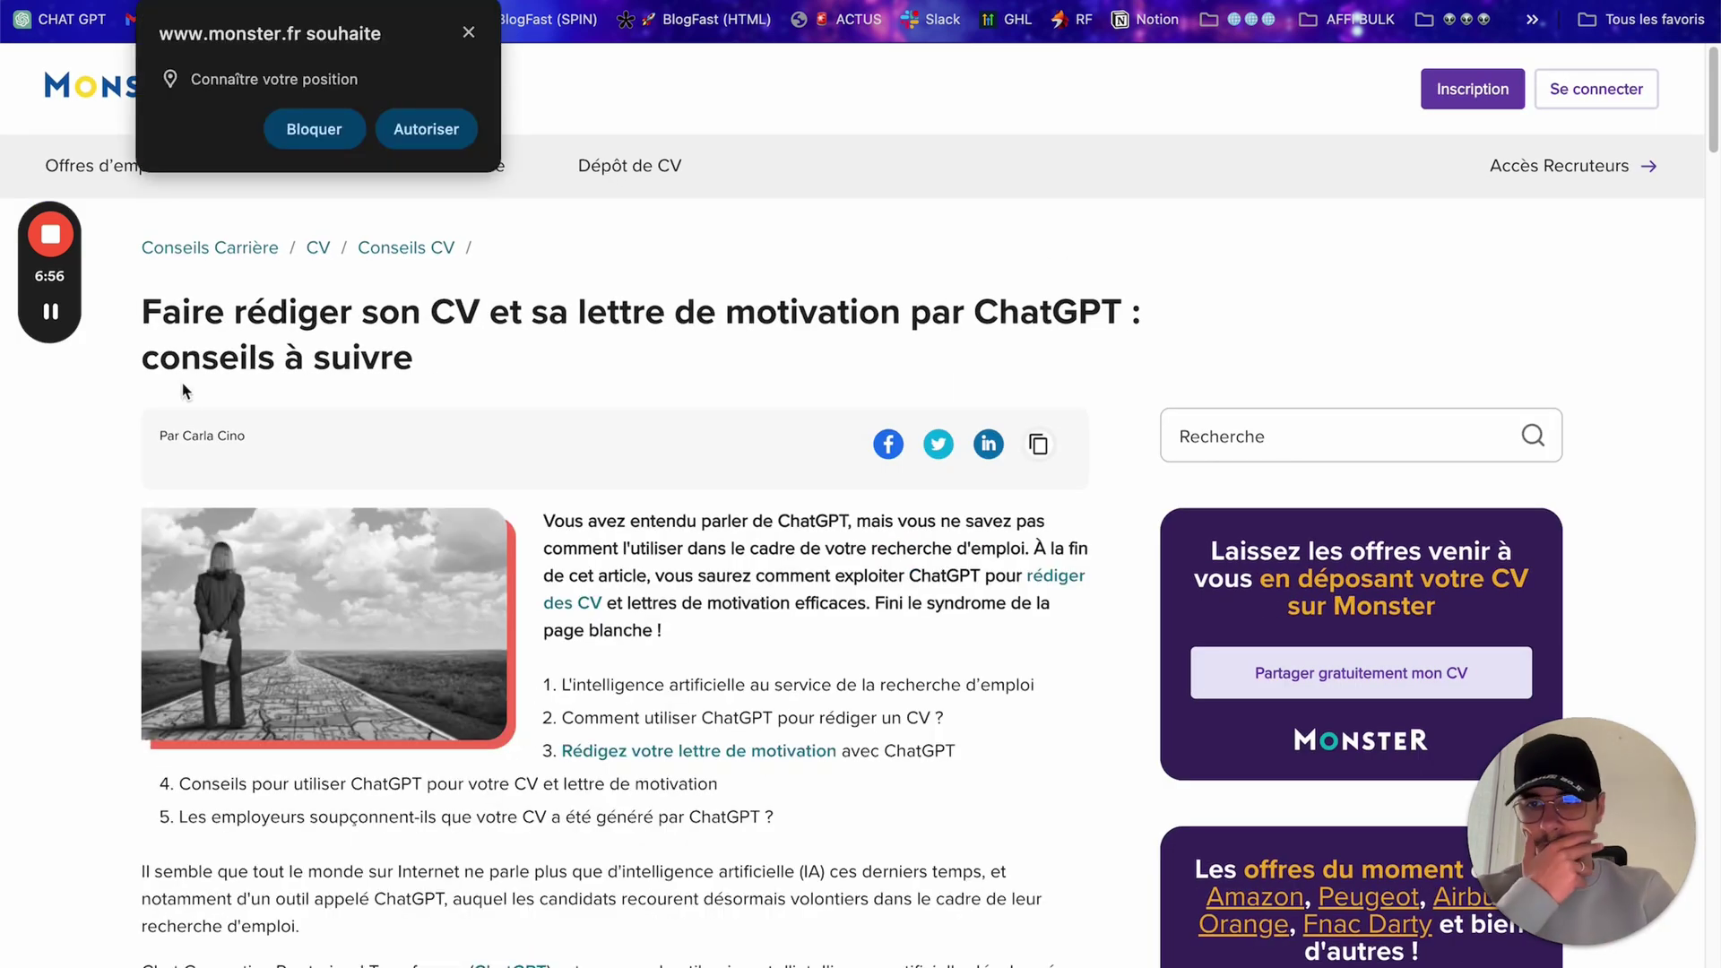
pyautogui.click(467, 30)
pyautogui.scroll(-20, 502, 371)
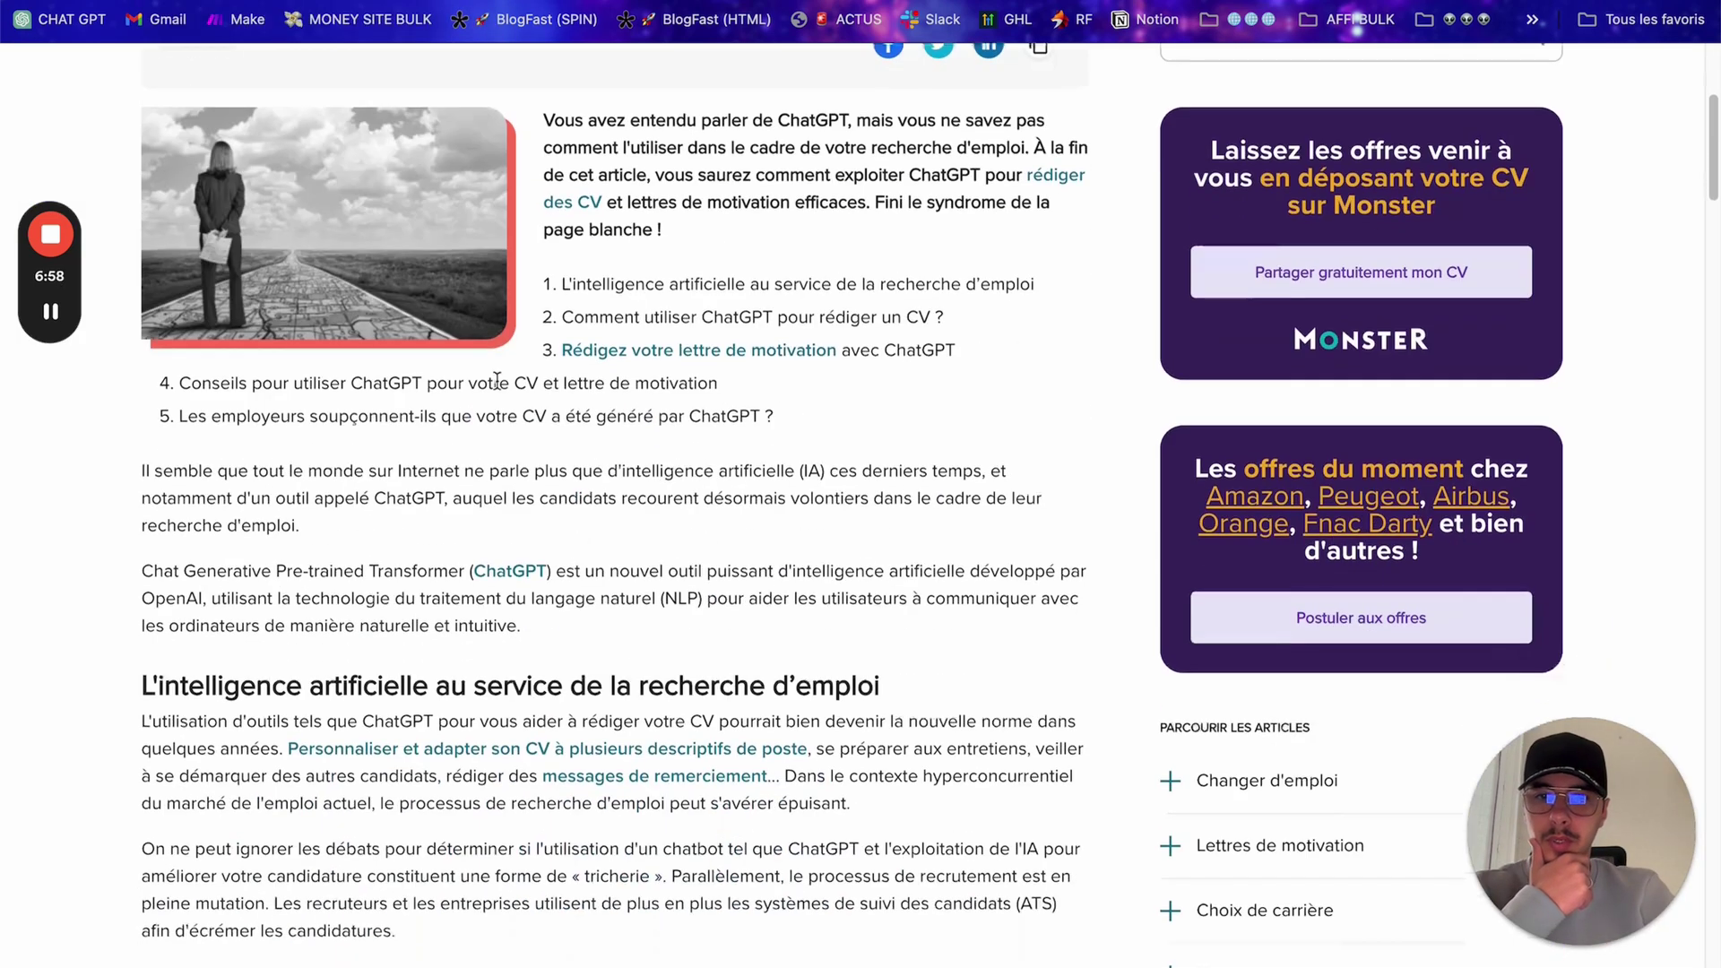
pyautogui.scroll(8, 503, 370)
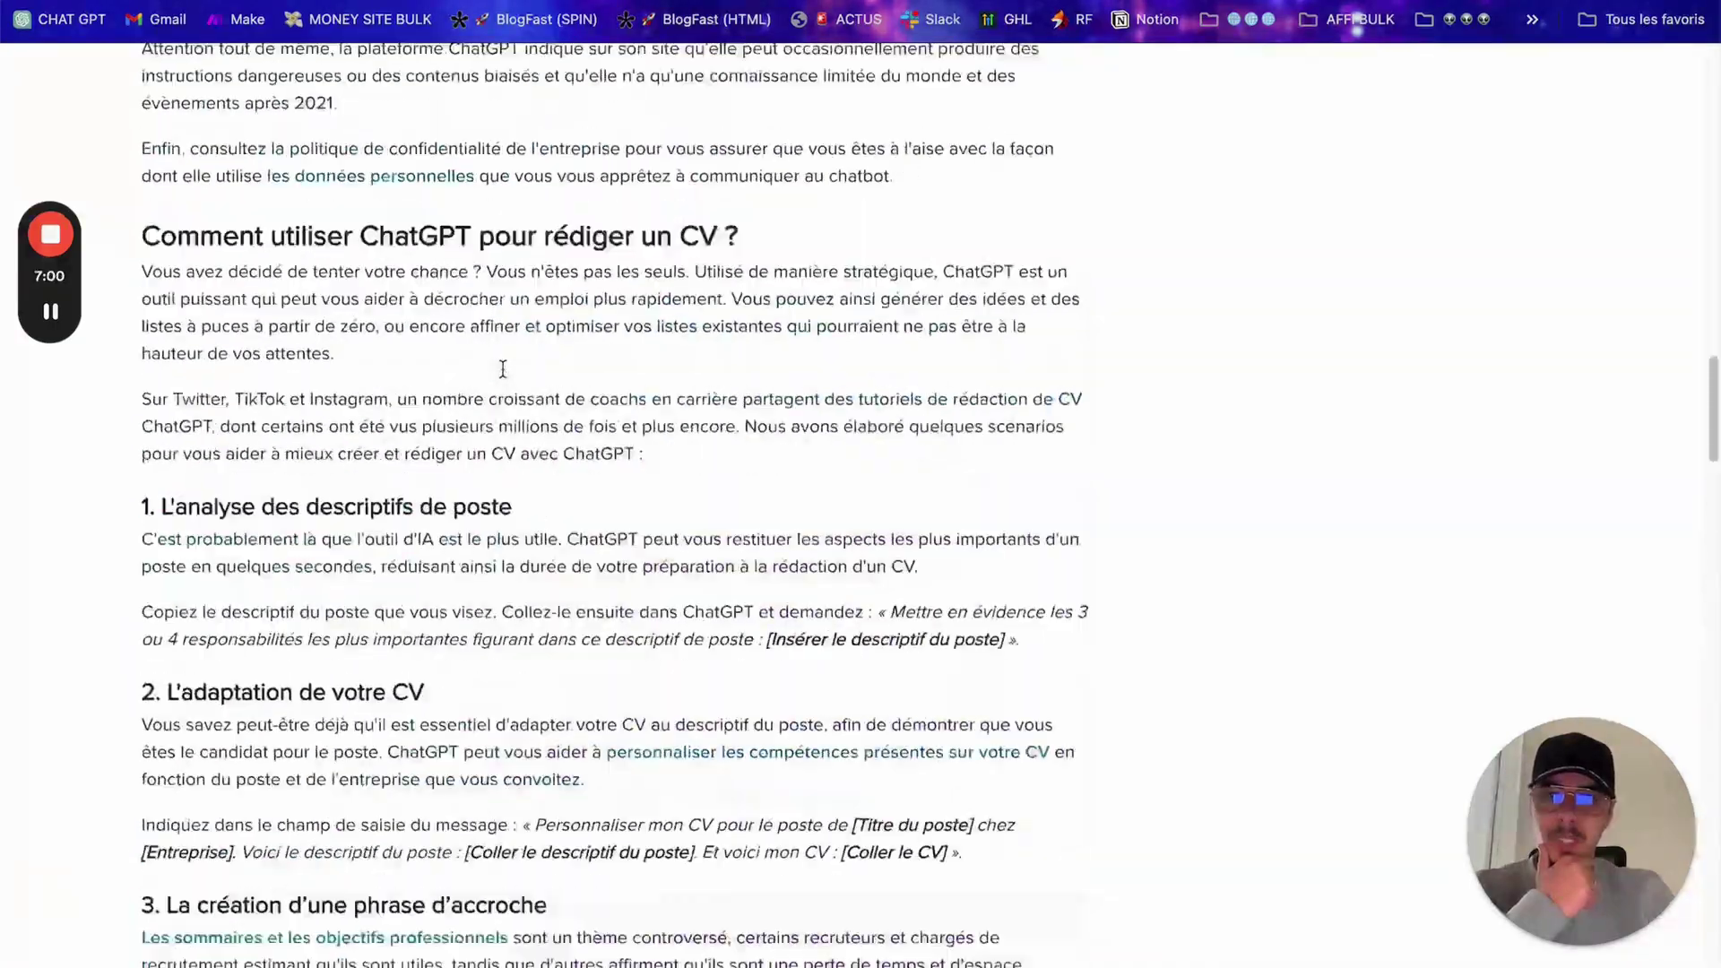
pyautogui.scroll(-11, 484, 412)
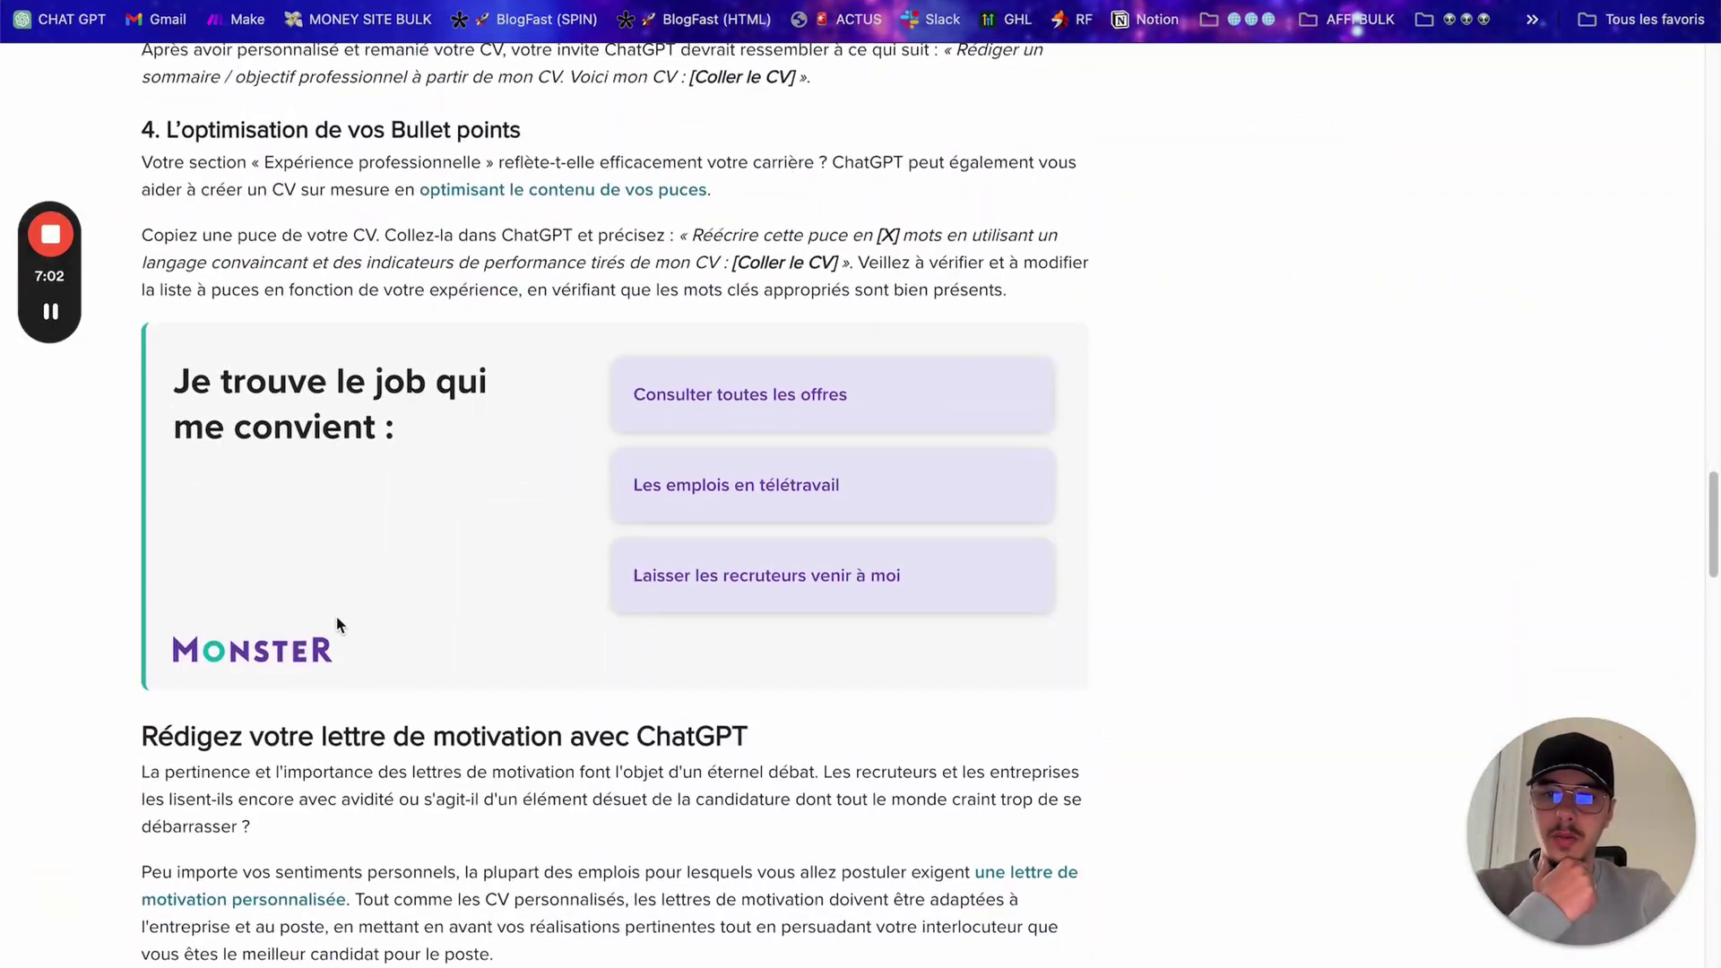
pyautogui.scroll(-6, 762, 376)
pyautogui.scroll(-15, 718, 385)
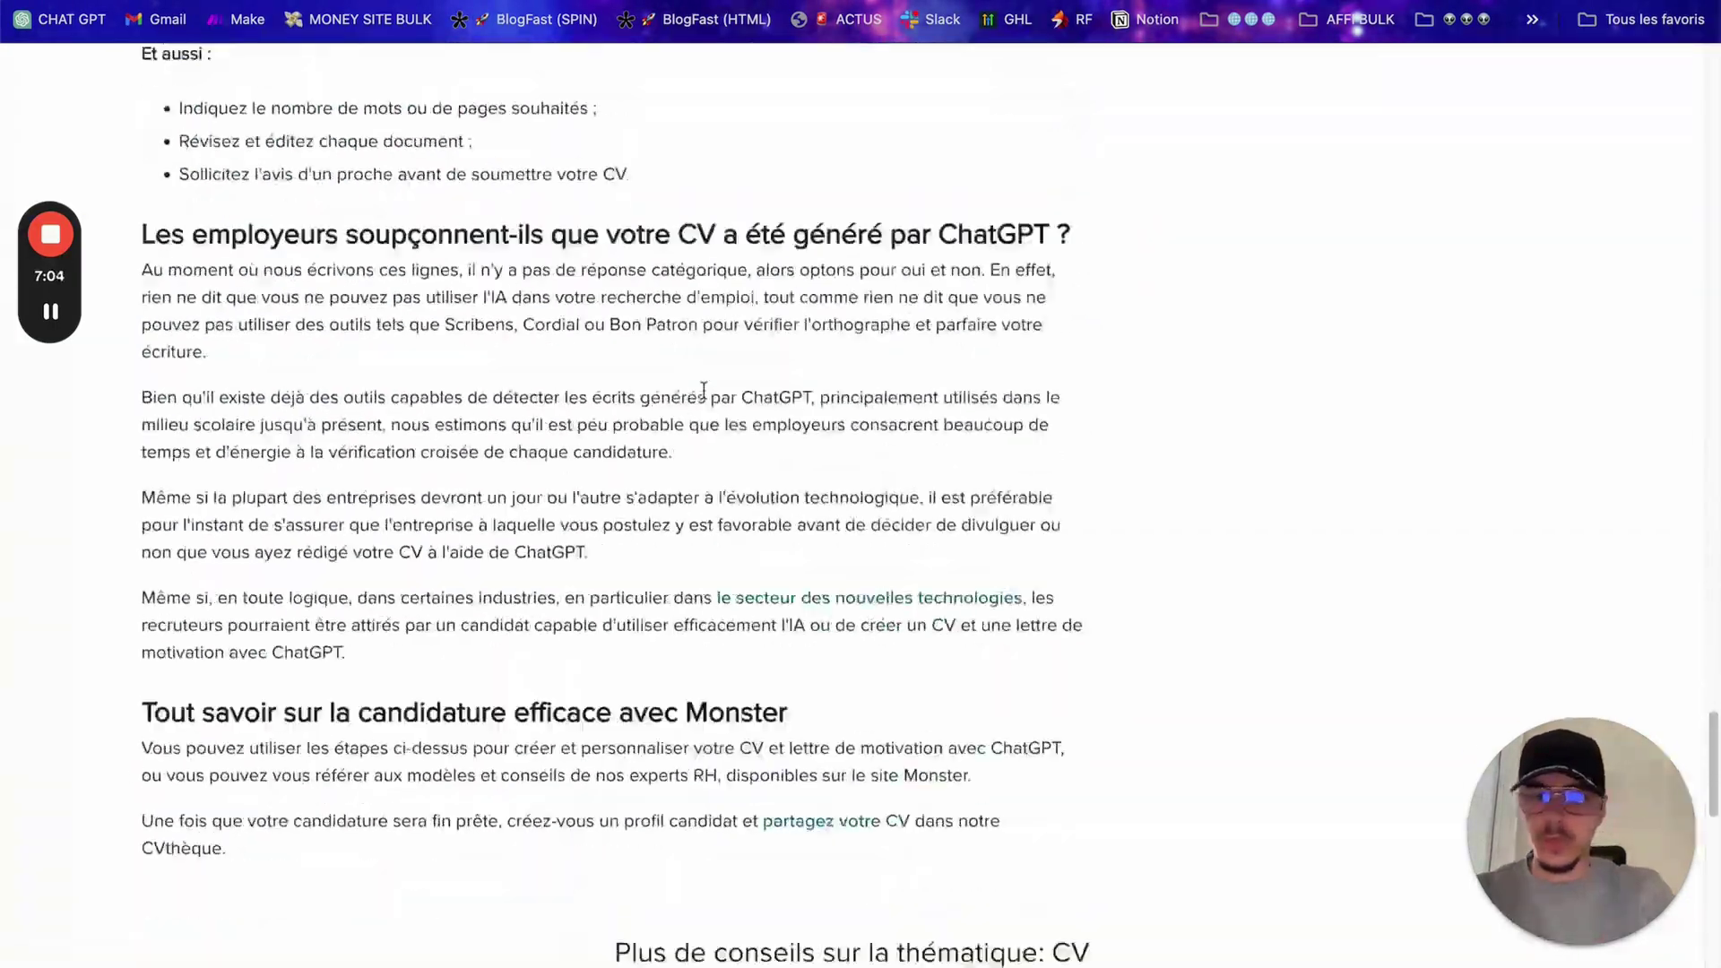
pyautogui.scroll(12, 474, 303)
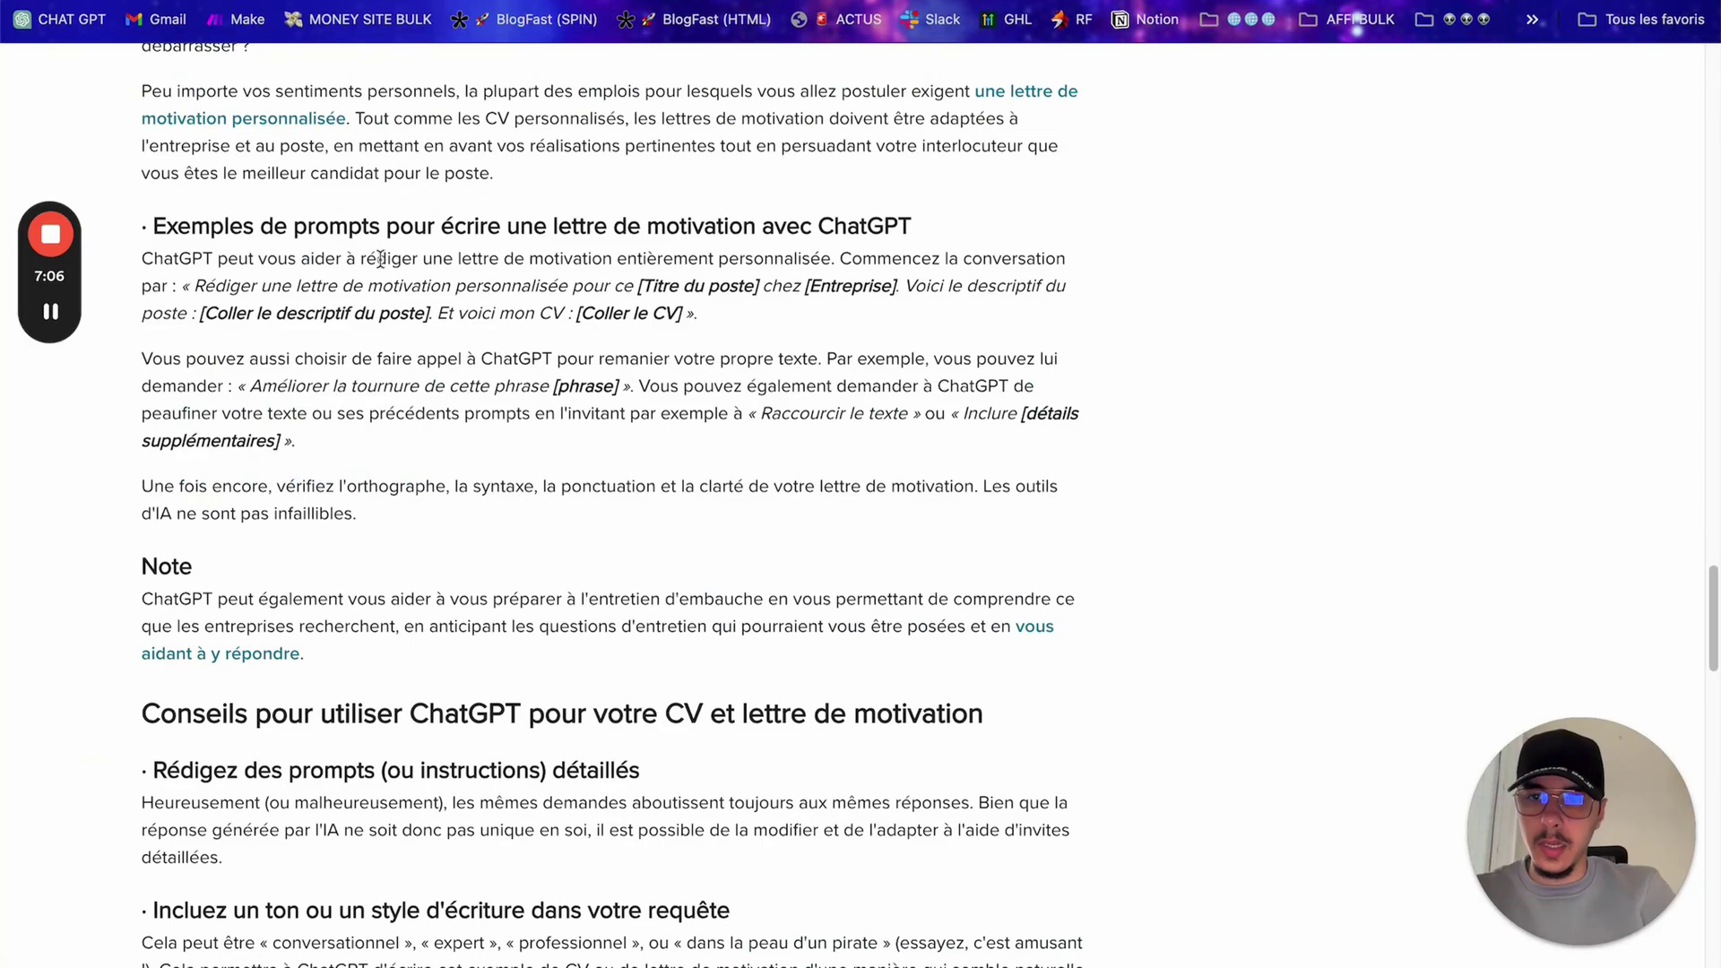
pyautogui.scroll(20, 688, 317)
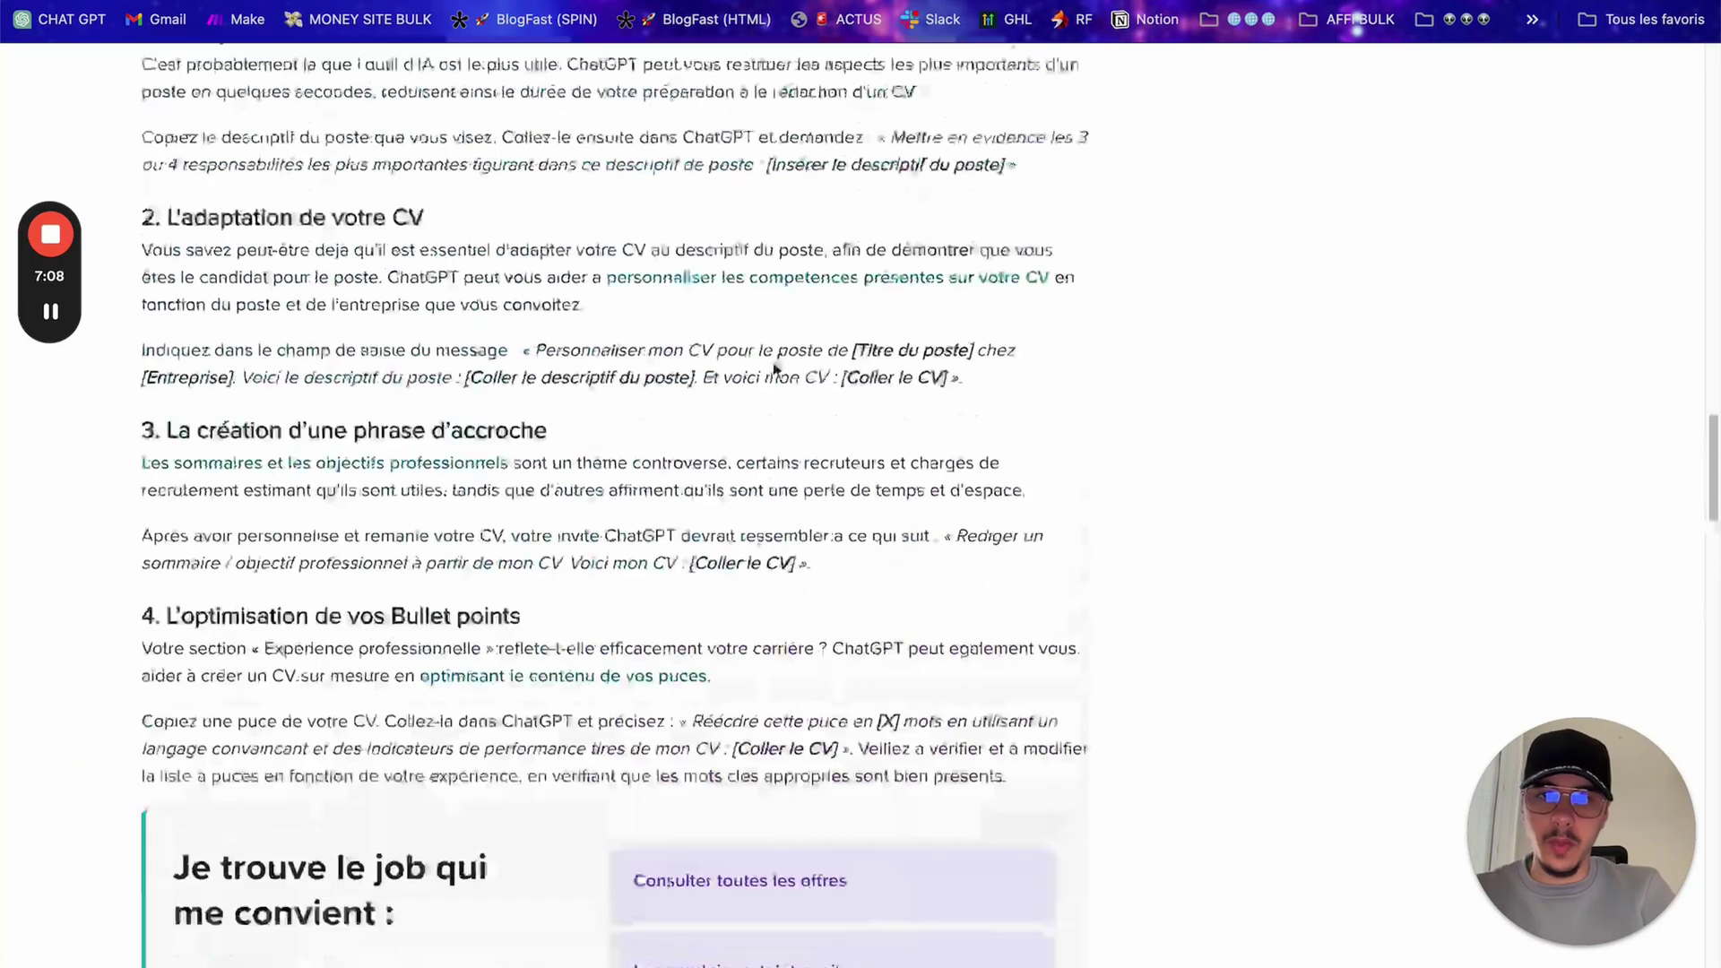
pyautogui.hotkey('ctrl', 'w')
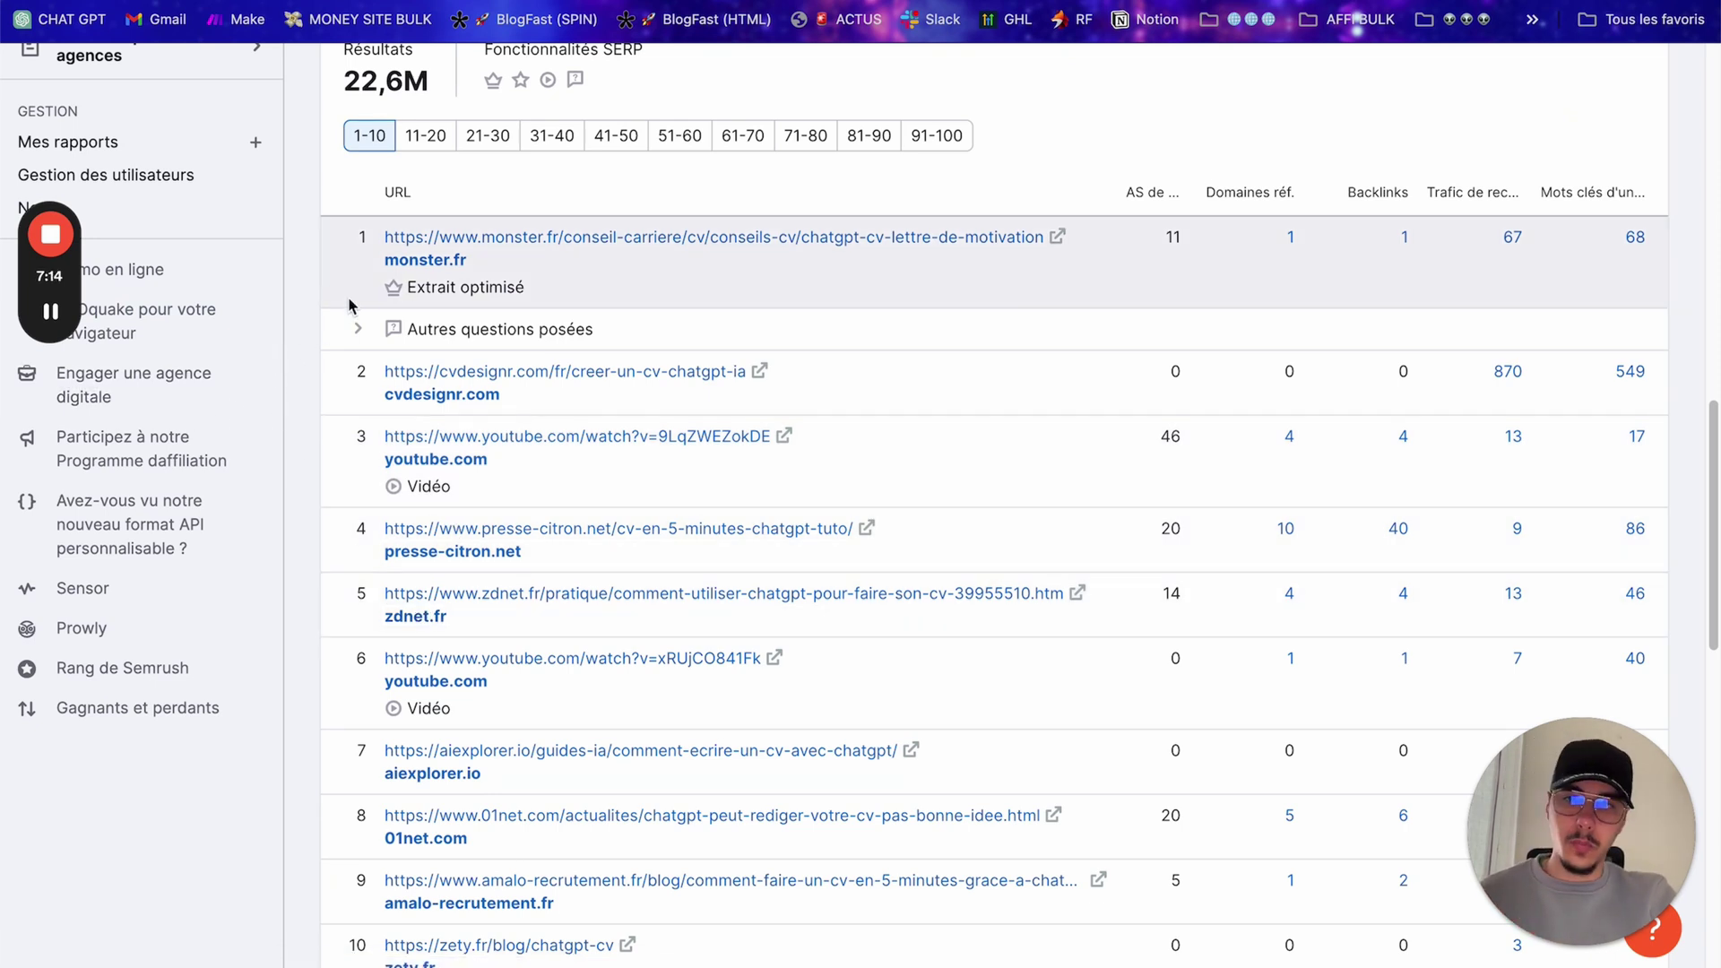
pyautogui.moveTo(52, 313)
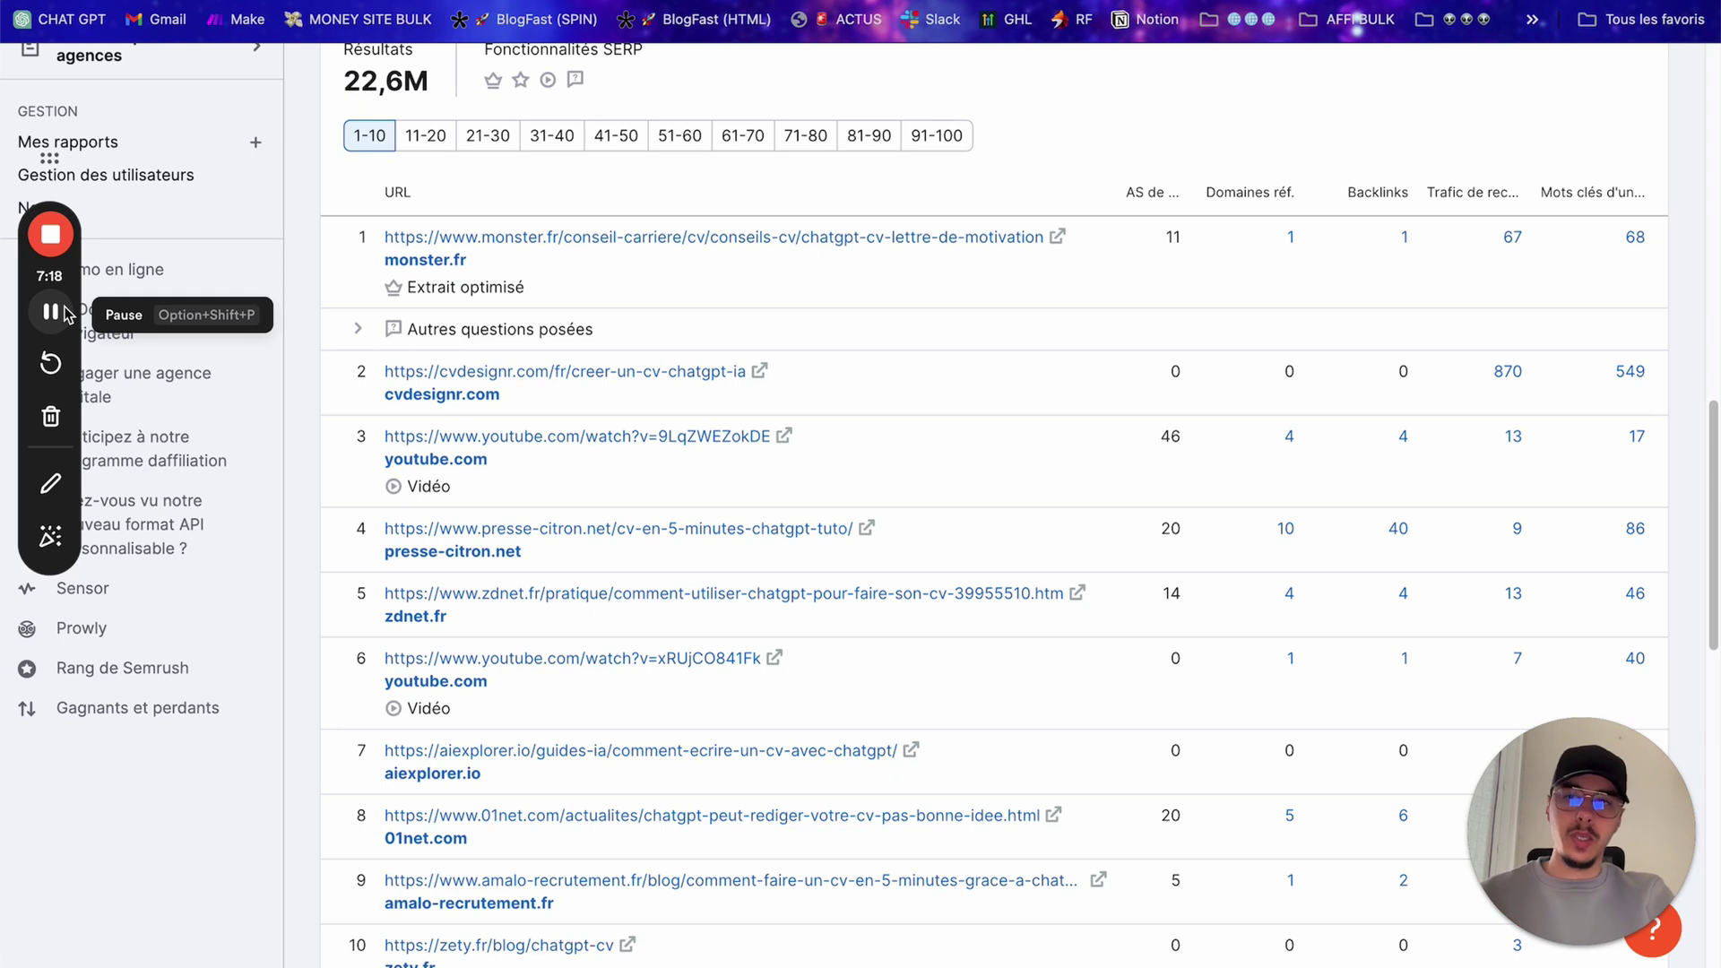
pyautogui.click(55, 314)
pyautogui.click(53, 324)
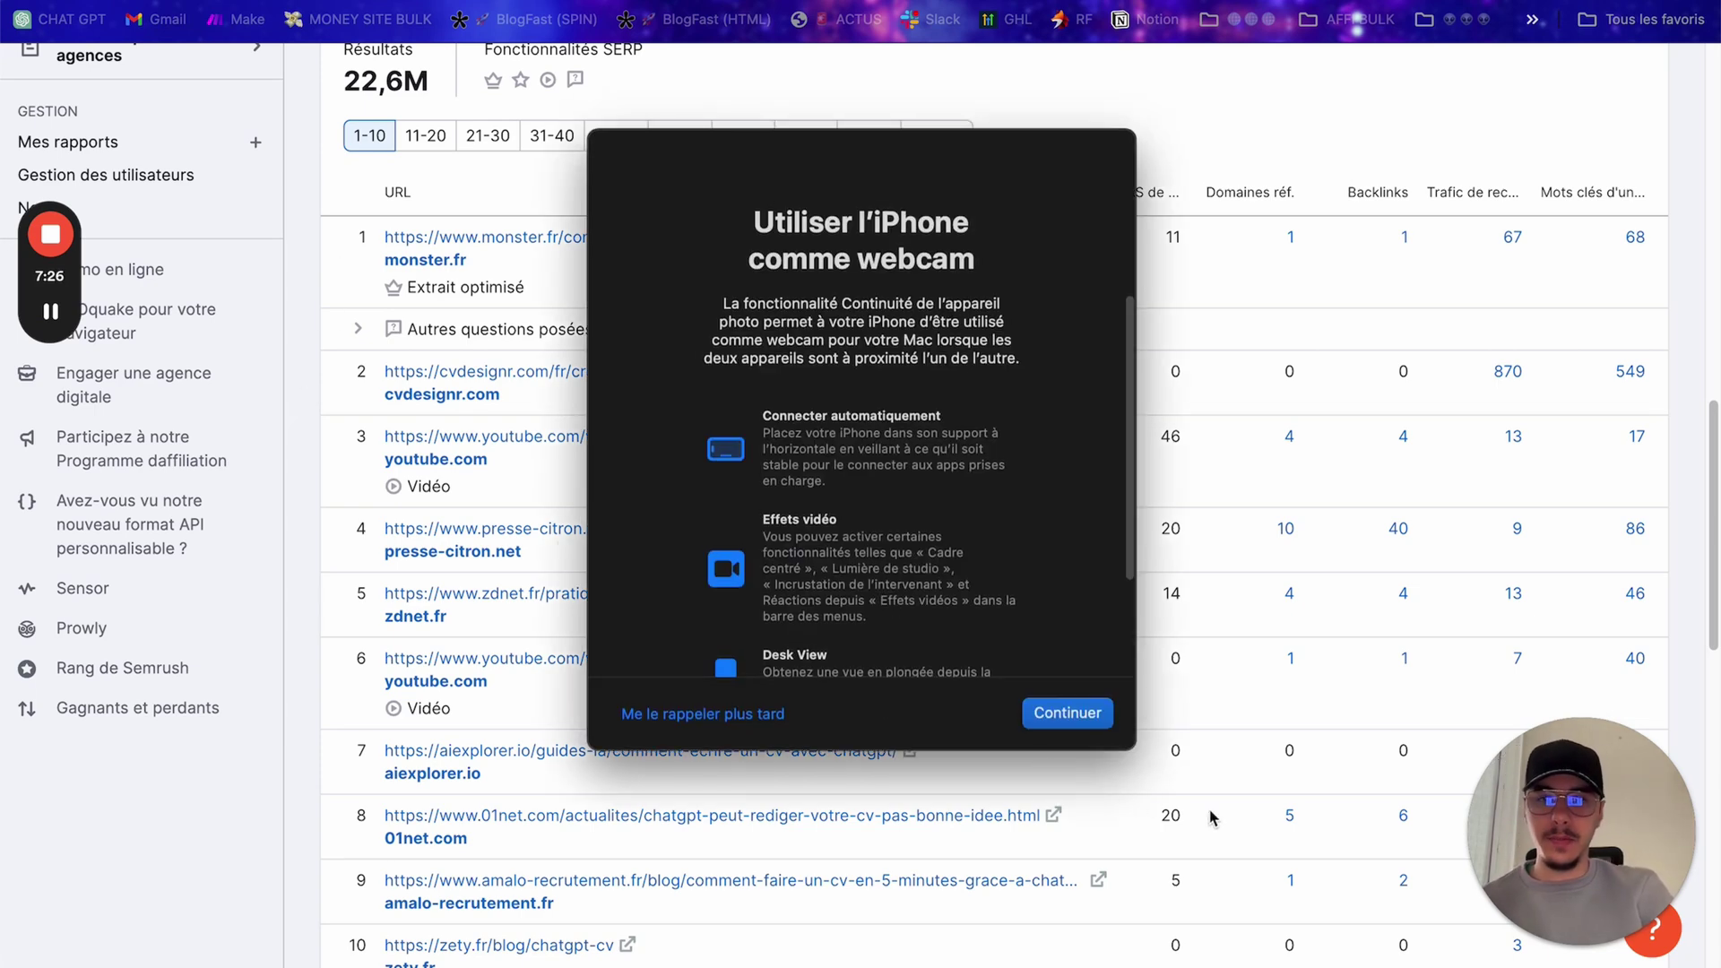
# Step: Postpone the iPhone webcam setup and copy the keyword "faire un cv avec chatgpt" from its overview title
pyautogui.click(663, 717)
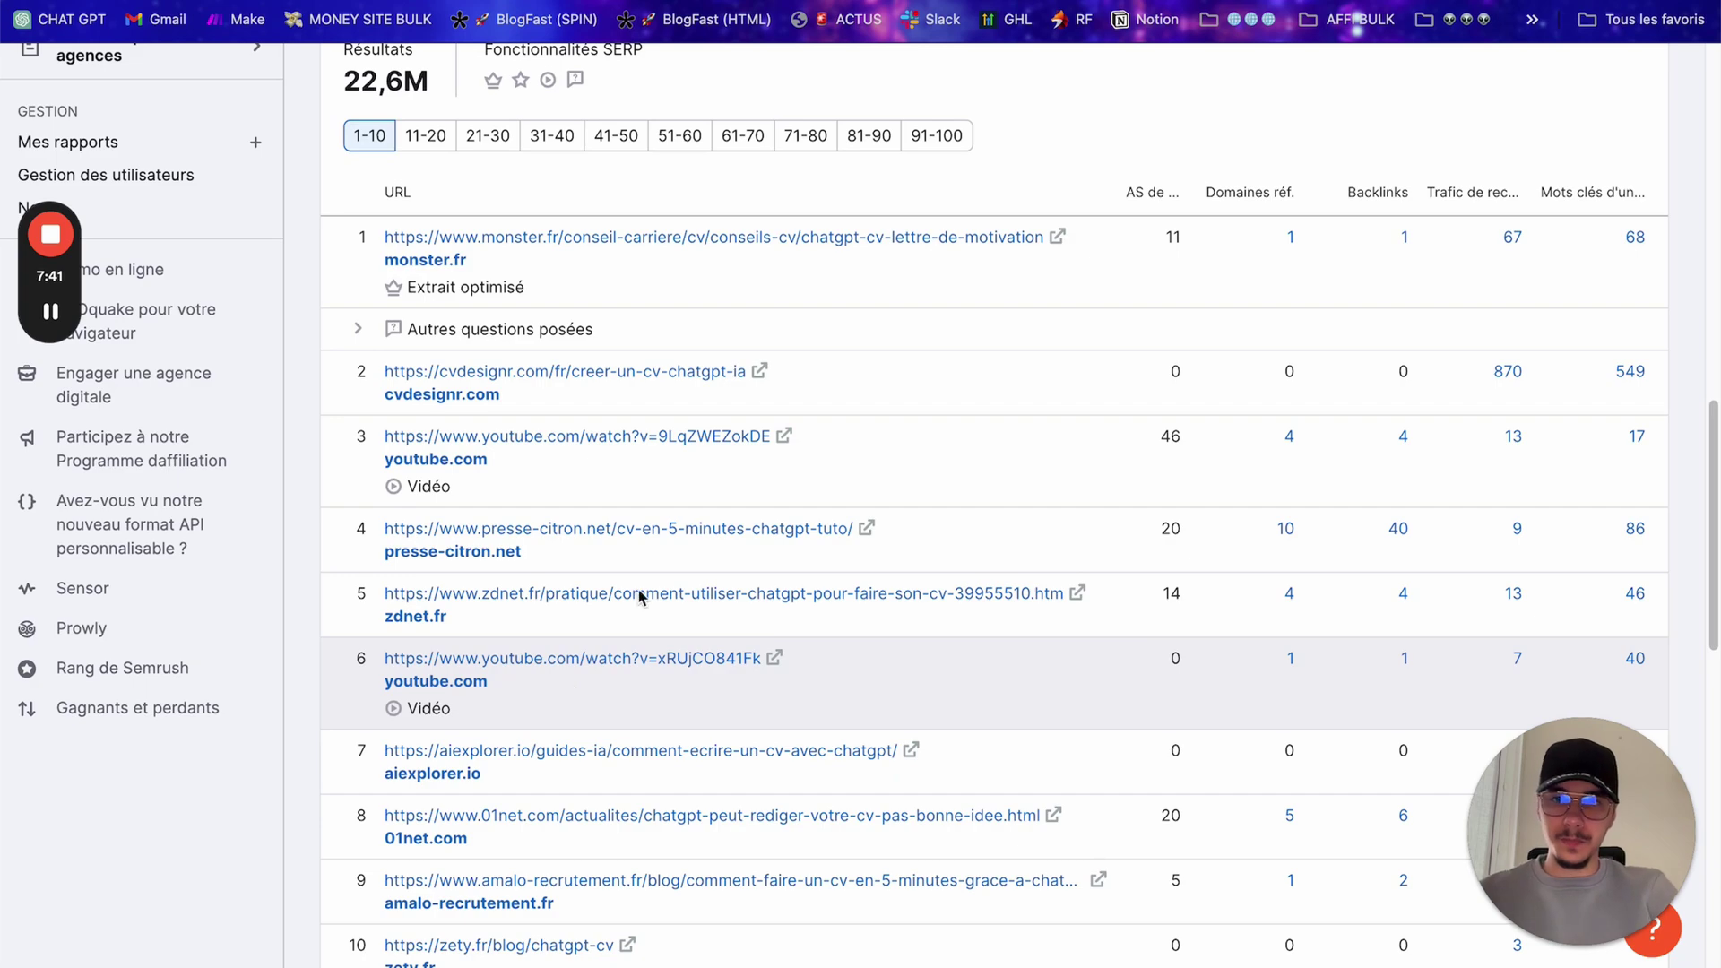
pyautogui.scroll(15, 875, 508)
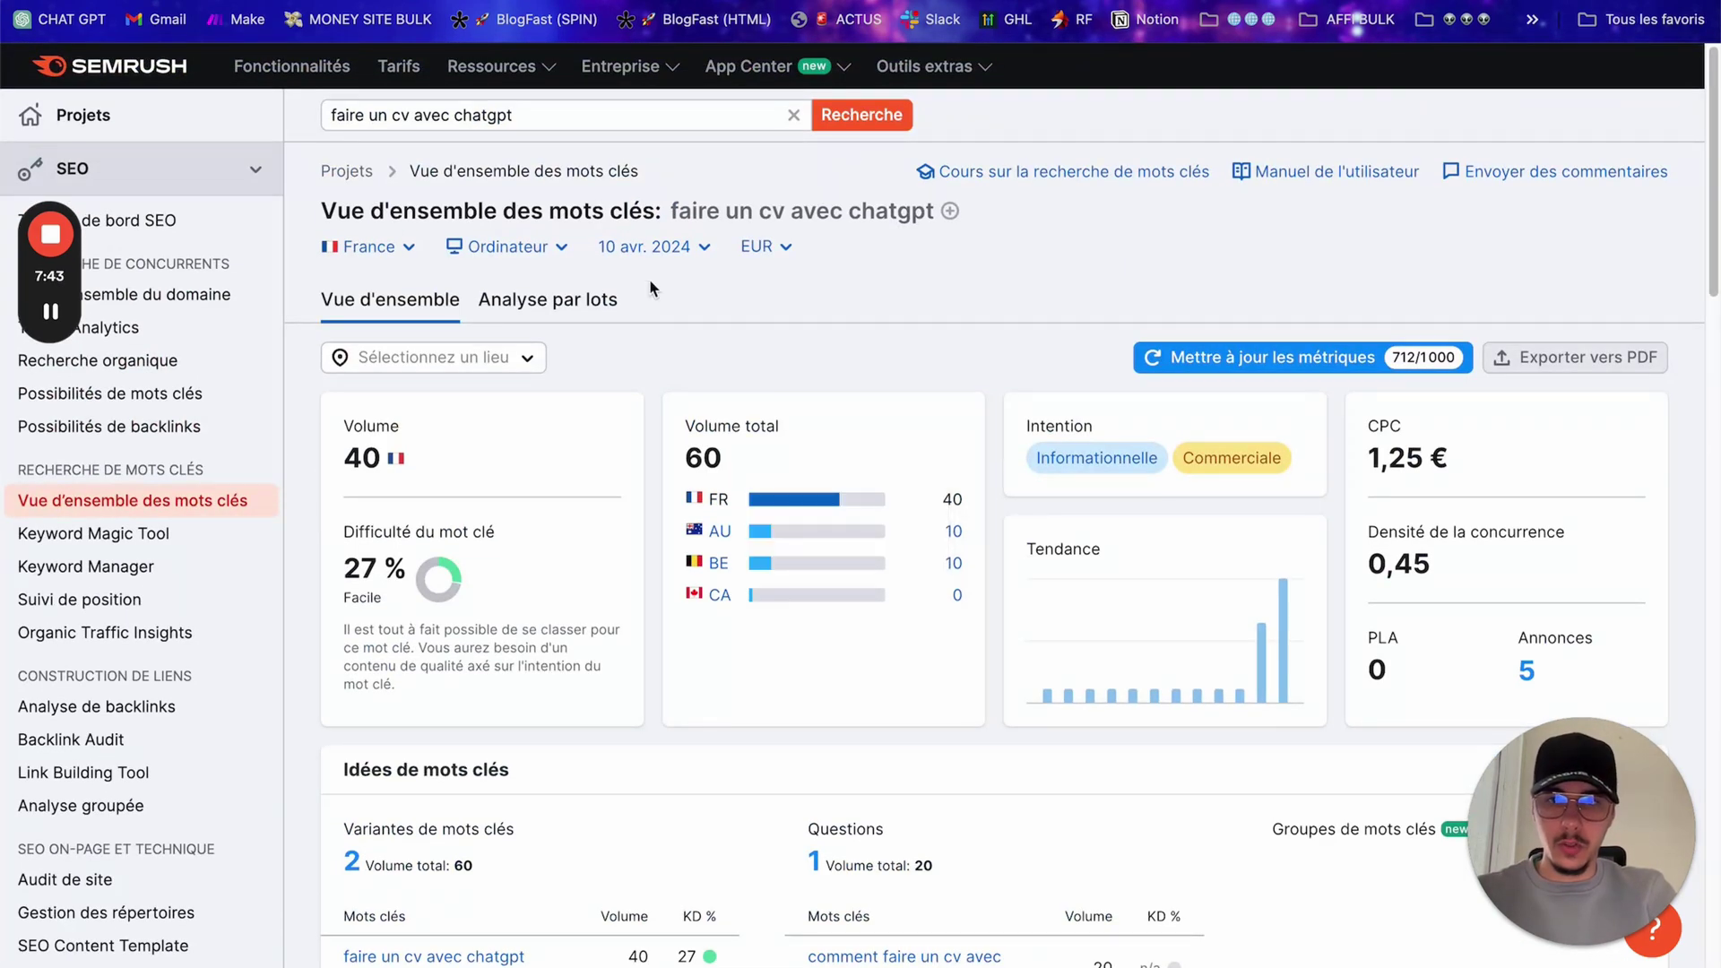
pyautogui.scroll(-7, 951, 538)
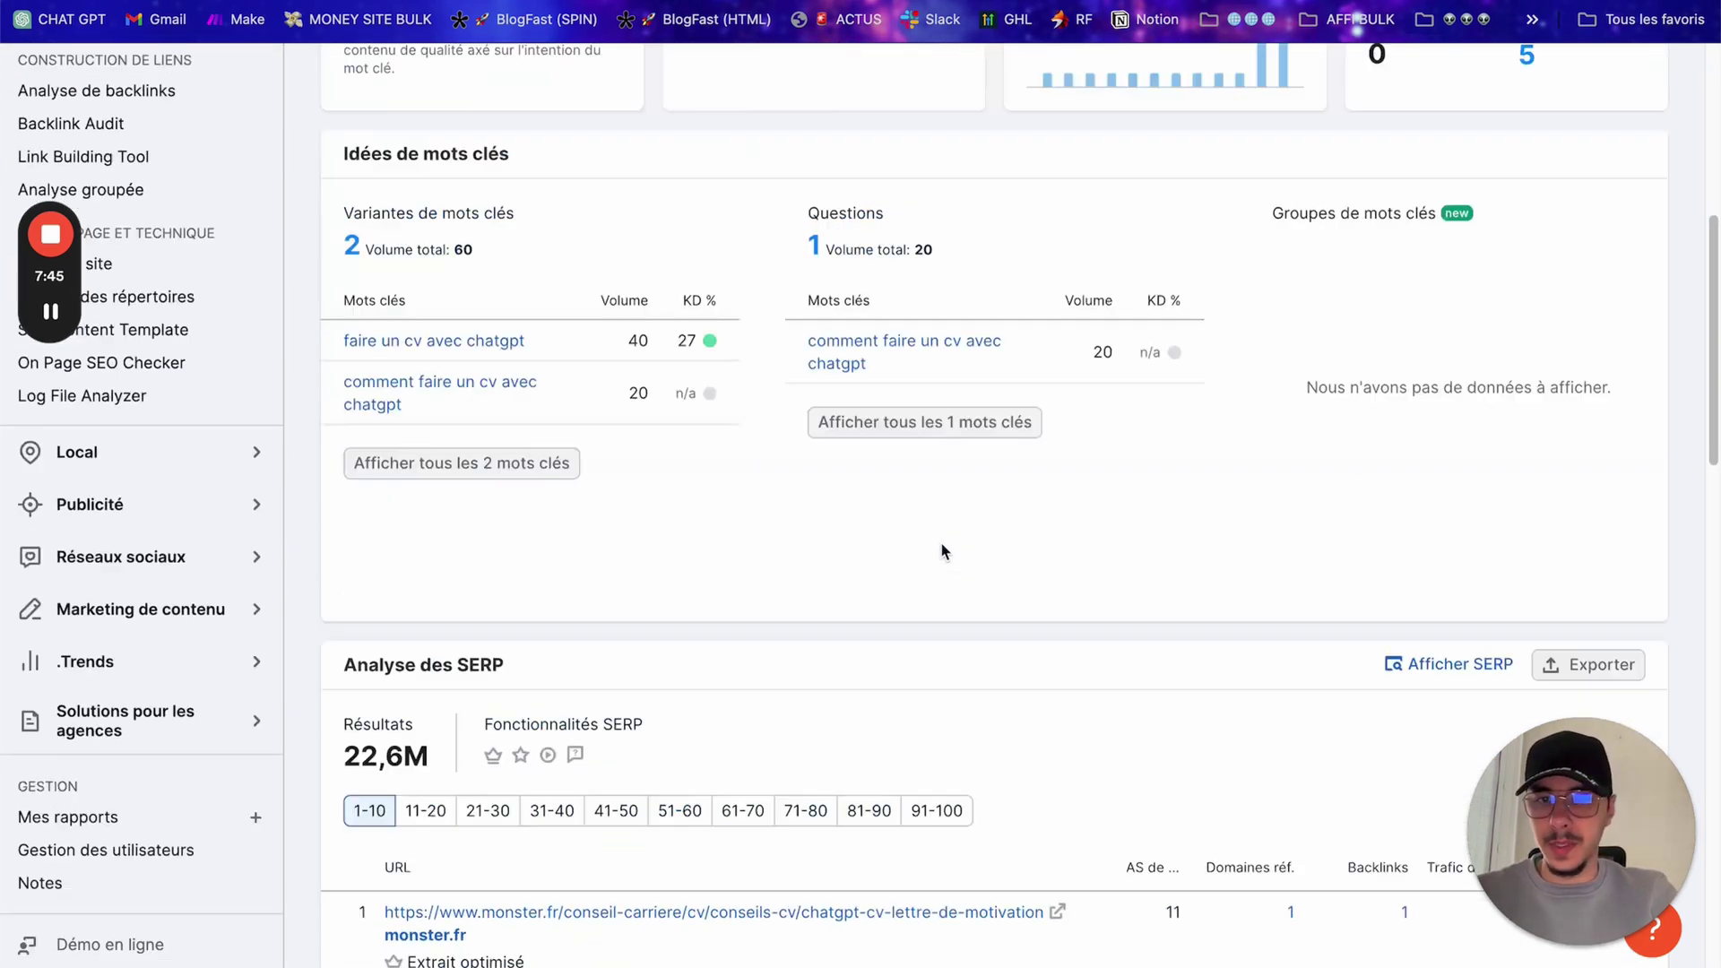
pyautogui.scroll(2, 941, 550)
pyautogui.scroll(5, 845, 584)
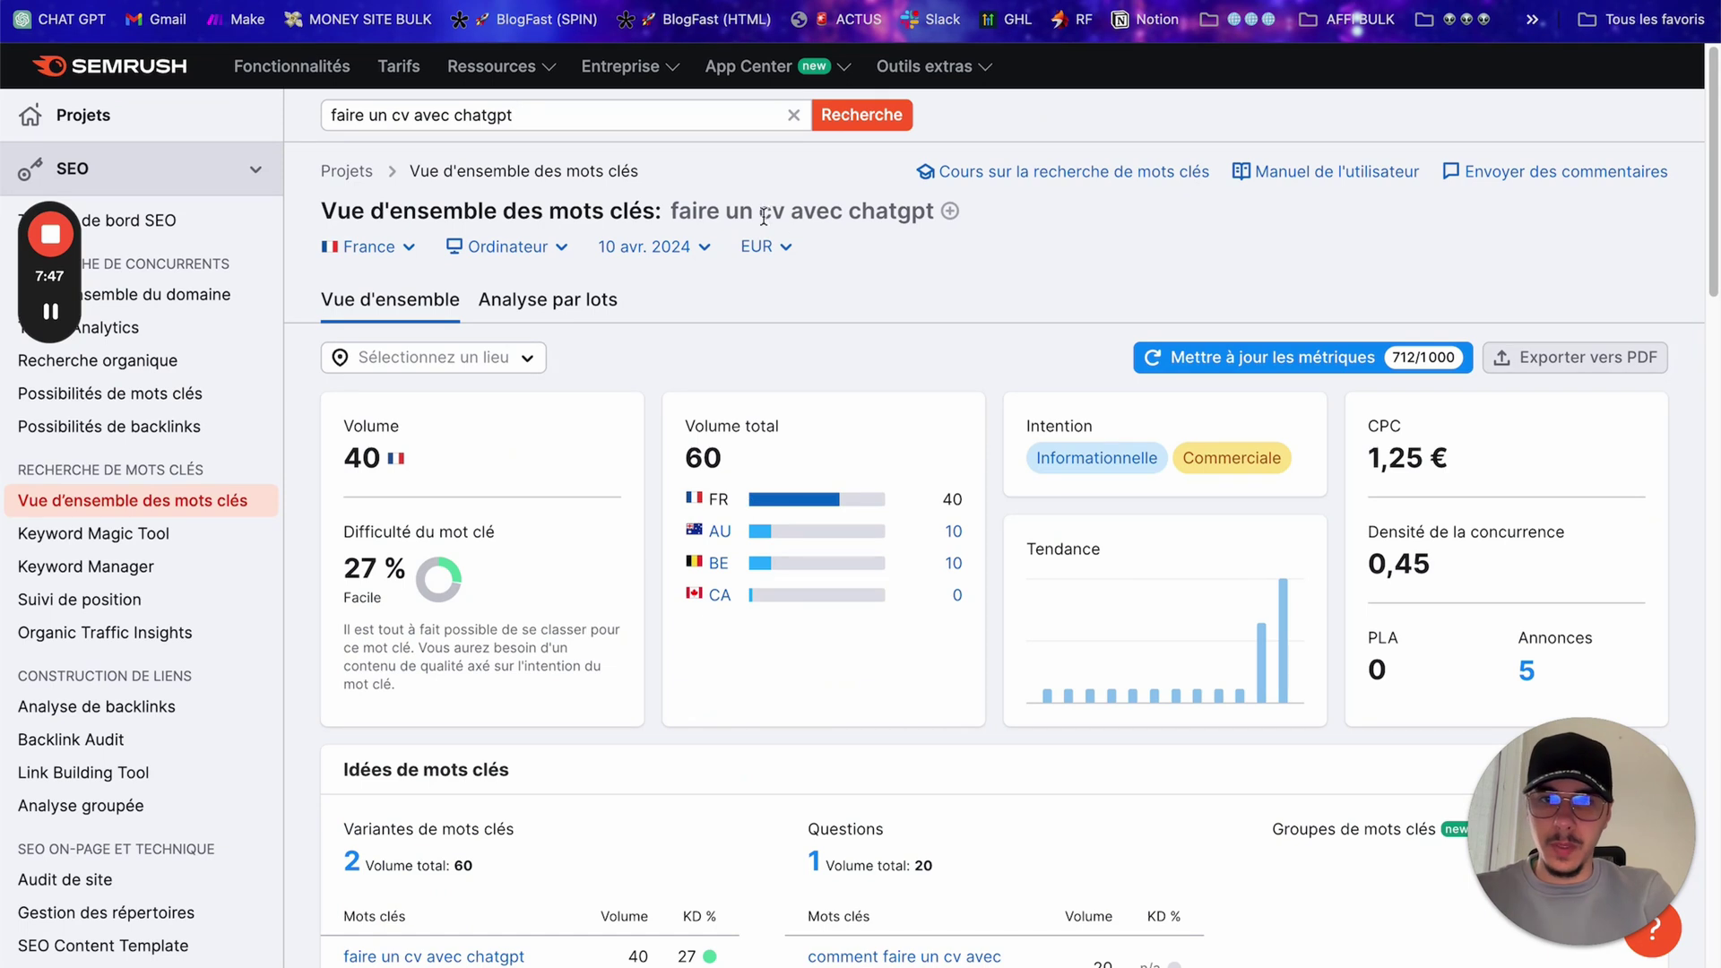
pyautogui.moveTo(672, 210); pyautogui.dragTo(934, 212)
pyautogui.hotkey('ctrl', 'c')
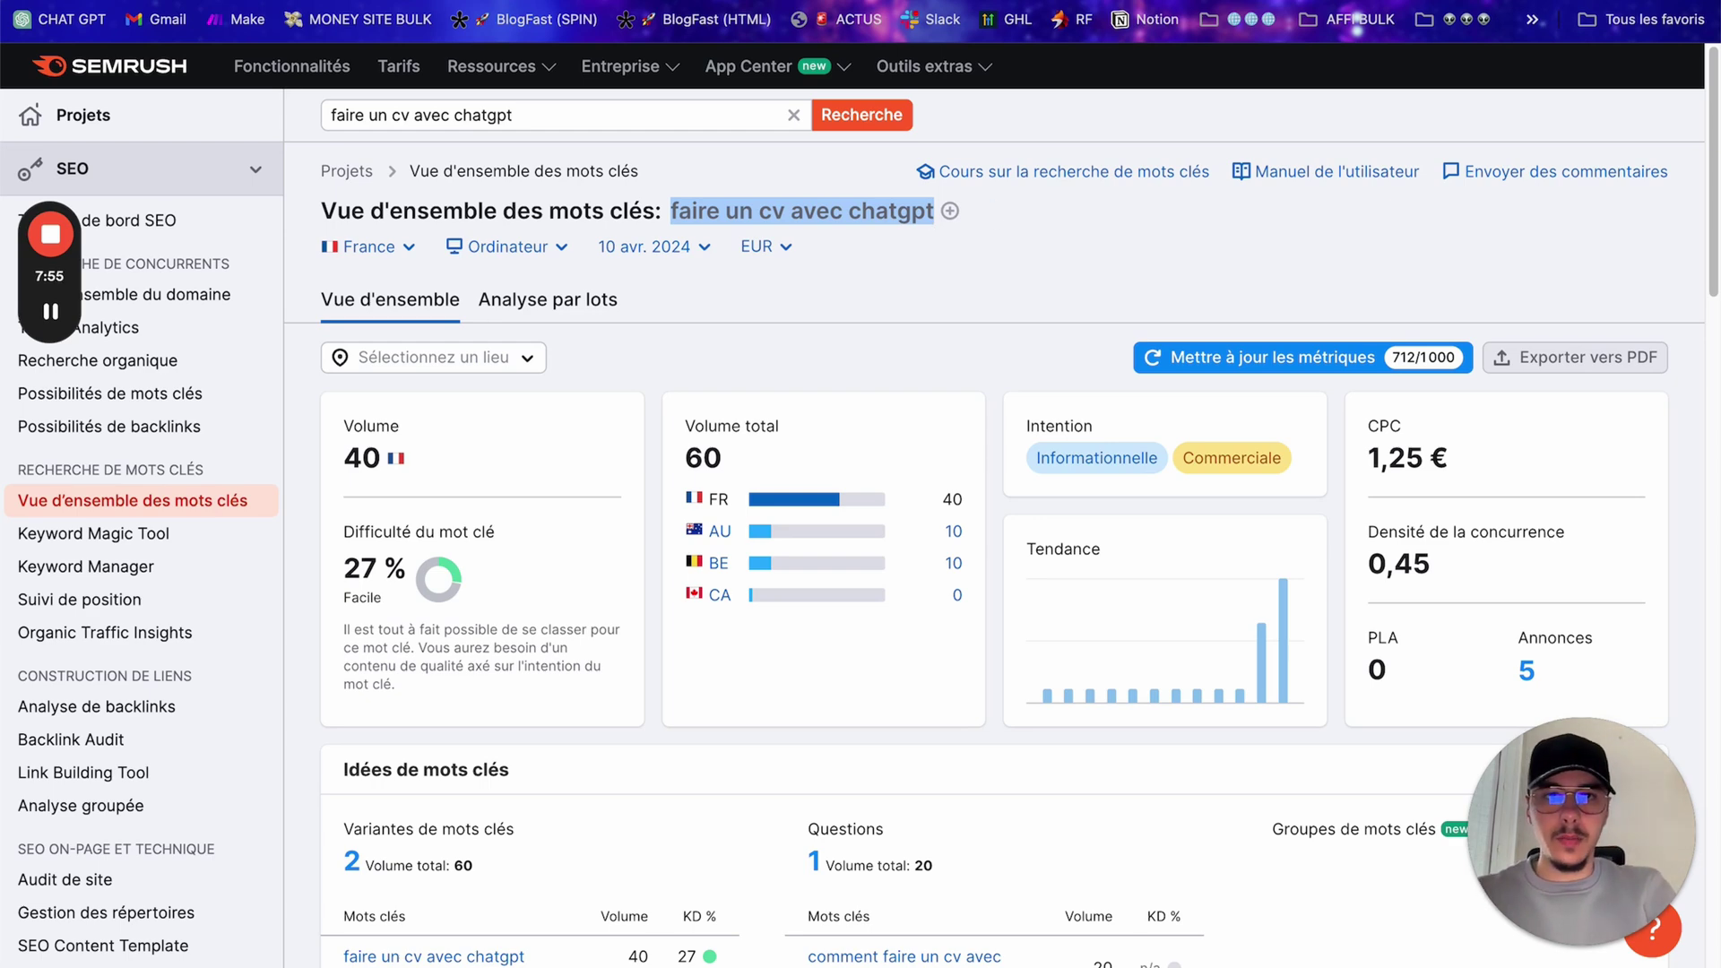
# Step: Switch to Yourtext.Guru, create a French (France) SEO guide for the query "faire un cv avec chatgpt", and download it
pyautogui.hotkey('ctrl', 'Tab')
pyautogui.click(461, 383)
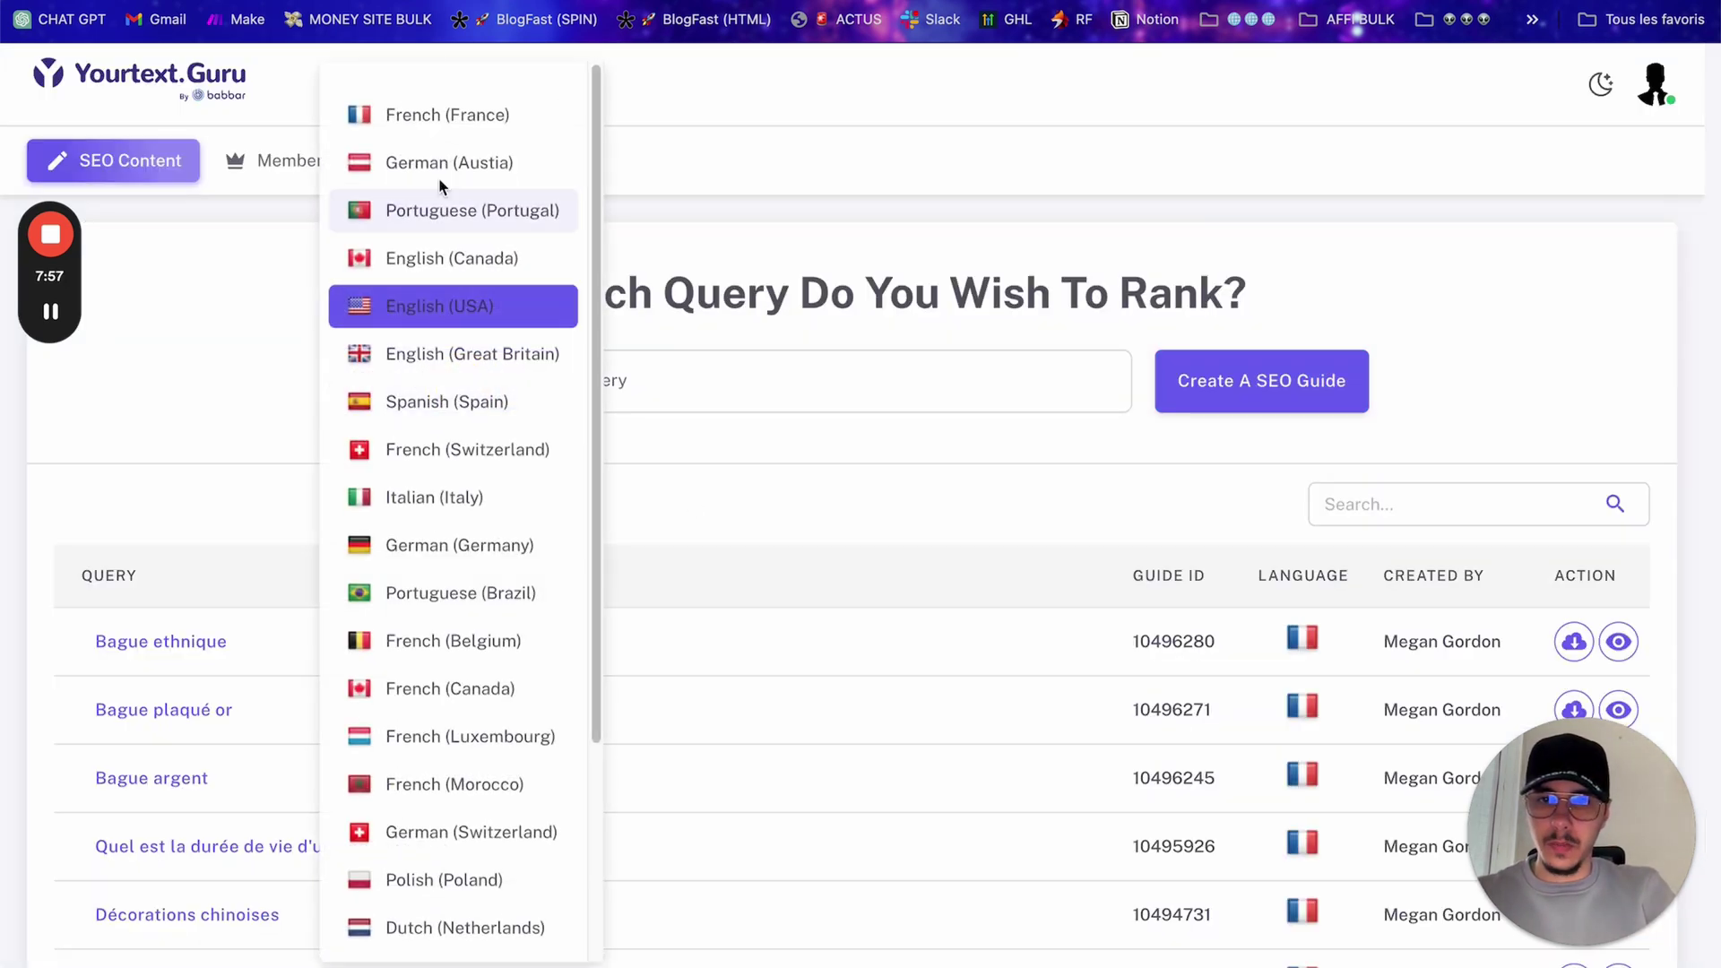
pyautogui.click(442, 115)
pyautogui.click(671, 389)
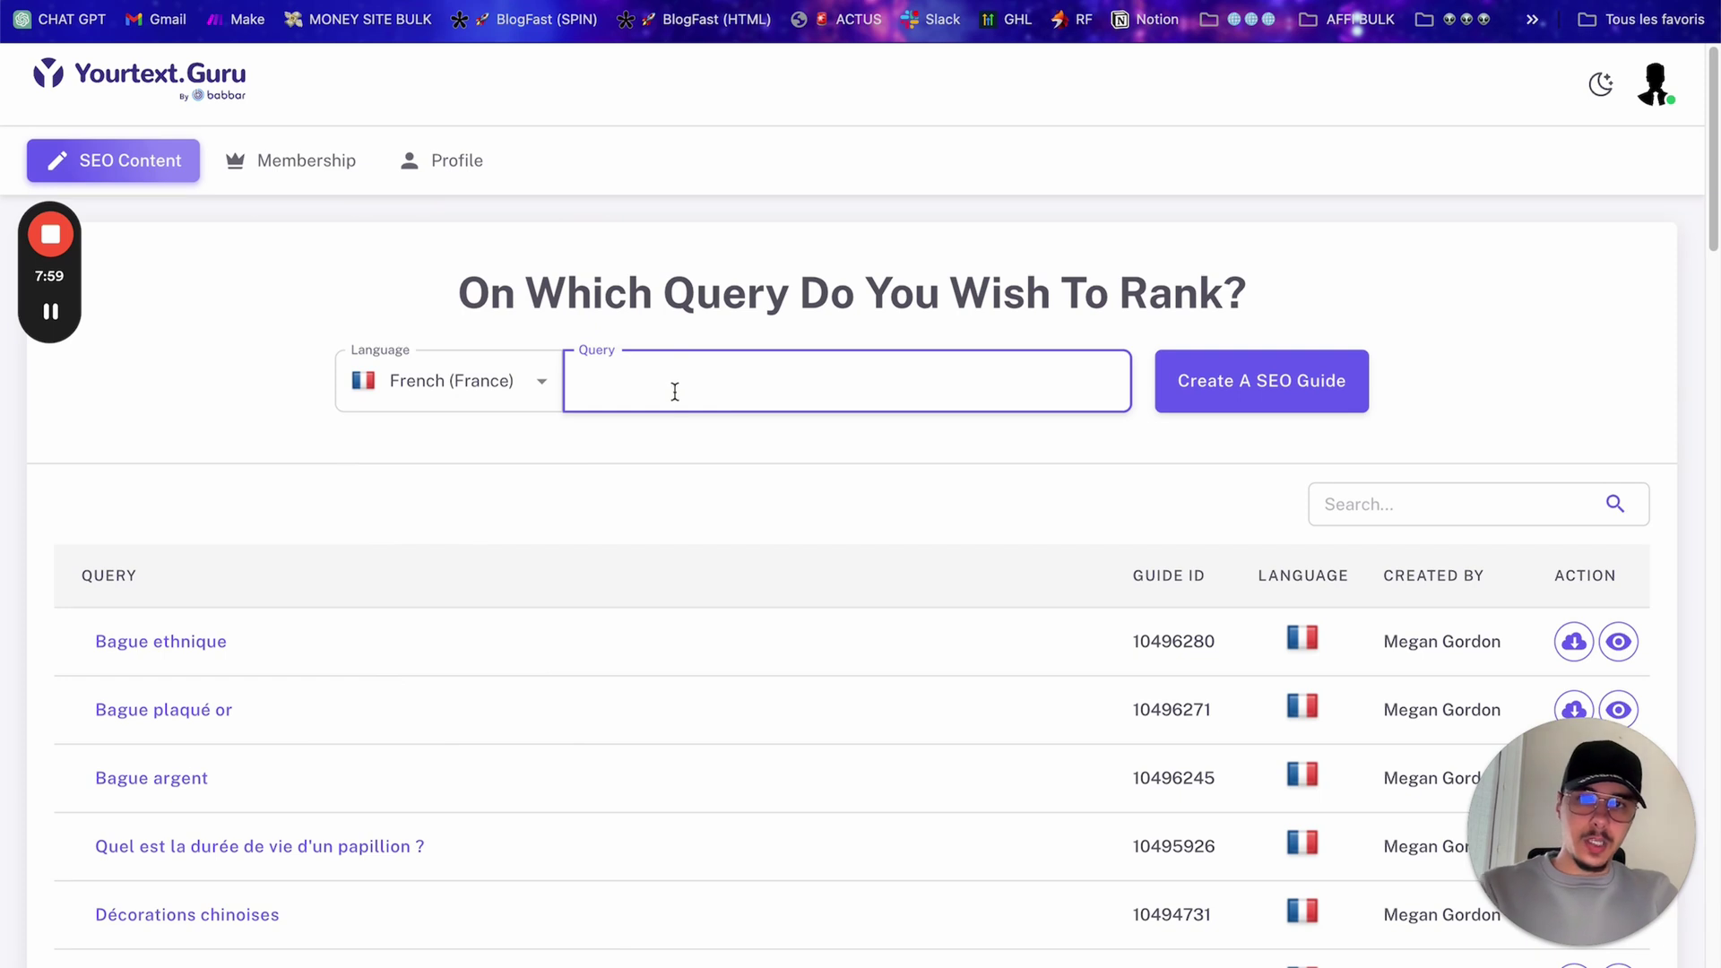
pyautogui.hotkey('ctrl', 'v')
pyautogui.click(788, 434)
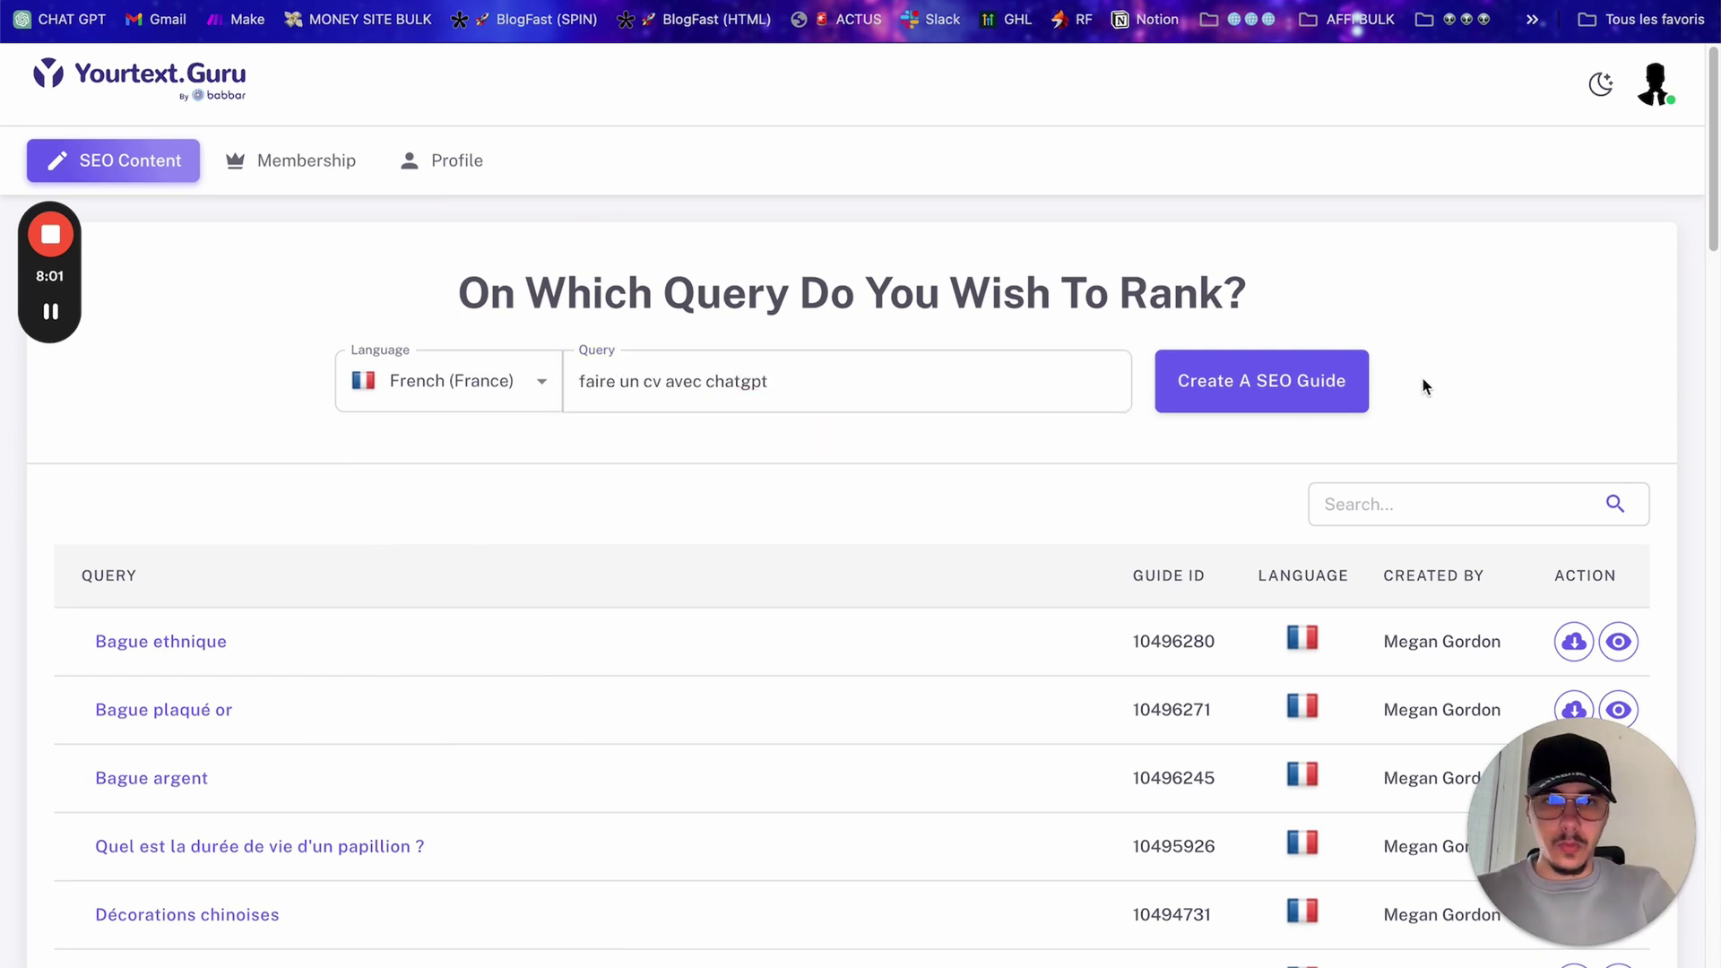
pyautogui.click(1255, 376)
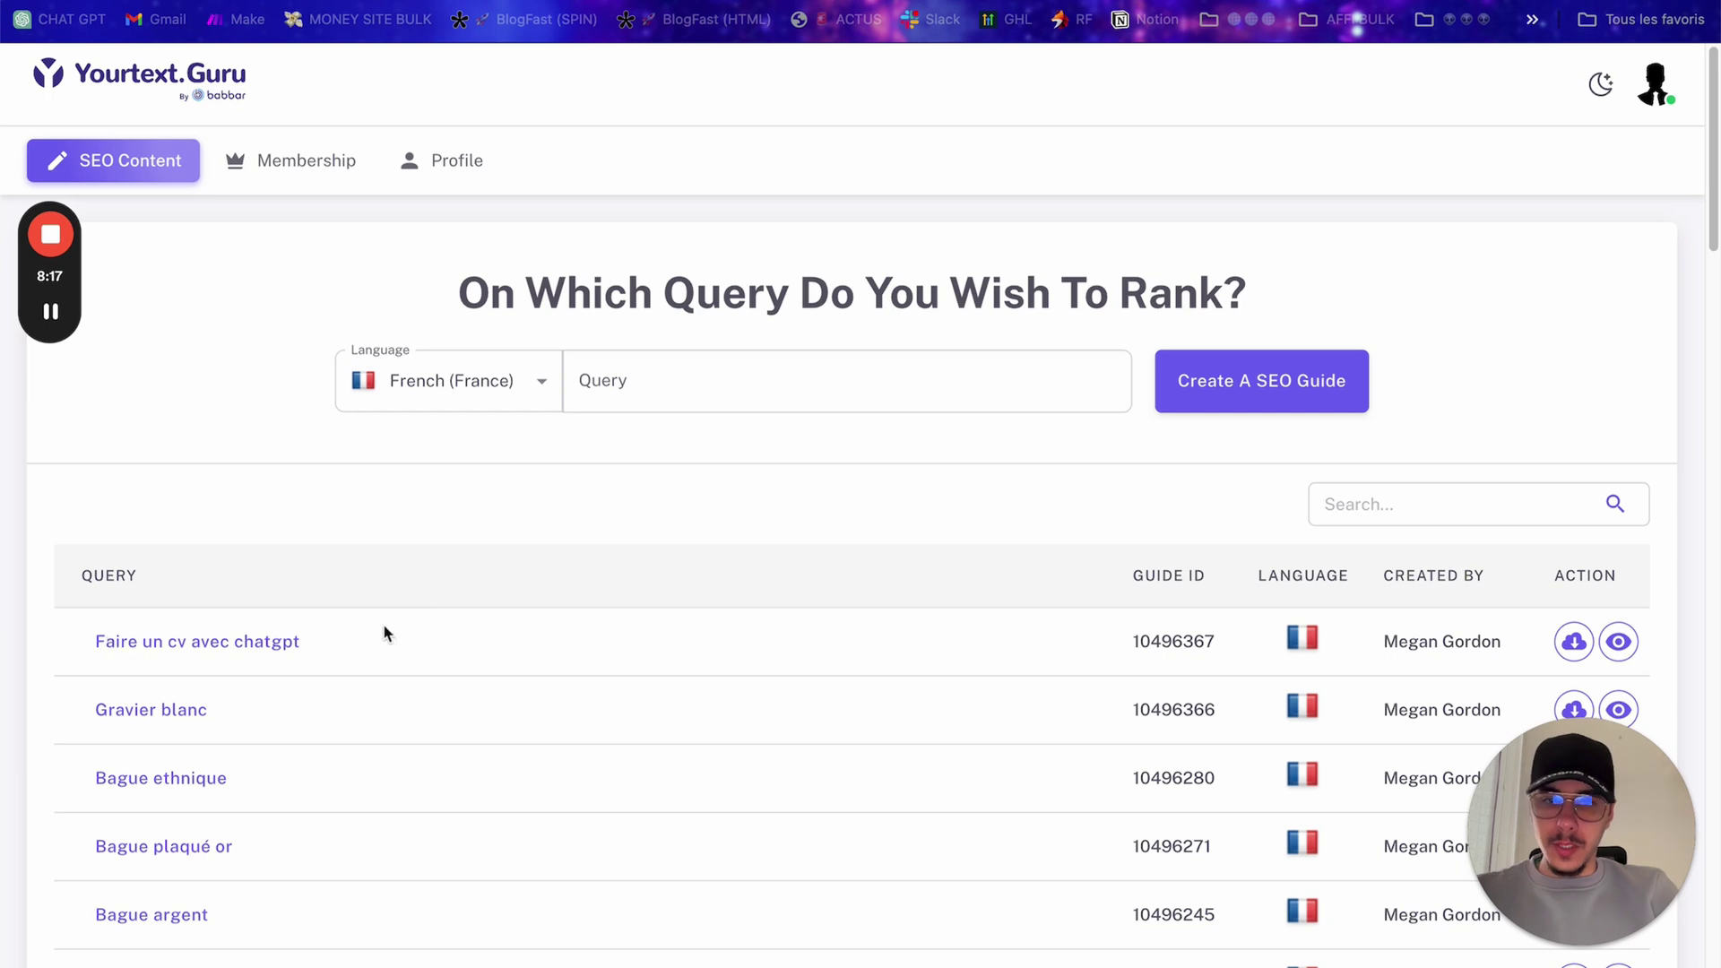
pyautogui.click(479, 625)
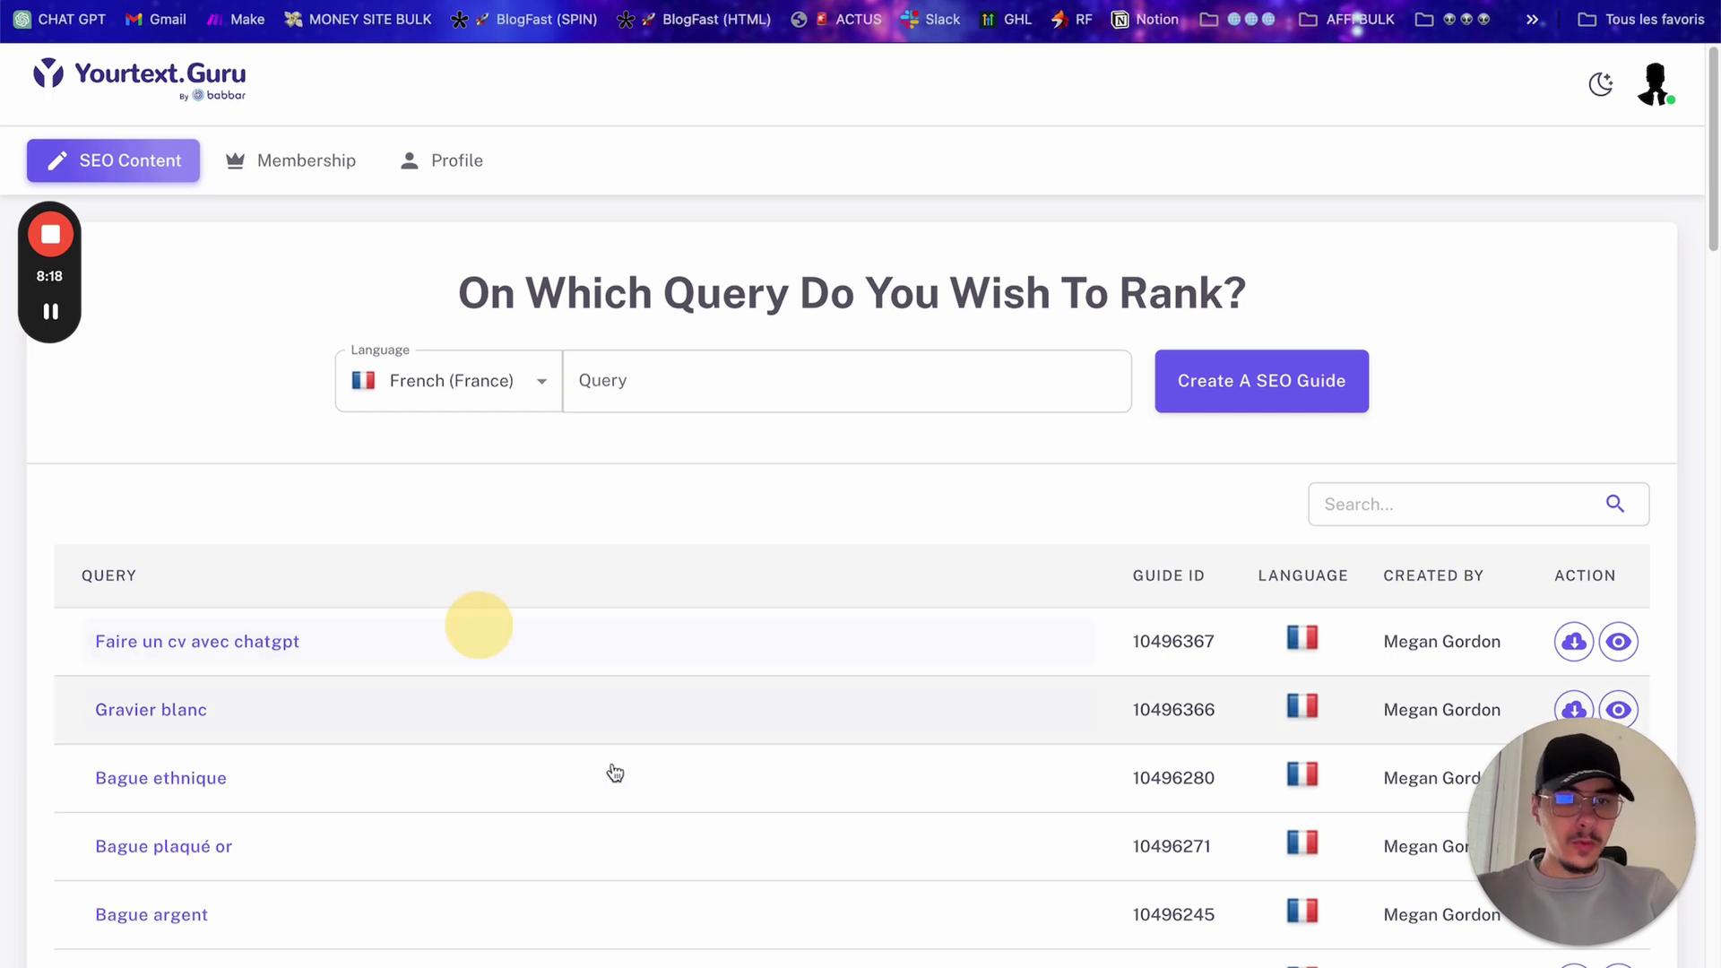
pyautogui.click(1578, 644)
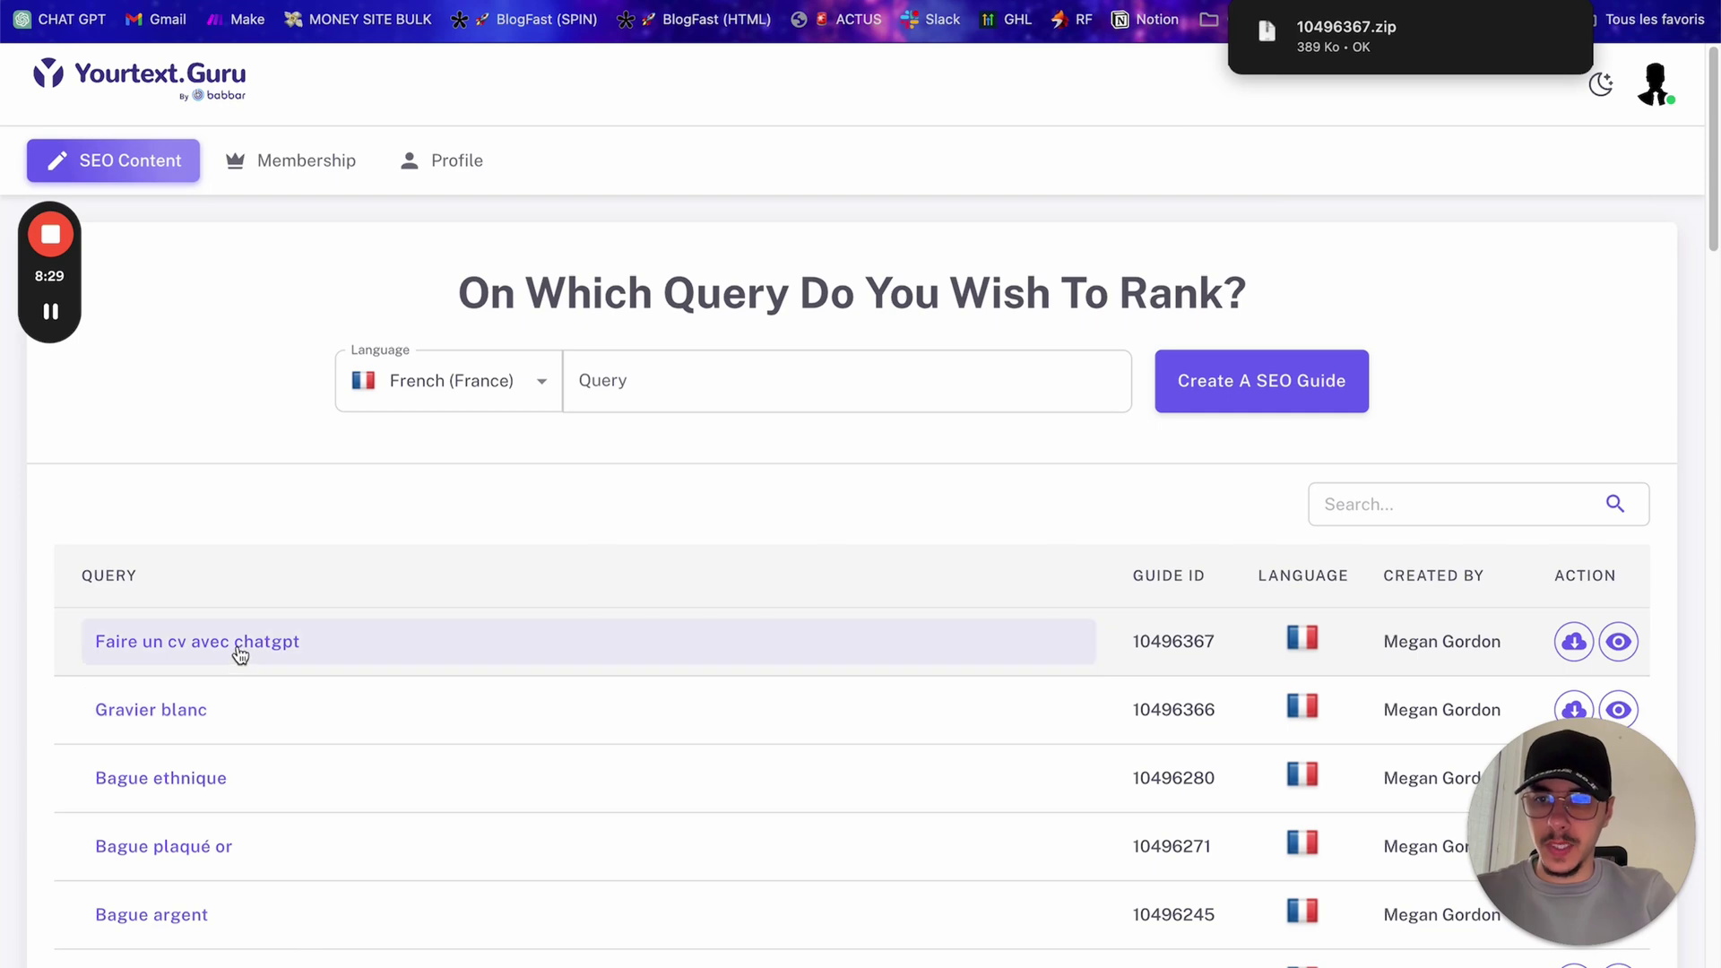
# Step: Open the "Faire un cv avec chatgpt" guide and examine its term optimization chart and content editor
pyautogui.click(240, 656)
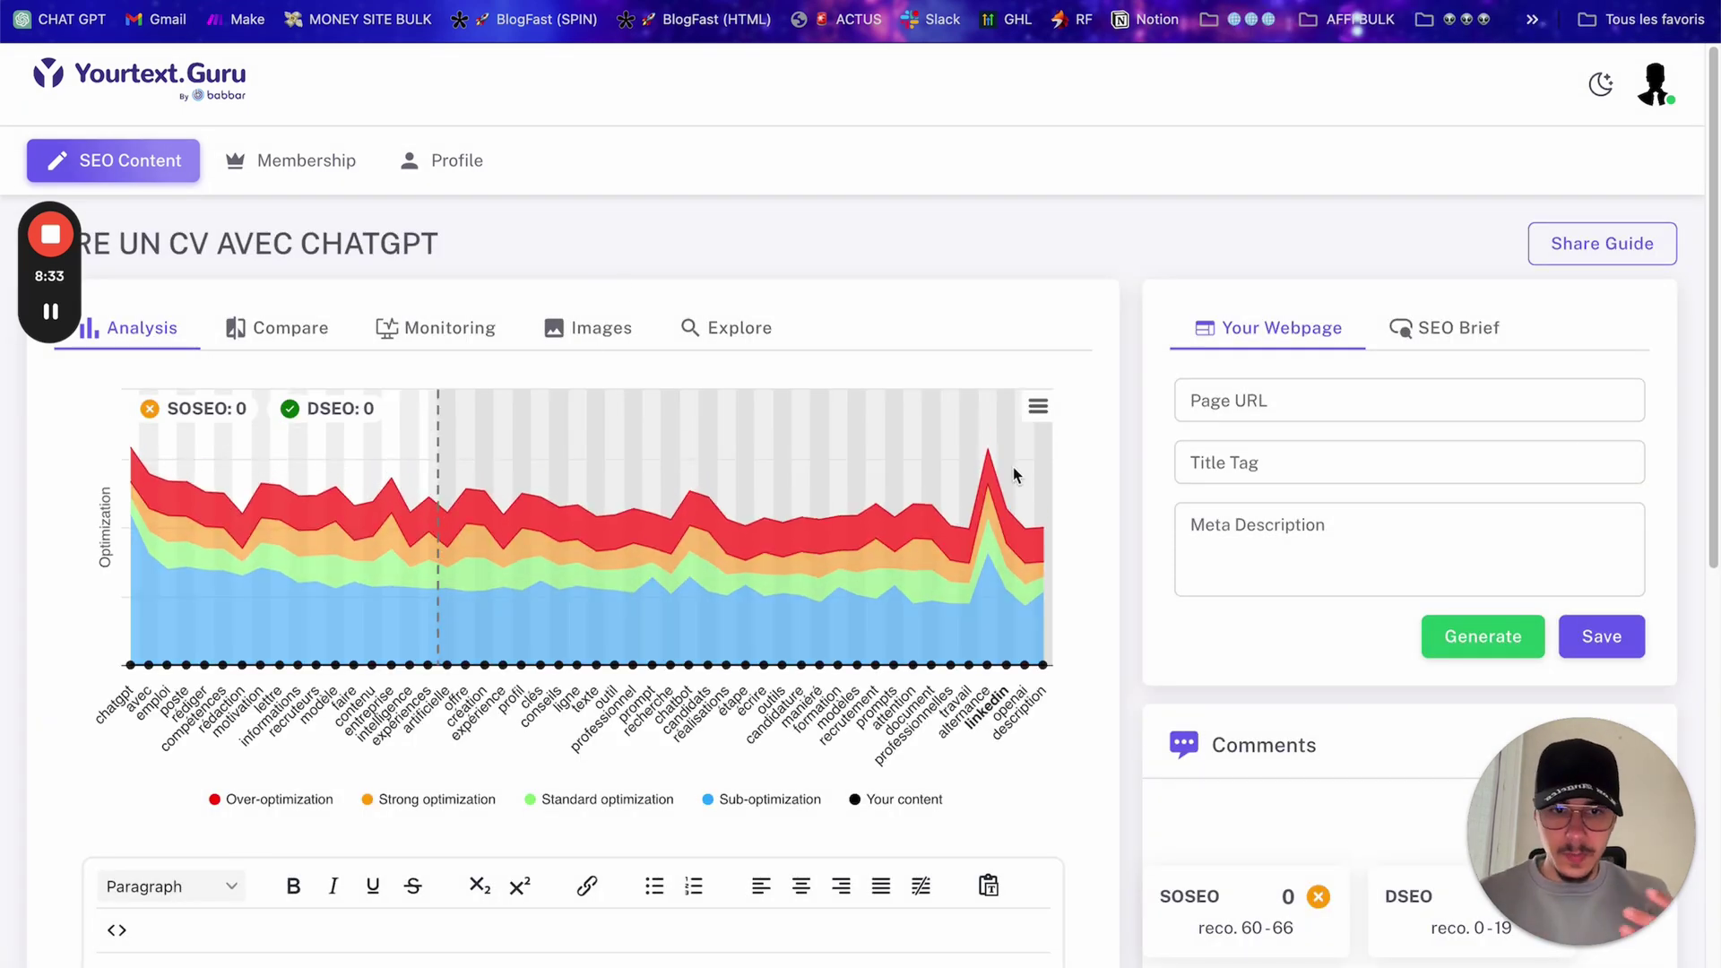
pyautogui.scroll(-5, 1013, 466)
pyautogui.scroll(3, 989, 500)
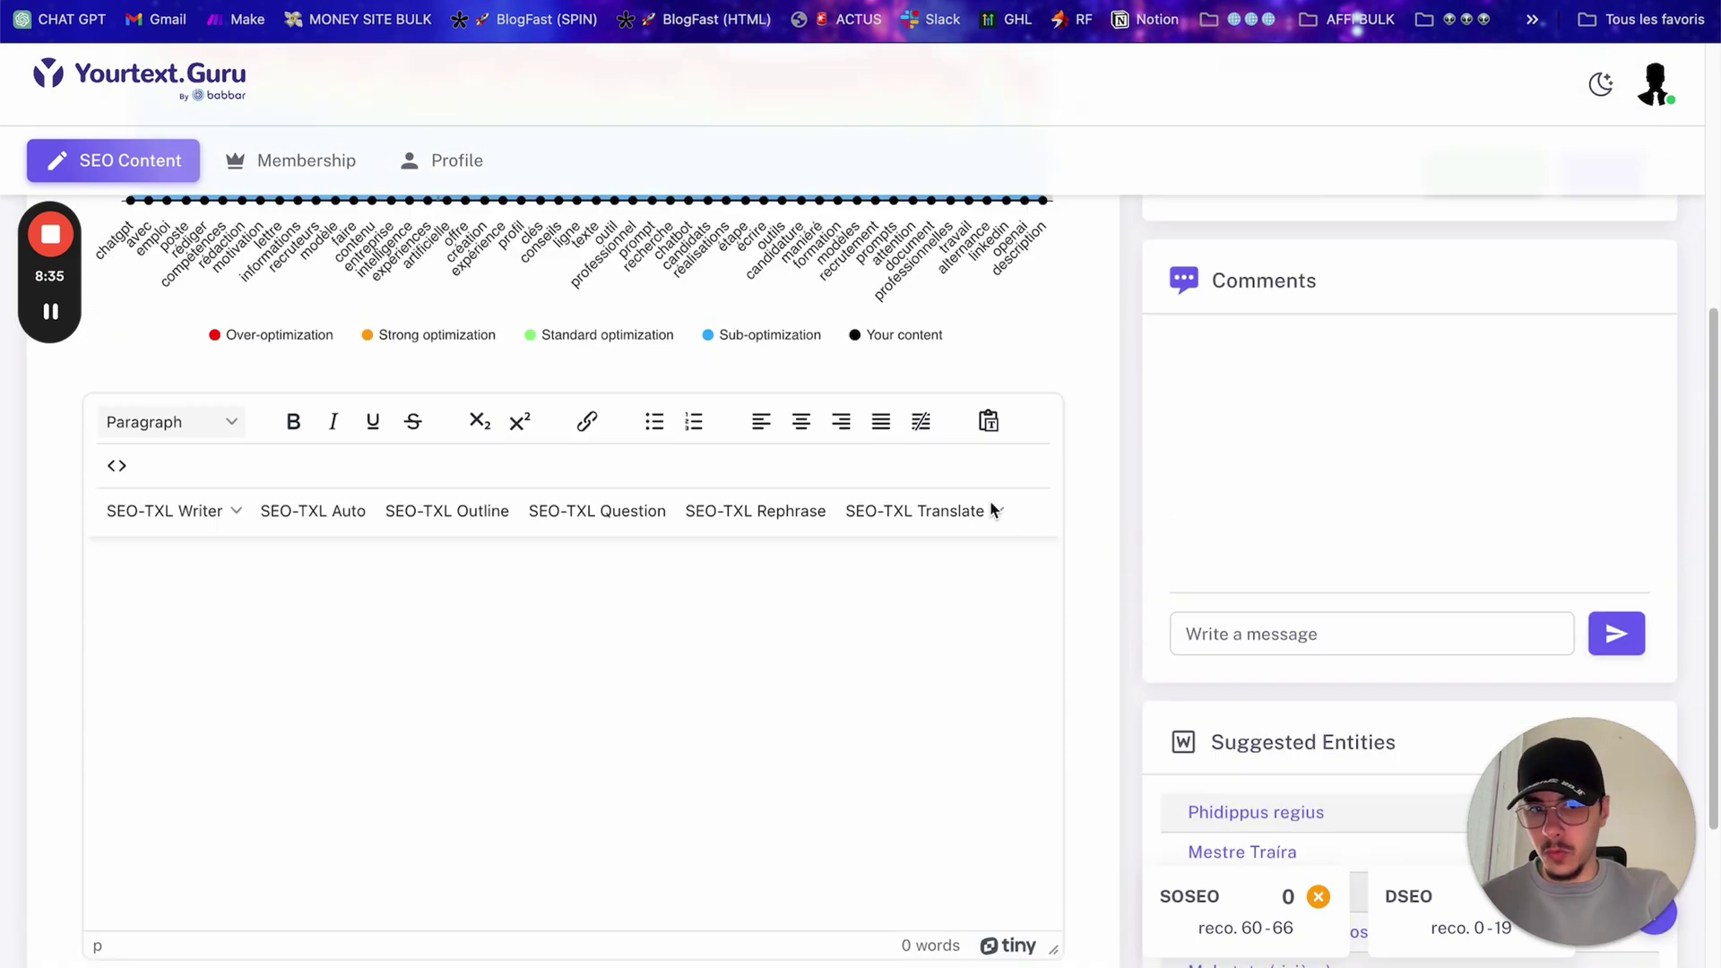
pyautogui.scroll(3, 837, 568)
pyautogui.scroll(-1, 837, 570)
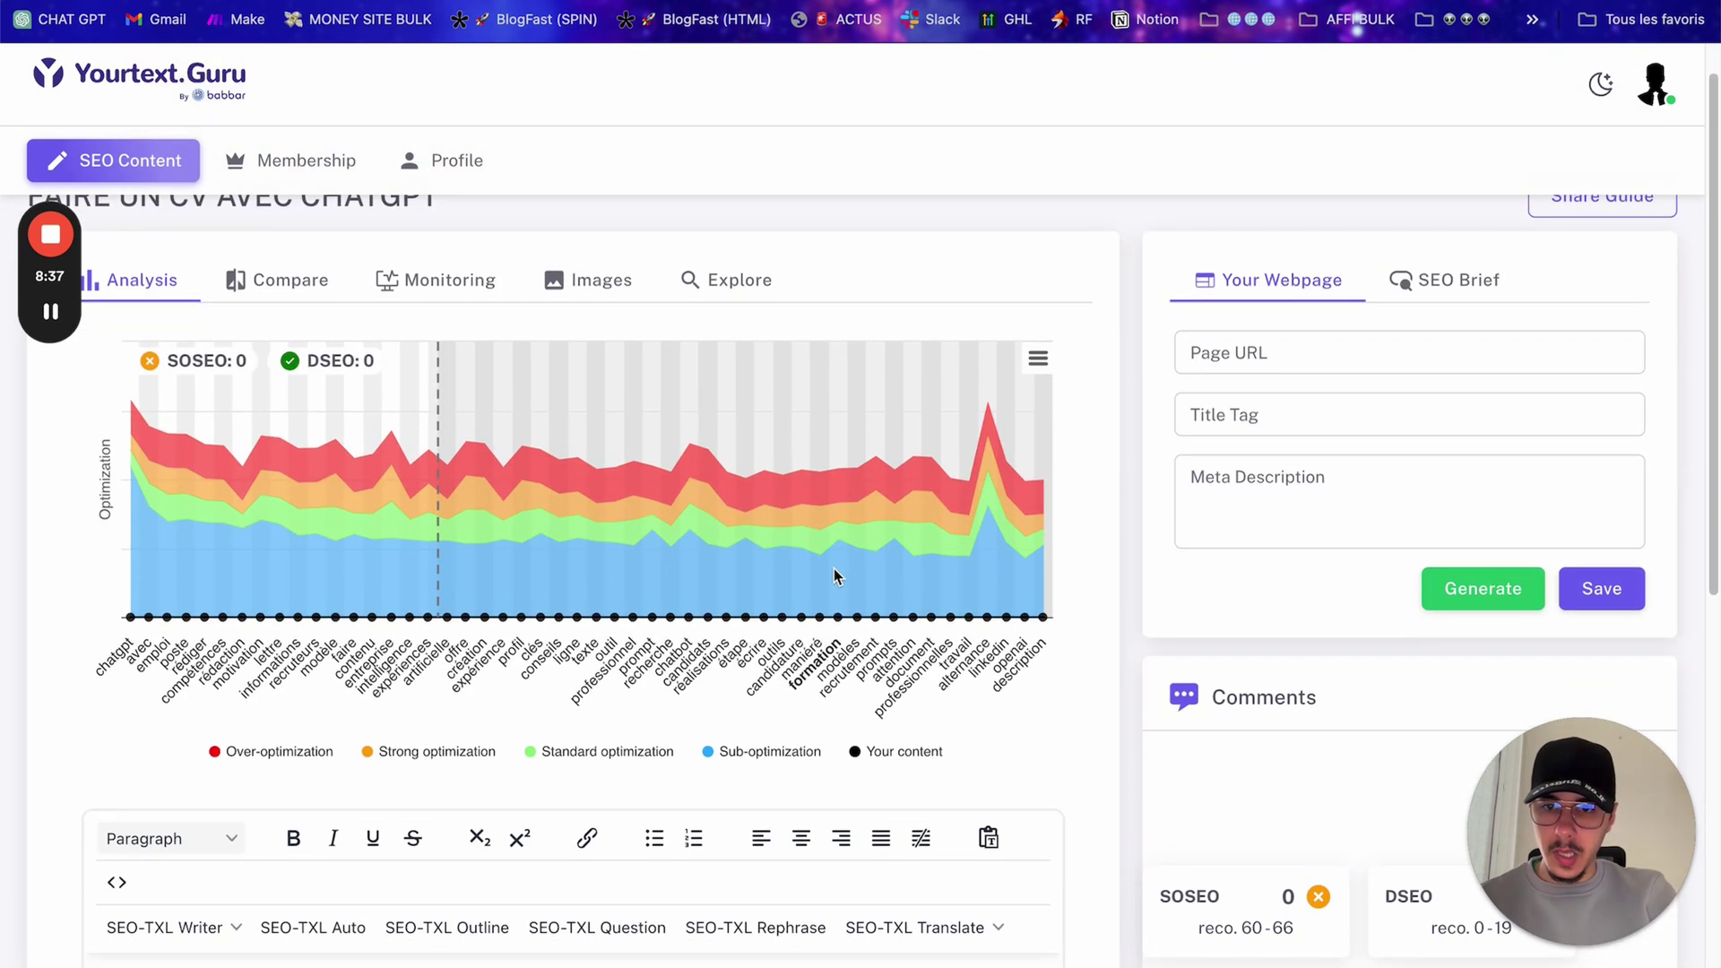
pyautogui.scroll(-2, 825, 581)
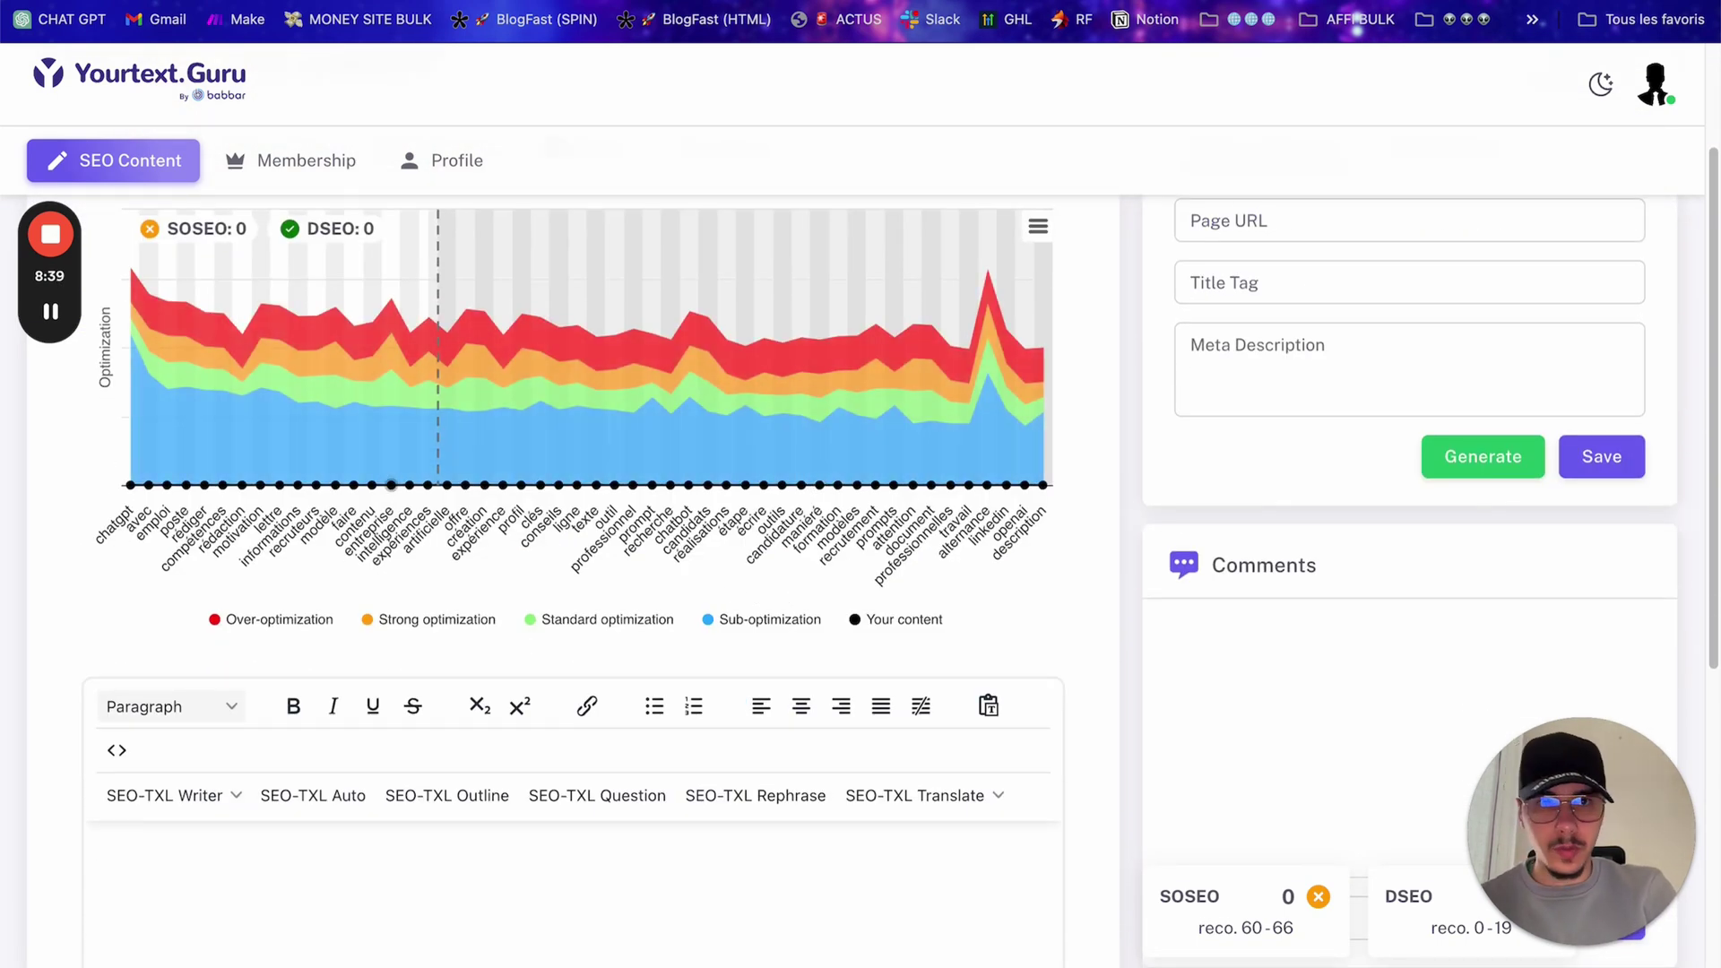
pyautogui.scroll(5, 173, 571)
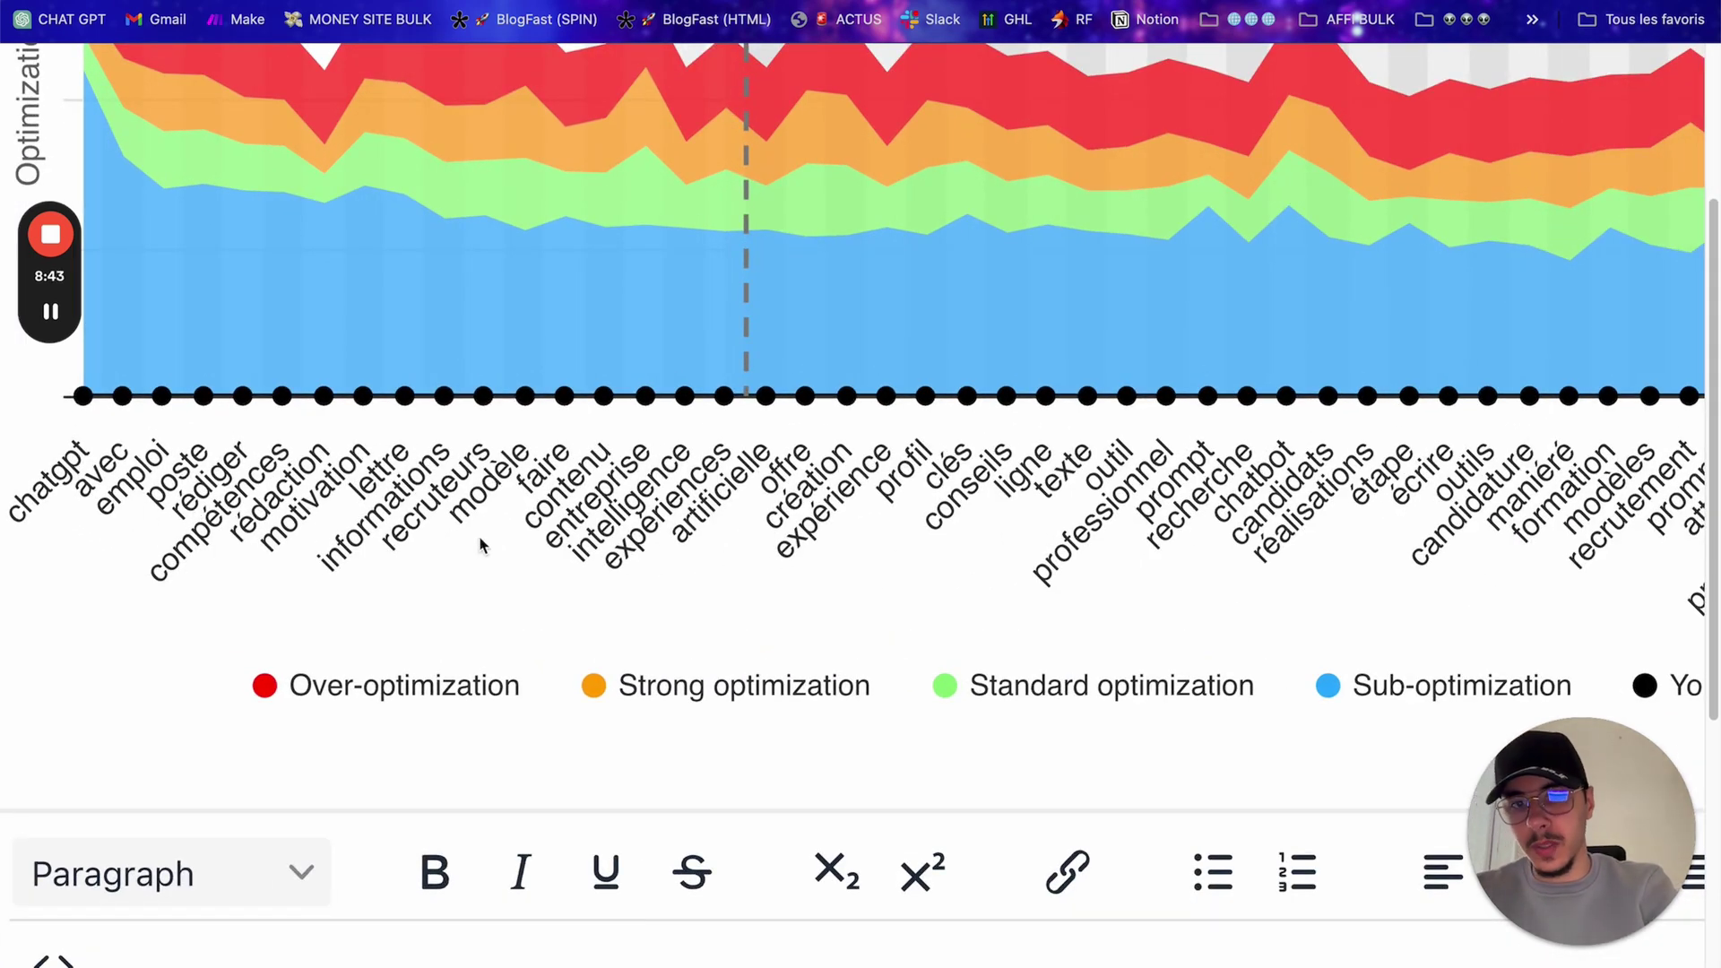
pyautogui.scroll(-5, 481, 545)
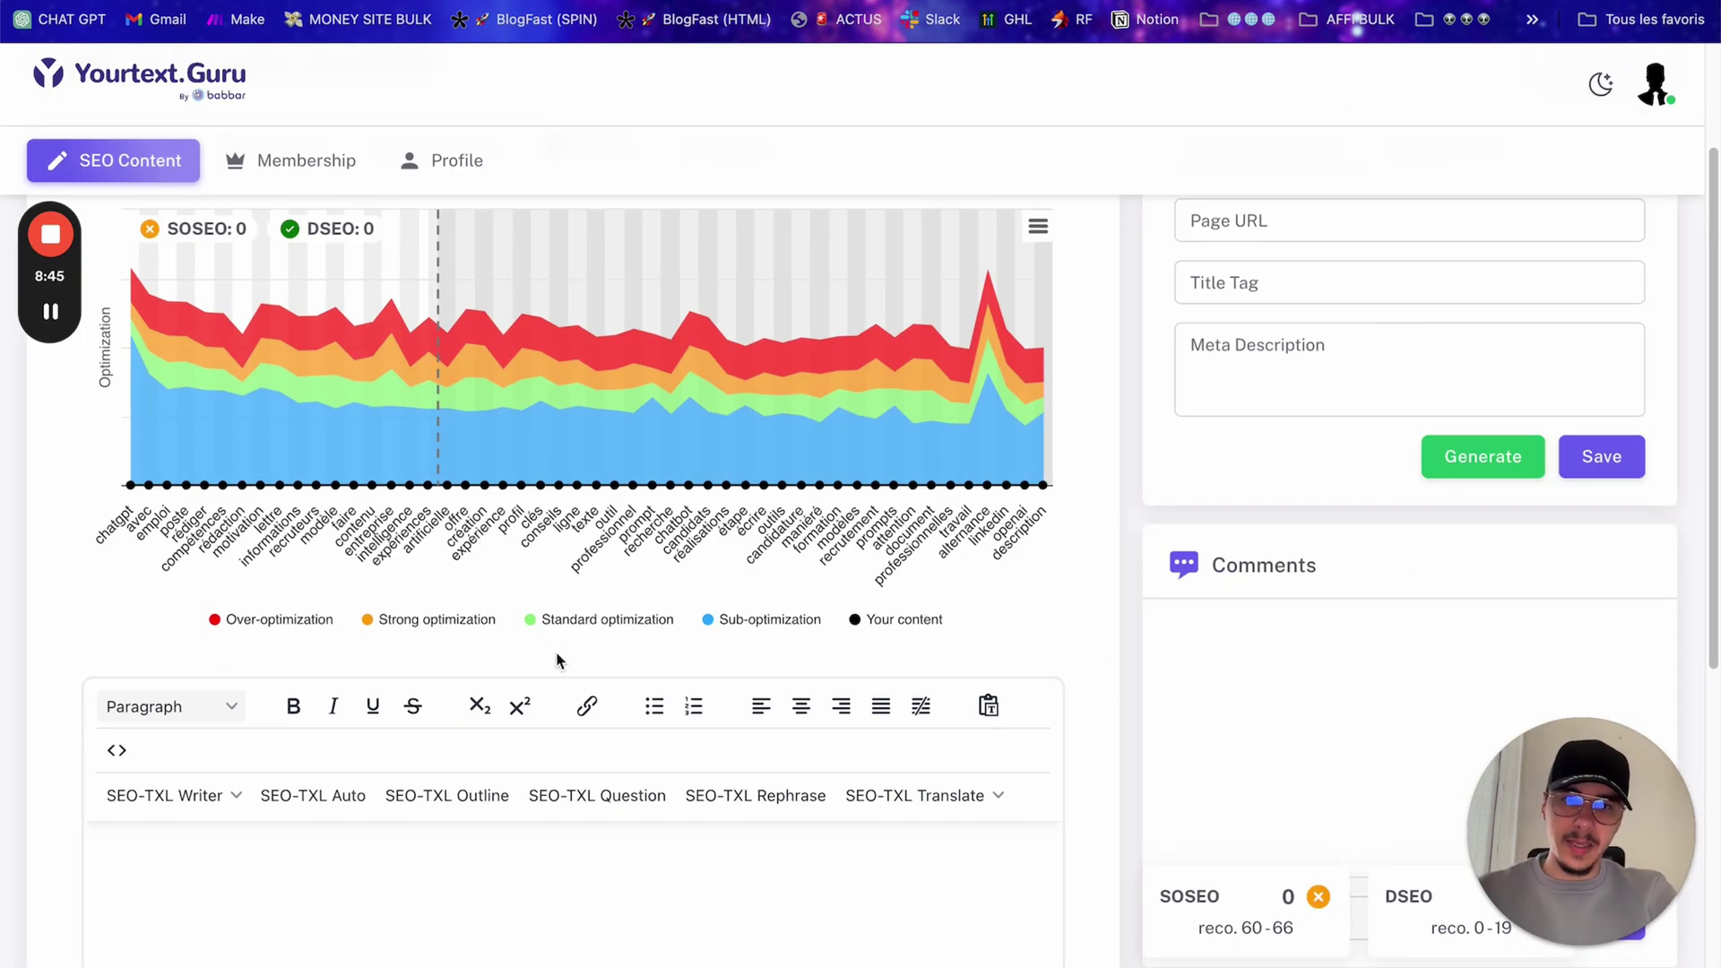
pyautogui.scroll(2, 556, 660)
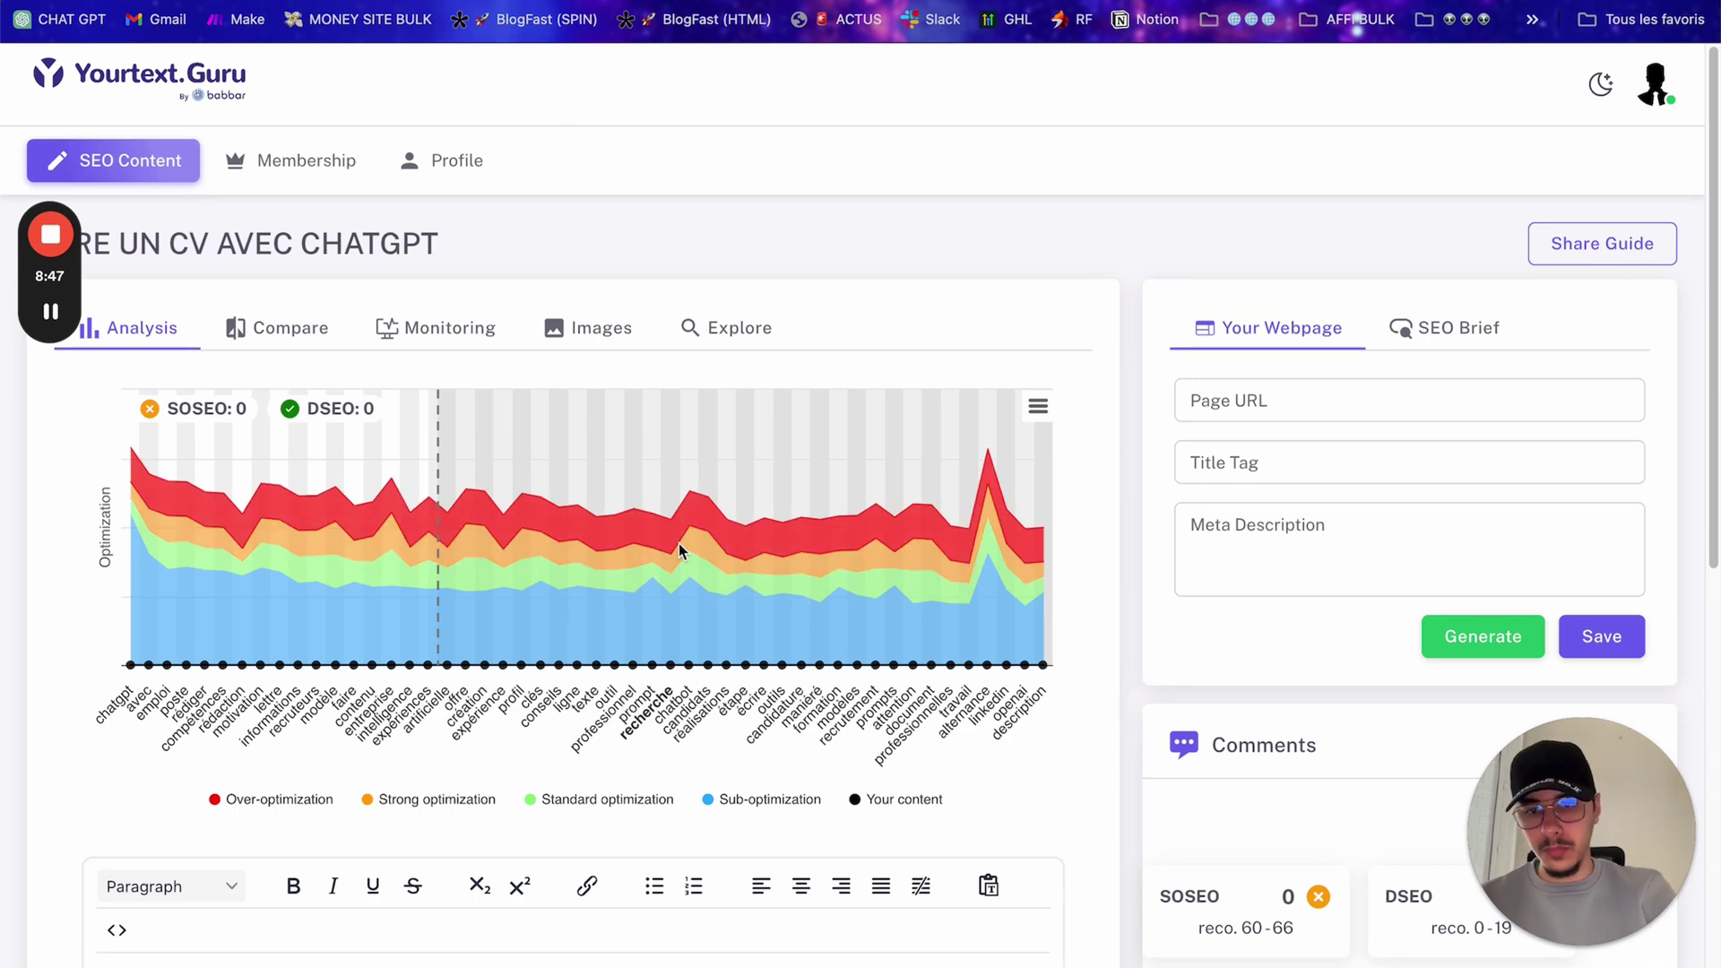
pyautogui.scroll(-2, 936, 319)
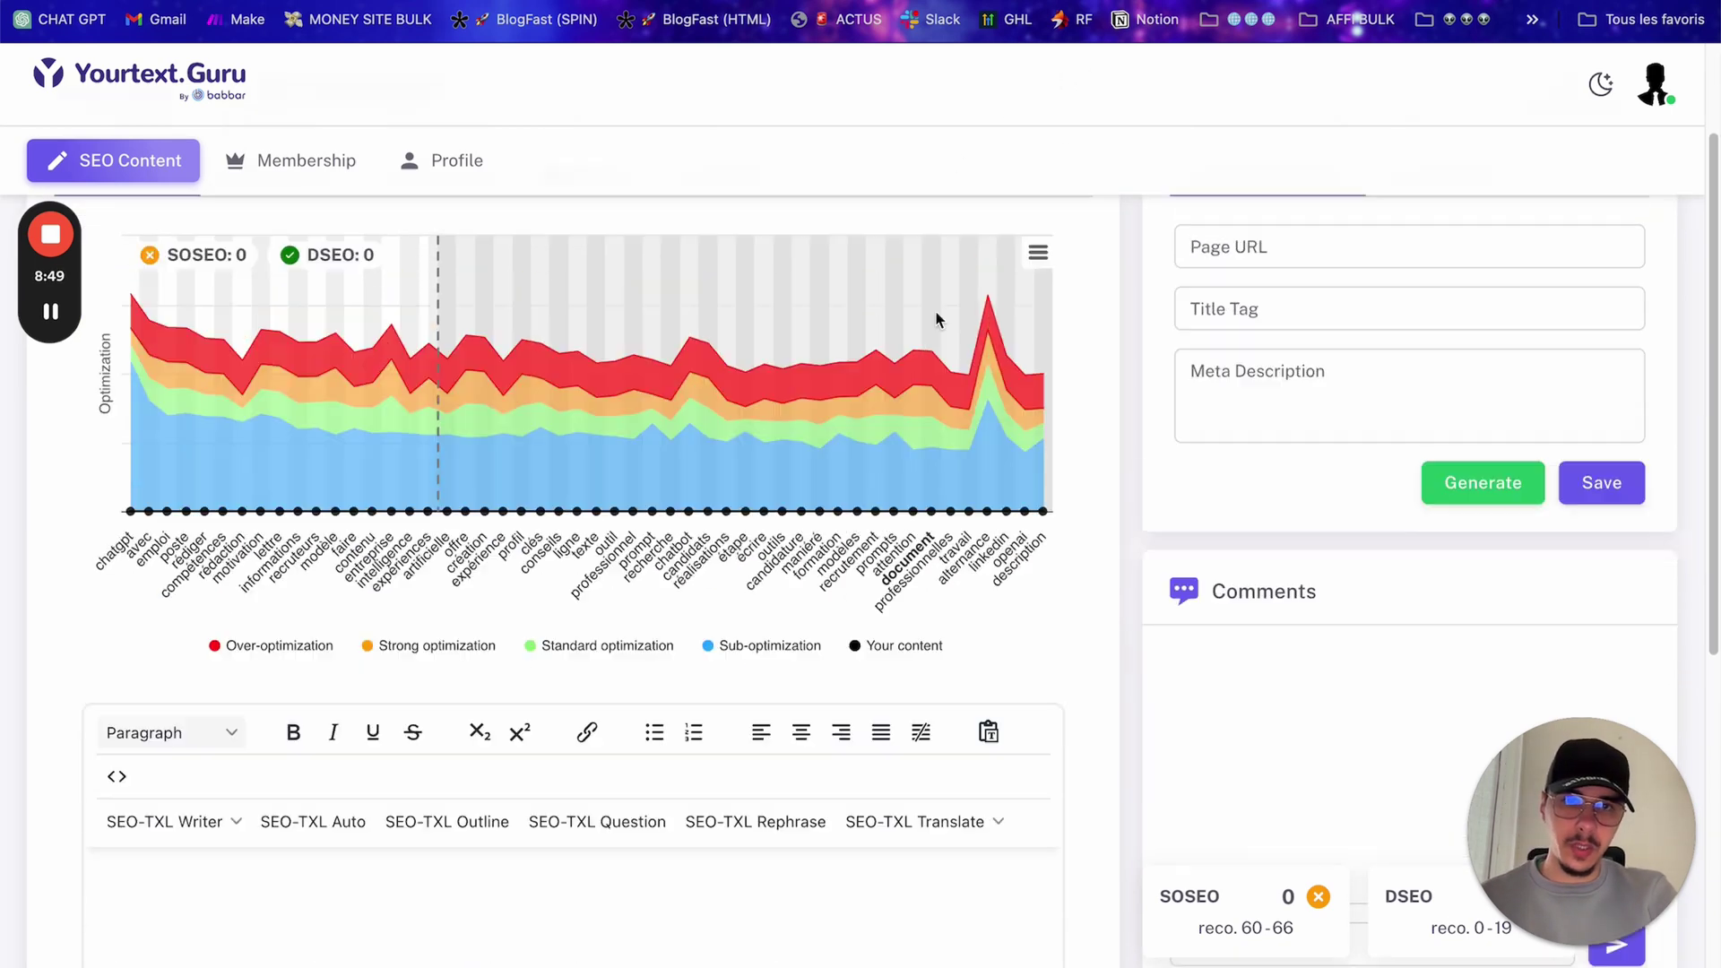
pyautogui.scroll(2, 936, 319)
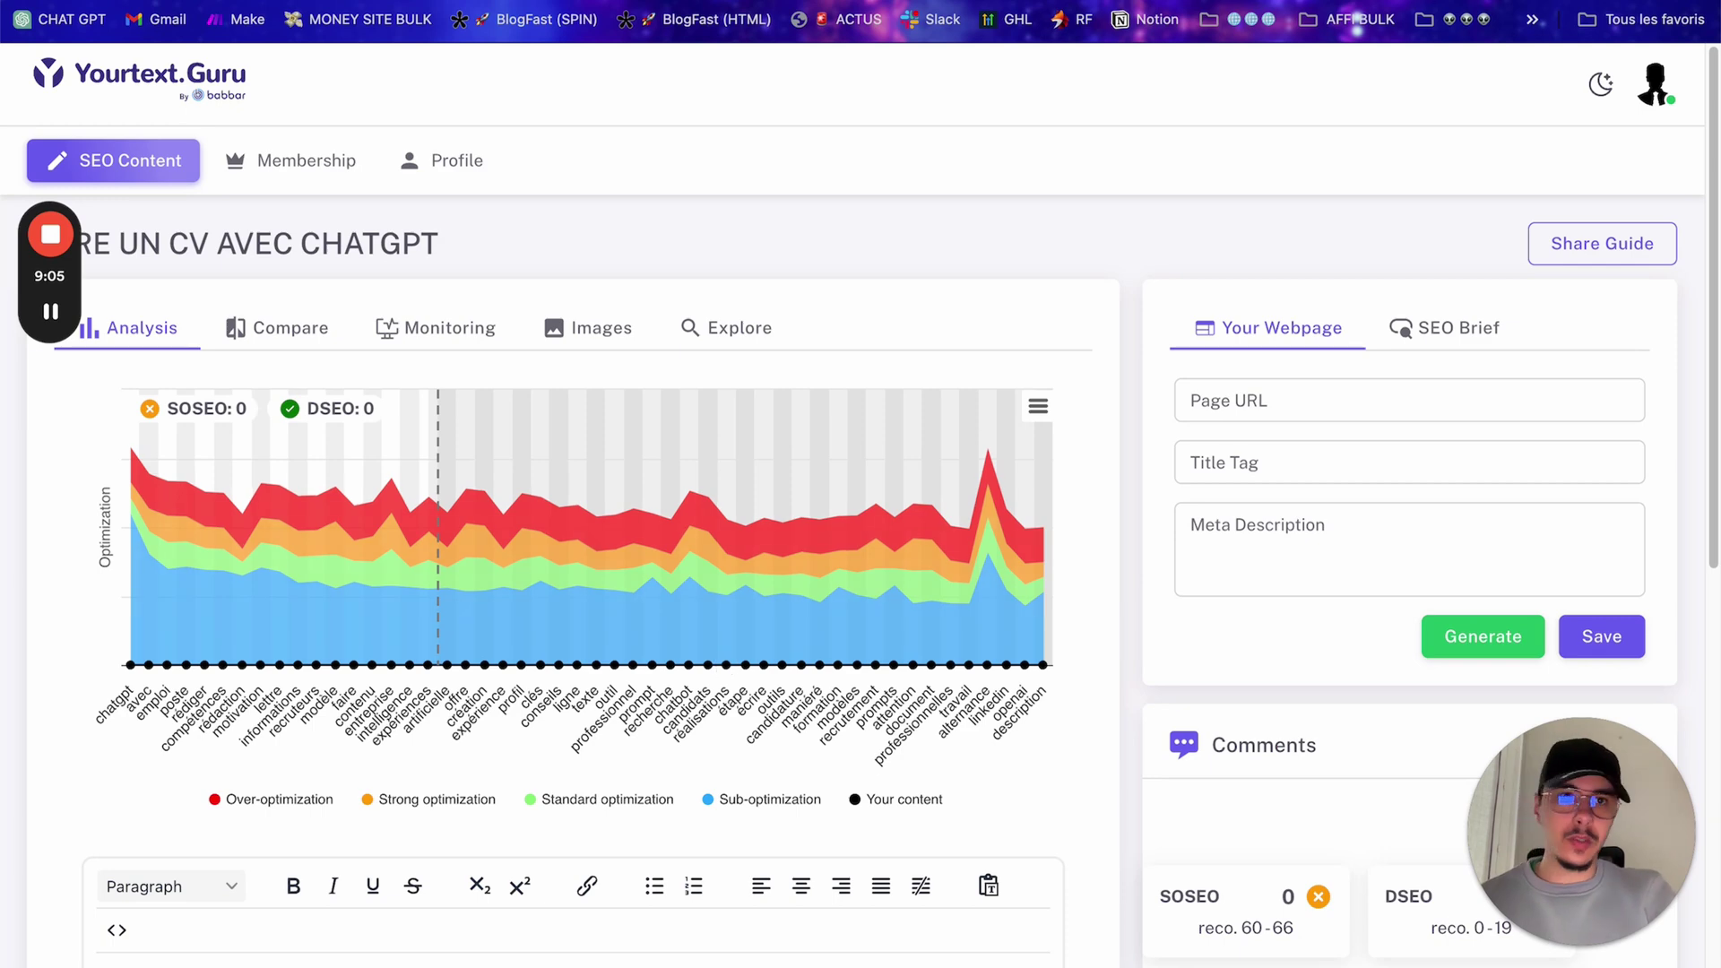
# Step: Open the downloaded guide's folder in Finder and open its keyword text file 10496367.txt
pyautogui.hotkey('ctrl', 'Tab')
pyautogui.hotkey('ctrl', 'shift', 'Tab')
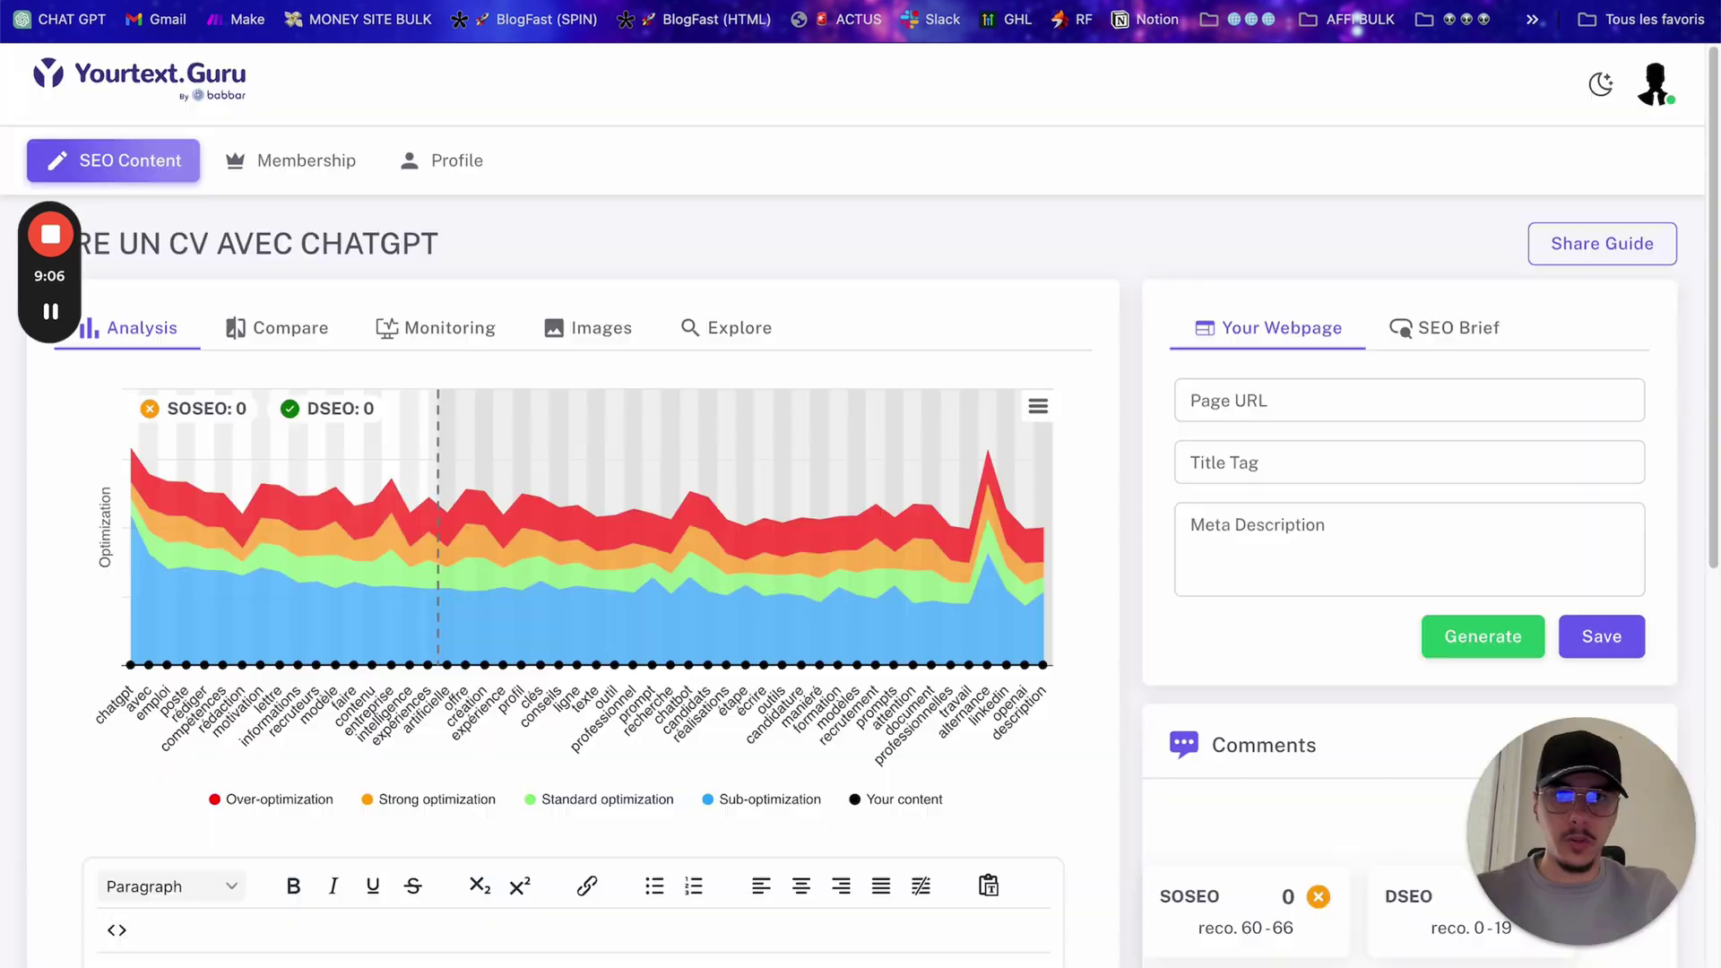
pyautogui.click(1506, 3)
pyautogui.click(1385, 90)
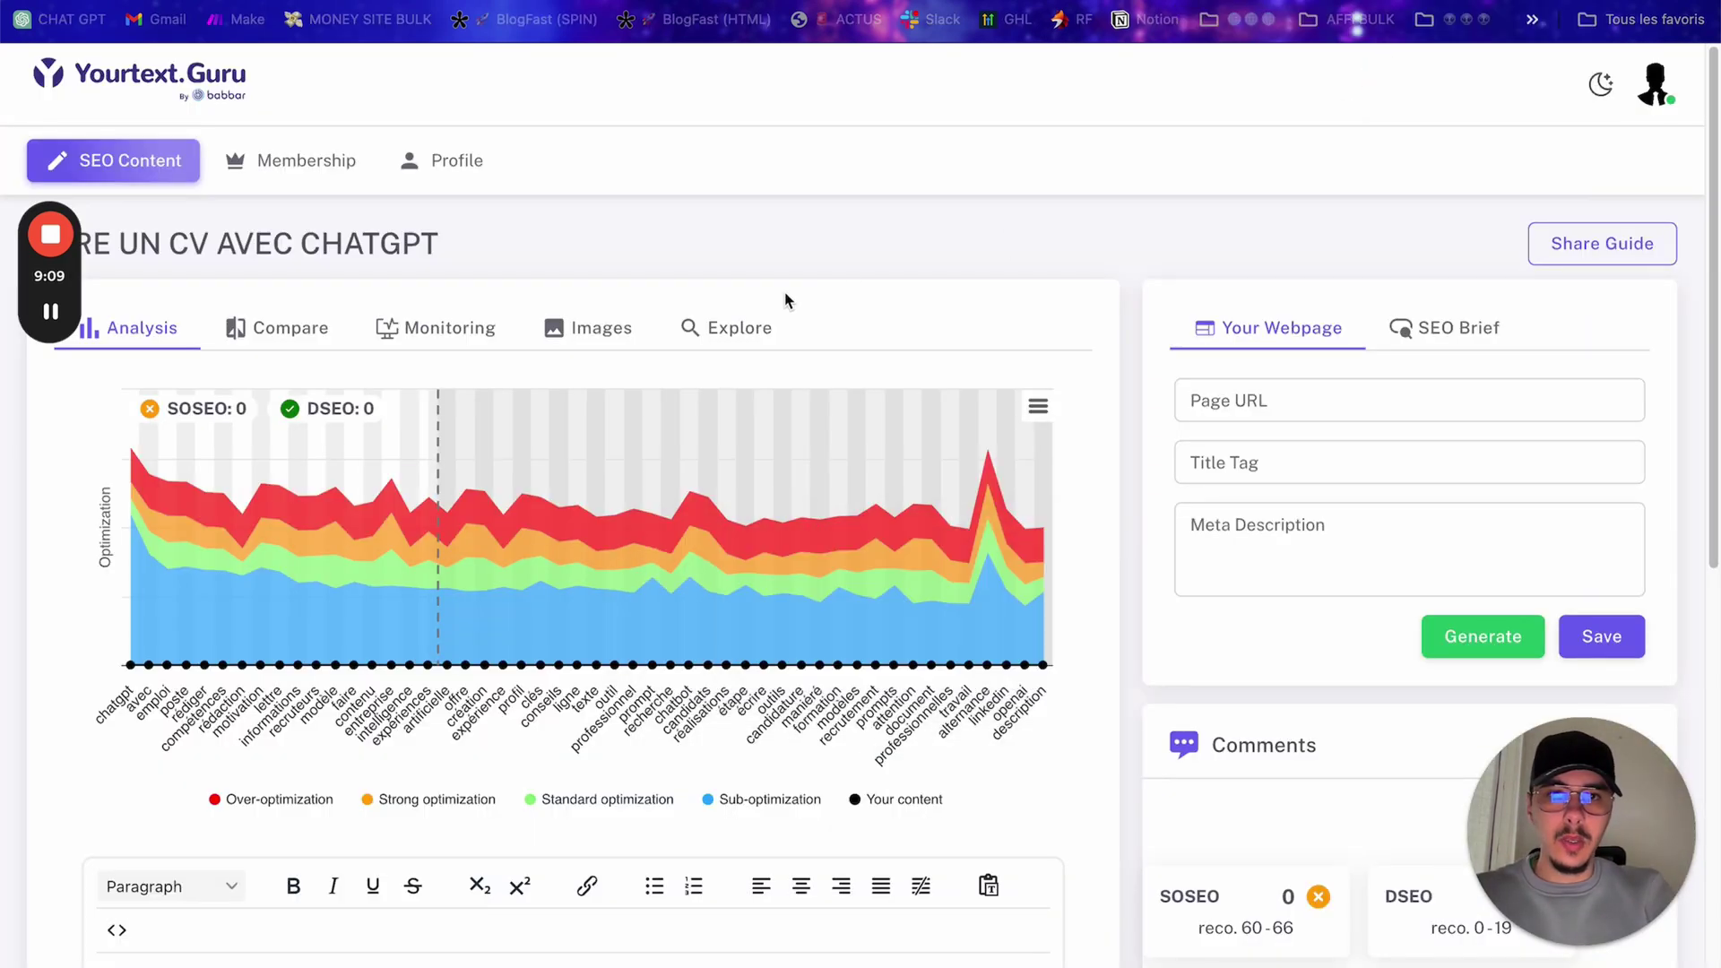
pyautogui.doubleClick(352, 150)
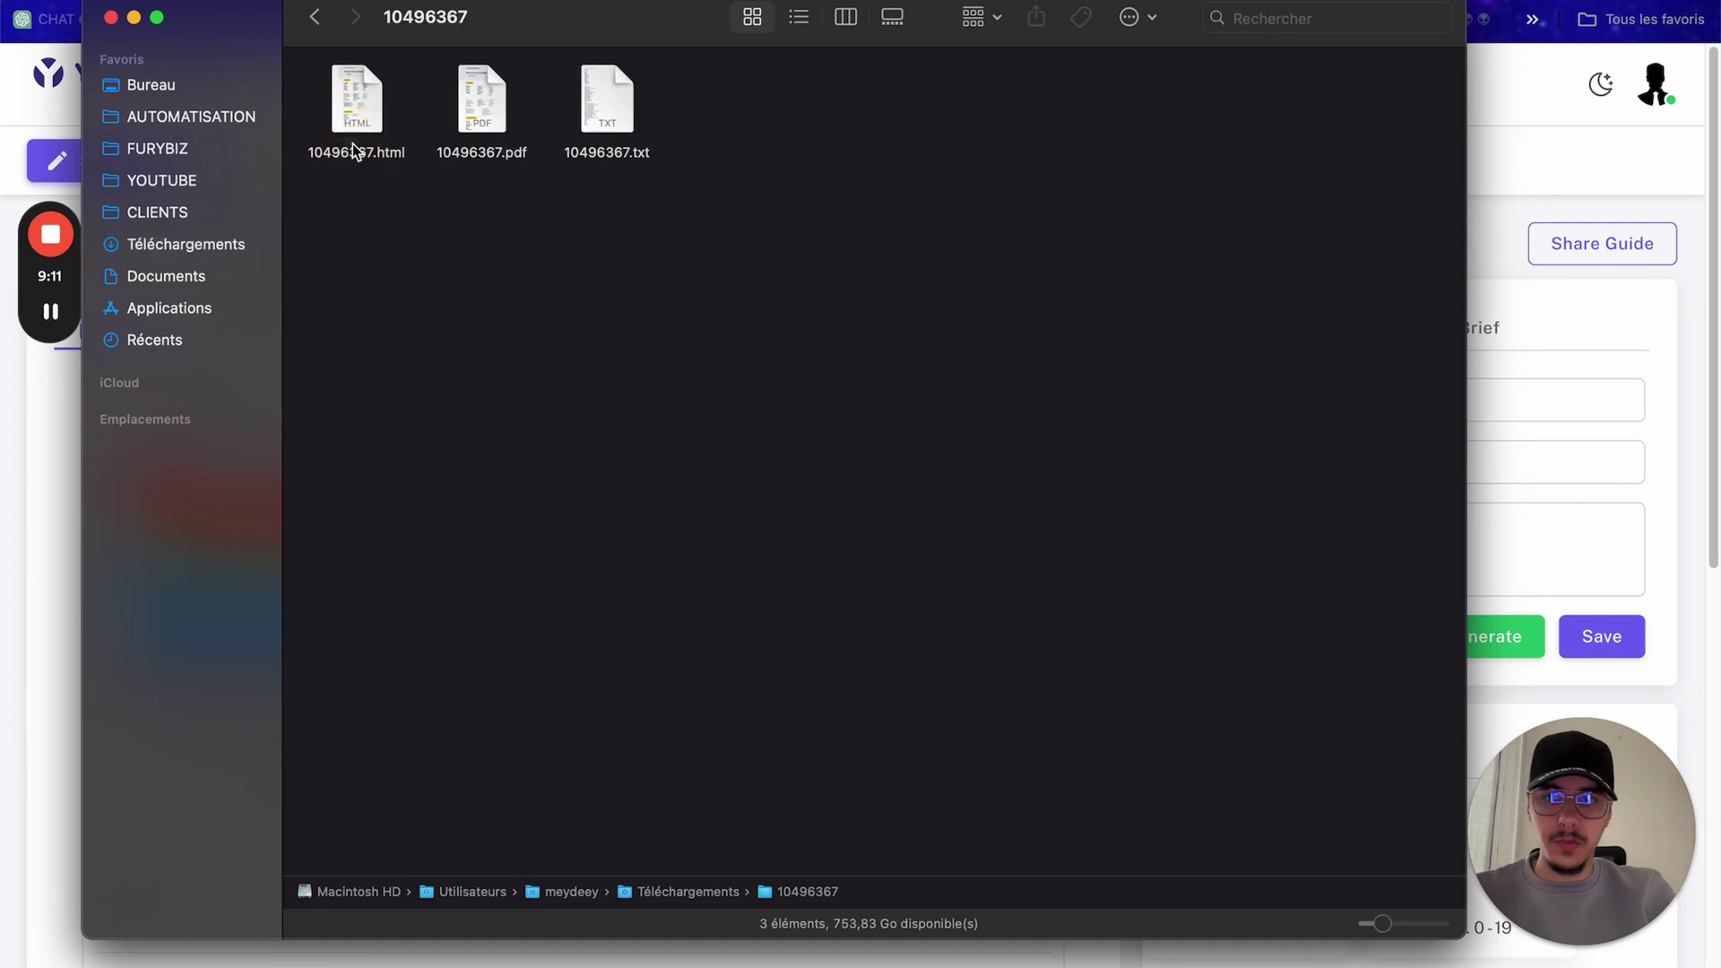
pyautogui.click(625, 107)
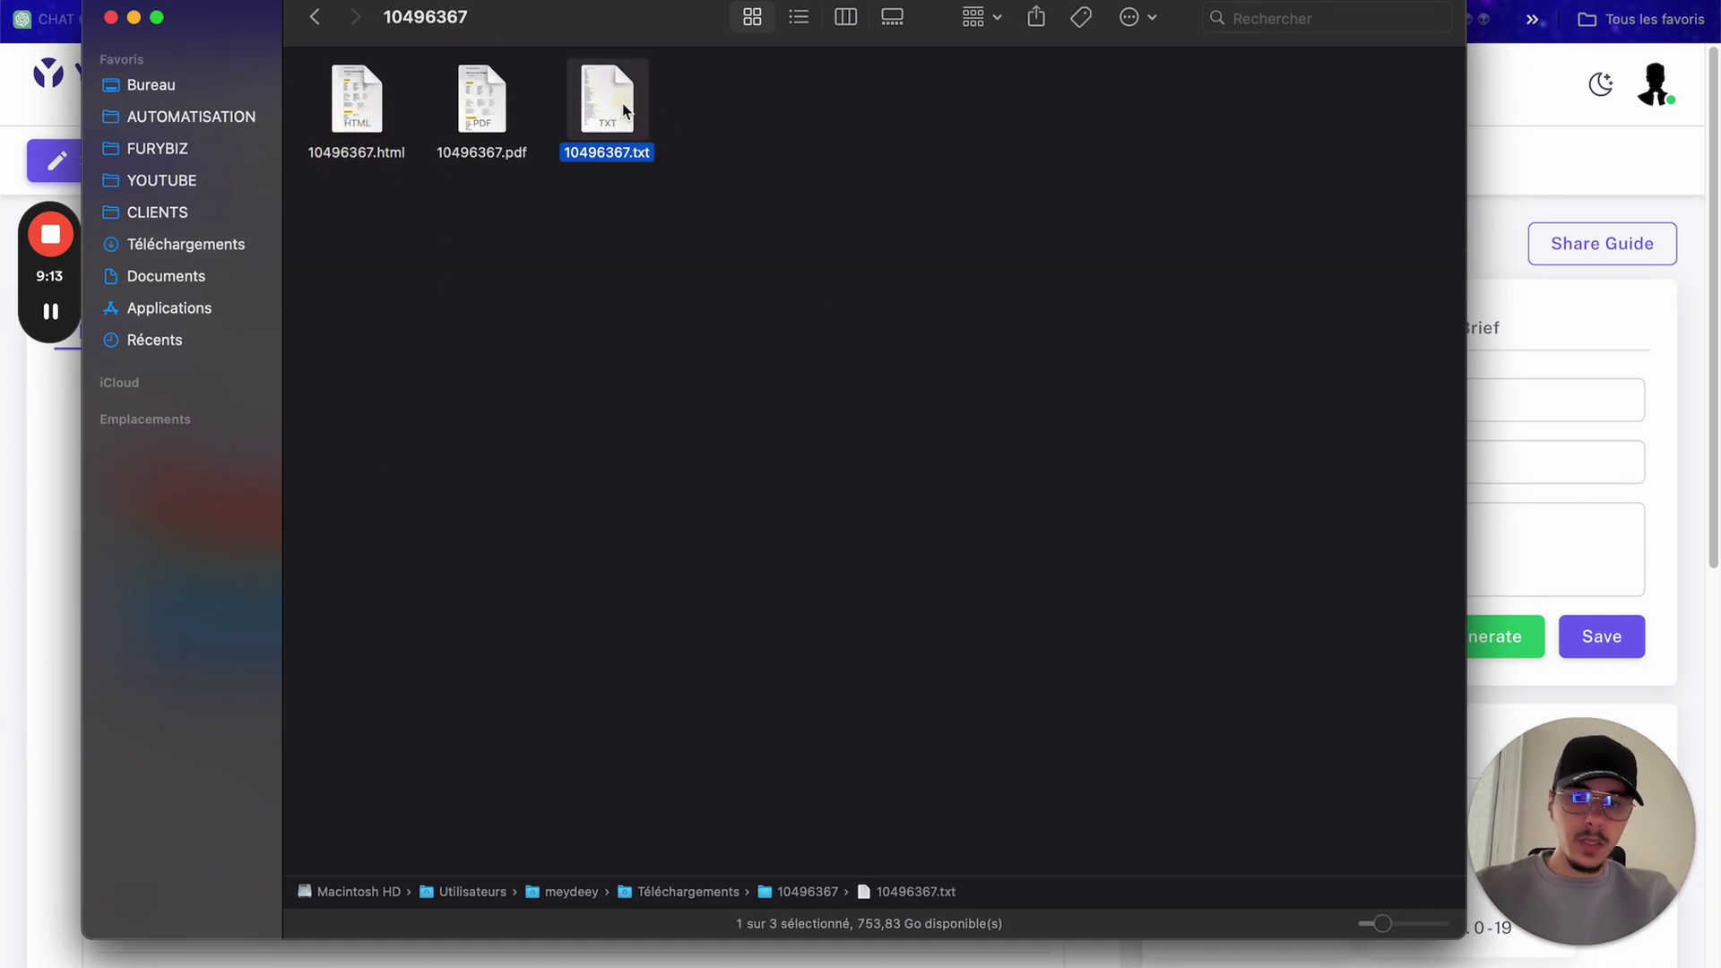
pyautogui.click(621, 100)
pyautogui.click(621, 100)
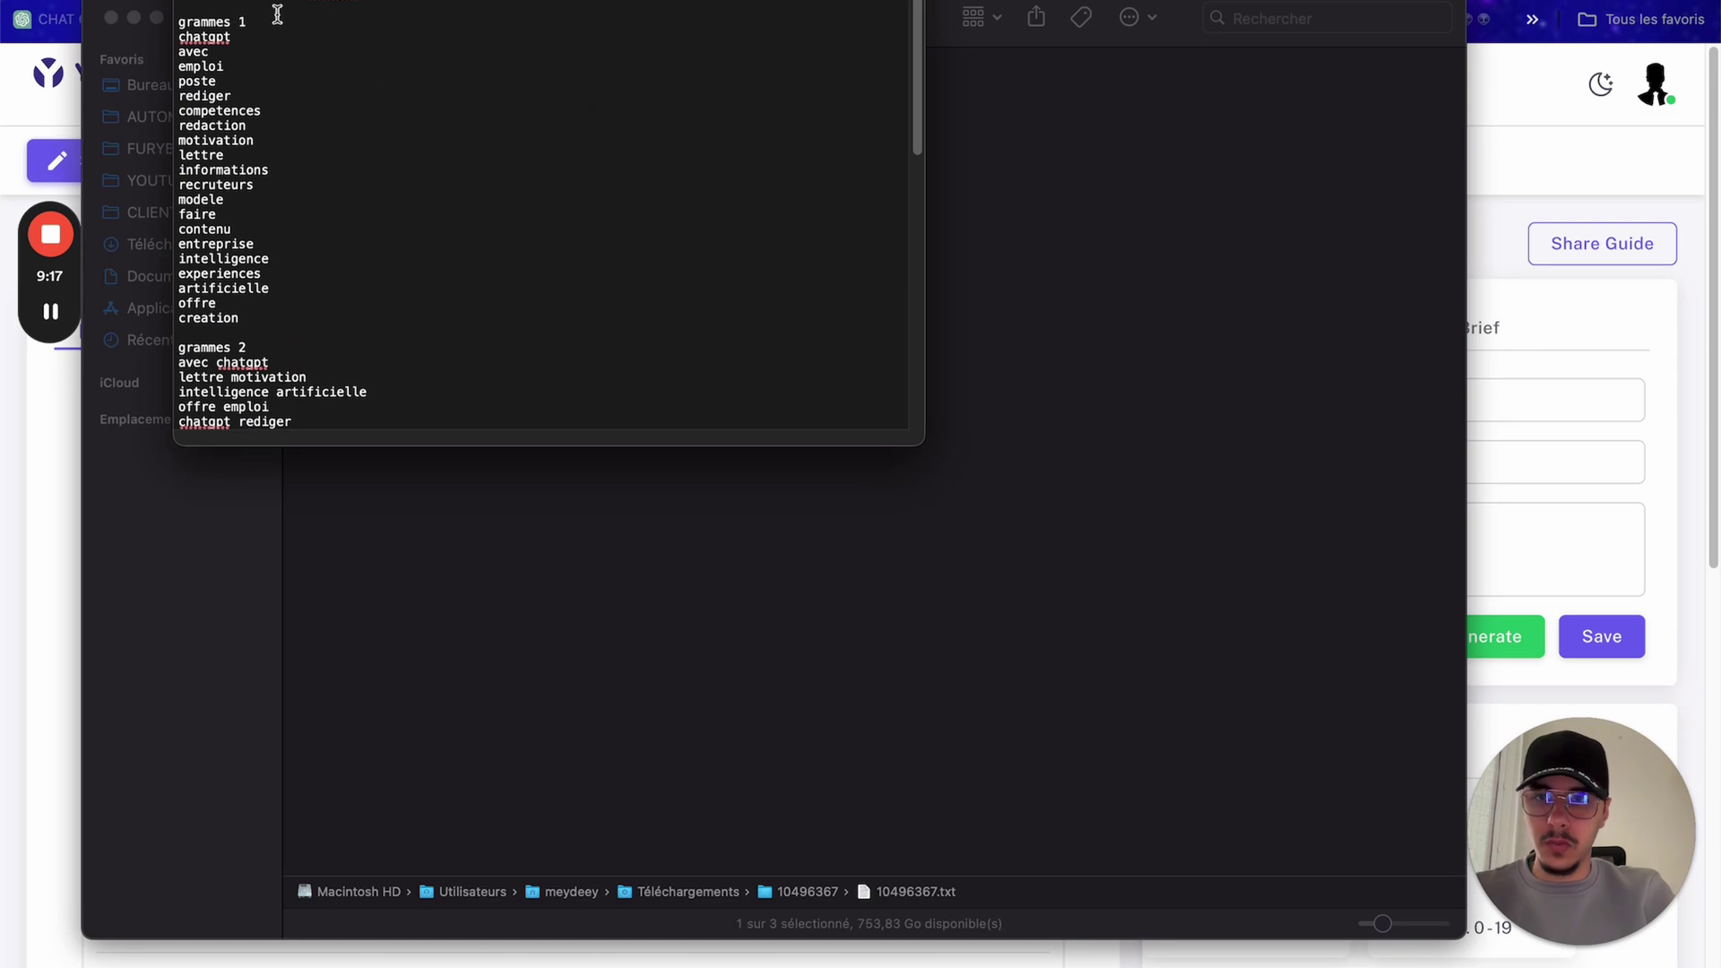
# Step: Return to the Yourtext.Guru guide list and bring the 10496367.txt keyword file back on screen
pyautogui.press('super+Tab')
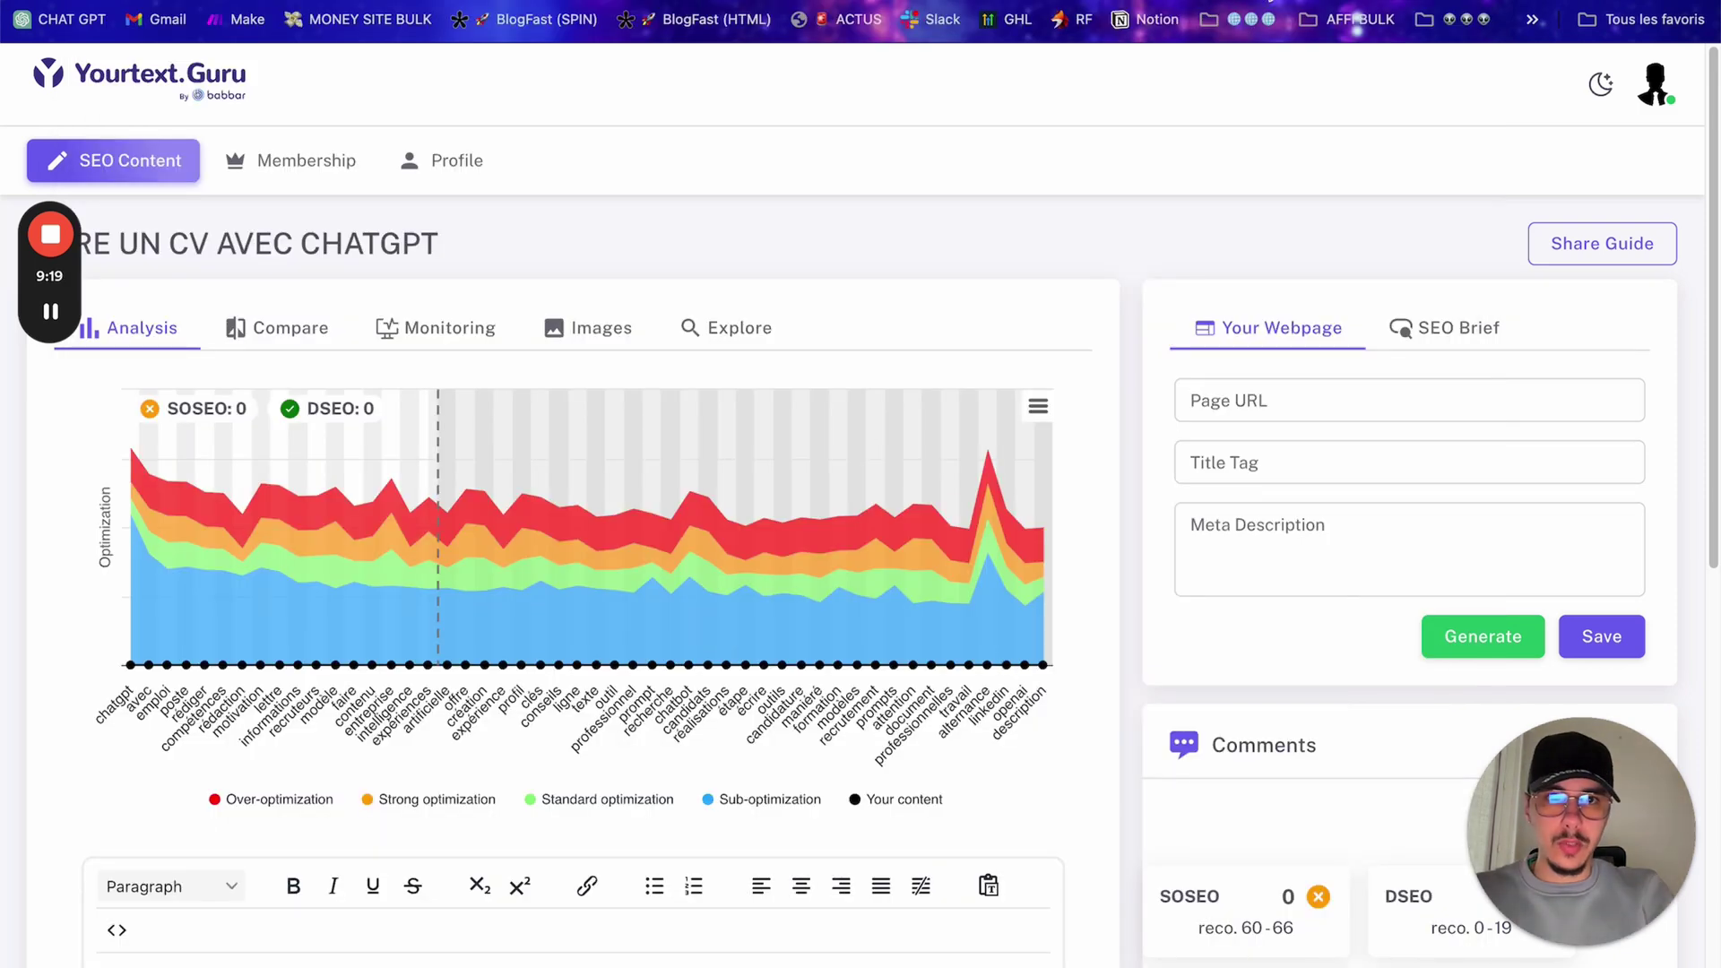
pyautogui.click(173, 103)
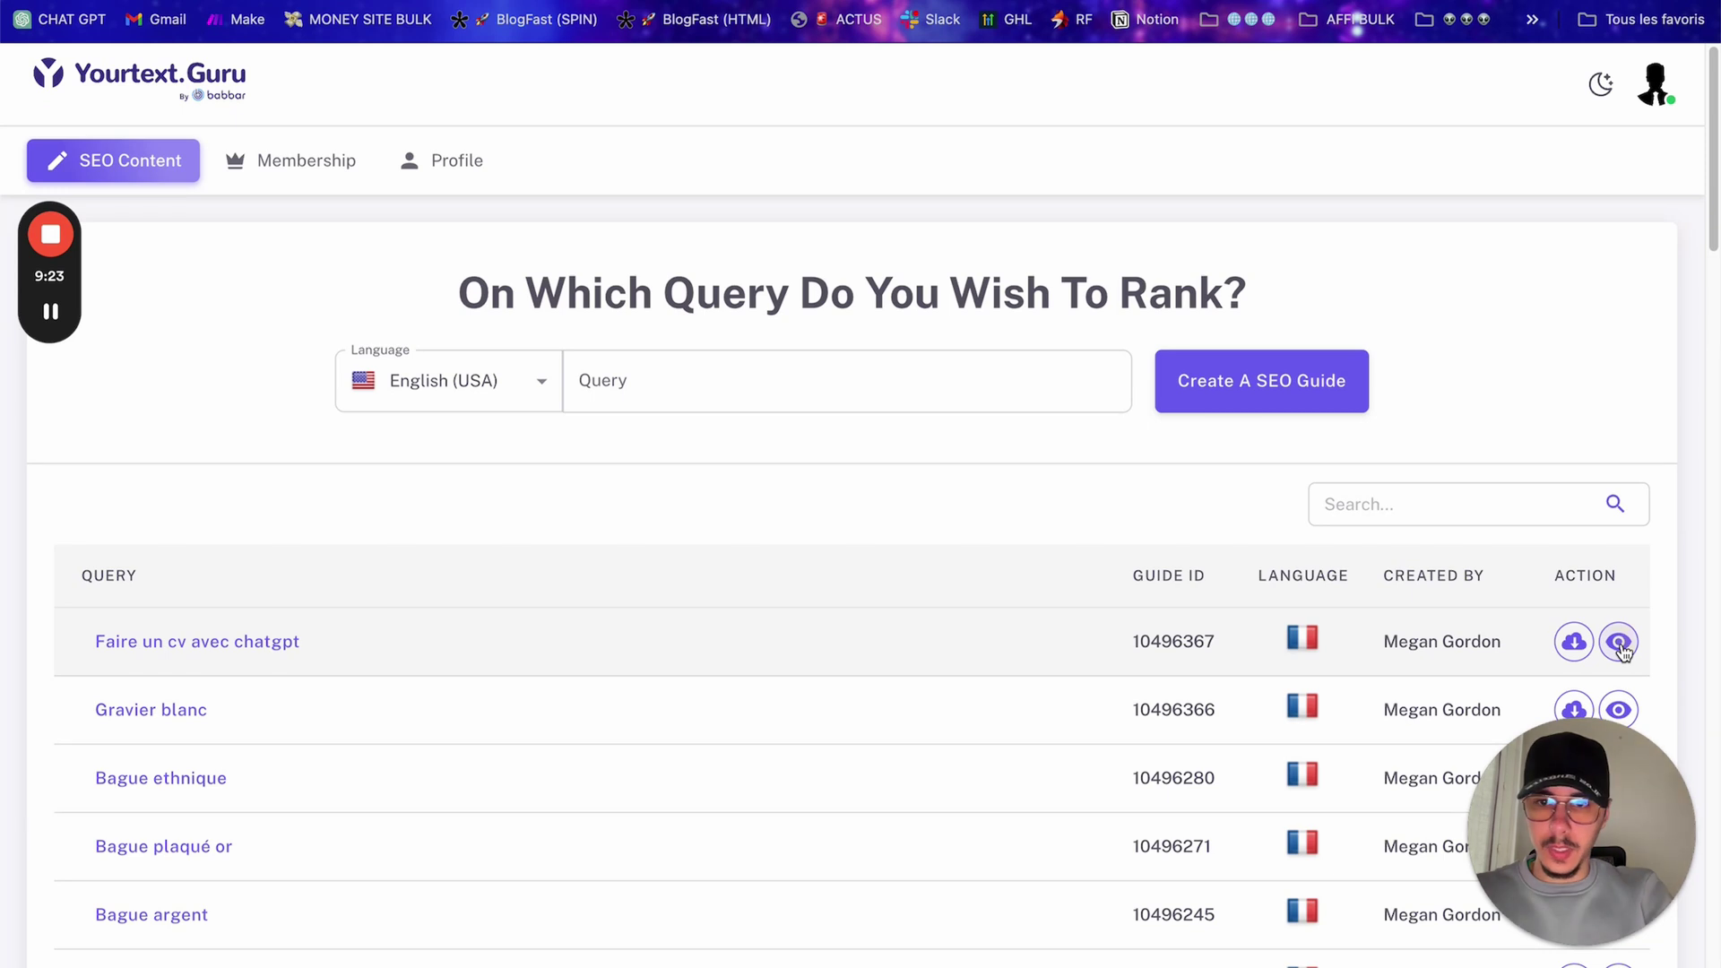
pyautogui.click(1626, 649)
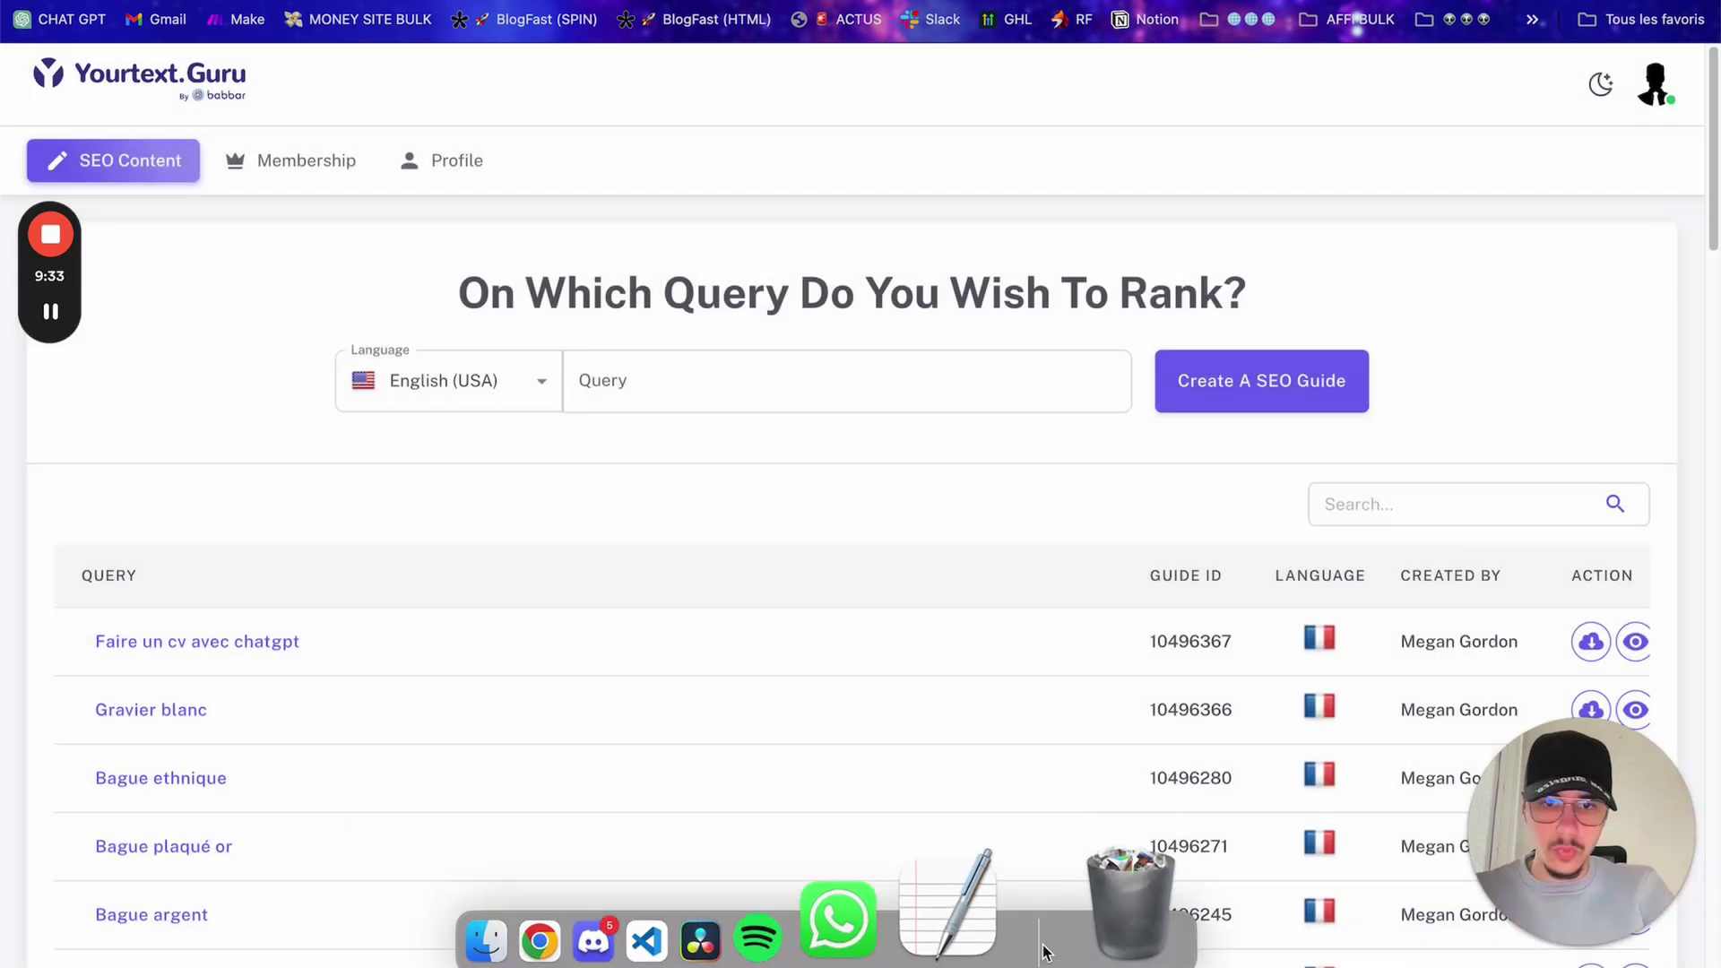
pyautogui.click(991, 924)
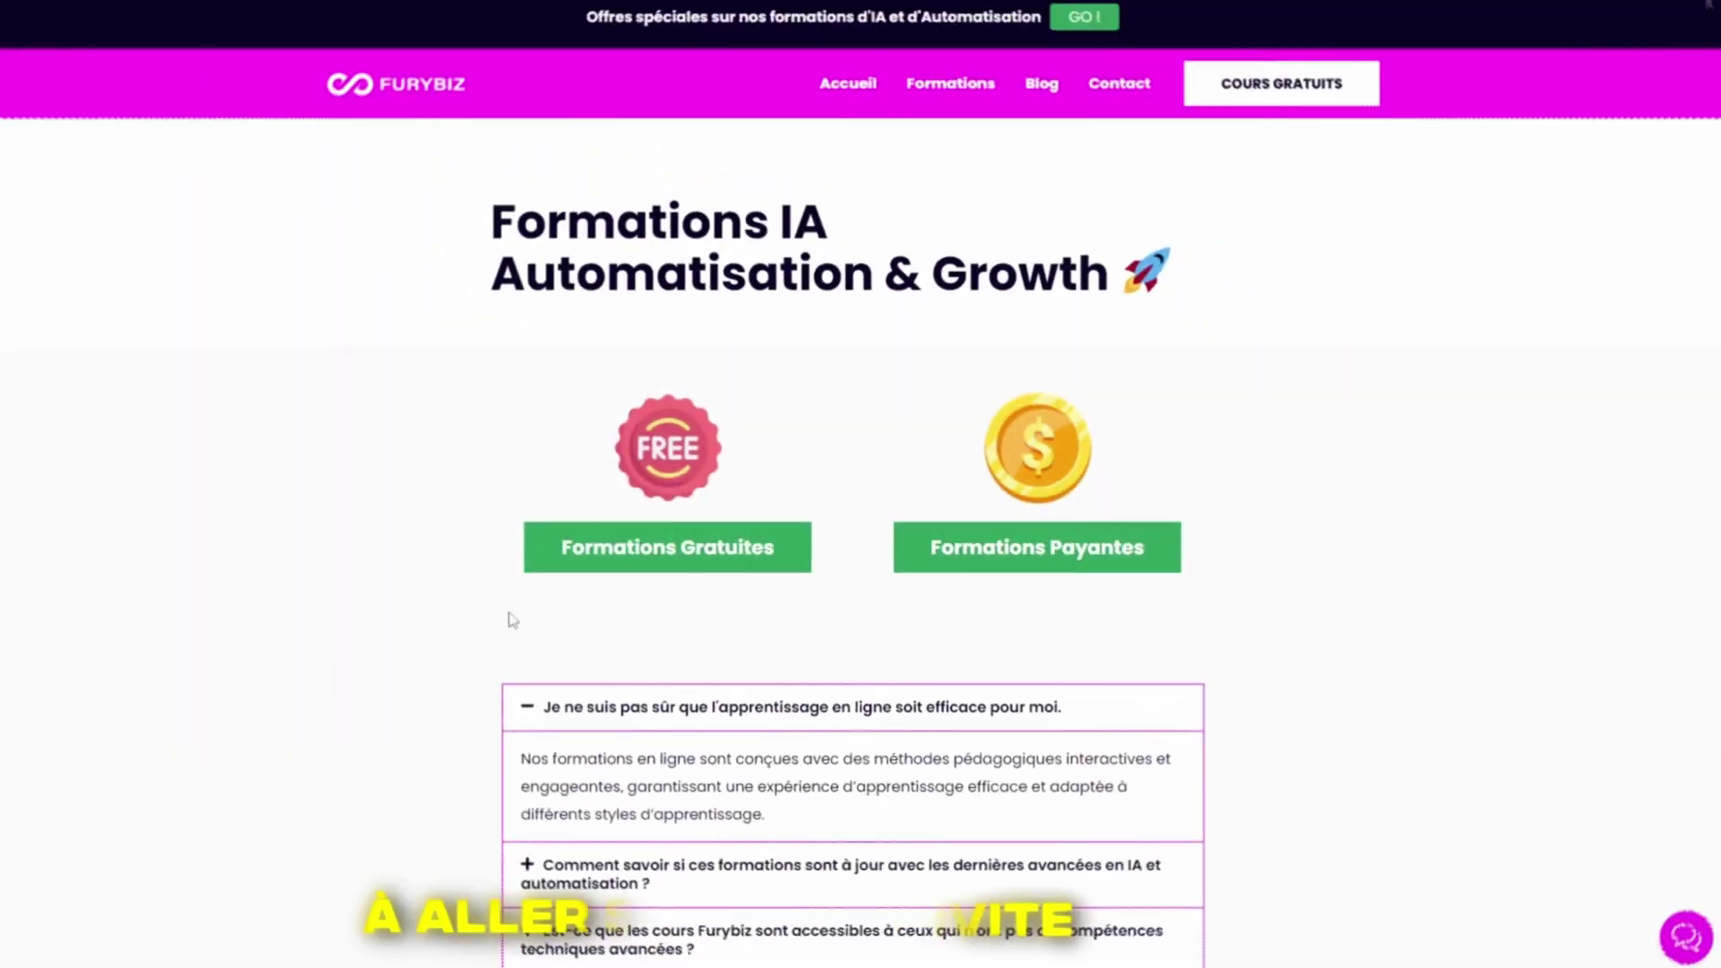
# Step: Browse the free and paid course listings on the Furybiz training site
pyautogui.click(625, 562)
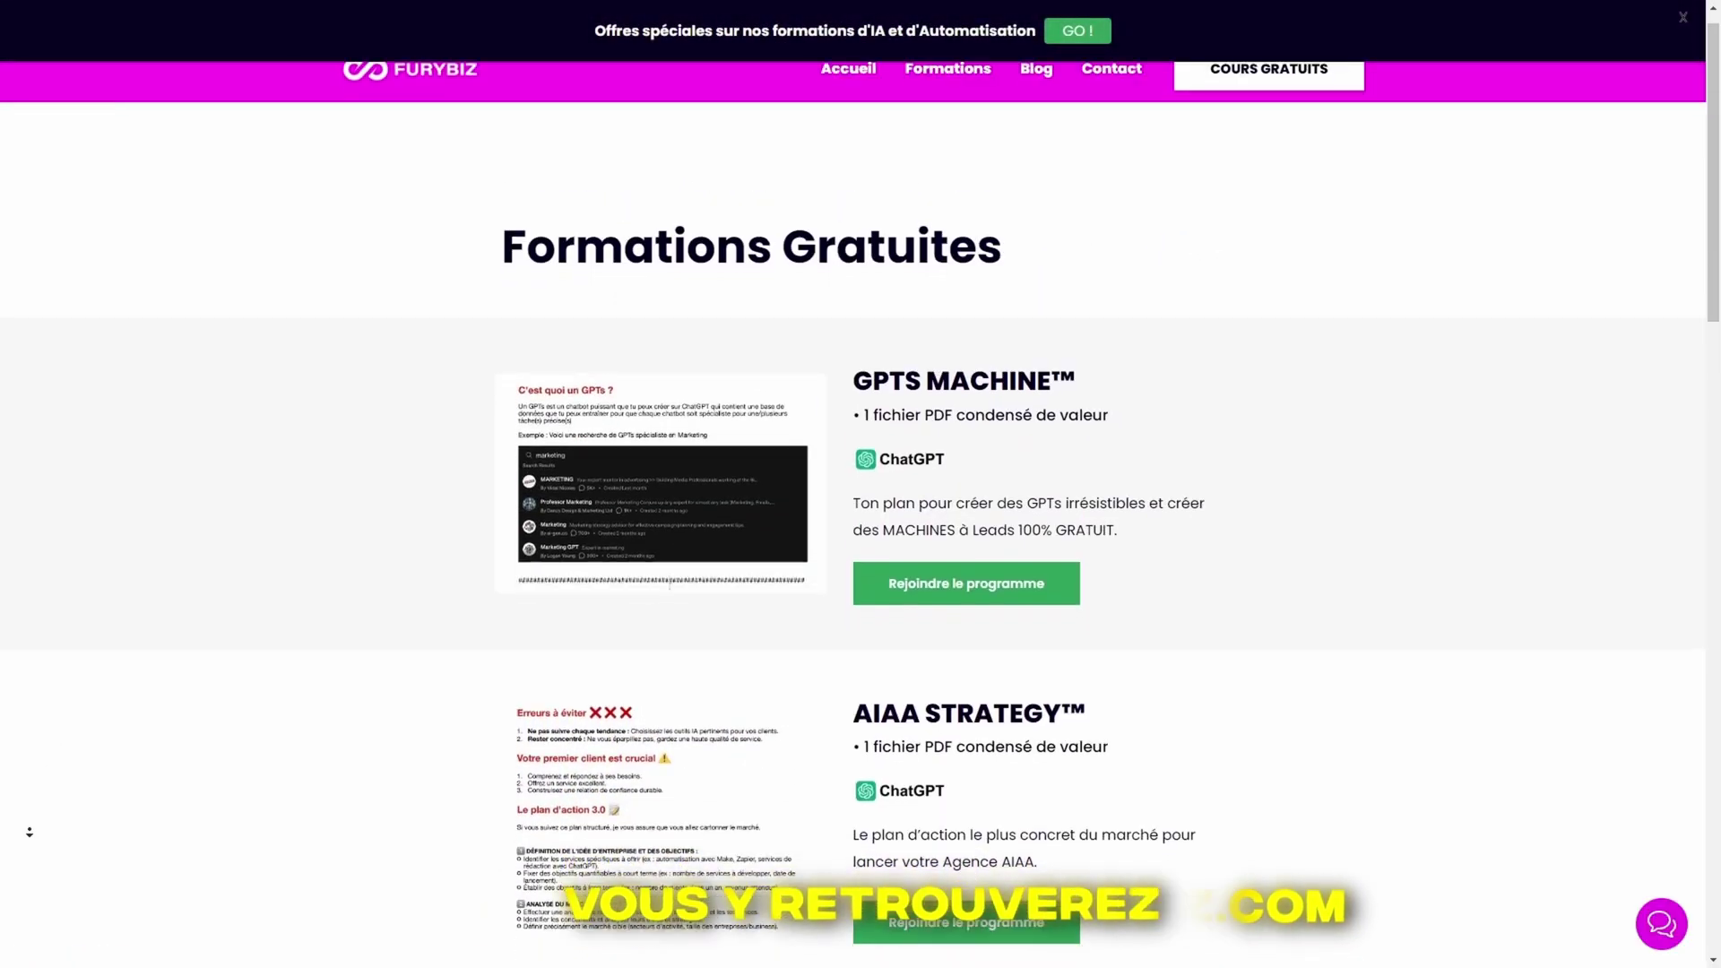
pyautogui.scroll(-5, 30, 832)
pyautogui.click(1024, 507)
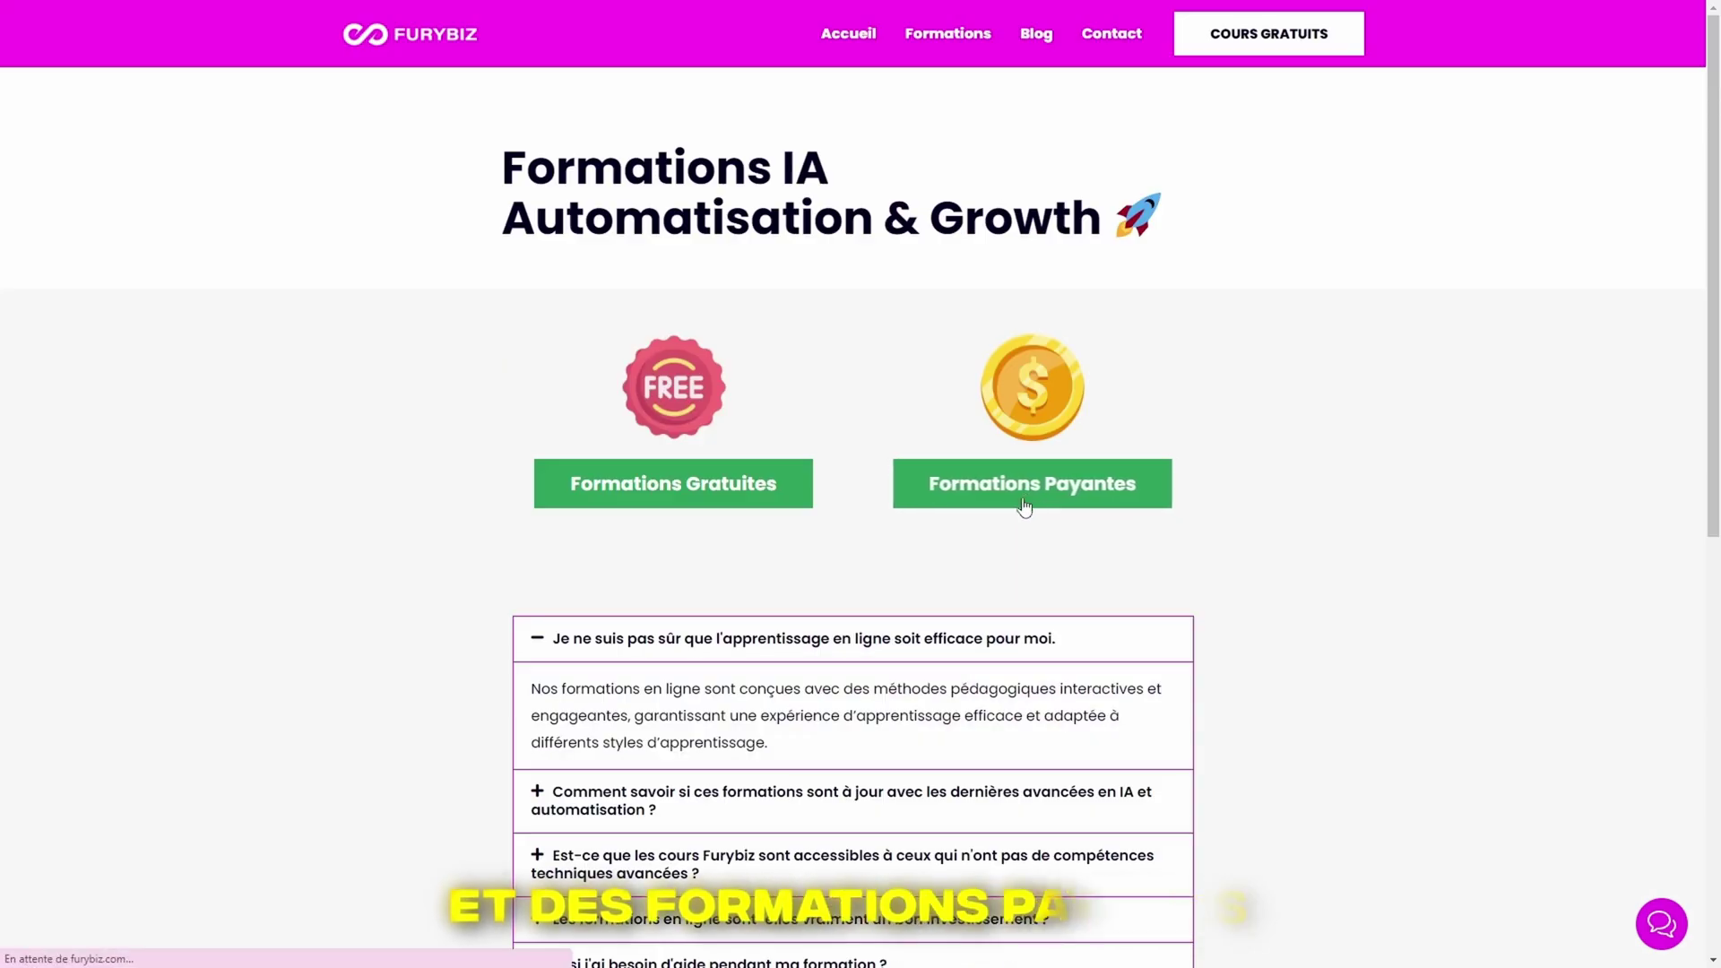
pyautogui.scroll(-2, 34, 766)
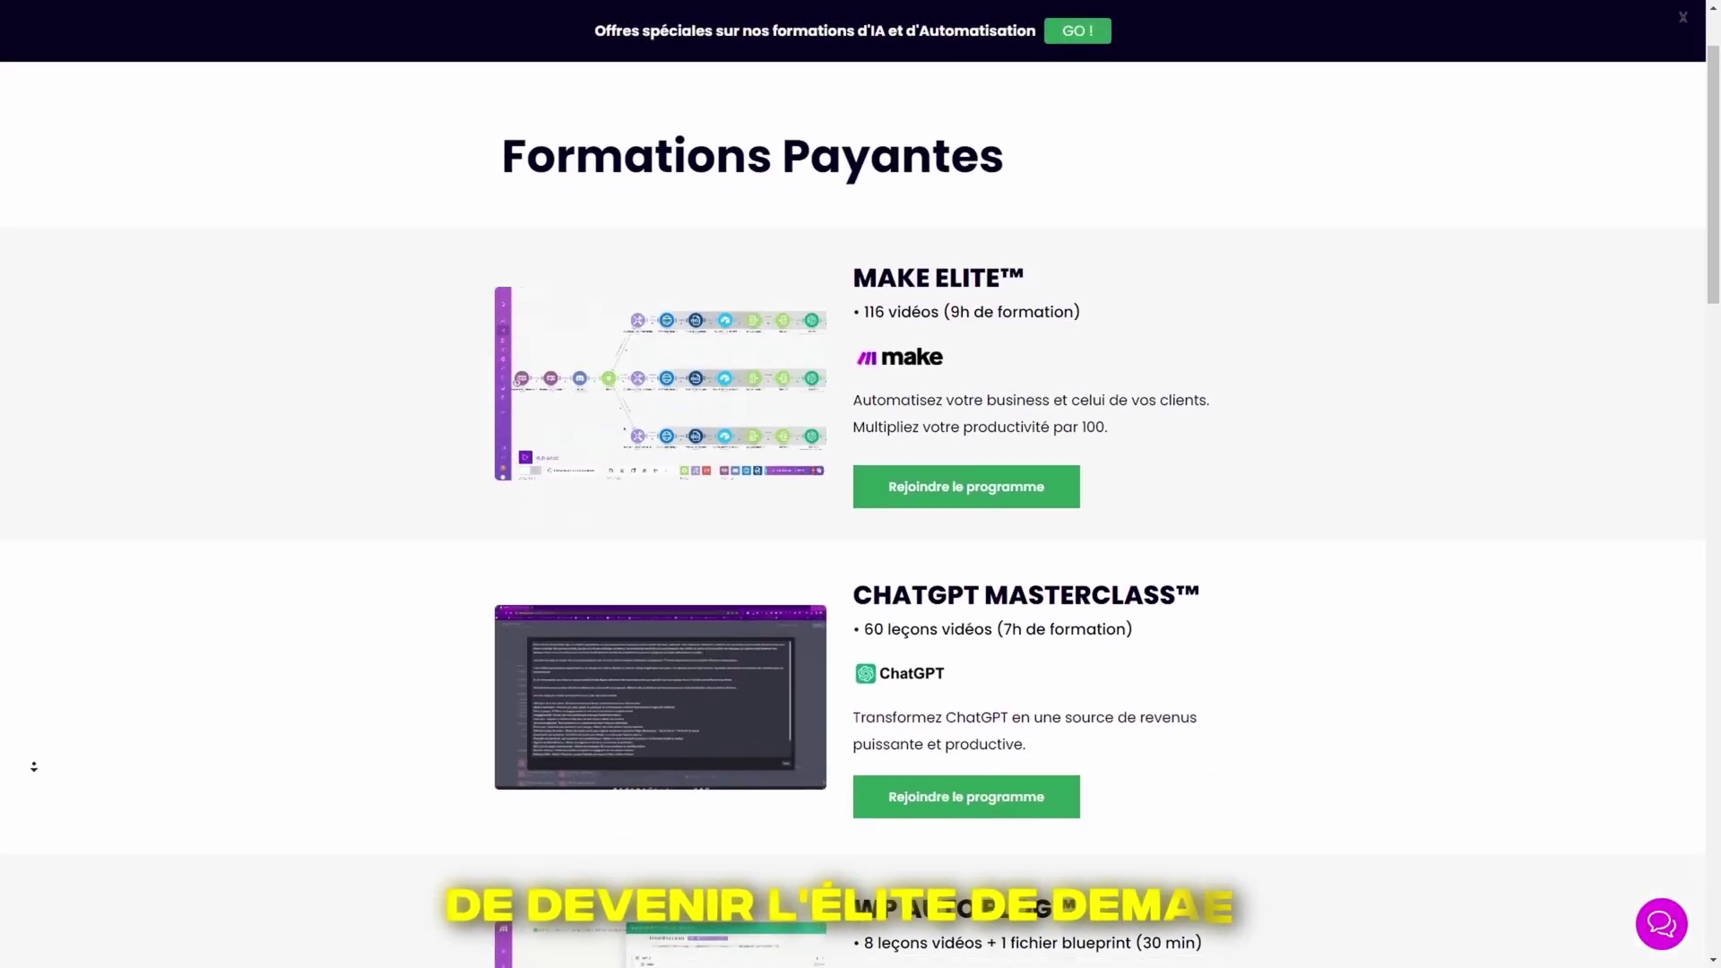
pyautogui.scroll(-5, 34, 767)
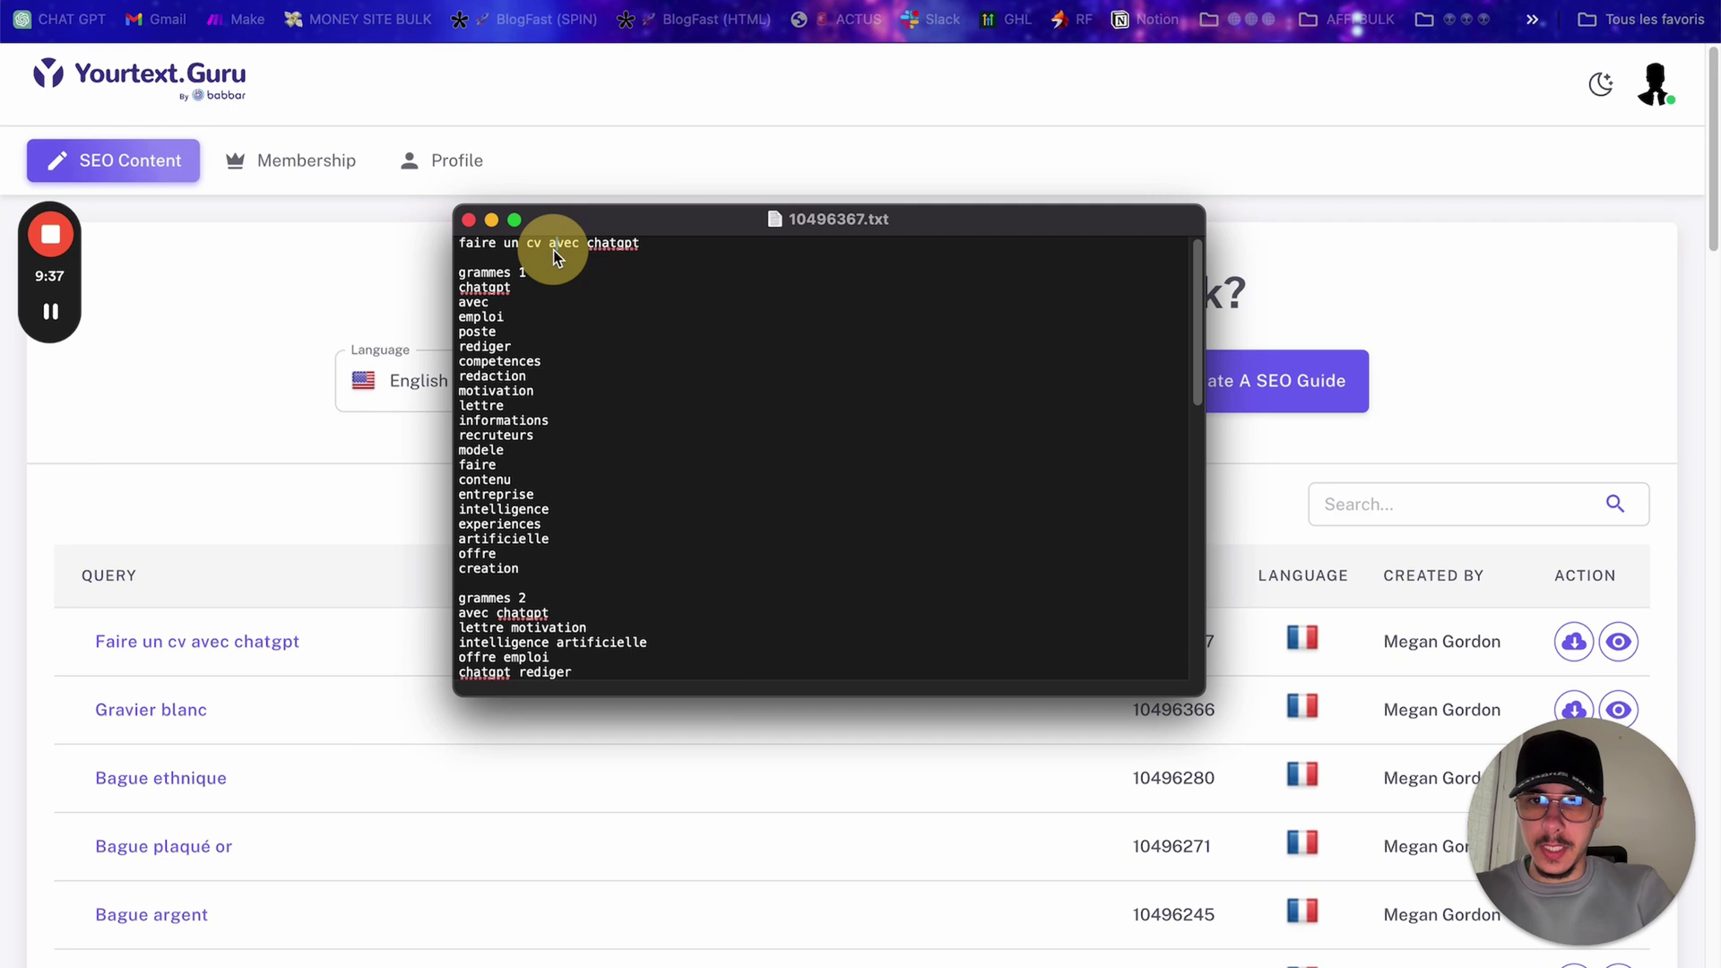
# Step: Copy the query line "faire un cv avec chatgpt" and delete it along with the "grammes 1" heading and the empty line at the file's start
pyautogui.tripleClick(552, 250)
pyautogui.press('super+c')
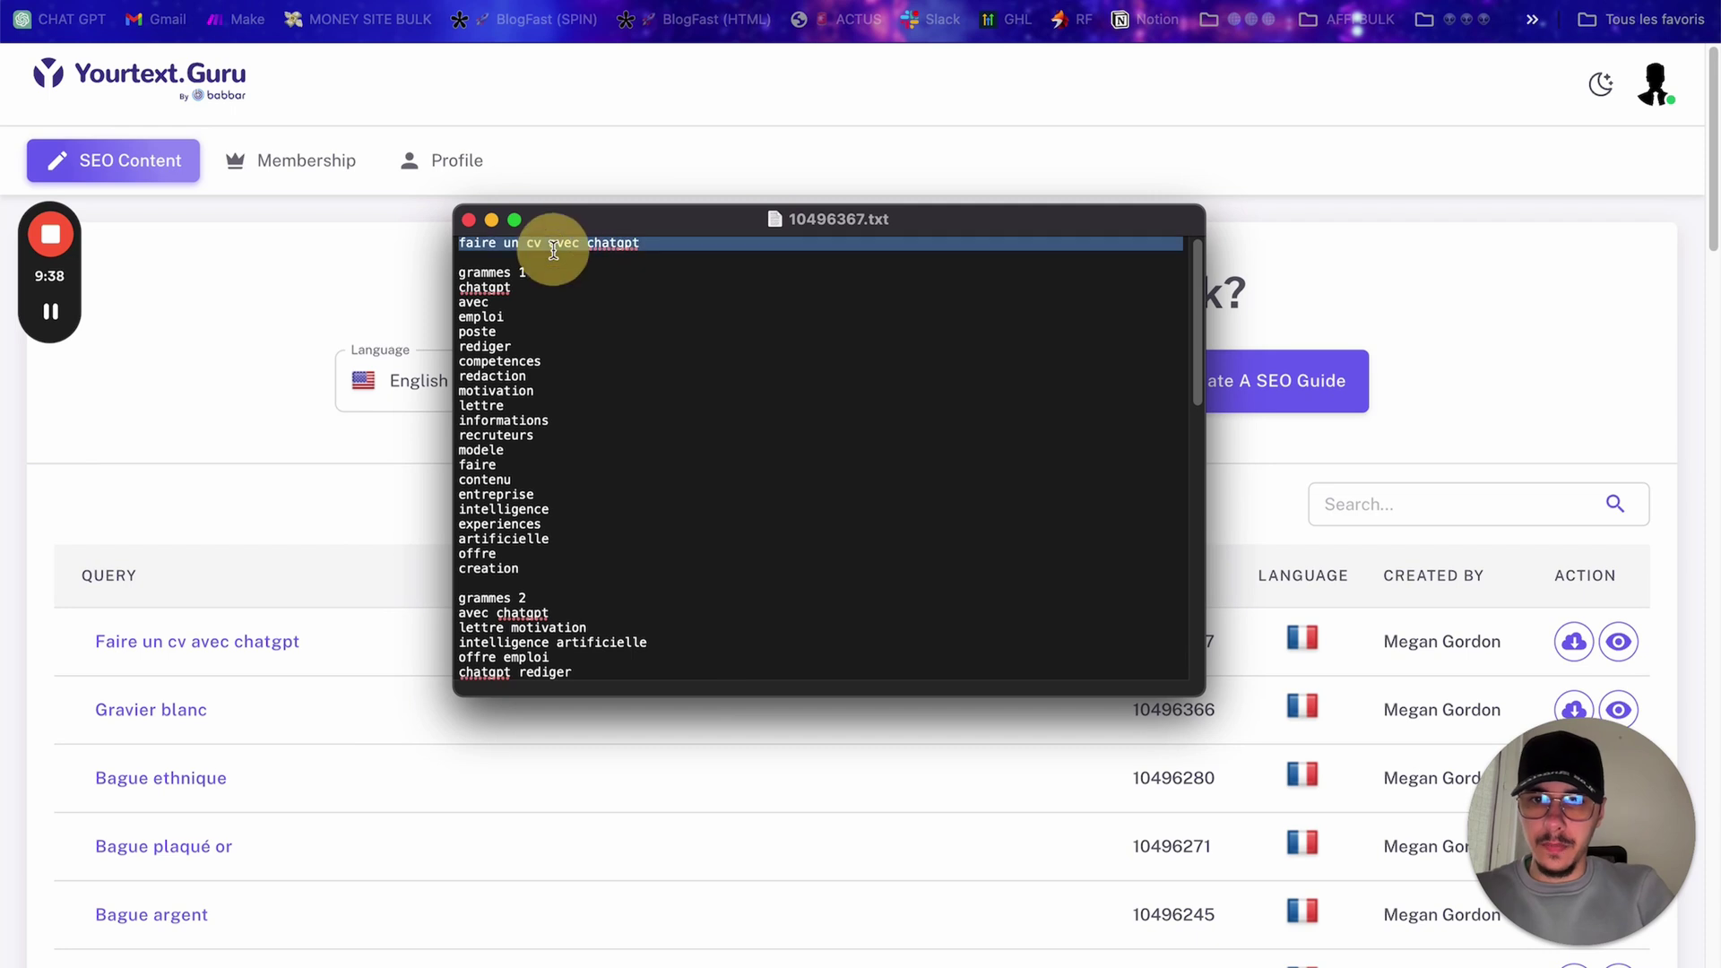
pyautogui.press('BackSpace')
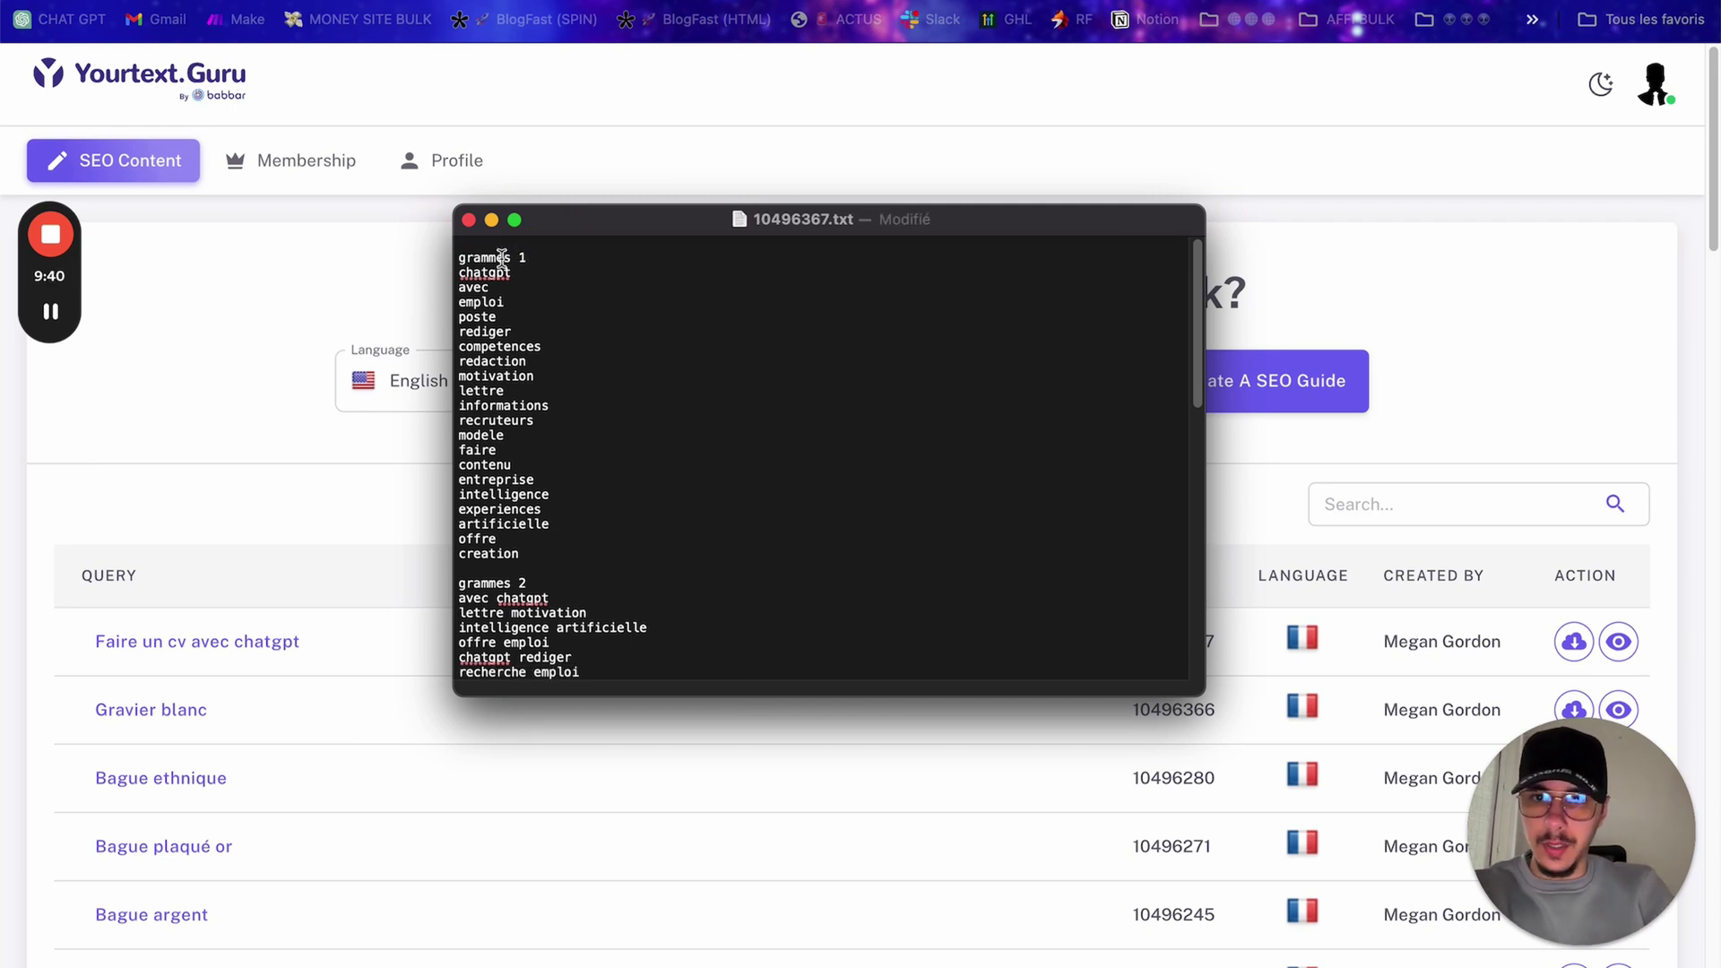
pyautogui.tripleClick(500, 256)
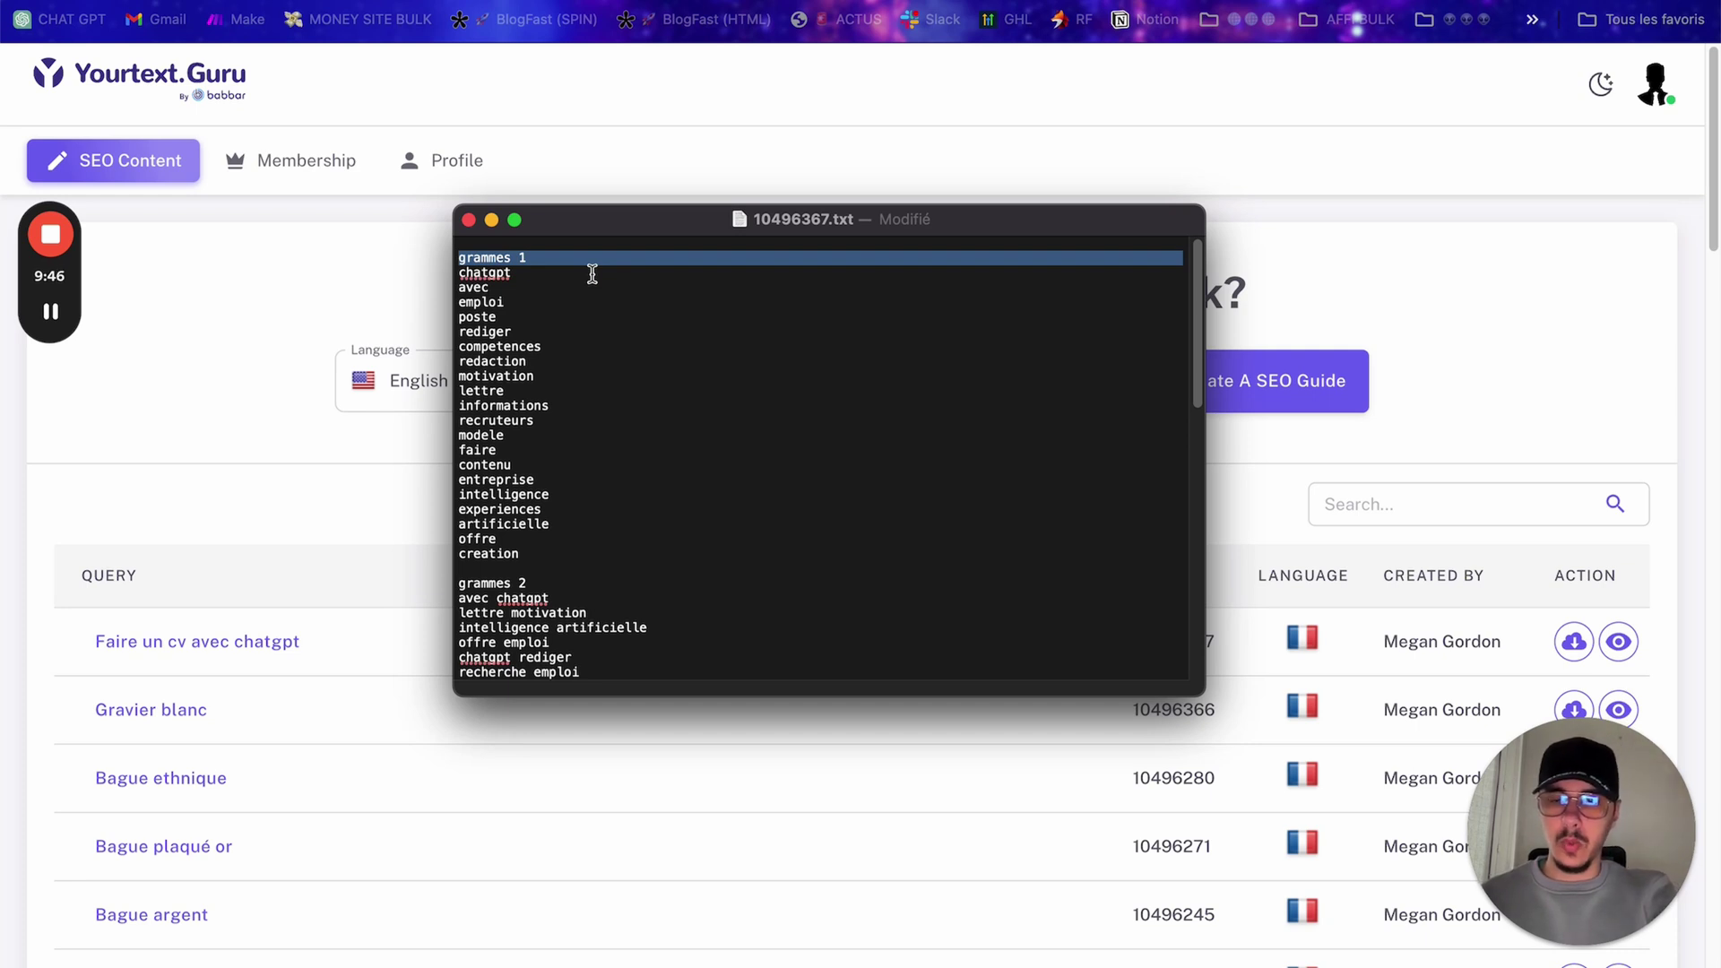
pyautogui.press('BackSpace')
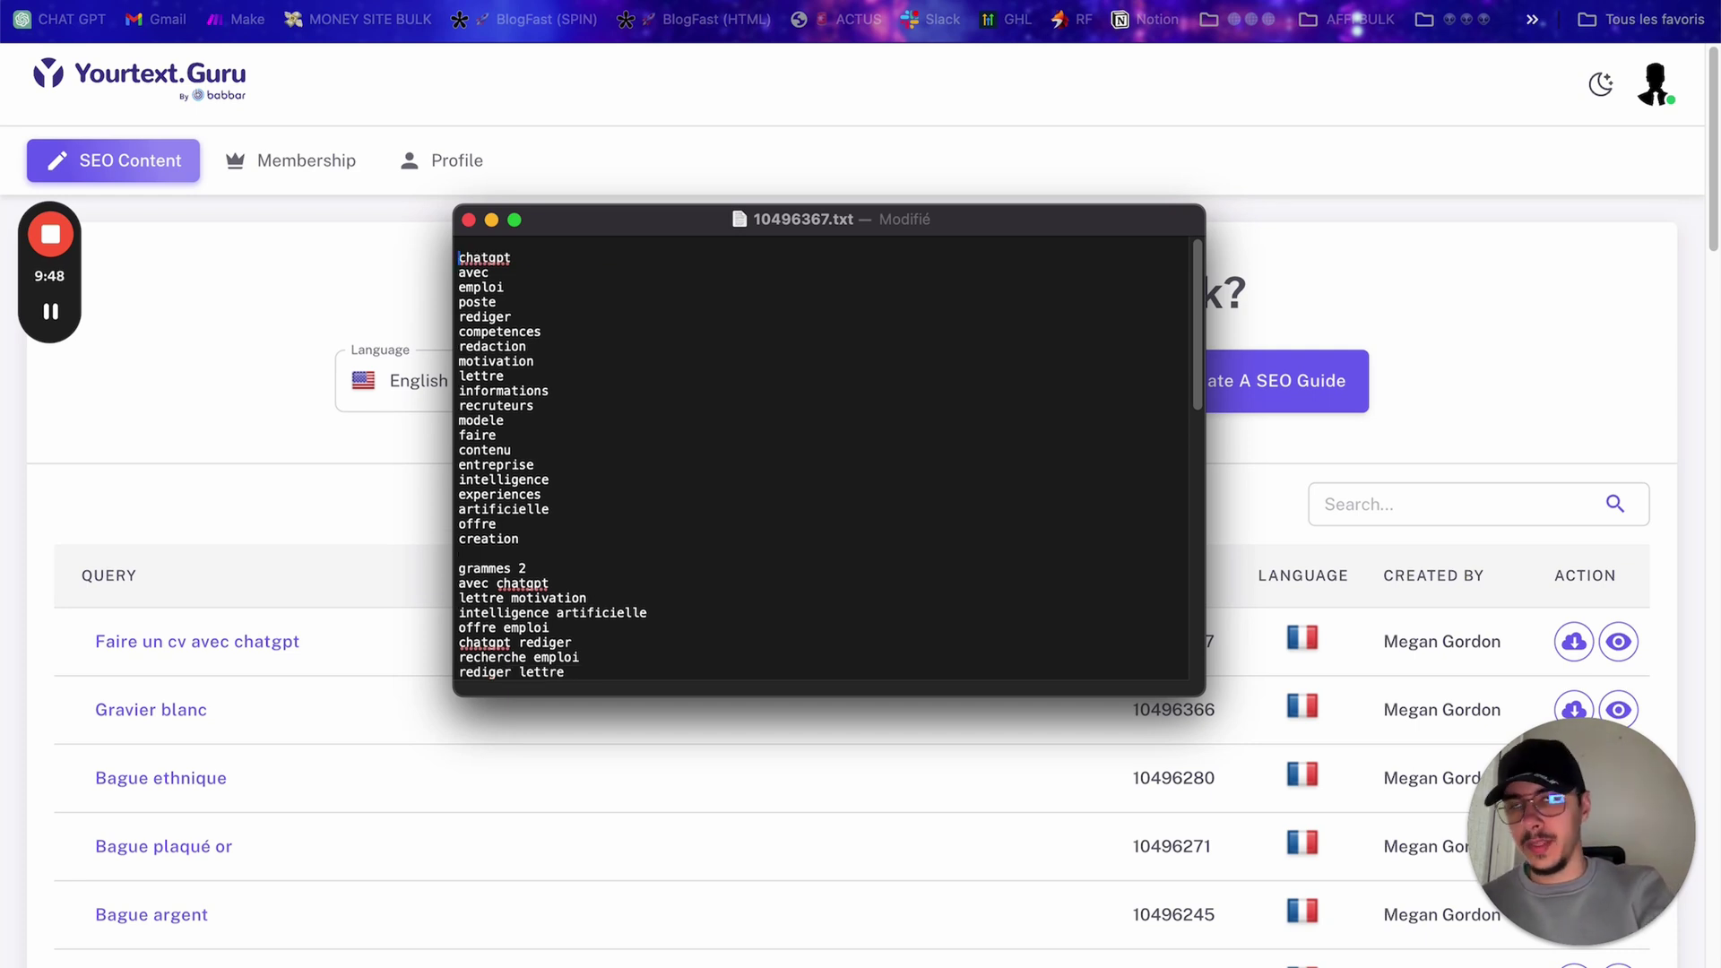
pyautogui.press('BackSpace')
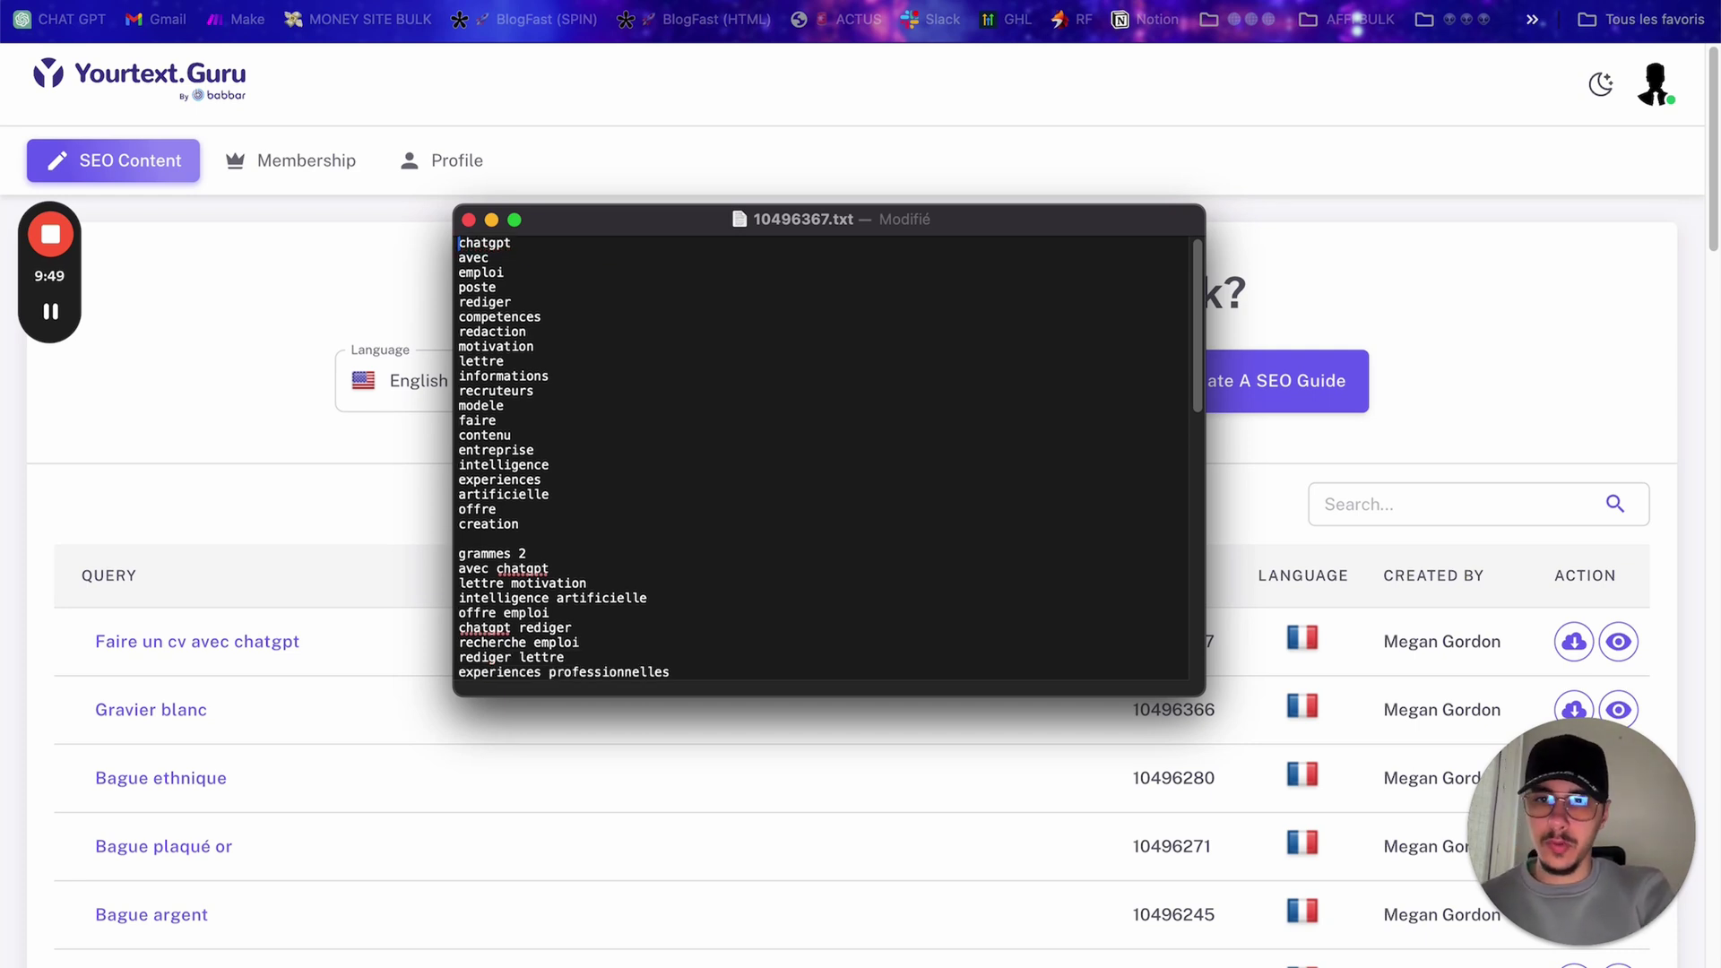
# Step: Delete the "grammes 2", "grammes 3" and "Named-Entities" headings from the keyword file
pyautogui.tripleClick(489, 553)
pyautogui.press('BackSpace')
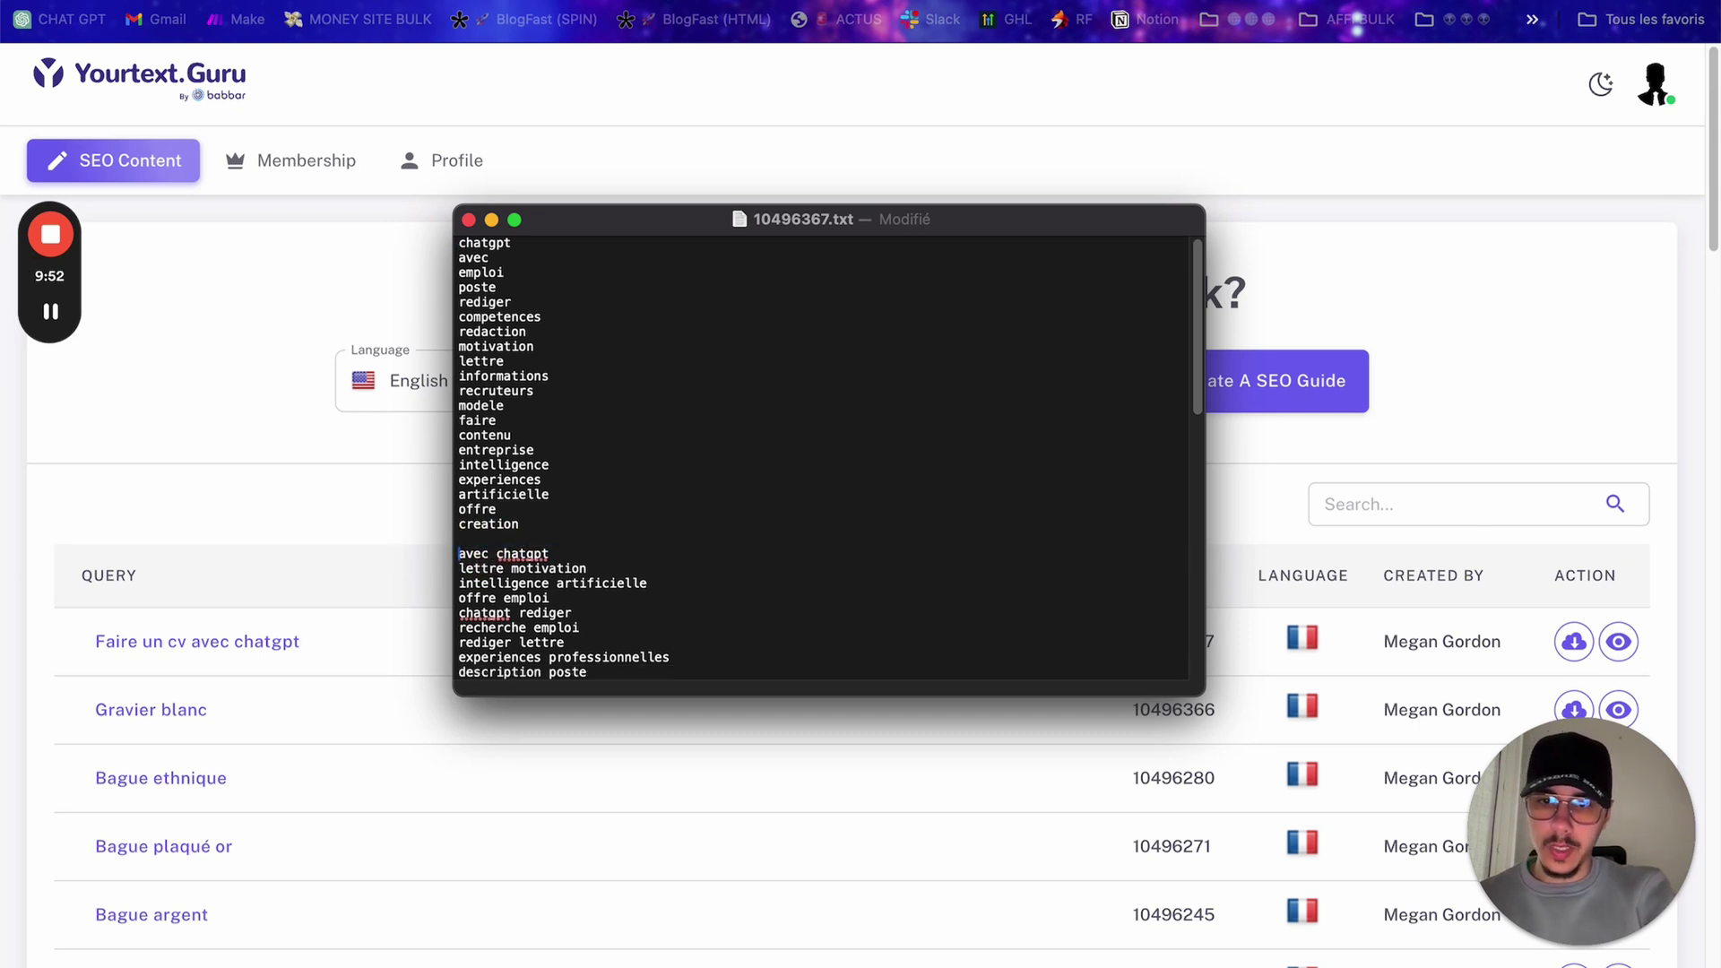
pyautogui.scroll(-10, 531, 412)
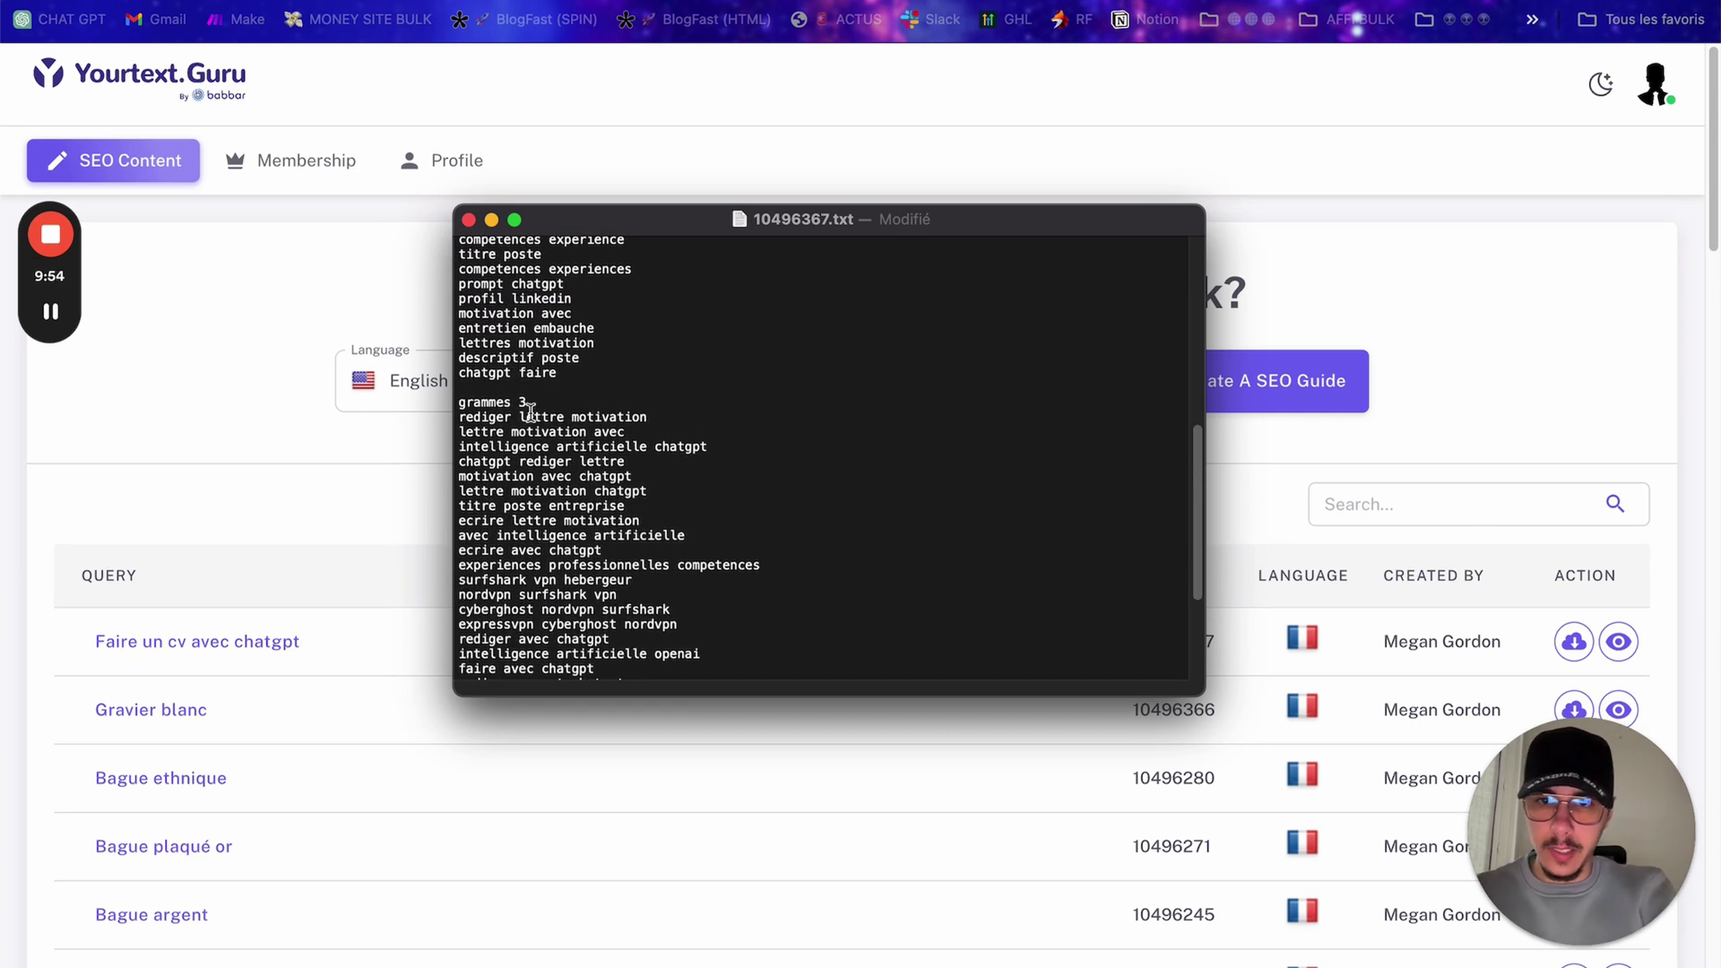
pyautogui.tripleClick(499, 402)
pyautogui.press('BackSpace')
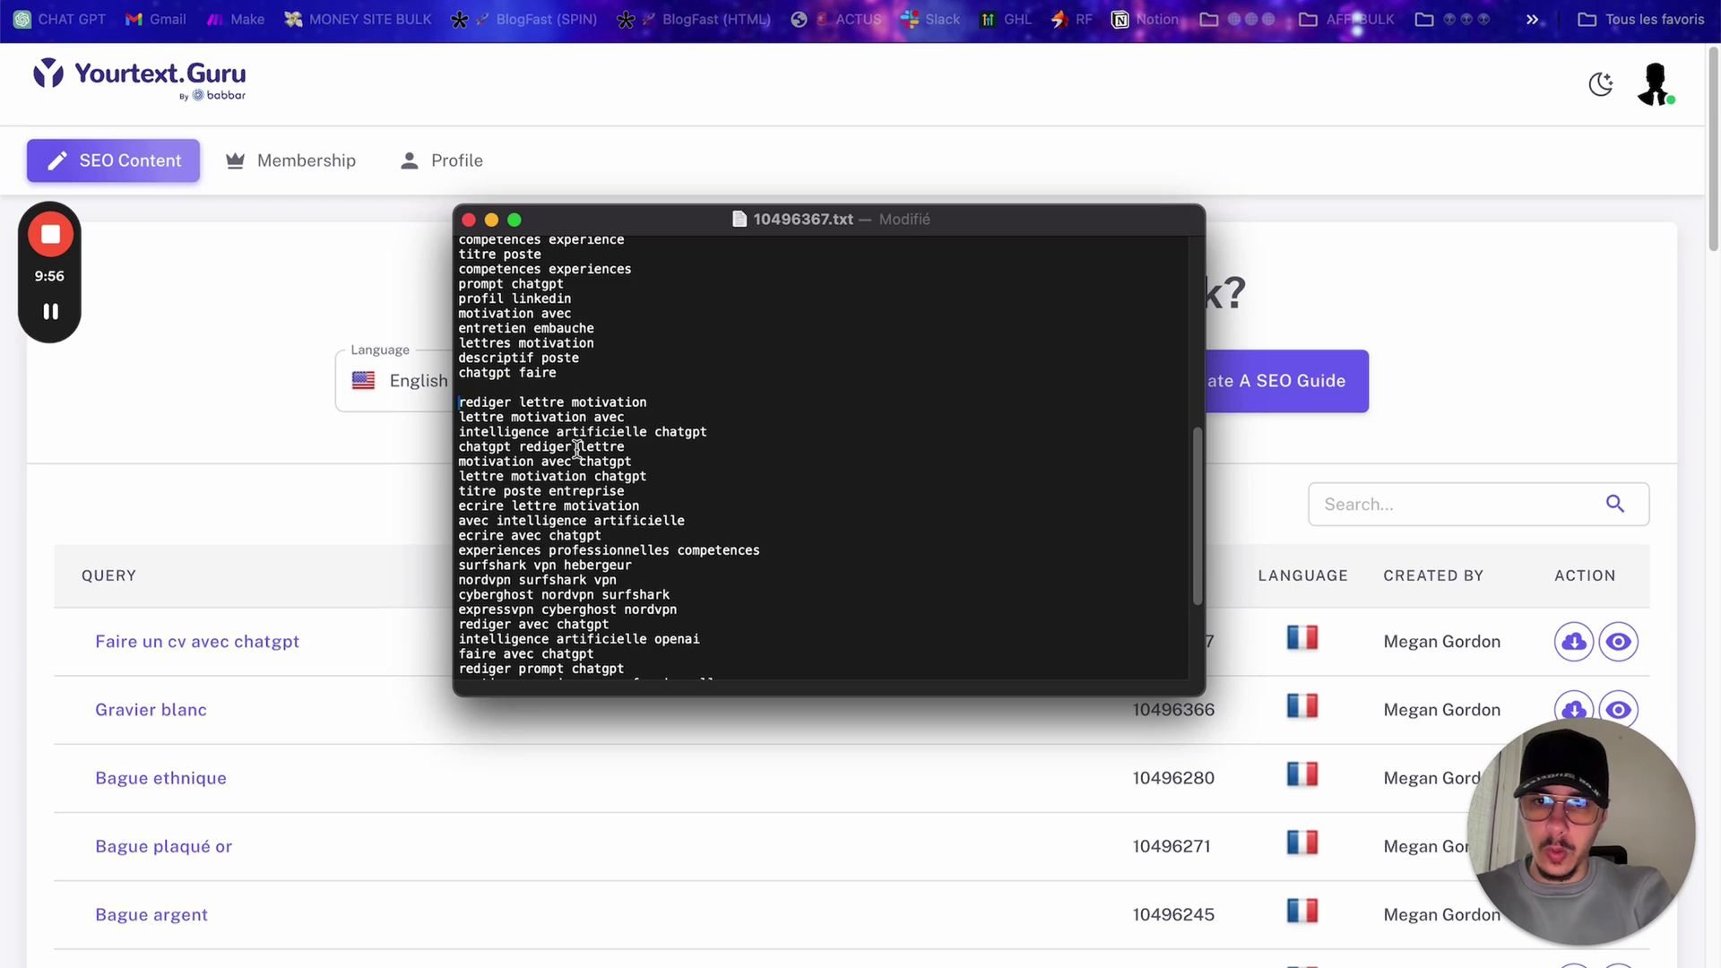
pyautogui.scroll(-4, 576, 448)
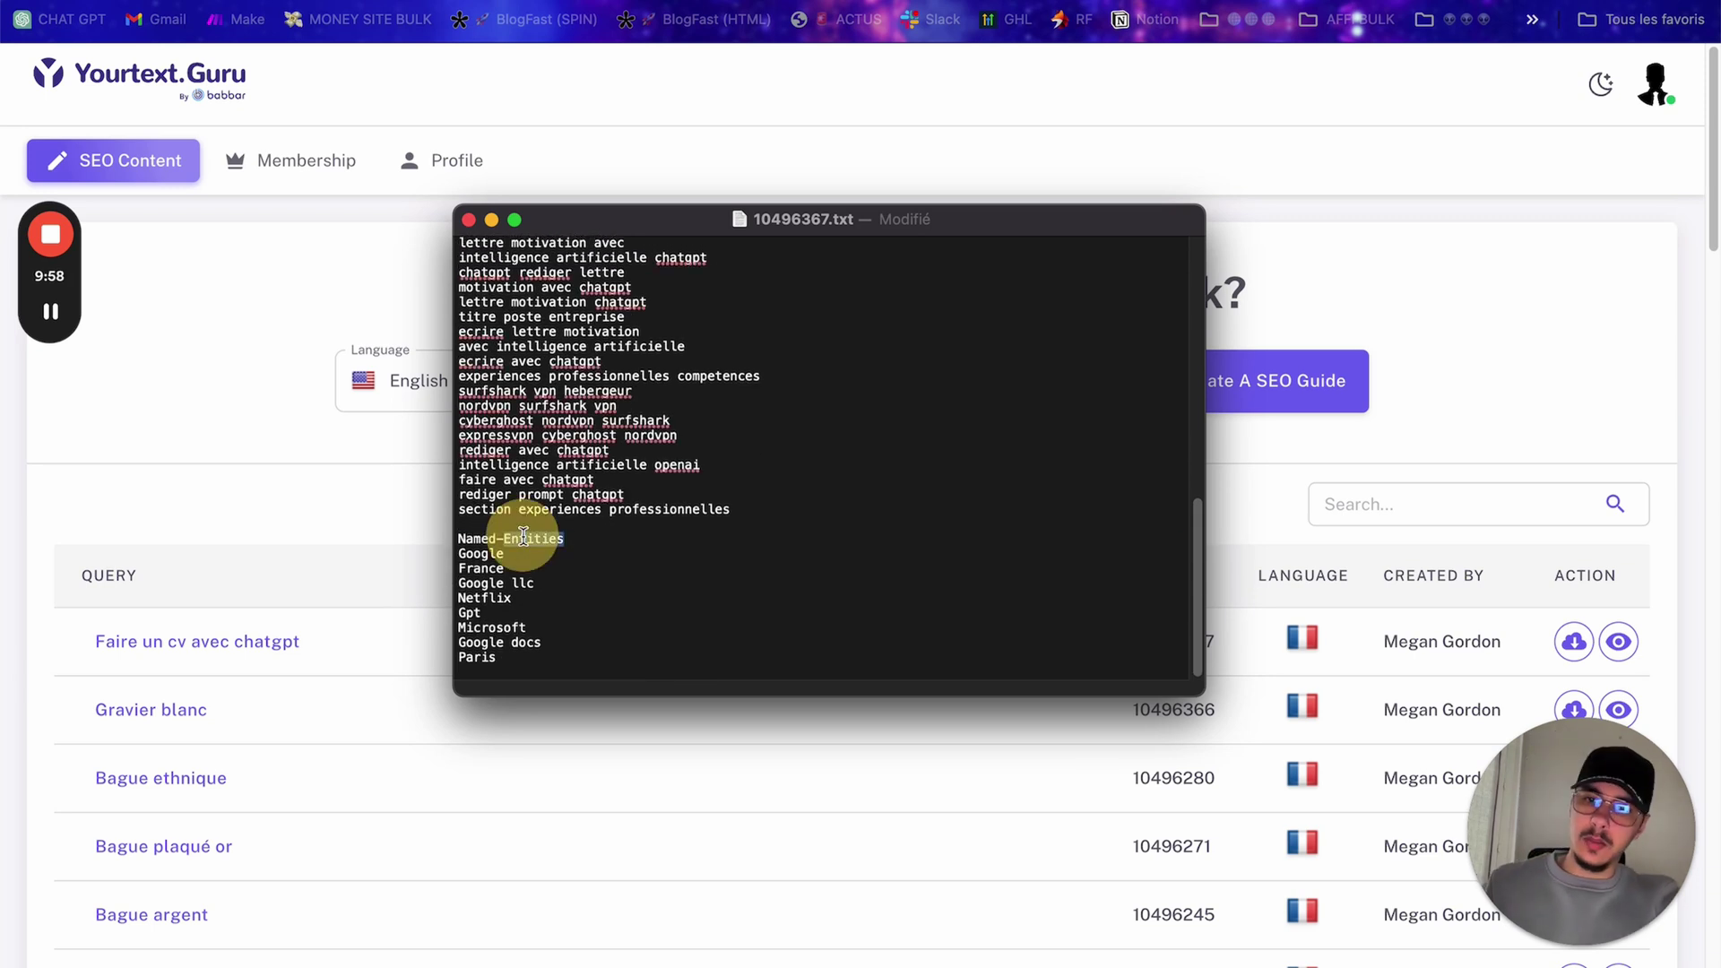
pyautogui.tripleClick(524, 538)
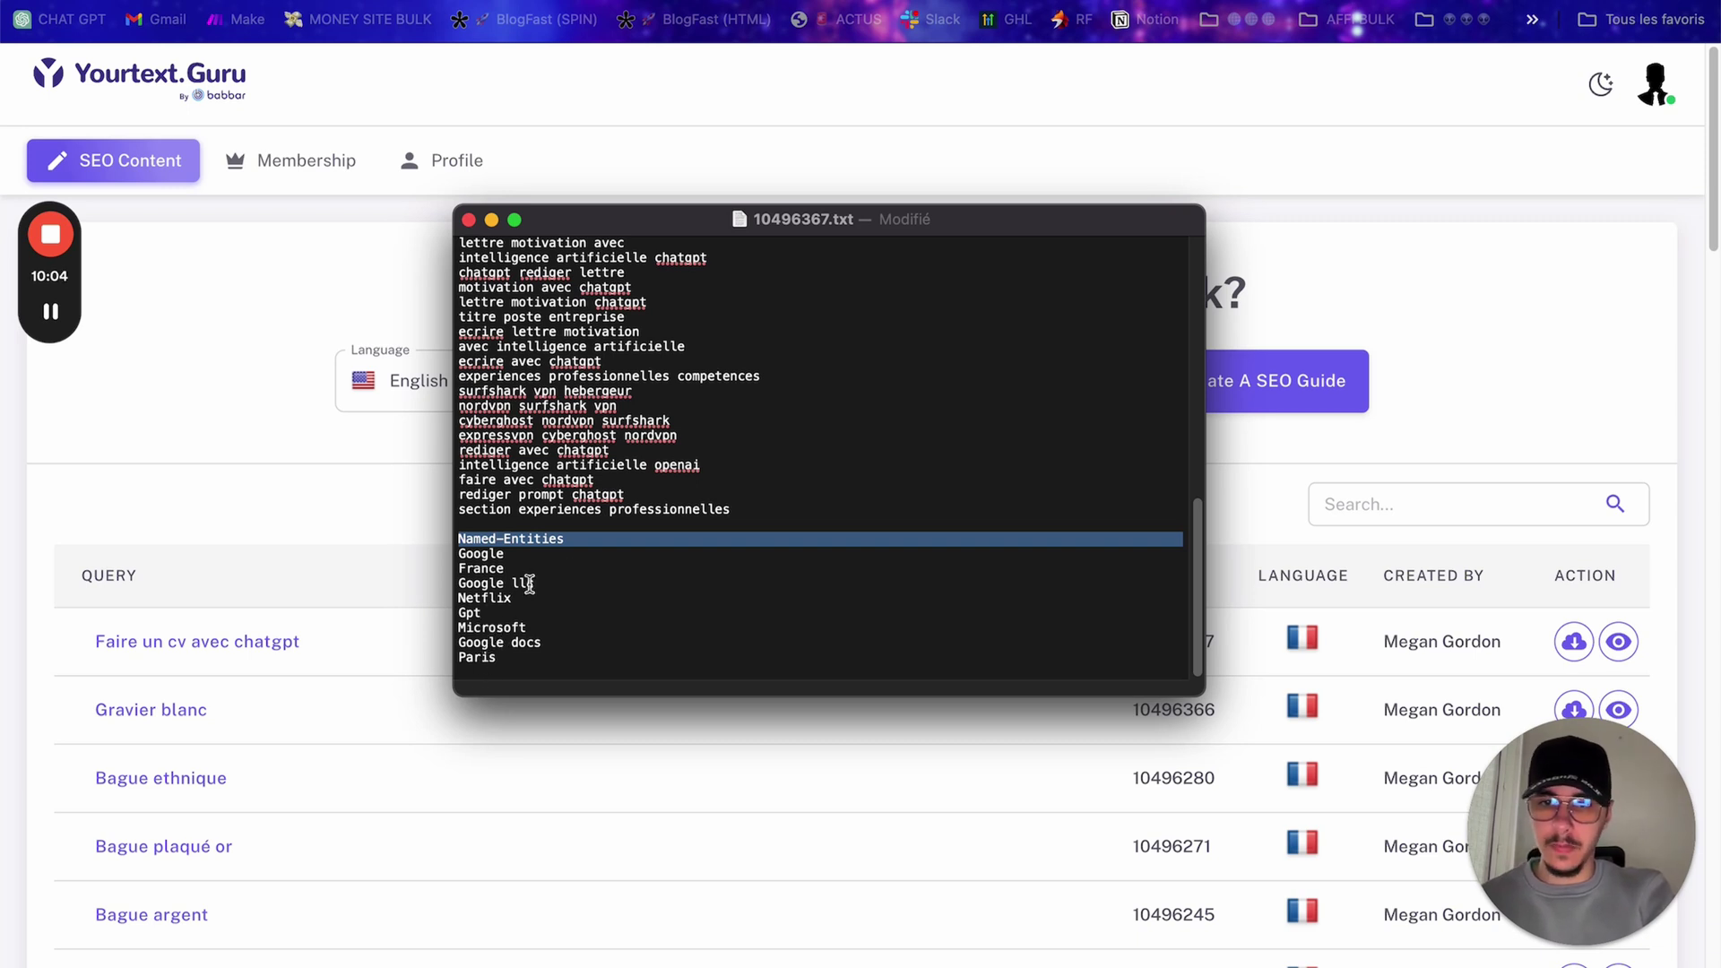
pyautogui.press('BackSpace')
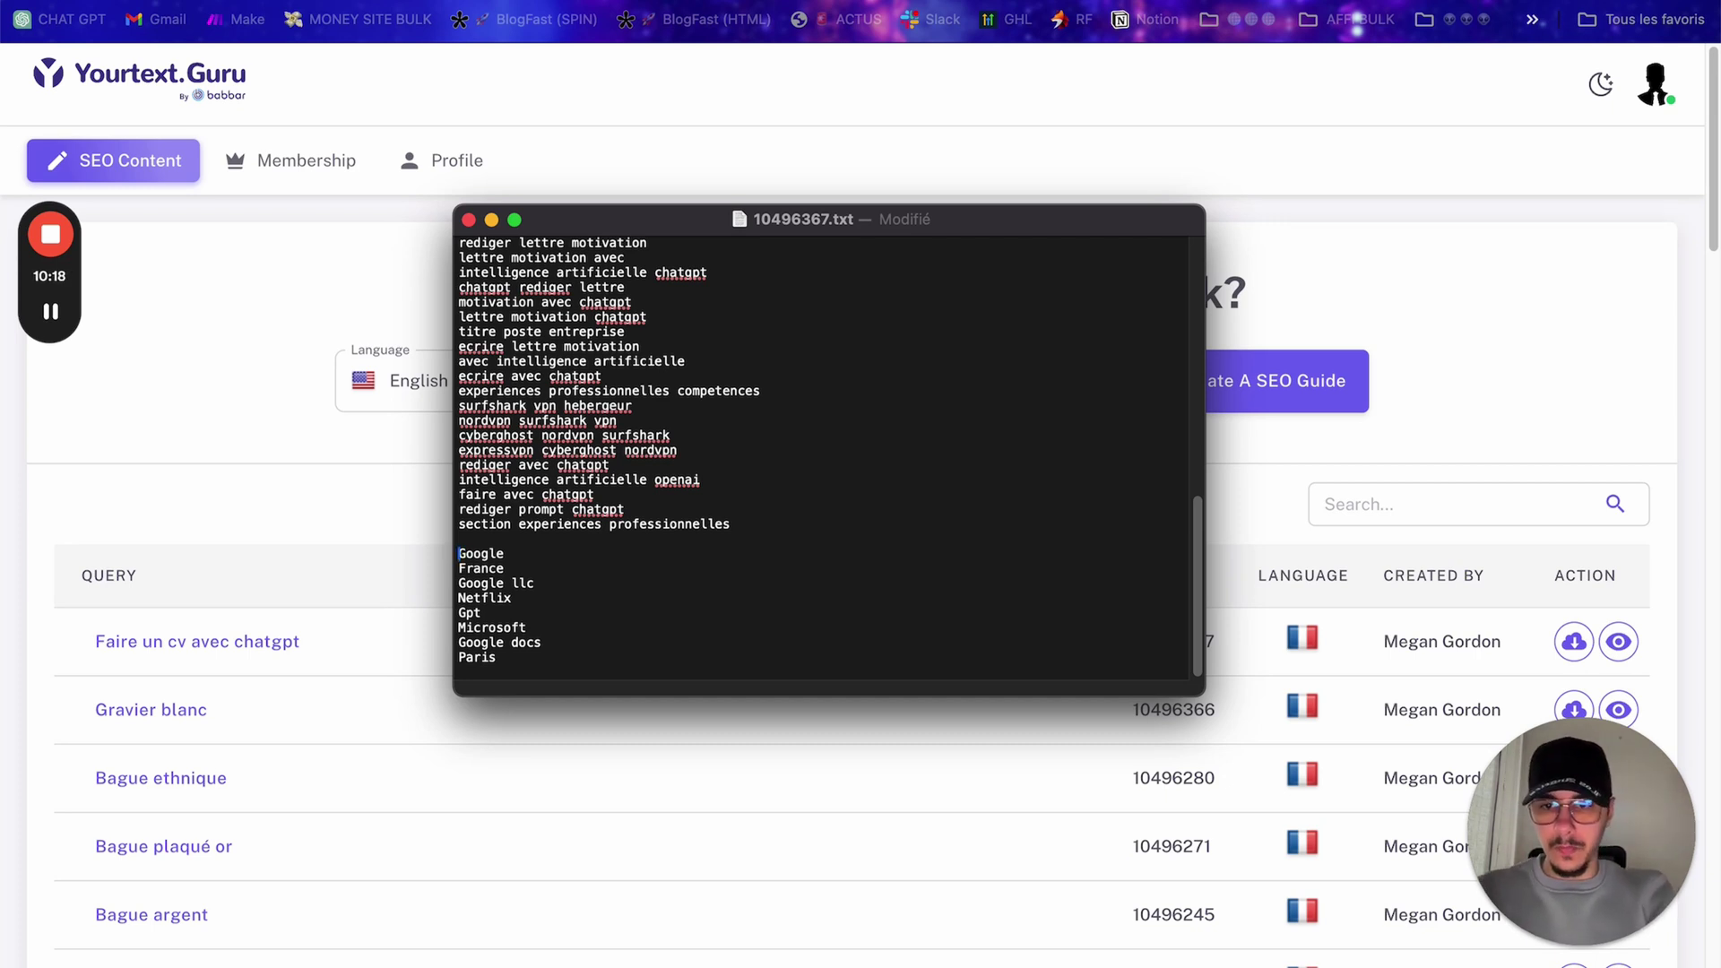
# Step: Remove the blank lines between the keyword groups and select the whole continuous list
pyautogui.press('BackSpace')
pyautogui.scroll(4, 654, 527)
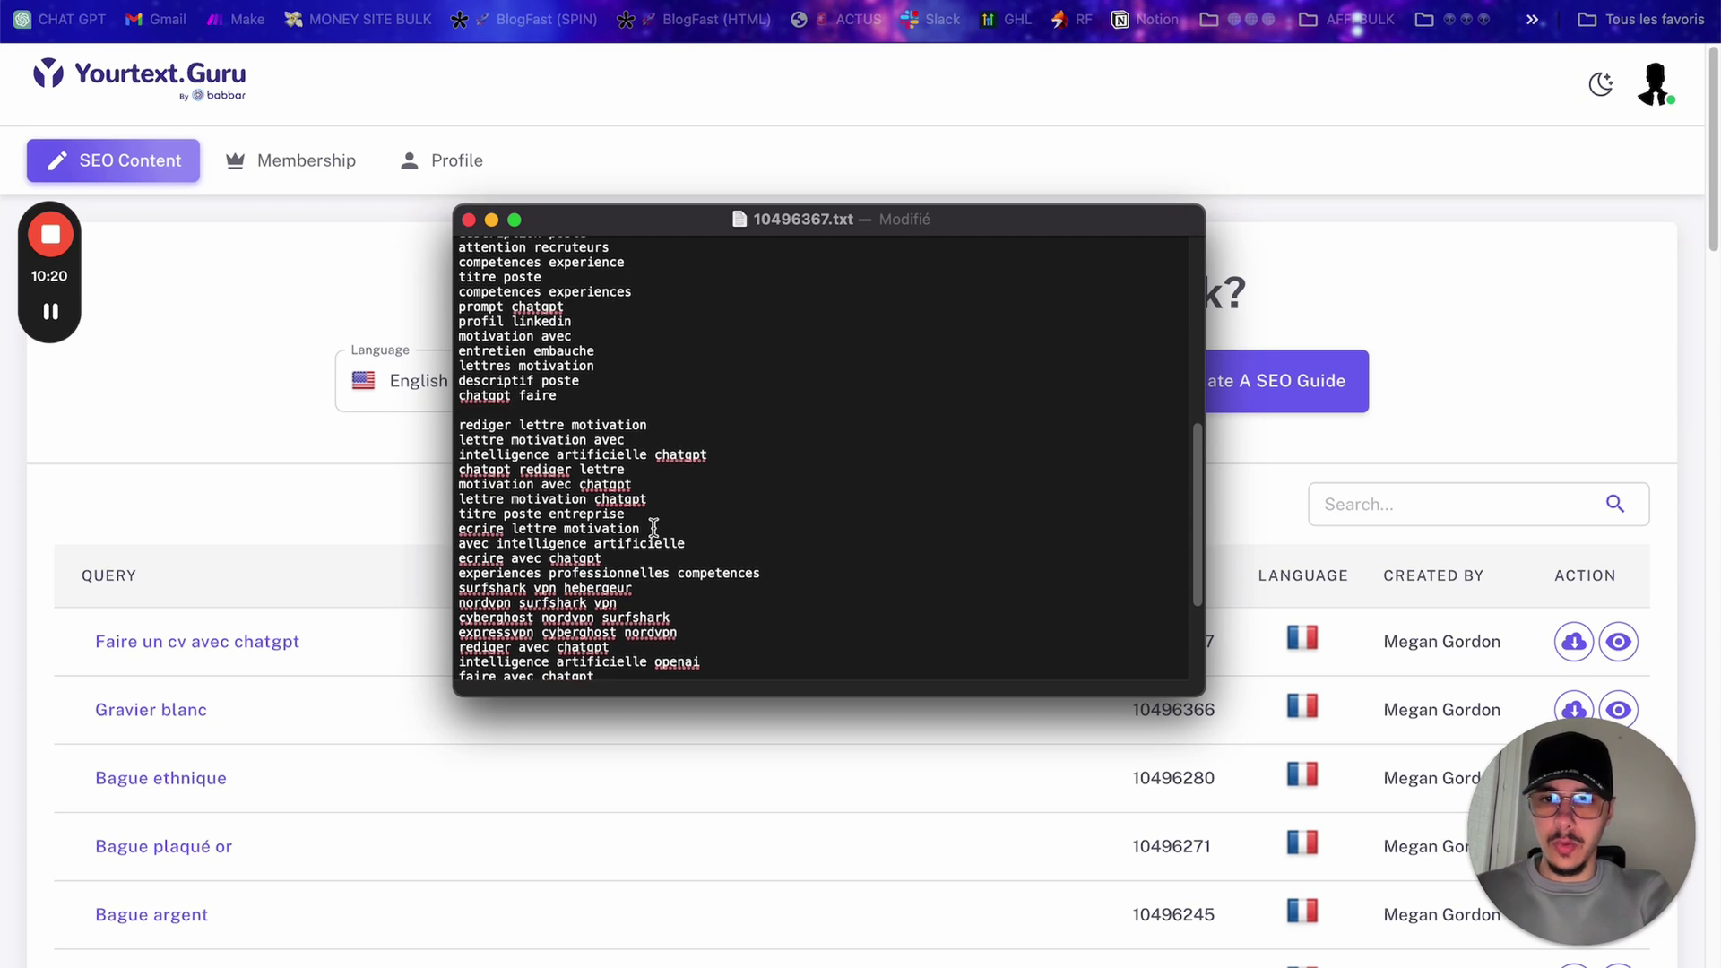
pyautogui.click(500, 415)
pyautogui.press('BackSpace')
pyautogui.scroll(6, 511, 368)
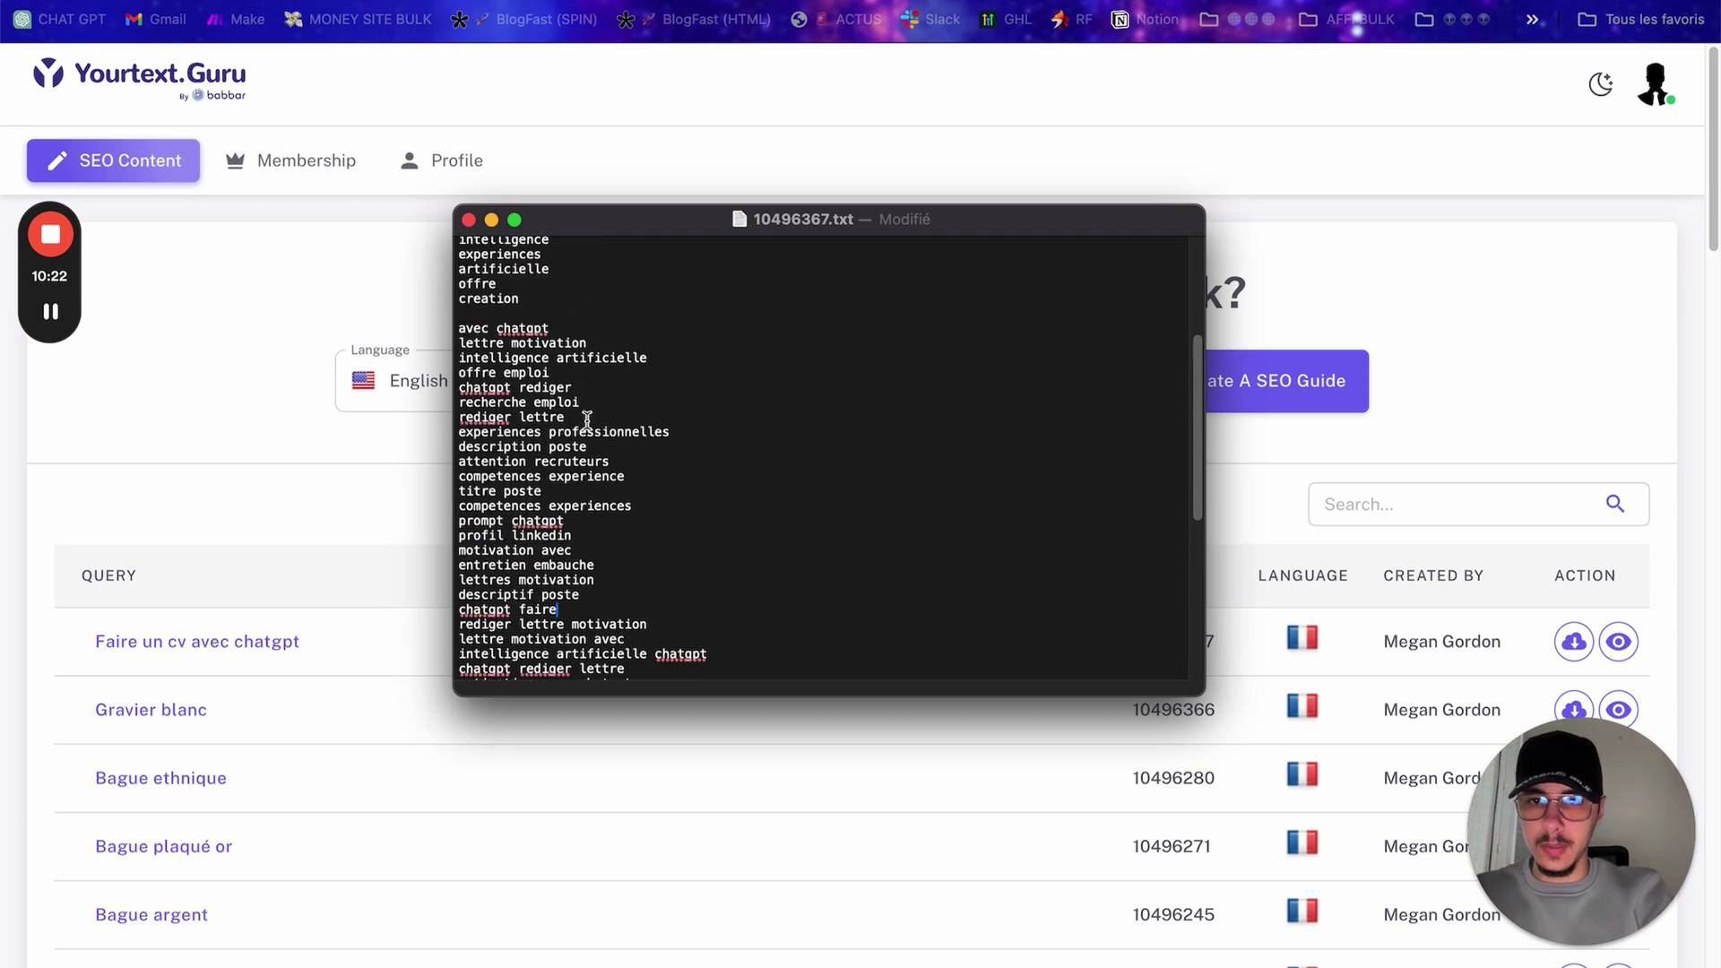
pyautogui.click(512, 357)
pyautogui.press('BackSpace')
pyautogui.scroll(4, 551, 507)
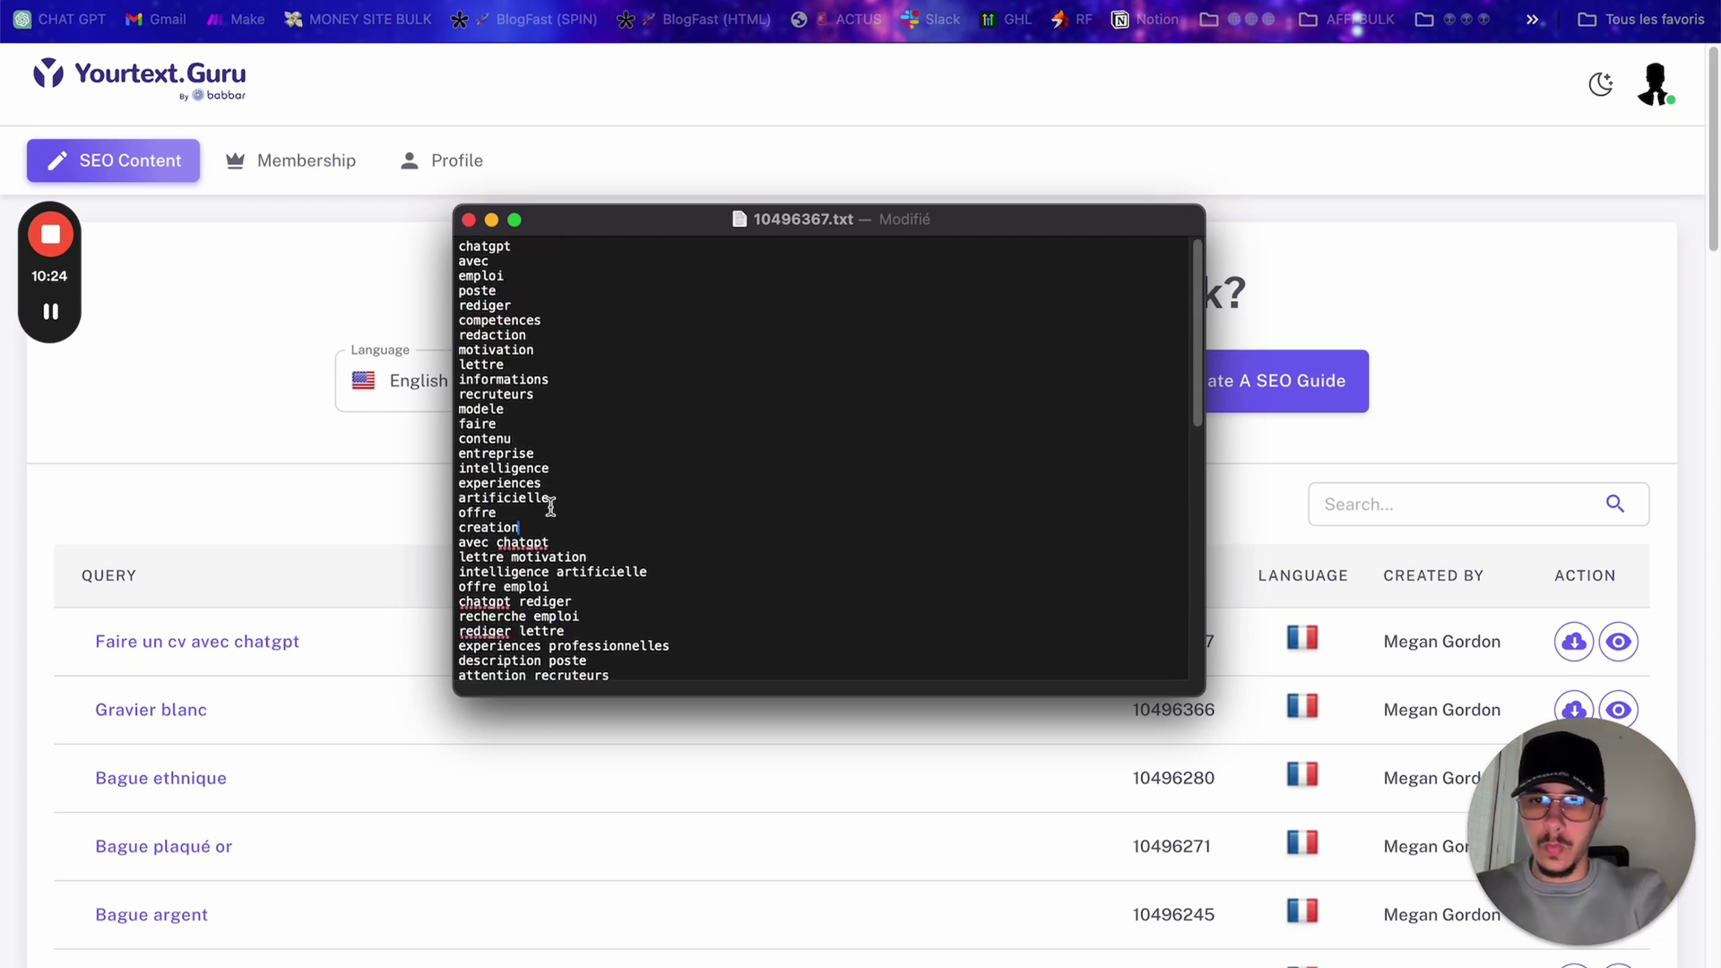
pyautogui.press('super+a')
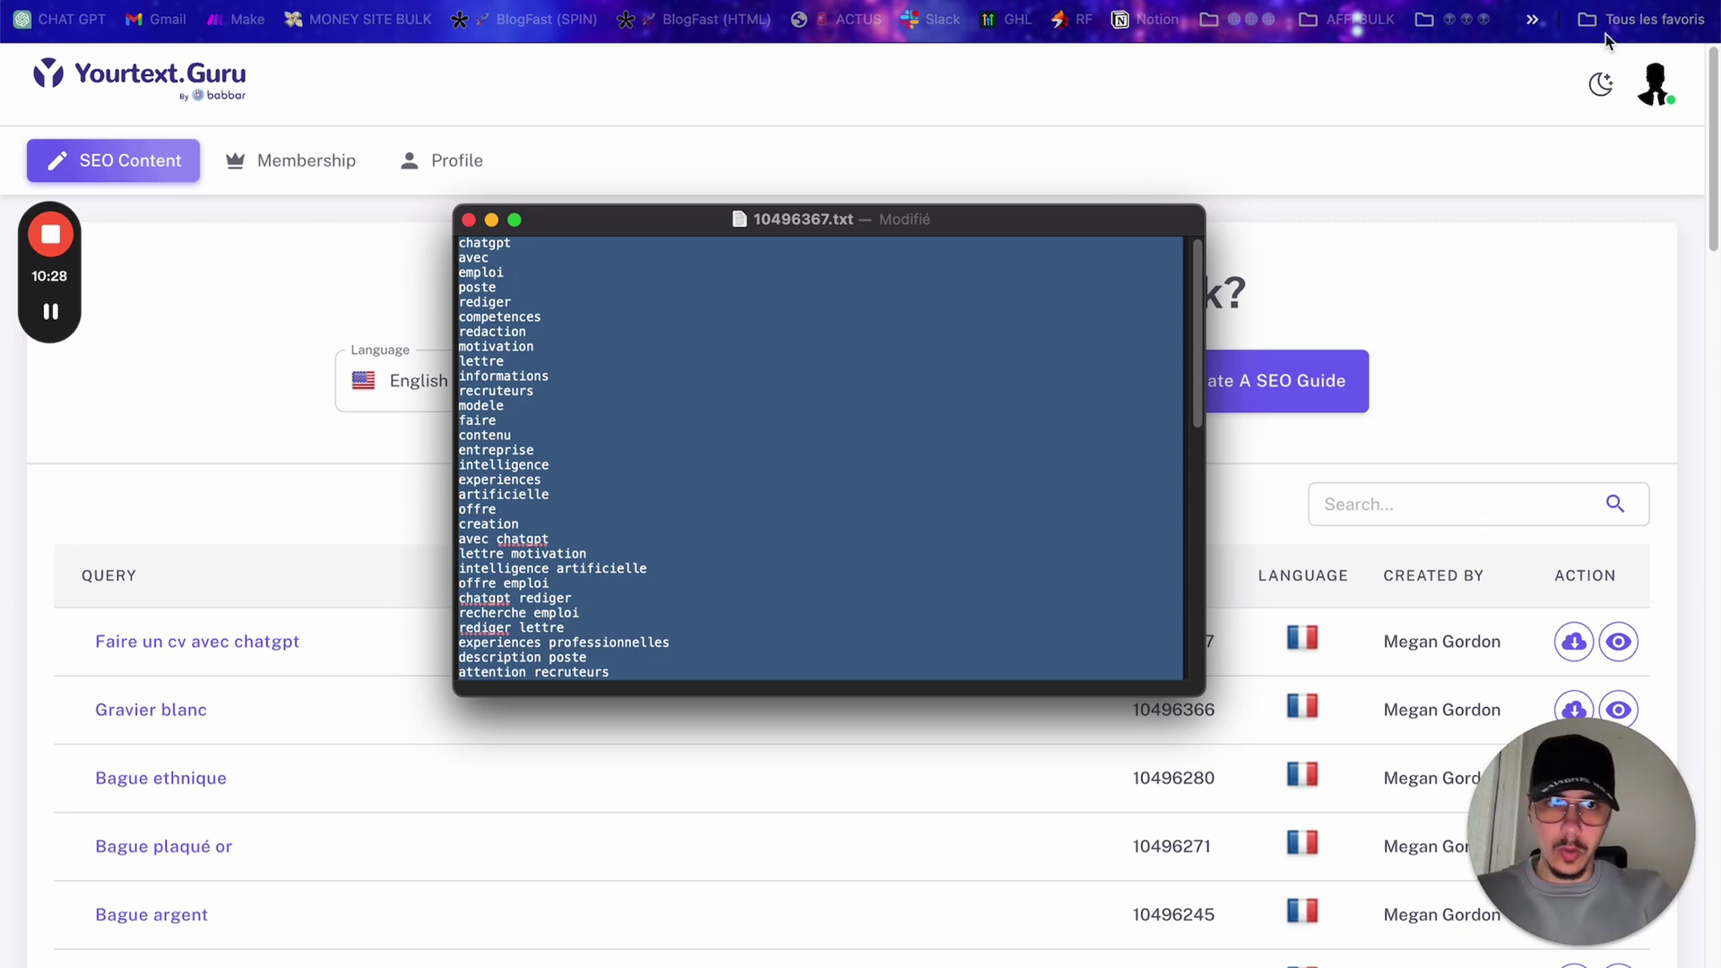
# Step: Switch to ChatGPT's SEO article GPT and enter "Rédige un article de blog complet sur le mot clé principal : "faire un cv avec chatgpt""
pyautogui.press('super+Tab')
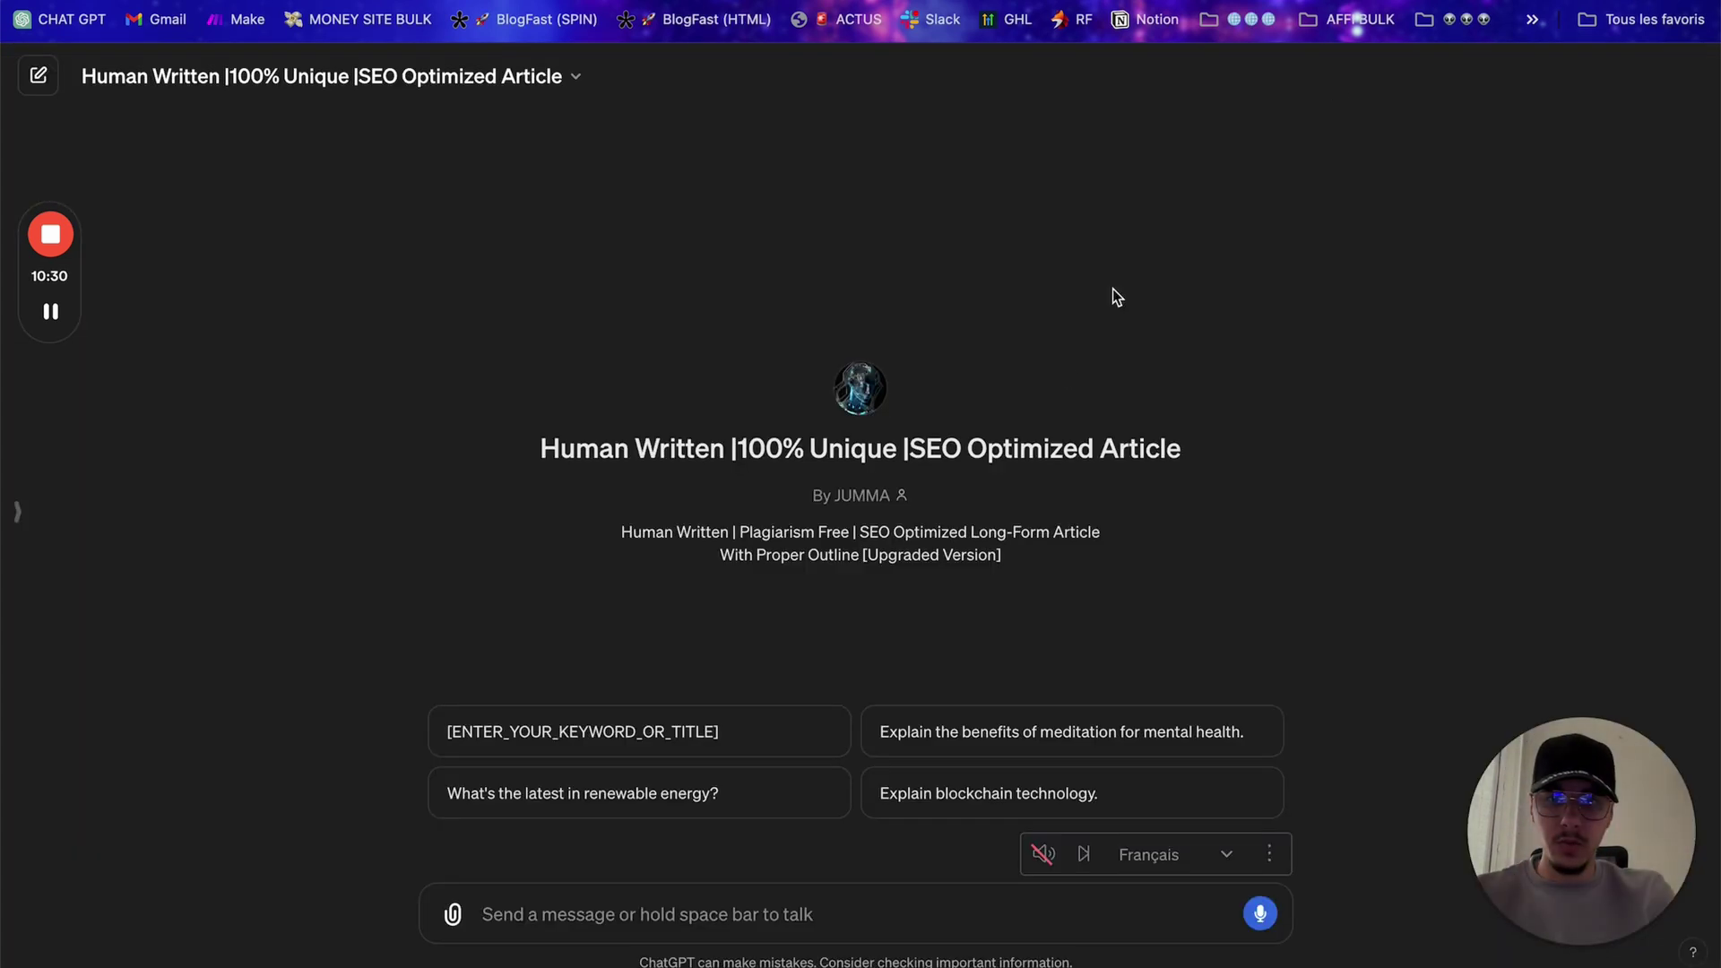
pyautogui.click(852, 894)
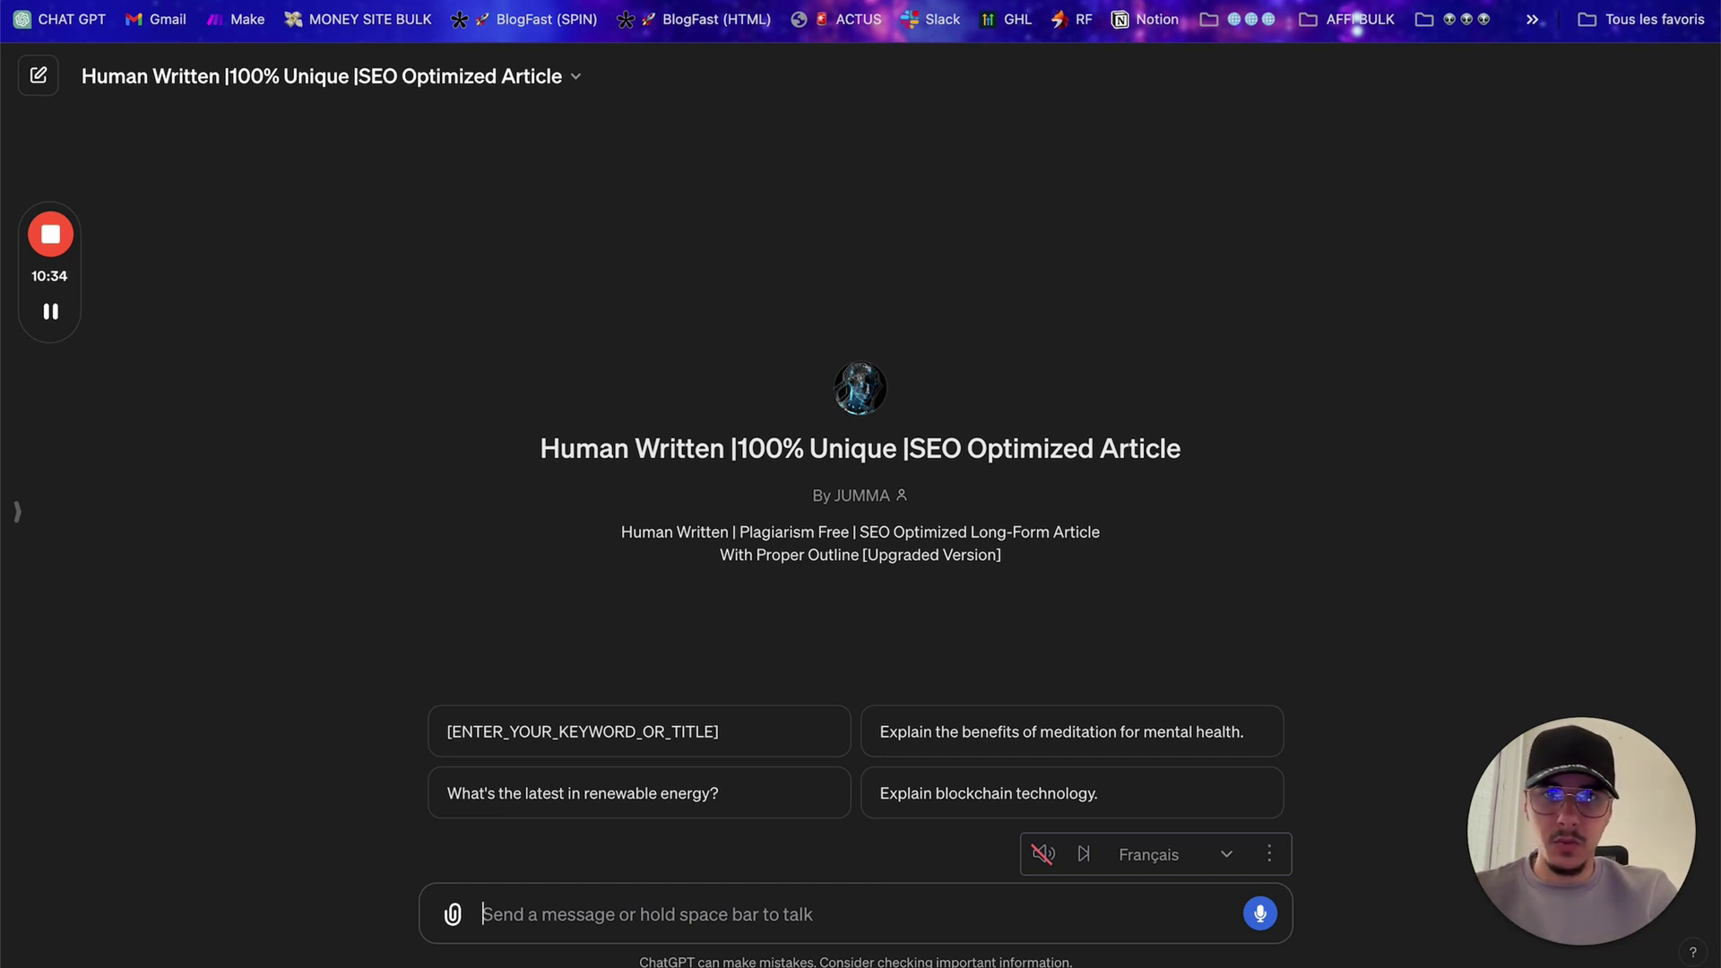
pyautogui.write('Rédige un article de')
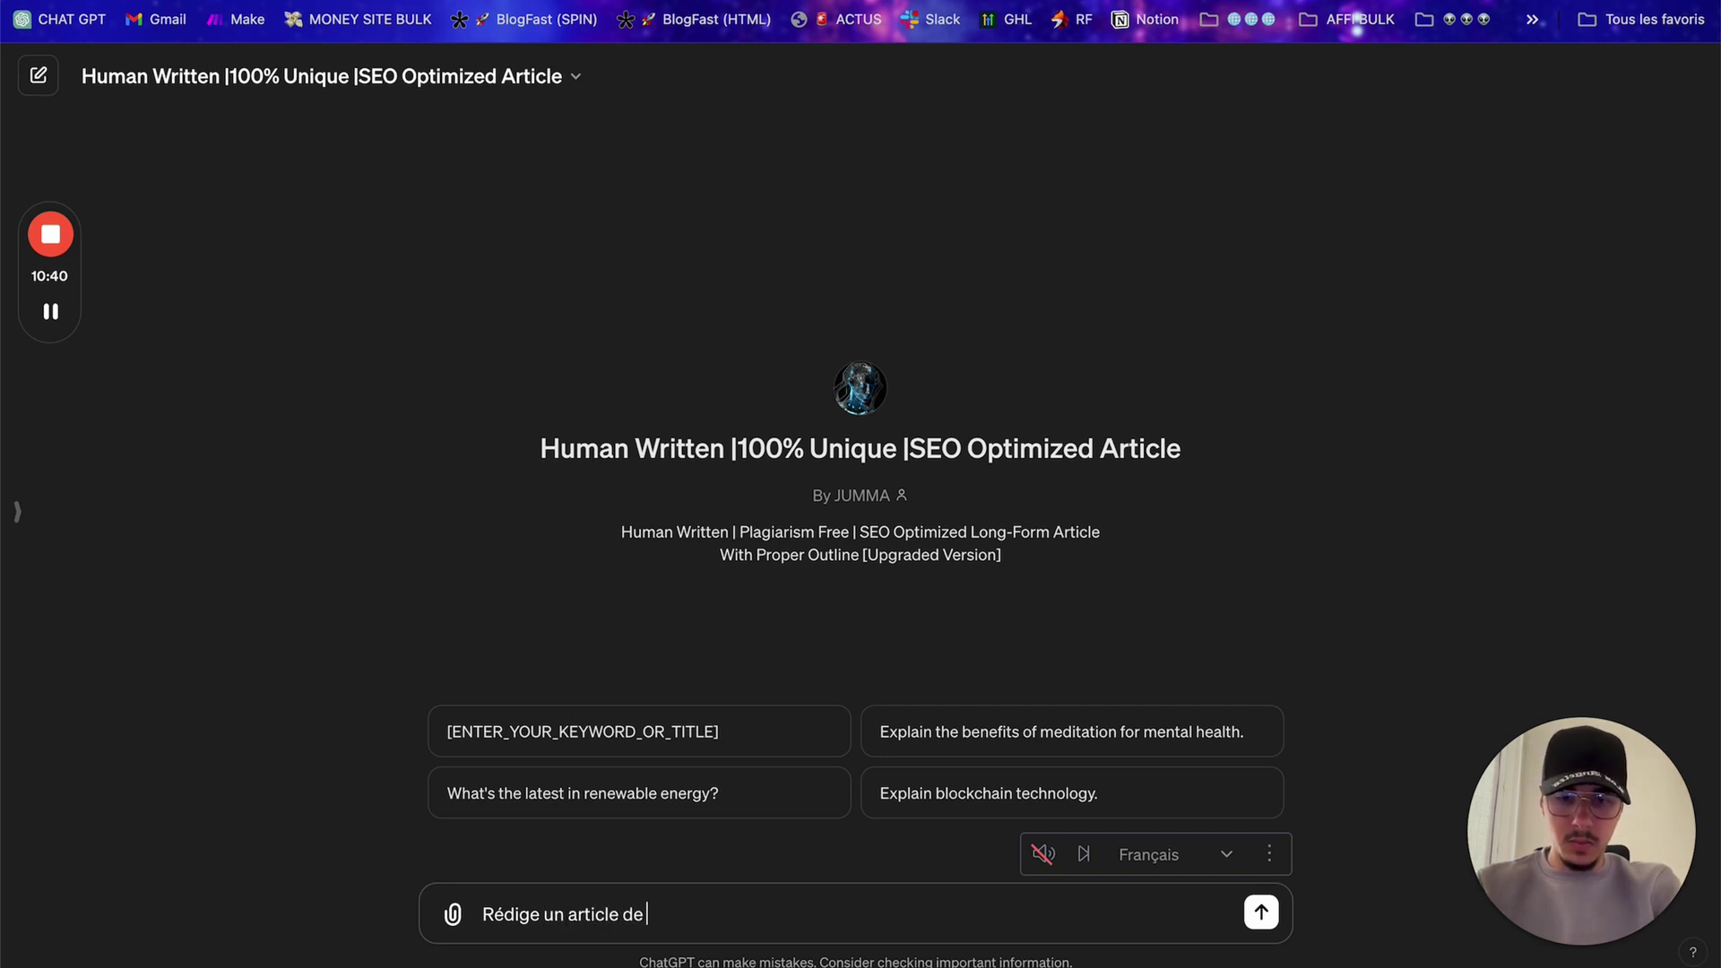
pyautogui.write(' complet sur le mot clé principal : "')
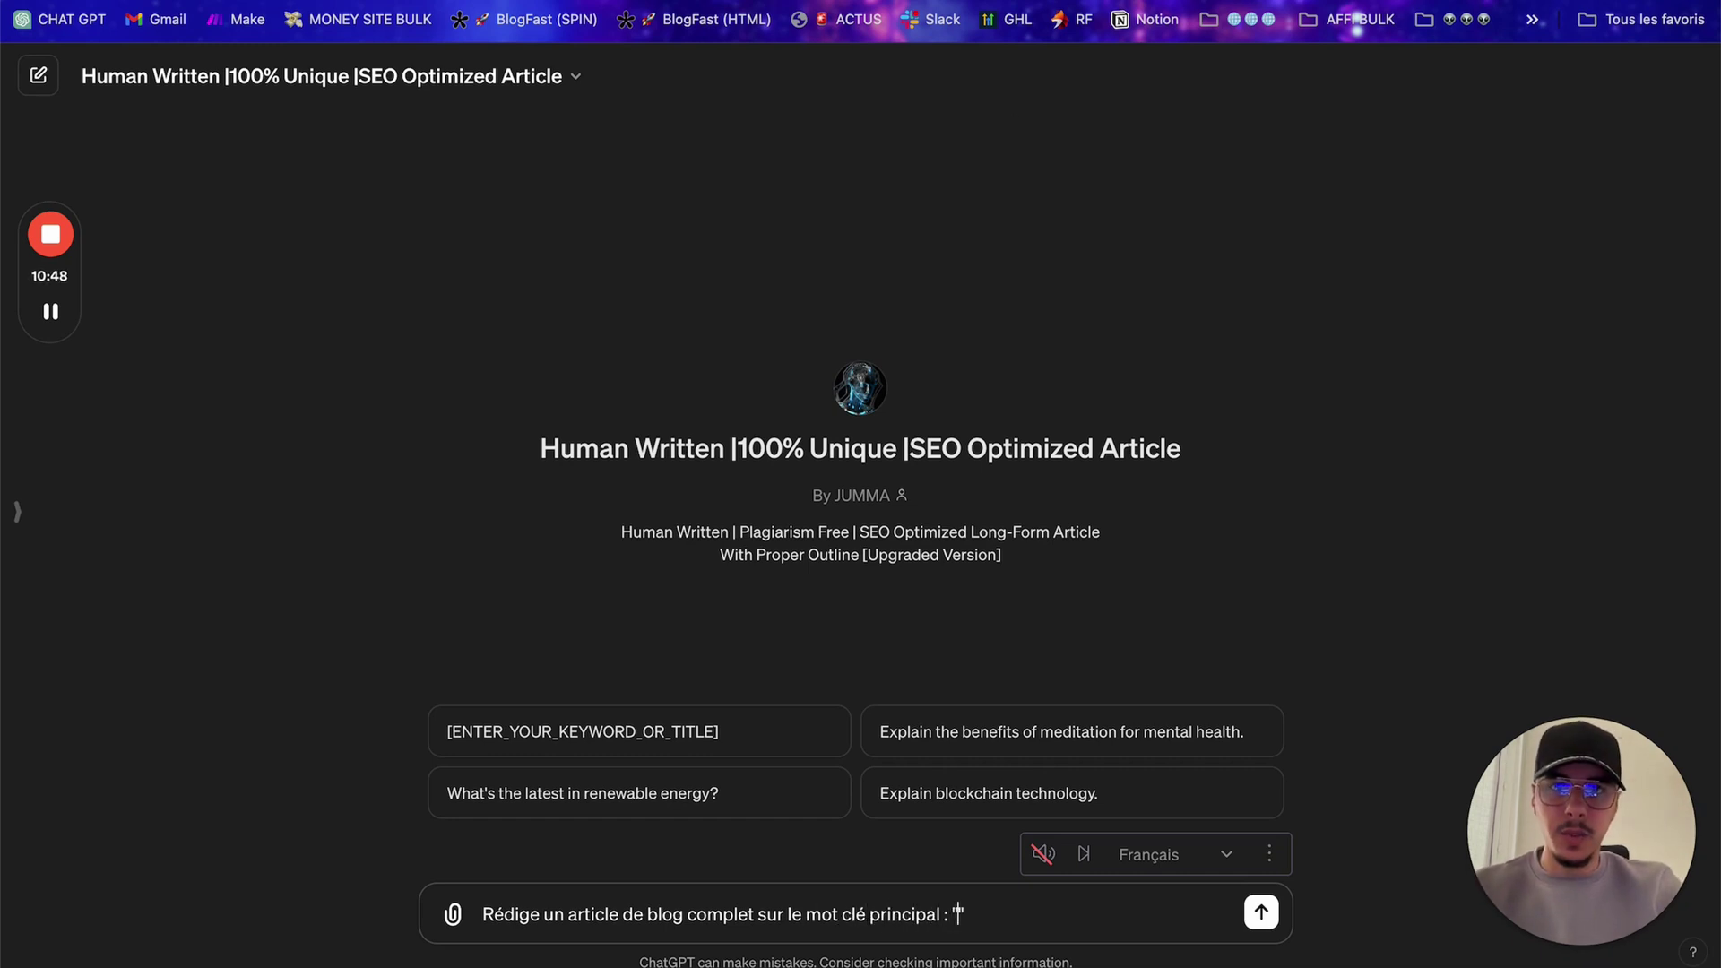
pyautogui.hotkey('ctrl', 'Tab')
pyautogui.hotkey('ctrl', 'shift', 'Tab')
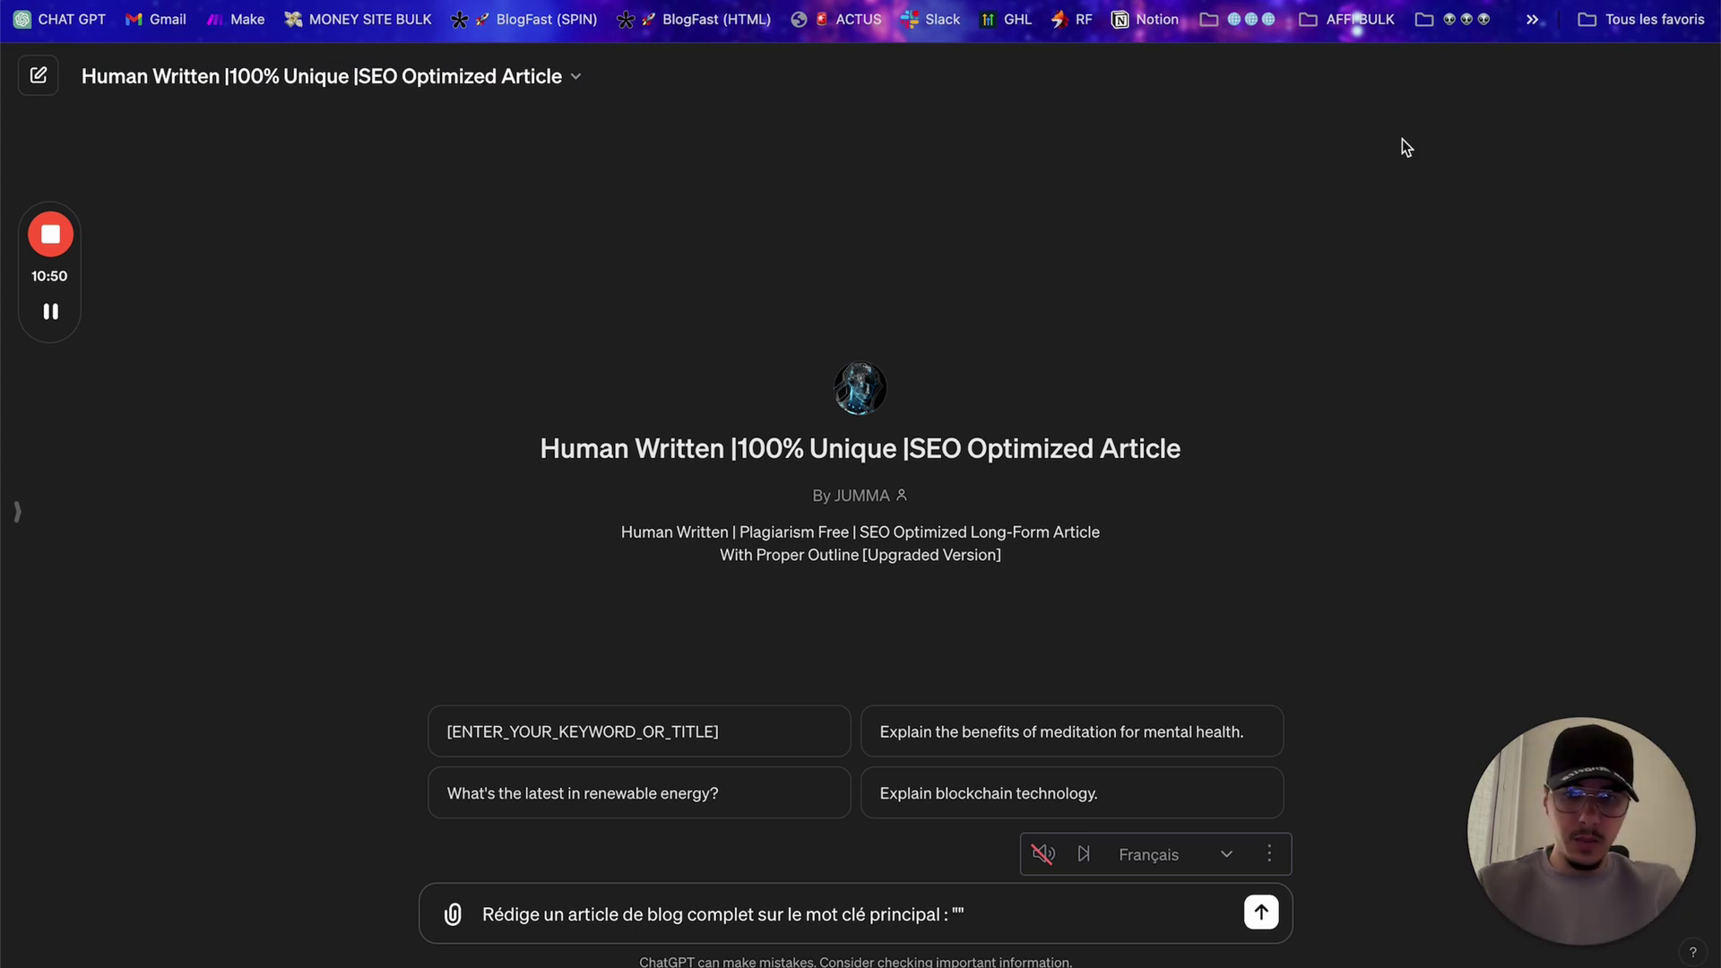
pyautogui.press('super+v')
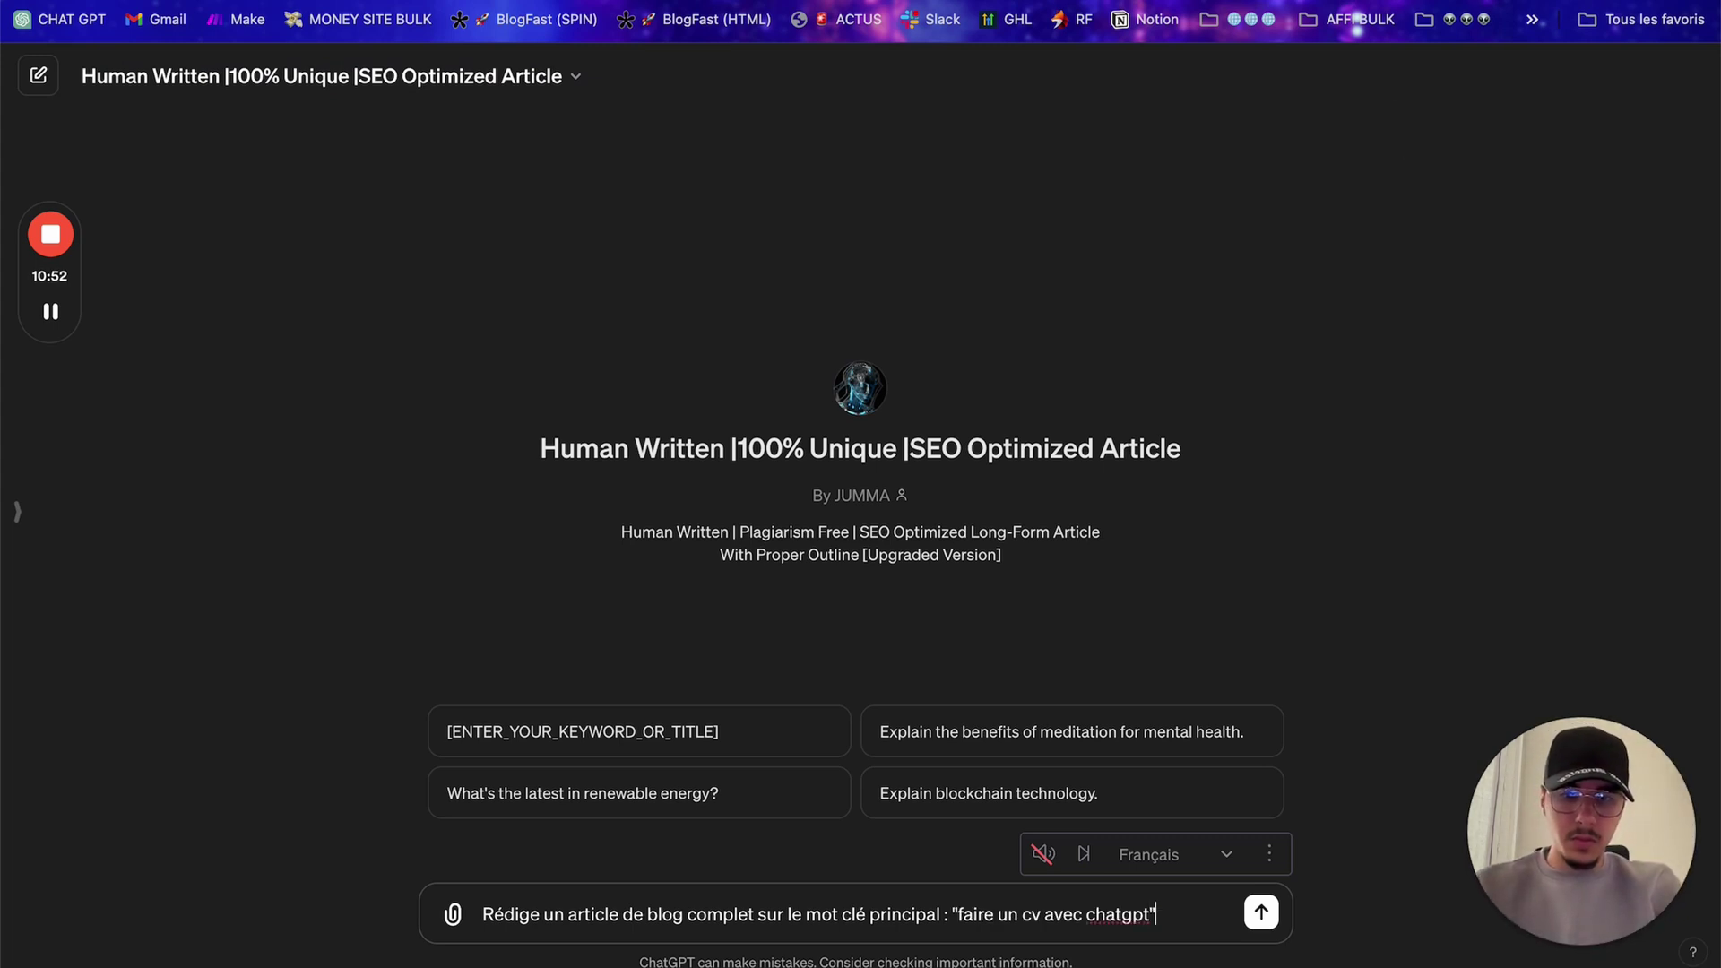
# Step: Add the instruction "Rédaction en body HTML uniquement" on a new line of the prompt and send it
pyautogui.hotkey('shift', 'Return')
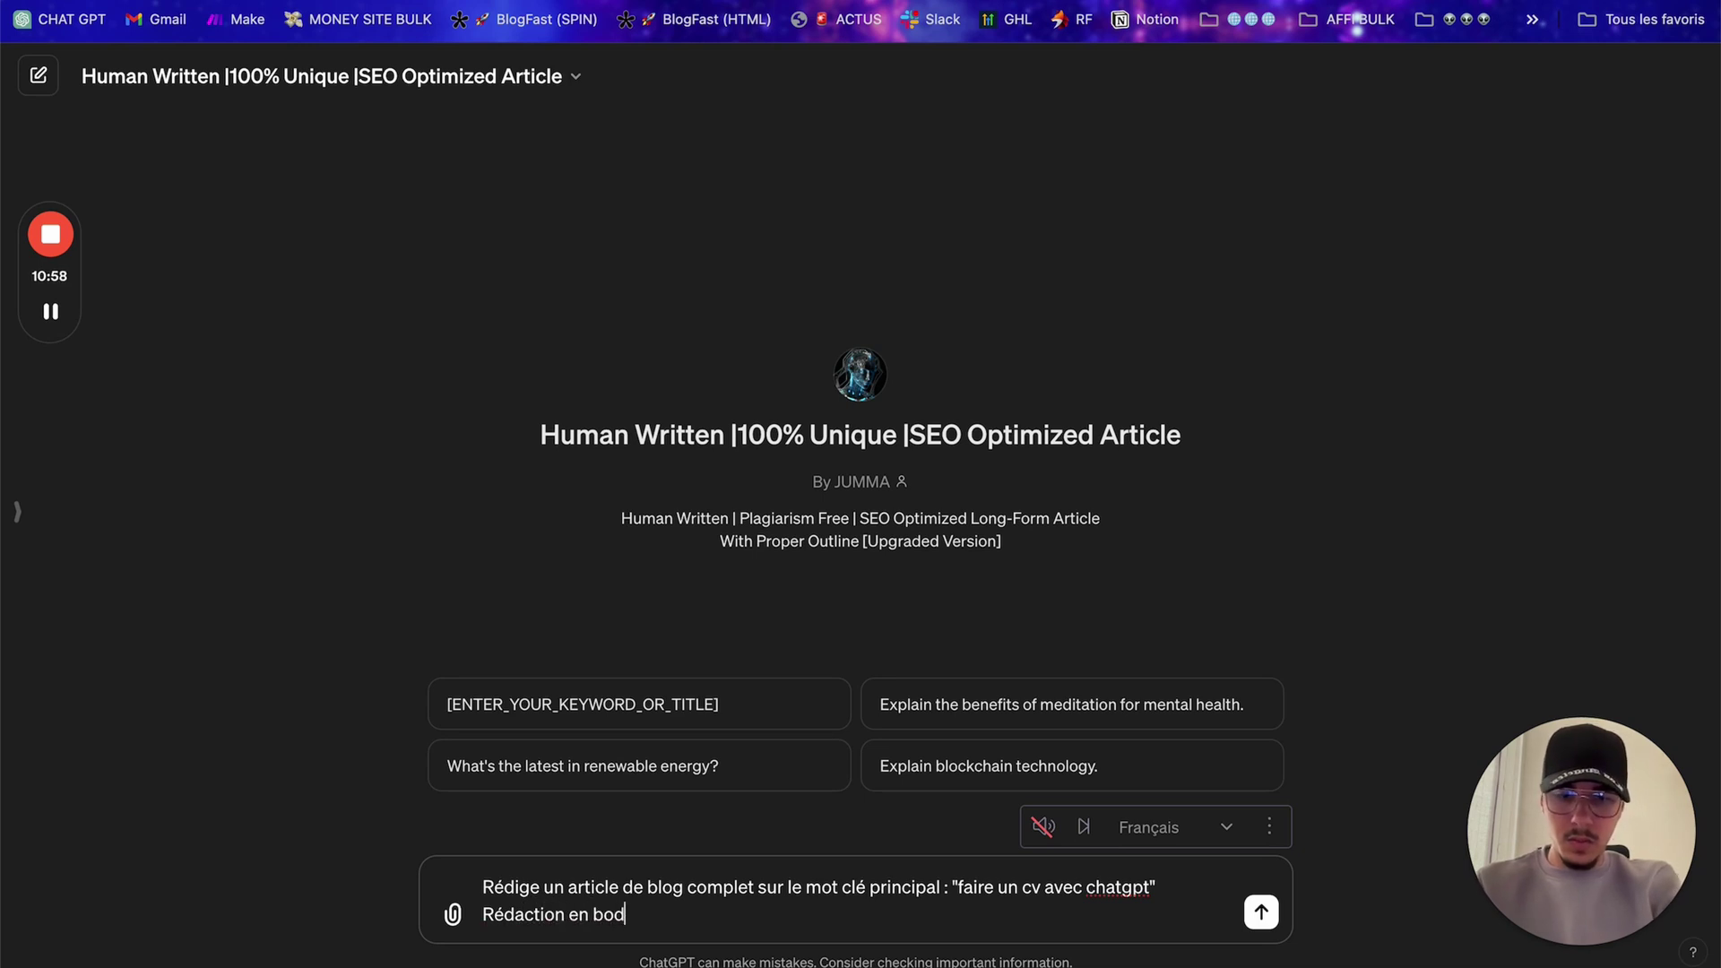
pyautogui.write('ment')
pyautogui.press('Return')
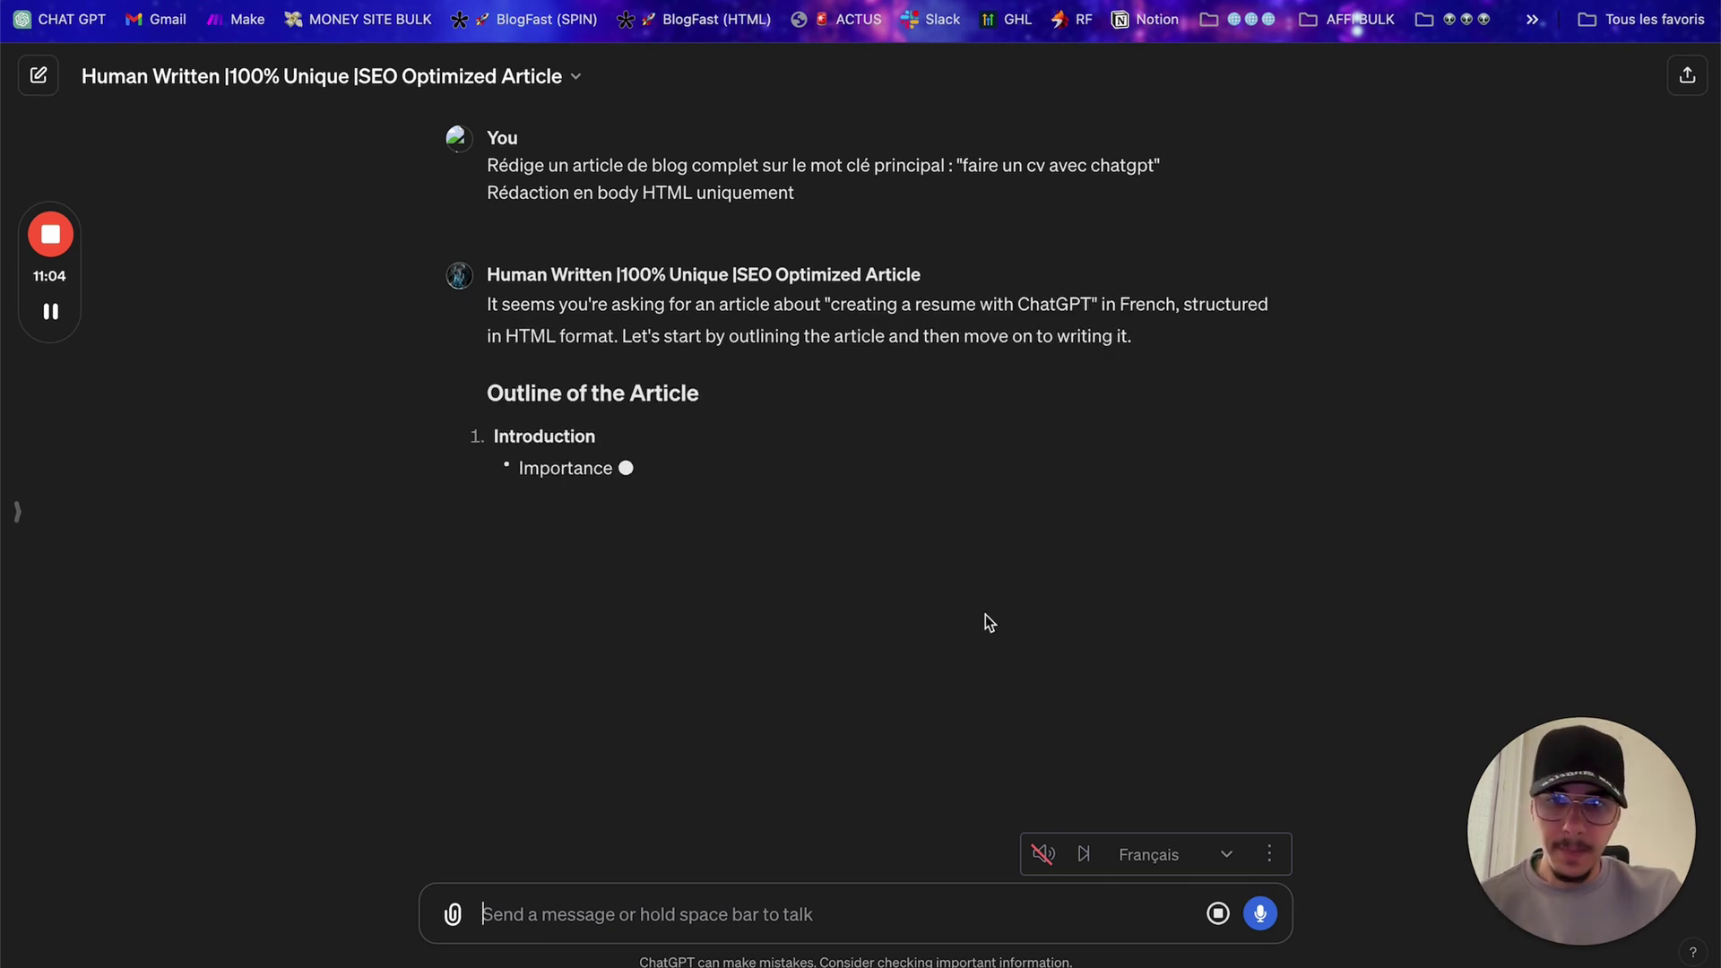
# Step: Stop the response being generated and copy the full text of the sent article prompt
pyautogui.click(1212, 914)
pyautogui.click(508, 222)
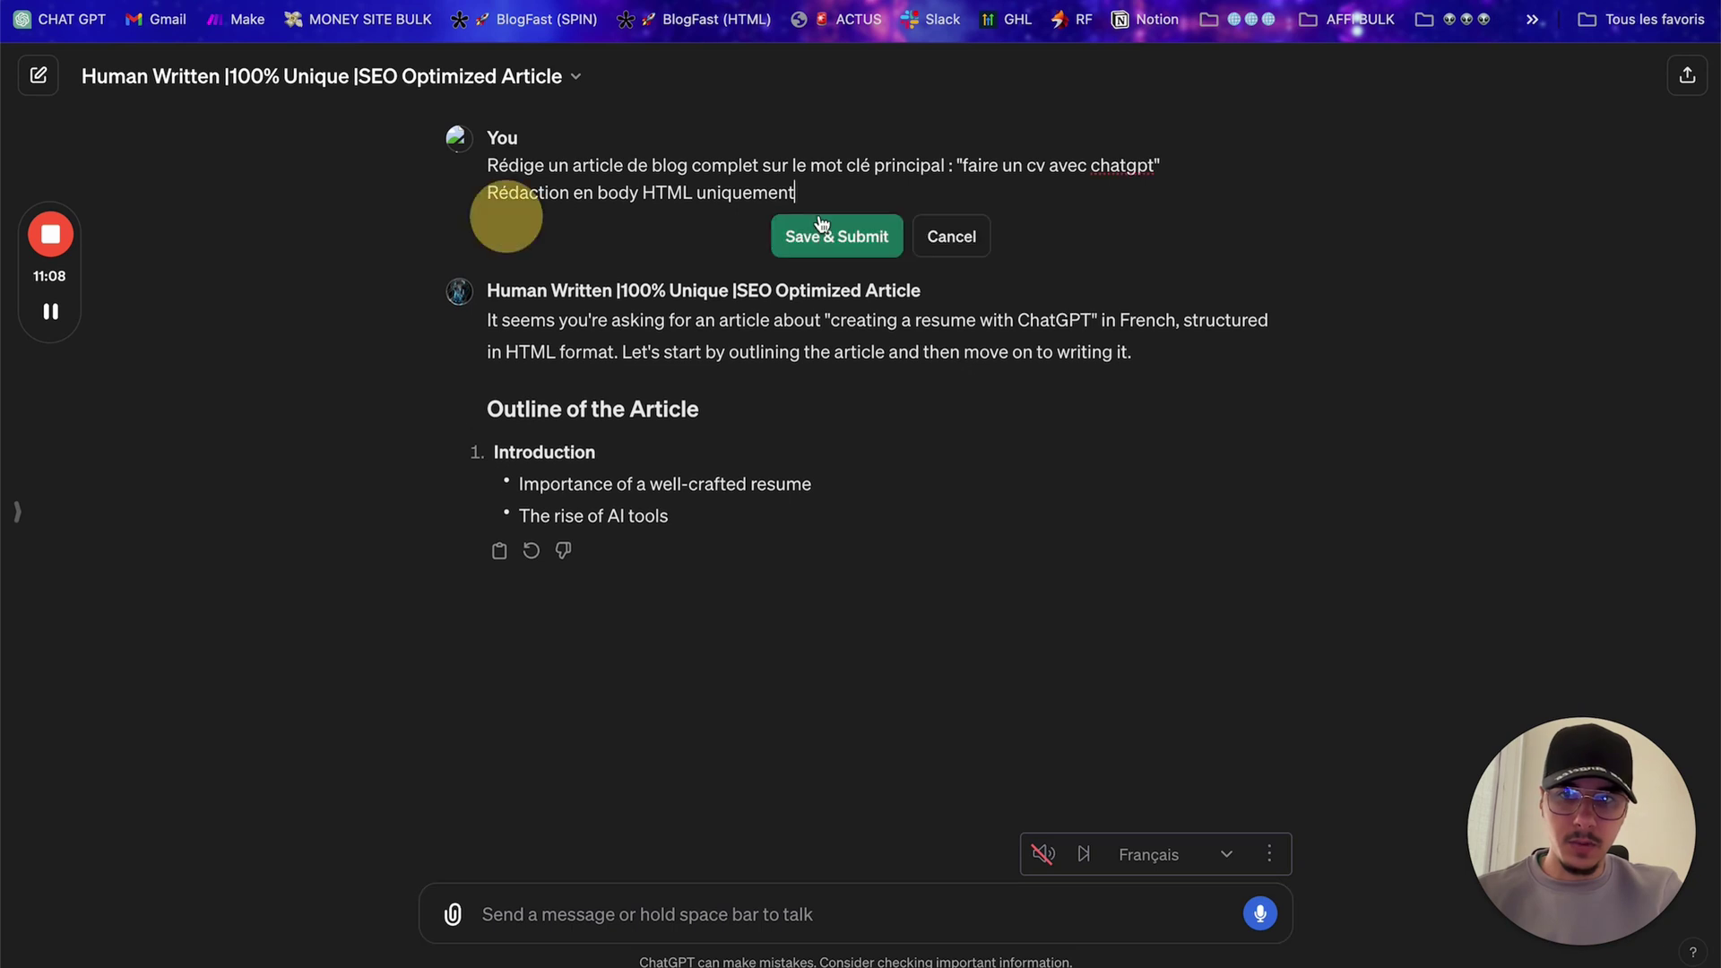
pyautogui.press('super+a')
pyautogui.press('super+c')
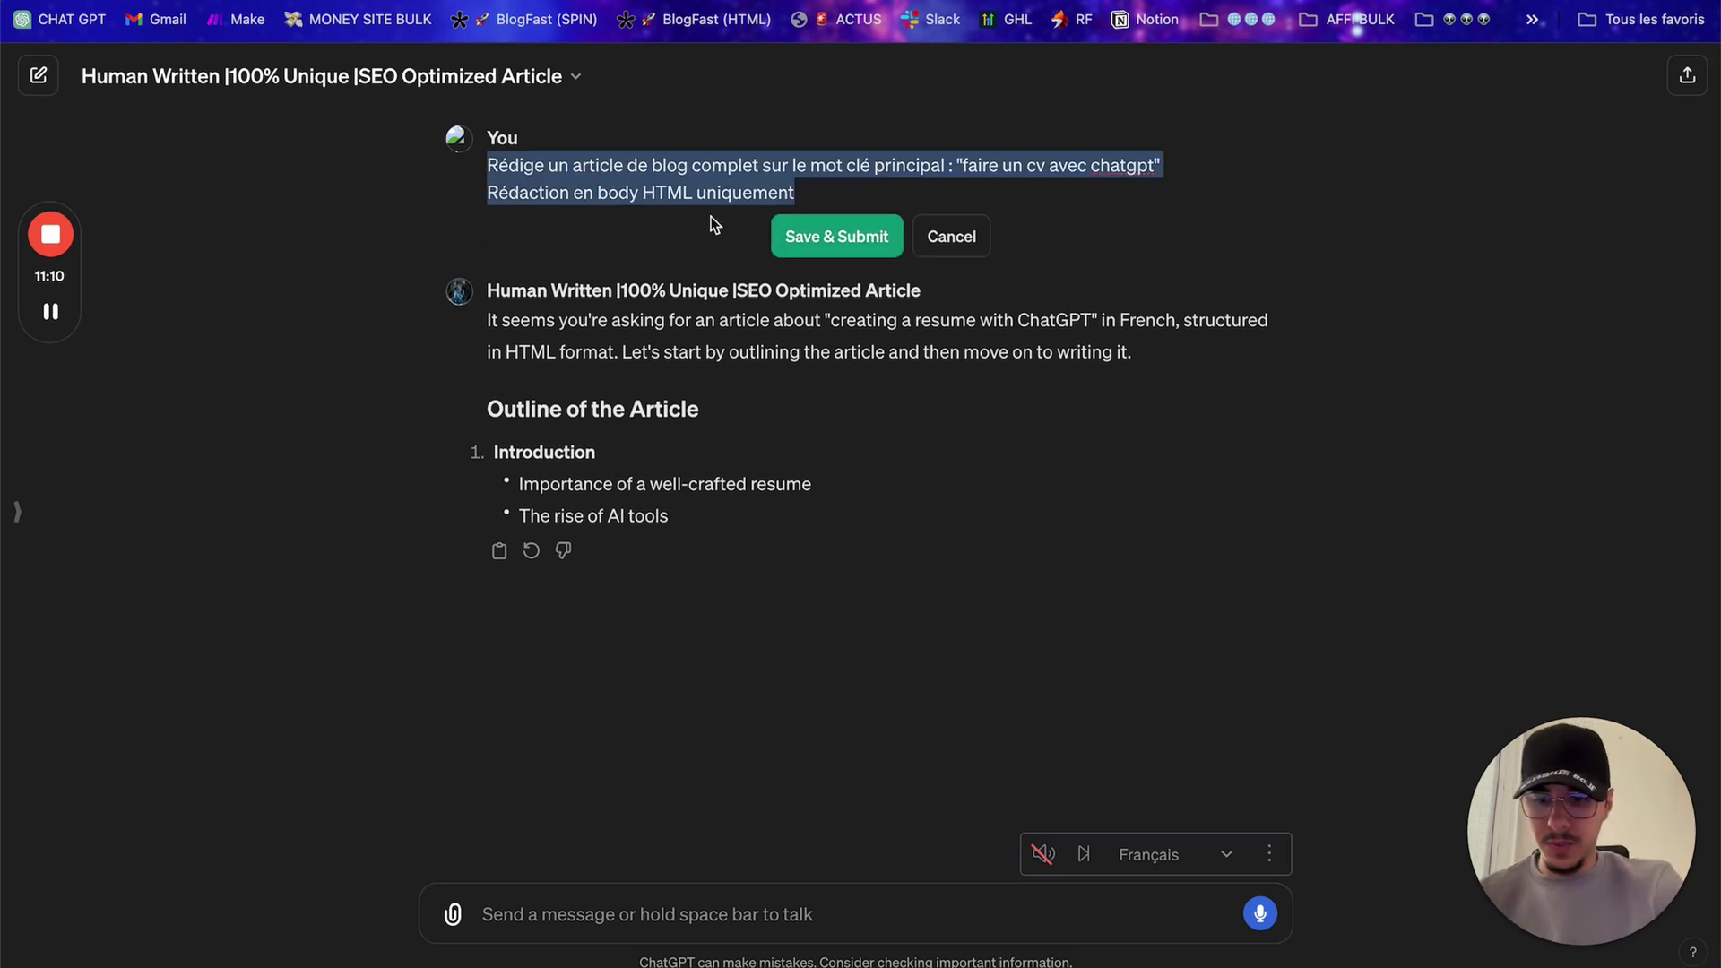
# Step: Start a new chat with the SEO article GPT and send the copied prompt with the added line "Write in french only."
pyautogui.click(242, 77)
pyautogui.click(235, 139)
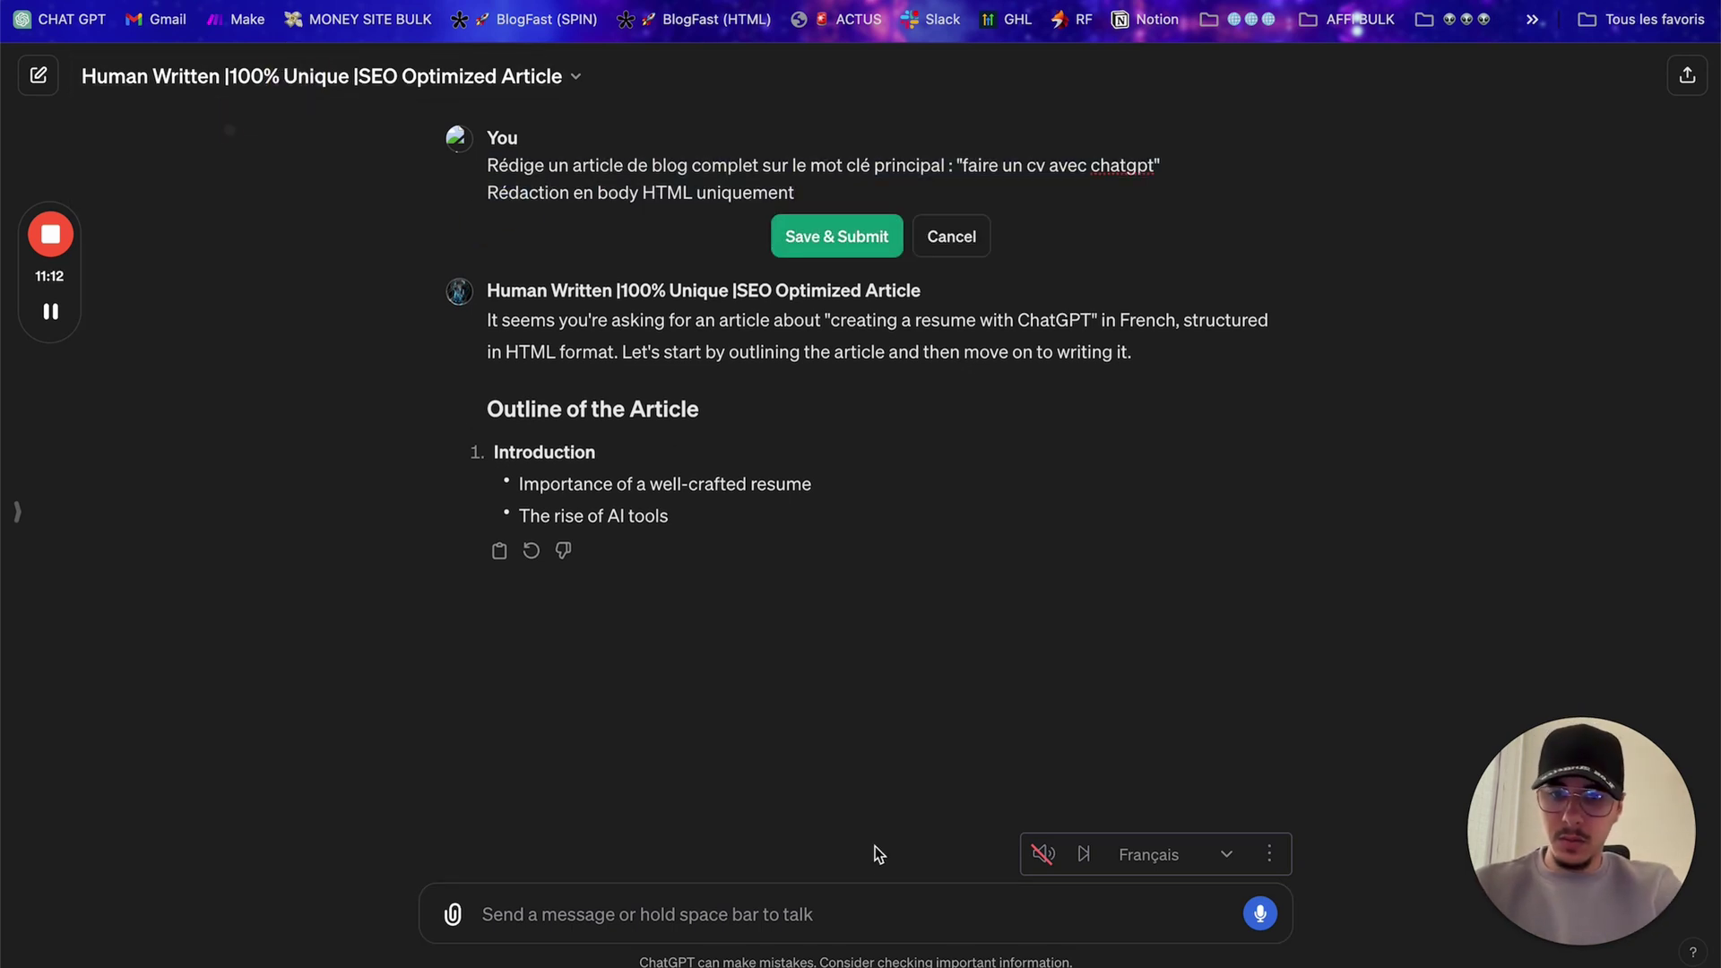
pyautogui.press('super+v')
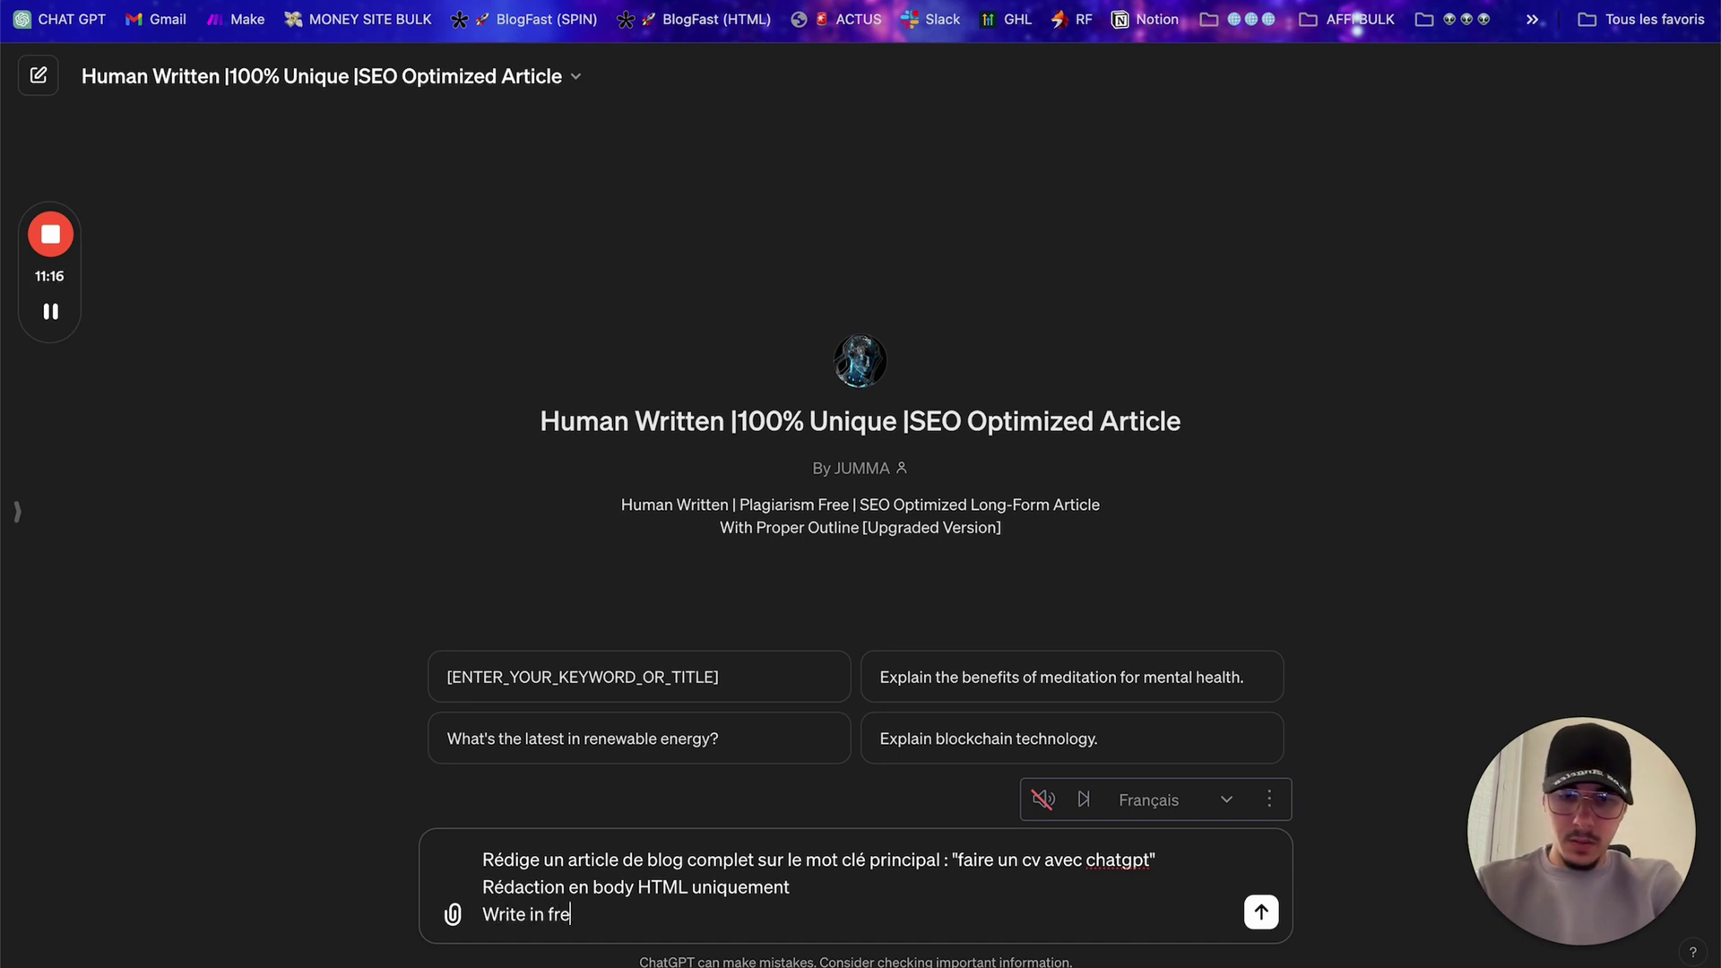
pyautogui.press('Return')
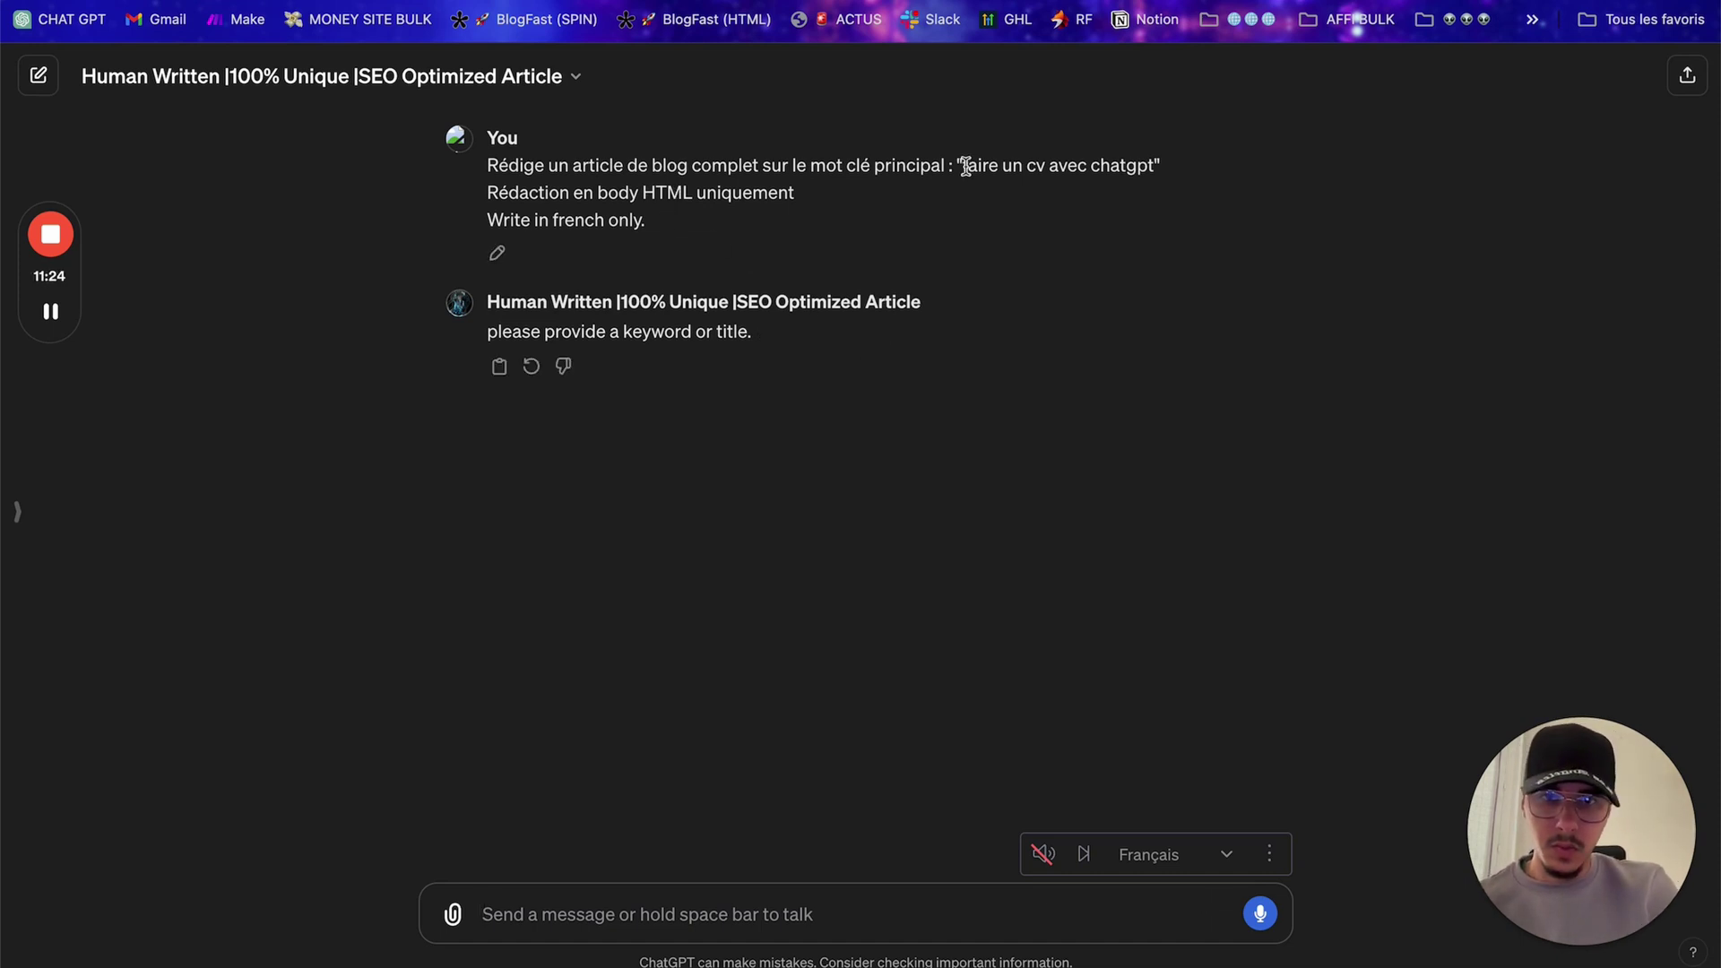
# Step: Copy the keyword "faire un cv avec chatgpt" from the sent prompt and send it twice, on two lines, as the reply
pyautogui.moveTo(965, 167); pyautogui.dragTo(1154, 180)
pyautogui.press('super+c')
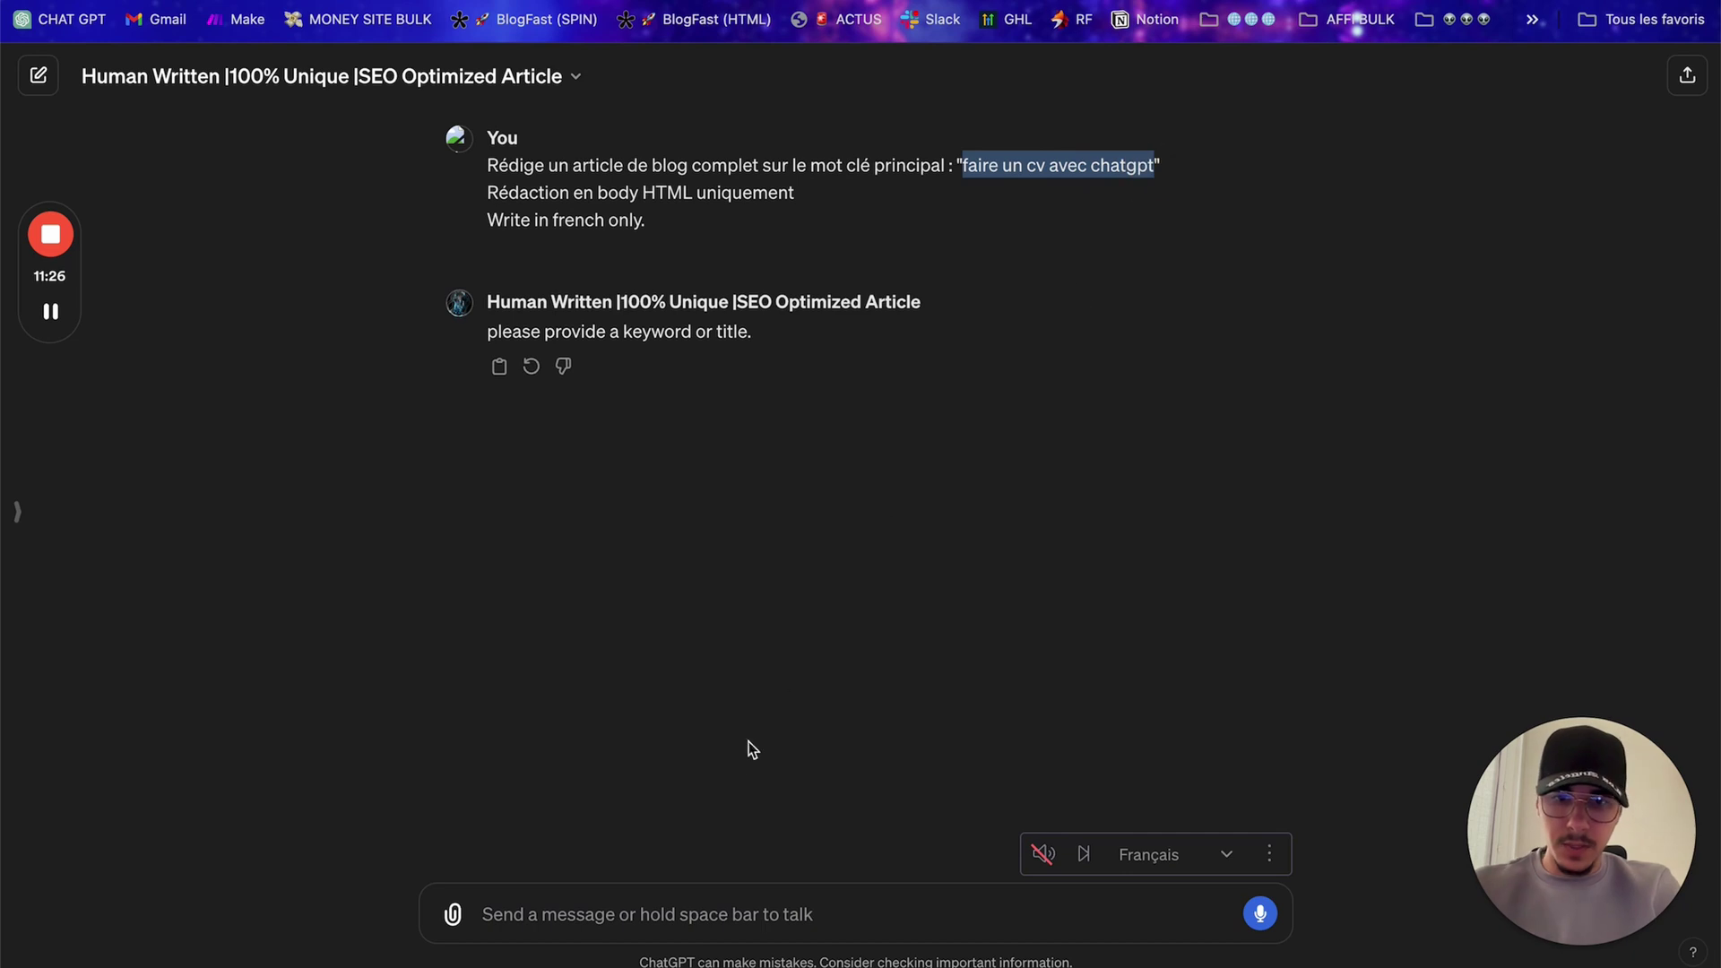
pyautogui.click(722, 894)
pyautogui.press('super+v')
pyautogui.hotkey('shift', 'Return')
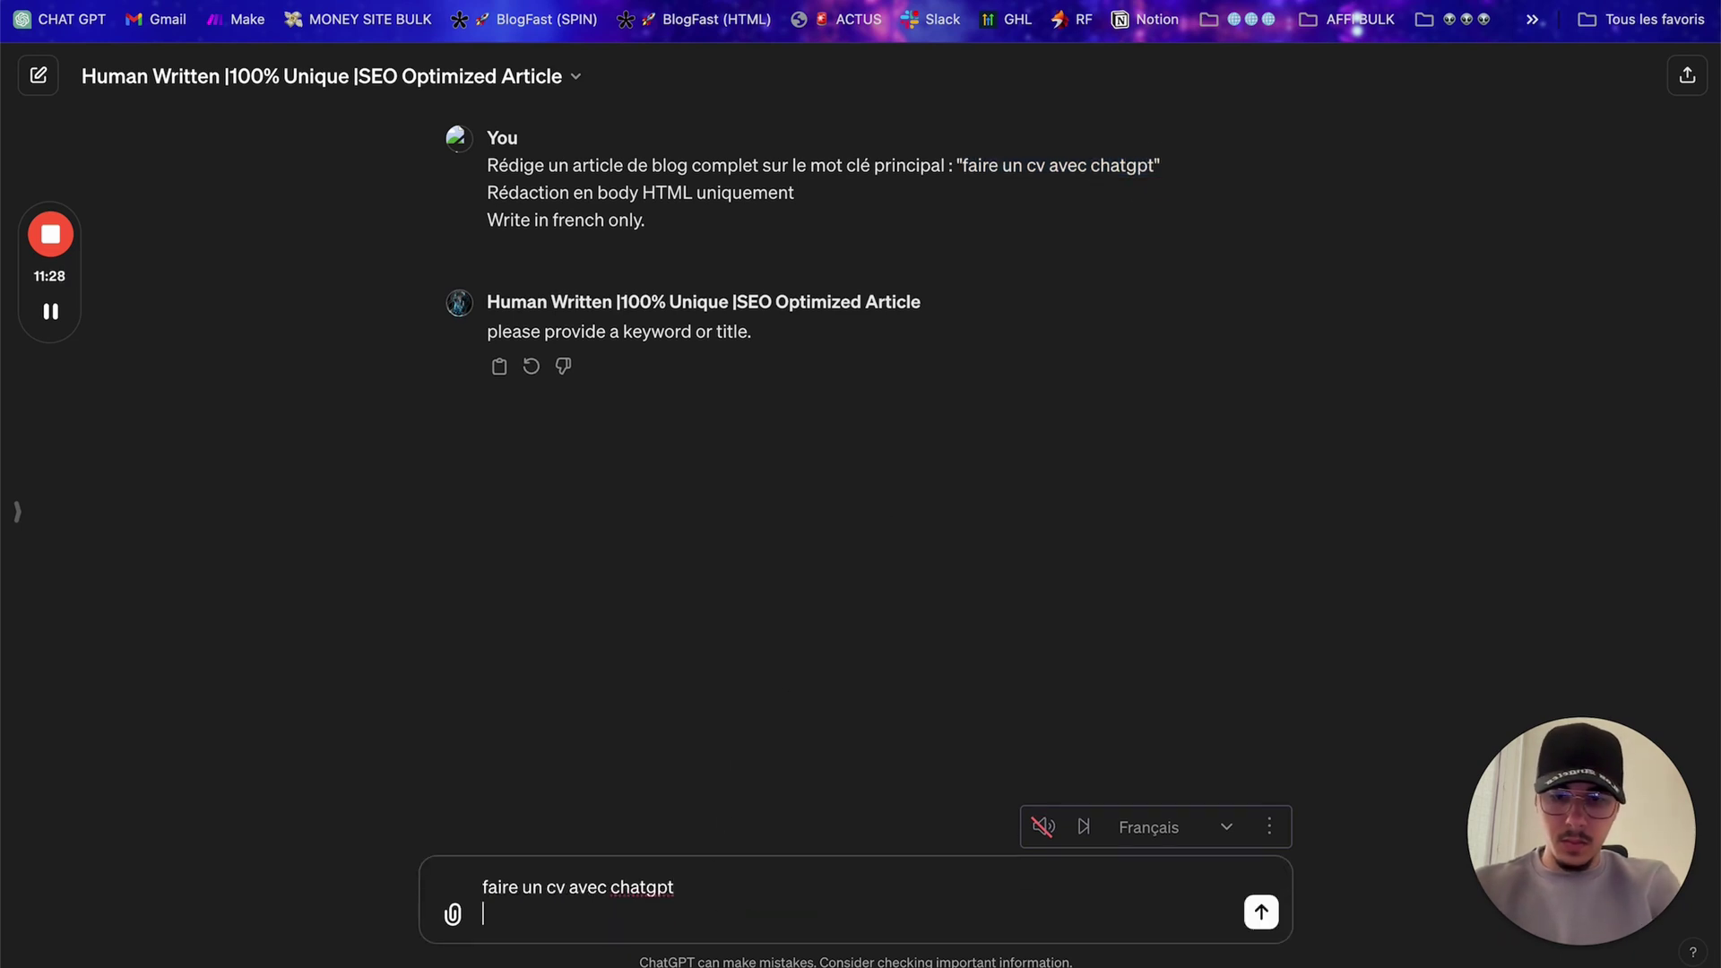
pyautogui.press('super+v')
pyautogui.press('Return')
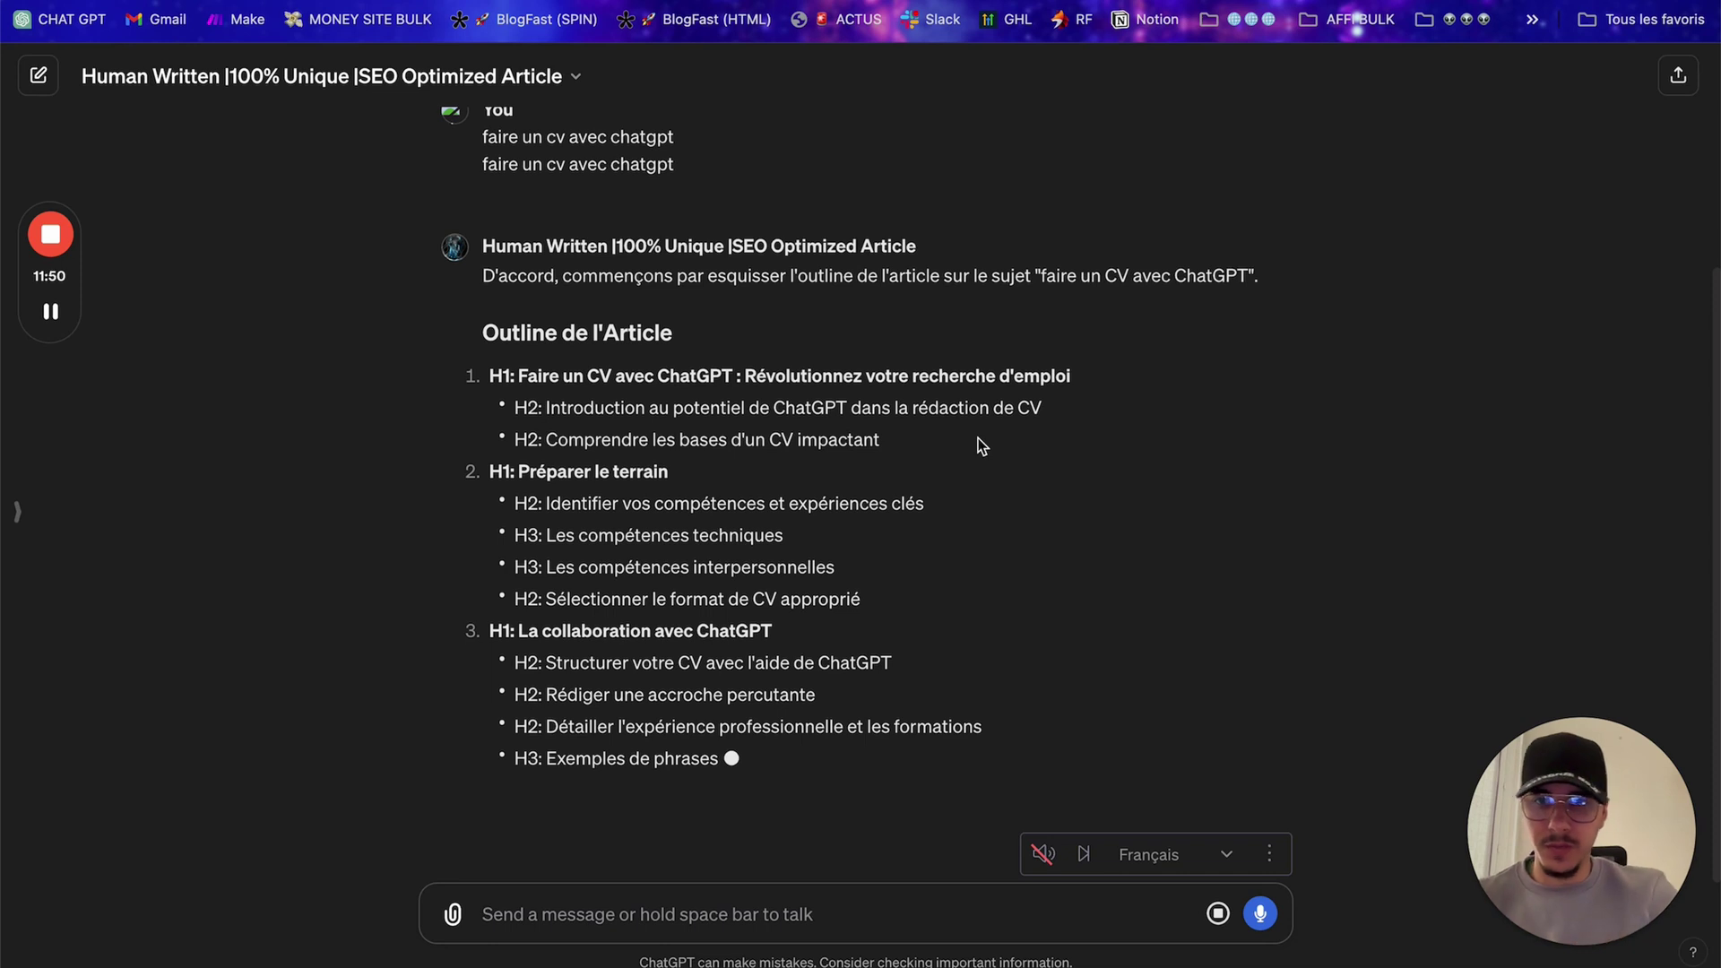
pyautogui.click(430, 79)
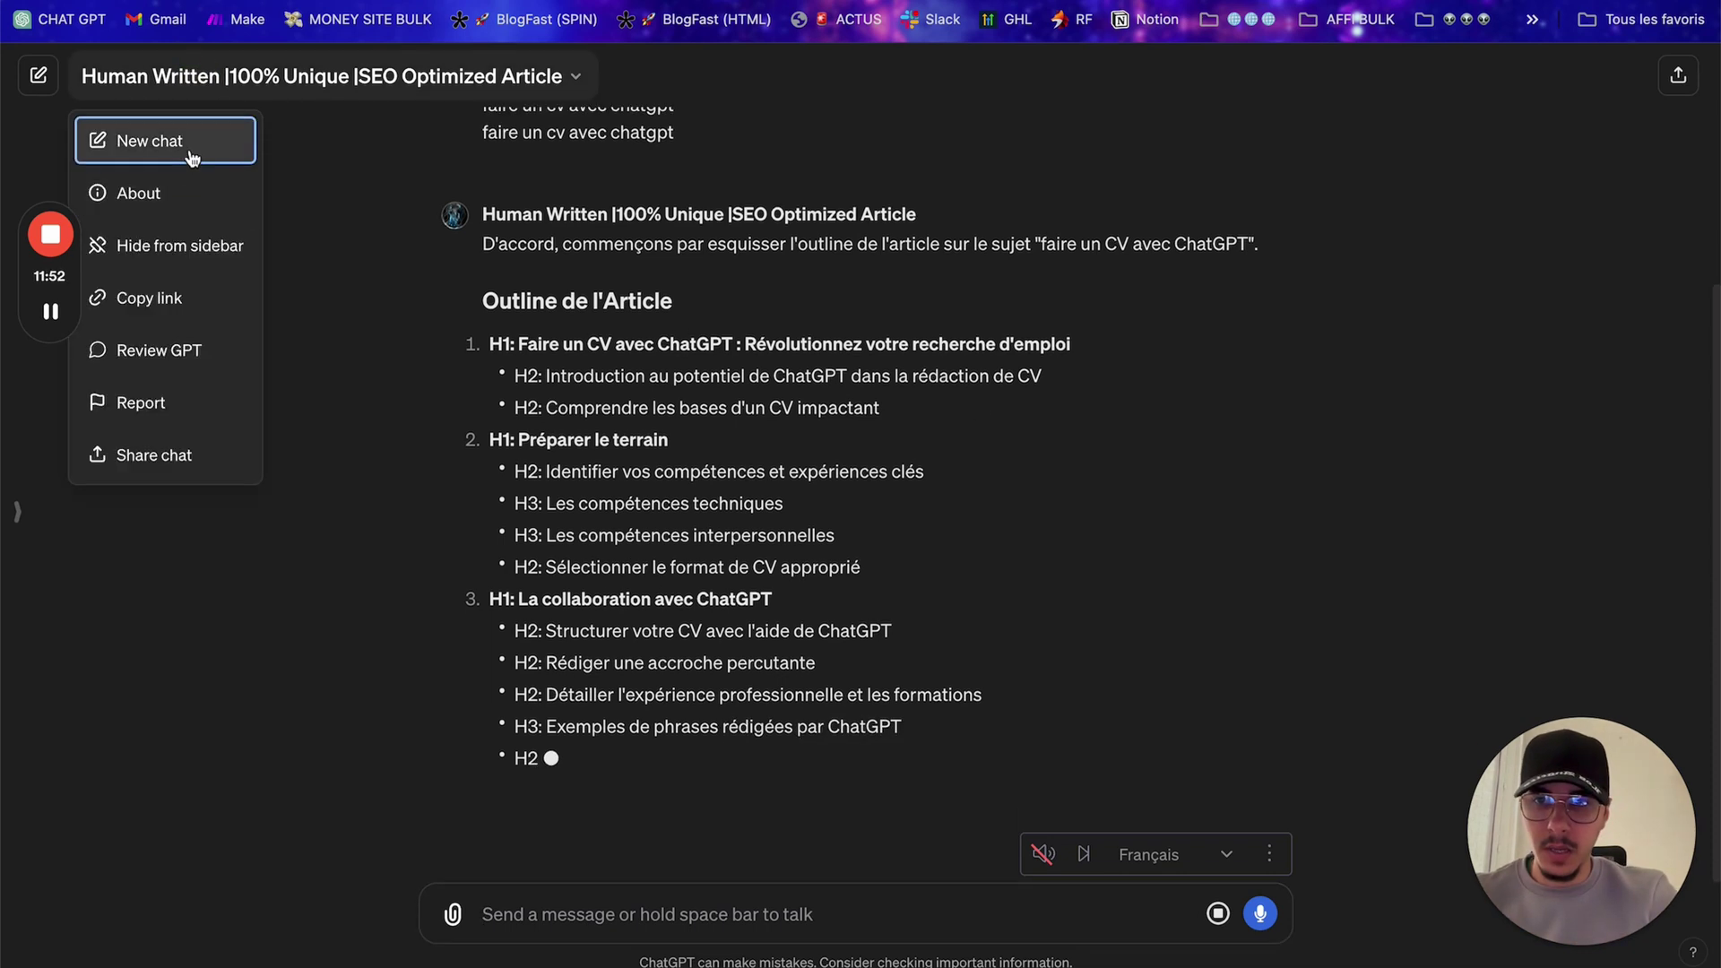
pyautogui.press('Escape')
pyautogui.moveTo(47, 312)
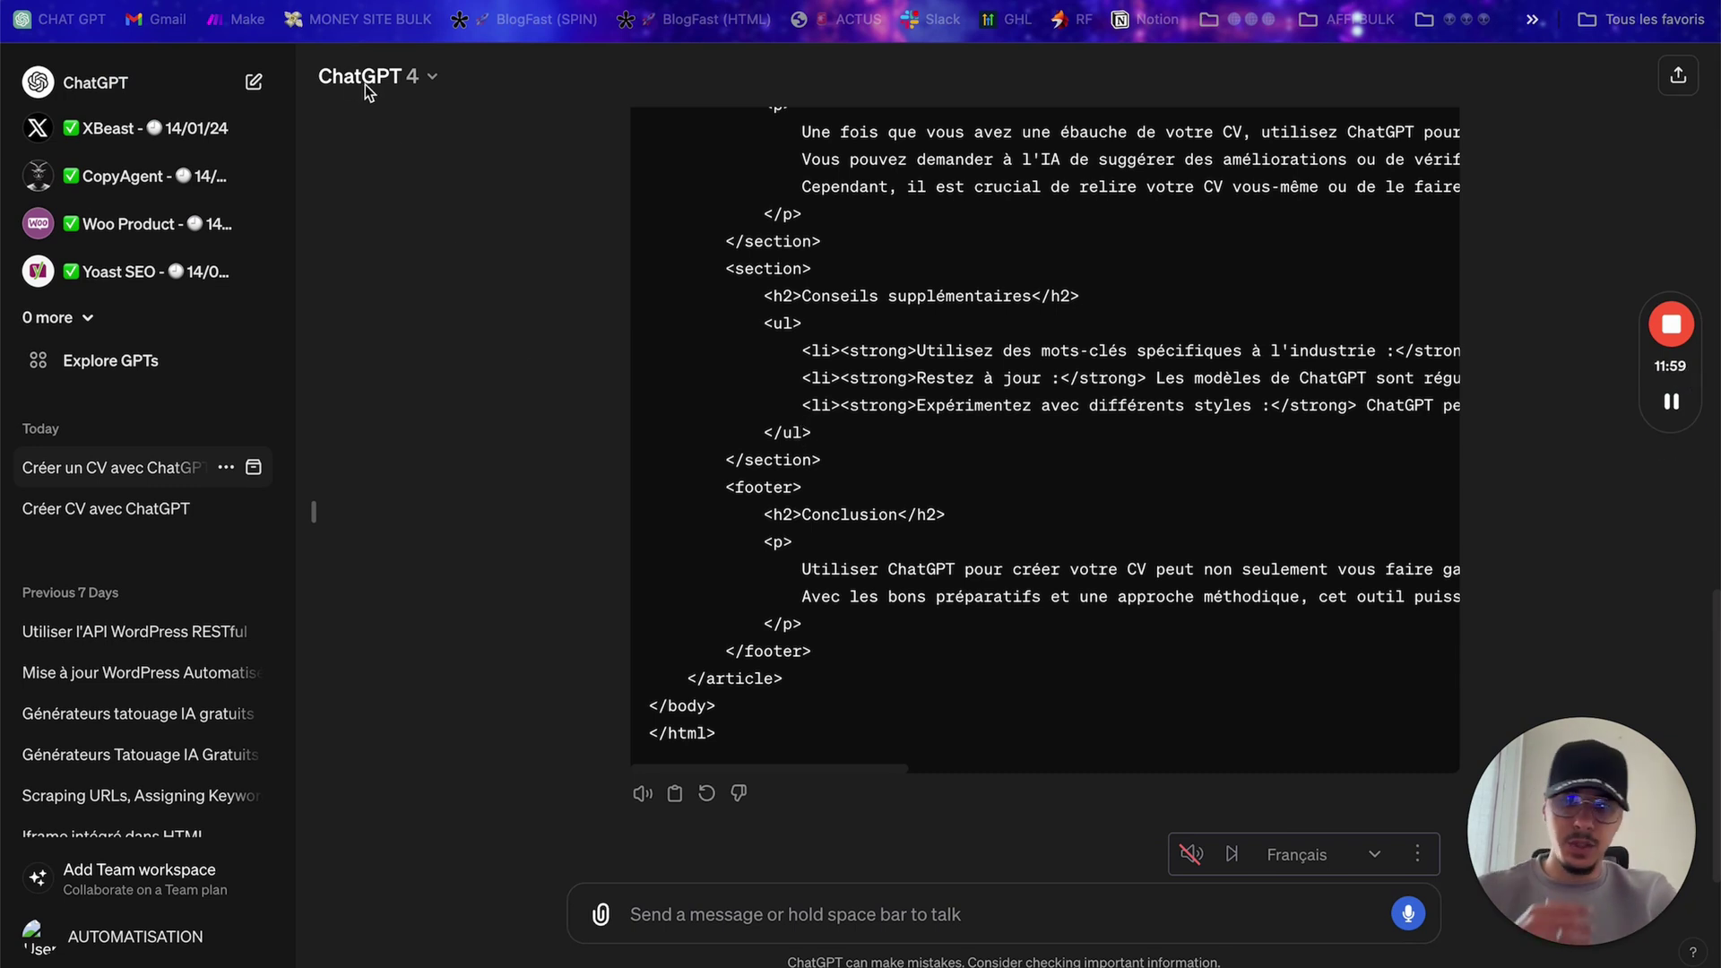
# Step: Copy the complete article prompt including the keyword list from the SEO article GPT and send it in the new ChatGPT 4 chat
pyautogui.scroll(15, 1251, 256)
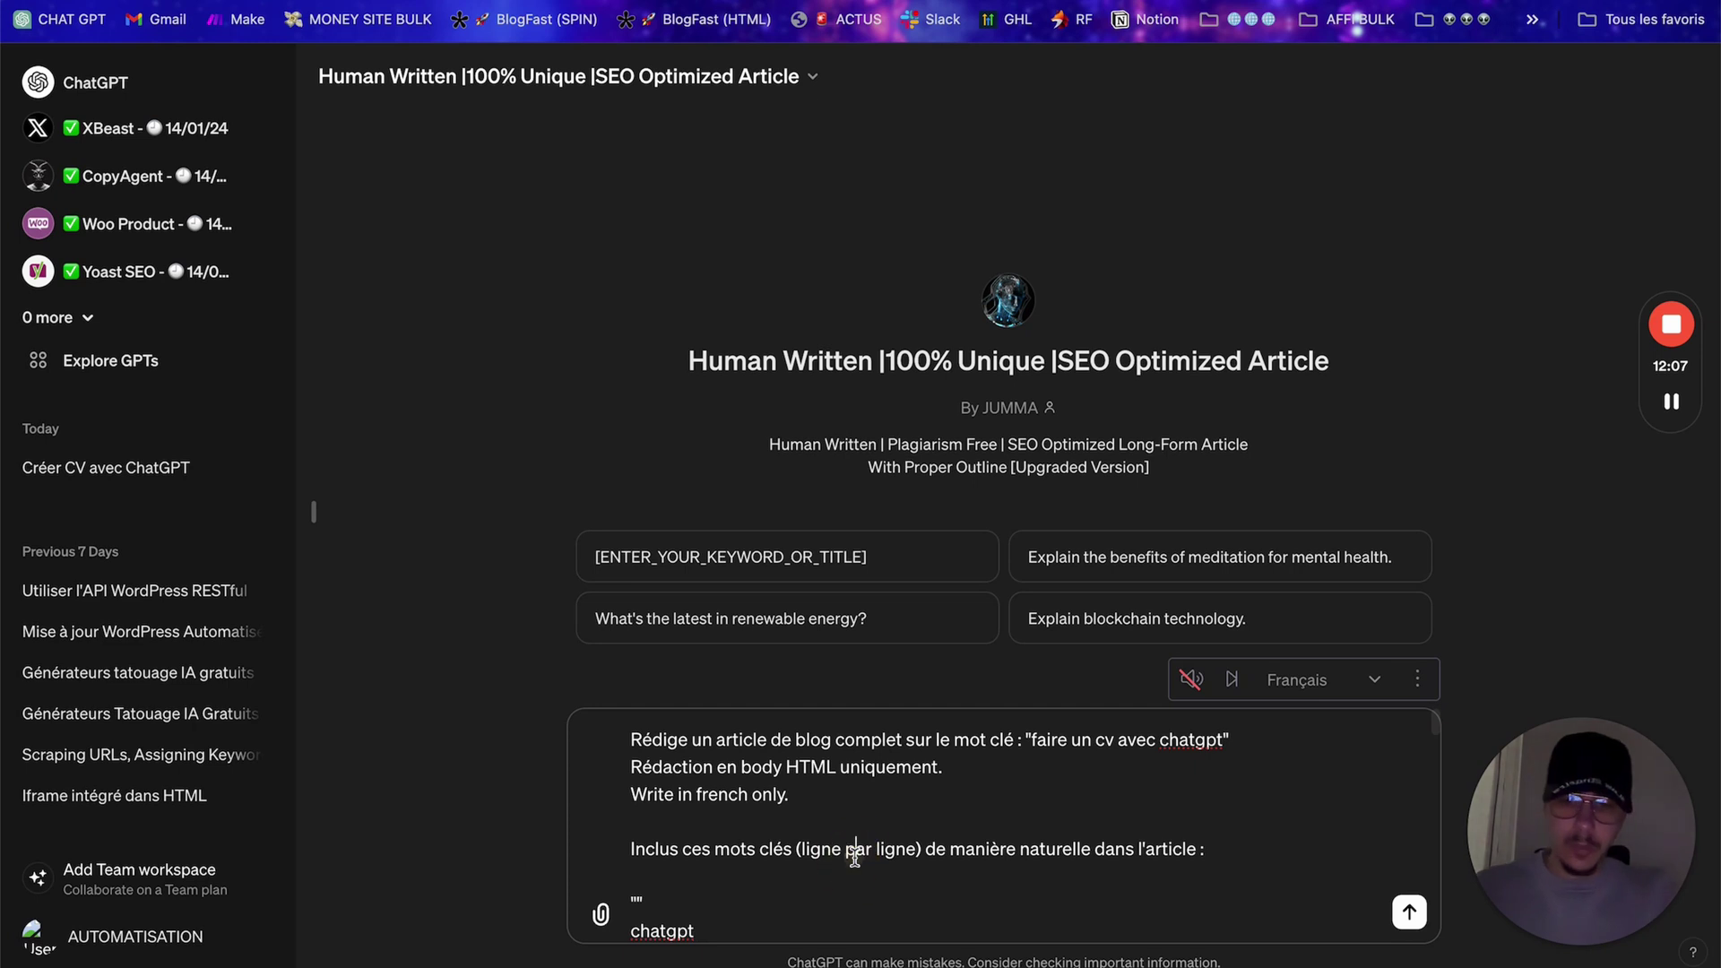
pyautogui.hotkey('ctrl', 'a')
pyautogui.hotkey('ctrl', 'c')
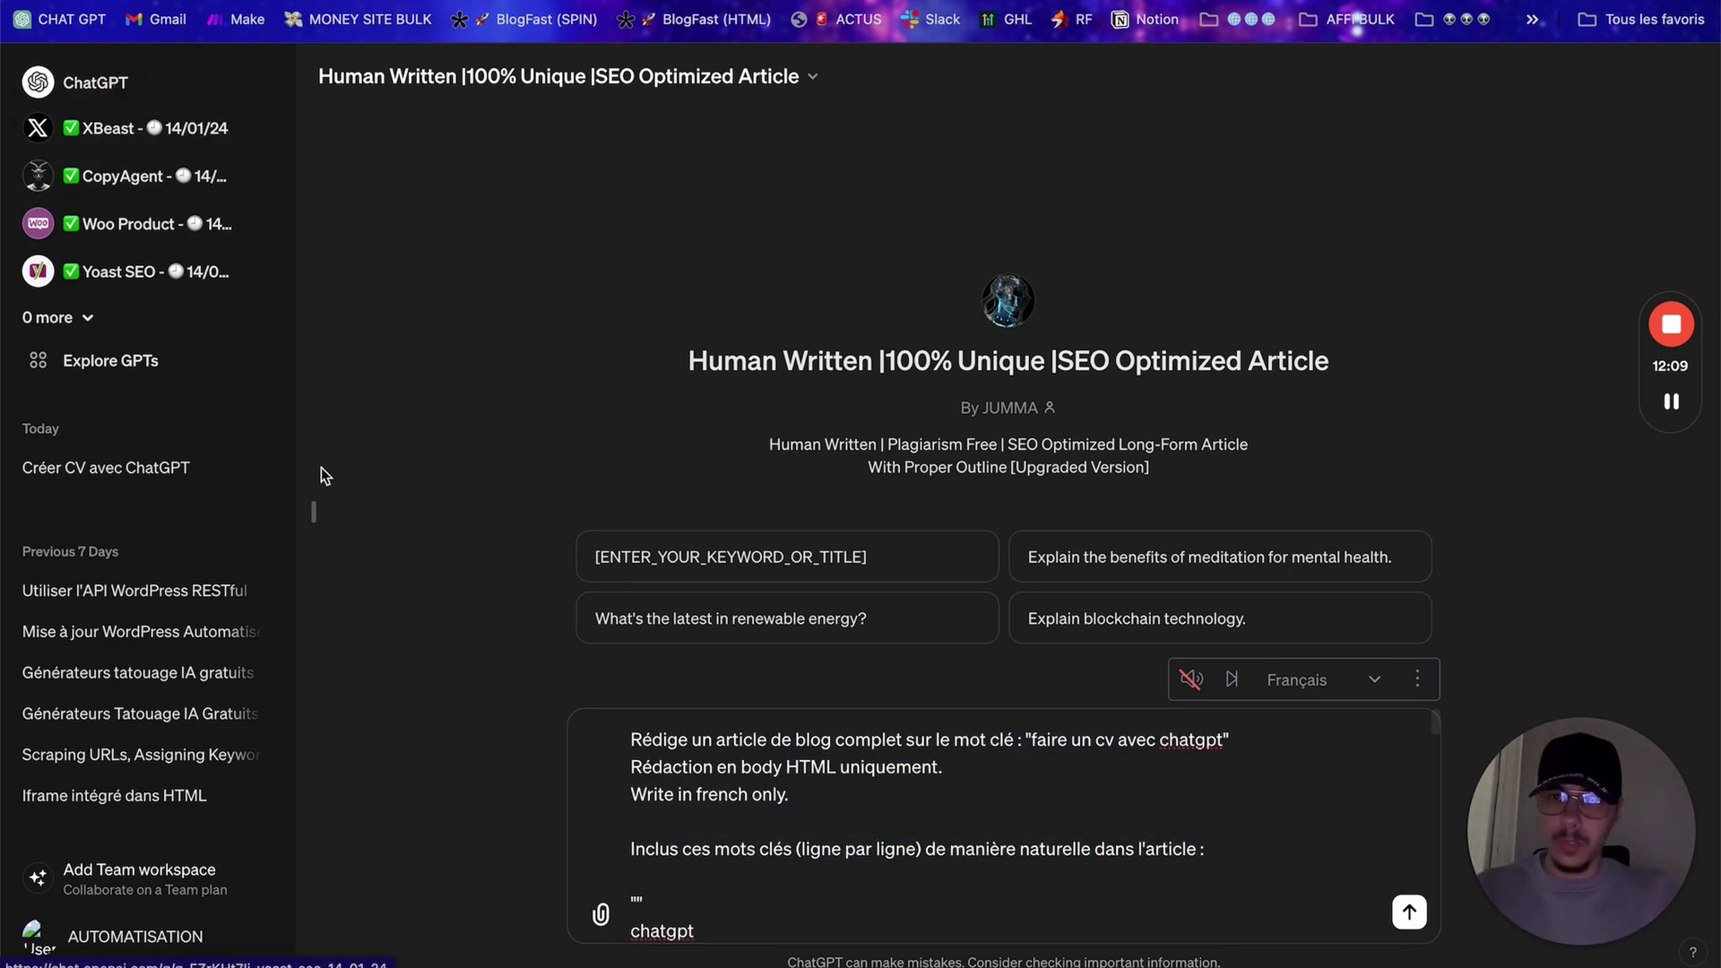
pyautogui.click(322, 507)
pyautogui.click(728, 904)
pyautogui.hotkey('ctrl', 'v')
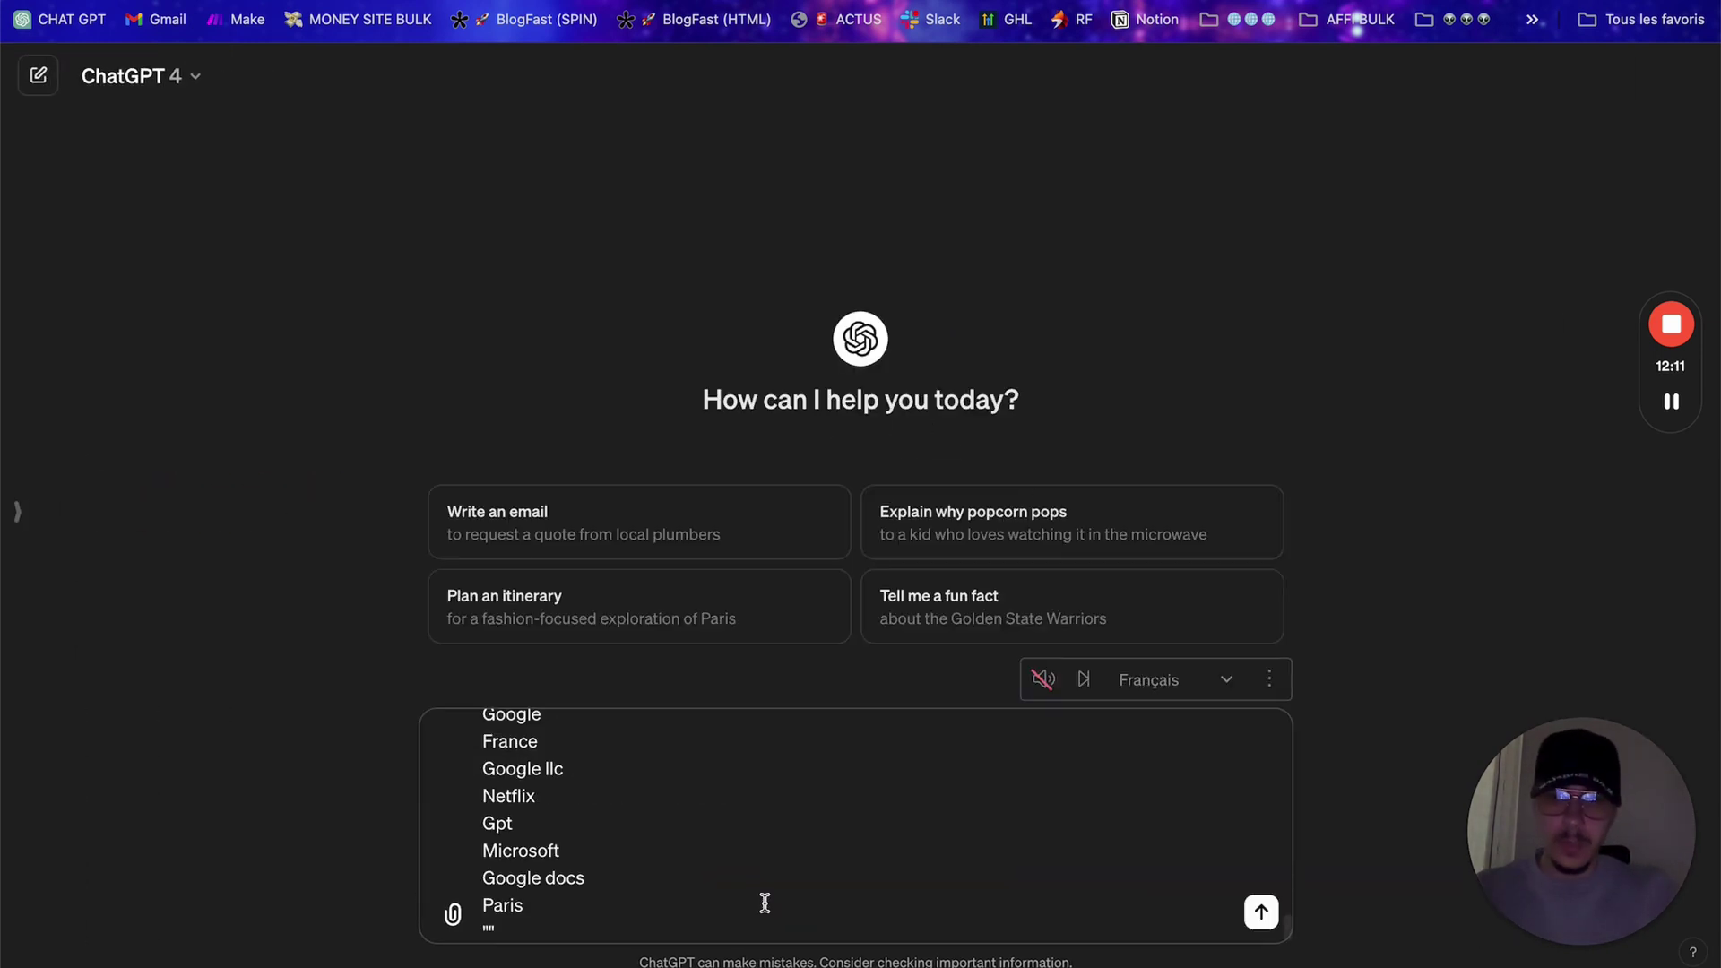
pyautogui.press('Return')
# Step: Review the sent prompt's instructions and its line-by-line keyword list from "chatgpt" to "Paris"
pyautogui.scroll(10, 807, 341)
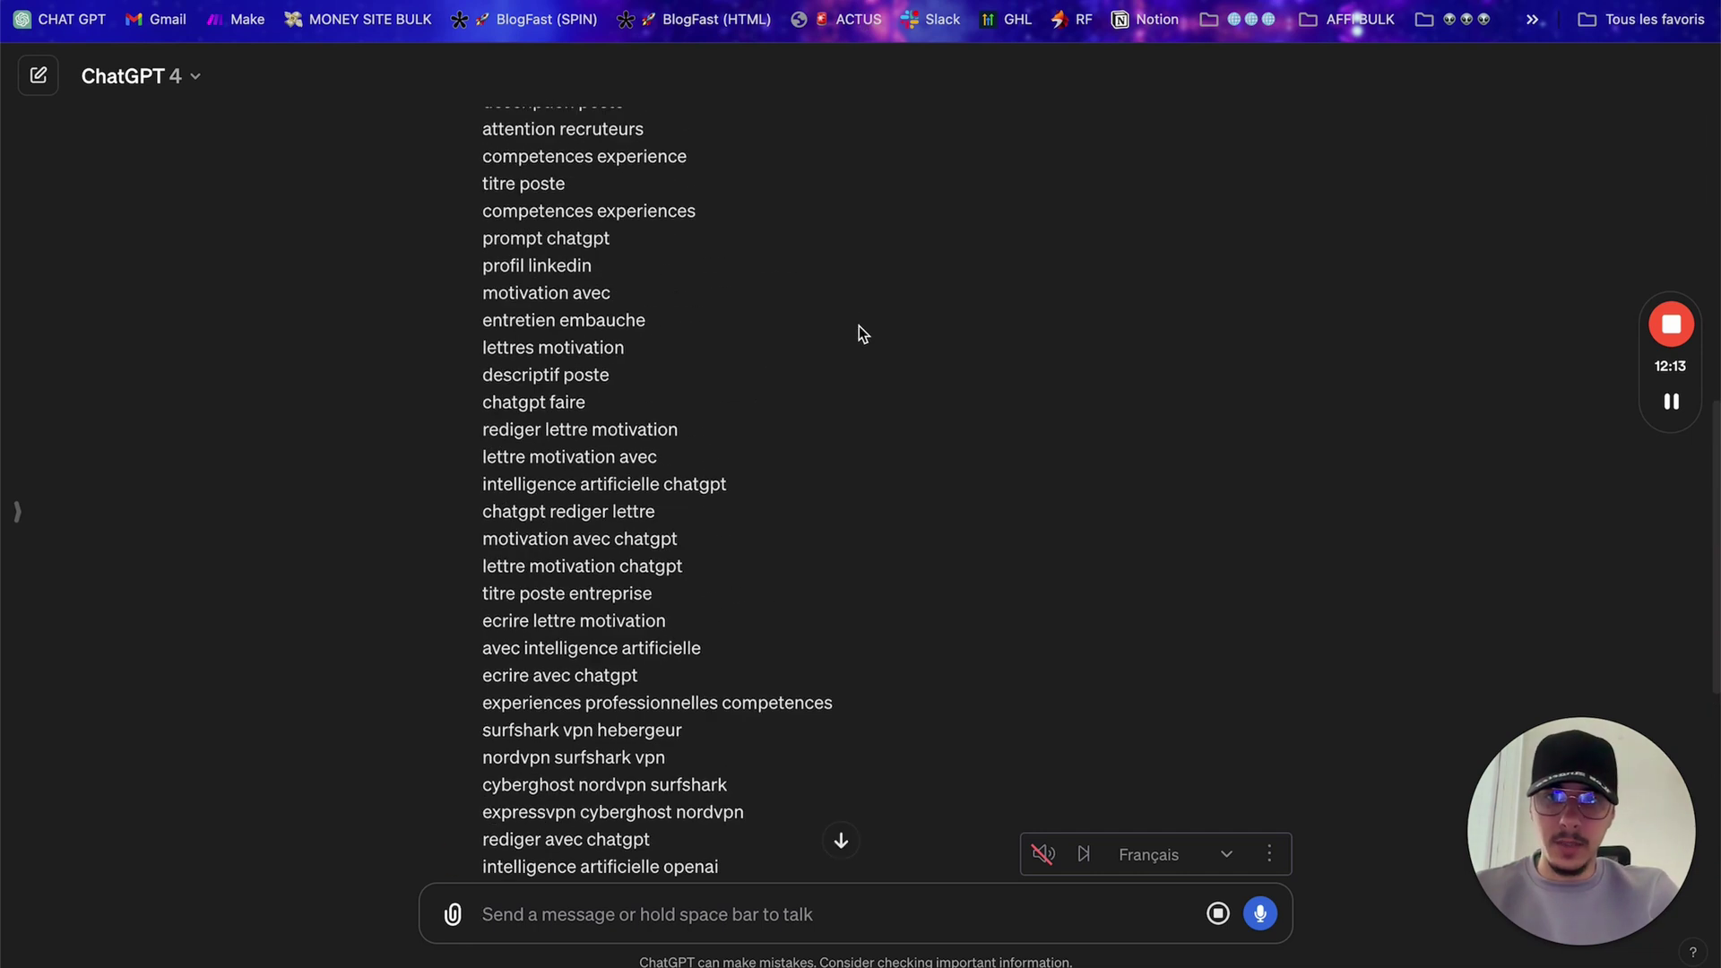
pyautogui.scroll(6, 768, 343)
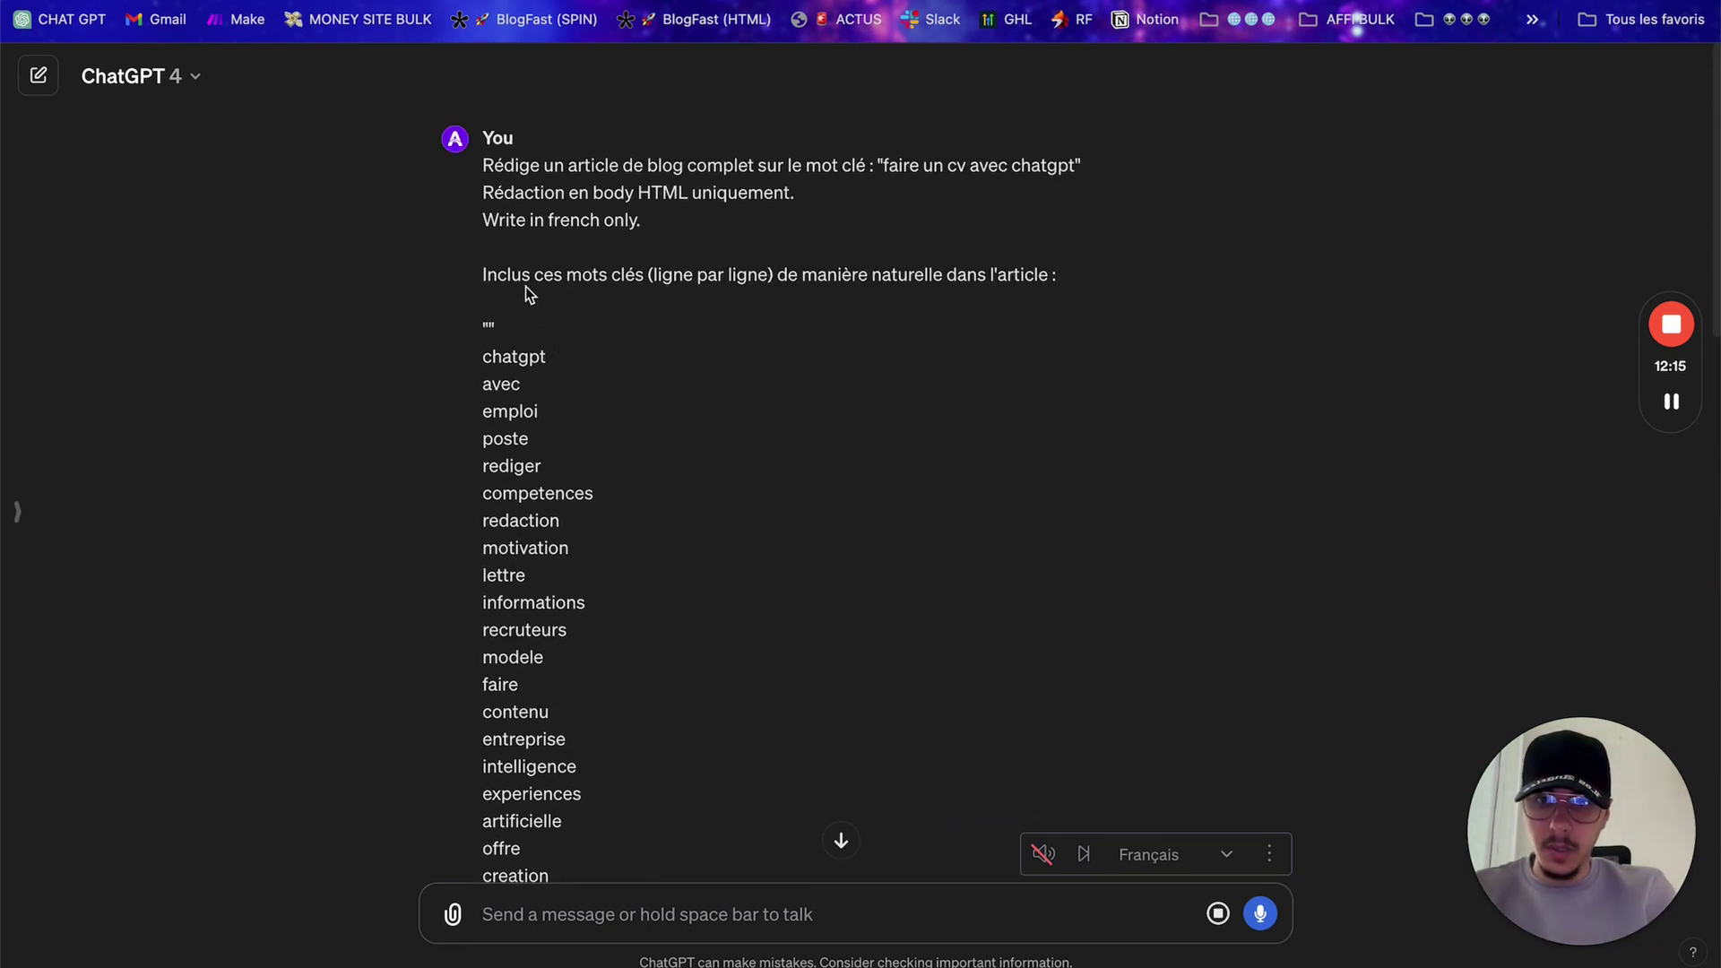
pyautogui.scroll(-1, 717, 296)
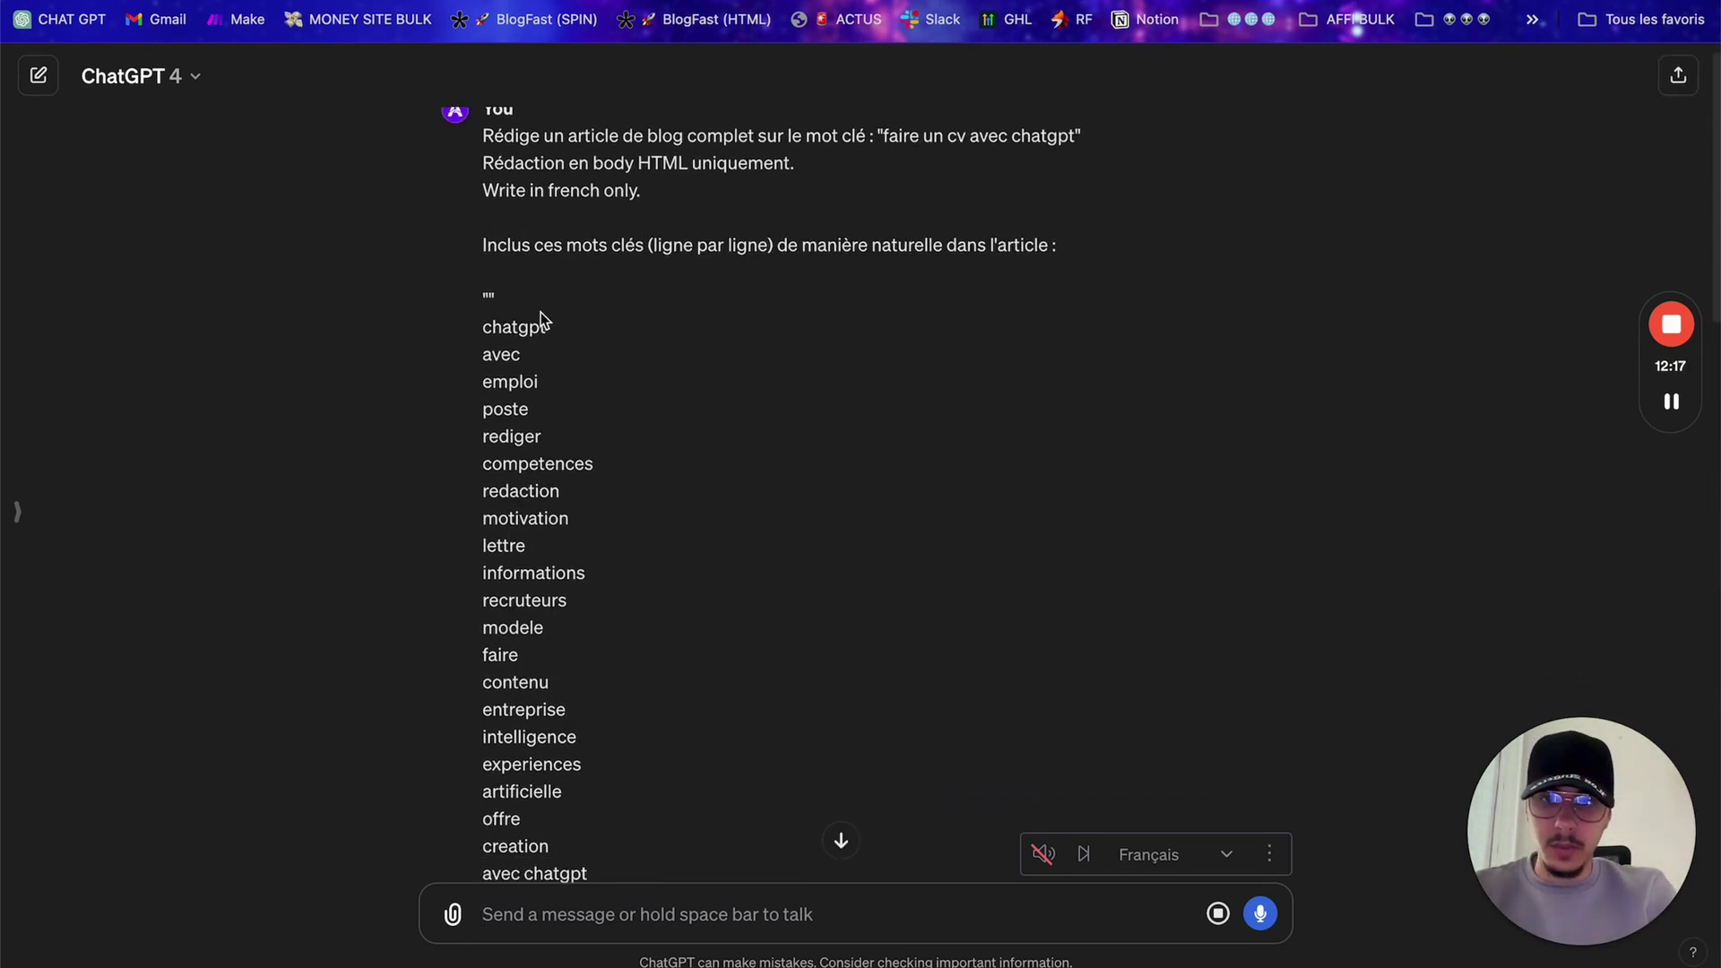
pyautogui.moveTo(479, 320); pyautogui.dragTo(596, 672)
pyautogui.scroll(-15, 579, 674)
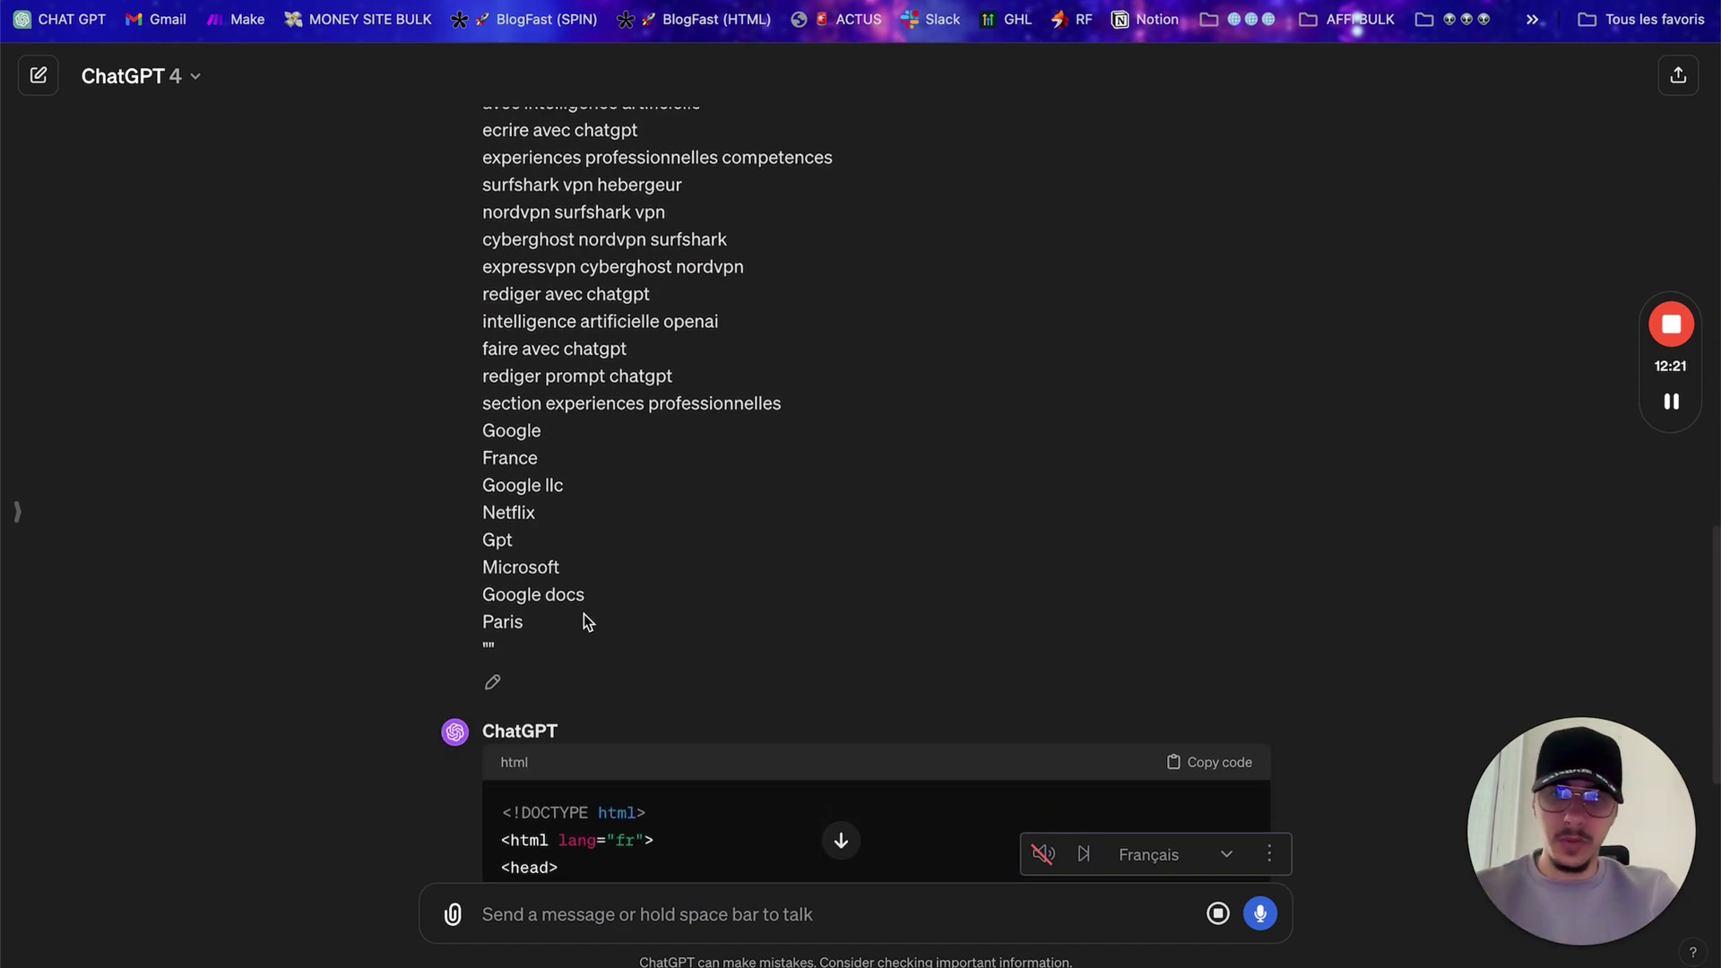
pyautogui.scroll(15, 584, 615)
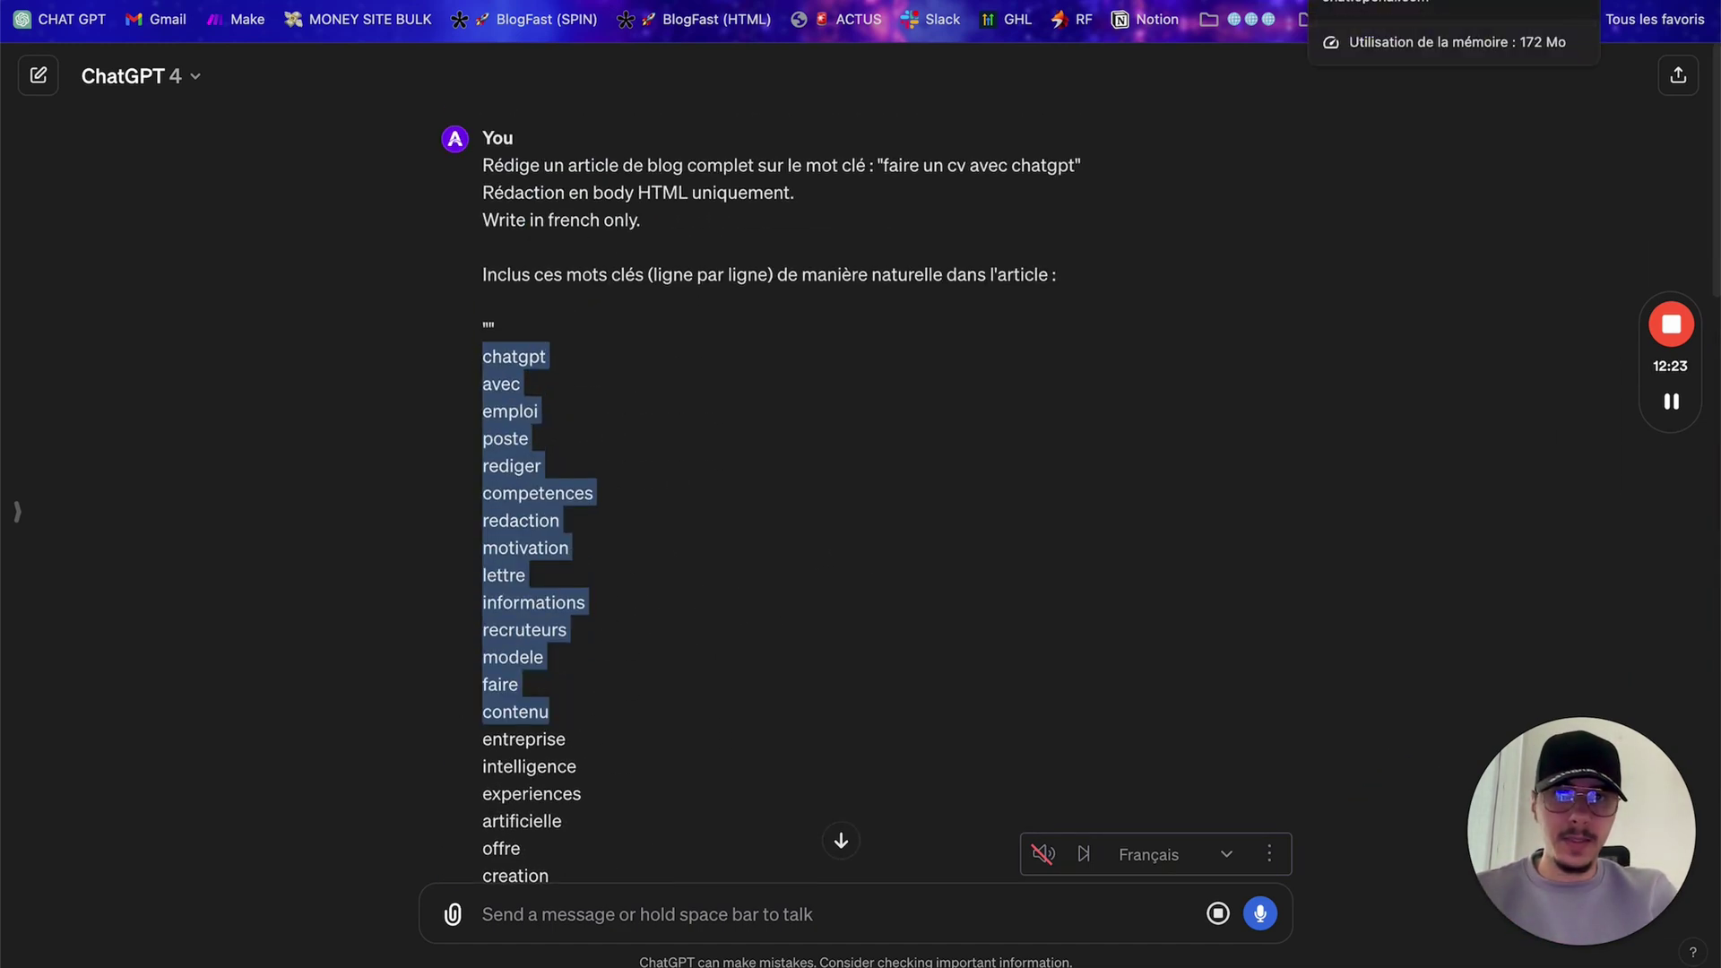
# Step: In the ChatGPT 4 chat without the keyword list, select the article's HTML from the introduction paragraph through the conclusion's closing paragraph tag
pyautogui.click(1399, 2)
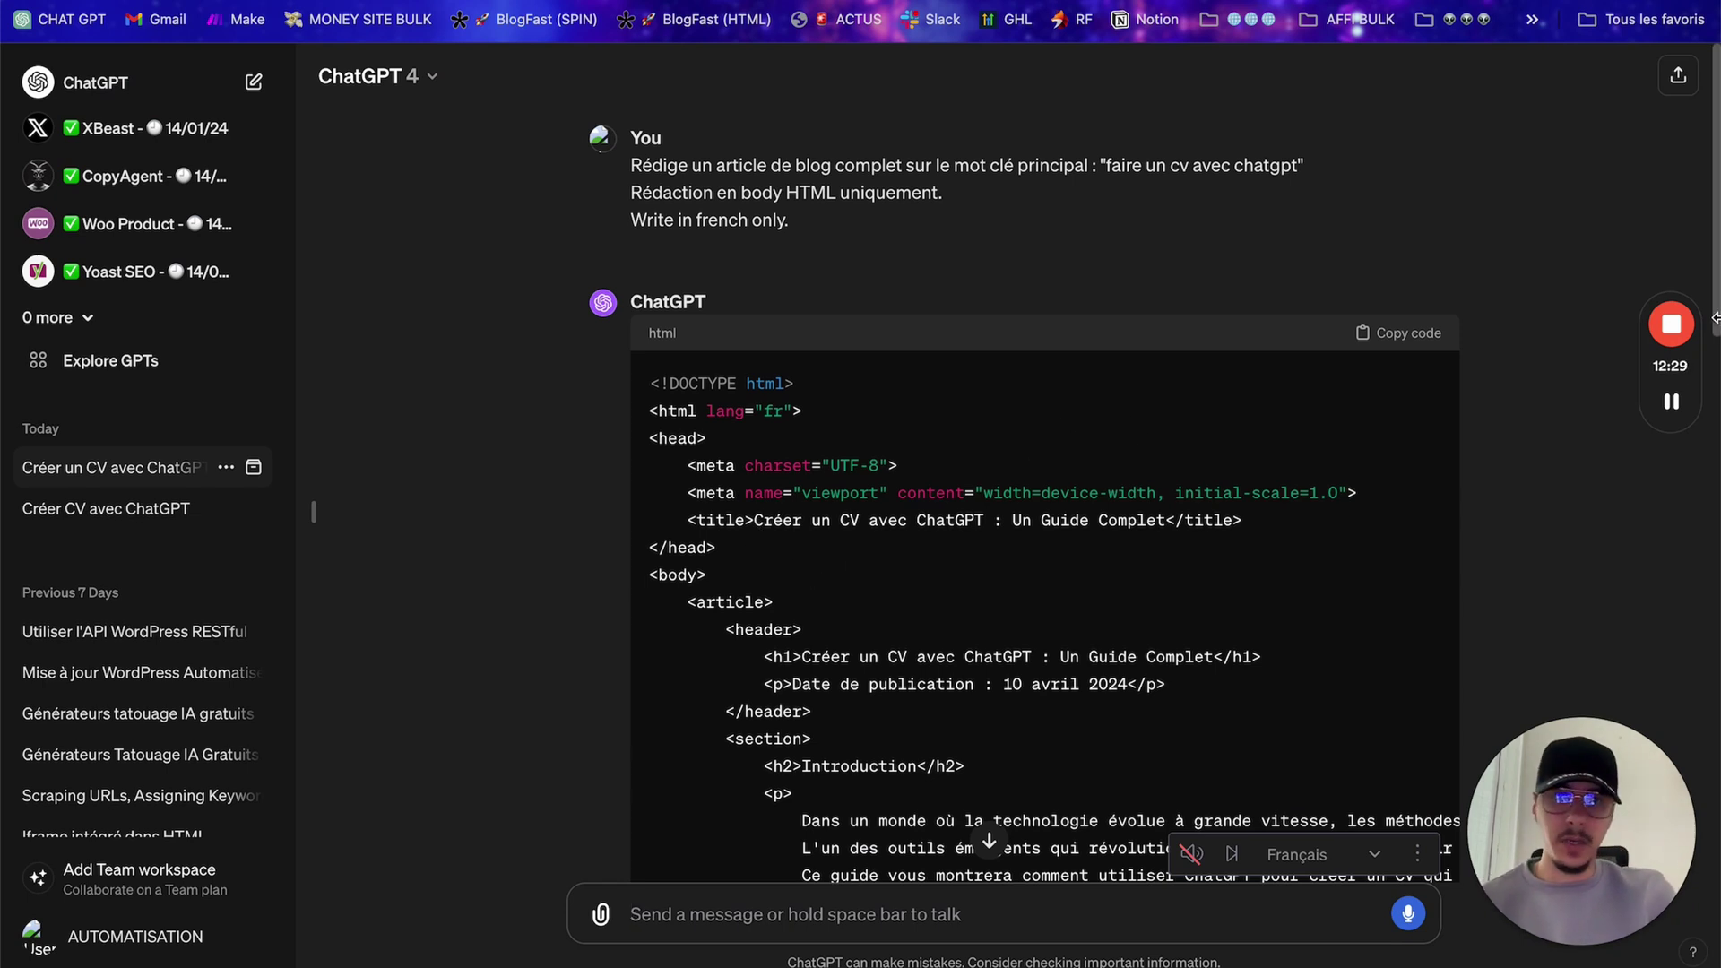
pyautogui.moveTo(1684, 403)
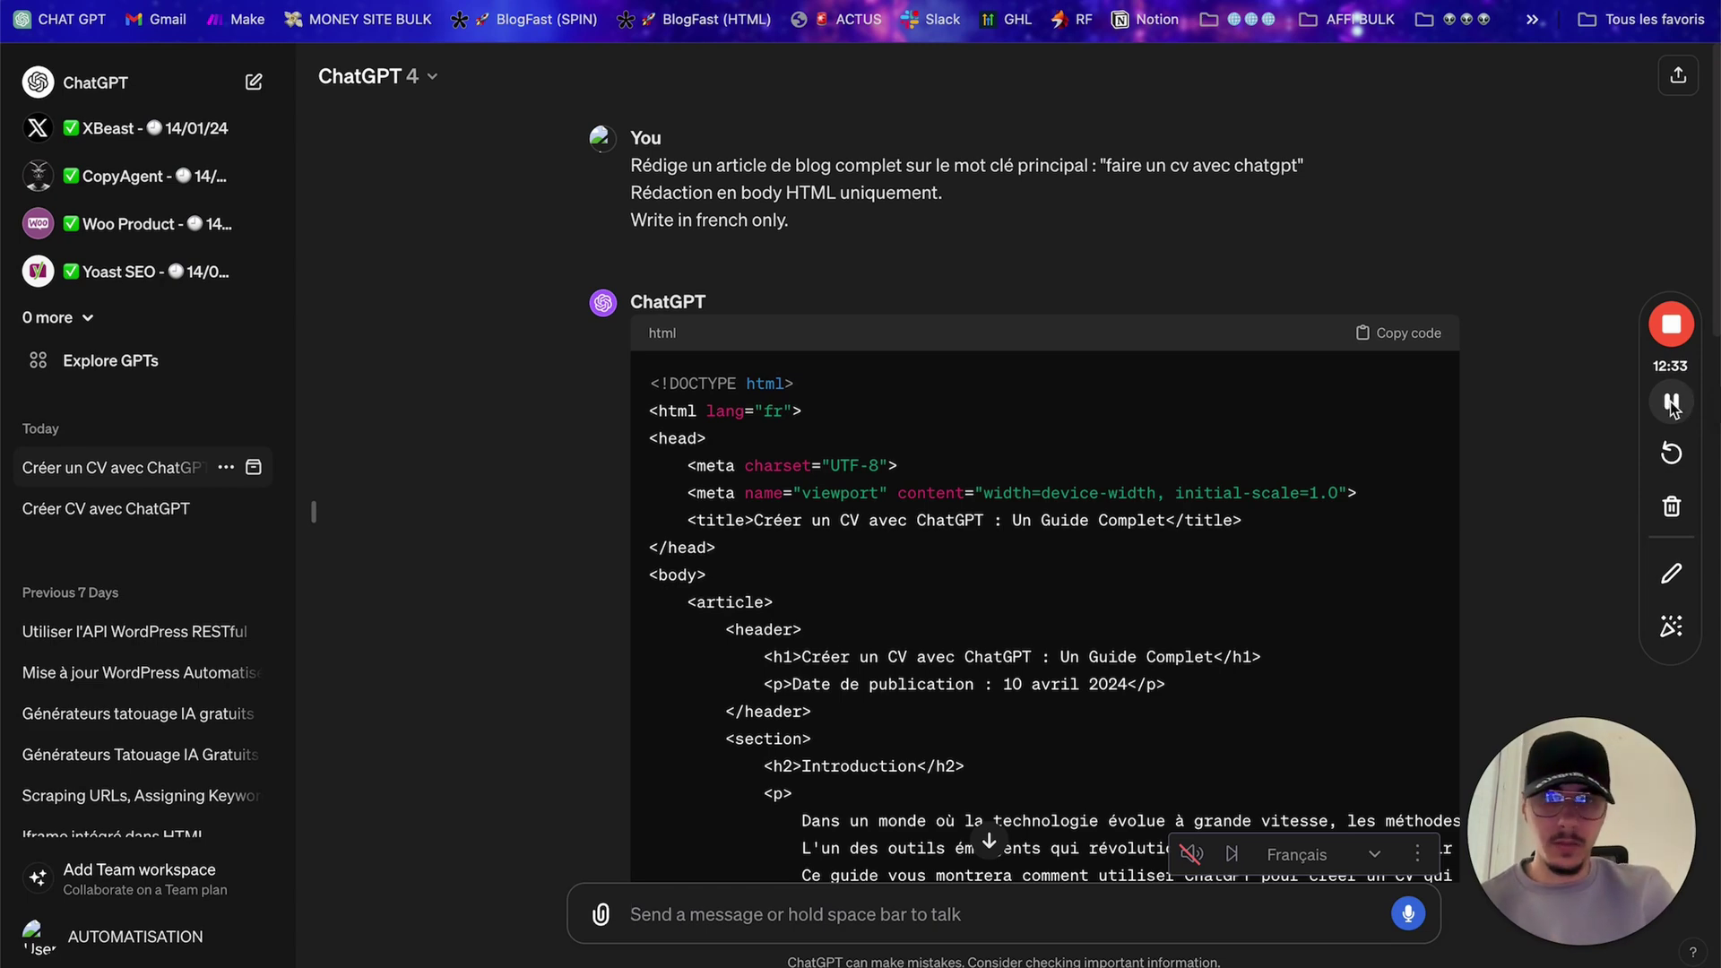
pyautogui.scroll(-3, 709, 462)
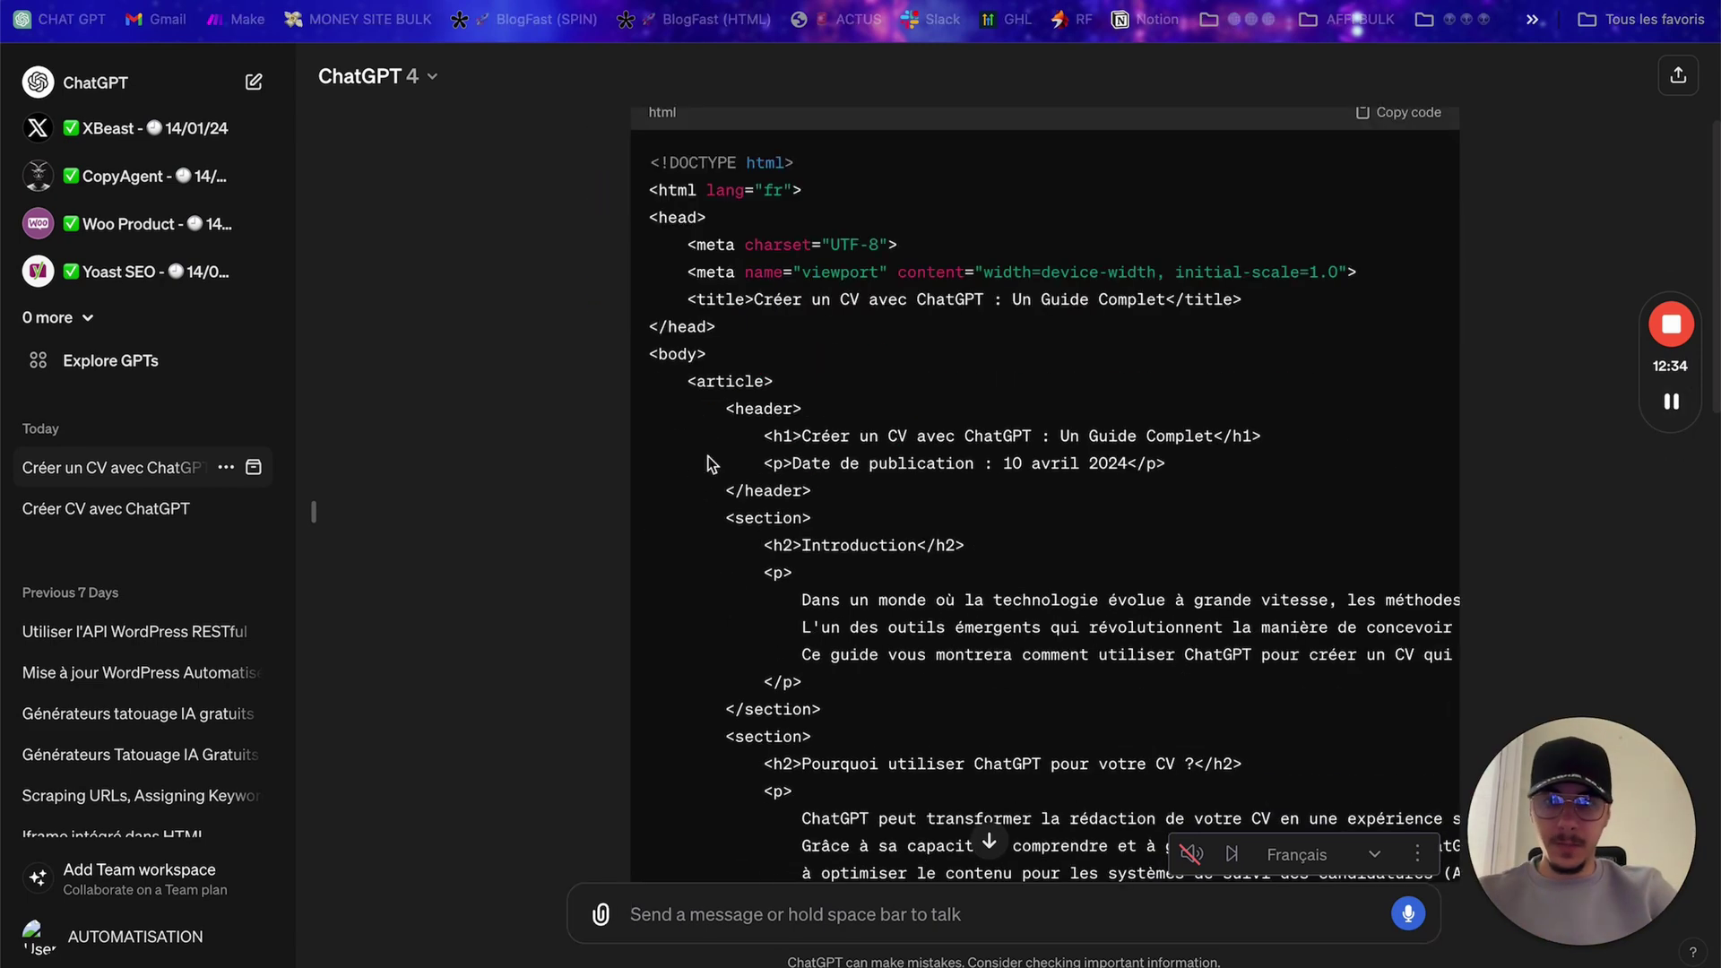
pyautogui.scroll(-1, 784, 448)
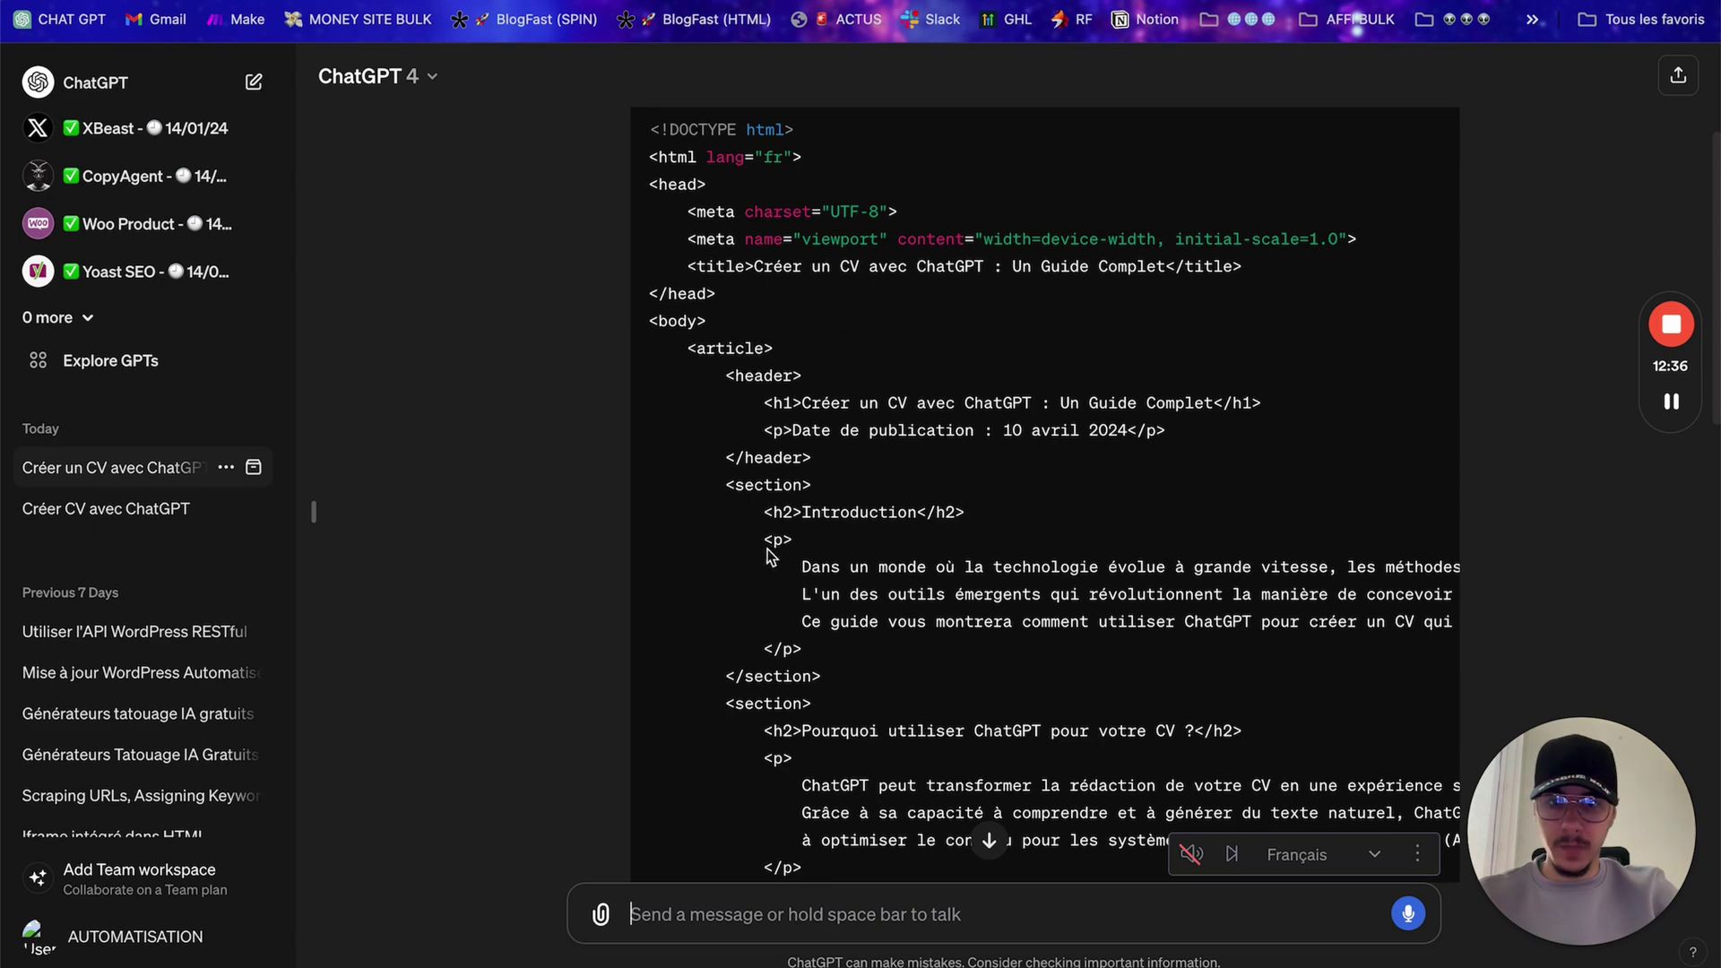
pyautogui.moveTo(766, 556); pyautogui.dragTo(808, 661)
pyautogui.scroll(-10, 852, 549)
pyautogui.scroll(-2, 858, 530)
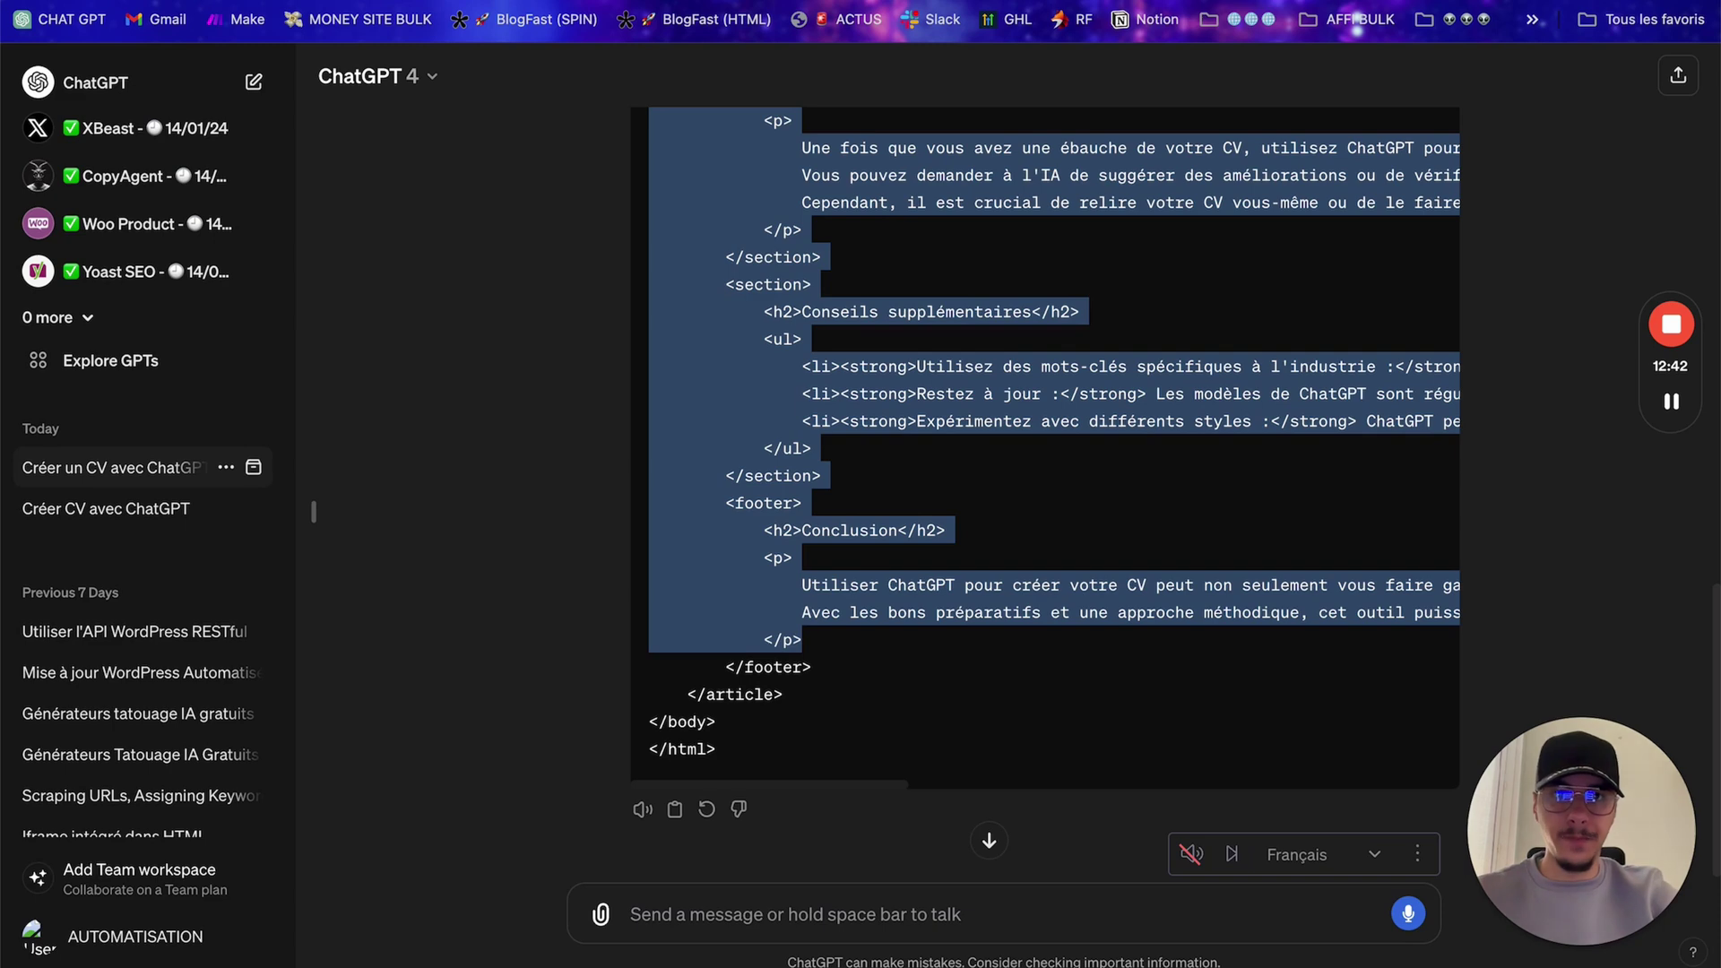
# Step: Switch to Yourtext.Guru, open the "Faire un cv avec chatgpt" guide and look over its optimization chart and text editor
pyautogui.click(1273, 2)
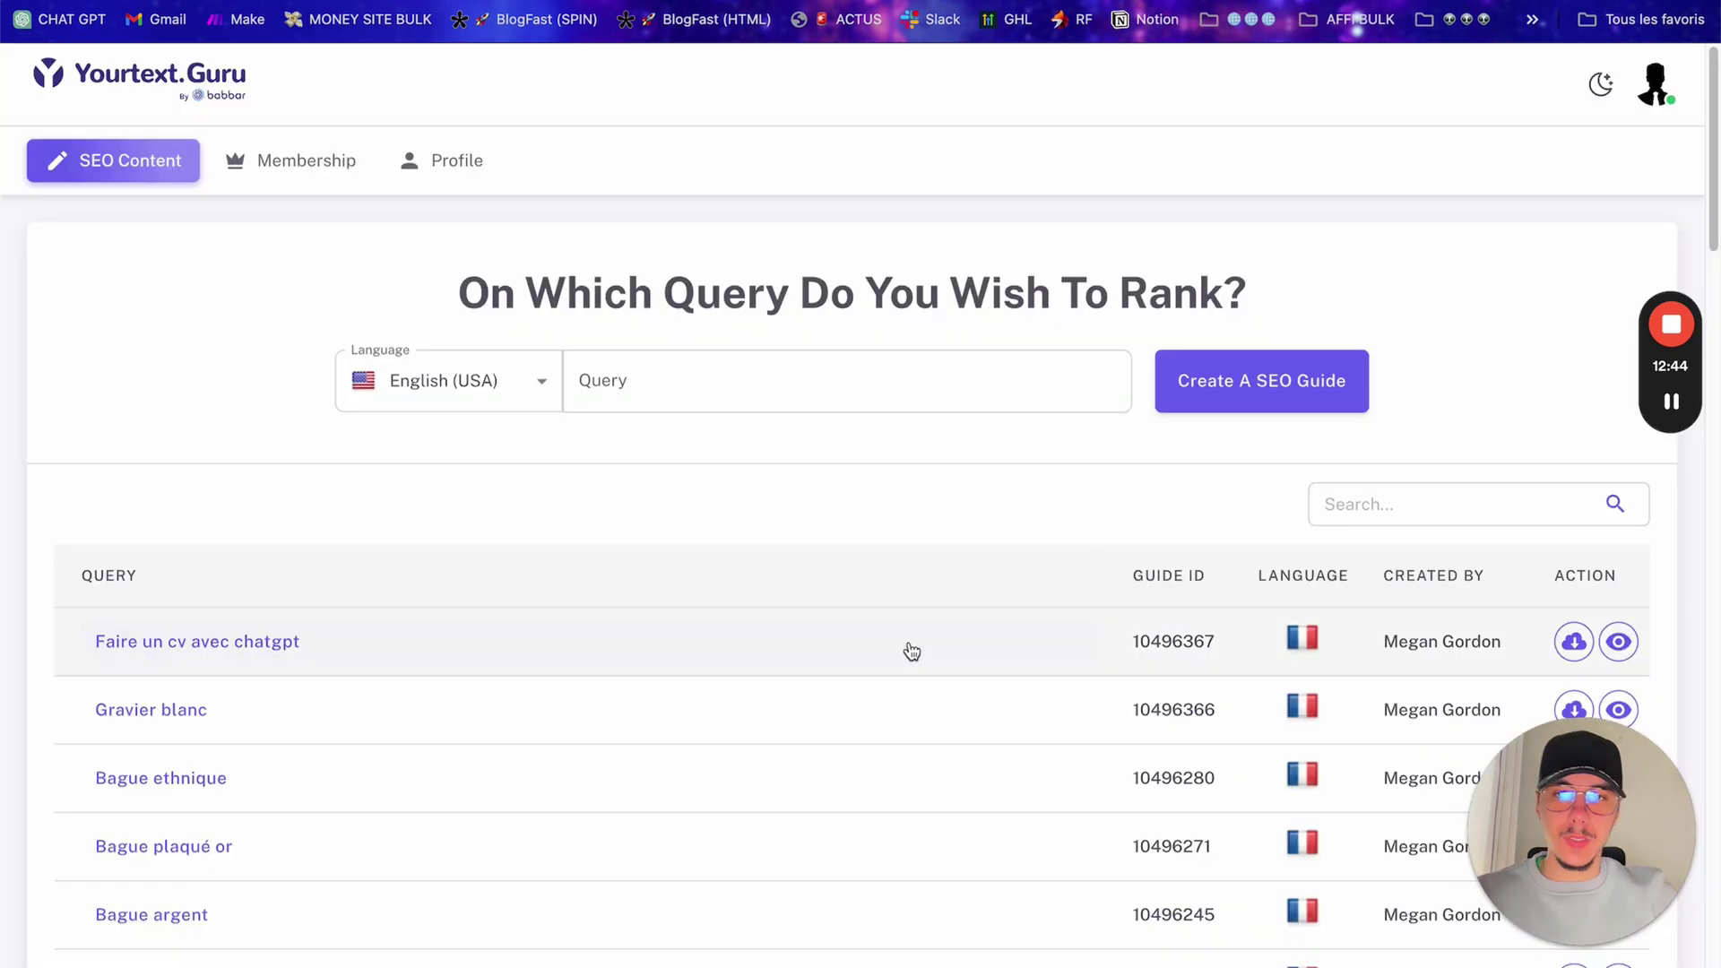
pyautogui.click(262, 644)
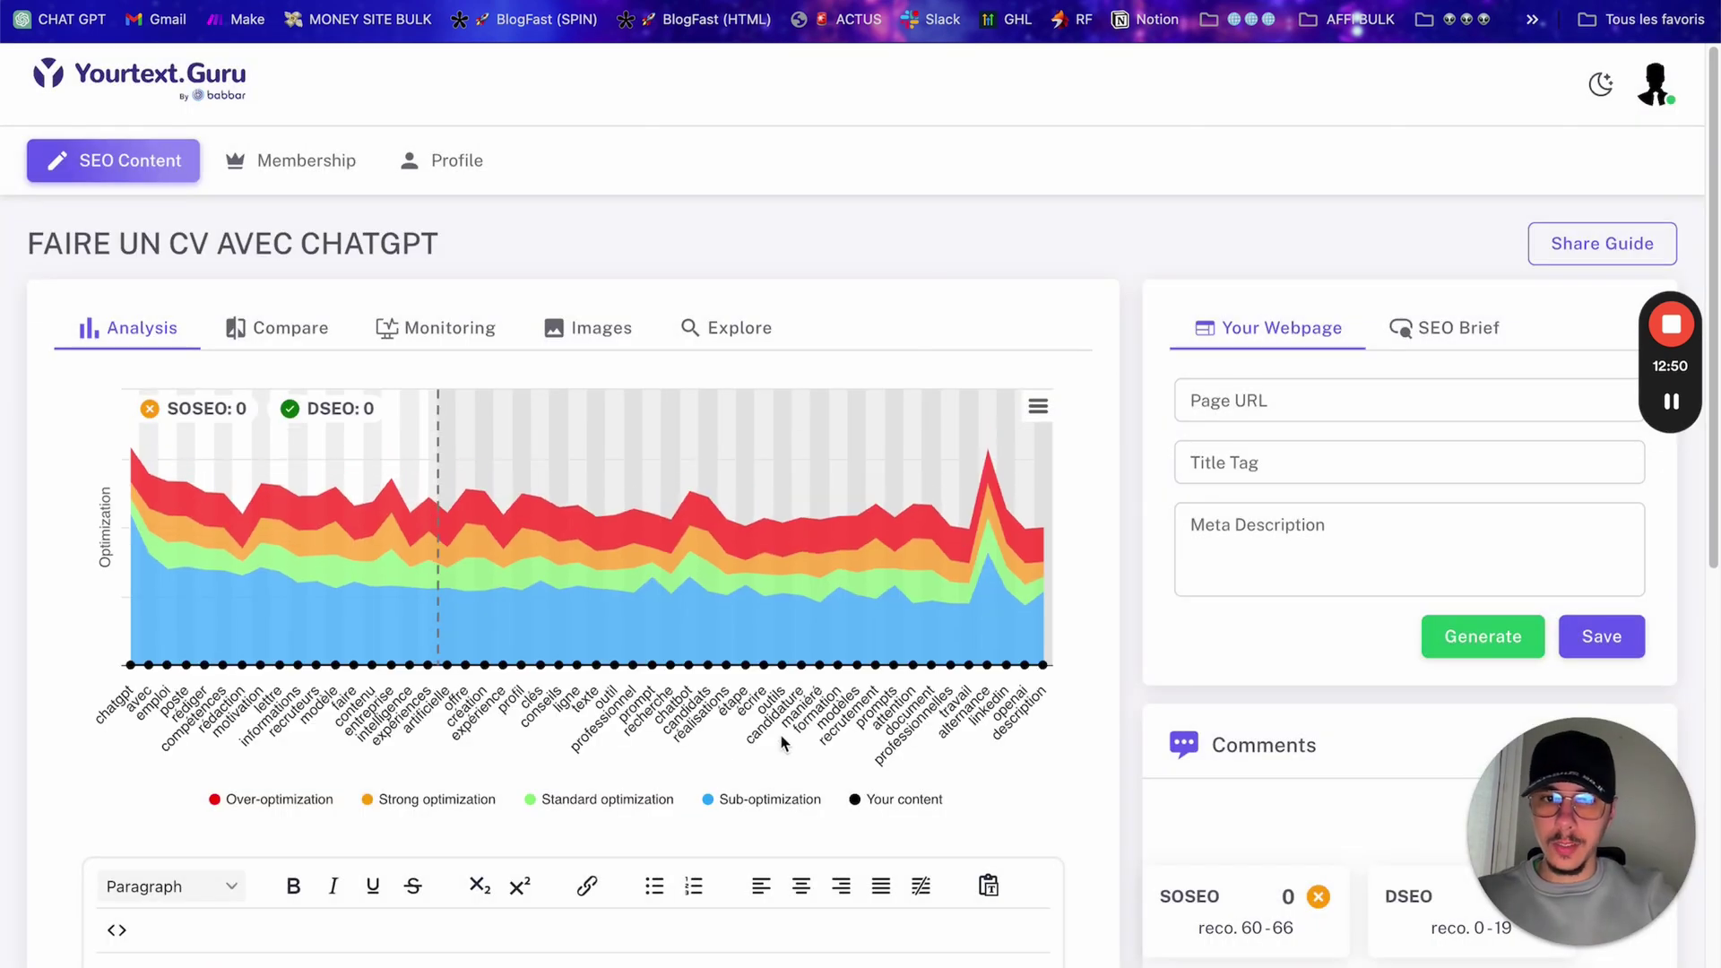
pyautogui.scroll(-2, 964, 827)
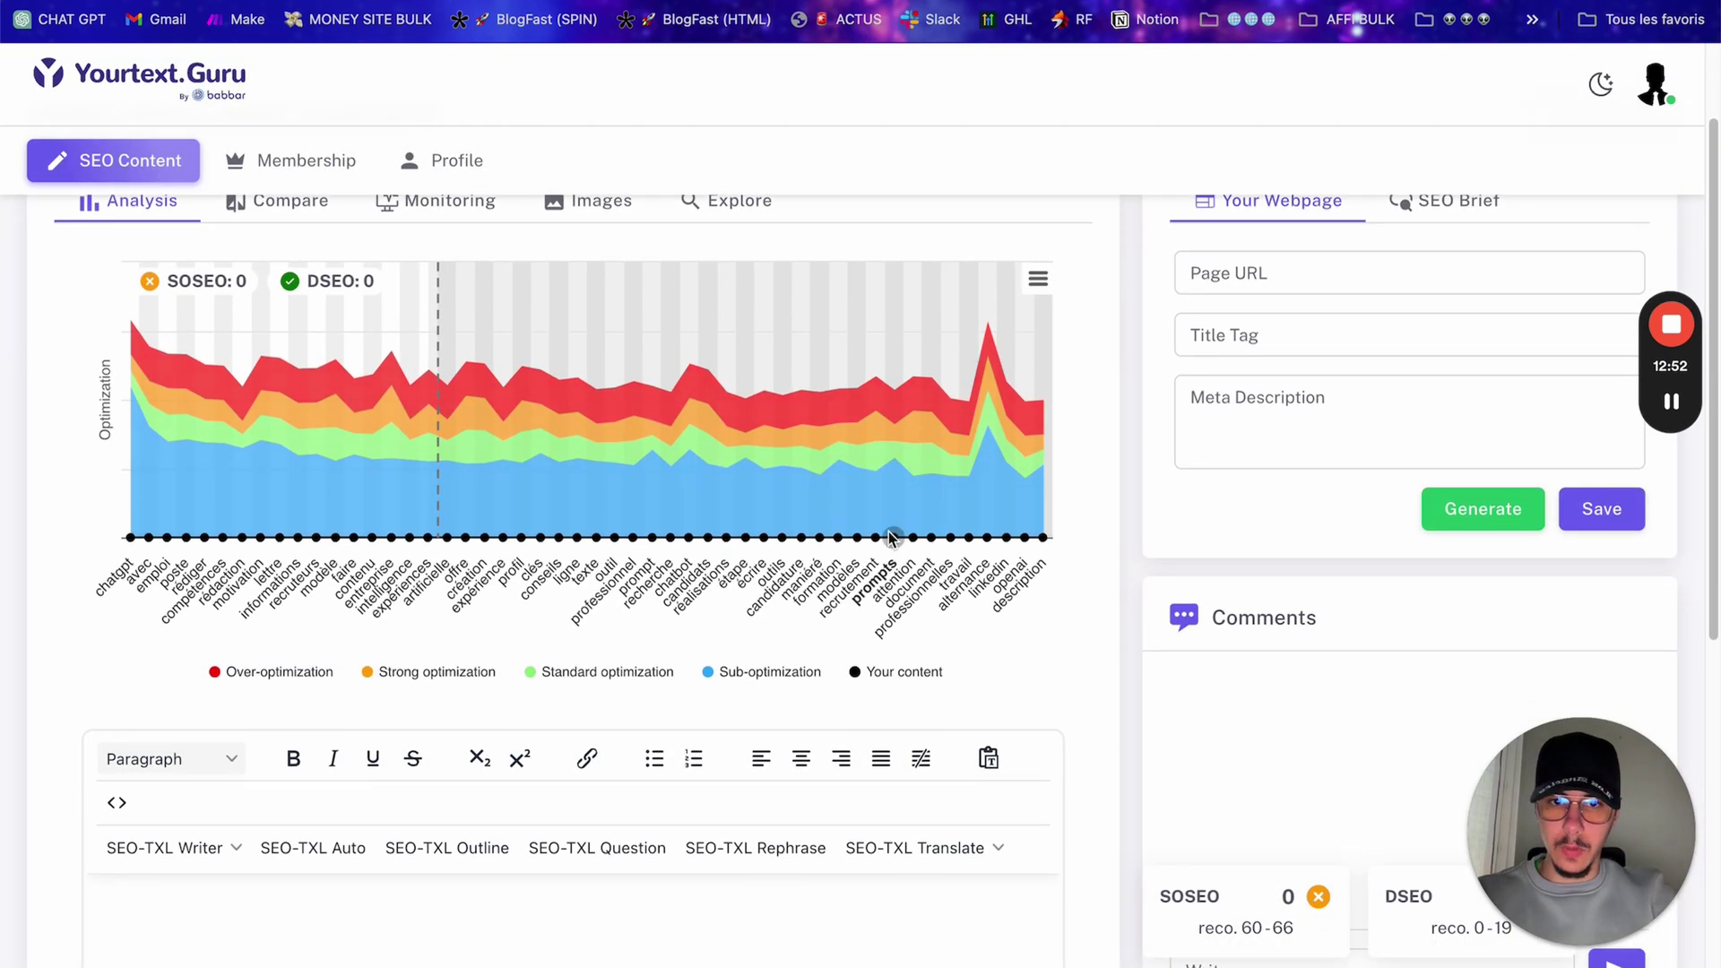
pyautogui.scroll(-1, 596, 492)
pyautogui.scroll(-7, 596, 502)
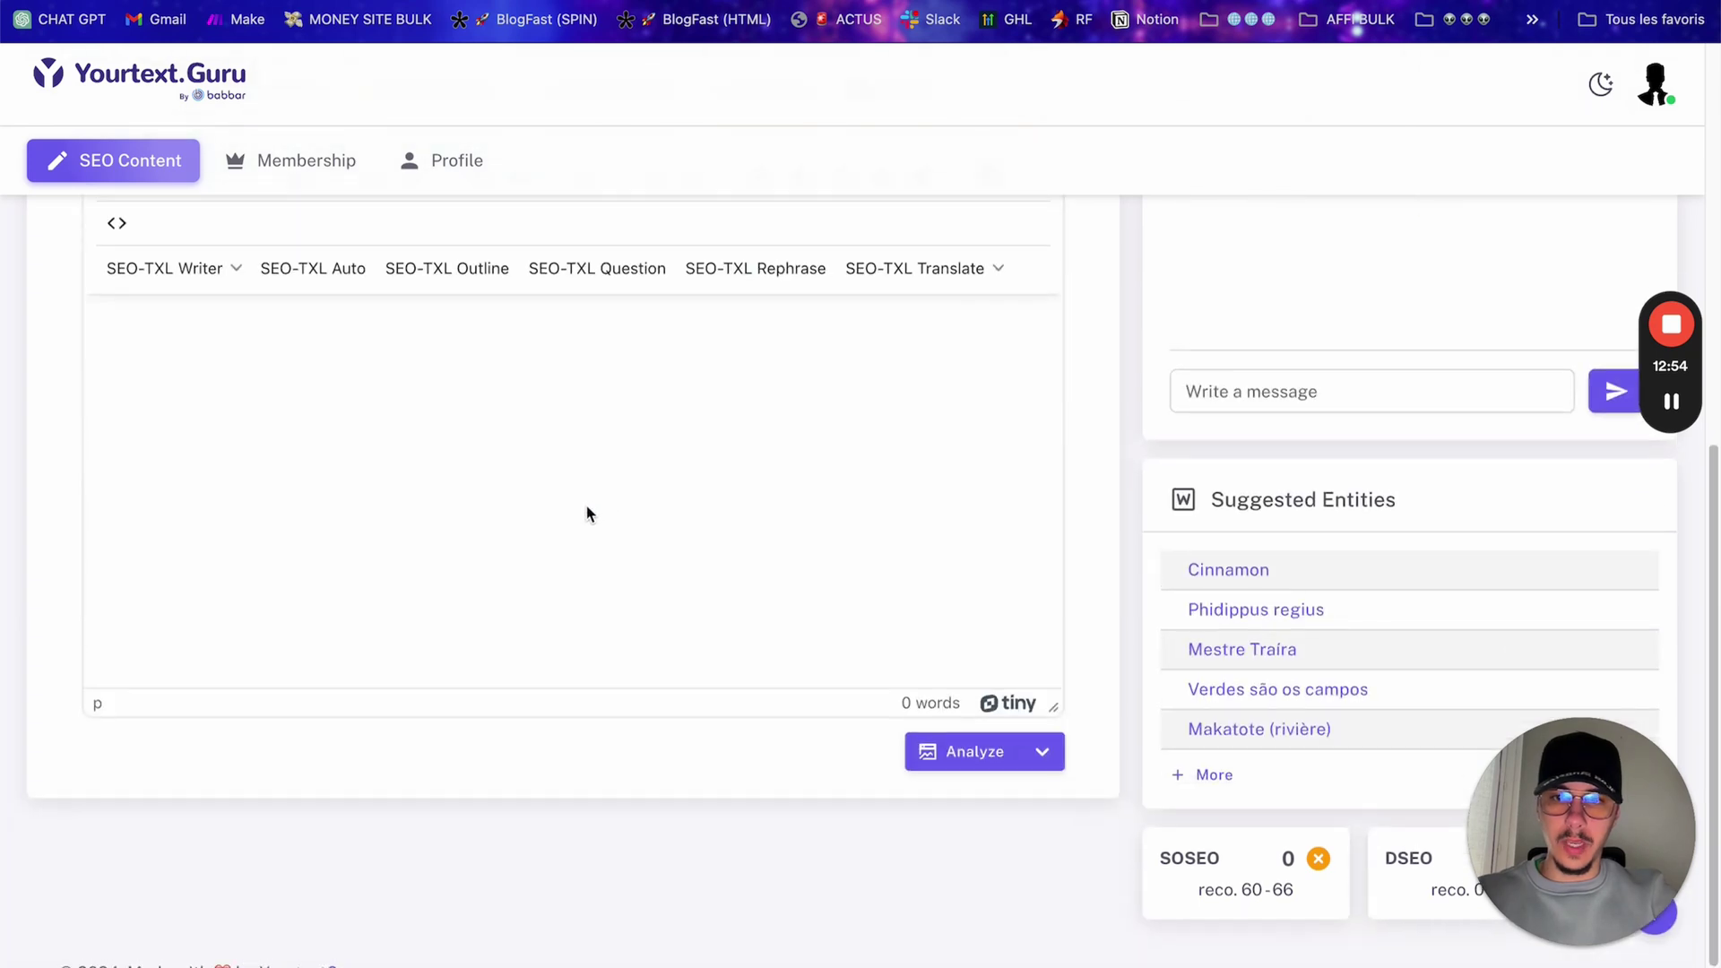
pyautogui.scroll(2, 143, 376)
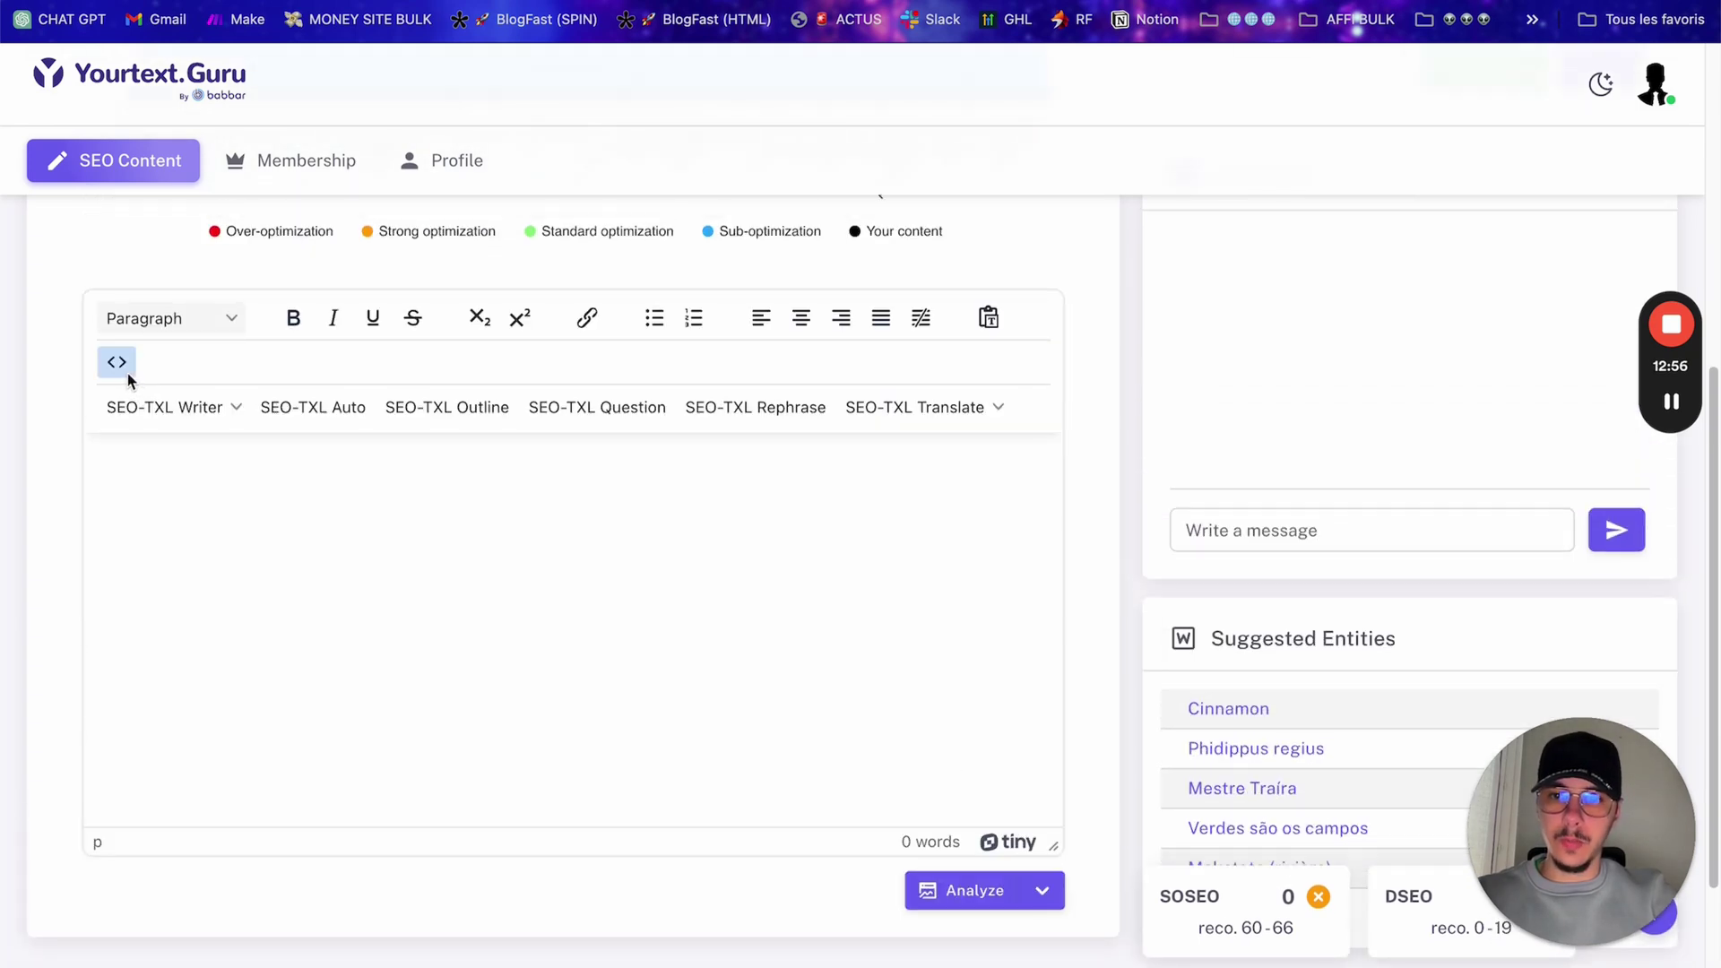
pyautogui.scroll(8, 367, 560)
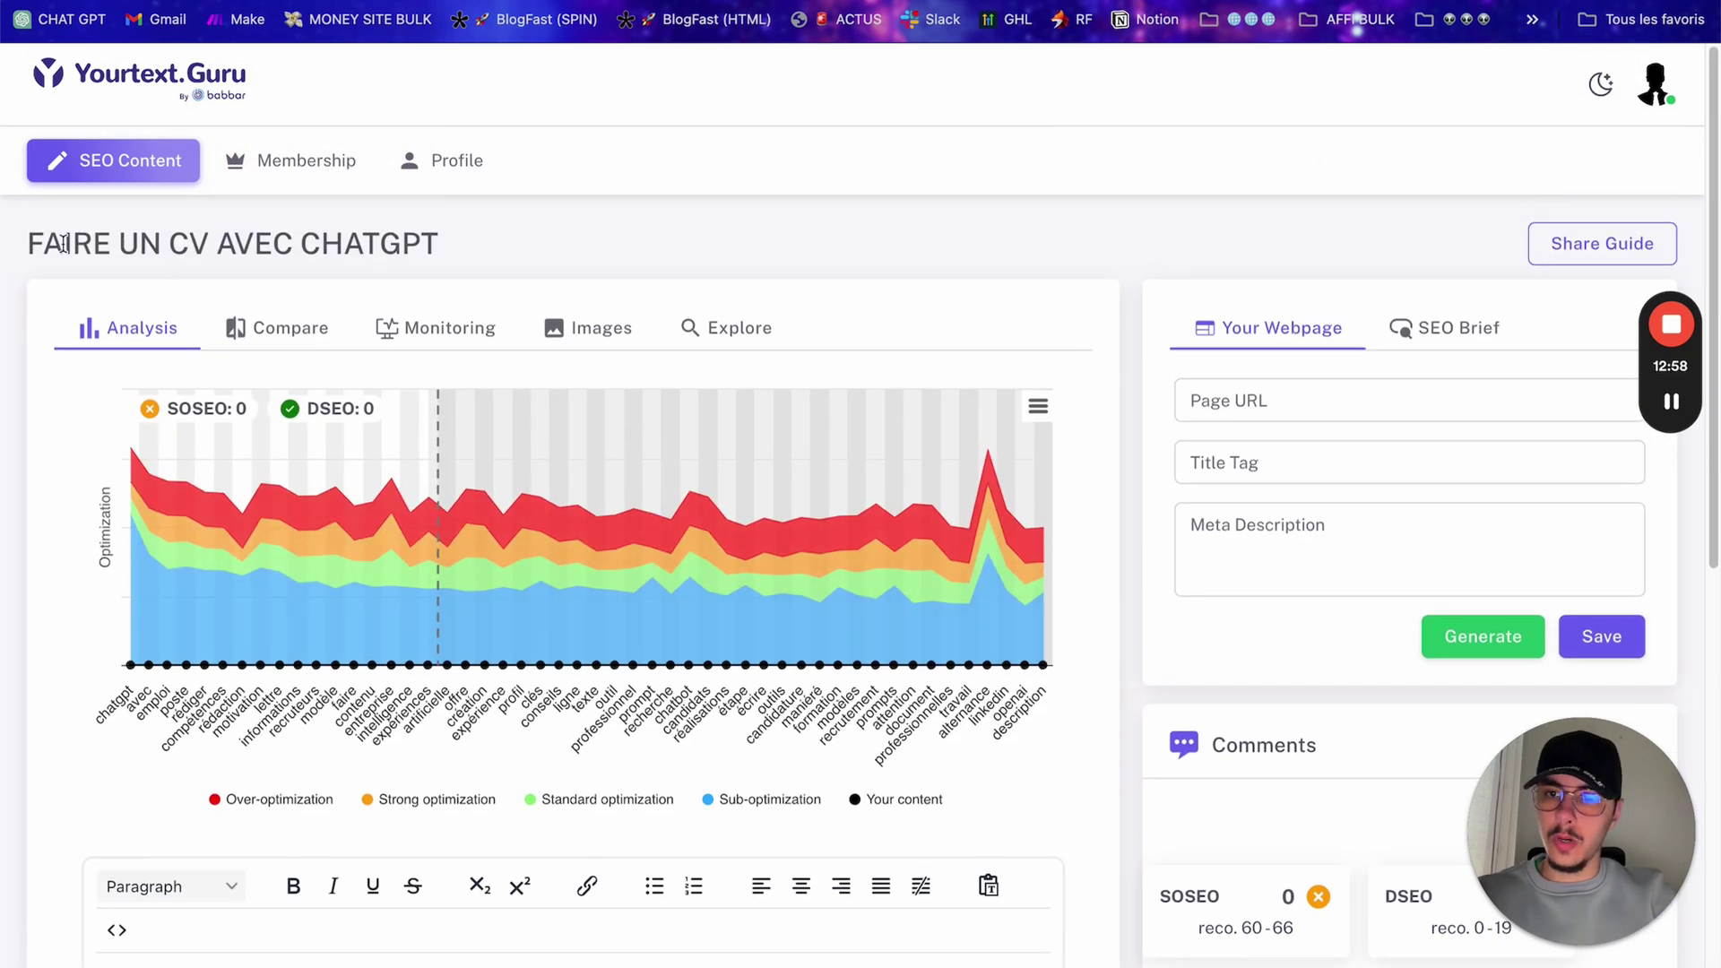
# Step: Paste the article's HTML into the source code of the guide's text editor and save it
pyautogui.moveTo(63, 243); pyautogui.dragTo(435, 242)
pyautogui.scroll(-1, 431, 261)
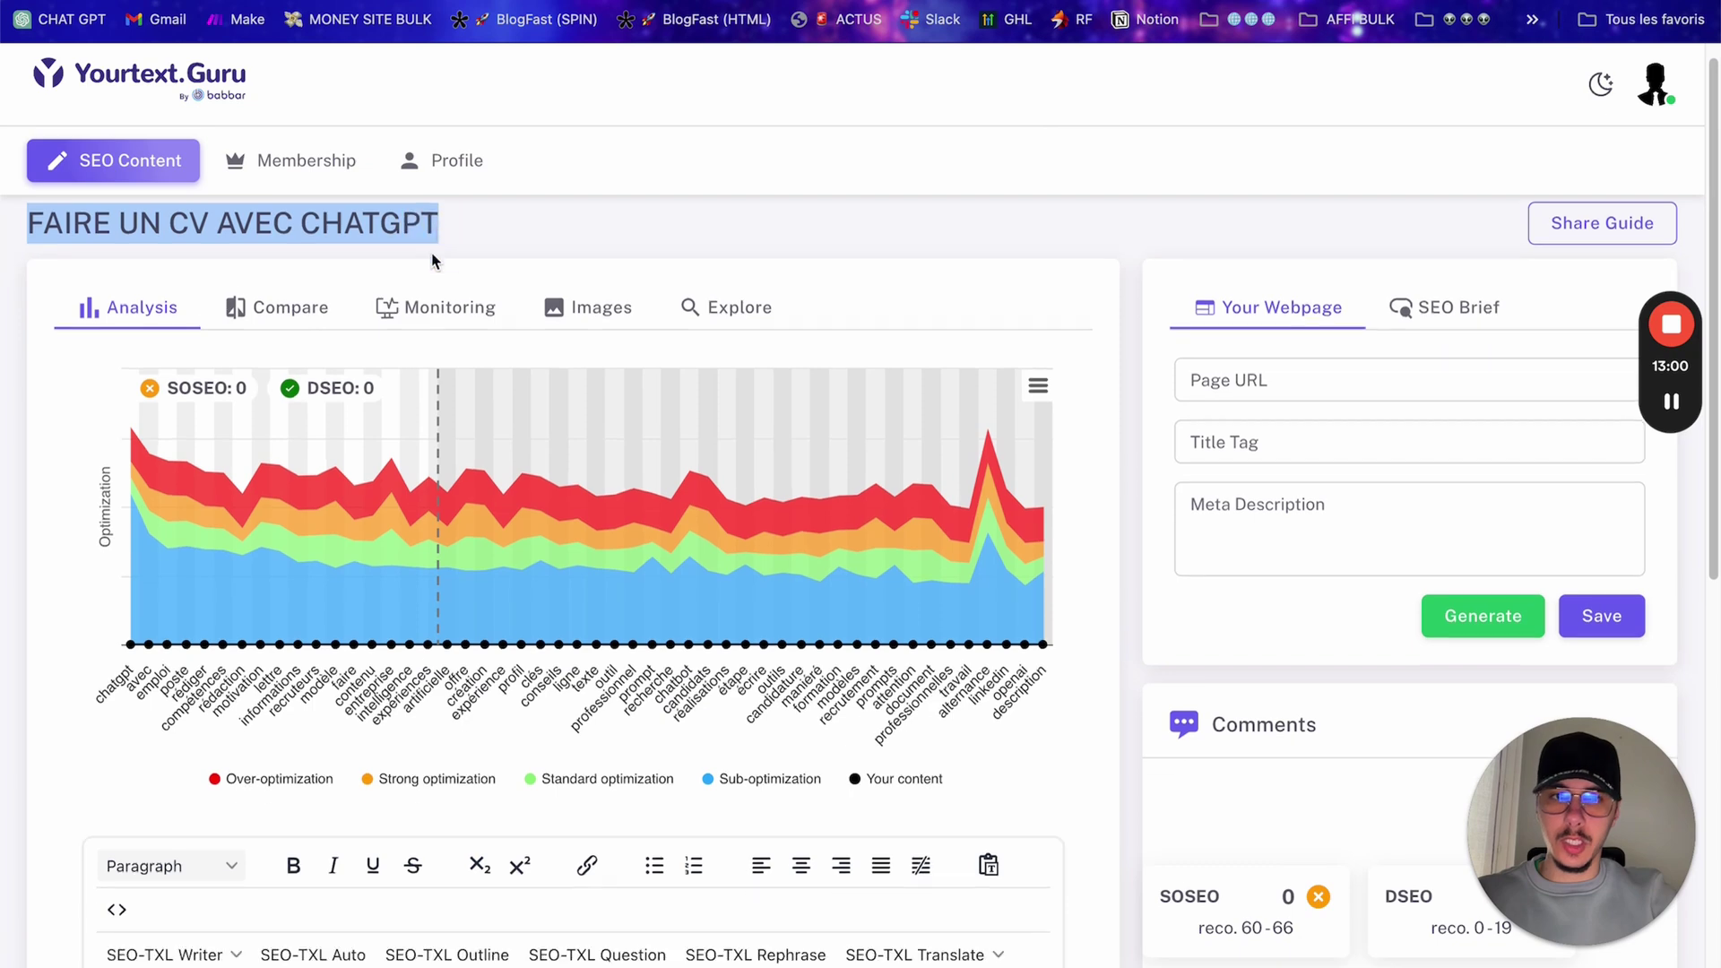
pyautogui.scroll(-7, 338, 580)
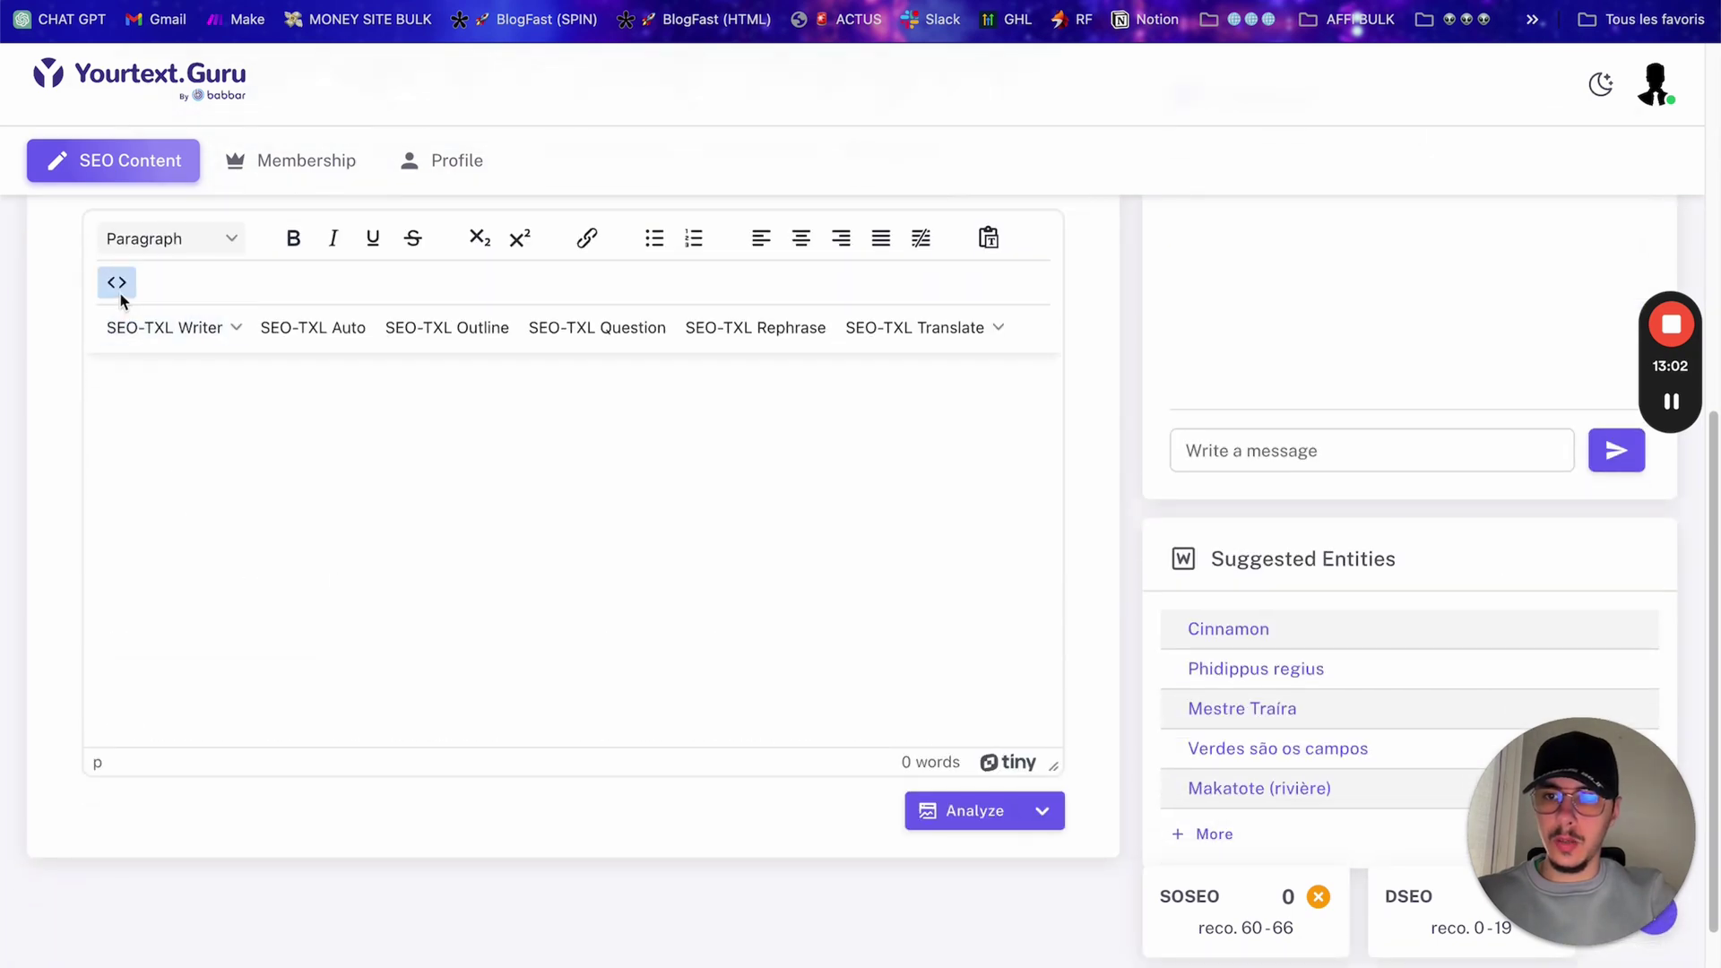
pyautogui.click(117, 282)
pyautogui.hotkey('ctrl', 'v')
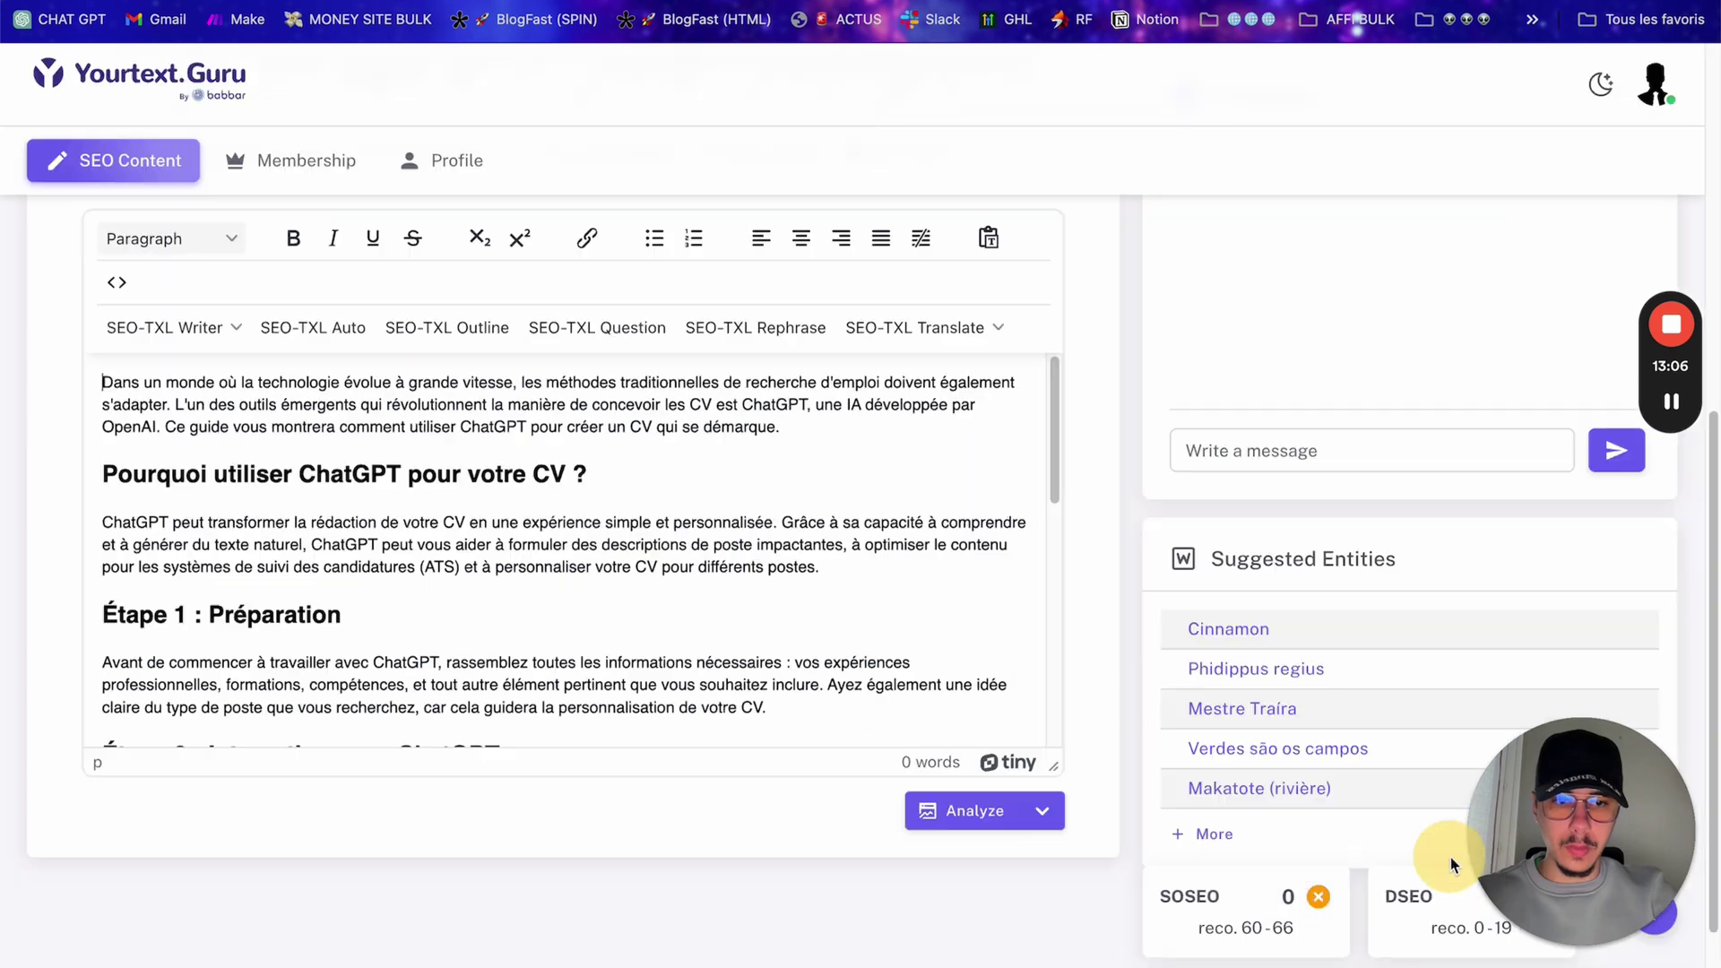
pyautogui.click(1459, 855)
# Step: Examine the inserted article in the editor alongside the guide's optimization chart and the SOSEO and DSEO scores
pyautogui.scroll(7, 425, 574)
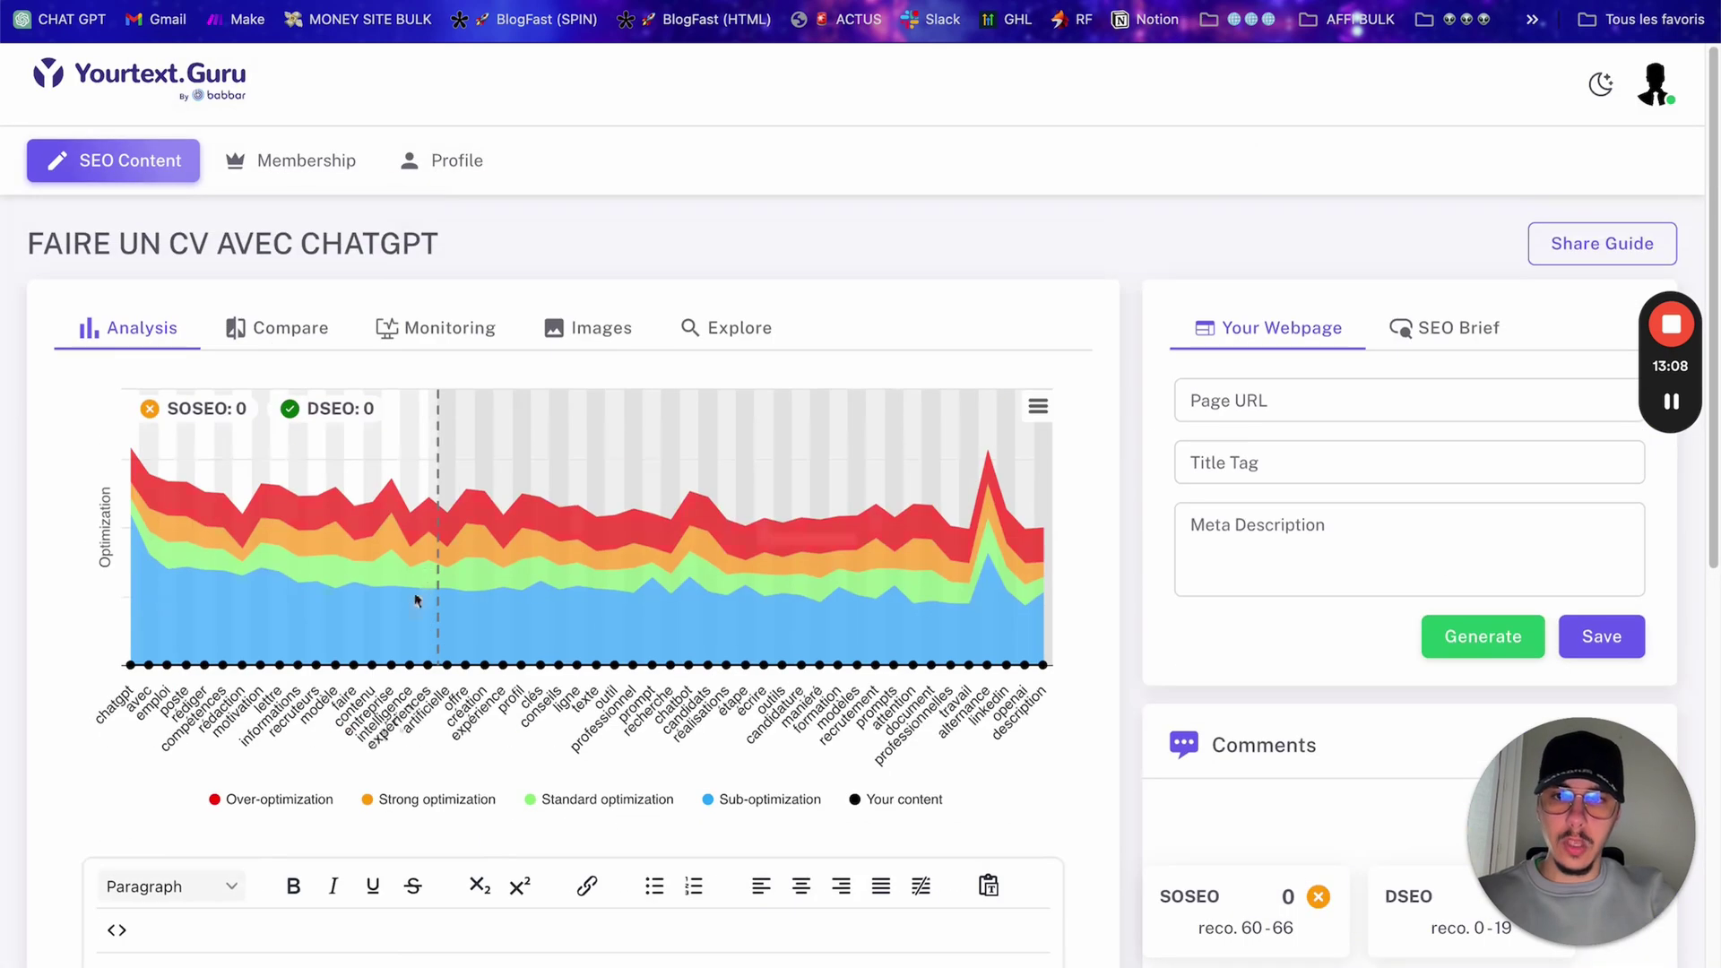
pyautogui.scroll(-8, 359, 587)
pyautogui.scroll(2, 288, 583)
pyautogui.scroll(-7, 233, 609)
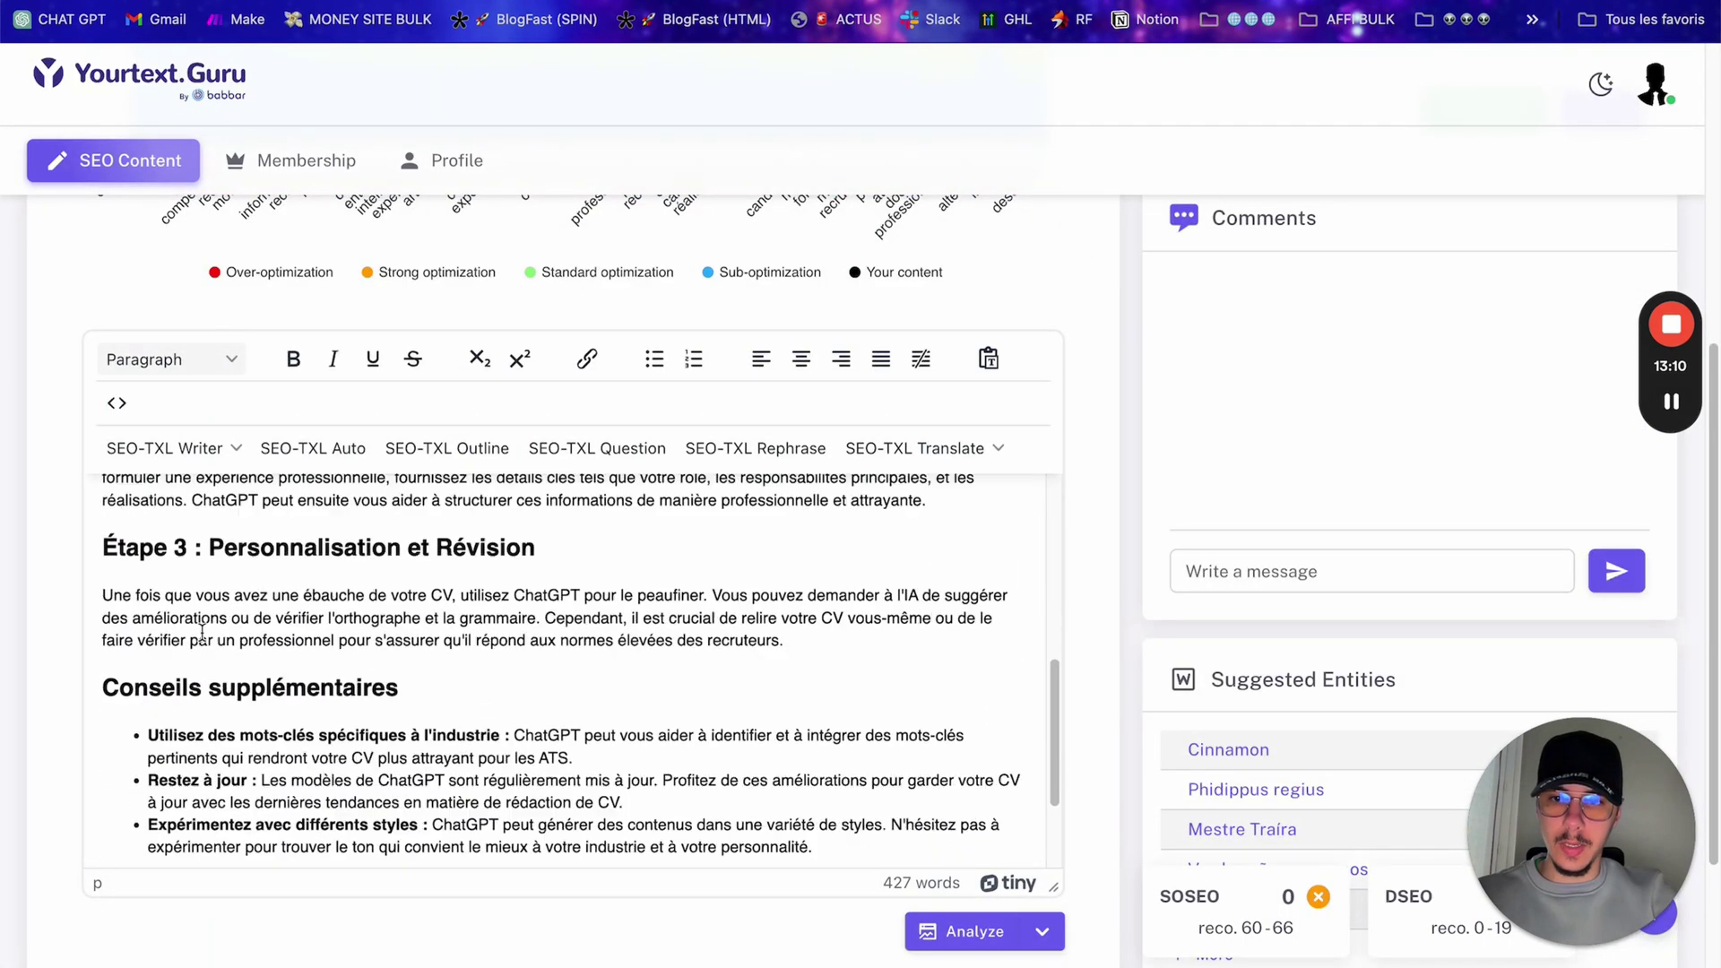
pyautogui.scroll(5, 90, 785)
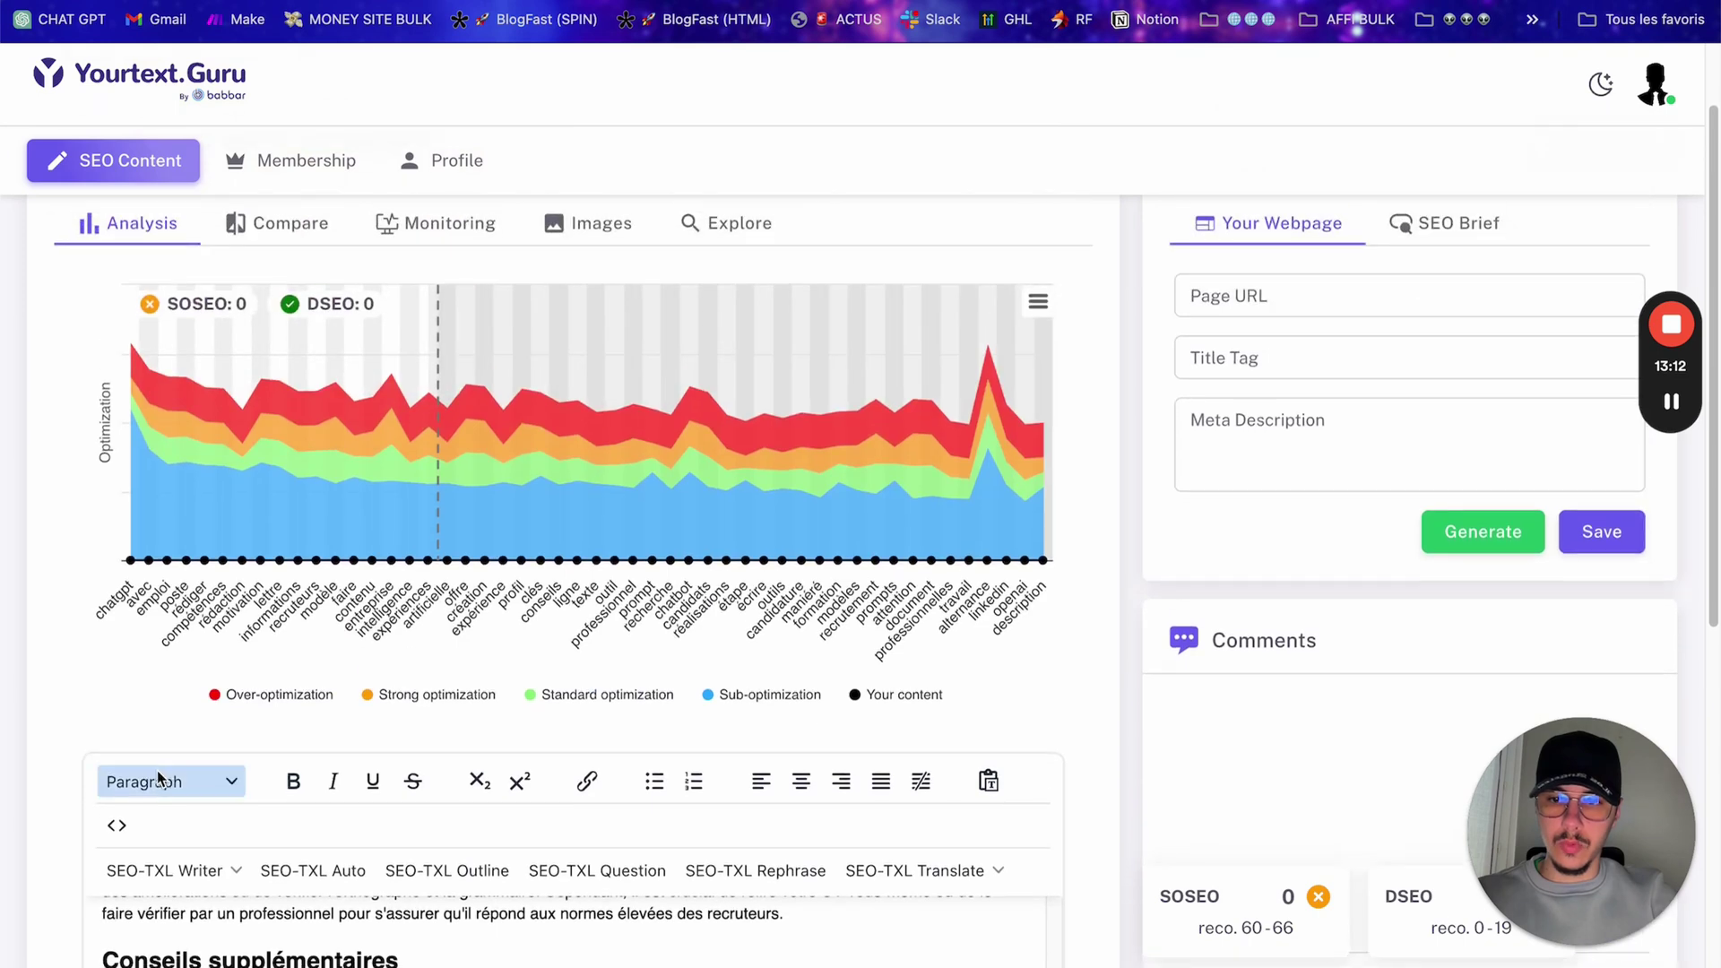
pyautogui.scroll(-3, 134, 789)
pyautogui.scroll(5, 262, 791)
pyautogui.scroll(3, 262, 792)
pyautogui.scroll(-8, 242, 780)
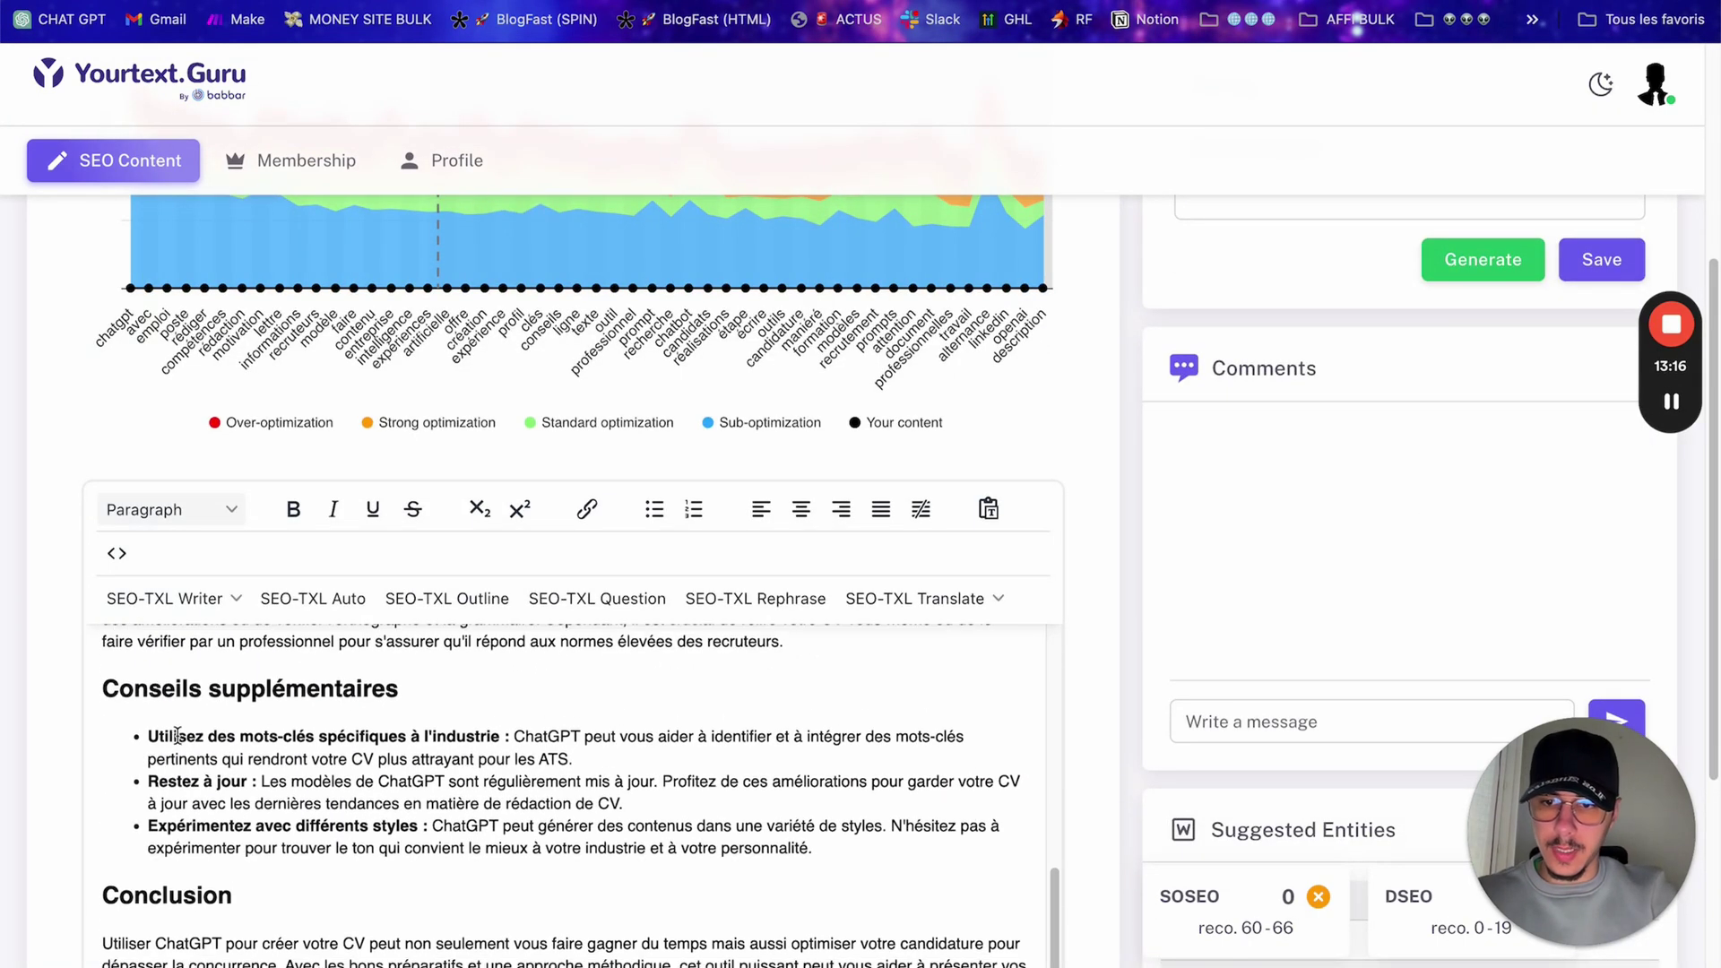
pyautogui.scroll(5, 1088, 312)
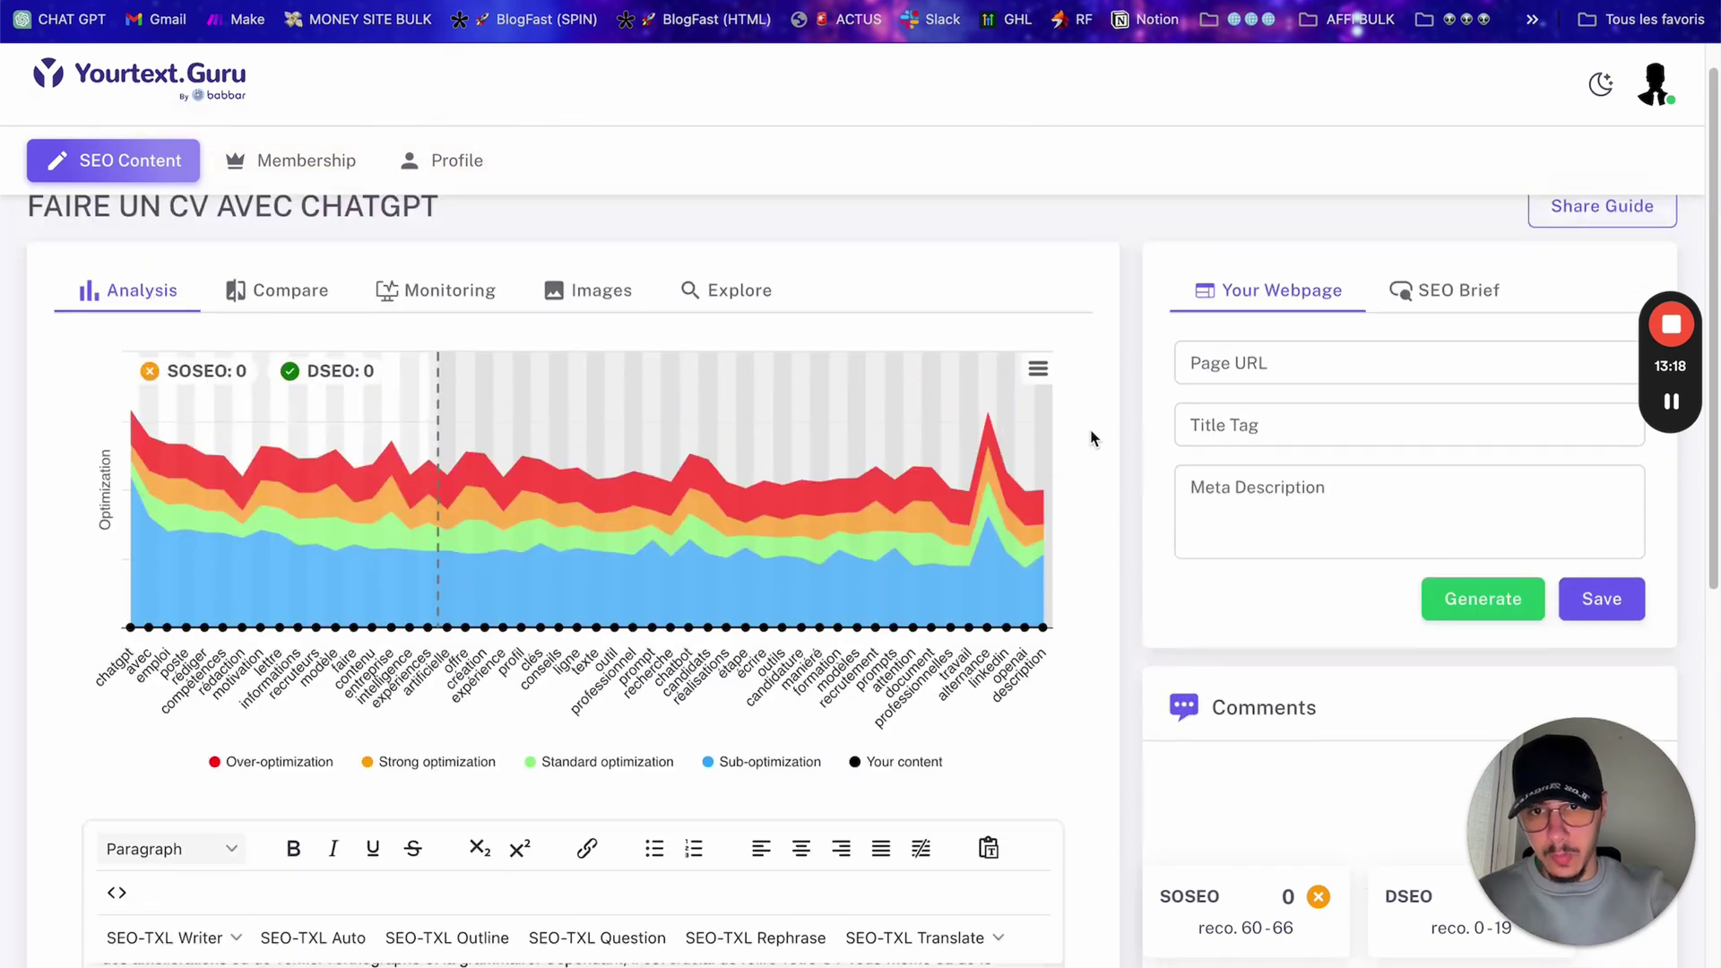
# Step: Run the guide's analysis on the article inserted in the text editor
pyautogui.scroll(-6, 509, 440)
pyautogui.scroll(-3, 781, 485)
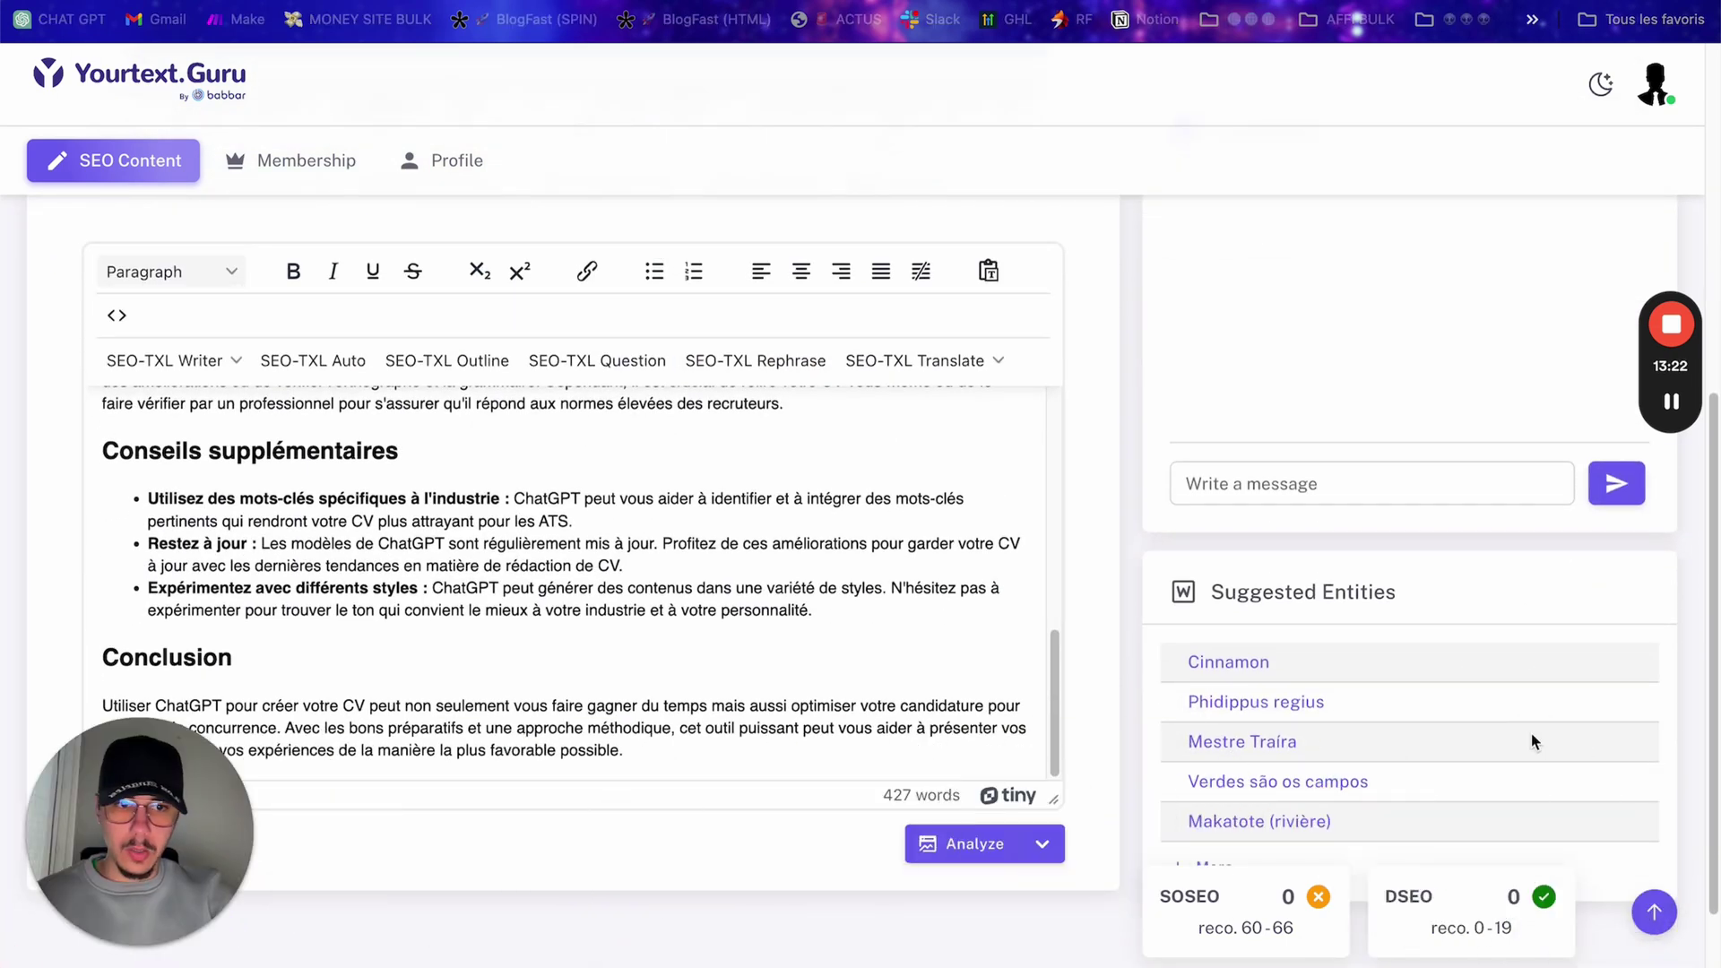
pyautogui.moveTo(1669, 285); pyautogui.dragTo(45, 538)
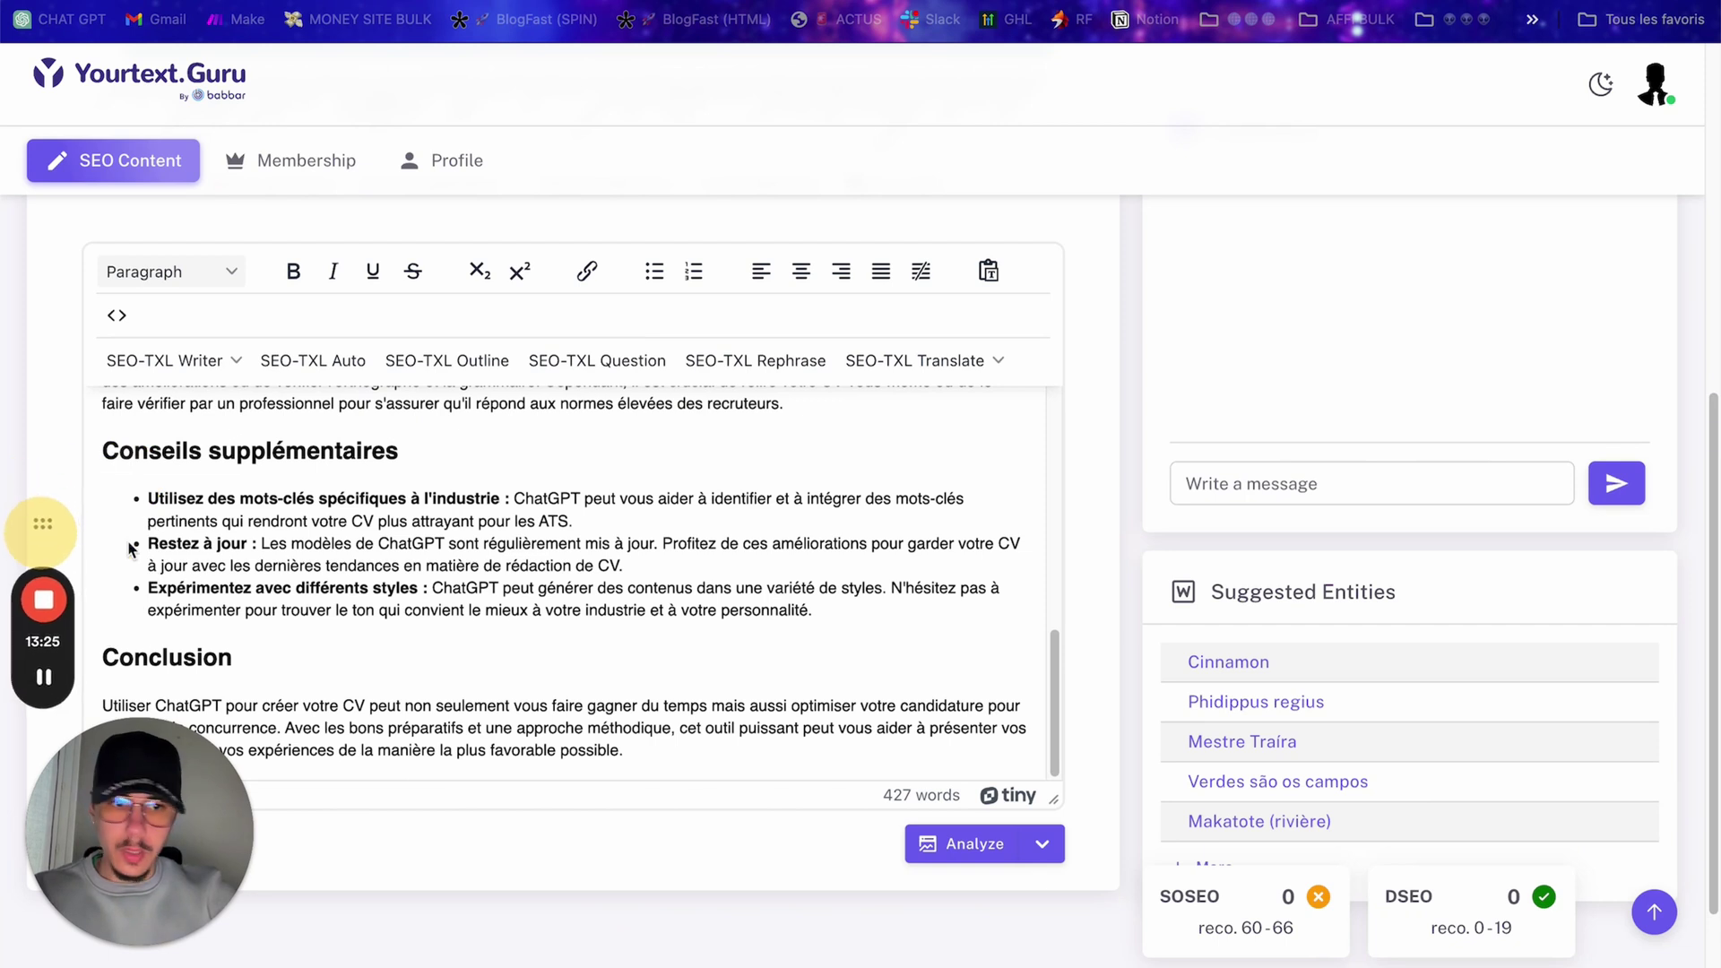
pyautogui.click(990, 853)
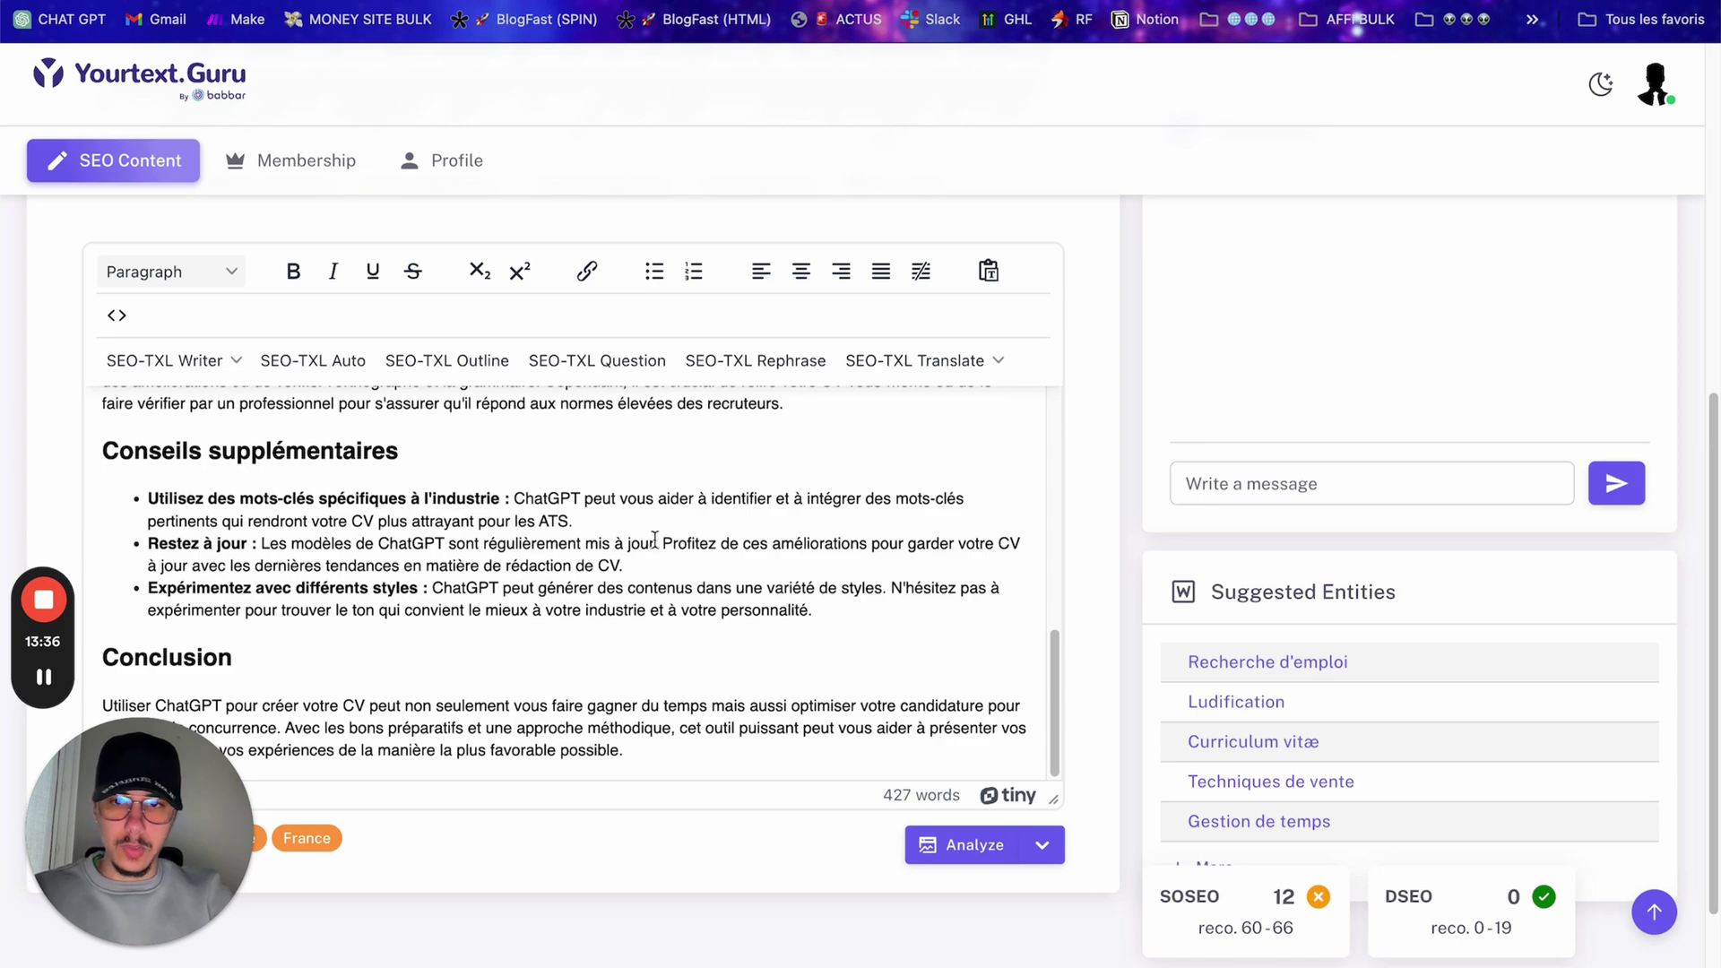
# Step: Examine the SOSEO and DSEO scores against their recommended ranges and the article's keyword curve in the optimization chart
pyautogui.scroll(7, 127, 230)
pyautogui.scroll(-9, 886, 648)
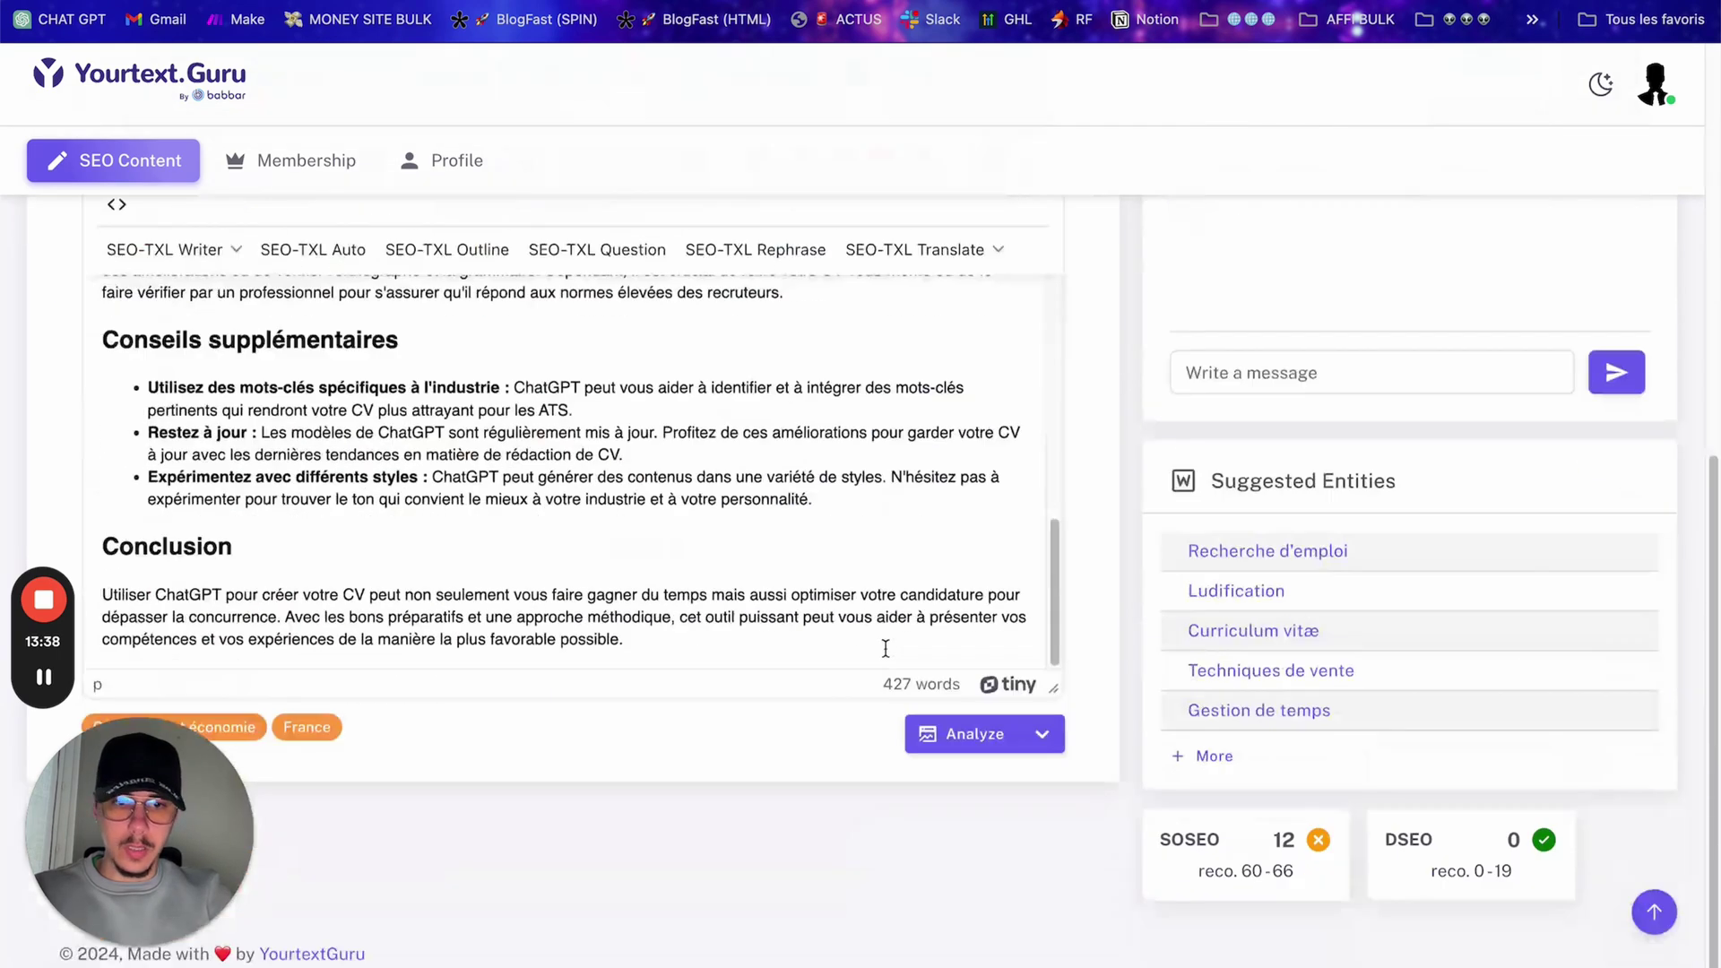
pyautogui.scroll(5, 1252, 892)
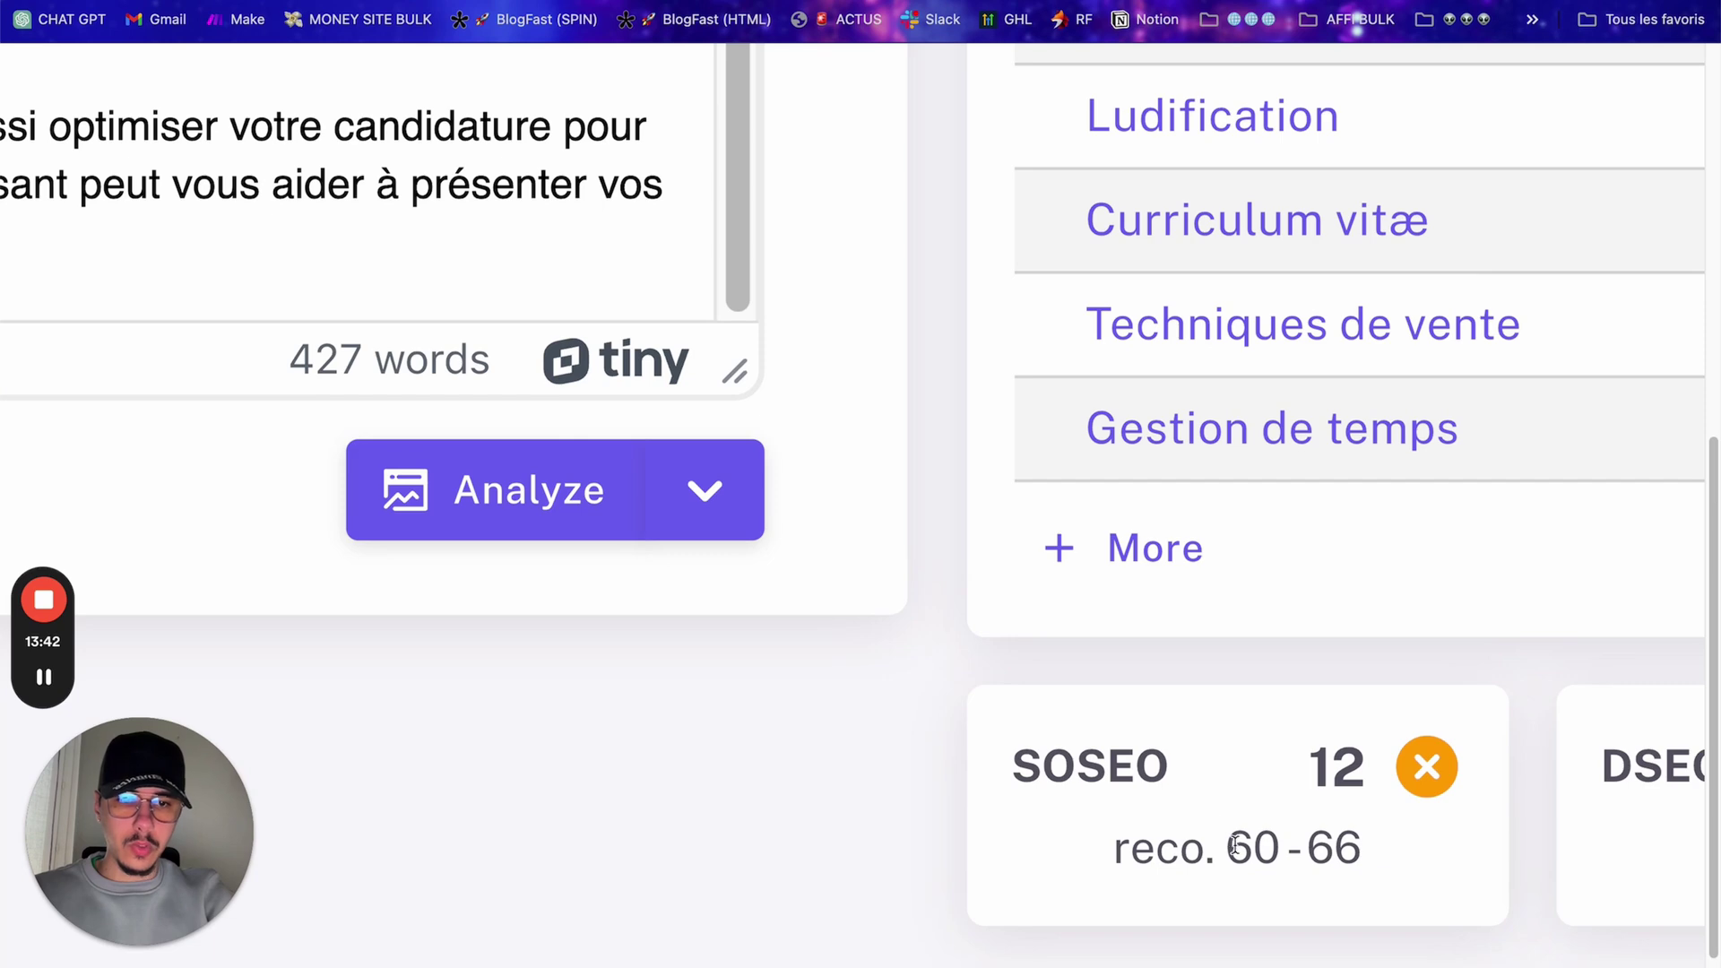
pyautogui.scroll(-5, 1250, 788)
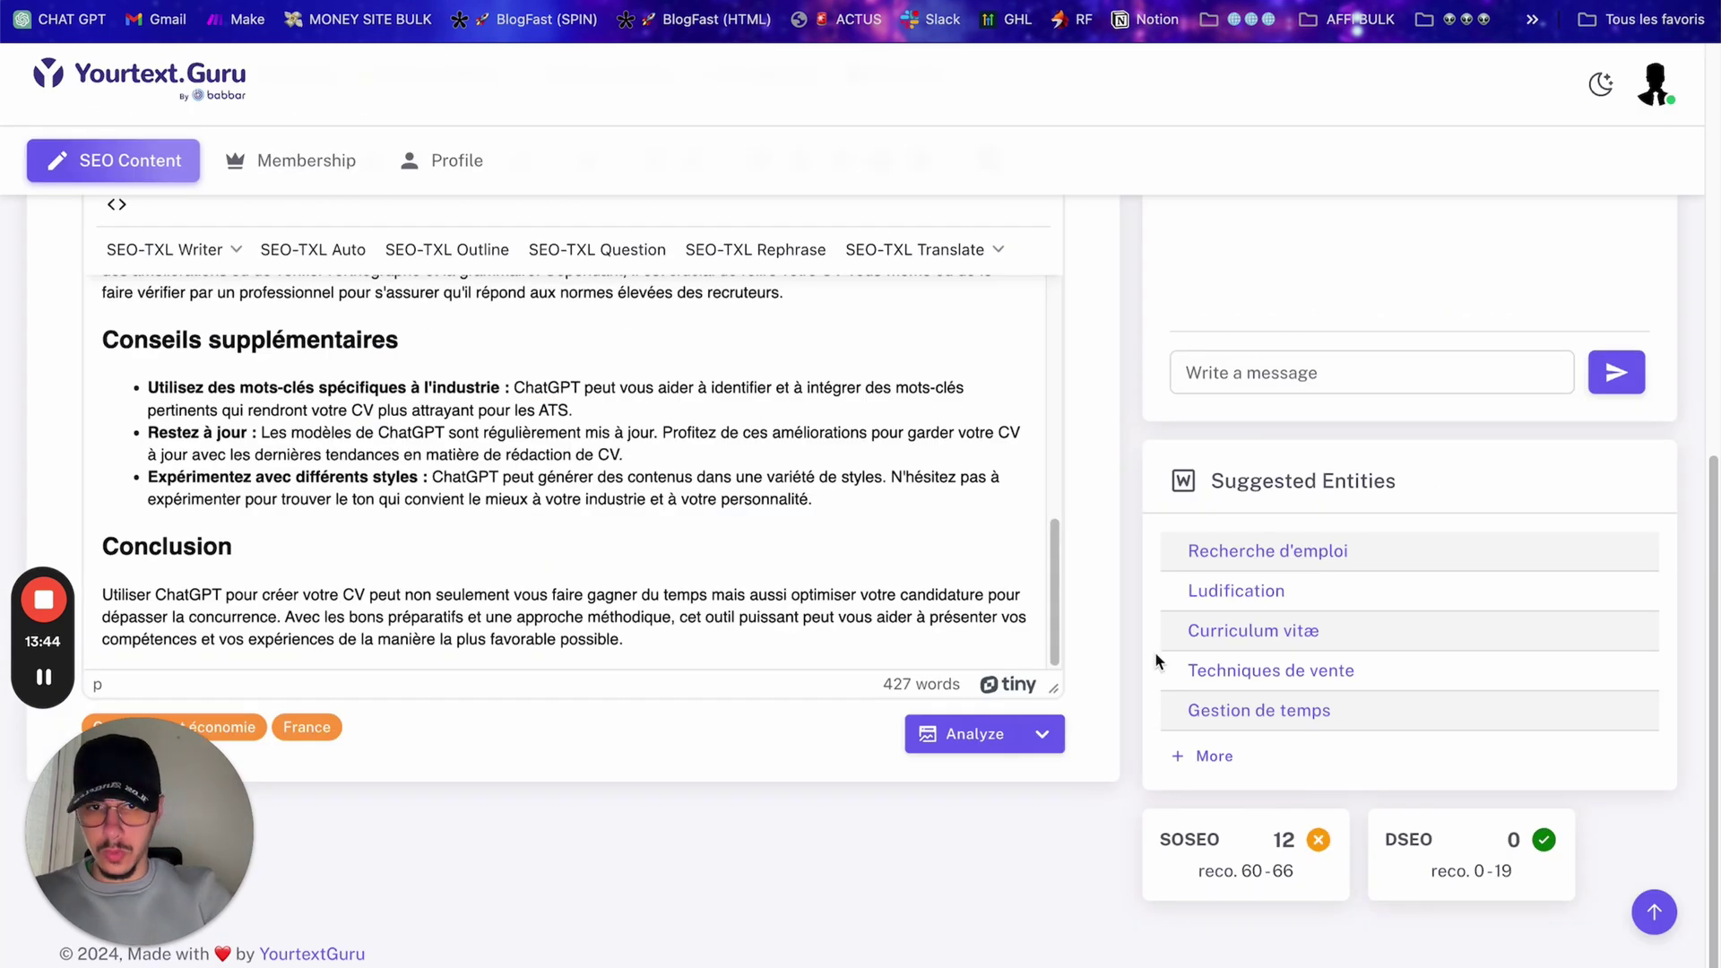
pyautogui.scroll(5, 1075, 564)
pyautogui.scroll(6, 1076, 563)
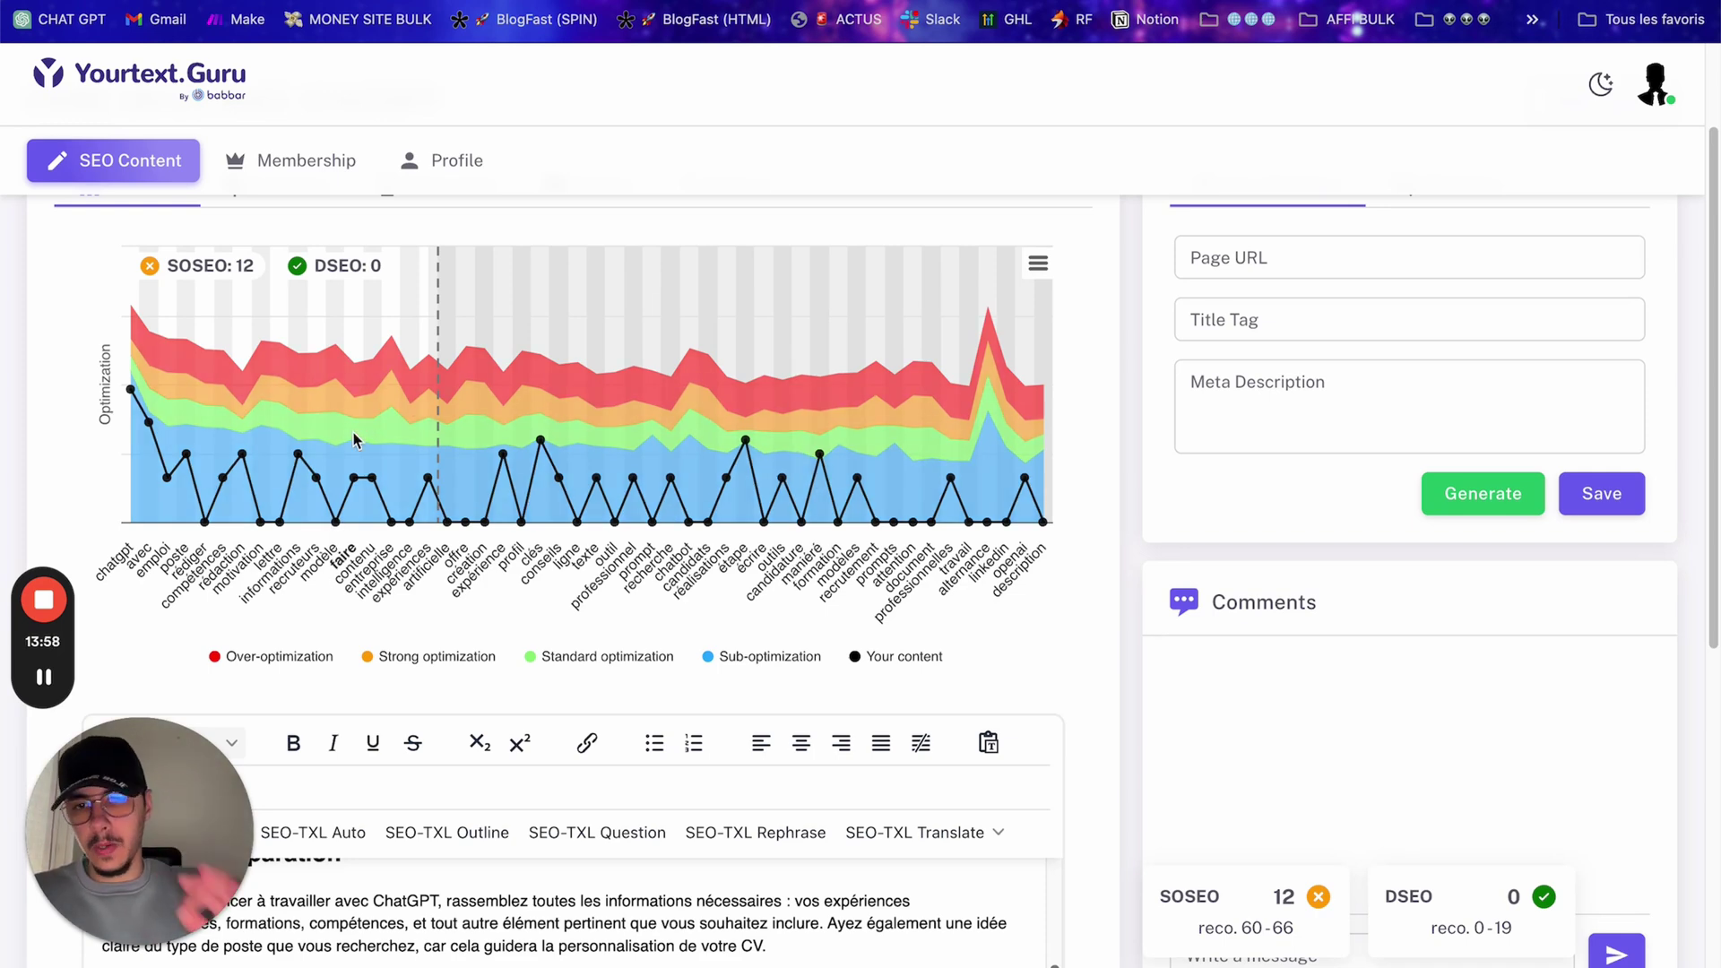
pyautogui.scroll(5, 356, 439)
pyautogui.hscroll(-4, 357, 442)
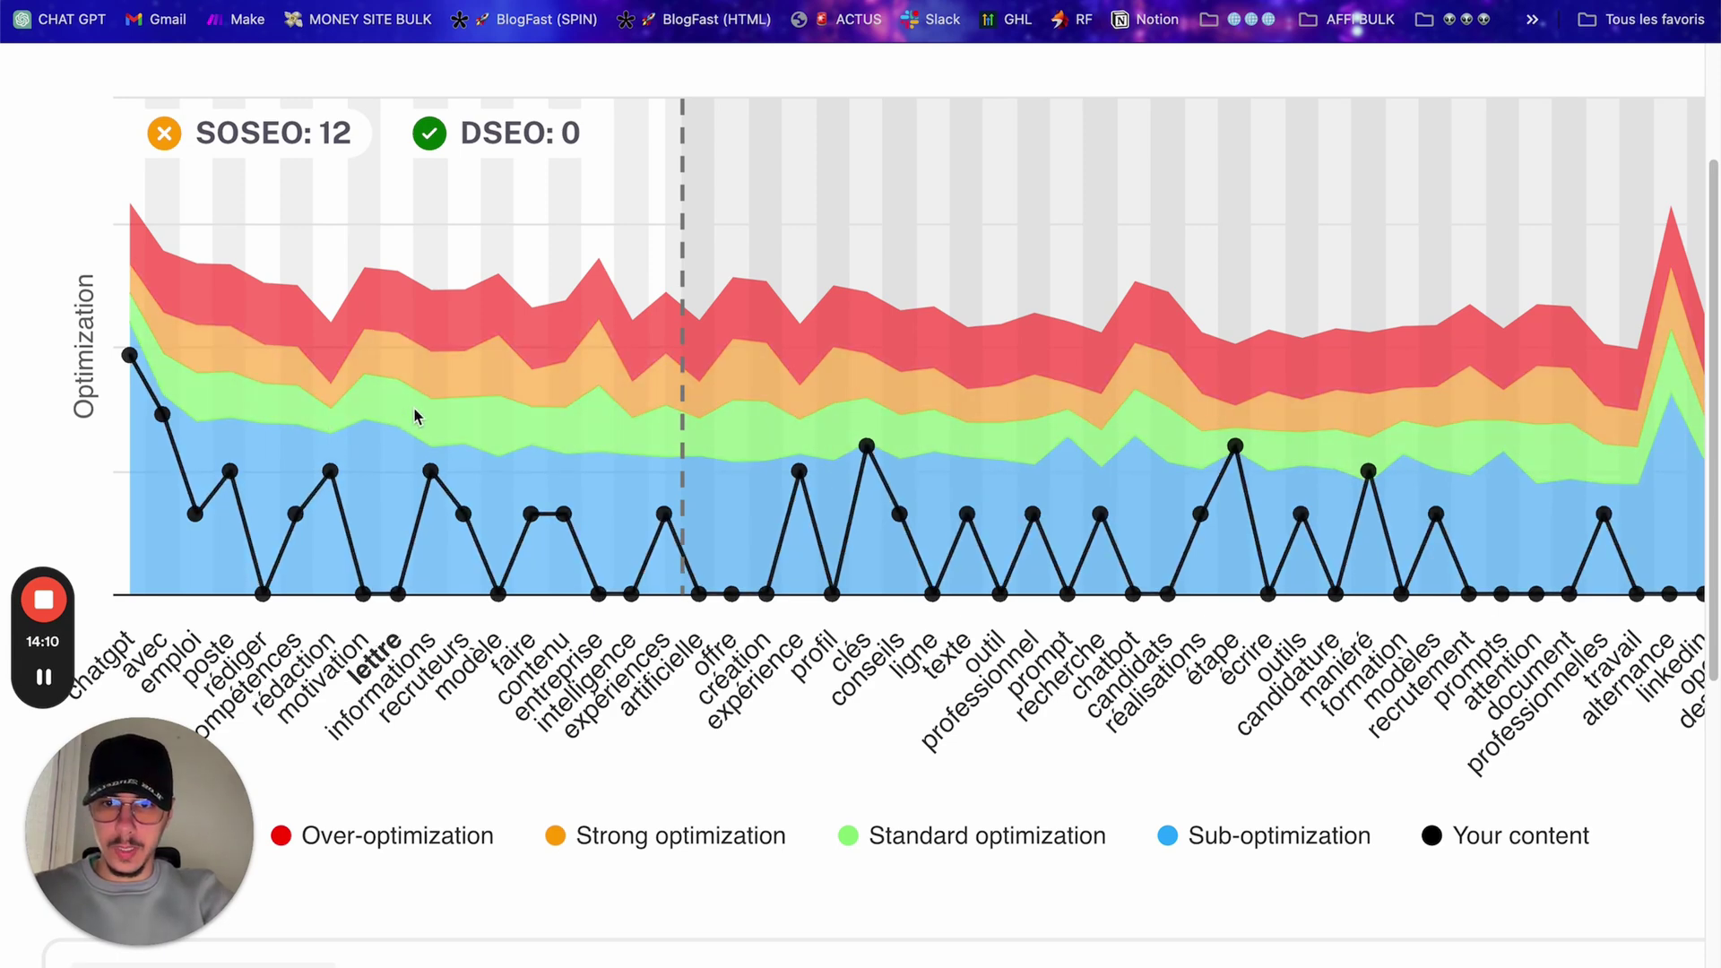
pyautogui.scroll(-5, 414, 415)
pyautogui.scroll(-3, 414, 415)
pyautogui.scroll(3, 414, 415)
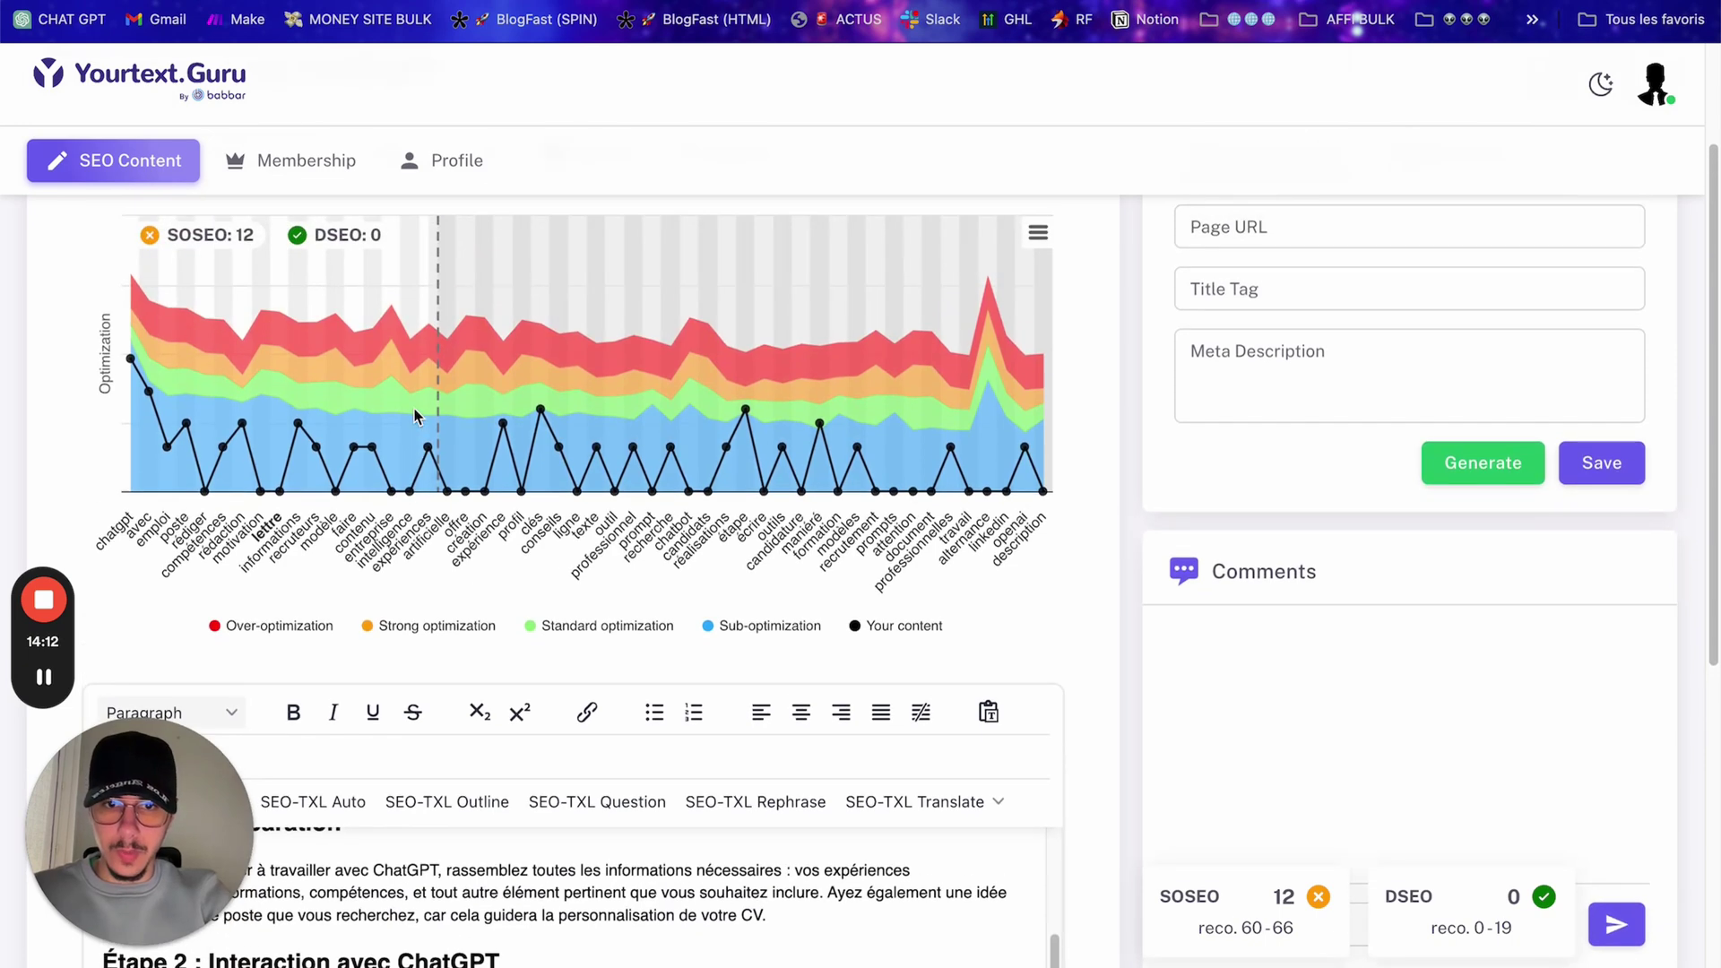
pyautogui.scroll(1, 894, 494)
pyautogui.scroll(5, 900, 517)
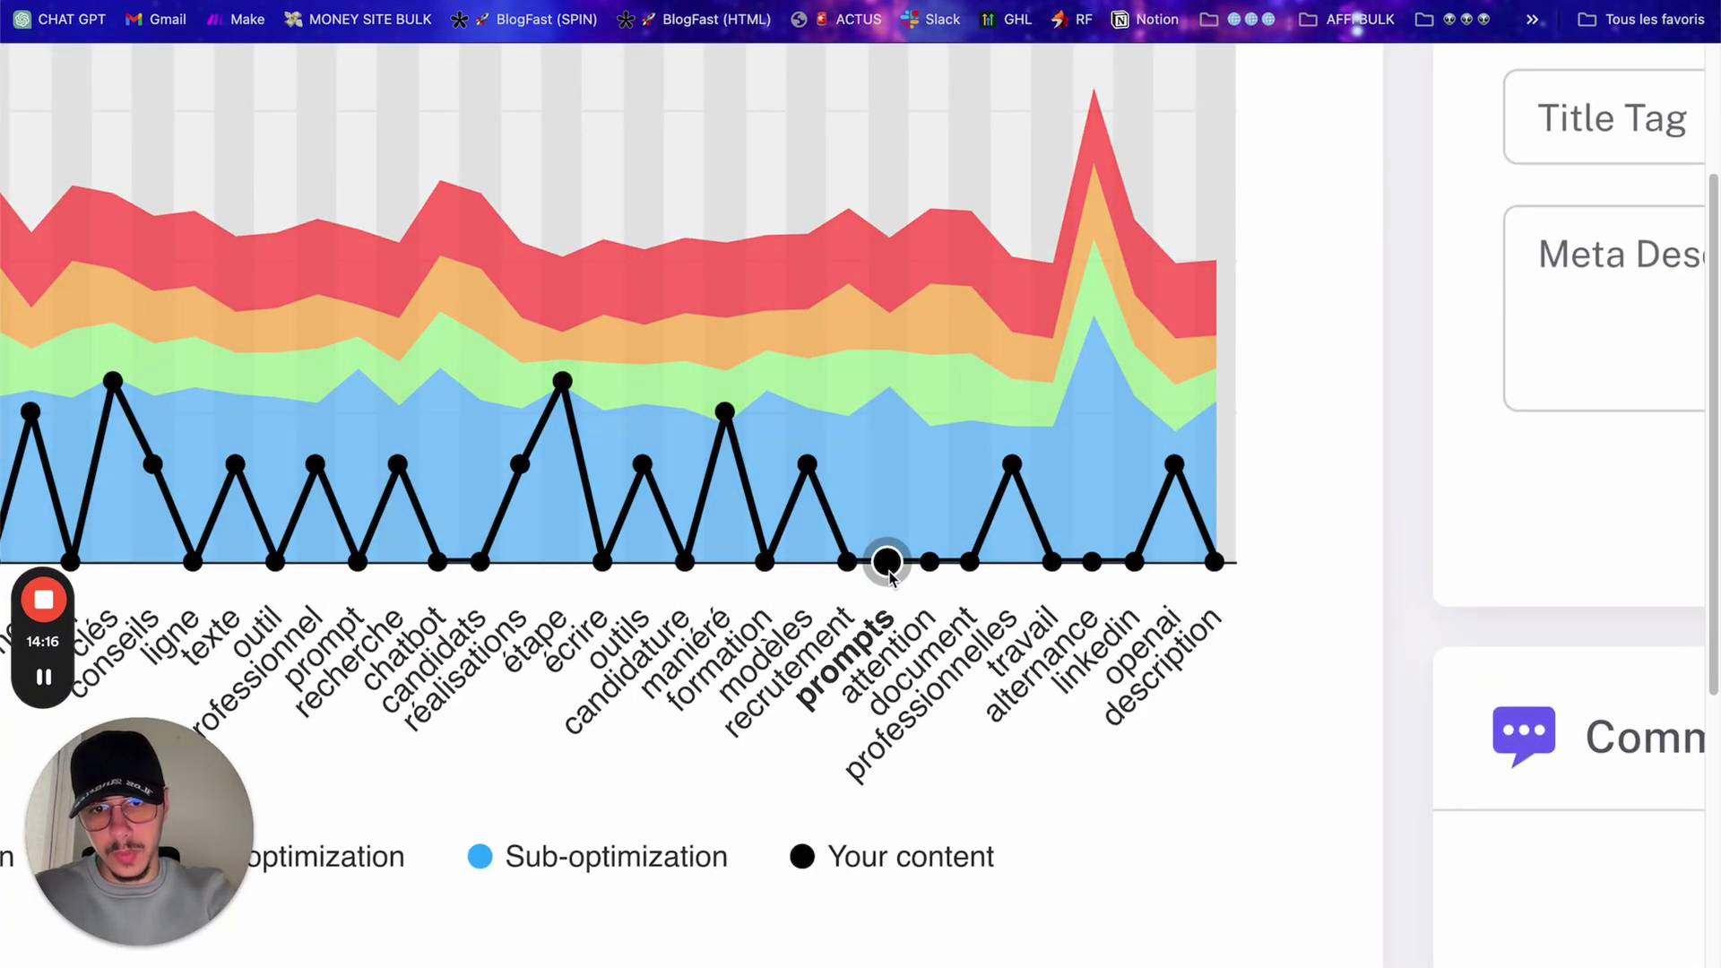
# Step: Add a new line reading "Prompt" below the "Étape 1 : Préparation" paragraph and analyze the text again
pyautogui.scroll(-5, 887, 609)
pyautogui.scroll(-3, 858, 693)
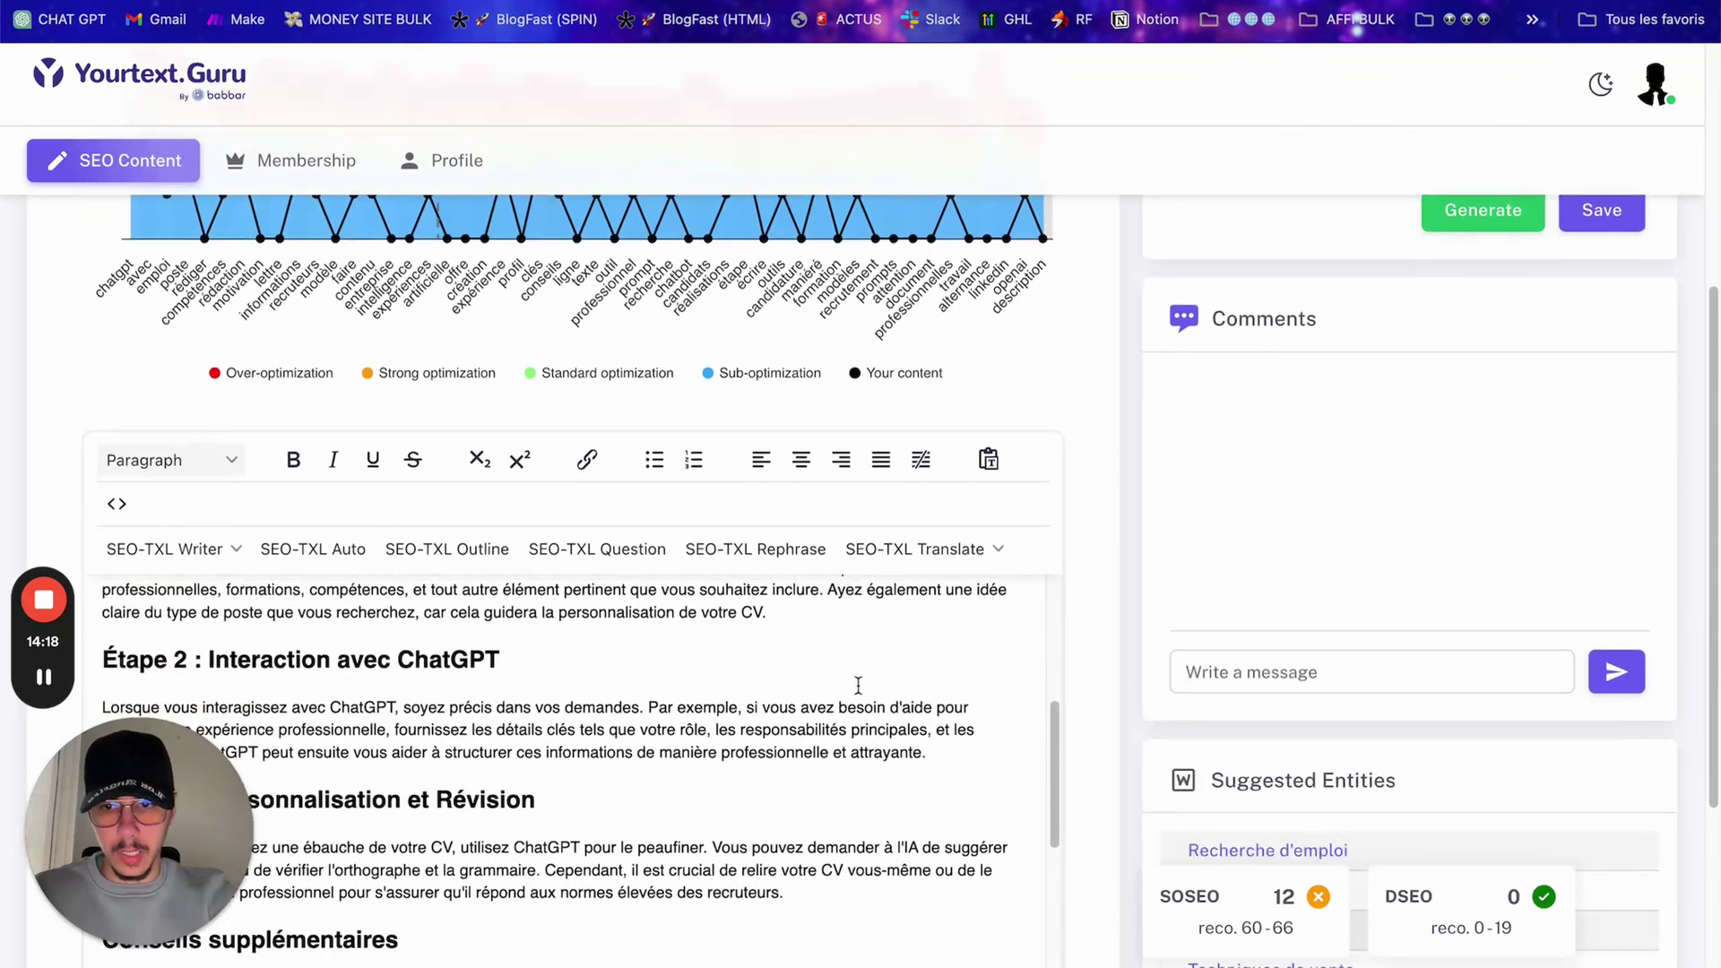
pyautogui.click(796, 605)
pyautogui.press('Return')
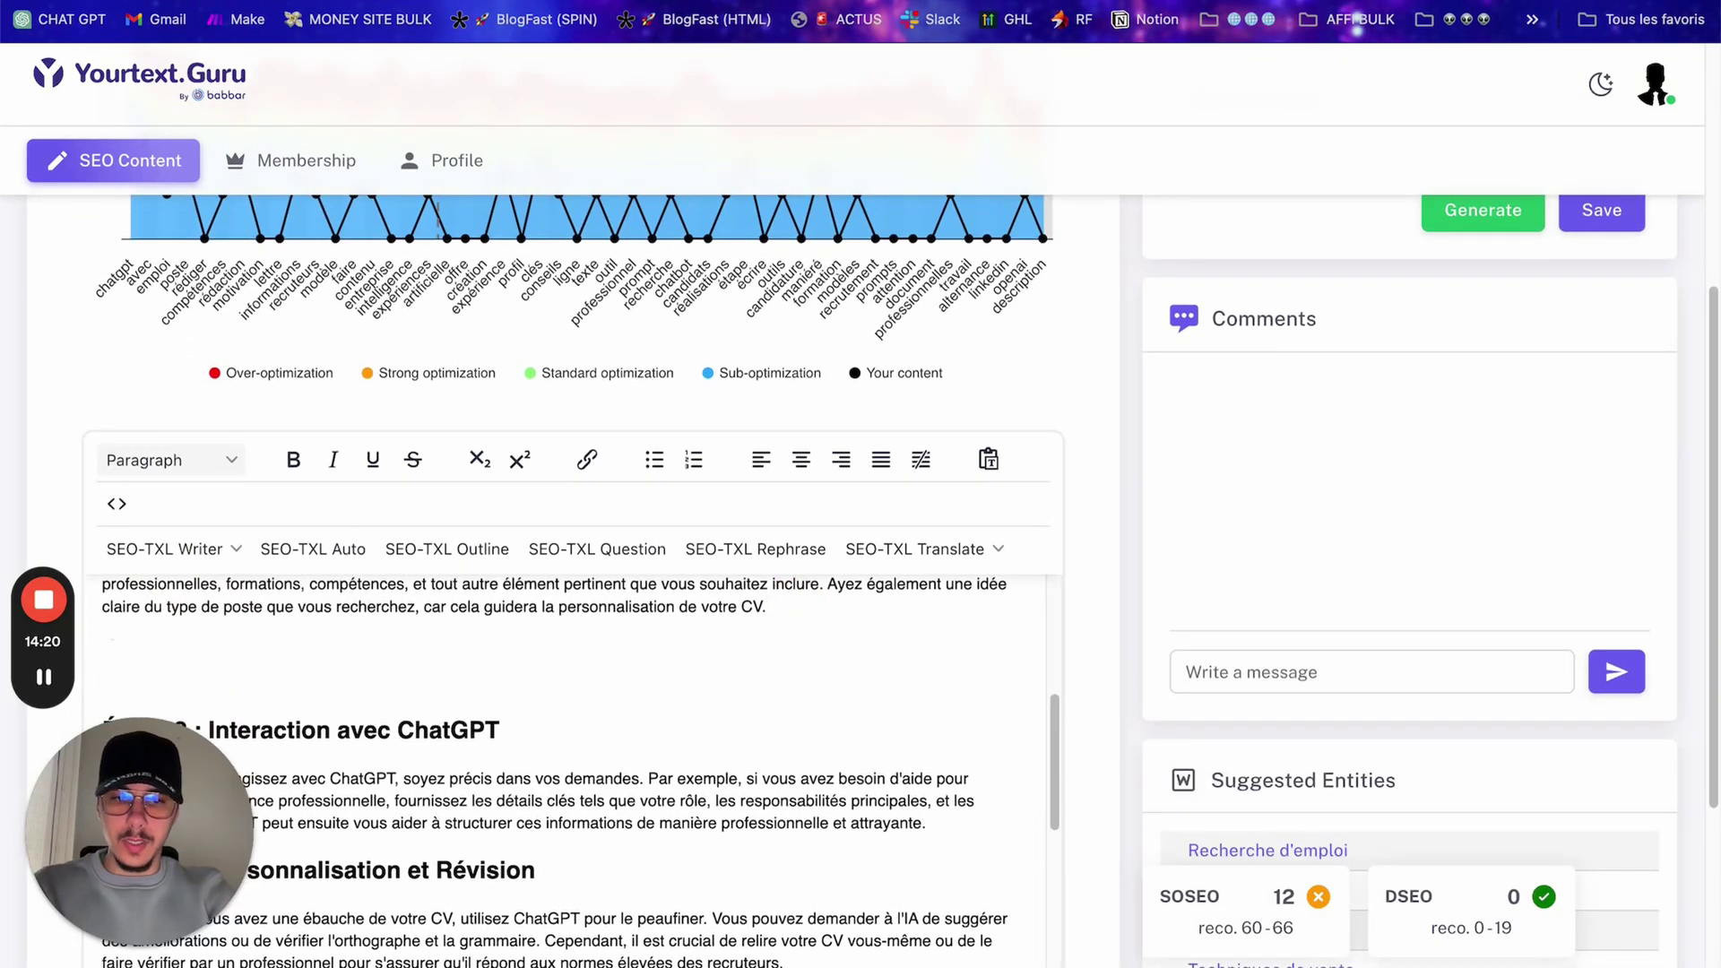
pyautogui.press('BackSpace')
pyautogui.write('Prompt')
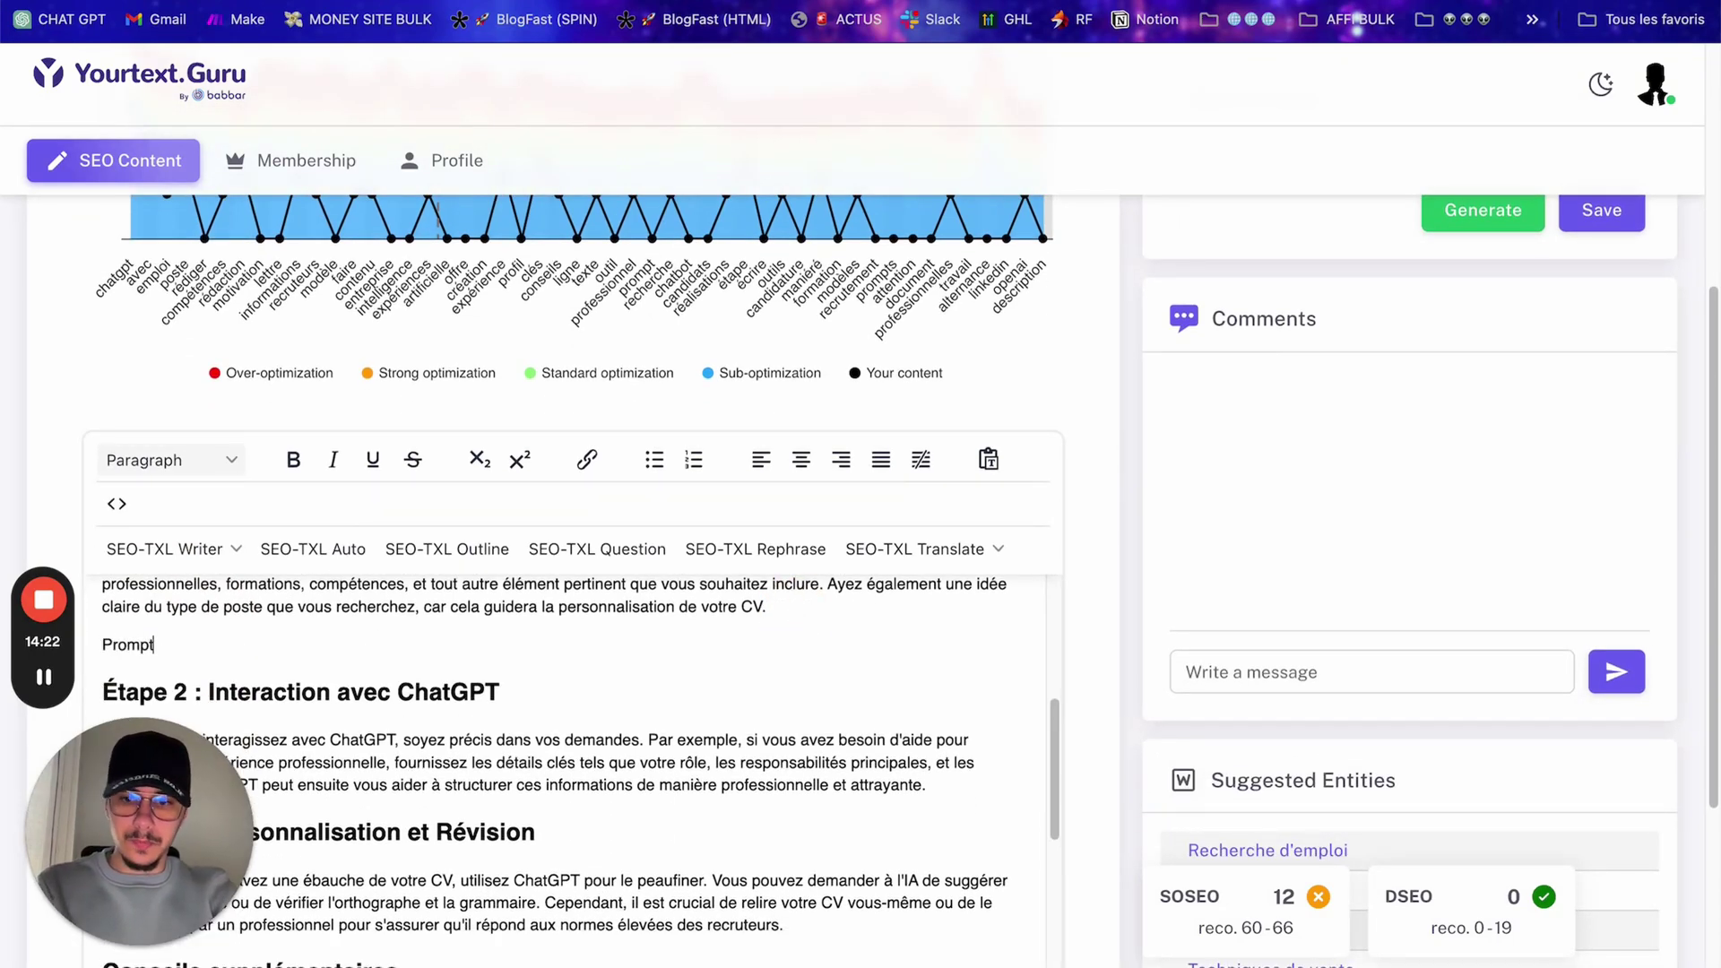
pyautogui.hotkey('shift', 'Home')
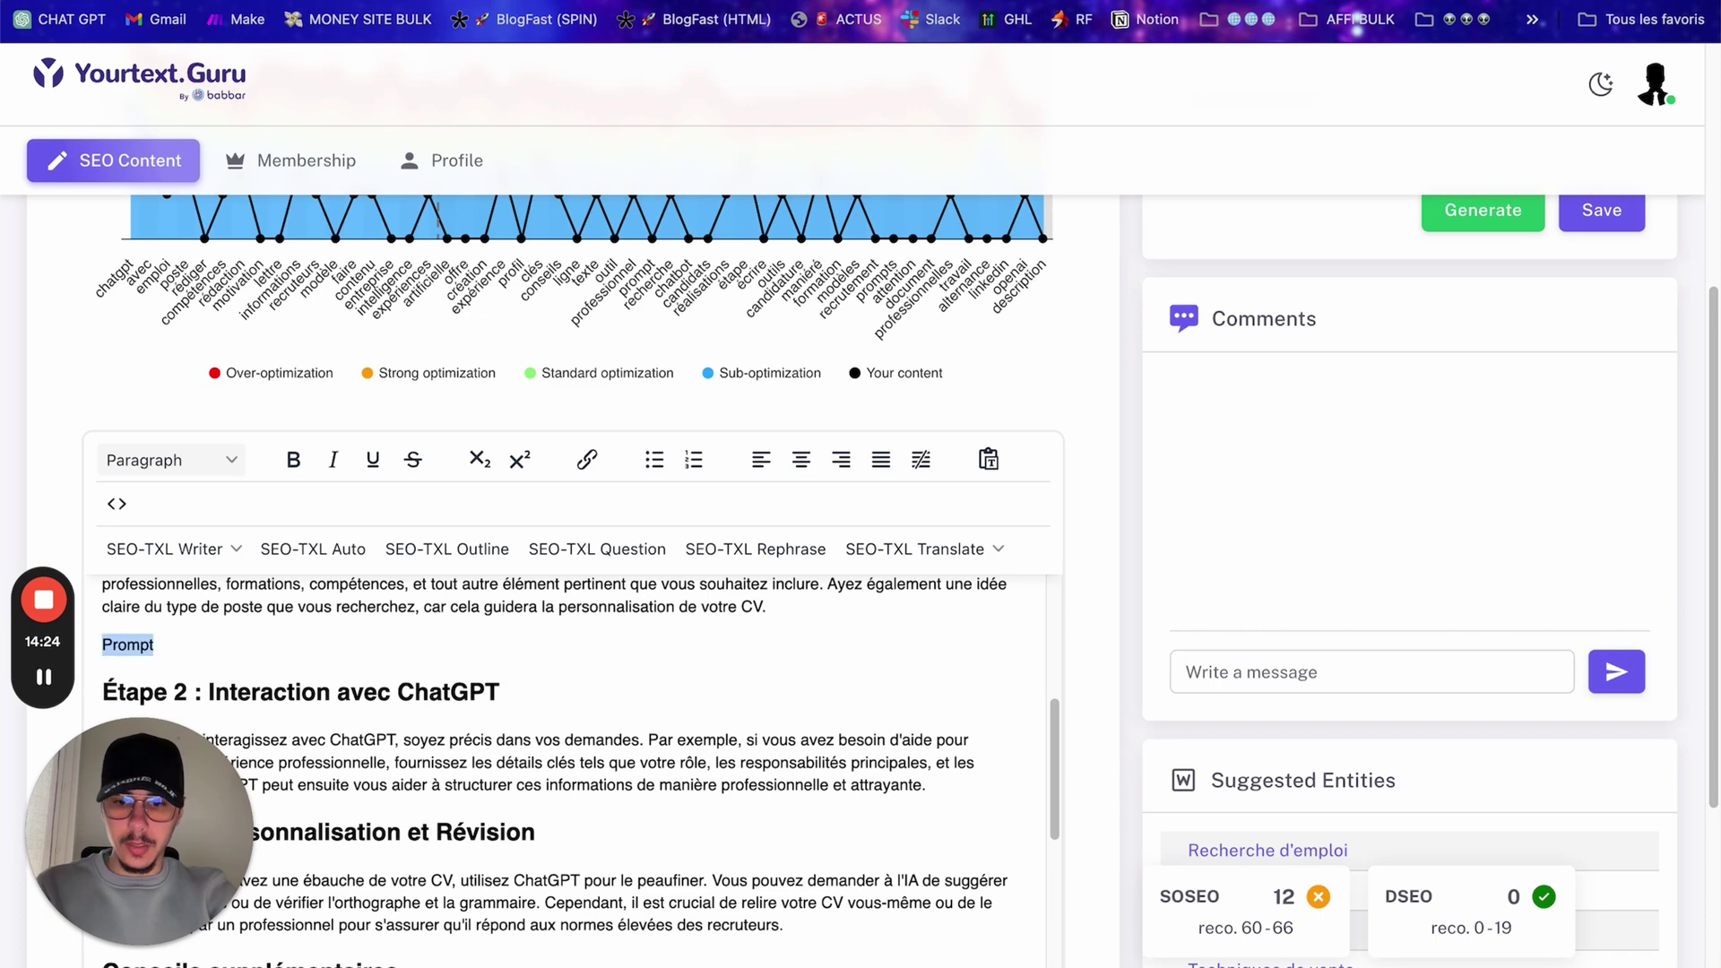
pyautogui.press('Right')
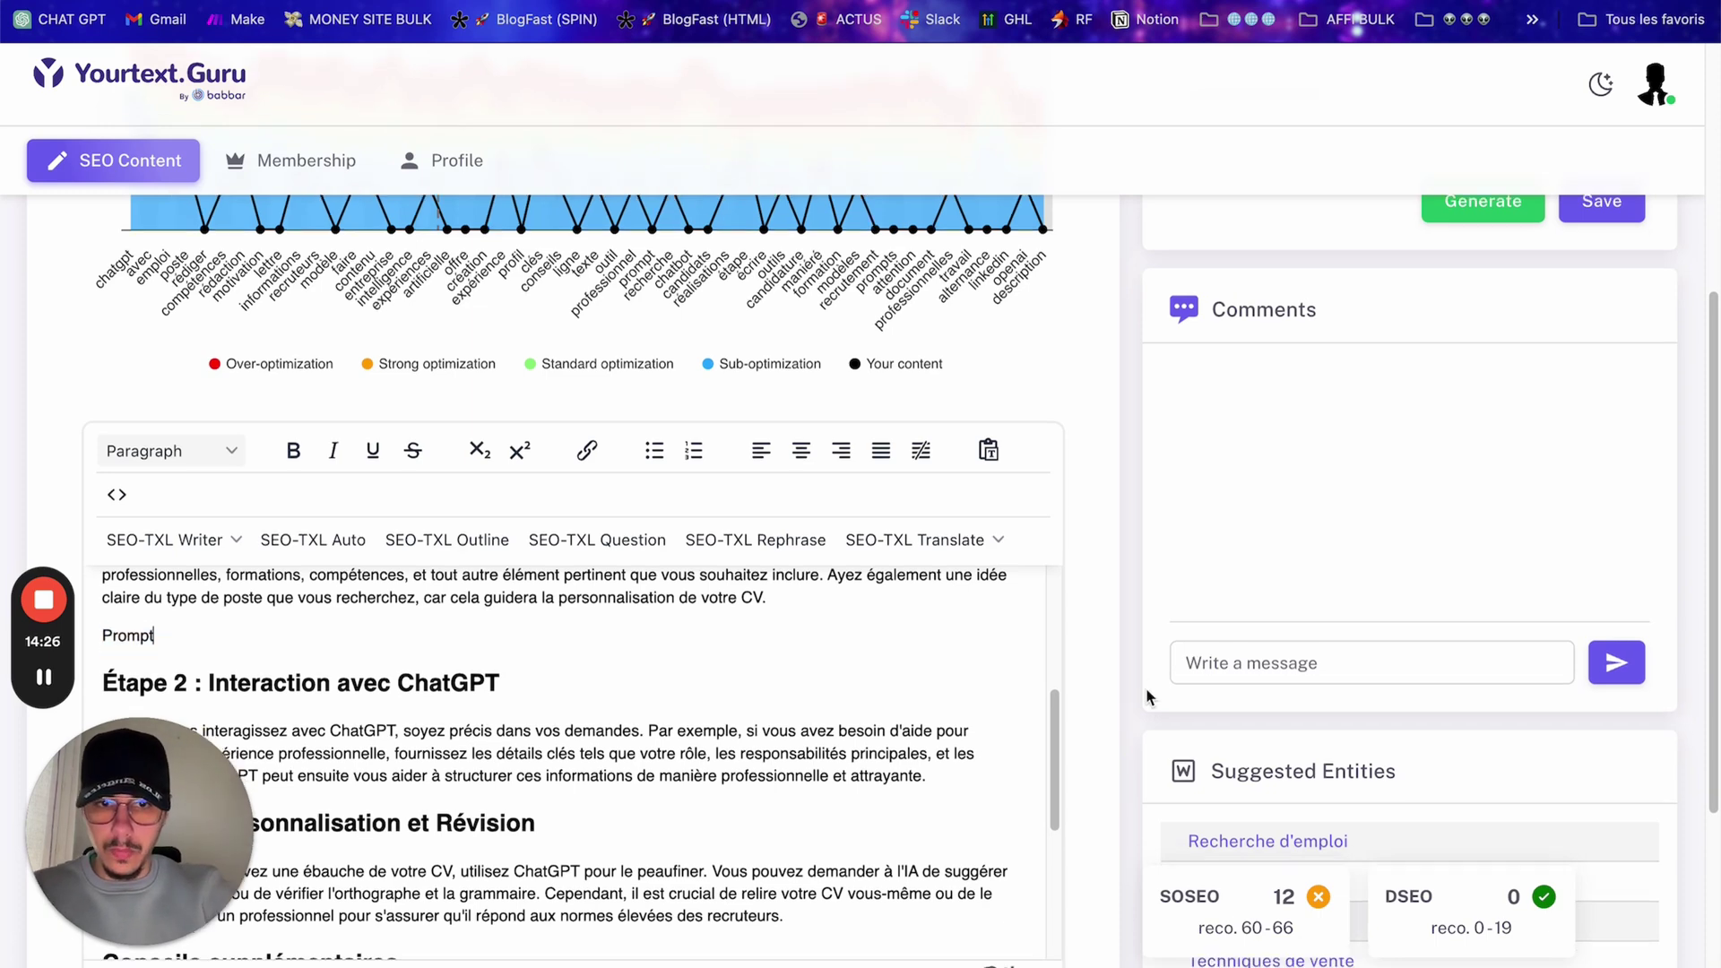
pyautogui.scroll(-3, 906, 767)
pyautogui.click(968, 758)
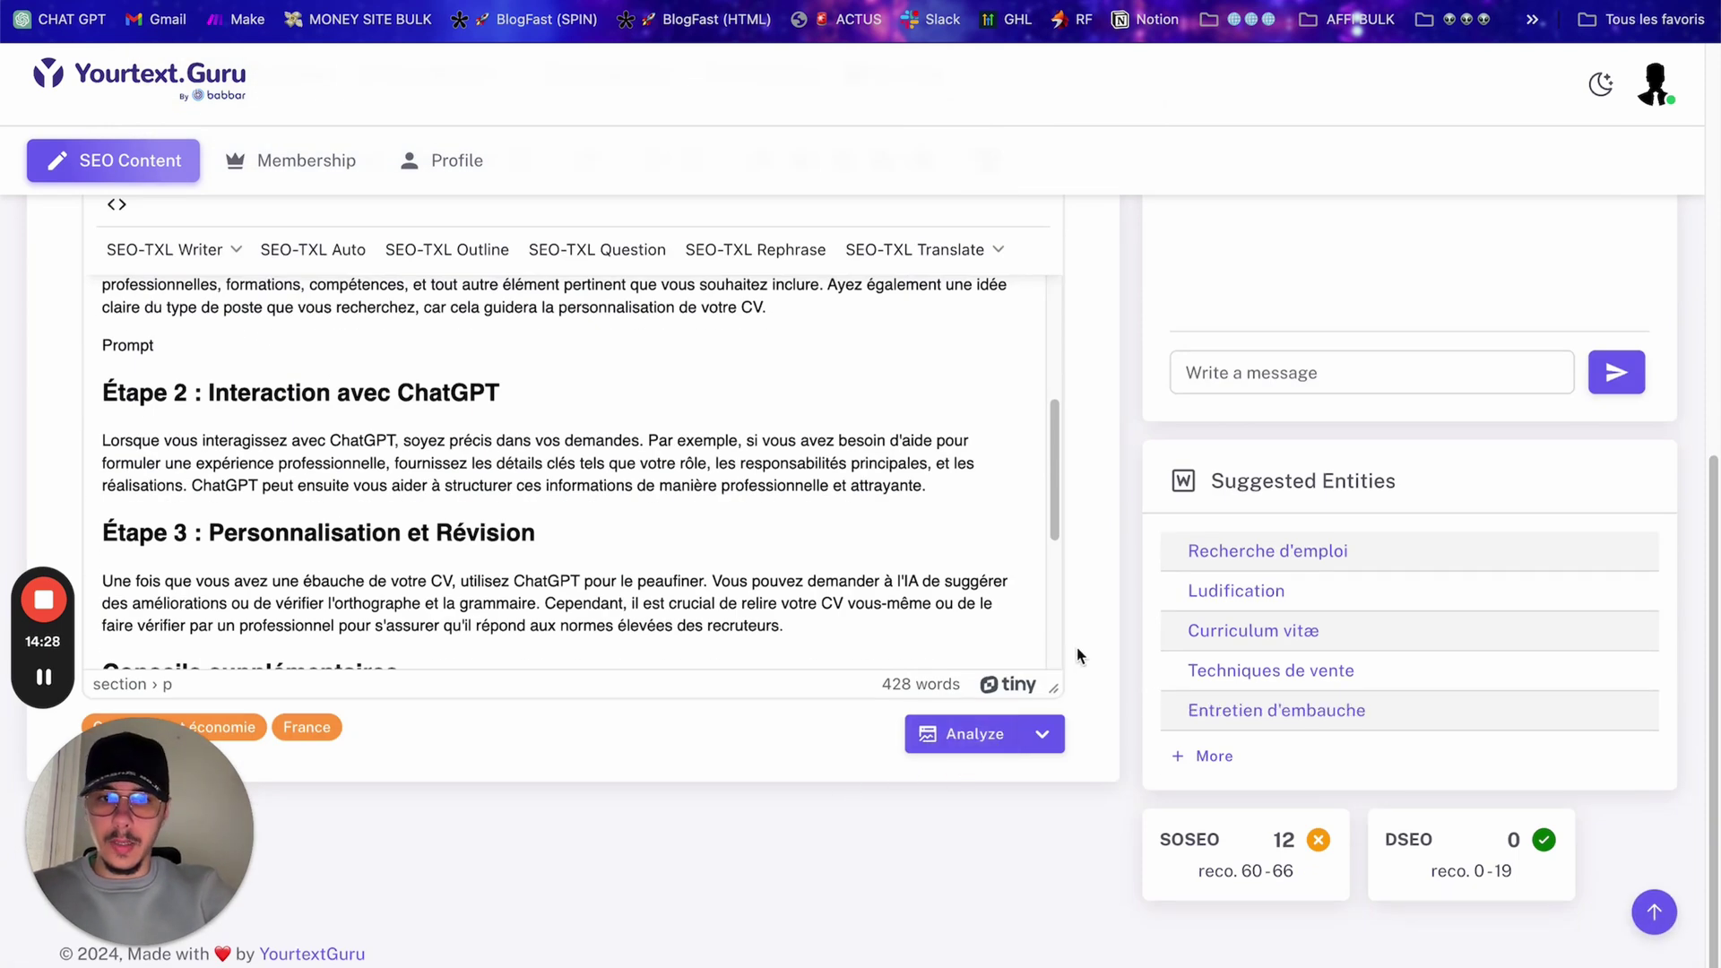
# Step: Change the added word to the plural "Prompts" and rerun the analysis
pyautogui.scroll(-4, 909, 663)
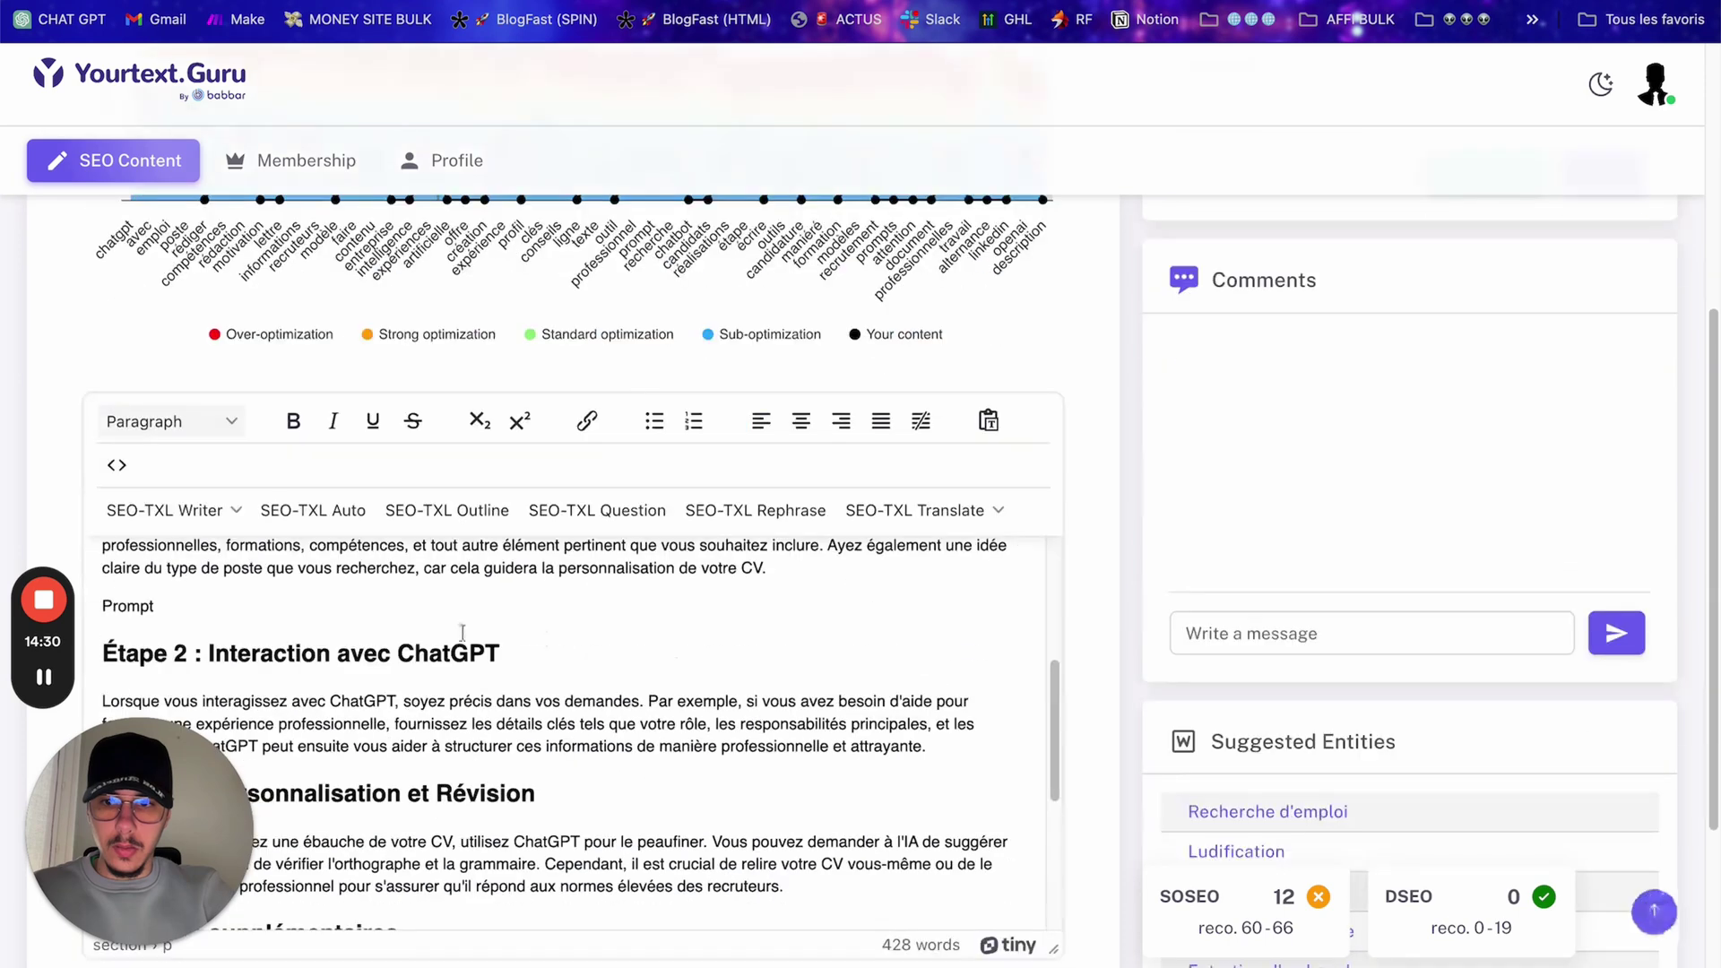
pyautogui.write('s')
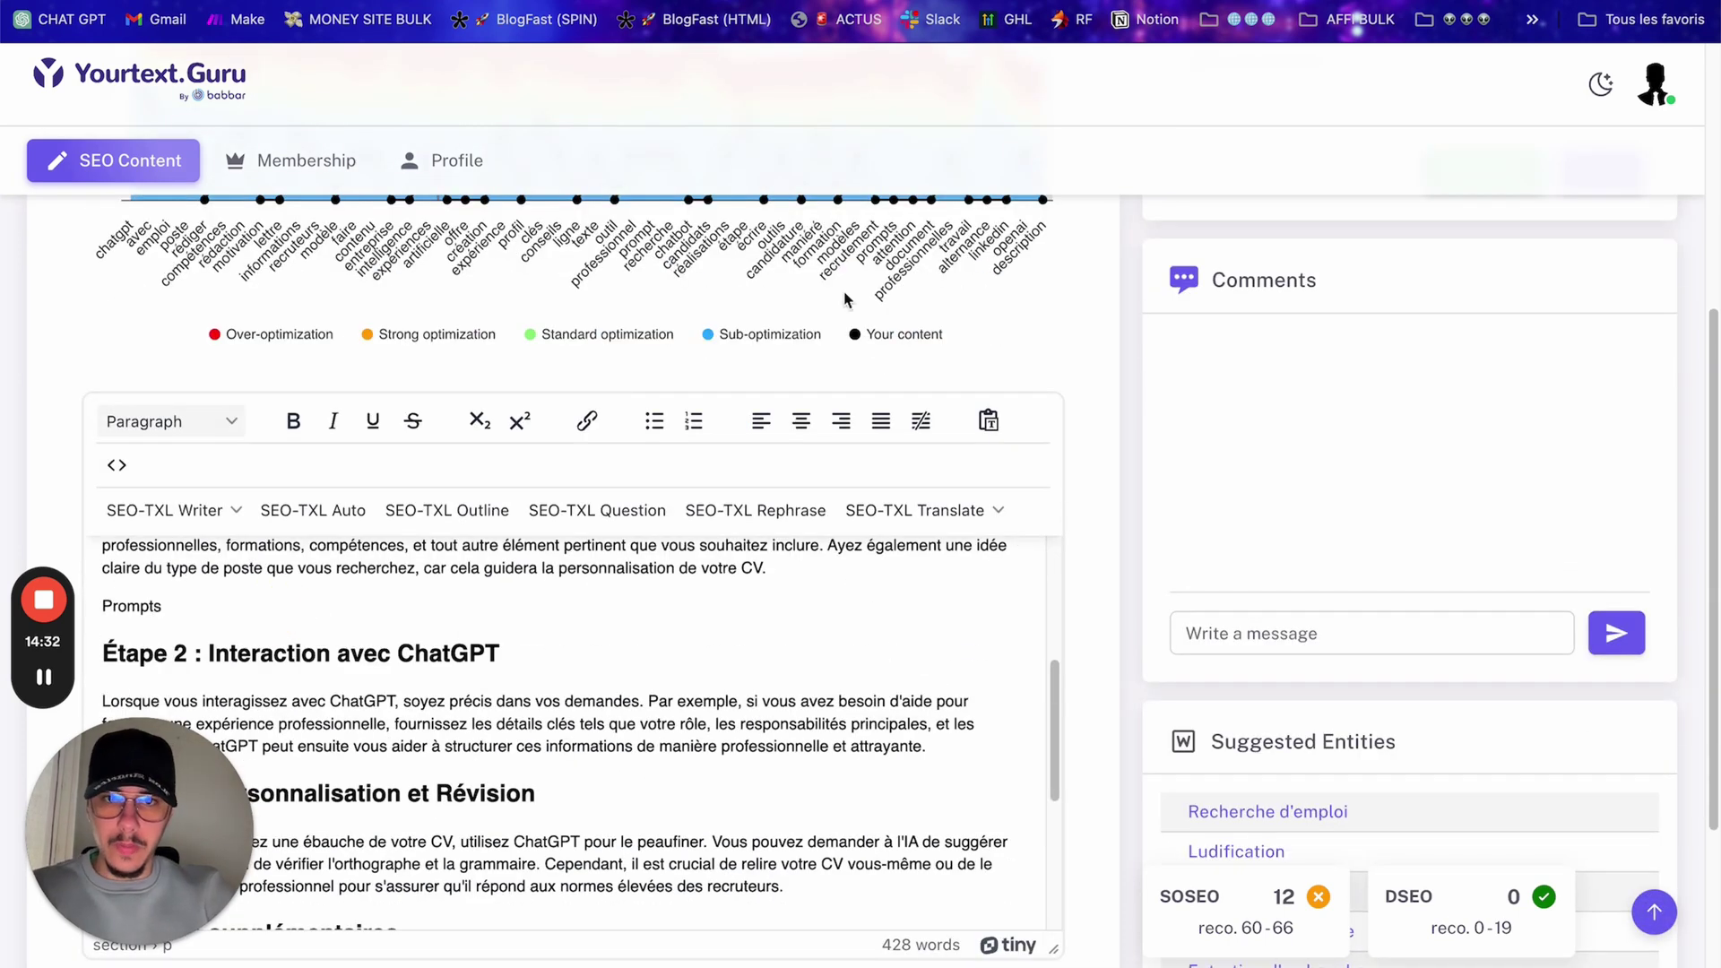
pyautogui.scroll(-3, 897, 538)
pyautogui.click(1004, 734)
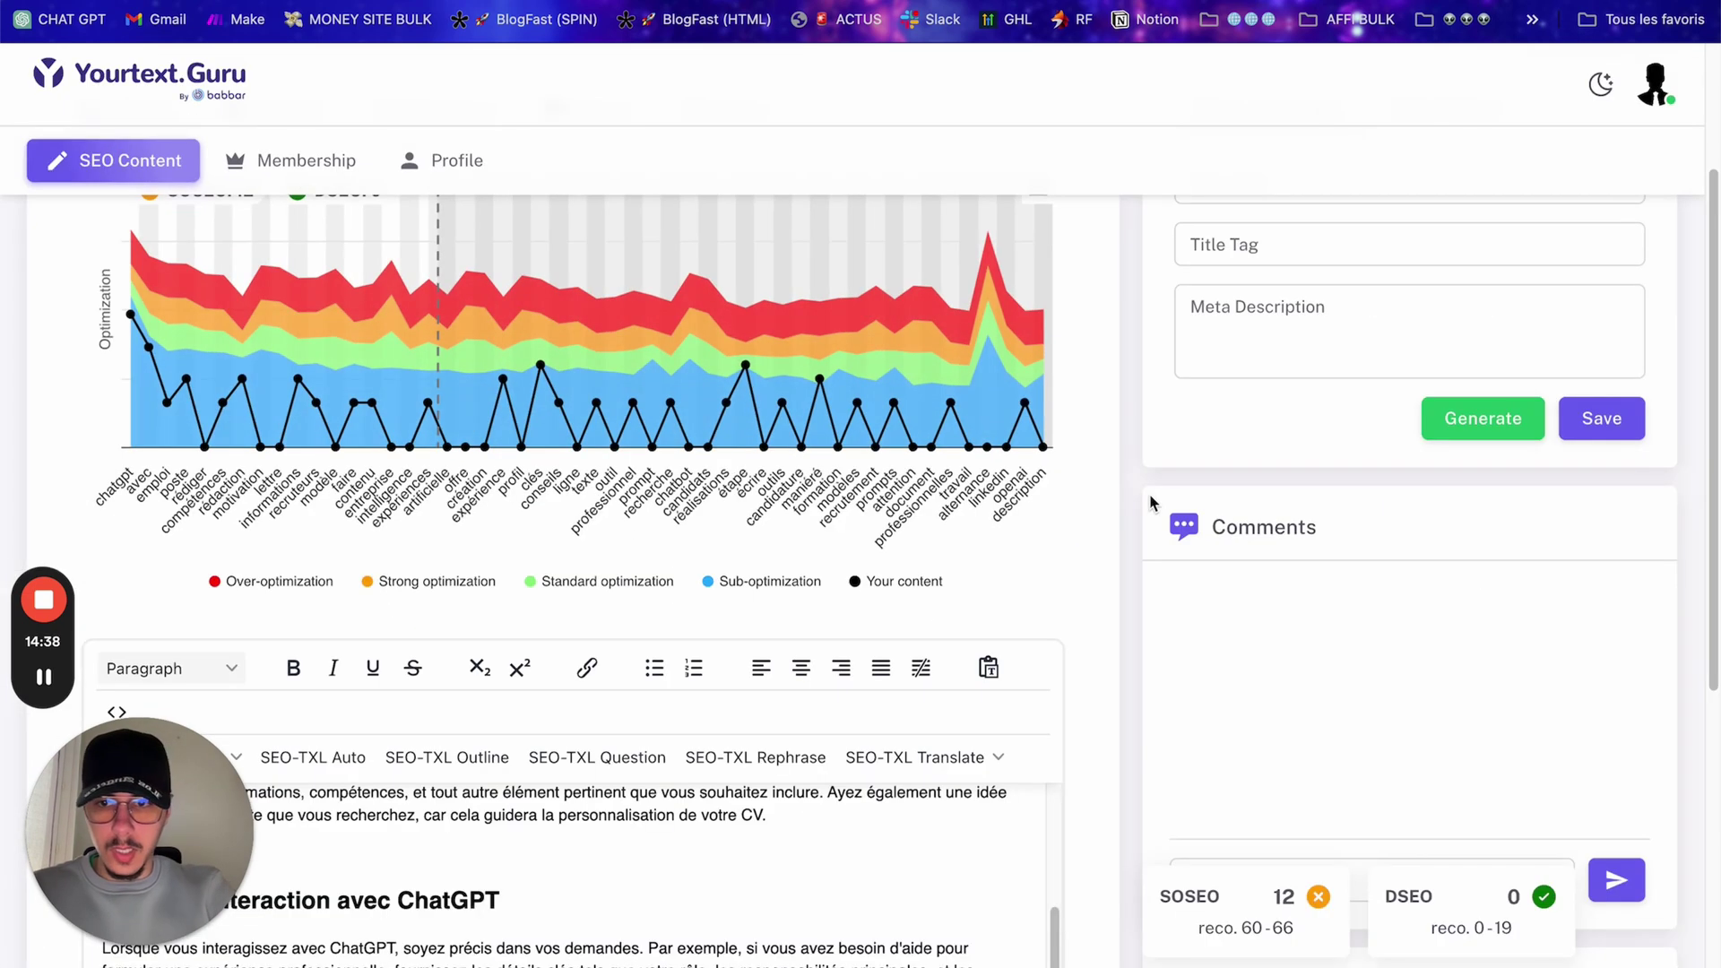
# Step: Add a second "Prompts" to the line above "Étape 2 : Interaction avec ChatGPT" and rerun the analysis
pyautogui.scroll(-4, 549, 636)
pyautogui.click(409, 633)
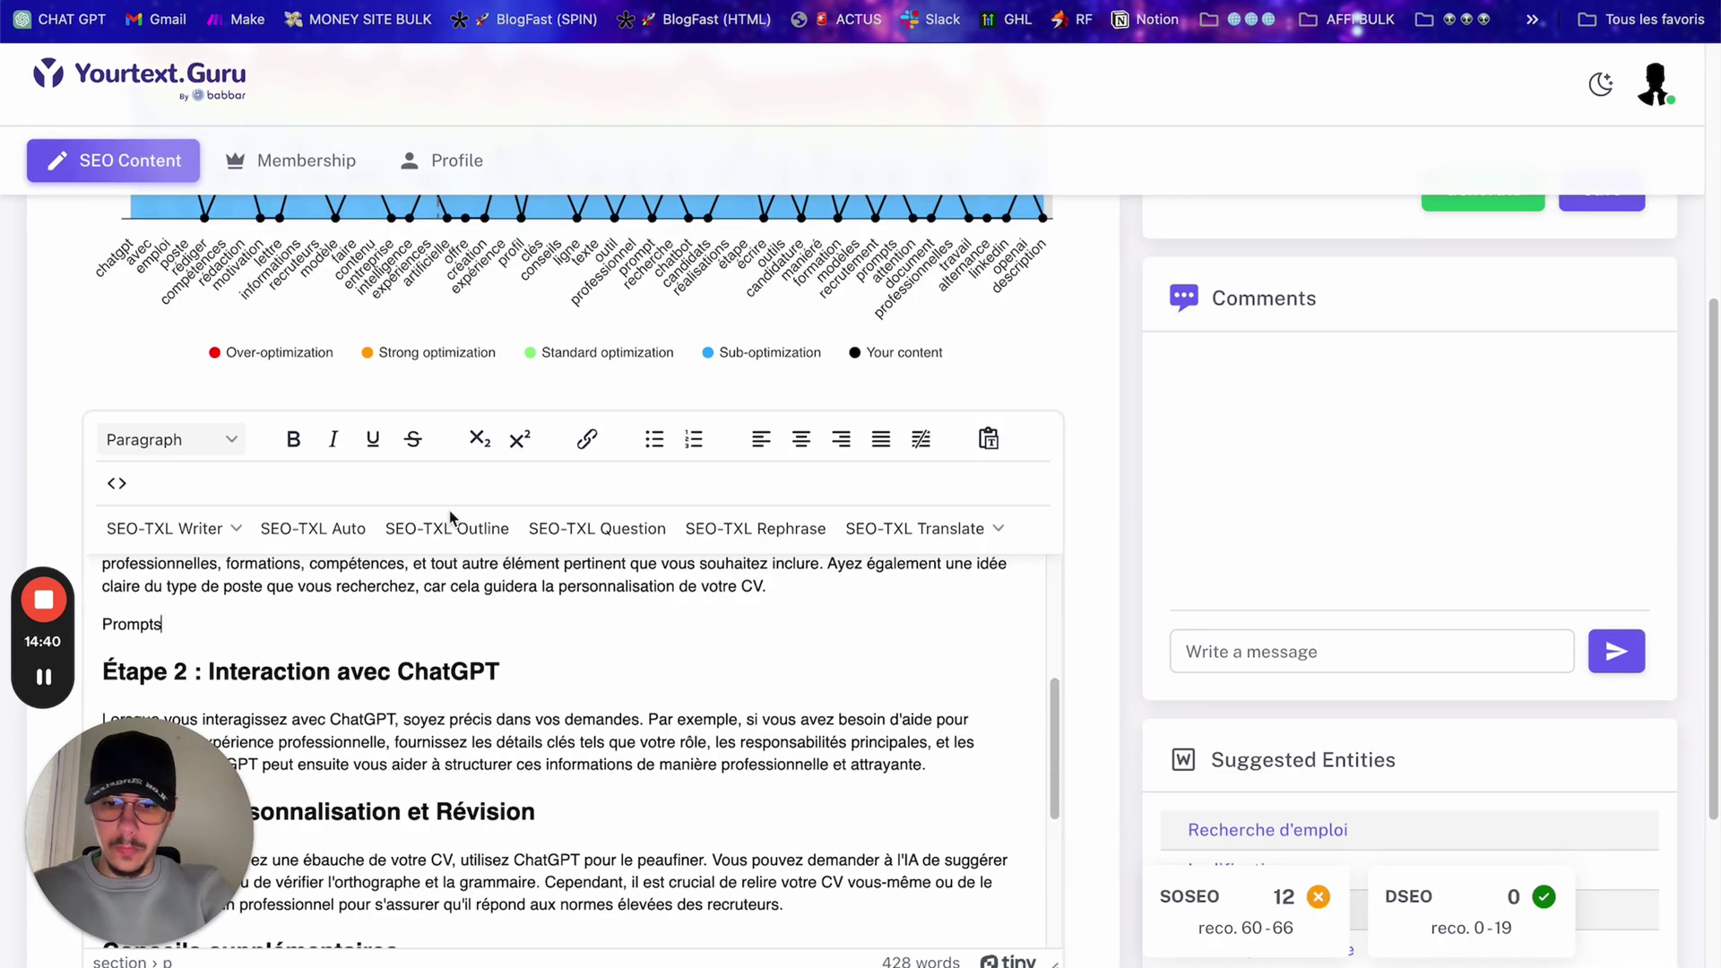
pyautogui.write('Prompts')
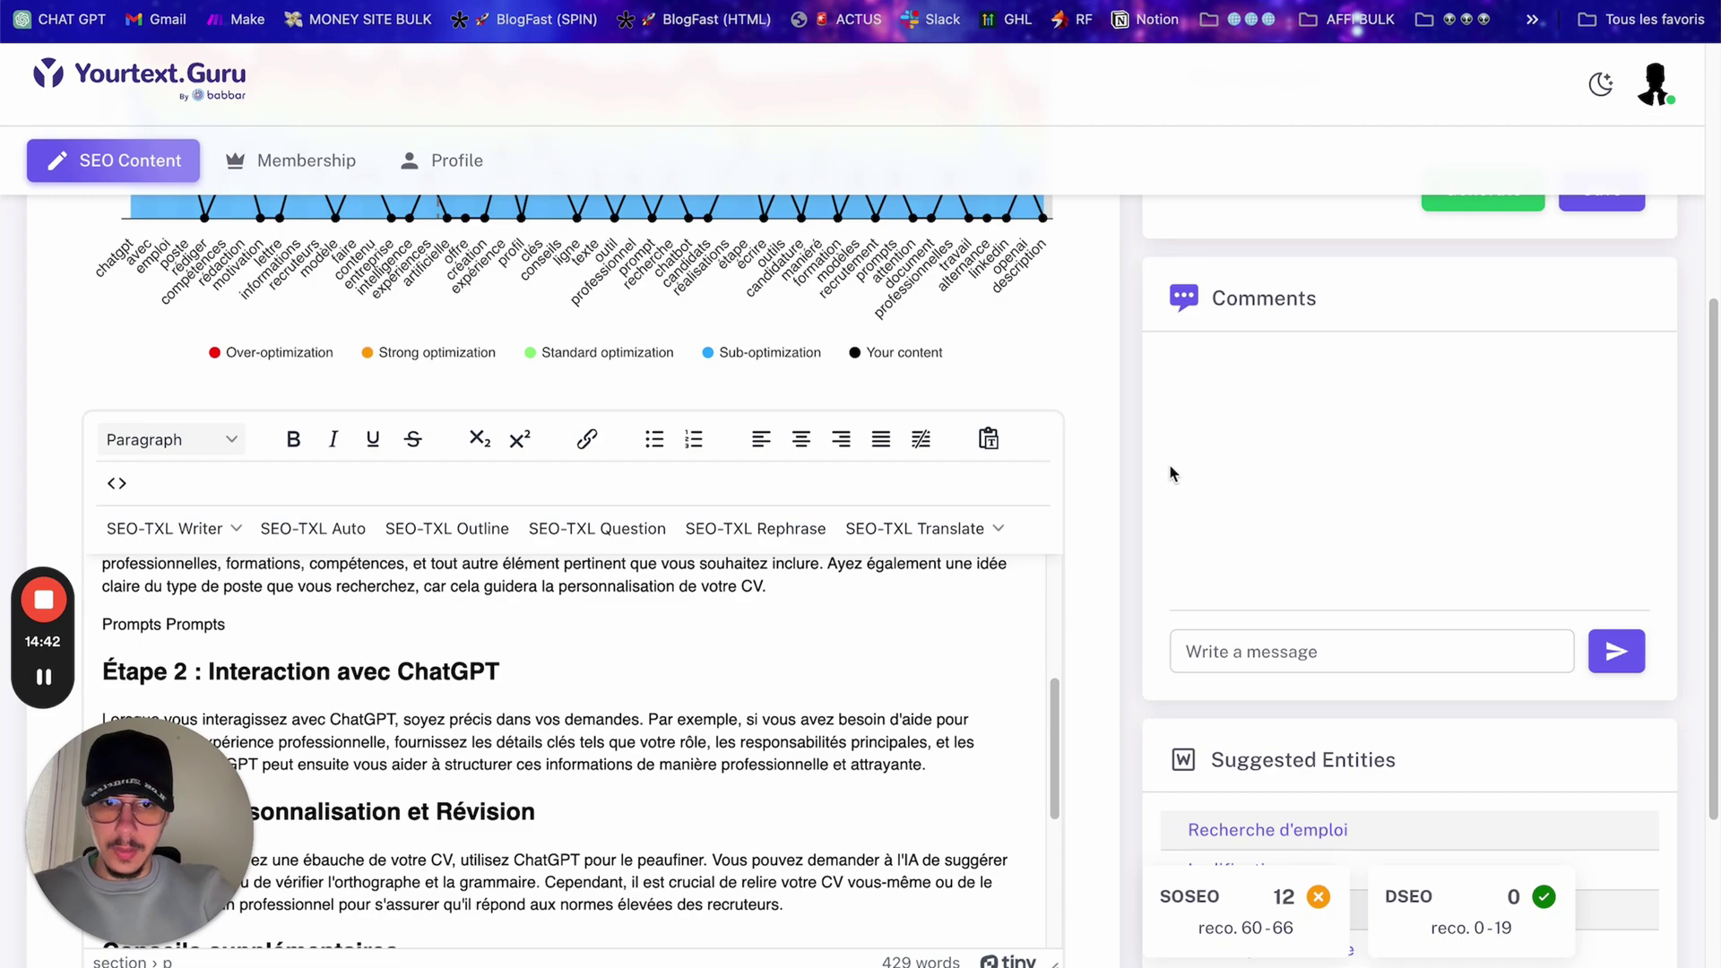
pyautogui.scroll(-3, 1169, 474)
pyautogui.click(992, 741)
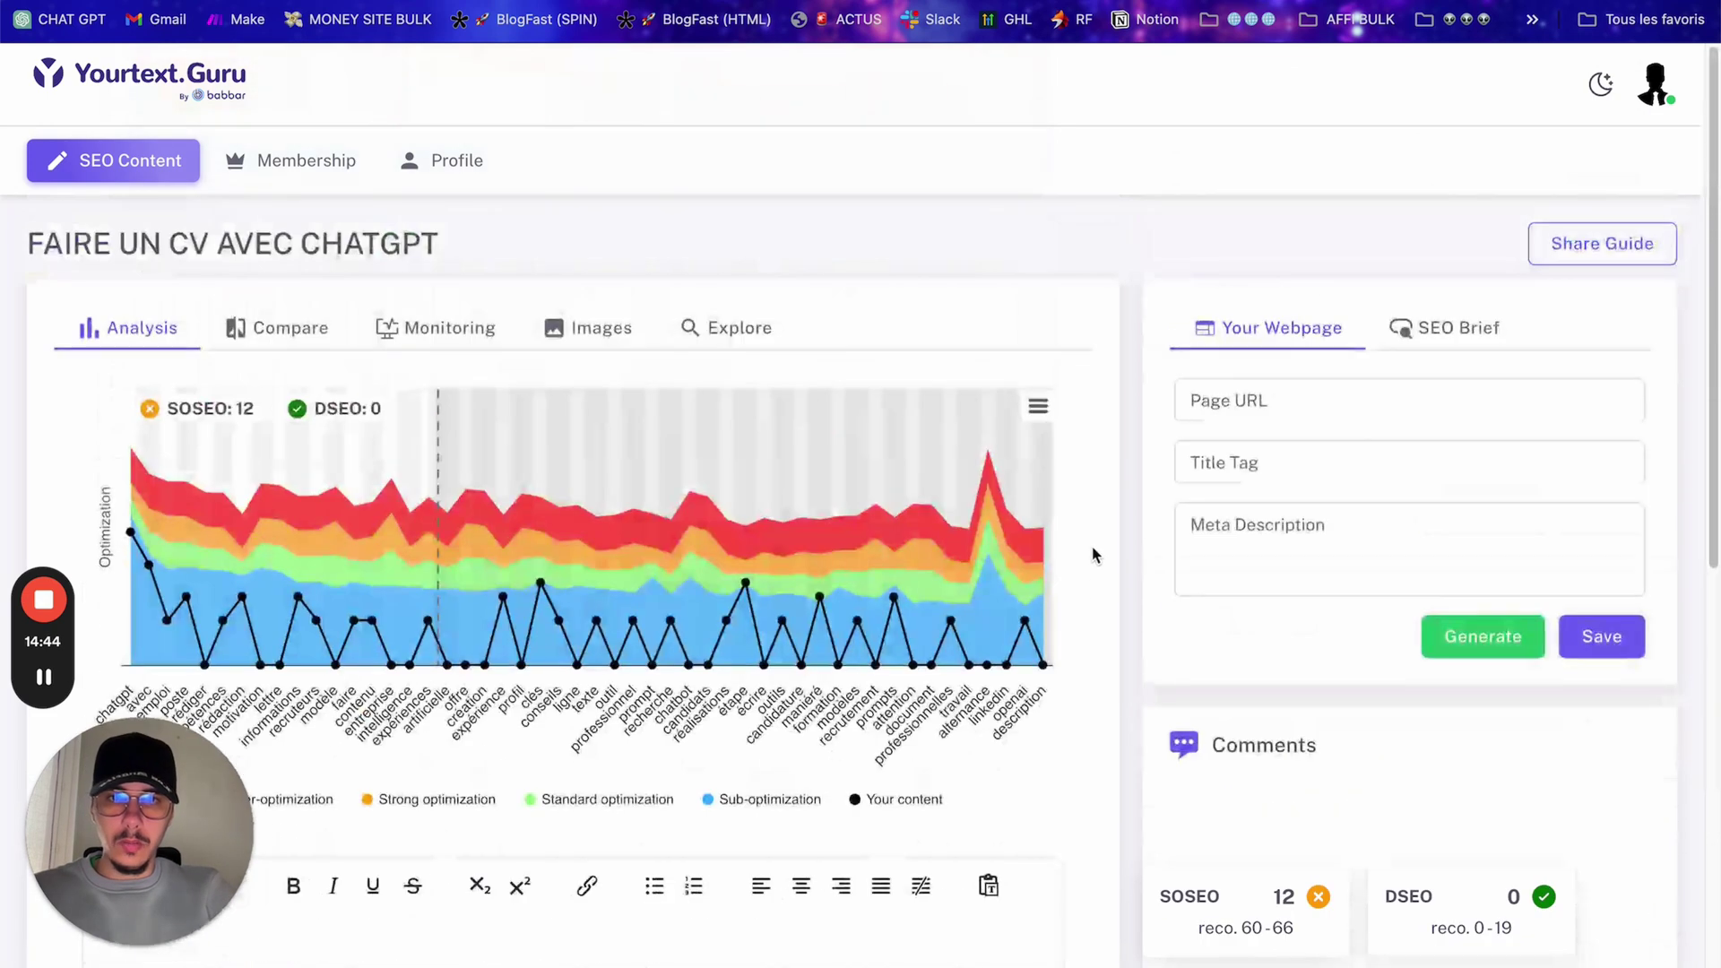
# Step: Insert a third "Prompts" in the same line above the "Étape 2" heading and analyze the article again
pyautogui.scroll(-5, 1072, 657)
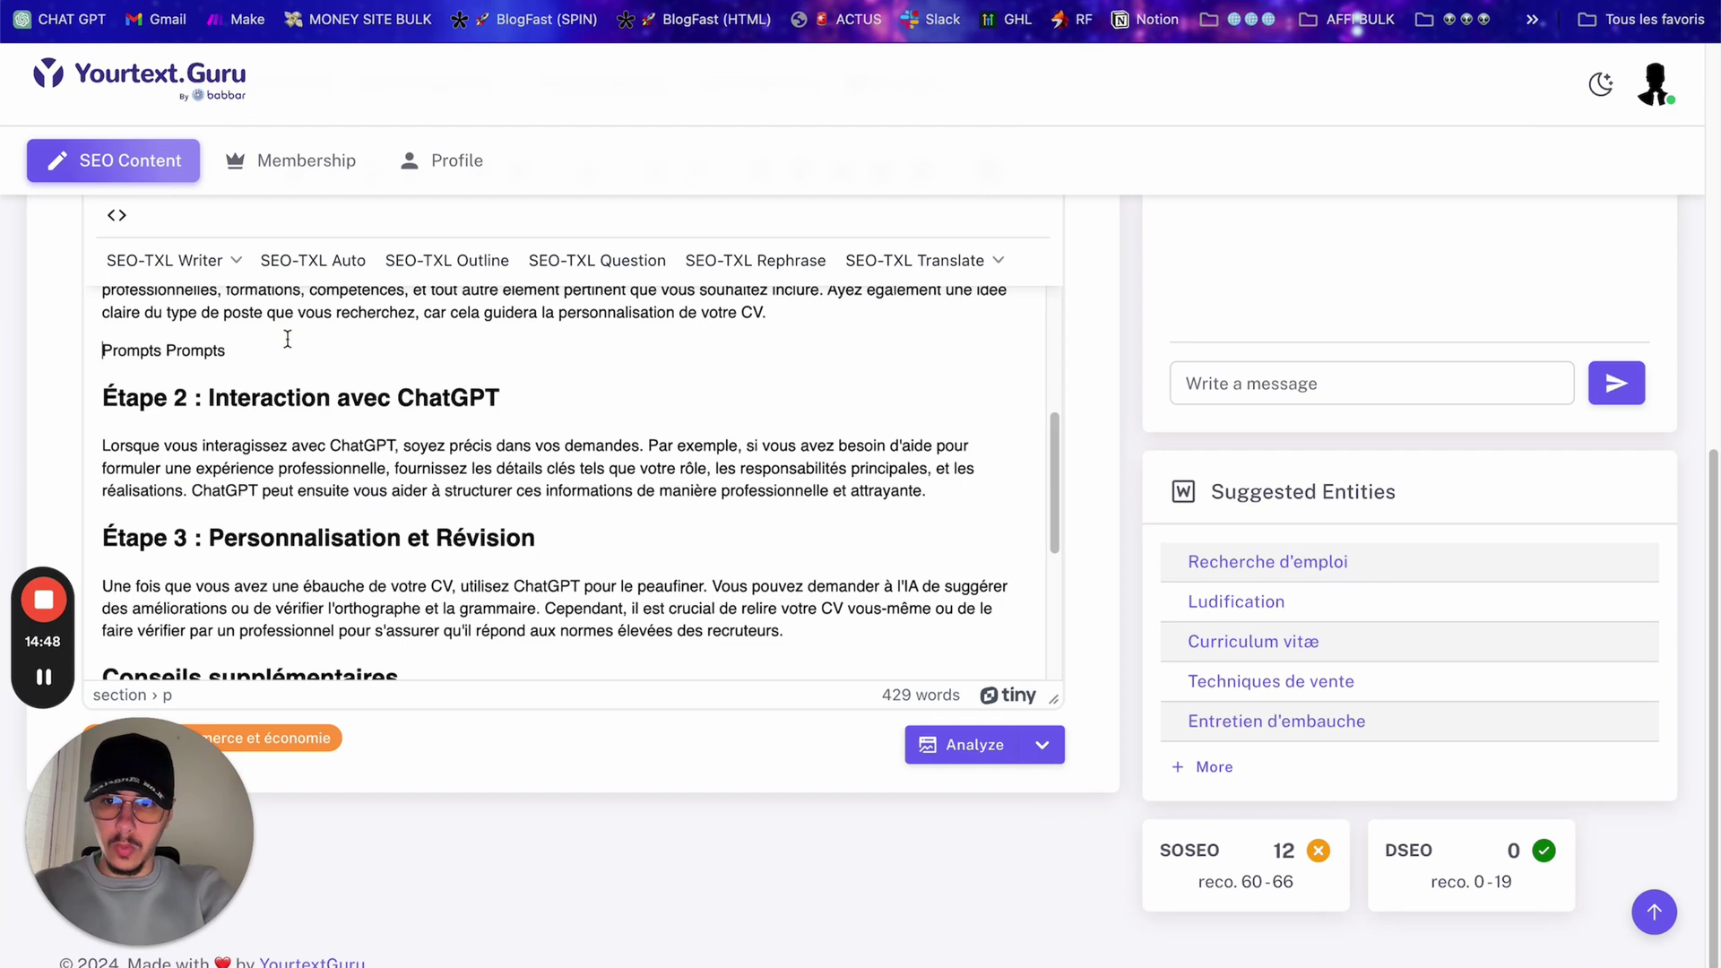
pyautogui.press('super+Left')
pyautogui.hotkey('alt', 'shift', 'Right')
pyautogui.press('Right')
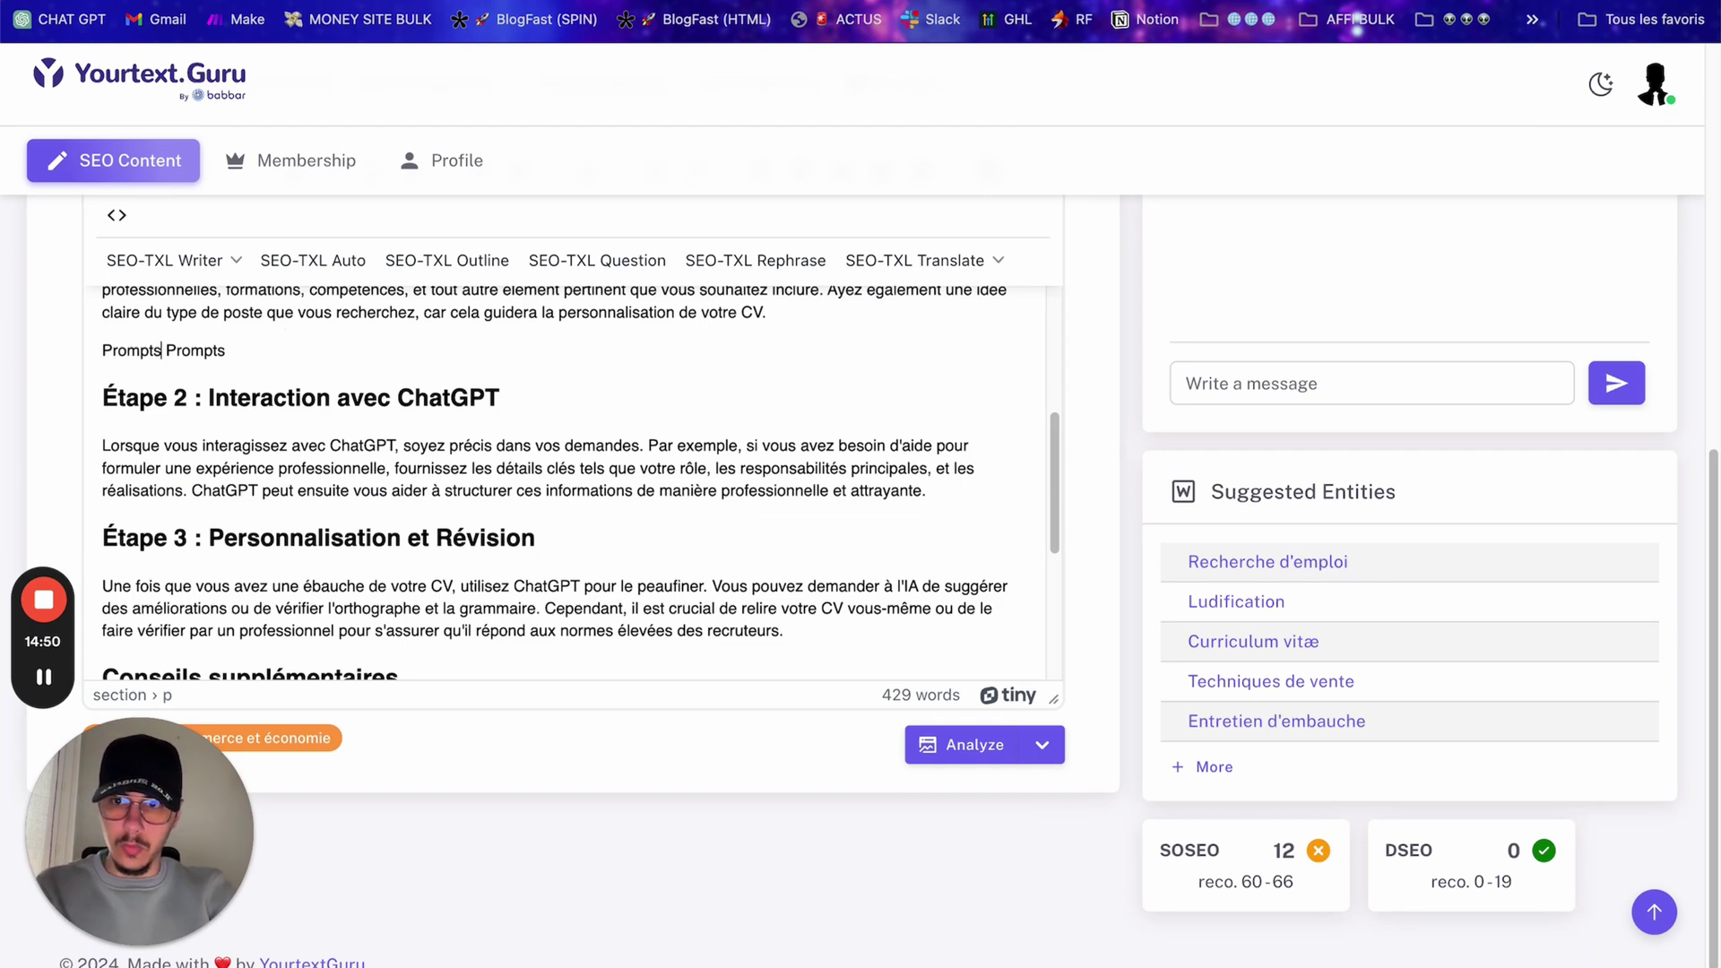
pyautogui.write('Prompts')
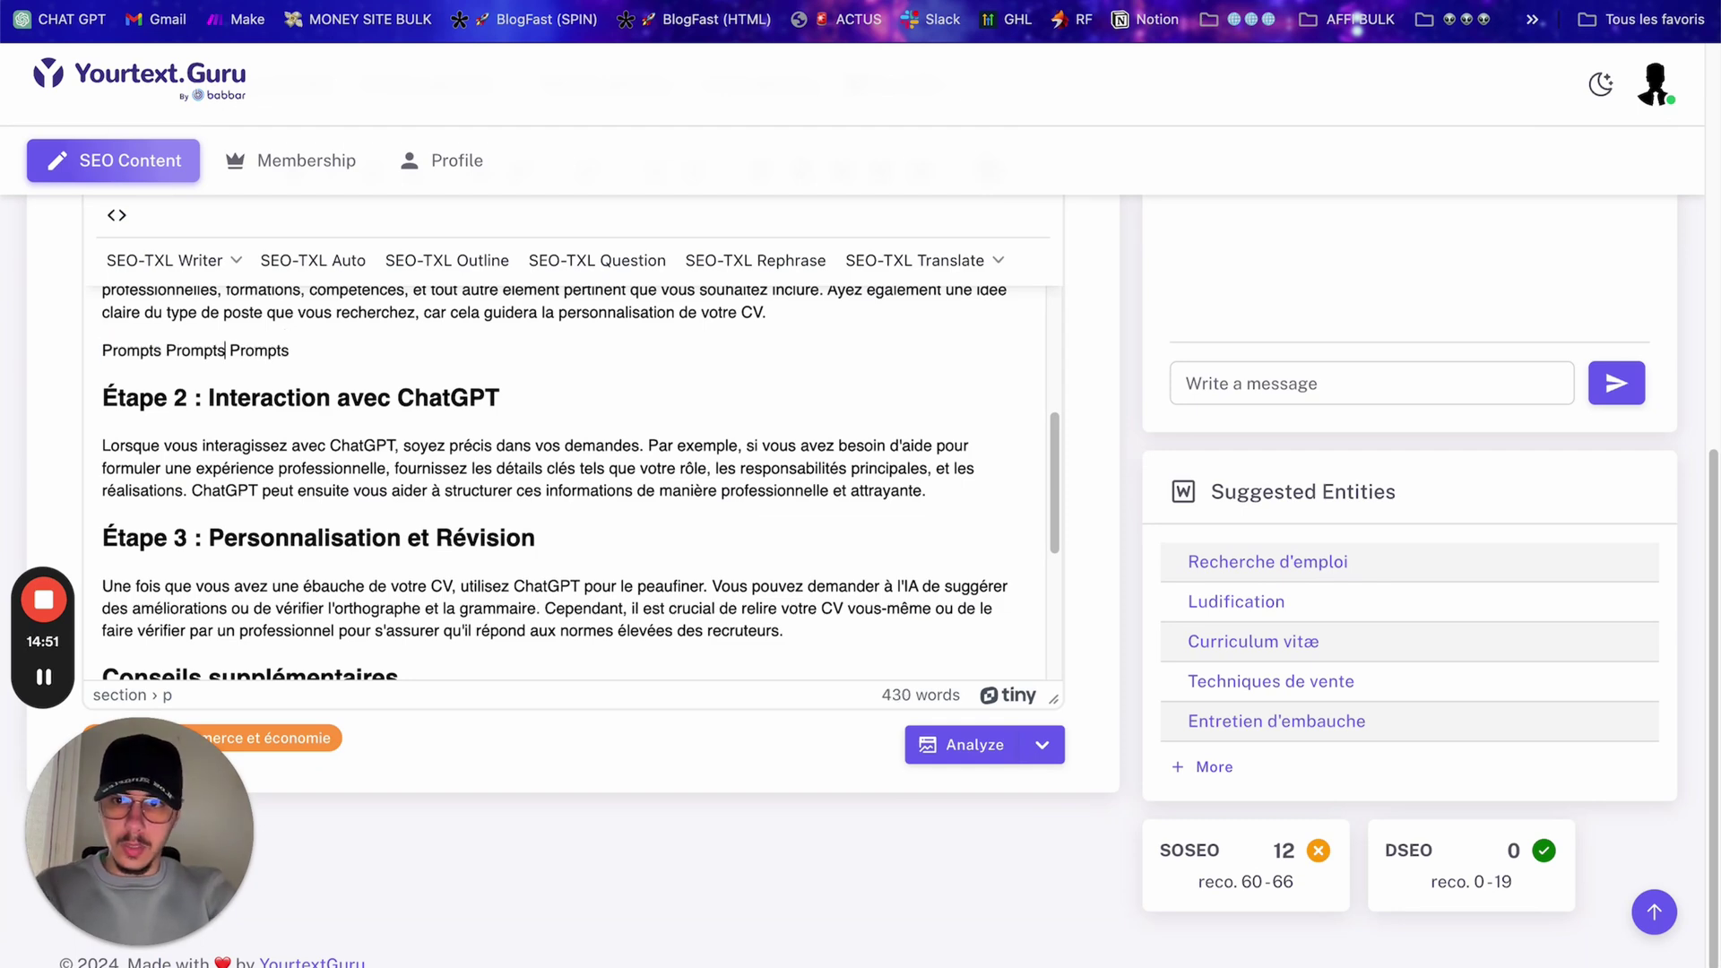
pyautogui.click(1028, 759)
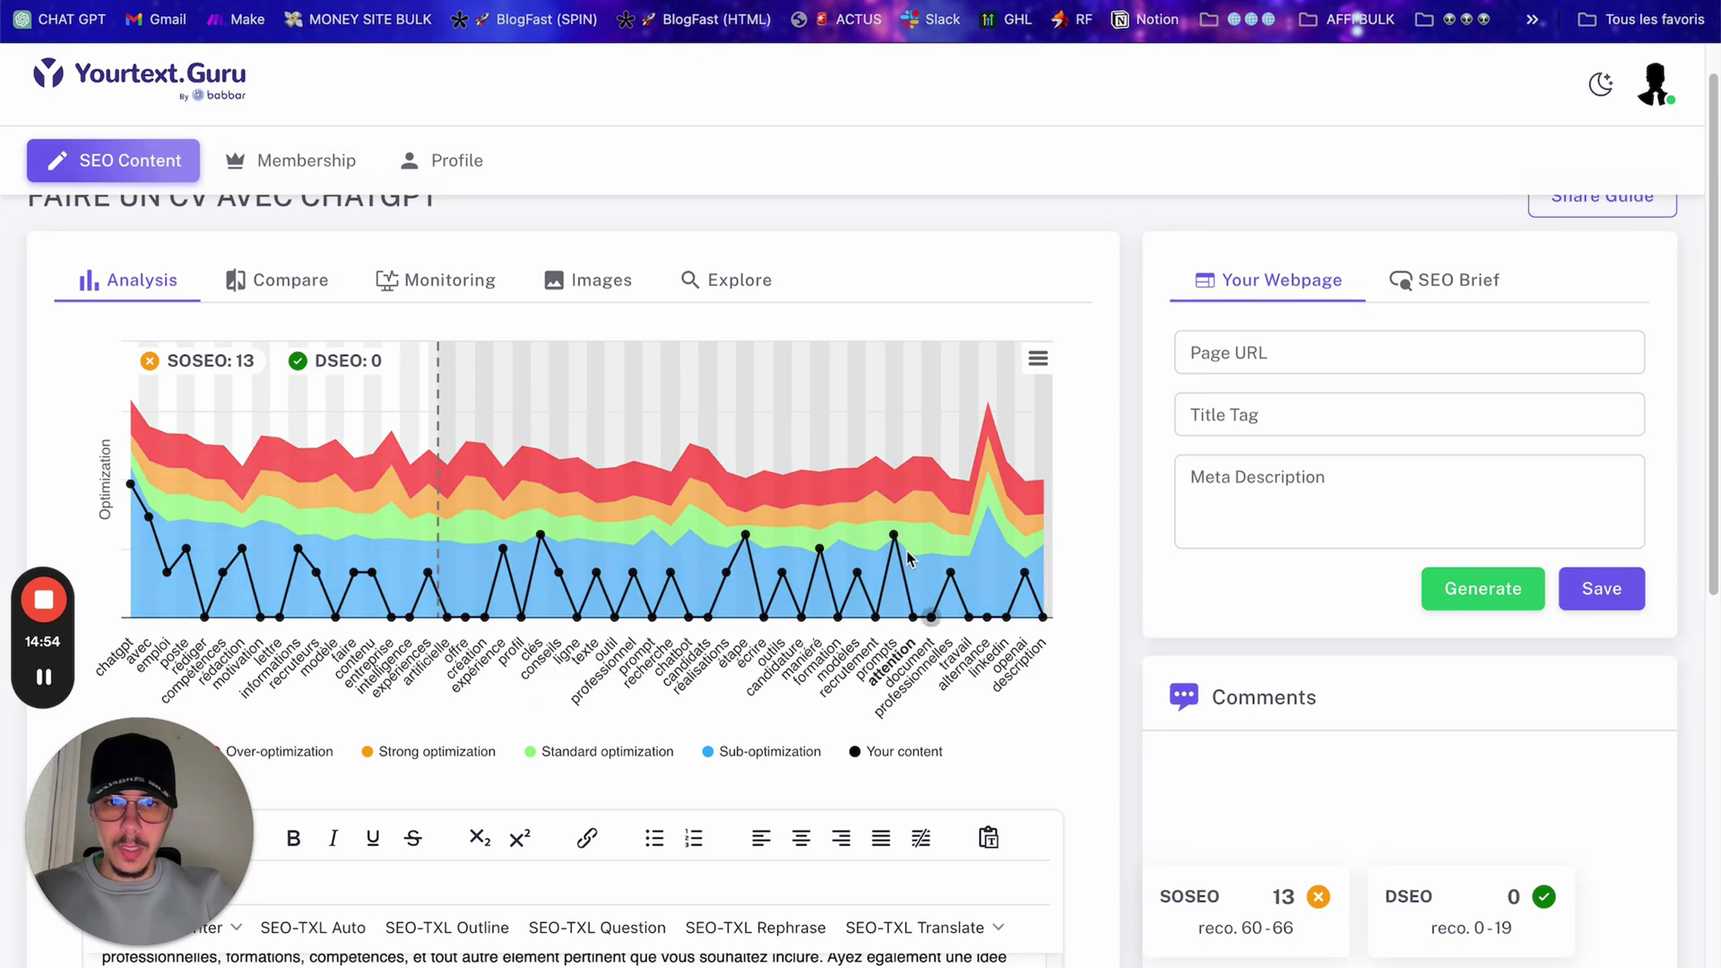
# Step: Examine the level of the "prompts" keyword in the optimization chart and look over the article's opening sections
pyautogui.scroll(5, 908, 558)
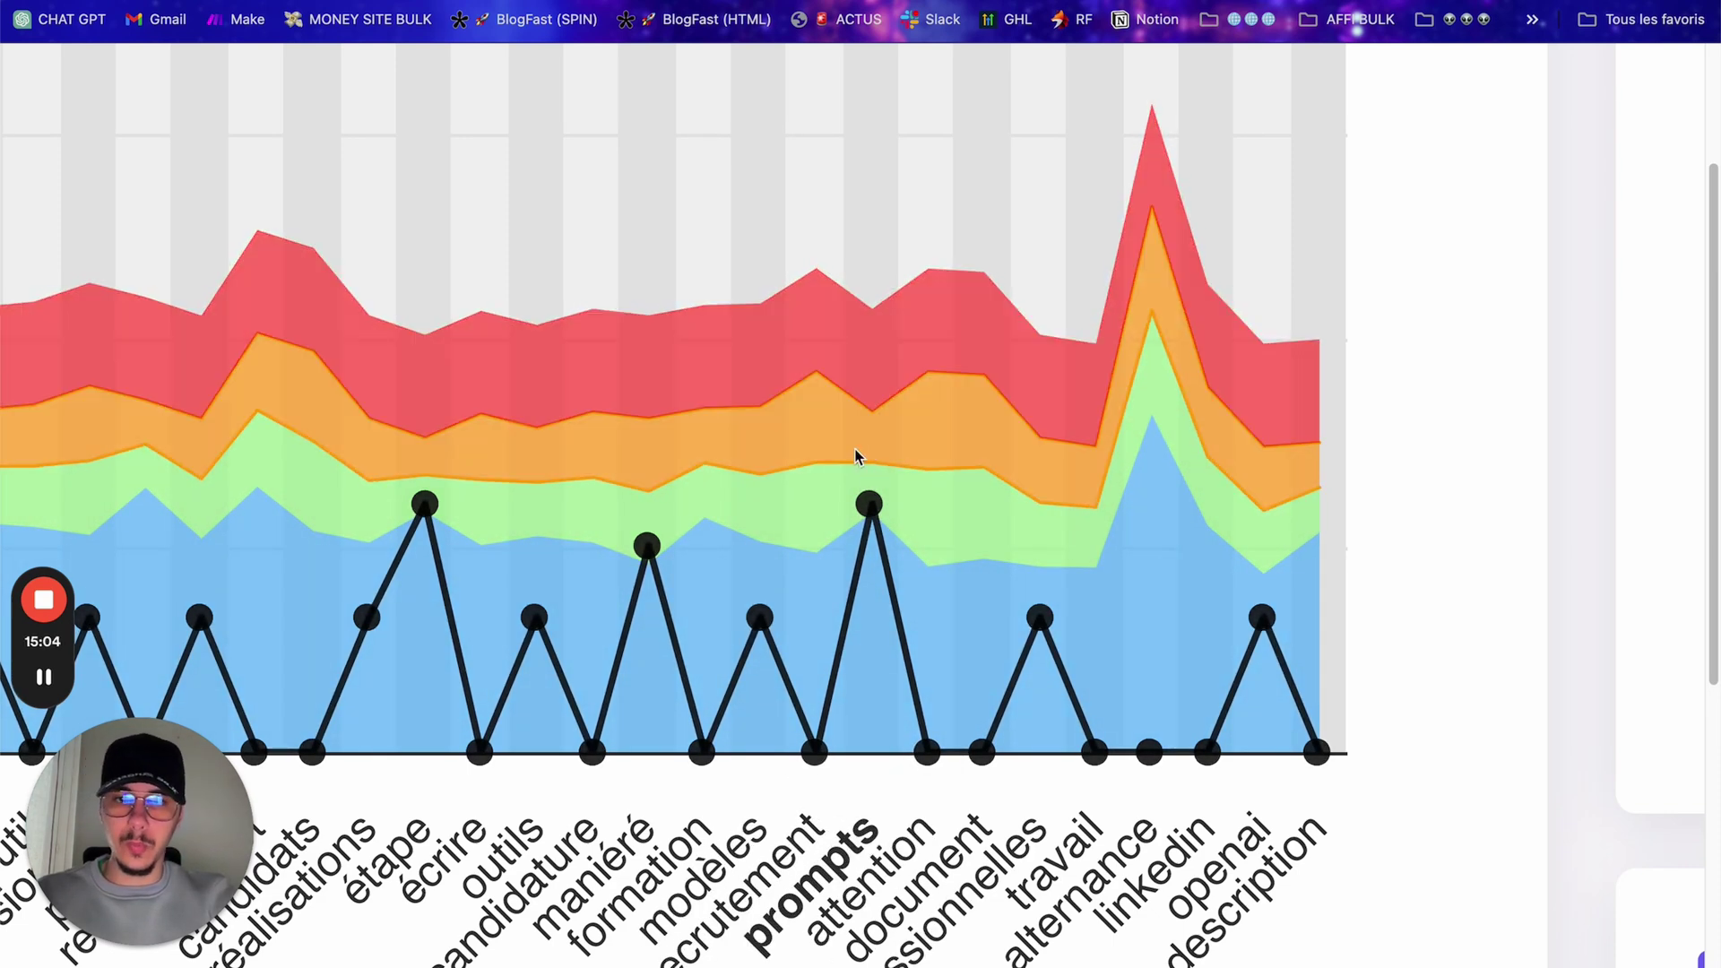
pyautogui.press('super+0')
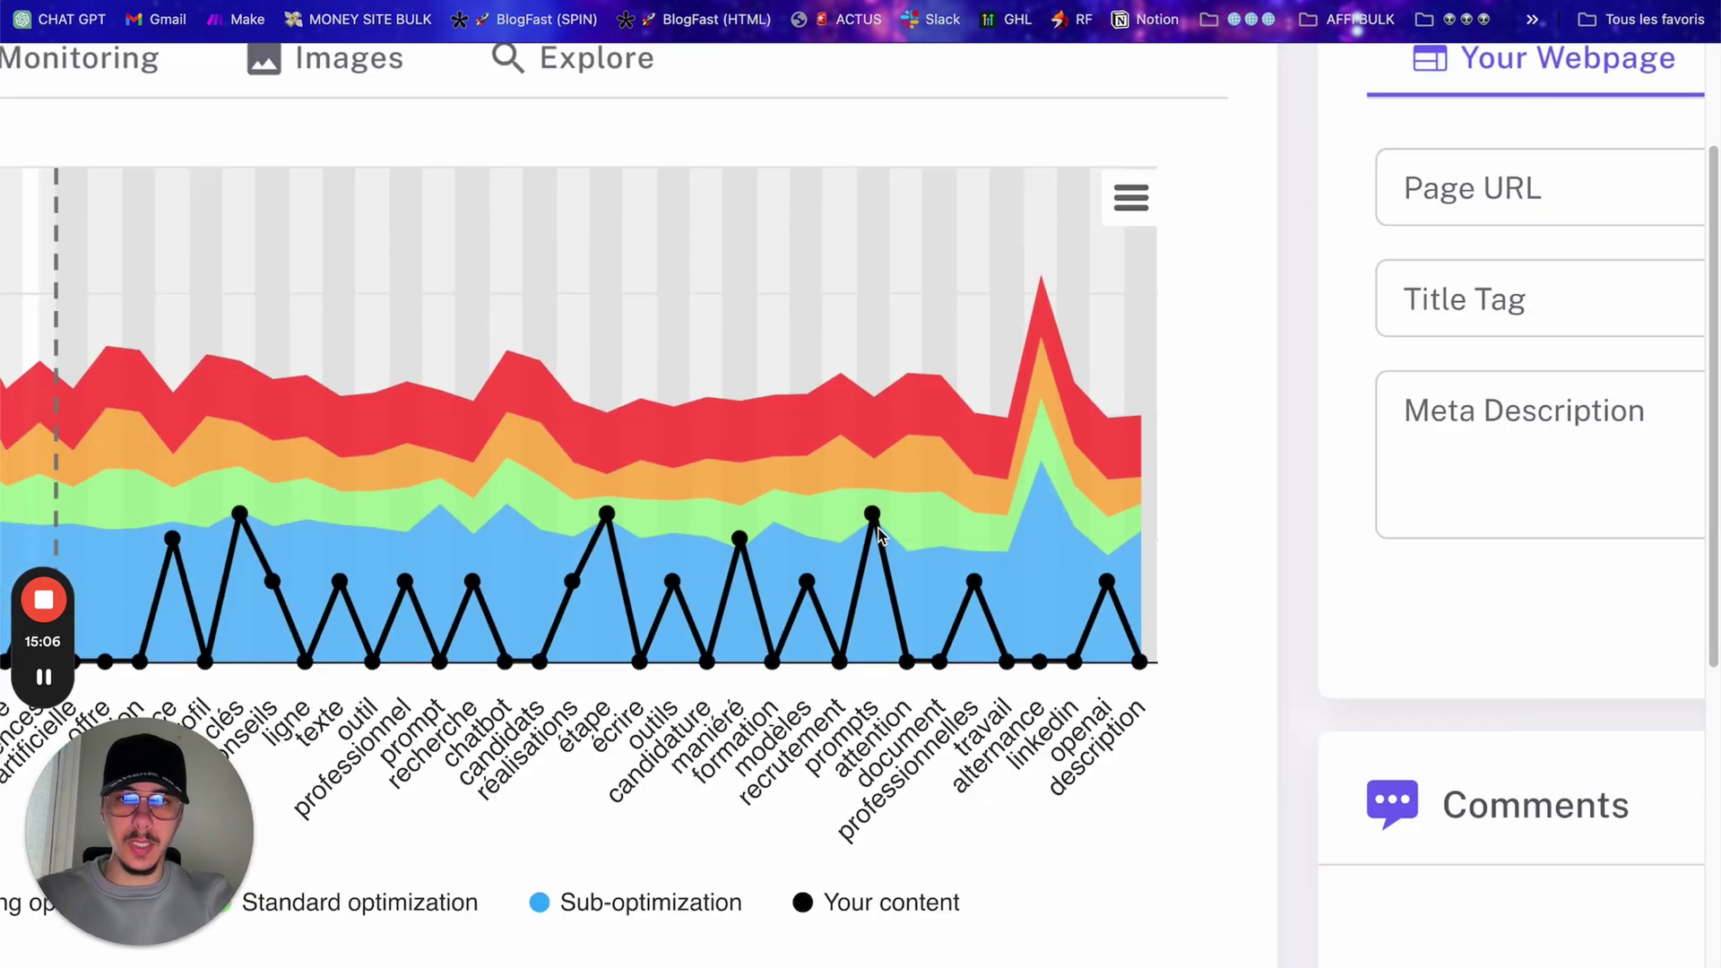
pyautogui.press('super+minus')
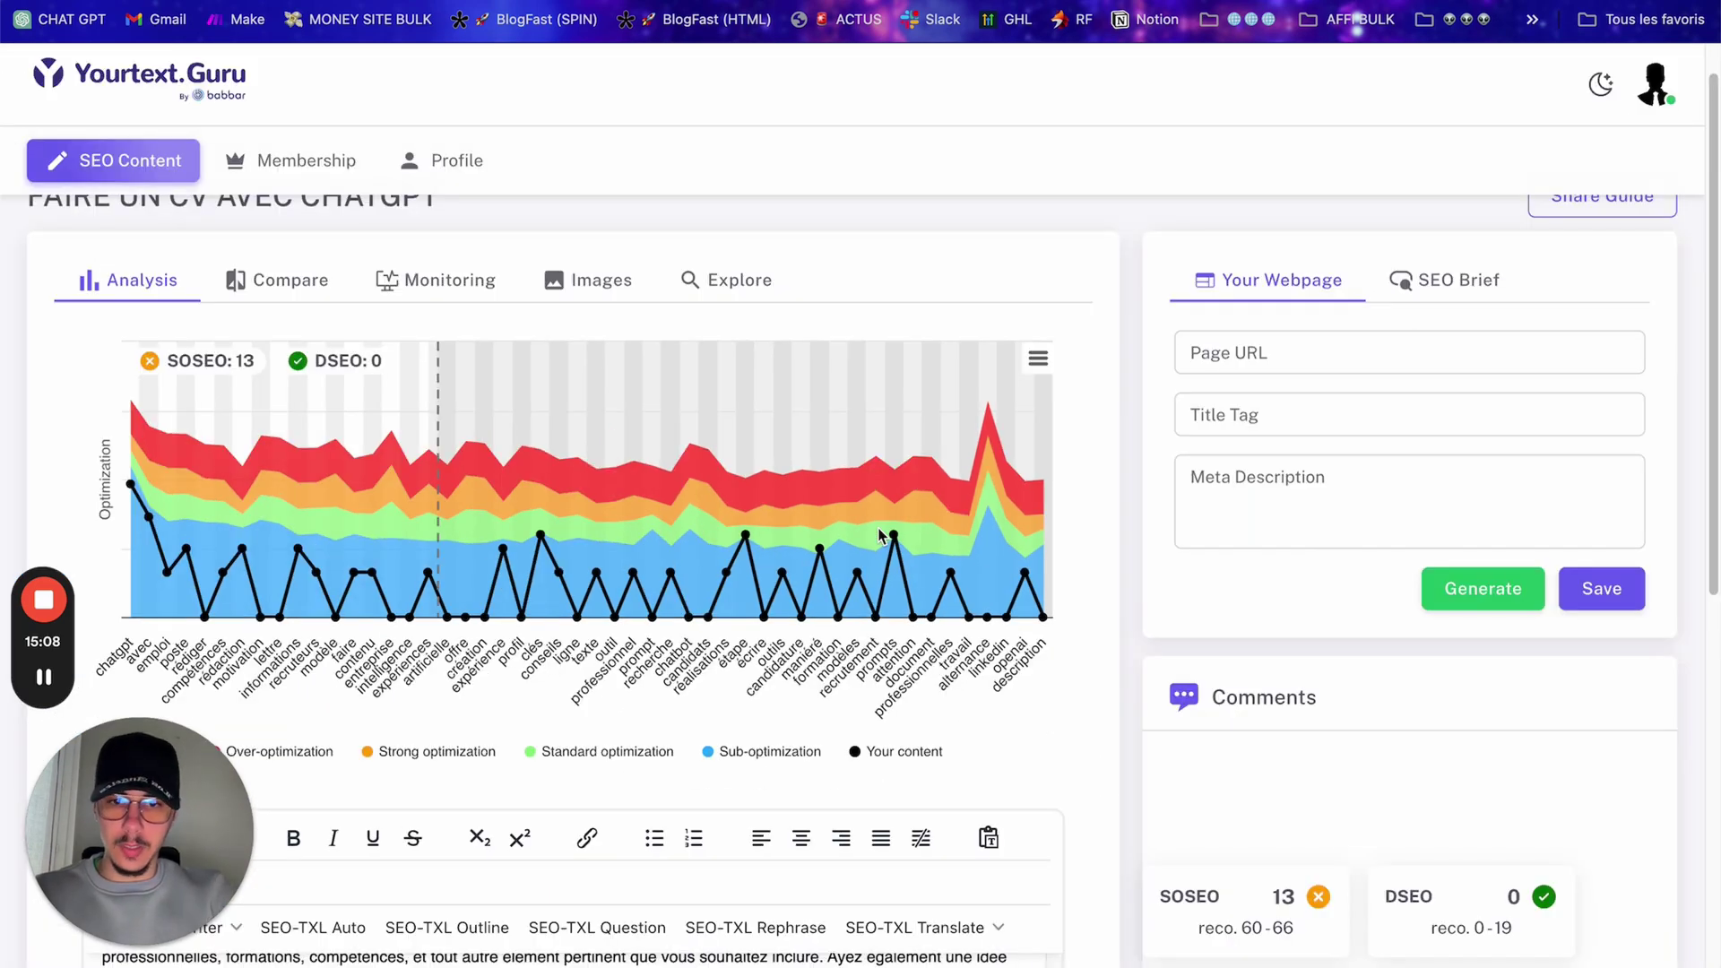
pyautogui.scroll(-10, 699, 392)
pyautogui.scroll(5, 699, 392)
pyautogui.scroll(3, 294, 513)
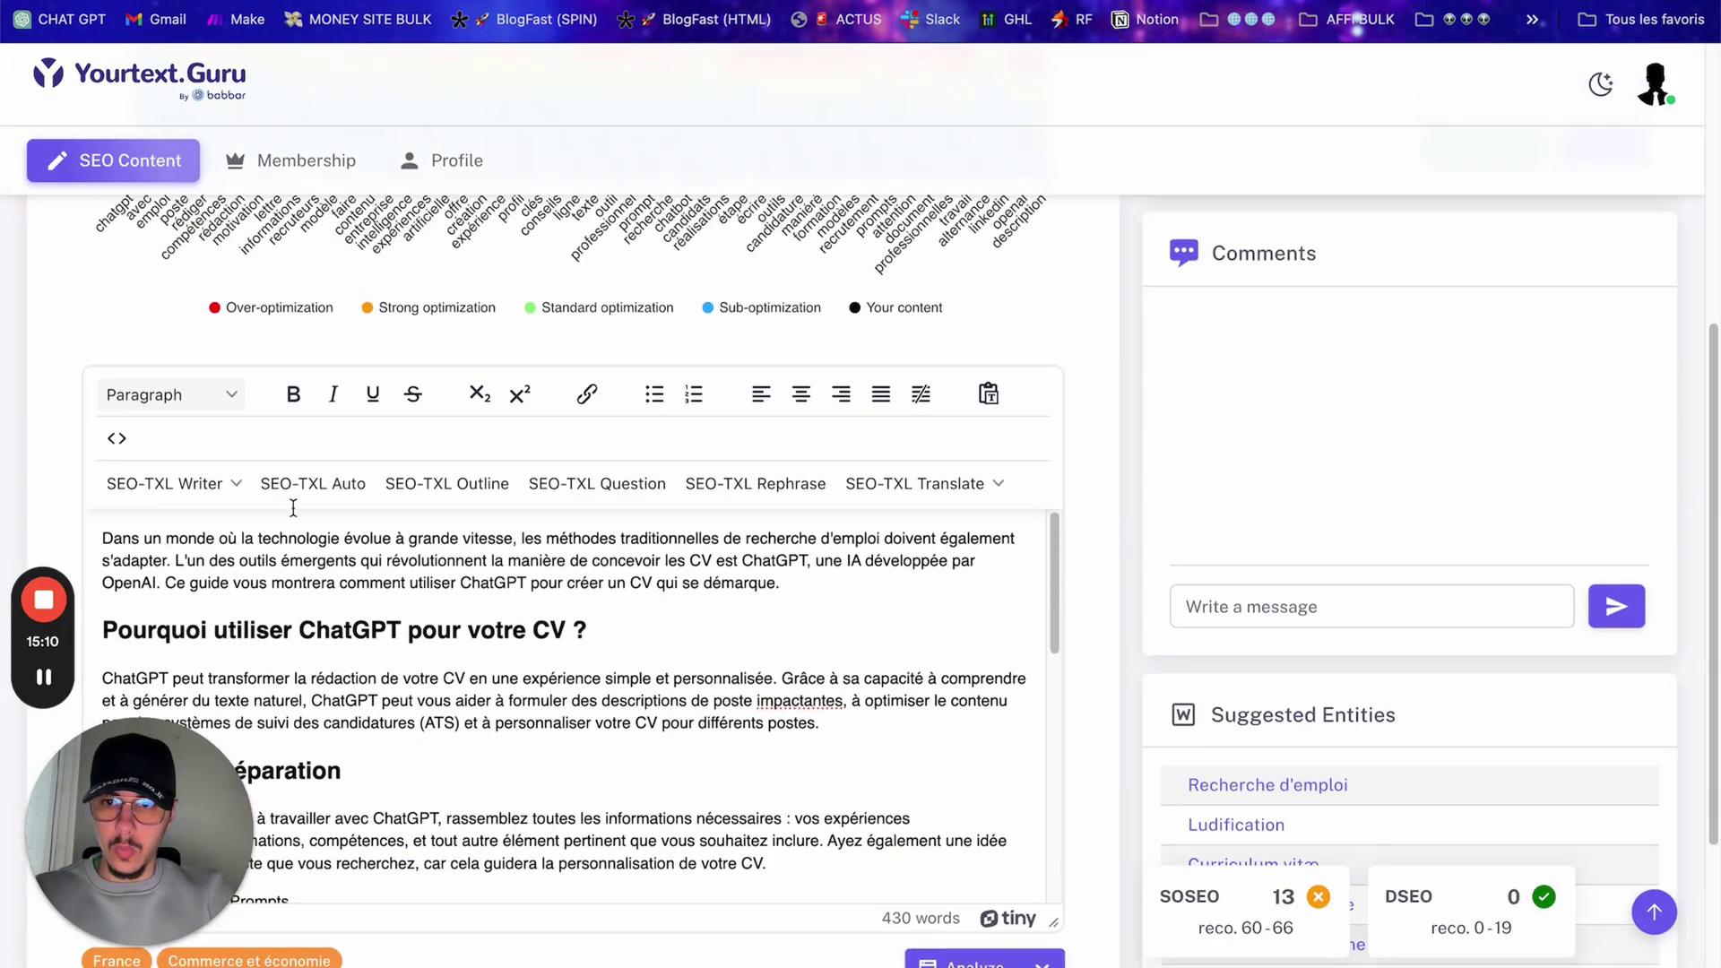
pyautogui.scroll(-5, 305, 449)
pyautogui.scroll(4, 314, 452)
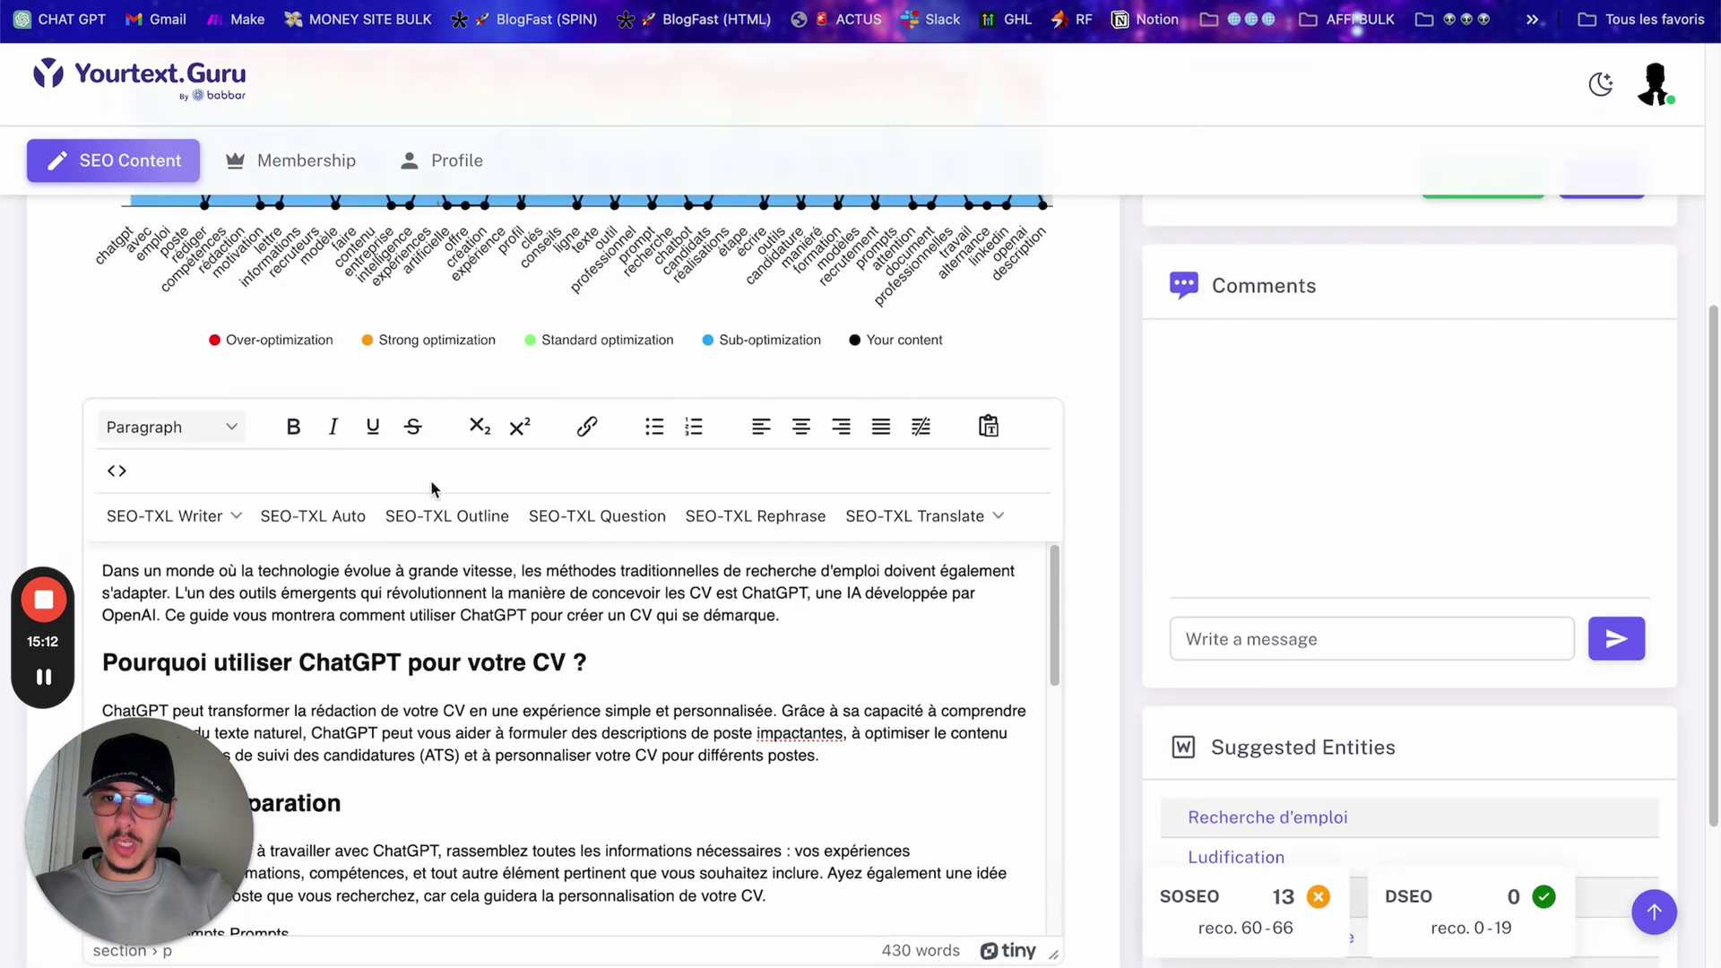
# Step: Extend the "Prompts" line above "Étape 2 : Interaction avec ChatGPT" with copies of the word until it holds ten
pyautogui.scroll(-3, 895, 603)
pyautogui.moveTo(166, 860); pyautogui.dragTo(1611, 193)
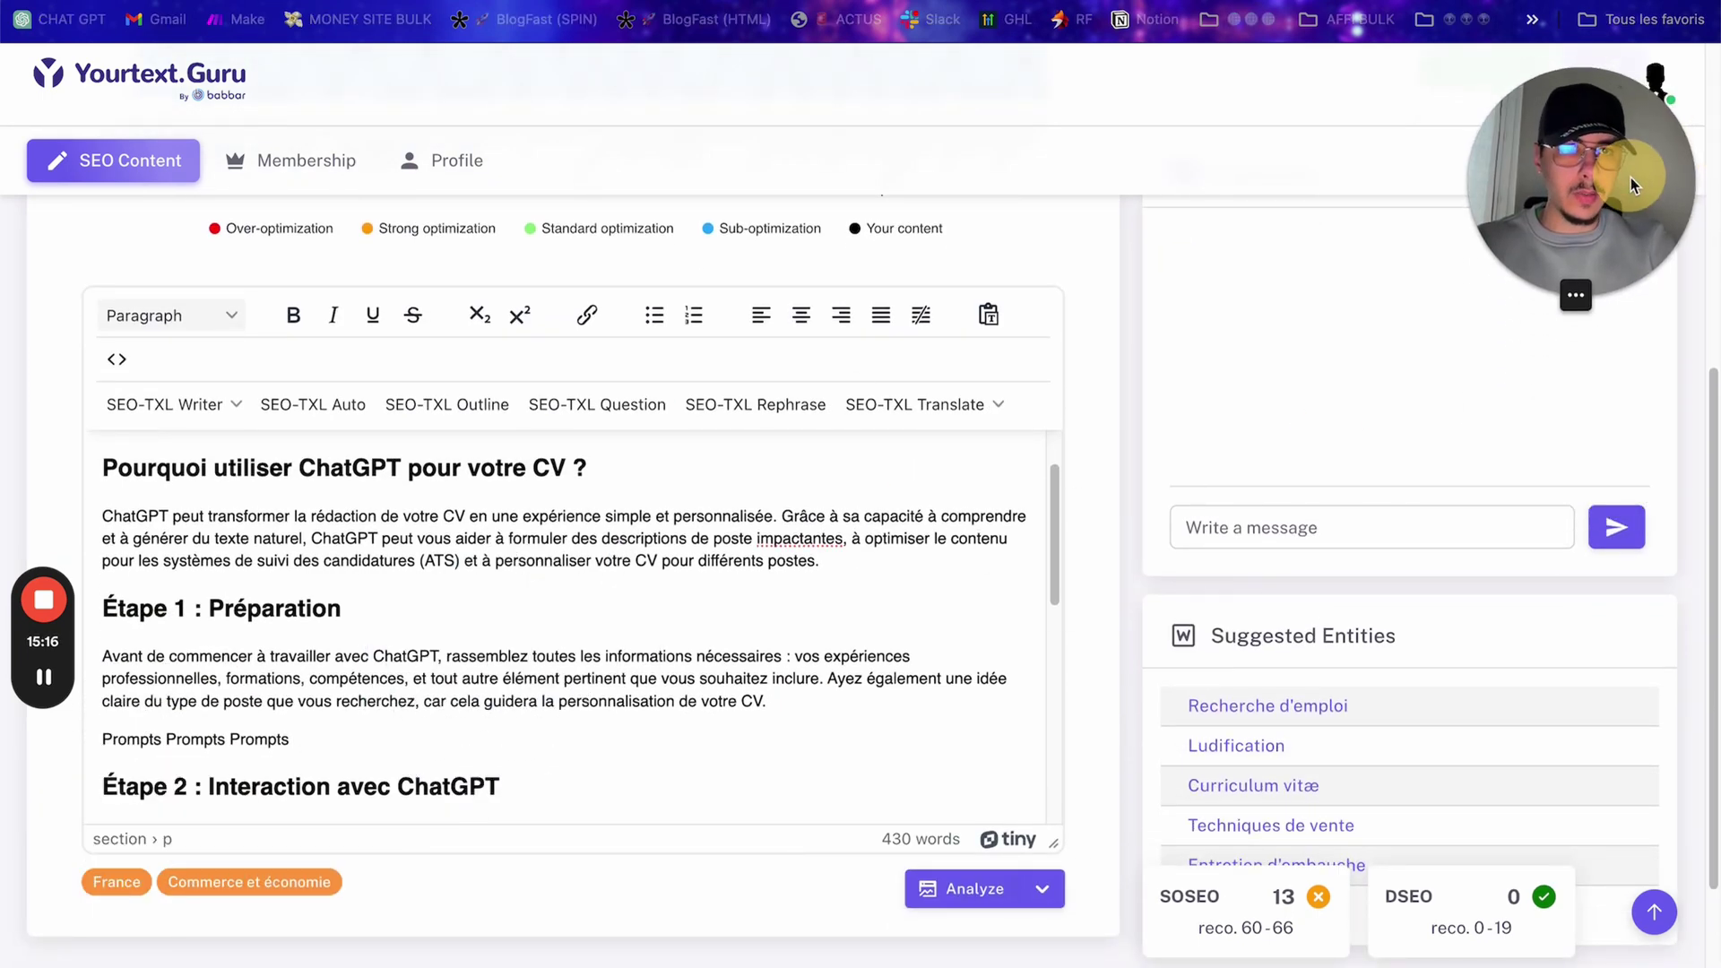
pyautogui.scroll(-5, 244, 722)
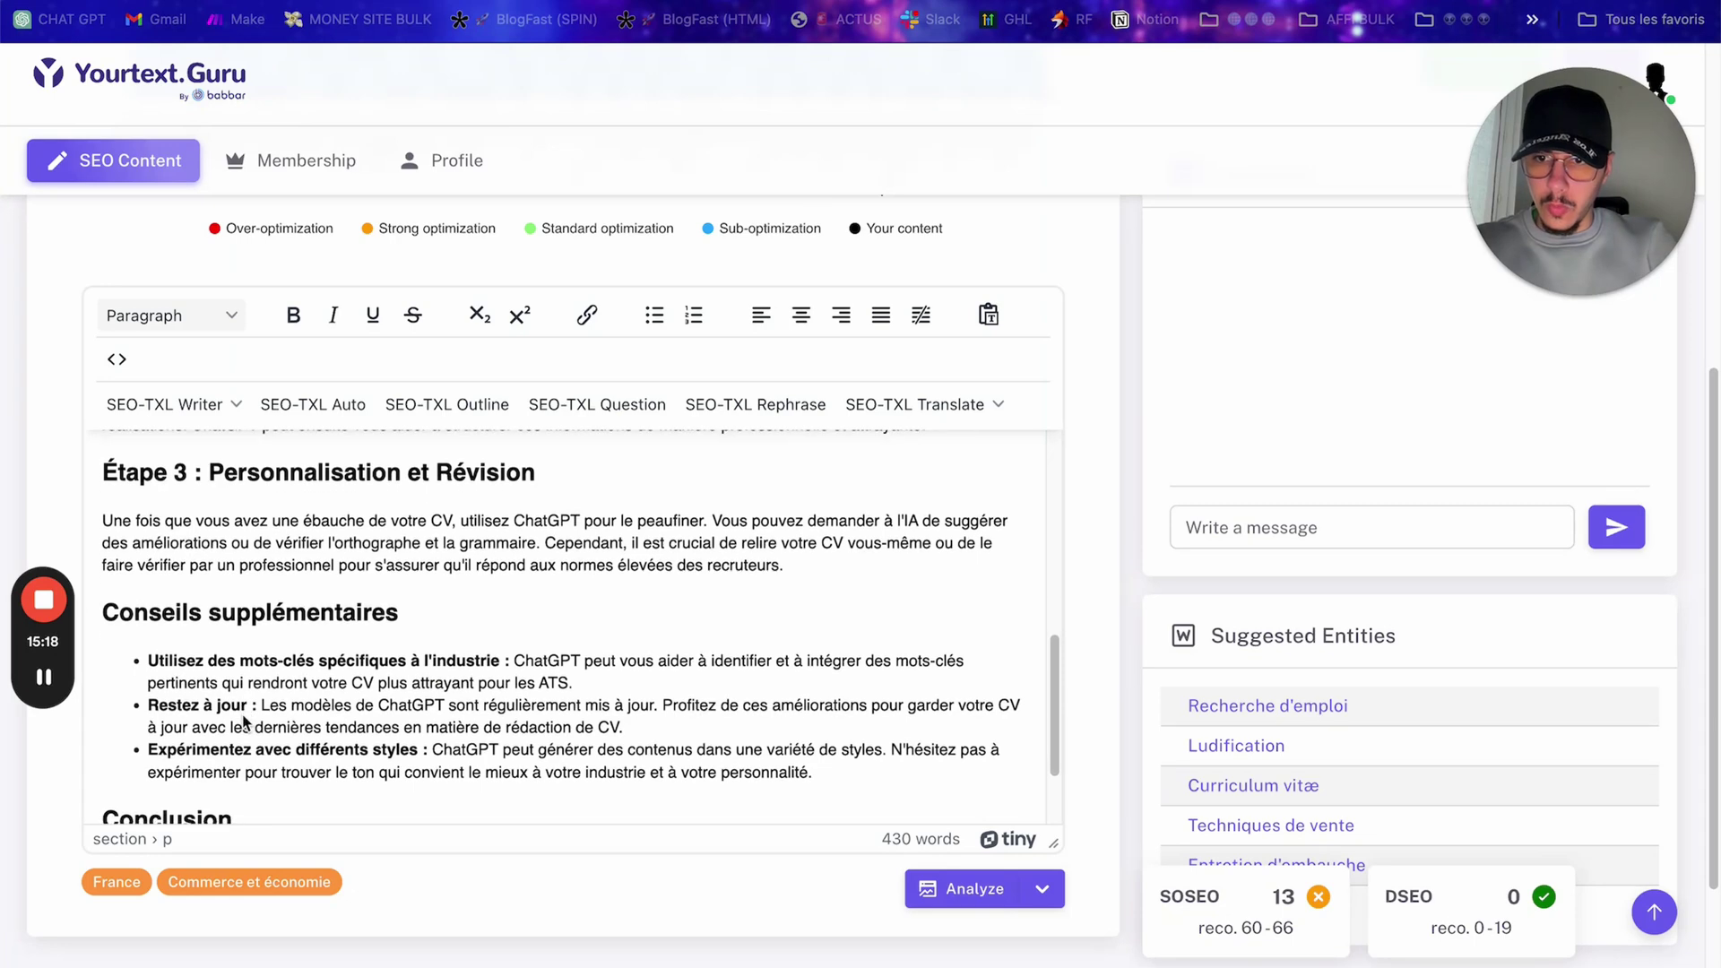
pyautogui.scroll(10, 238, 717)
pyautogui.scroll(-3, 215, 713)
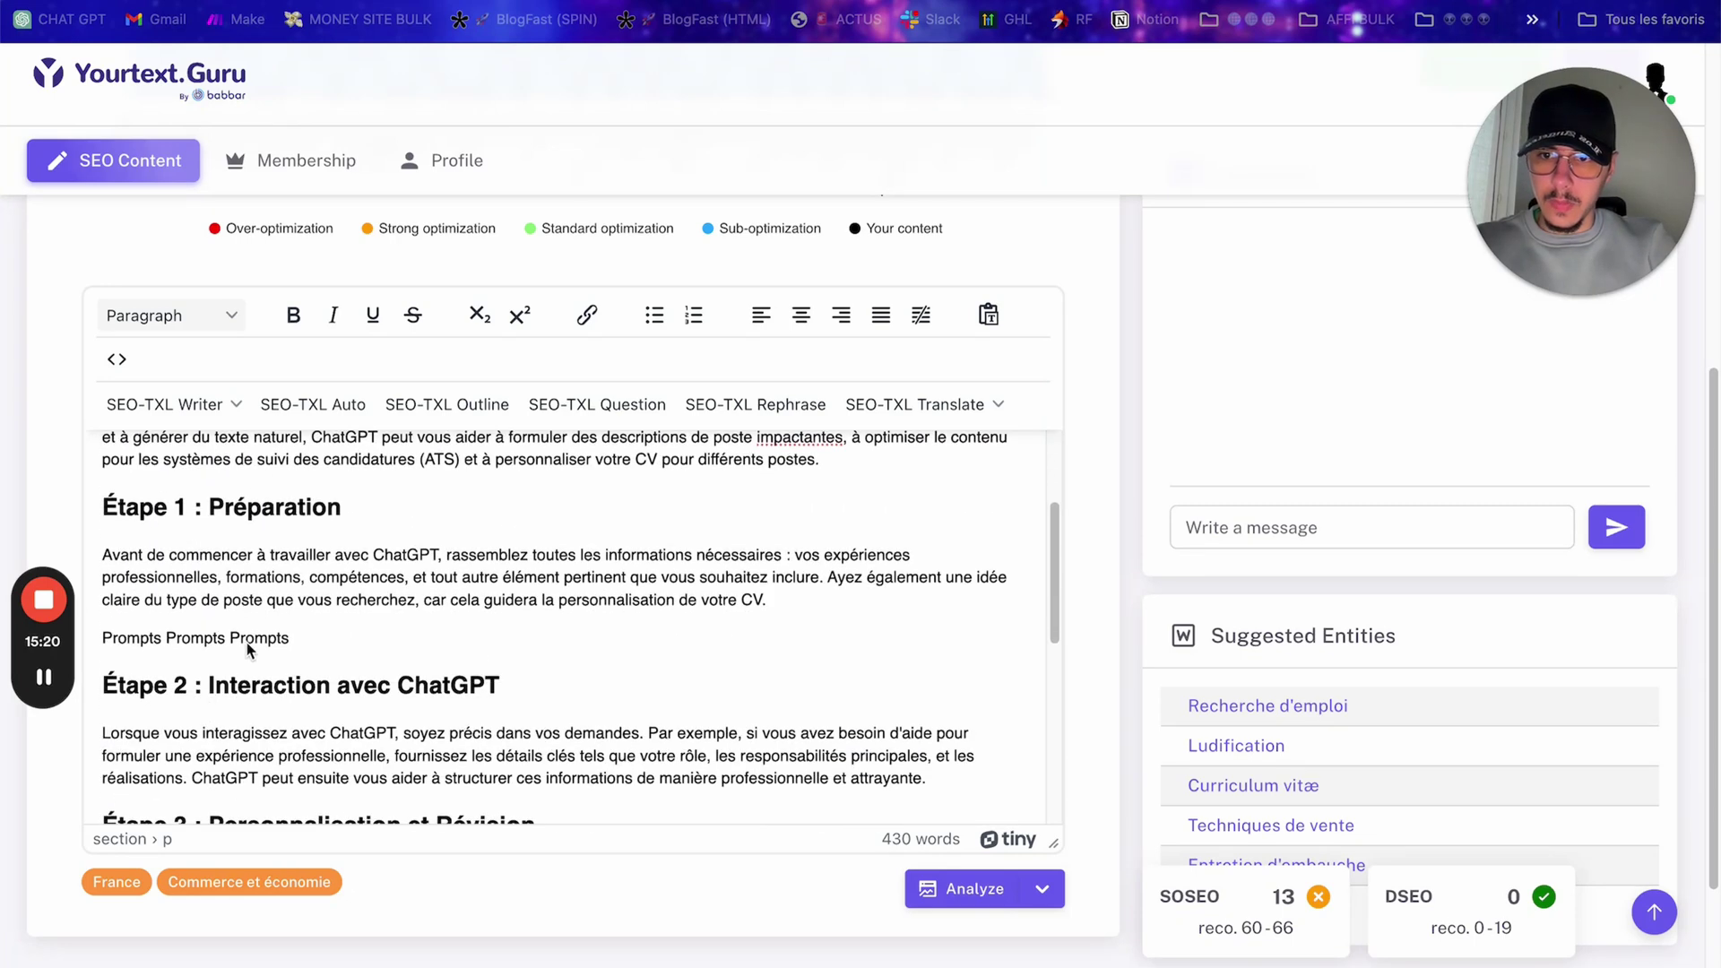
pyautogui.doubleClick(261, 638)
pyautogui.press('super+c')
pyautogui.press('Right')
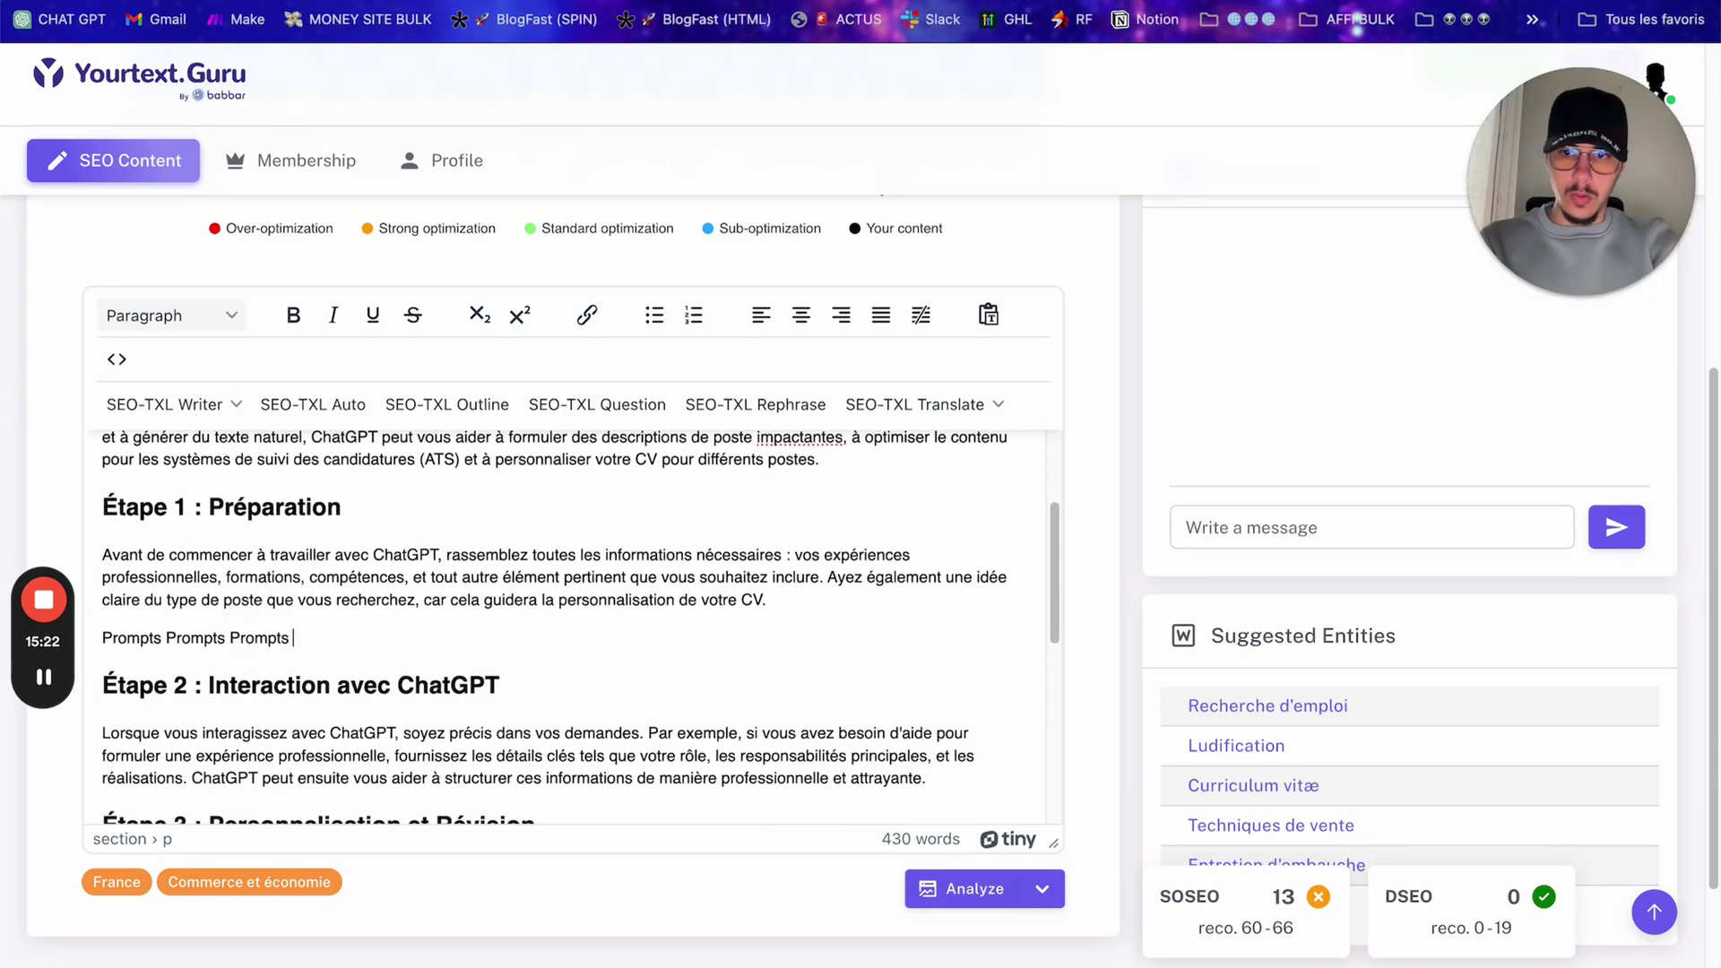
pyautogui.hotkey('alt', 'shift', 'Left')
pyautogui.press('super+v')
pyautogui.press('super+v')
pyautogui.press('super+v')
pyautogui.press('super+v')
pyautogui.press('super+v')
pyautogui.press('super+v')
pyautogui.press('super+v')
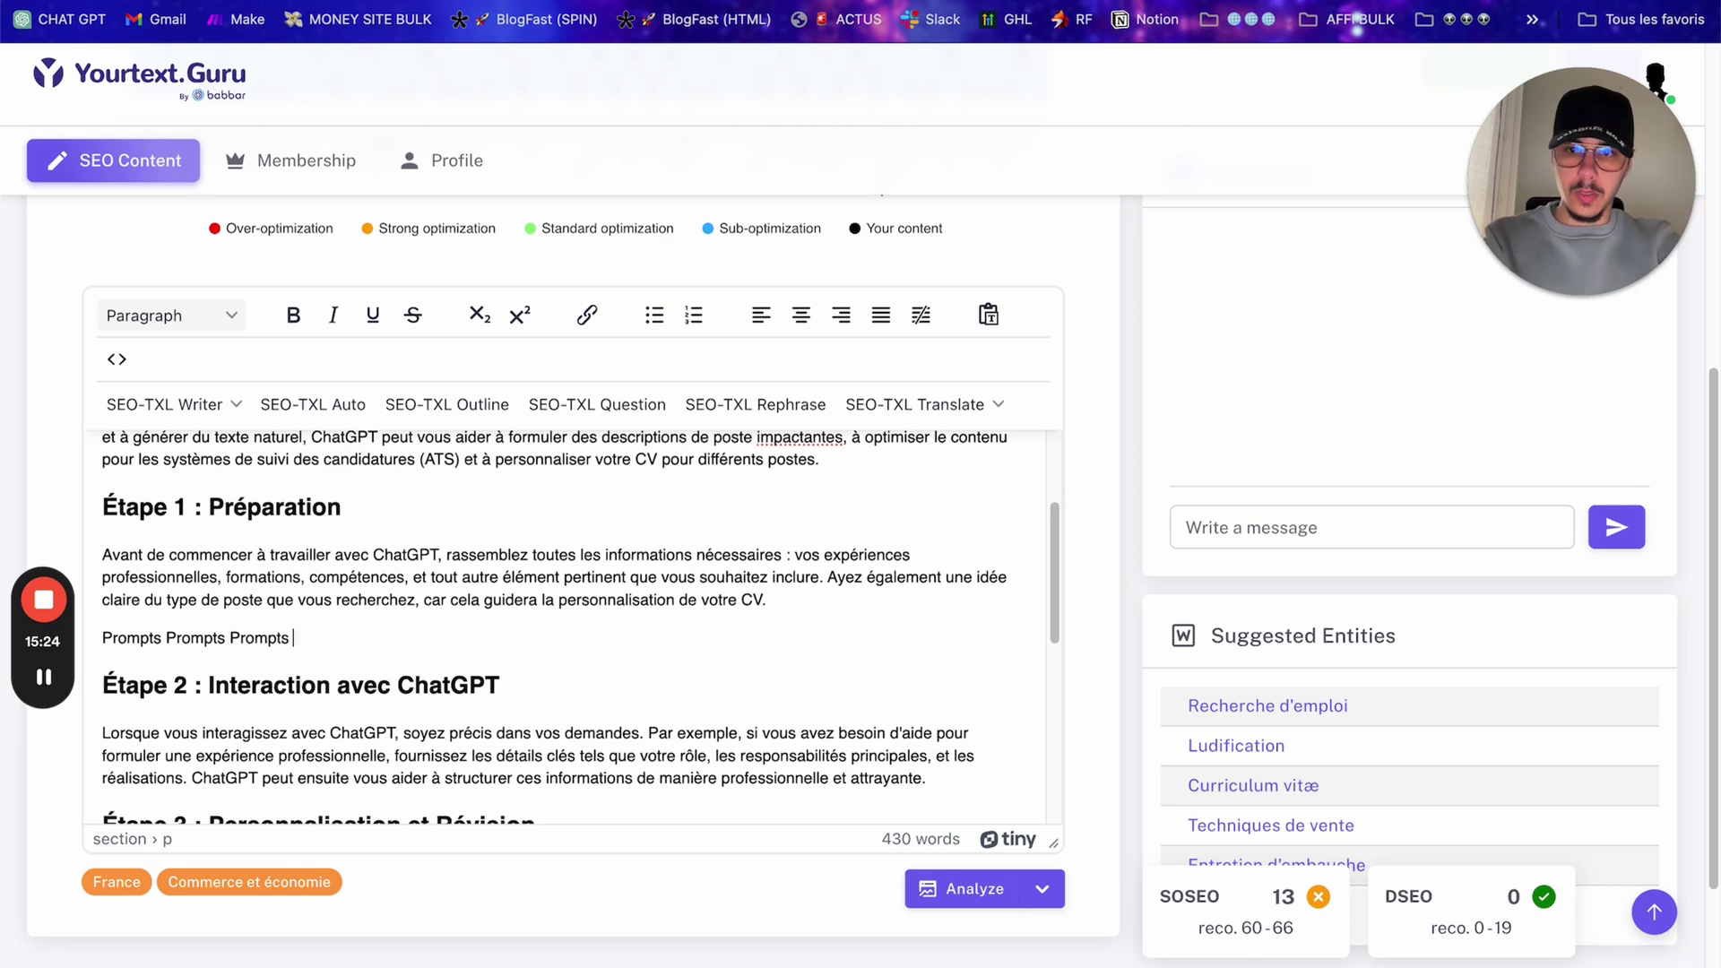
pyautogui.press('super+v')
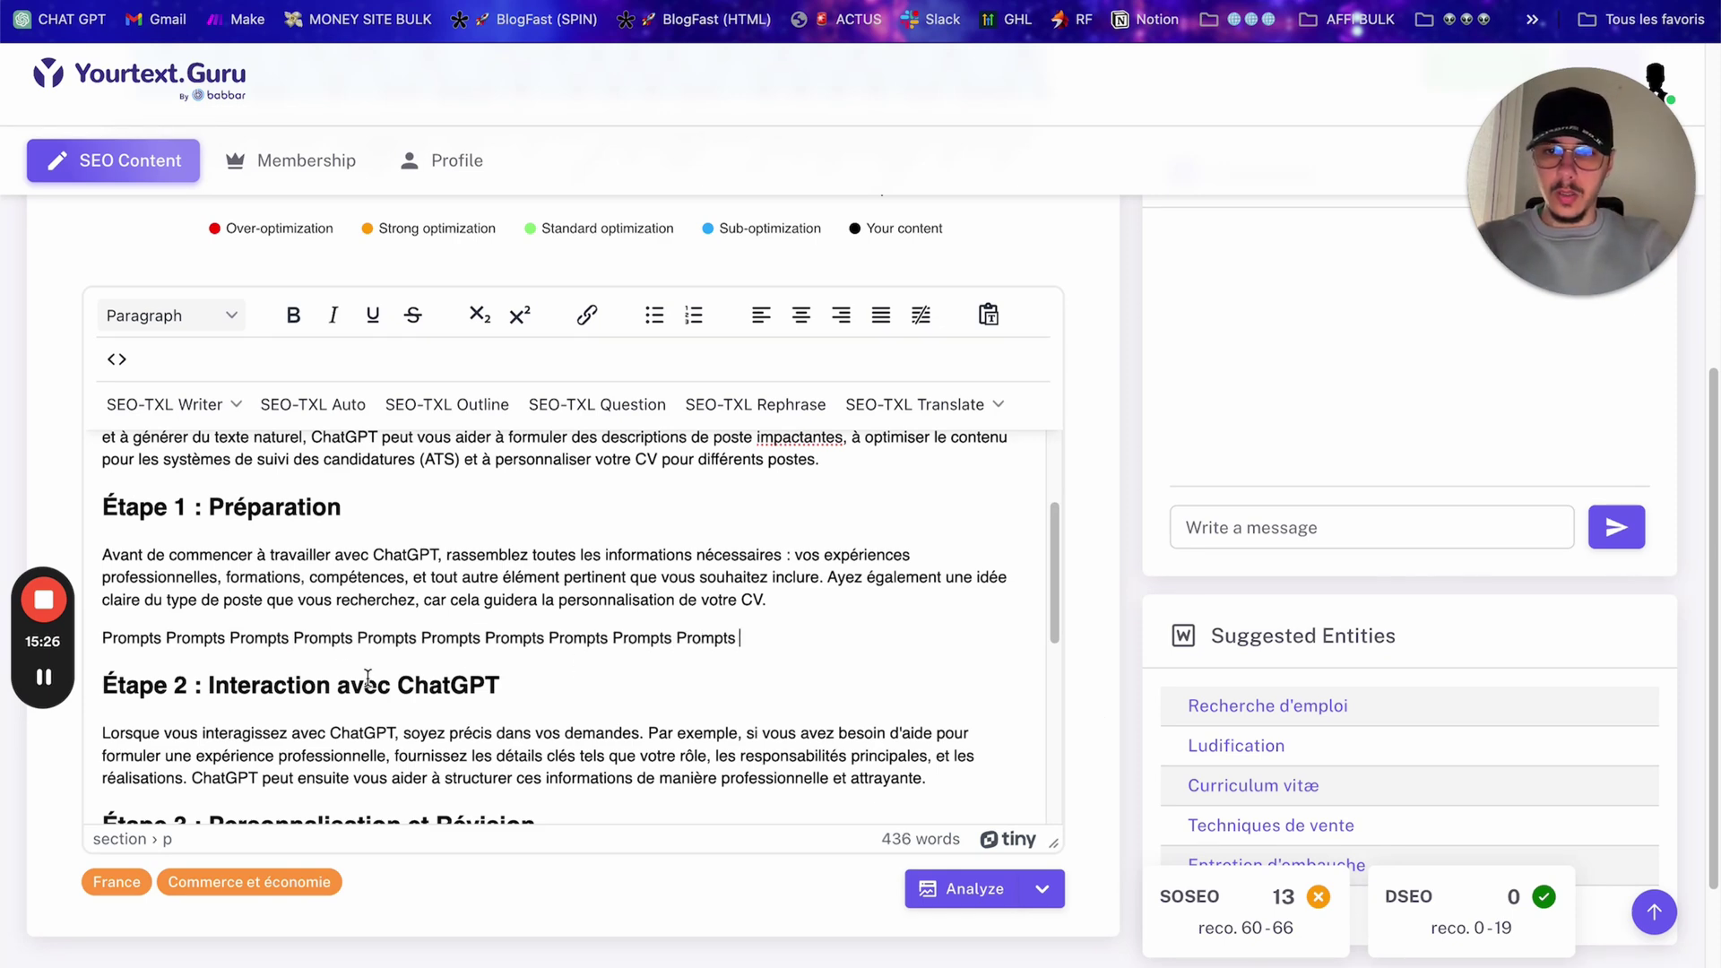
# Step: Rerun the analysis and examine the level of the "prompts" keyword in the optimization chart
pyautogui.click(968, 888)
pyautogui.scroll(3, 986, 612)
pyautogui.scroll(6, 986, 613)
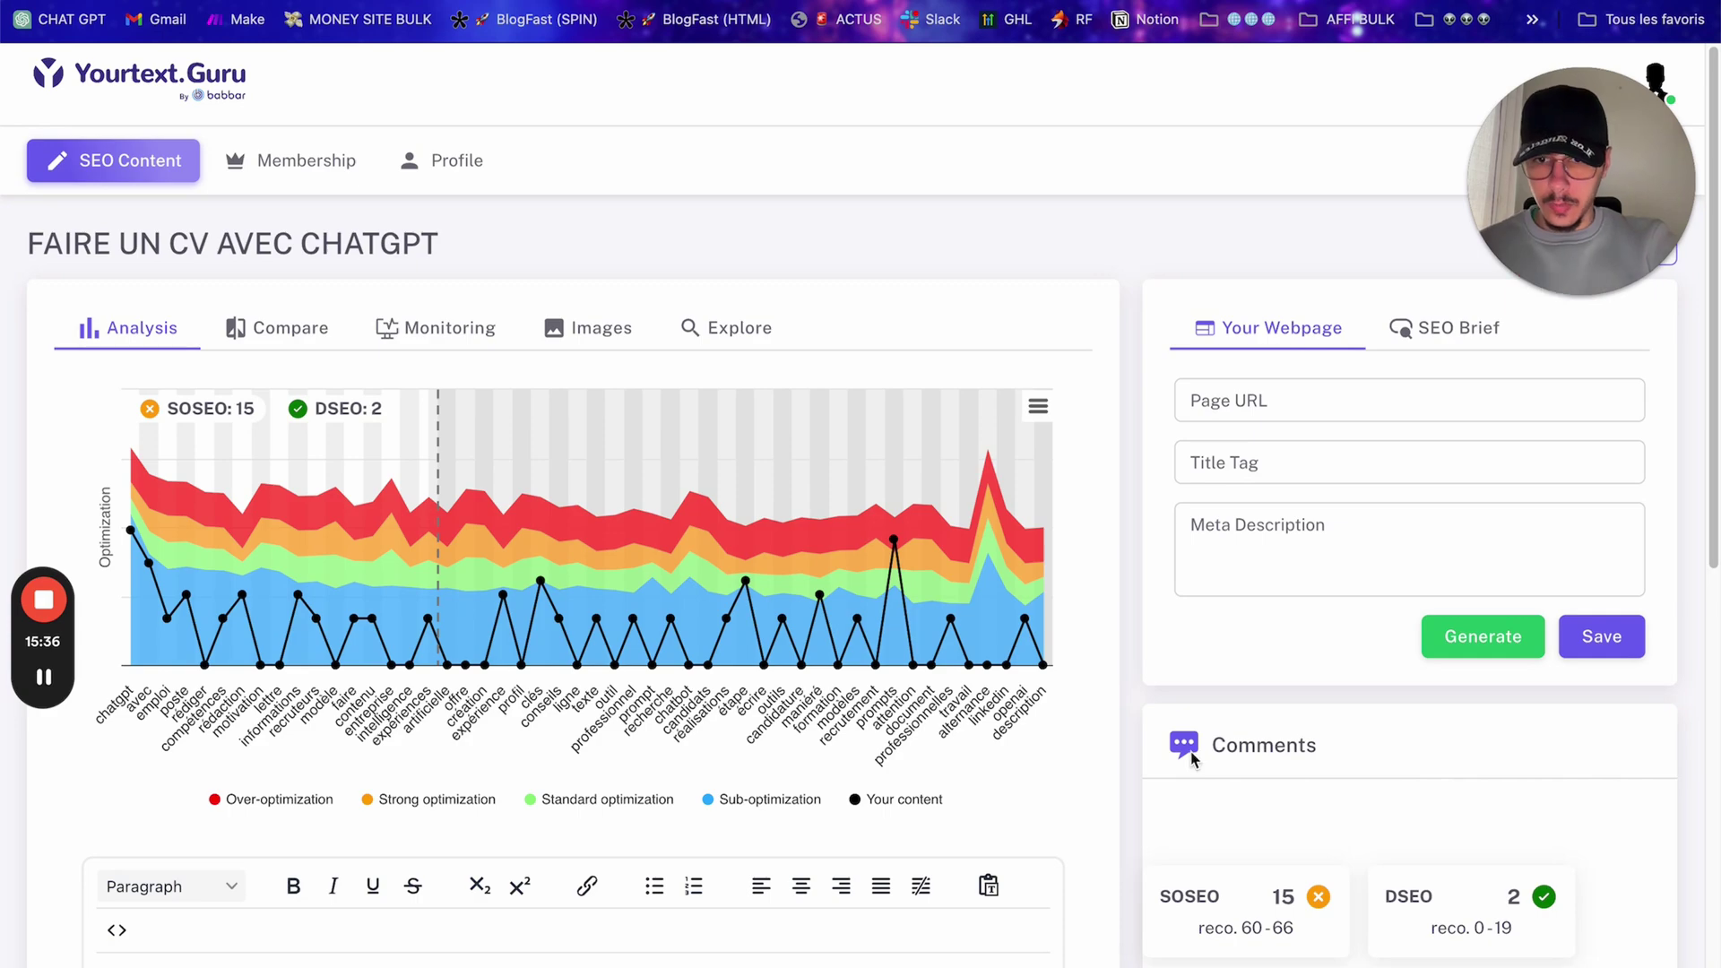
# Step: Delete the whole line of repeated "Prompts" above the "Étape 2" heading and reanalyze the article
pyautogui.scroll(-5, 1111, 789)
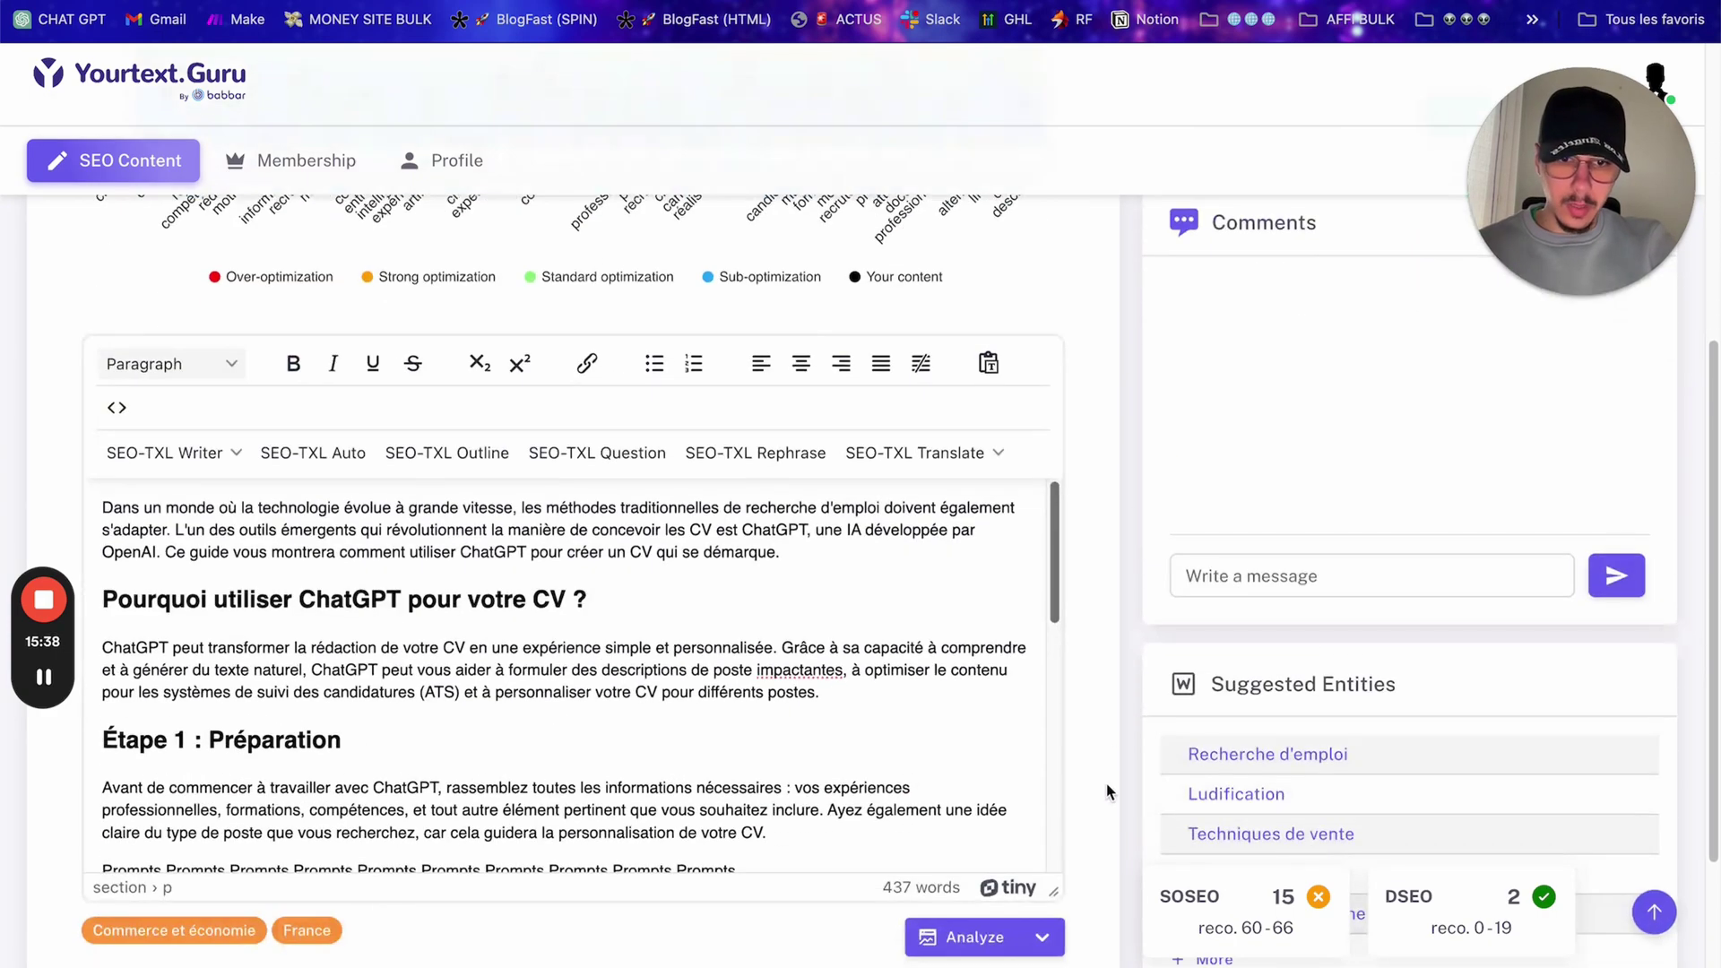
pyautogui.scroll(-10, 344, 642)
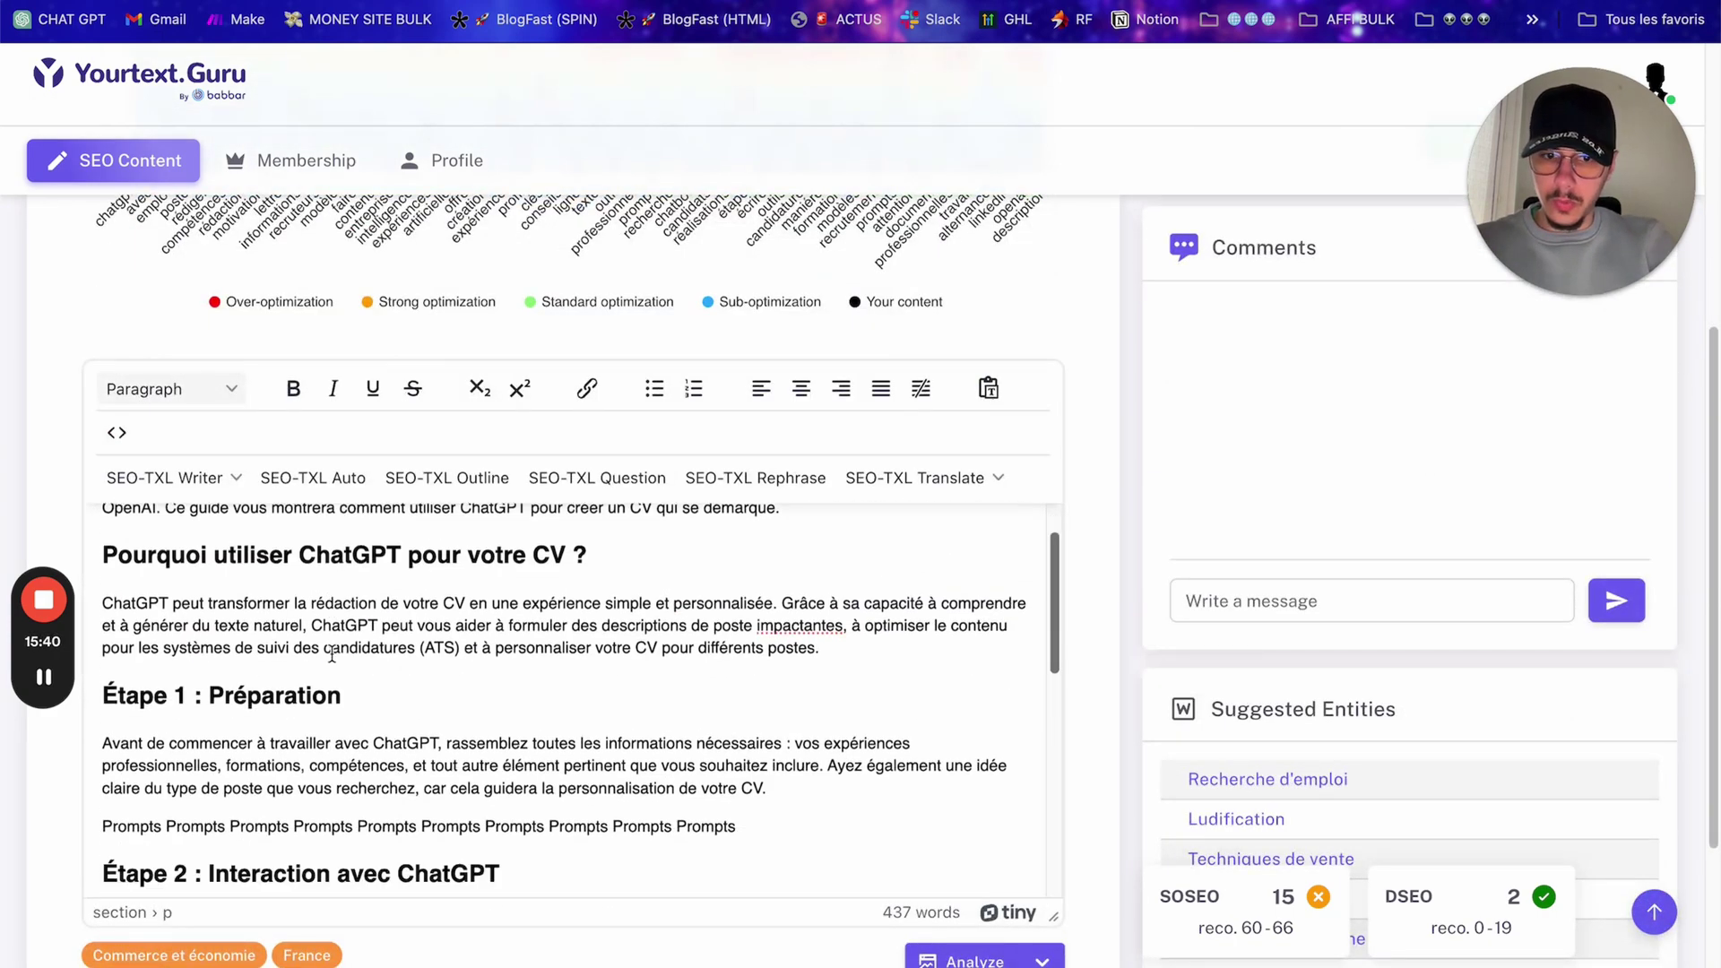
pyautogui.scroll(-2, 386, 645)
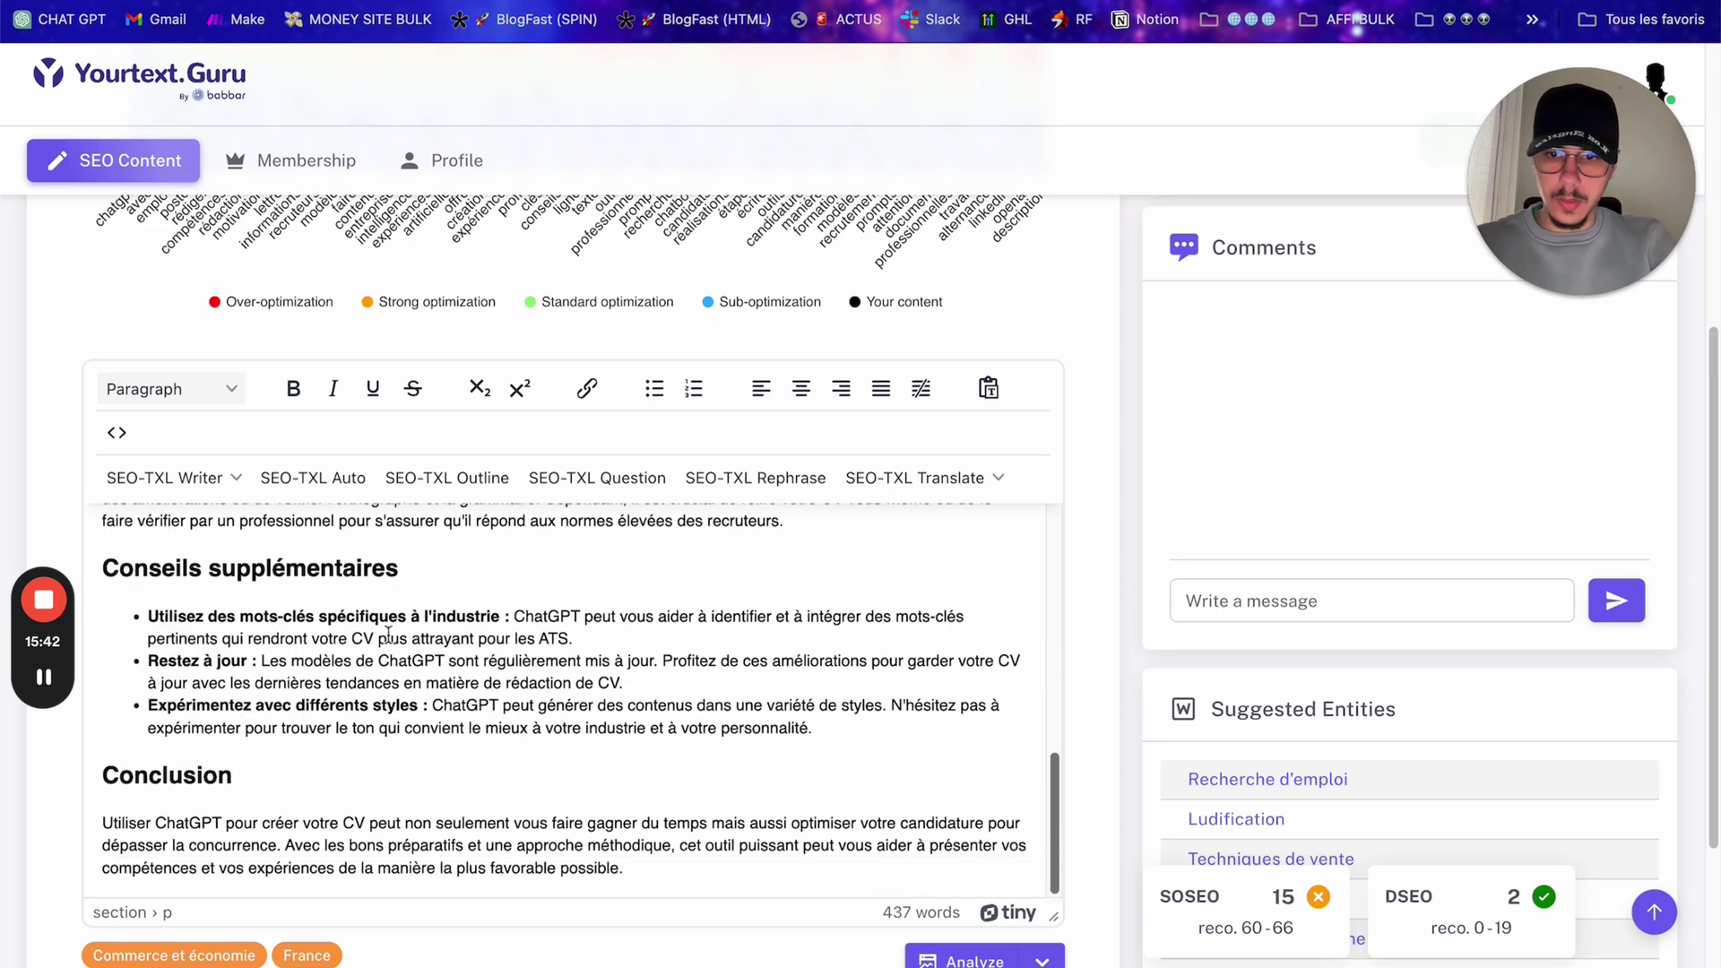
pyautogui.scroll(8, 385, 664)
pyautogui.scroll(-5, 374, 681)
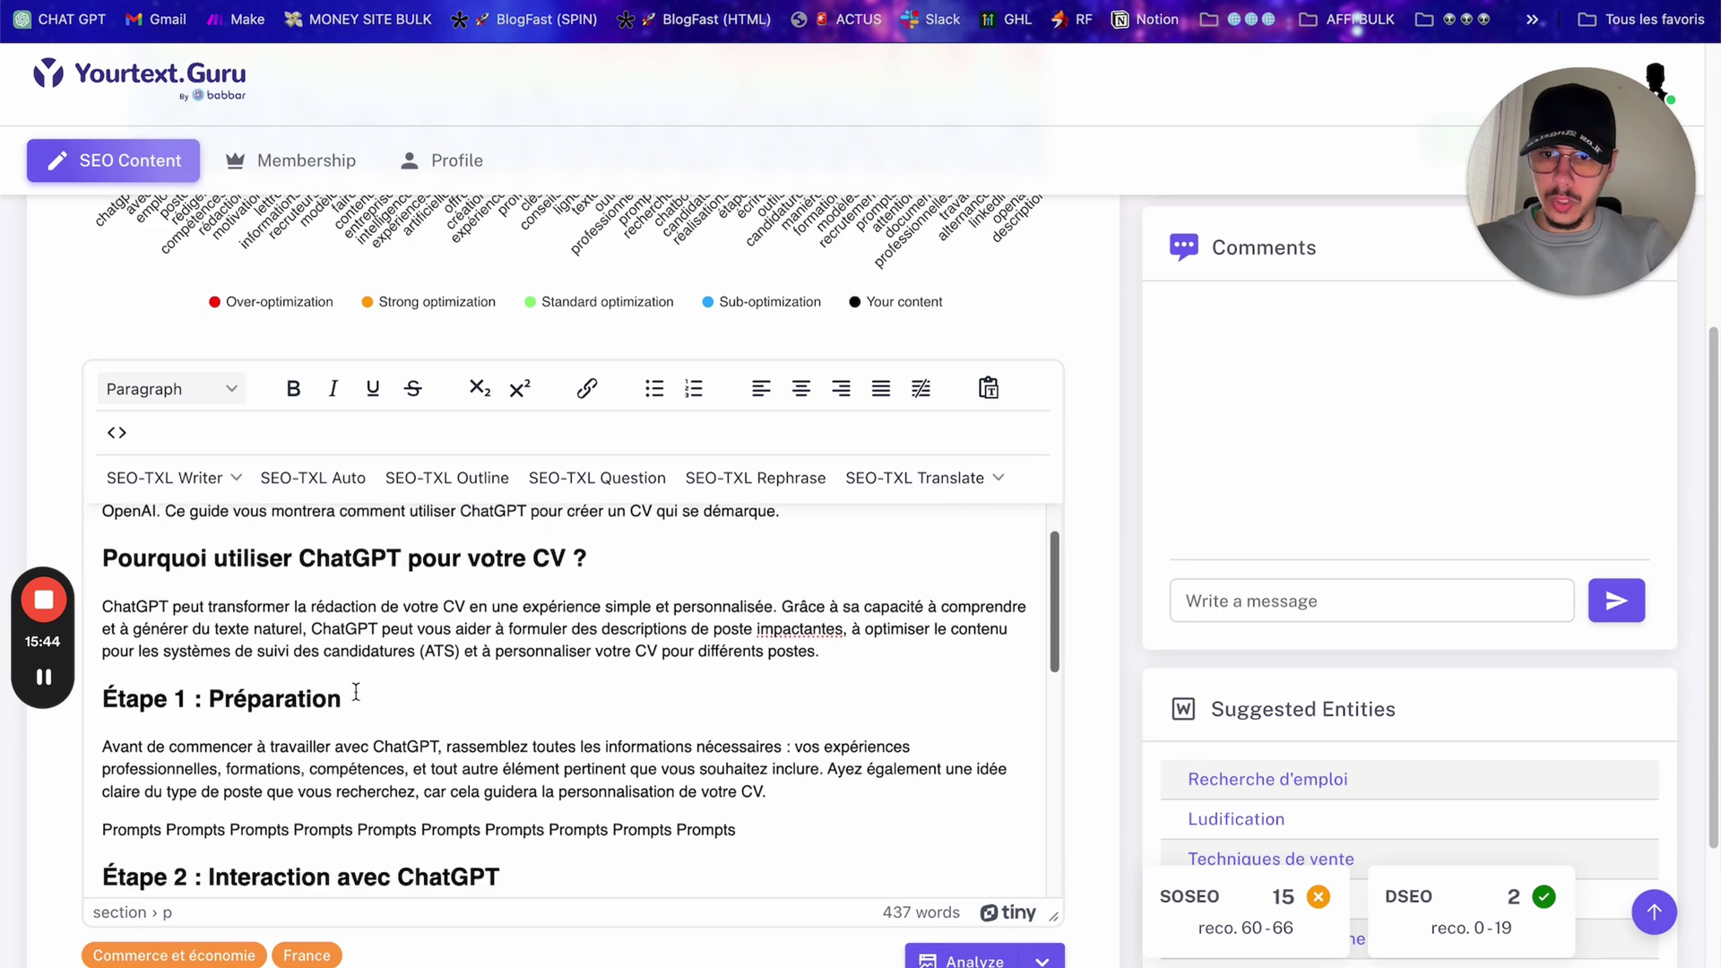
pyautogui.tripleClick(362, 579)
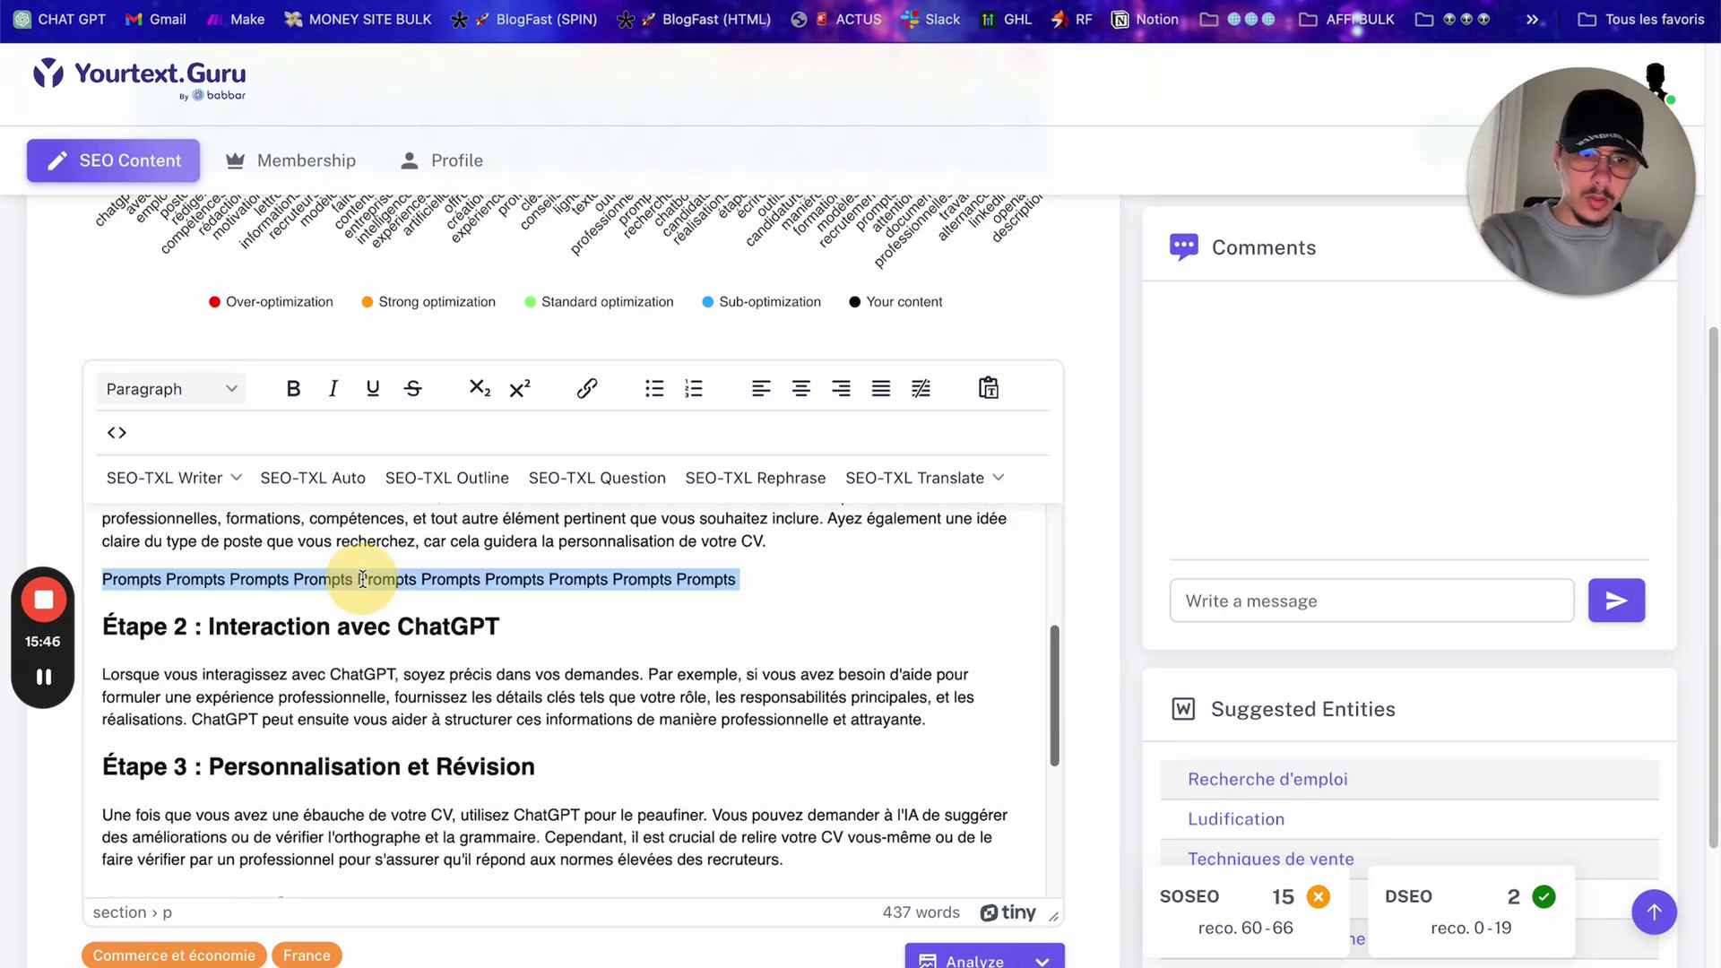
pyautogui.press('BackSpace')
pyautogui.press('BackSpace')
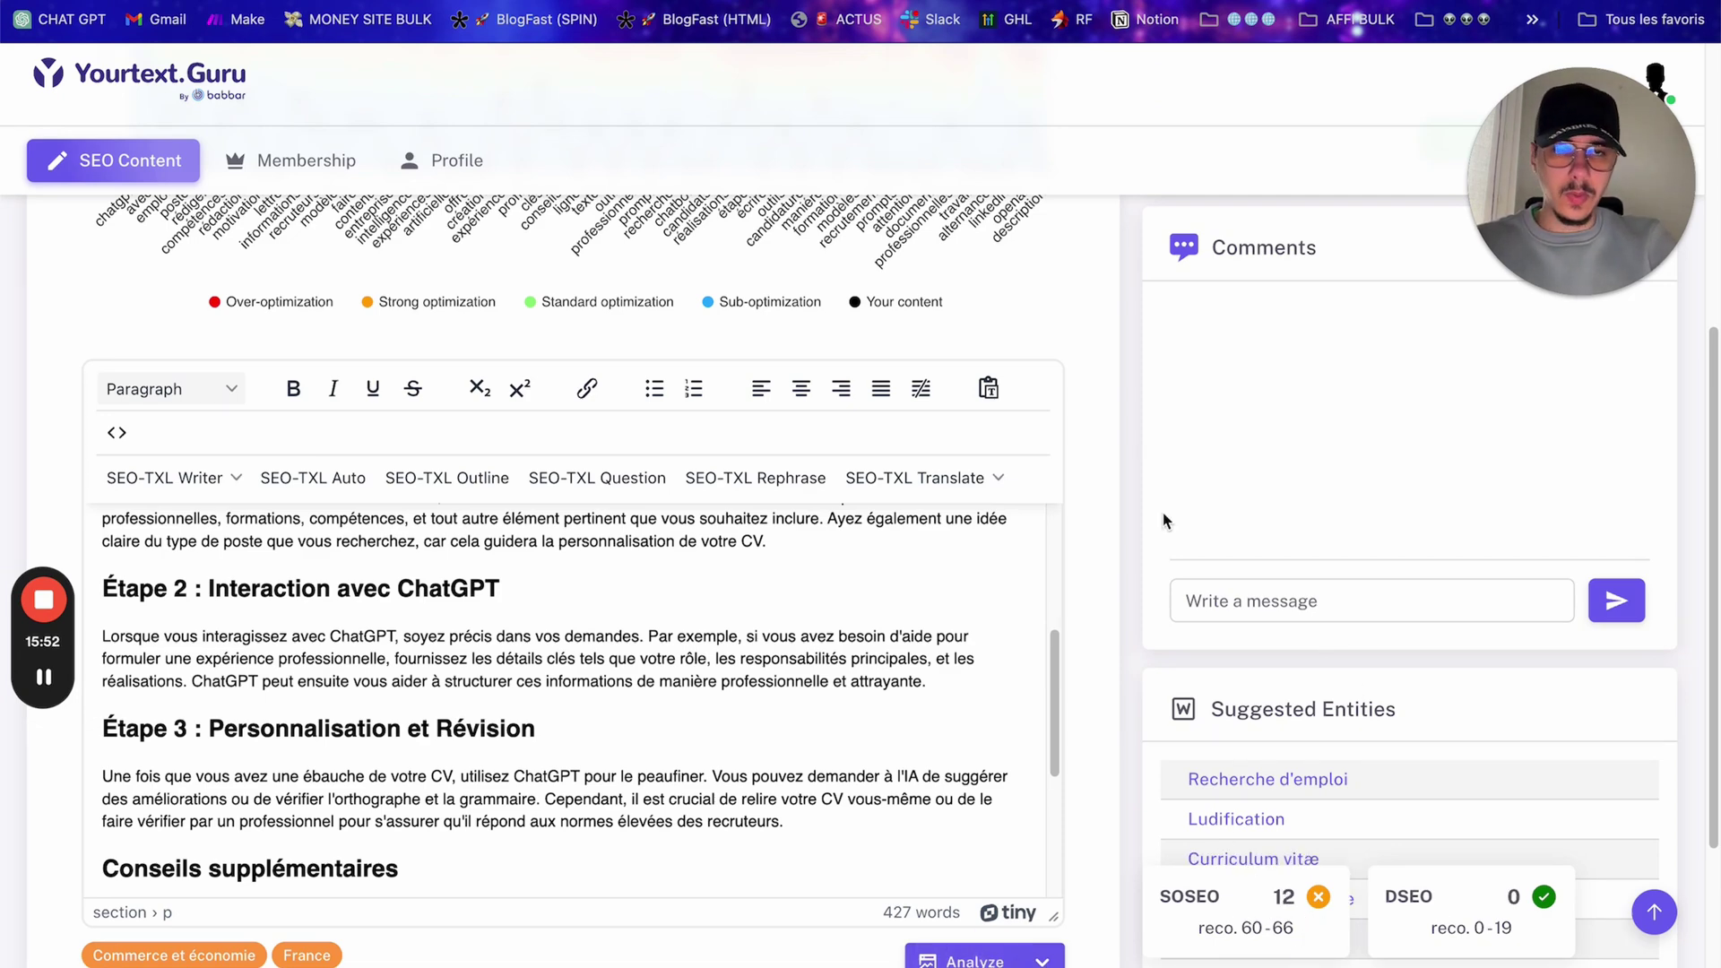
# Step: Switch to ChatGPT, resume generating the keyword-based article and look over the earlier article's HTML
pyautogui.hotkey('ctrl', 'Tab')
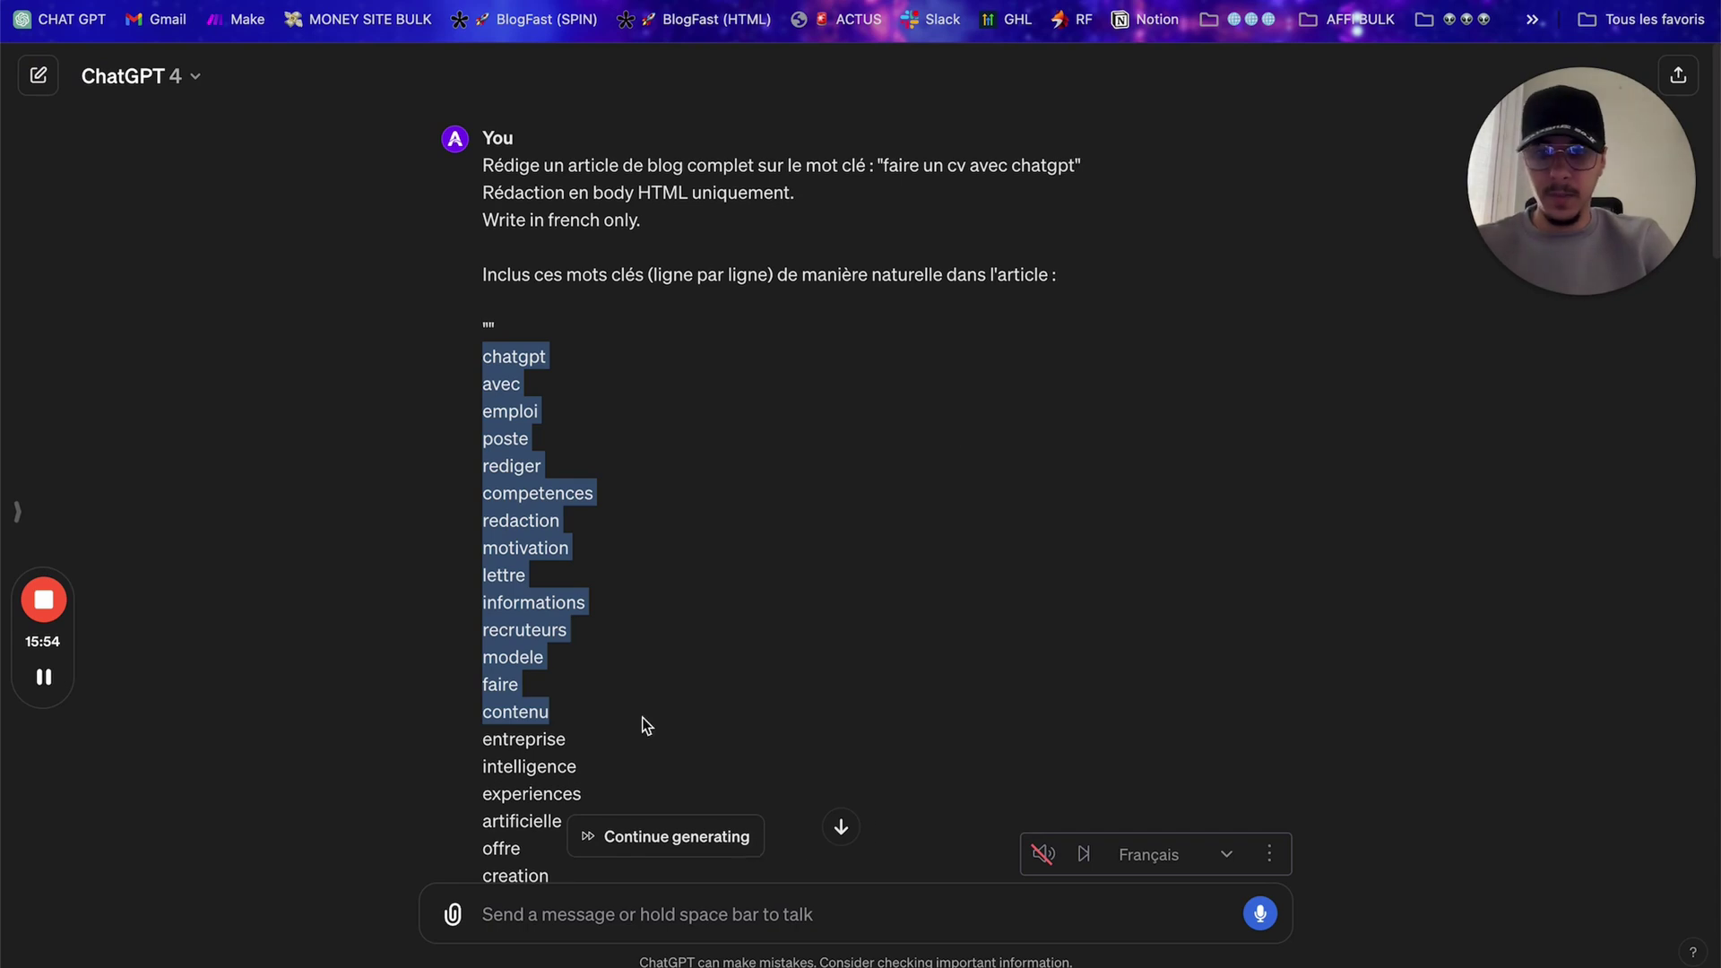
pyautogui.scroll(-15, 646, 724)
pyautogui.click(625, 834)
pyautogui.scroll(5, 897, 385)
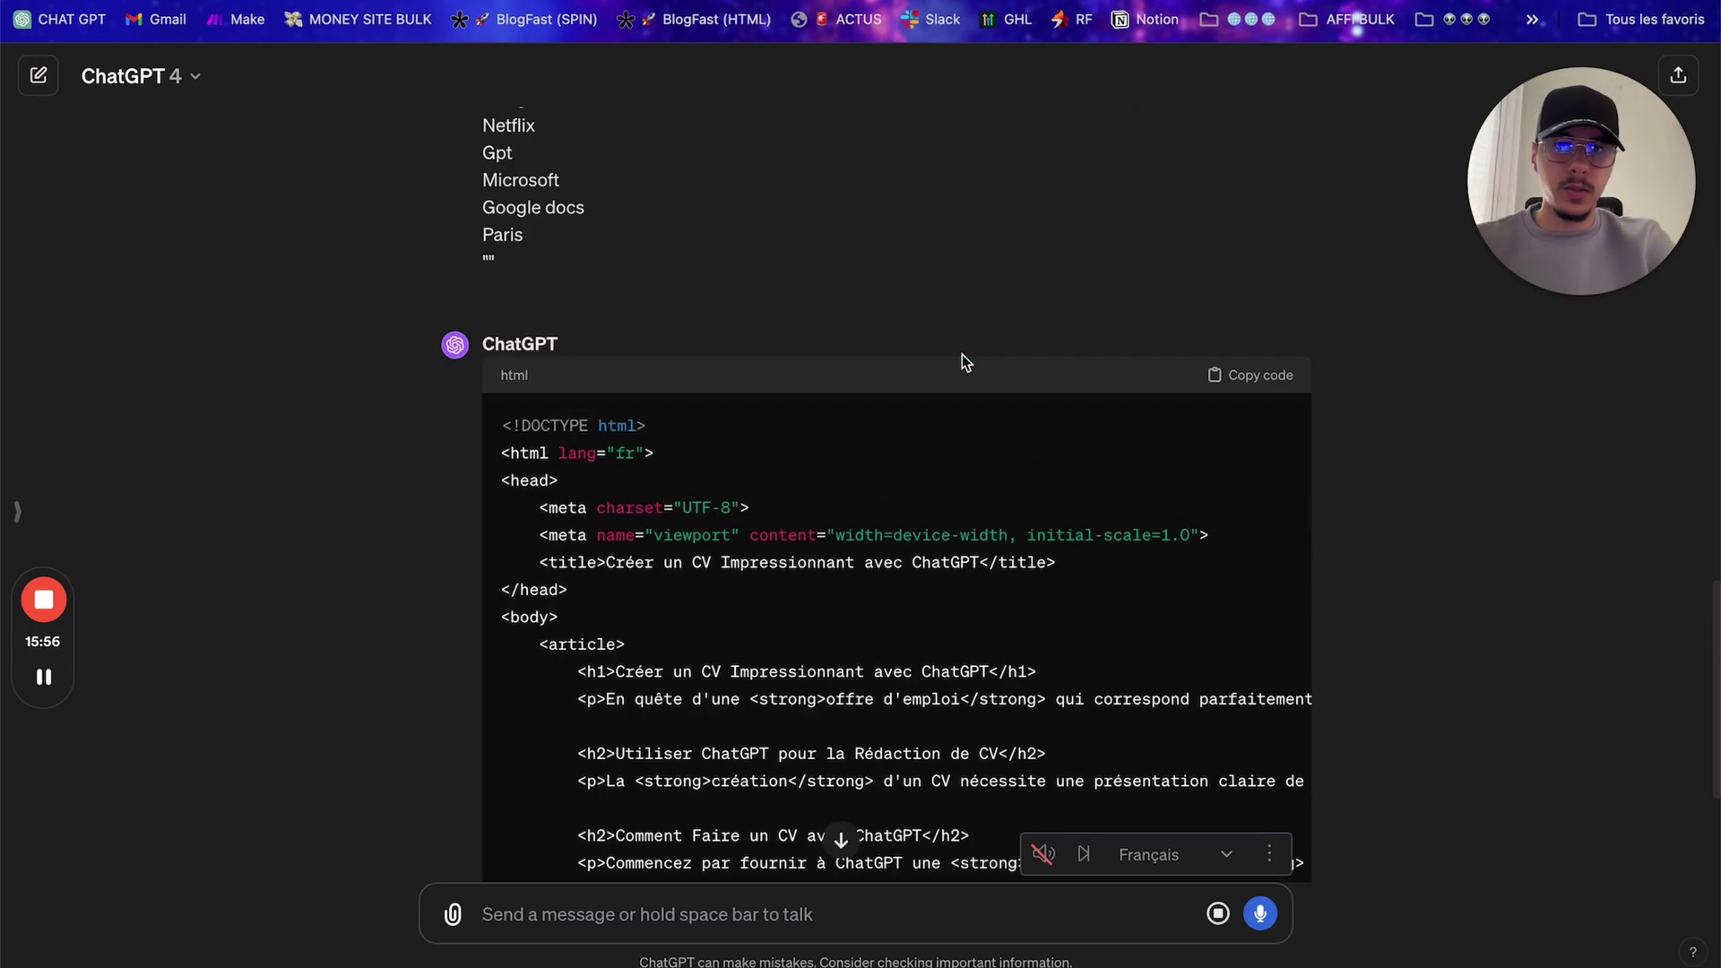
pyautogui.scroll(10, 492, 291)
pyautogui.moveTo(468, 203); pyautogui.dragTo(575, 414)
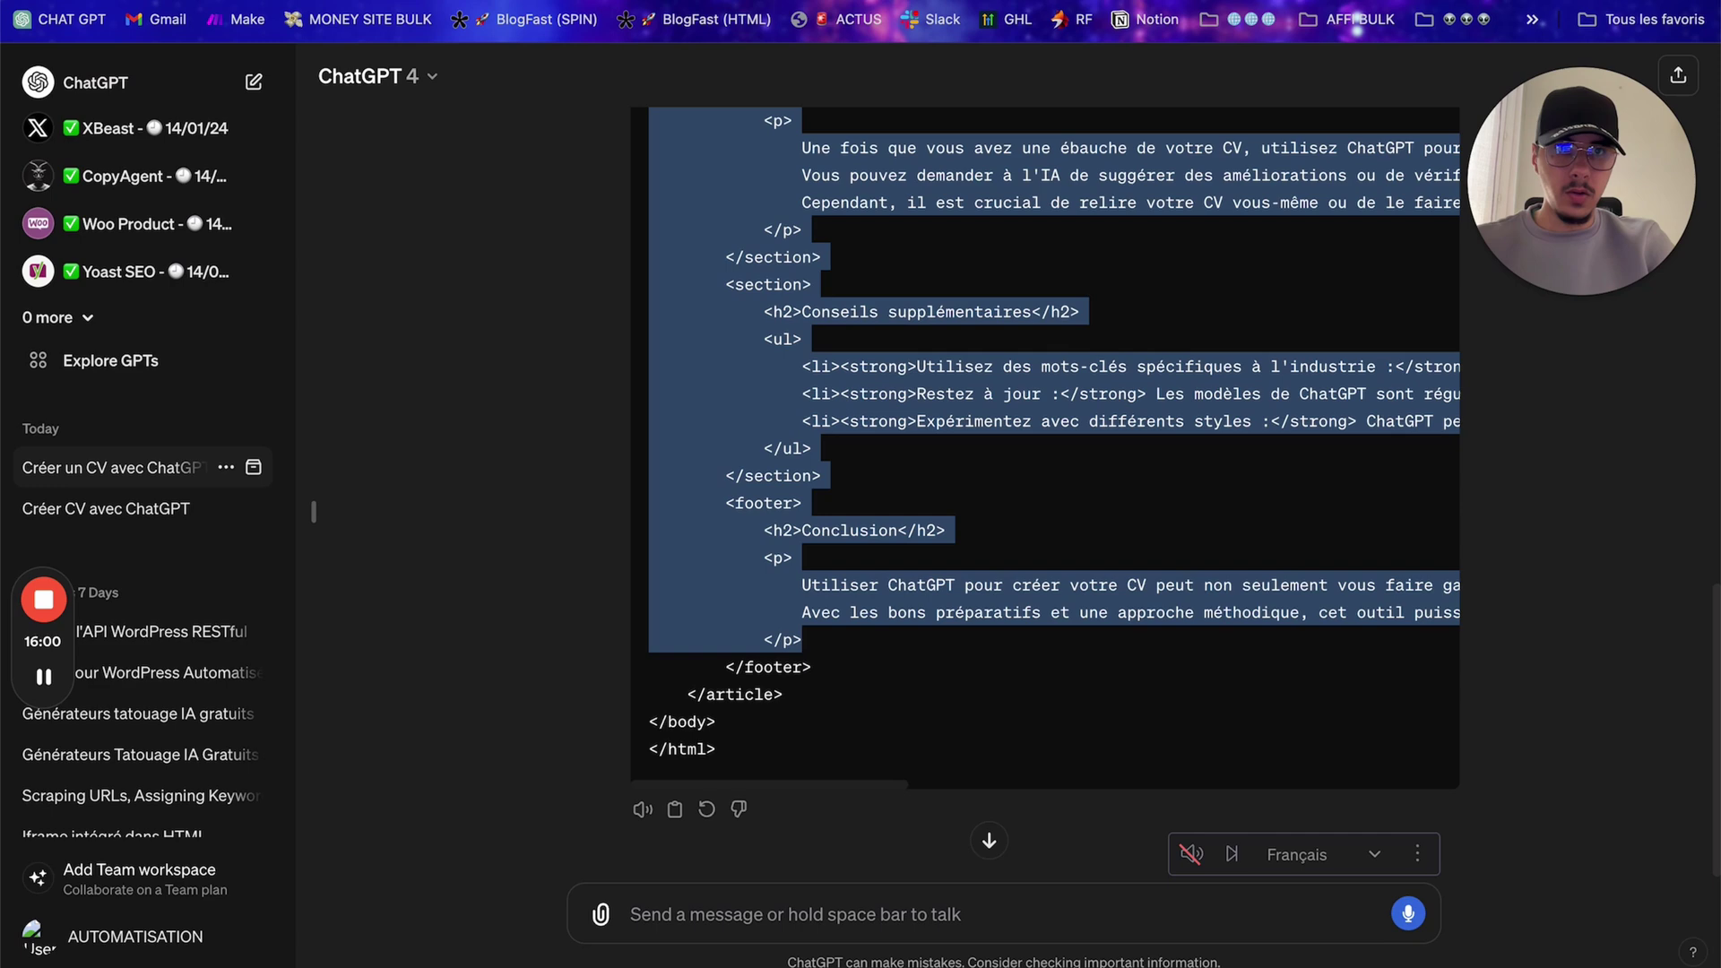
# Step: Open a new Google Docs document and note the first article's scores as "12 (Reco 60-66) - 0"
pyautogui.press('super+t')
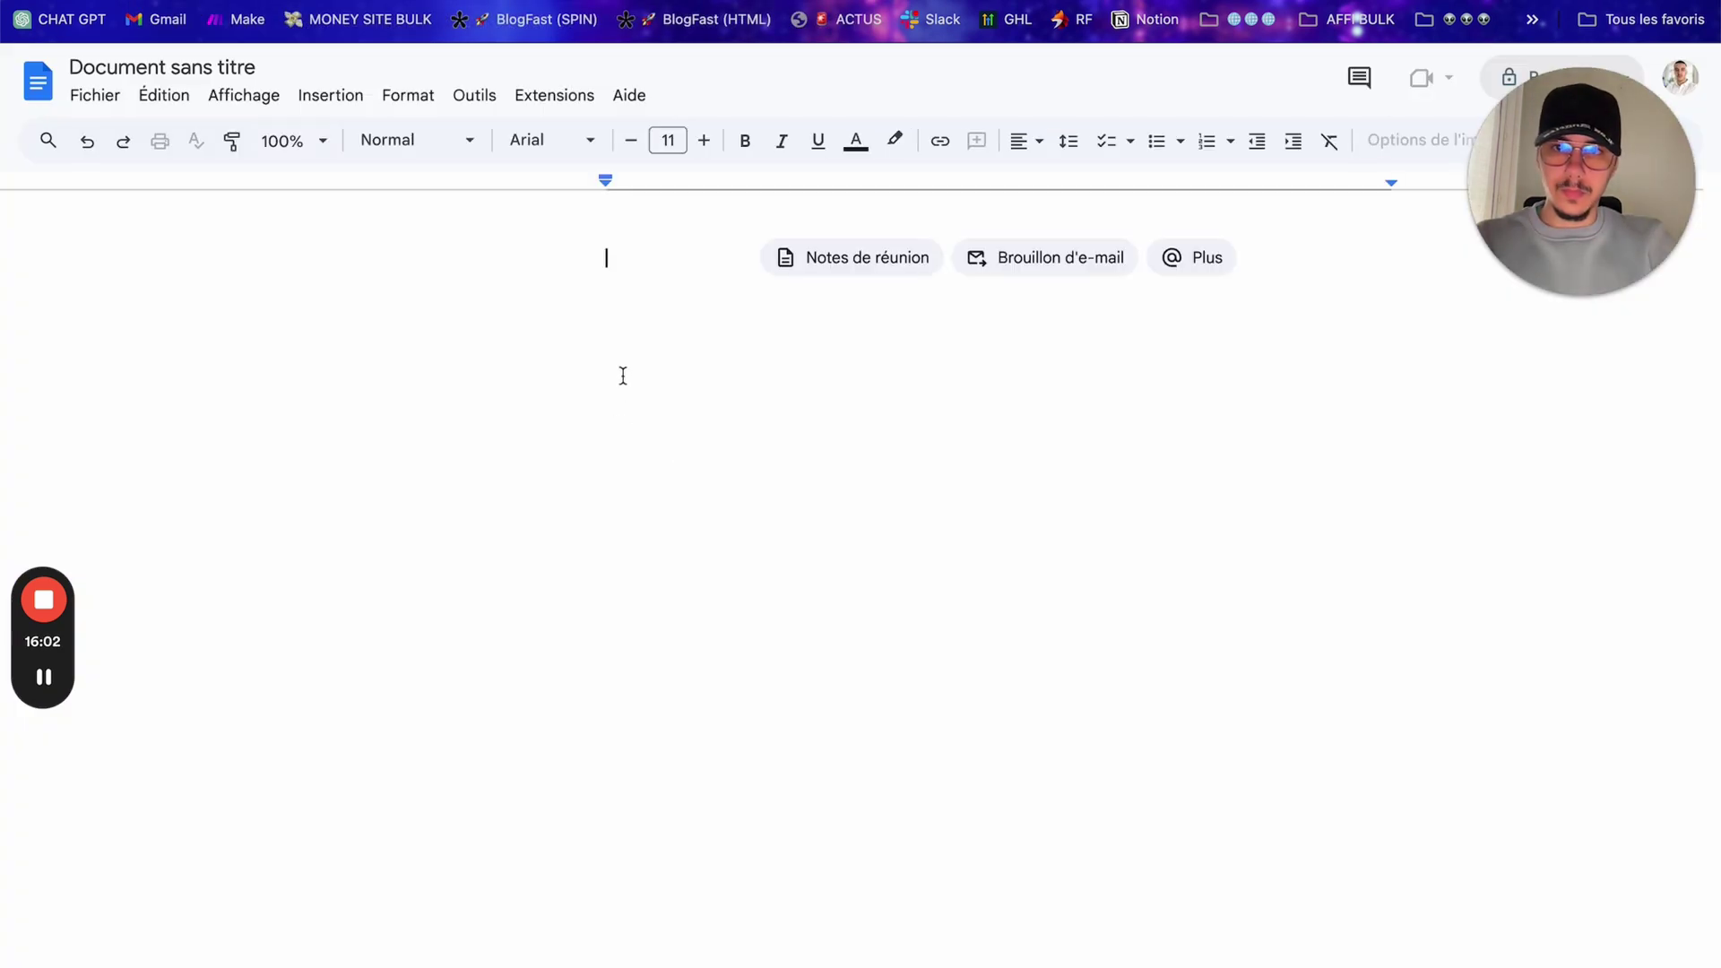
pyautogui.write('12 - °')
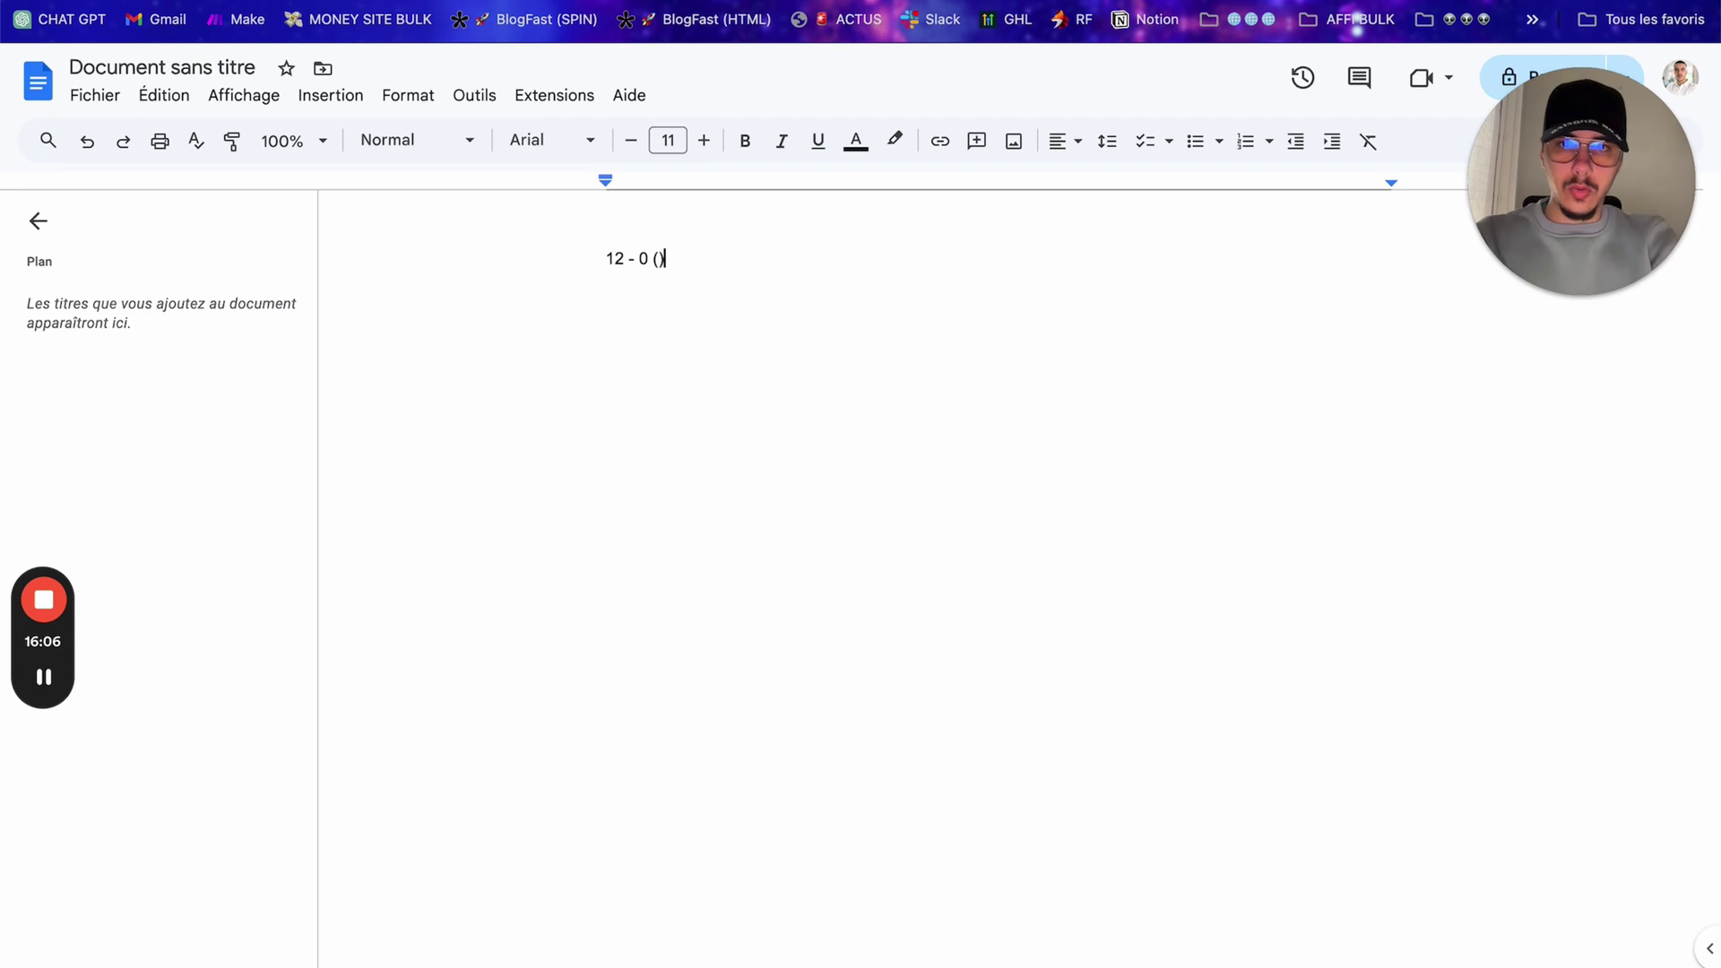
pyautogui.press('BackSpace')
pyautogui.press('BackSpace')
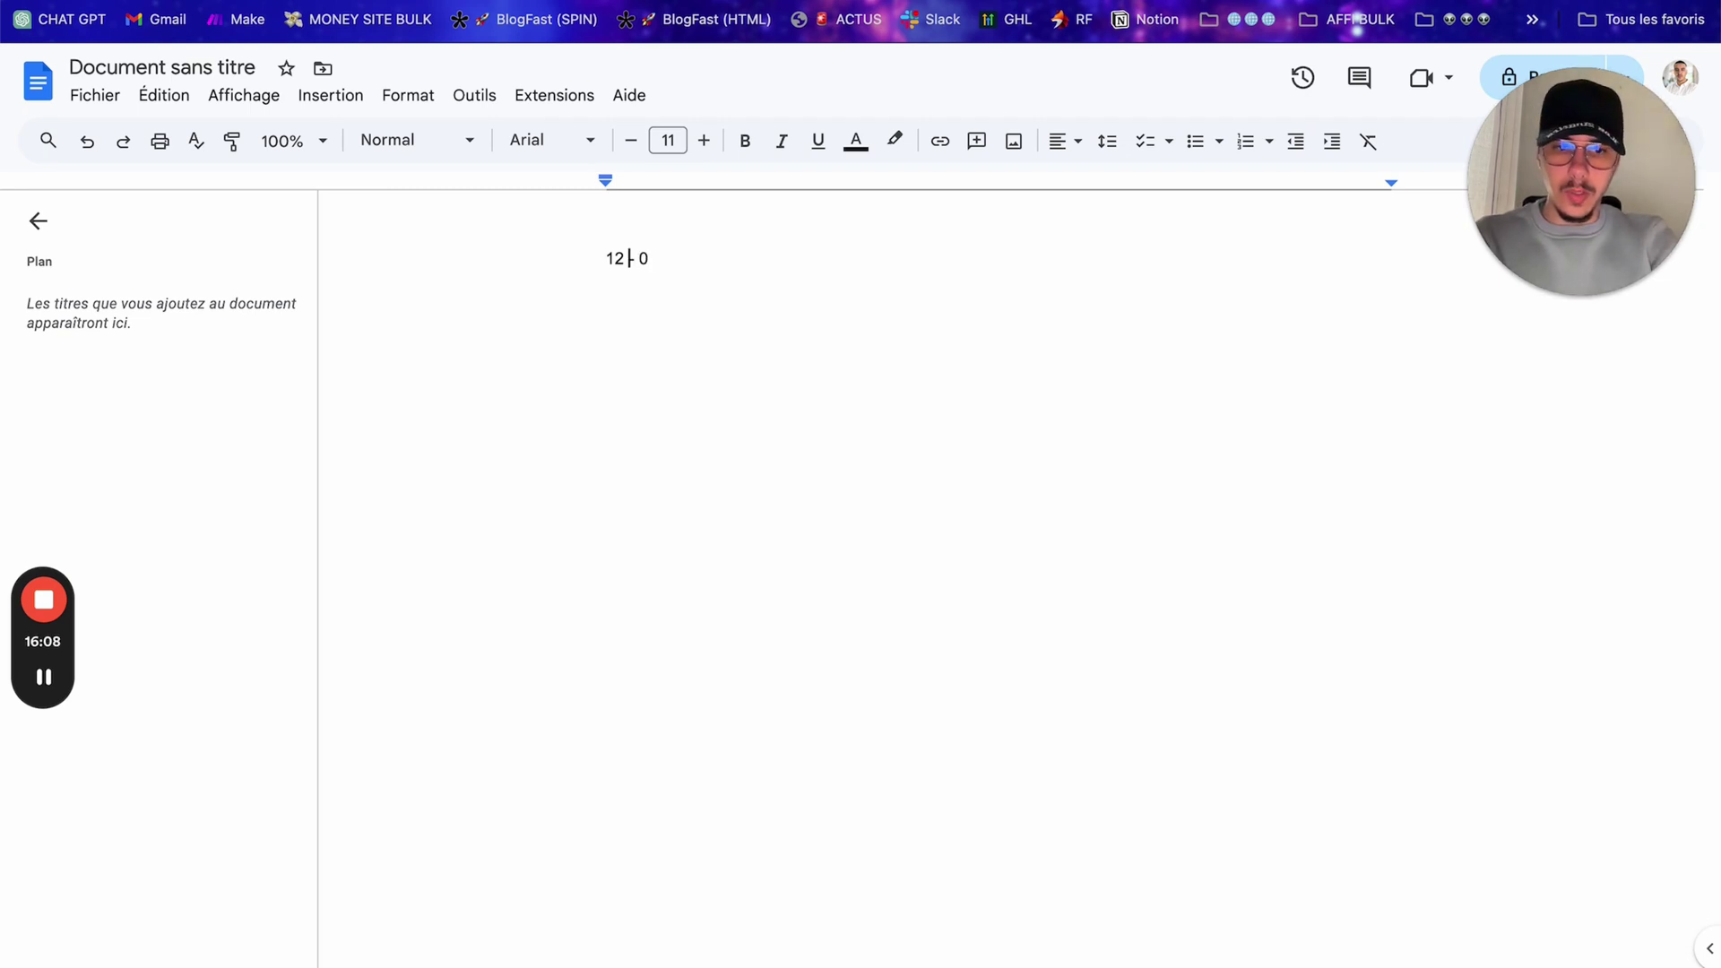
pyautogui.write('()')
pyautogui.press('Left')
pyautogui.write('Reco ')
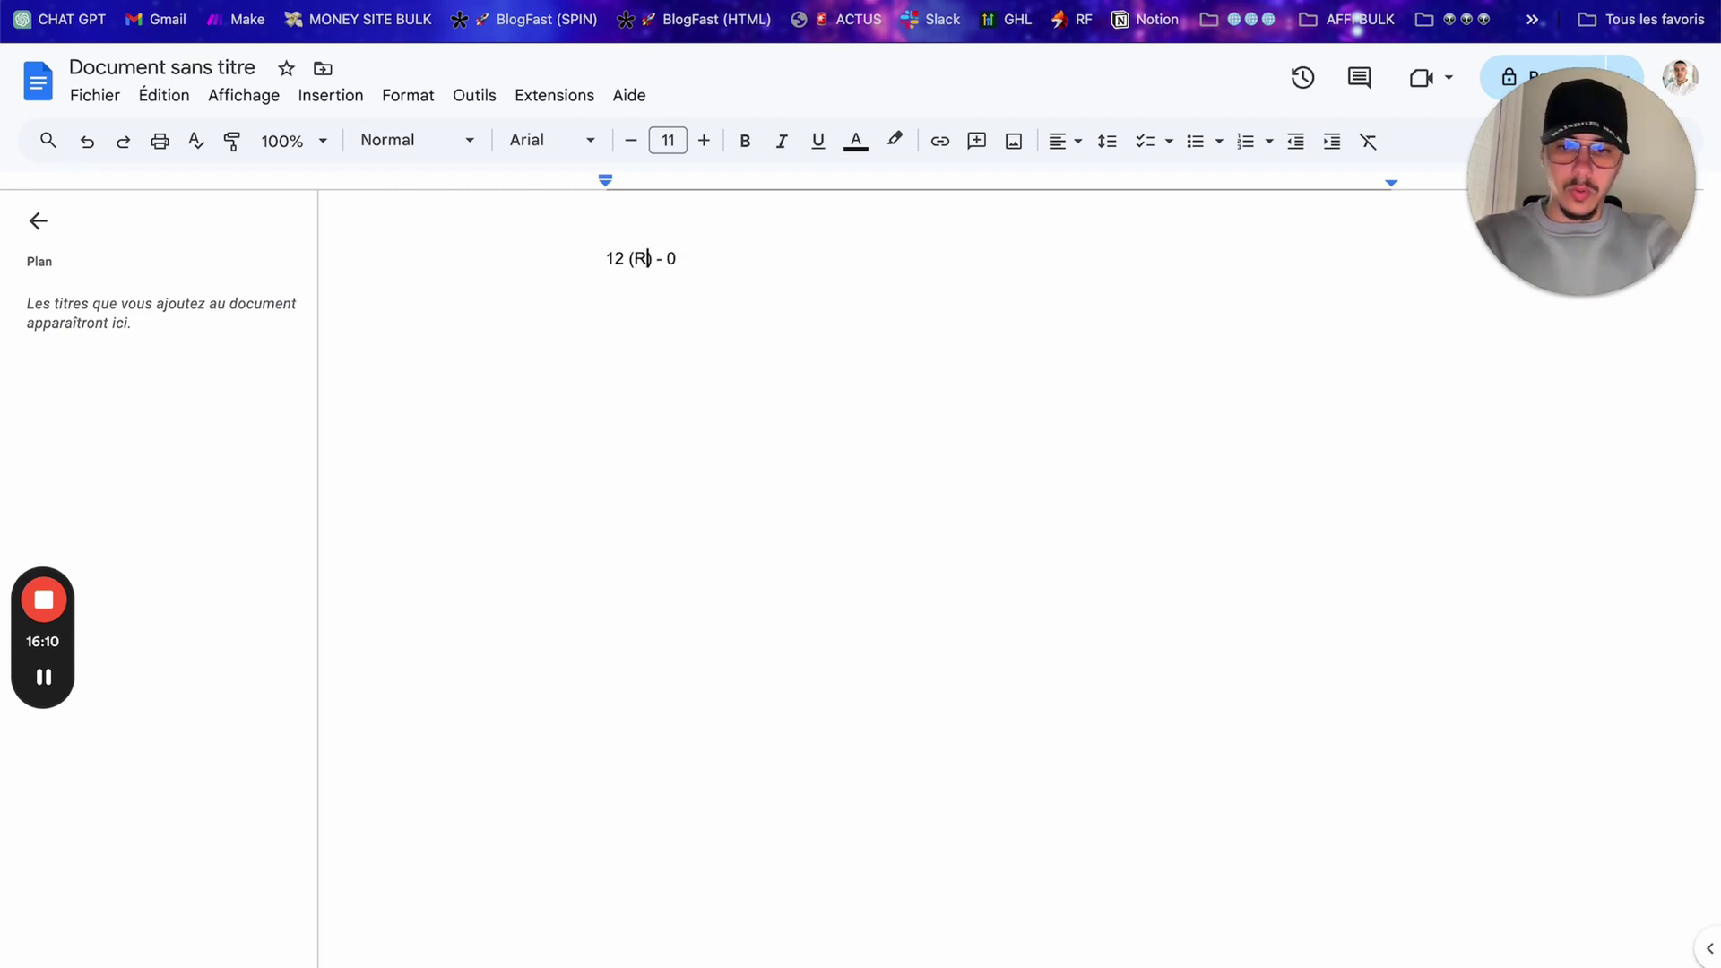
pyautogui.write('60')
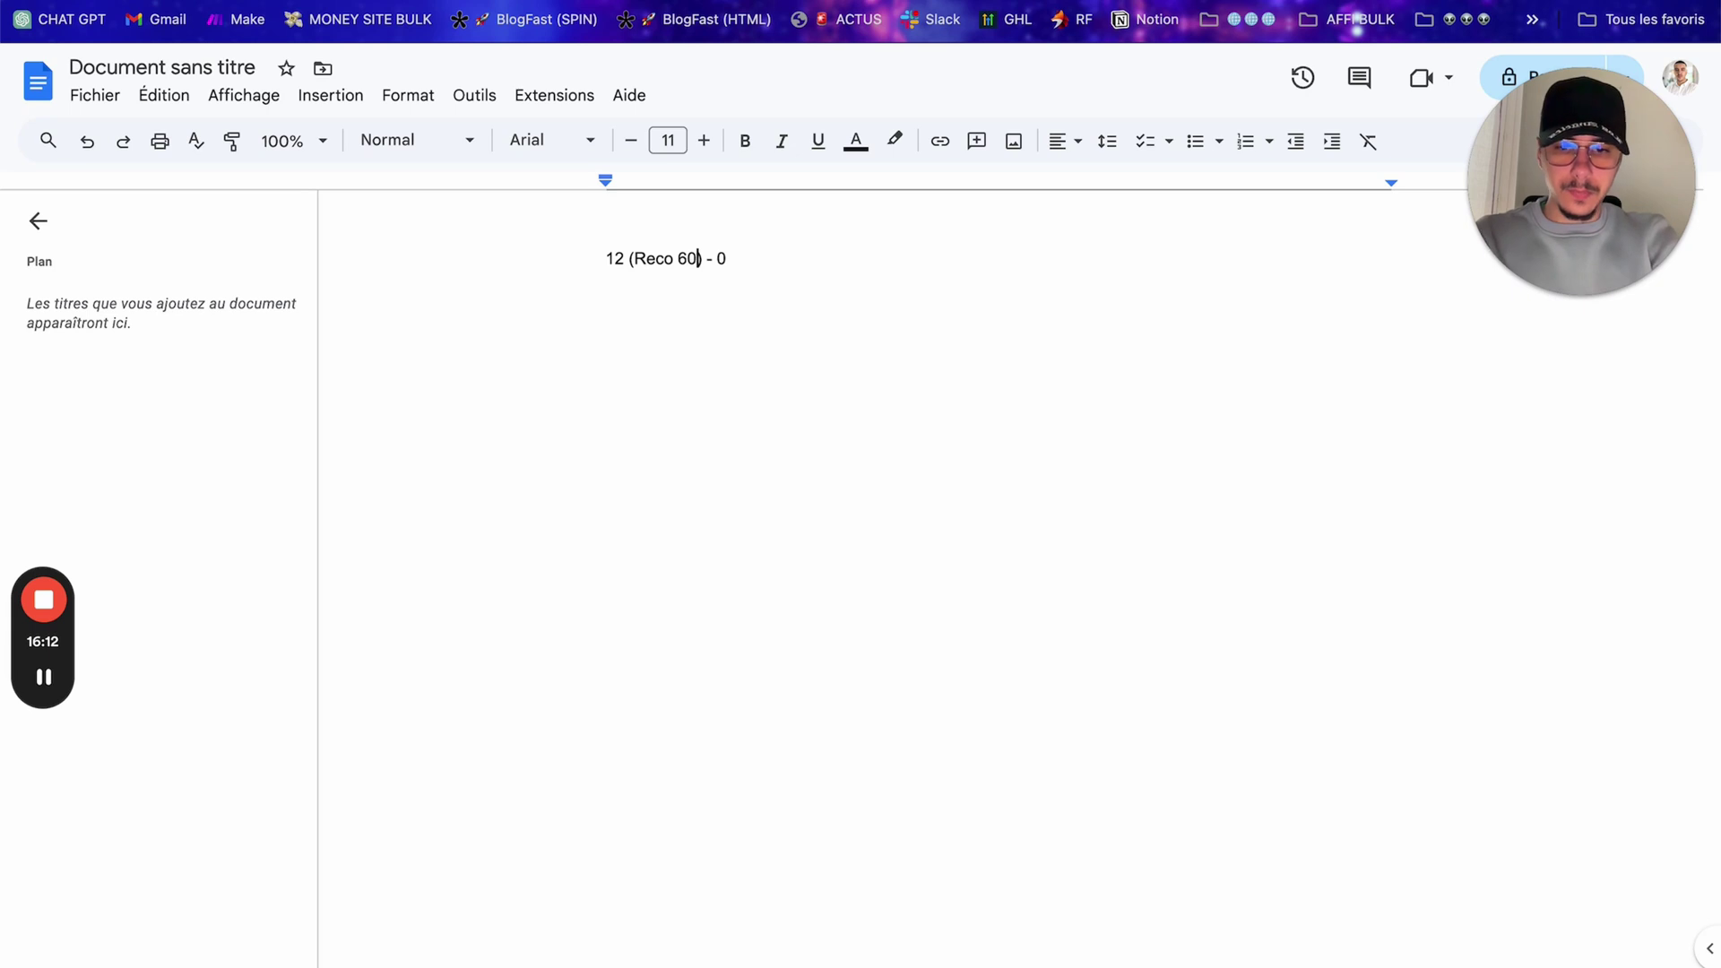
pyautogui.write('-66')
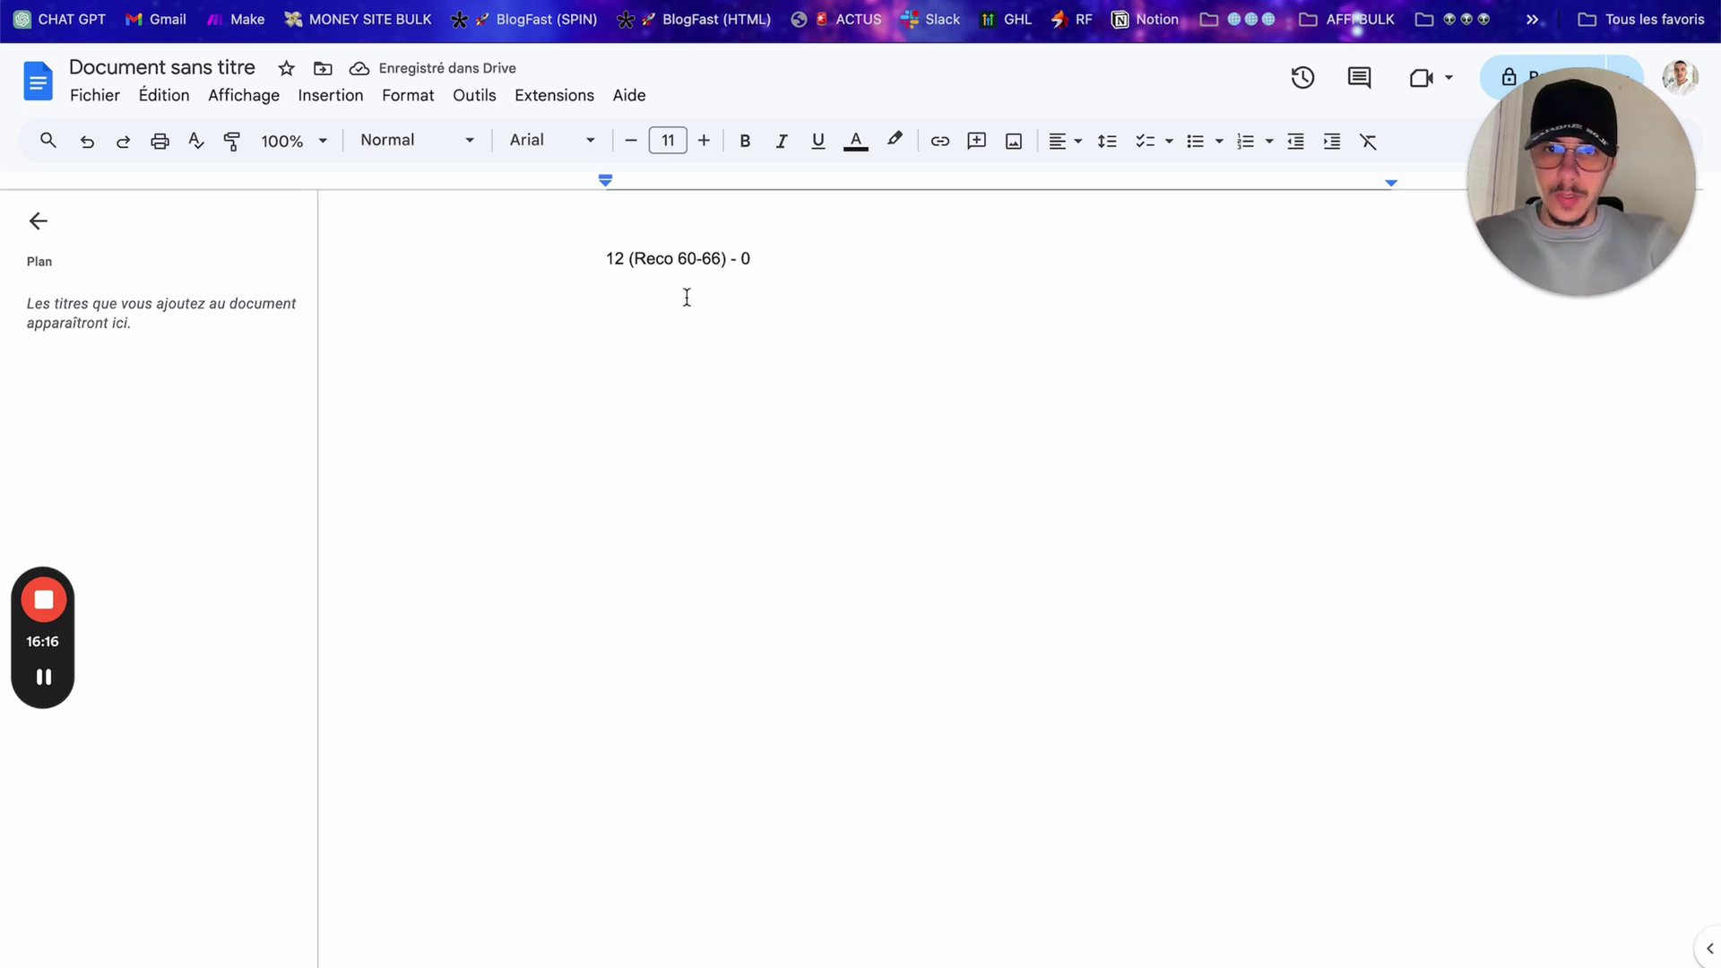
# Step: Enlarge the font size of the whole score line in the document by five points
pyautogui.tripleClick(696, 258)
pyautogui.click(705, 142)
pyautogui.click(704, 142)
pyautogui.click(705, 142)
pyautogui.click(704, 142)
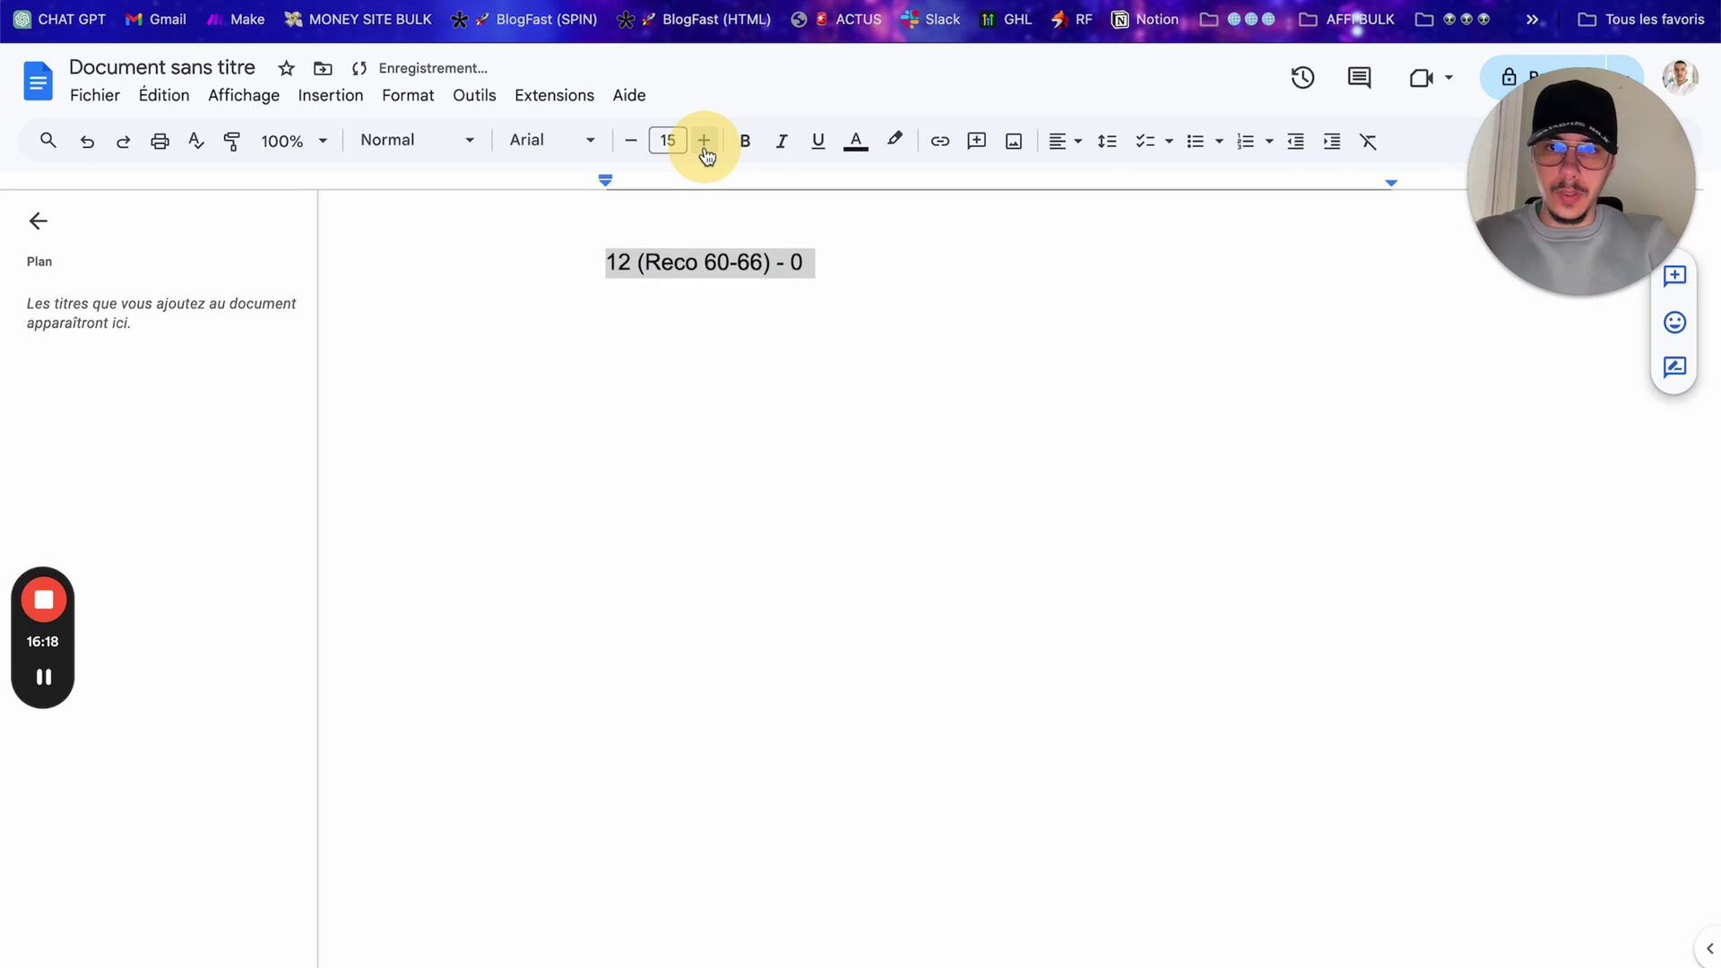
pyautogui.click(705, 142)
# Step: Return to the keyword-based article in ChatGPT and copy its HTML from the first paragraph through the closing article tag
pyautogui.hotkey('ctrl', 'tab')
pyautogui.scroll(-5, 954, 579)
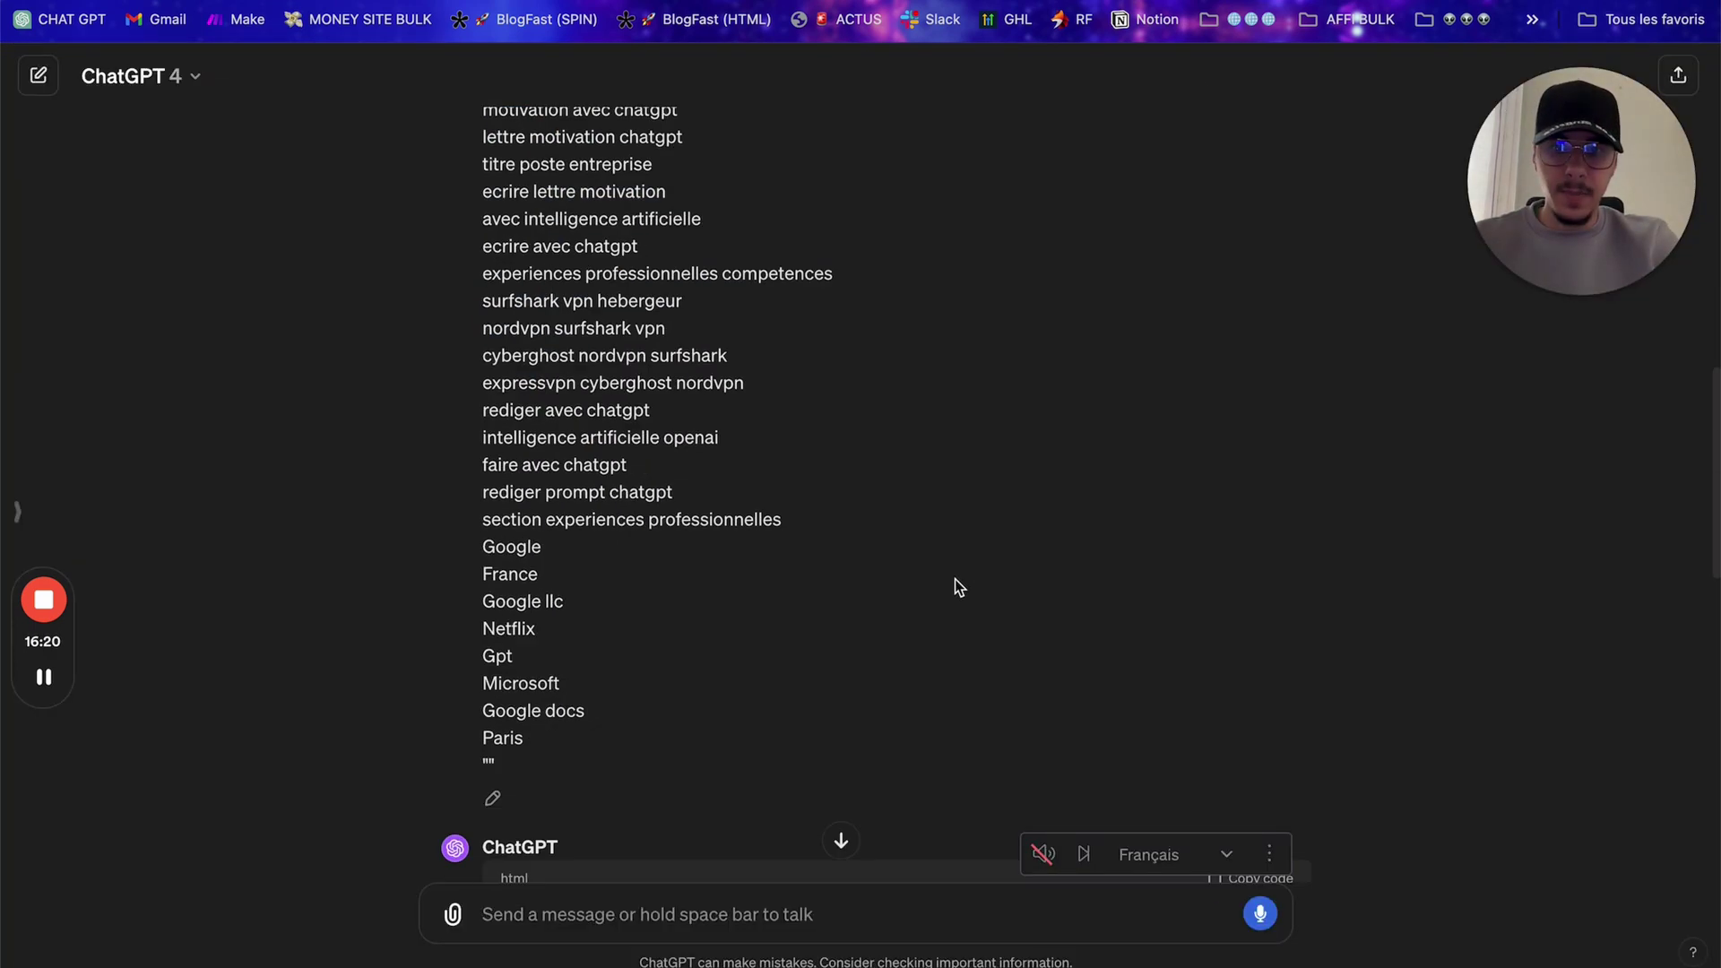
pyautogui.scroll(-10, 955, 579)
pyautogui.scroll(5, 943, 588)
pyautogui.scroll(-3, 690, 632)
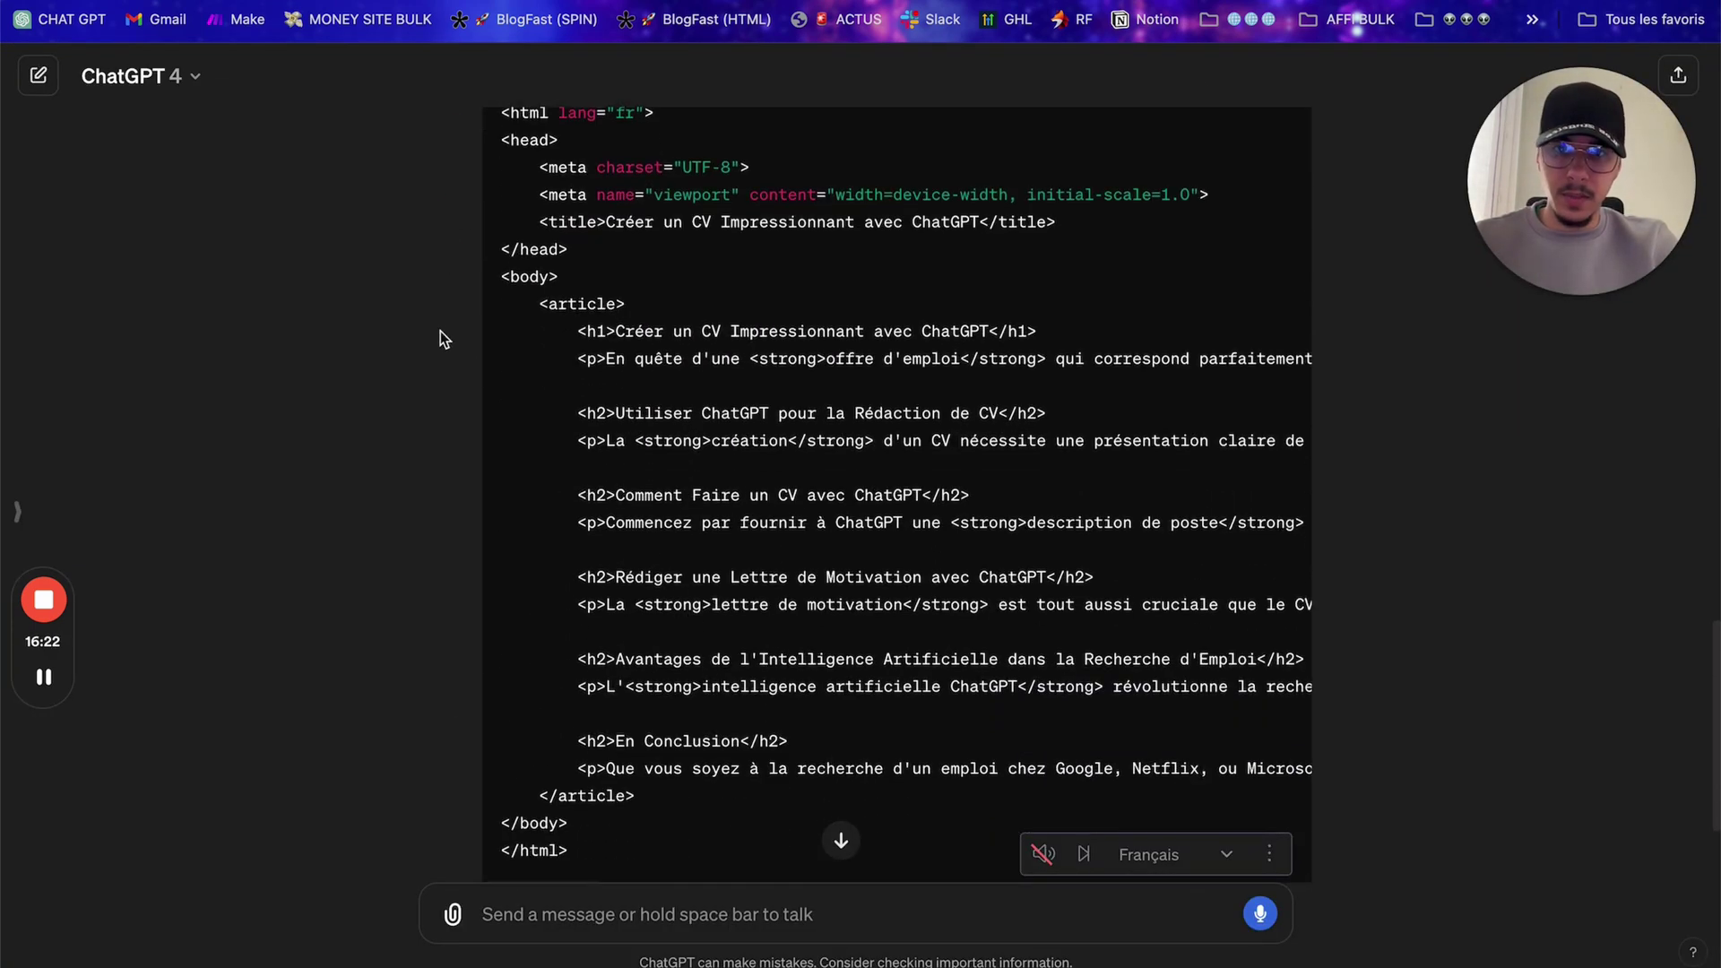
pyautogui.scroll(1, 509, 337)
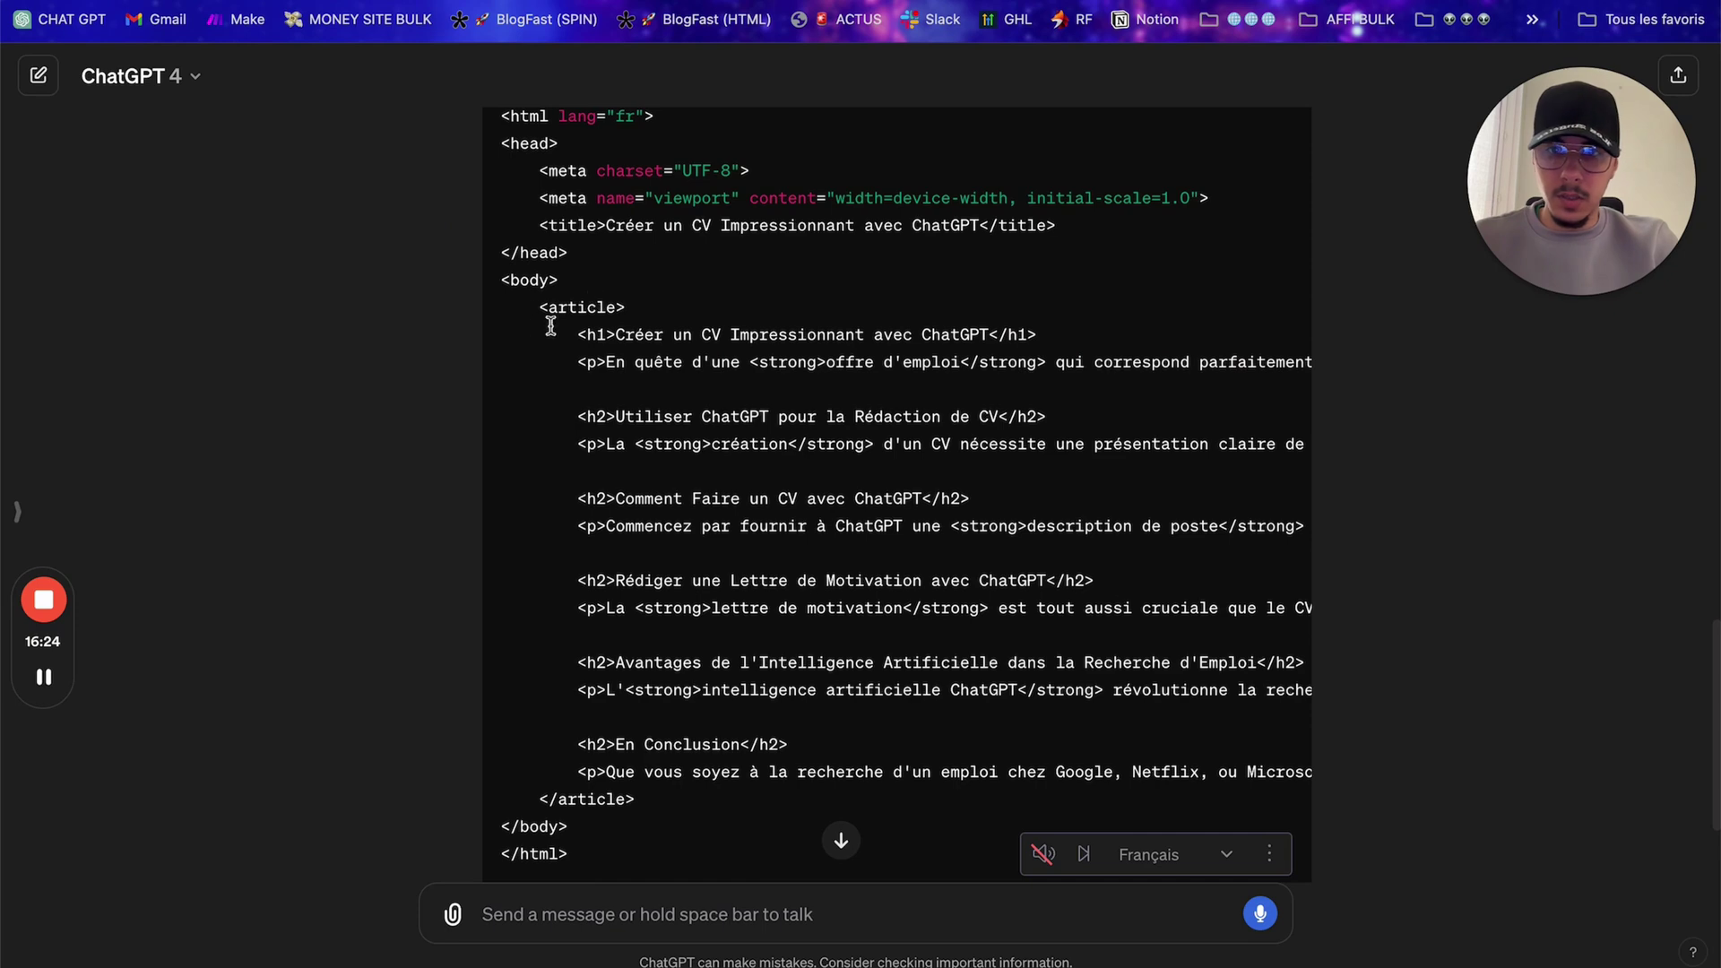
pyautogui.moveTo(577, 357); pyautogui.dragTo(767, 797)
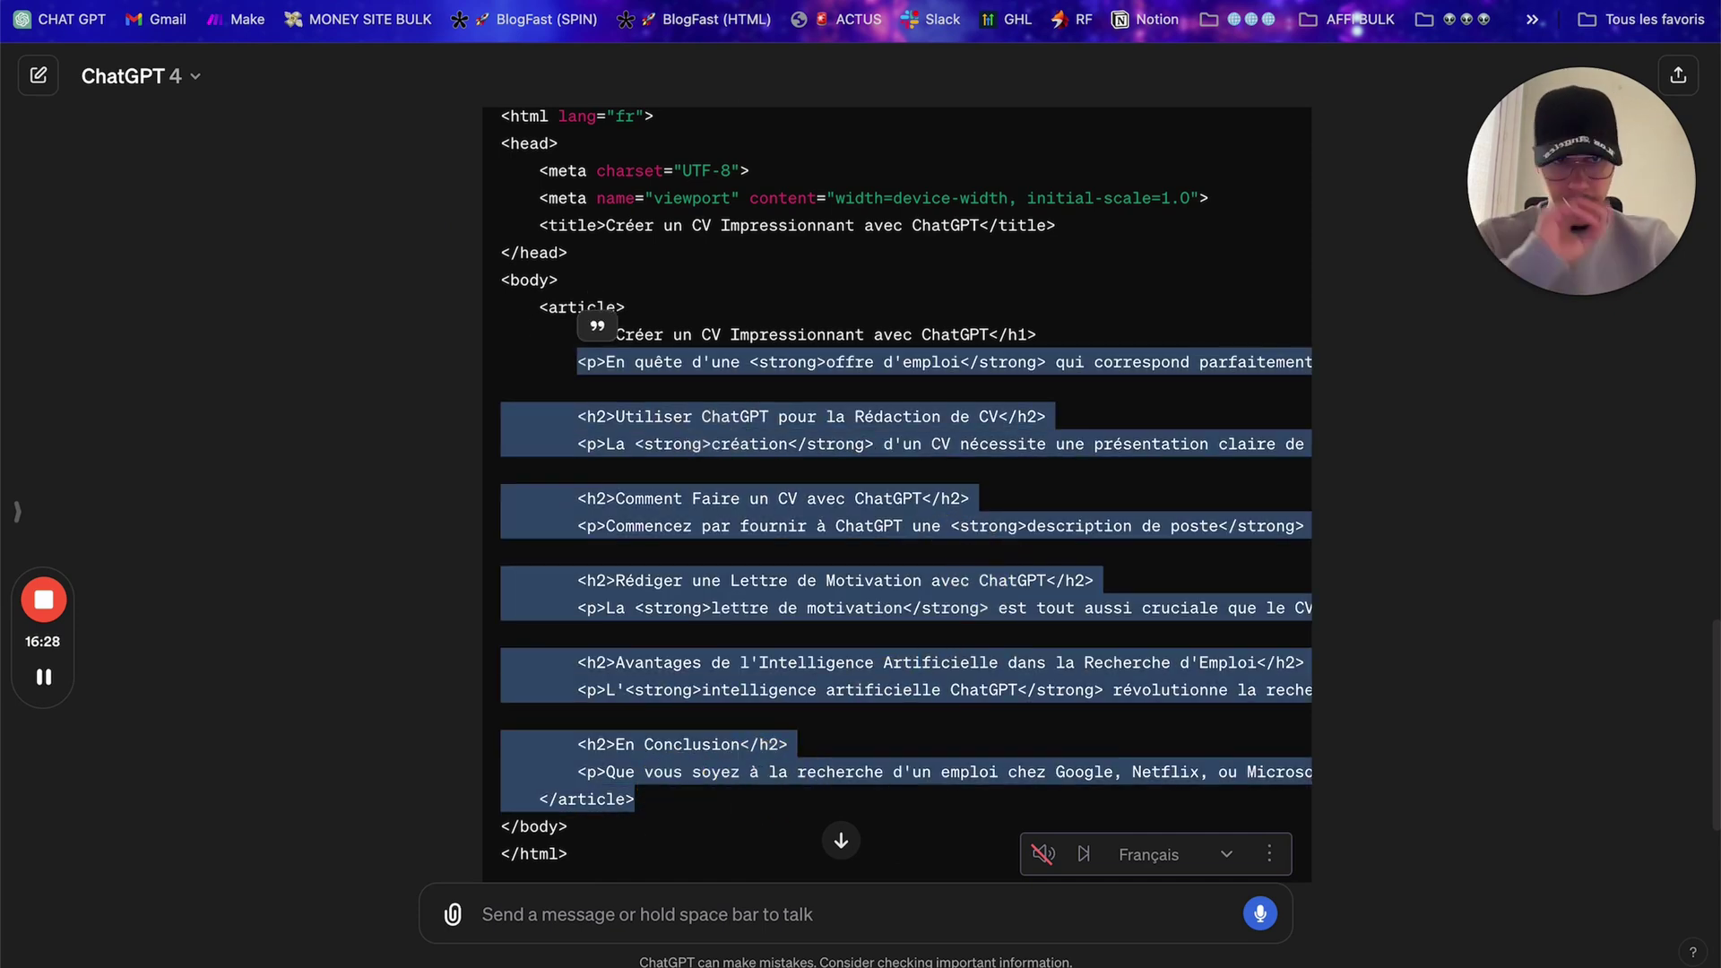
# Step: Switch to Yourtext.Guru, replace the editor's entire source code with the copied article HTML and save it
pyautogui.hotkey('ctrl', 'Tab')
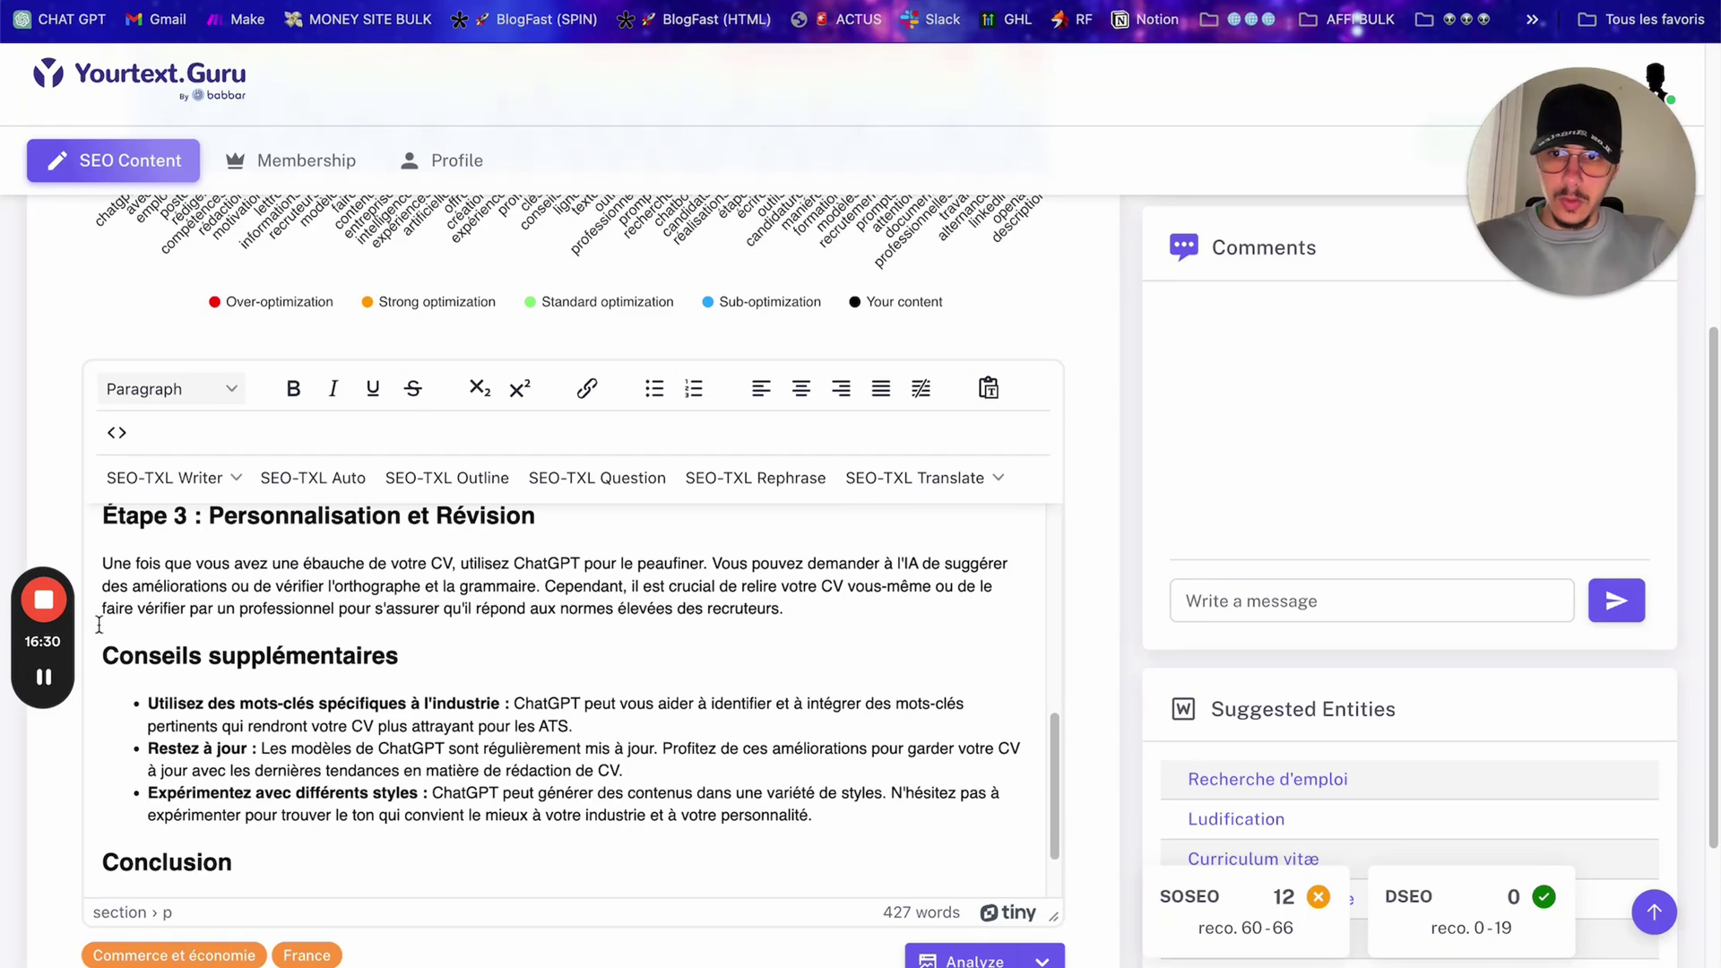
pyautogui.click(117, 432)
pyautogui.hotkey('ctrl', 'a')
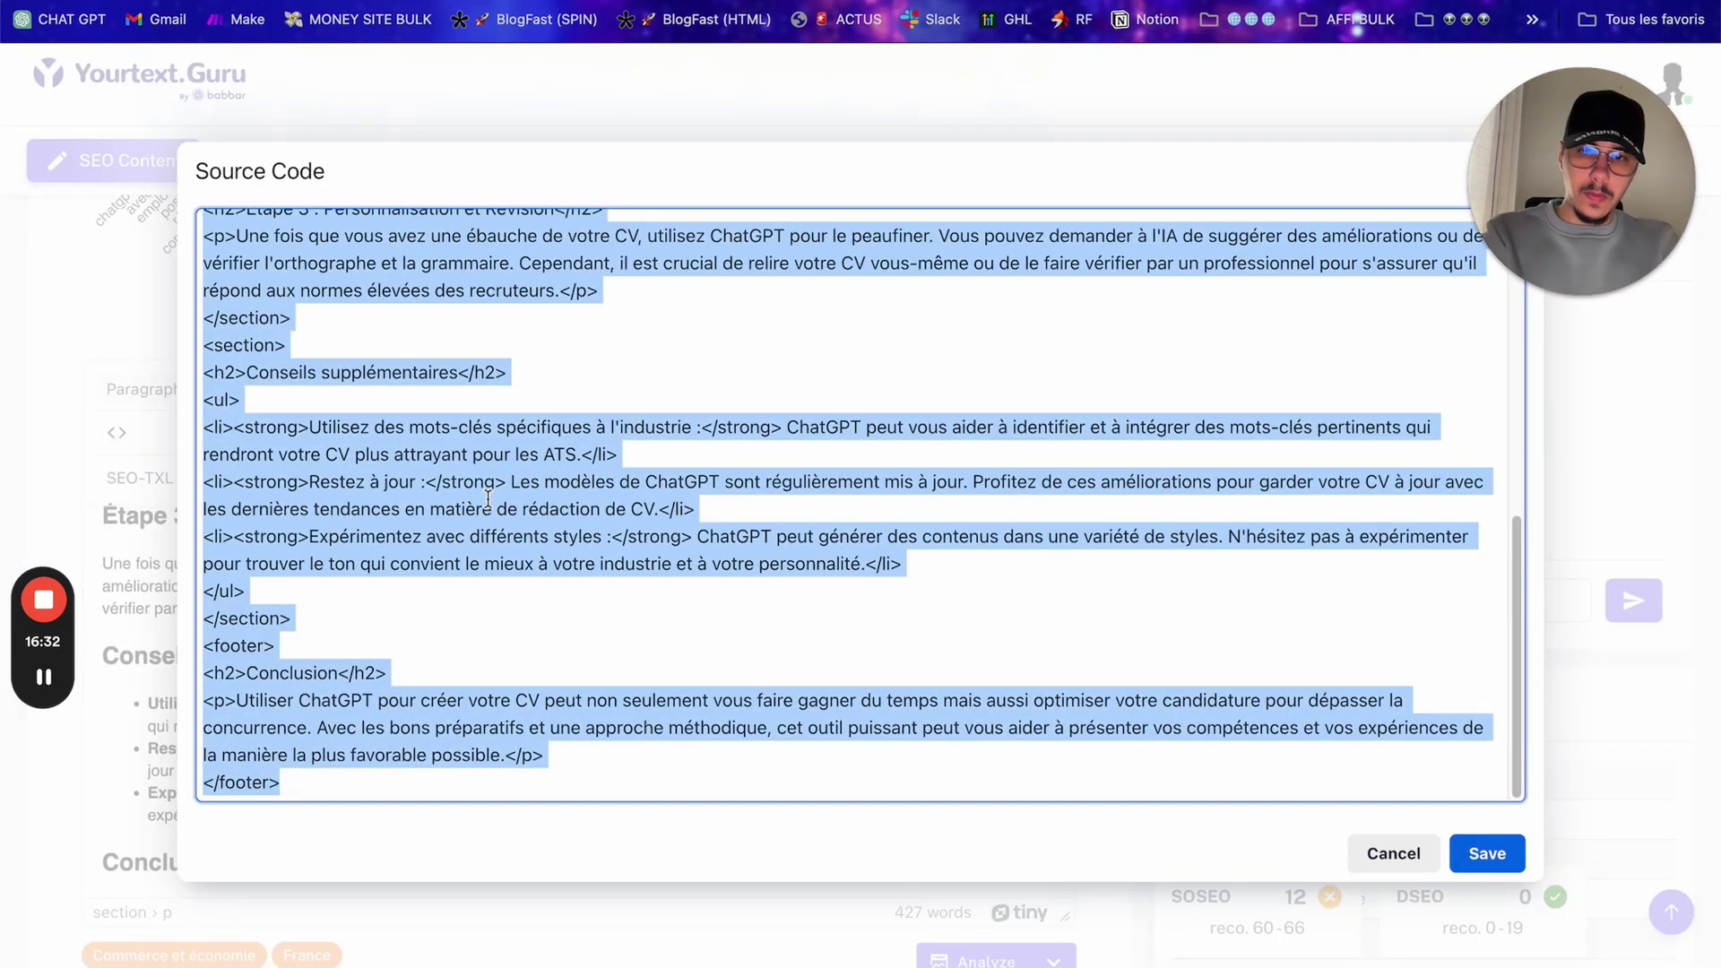
pyautogui.hotkey('ctrl', 'v')
pyautogui.click(1475, 856)
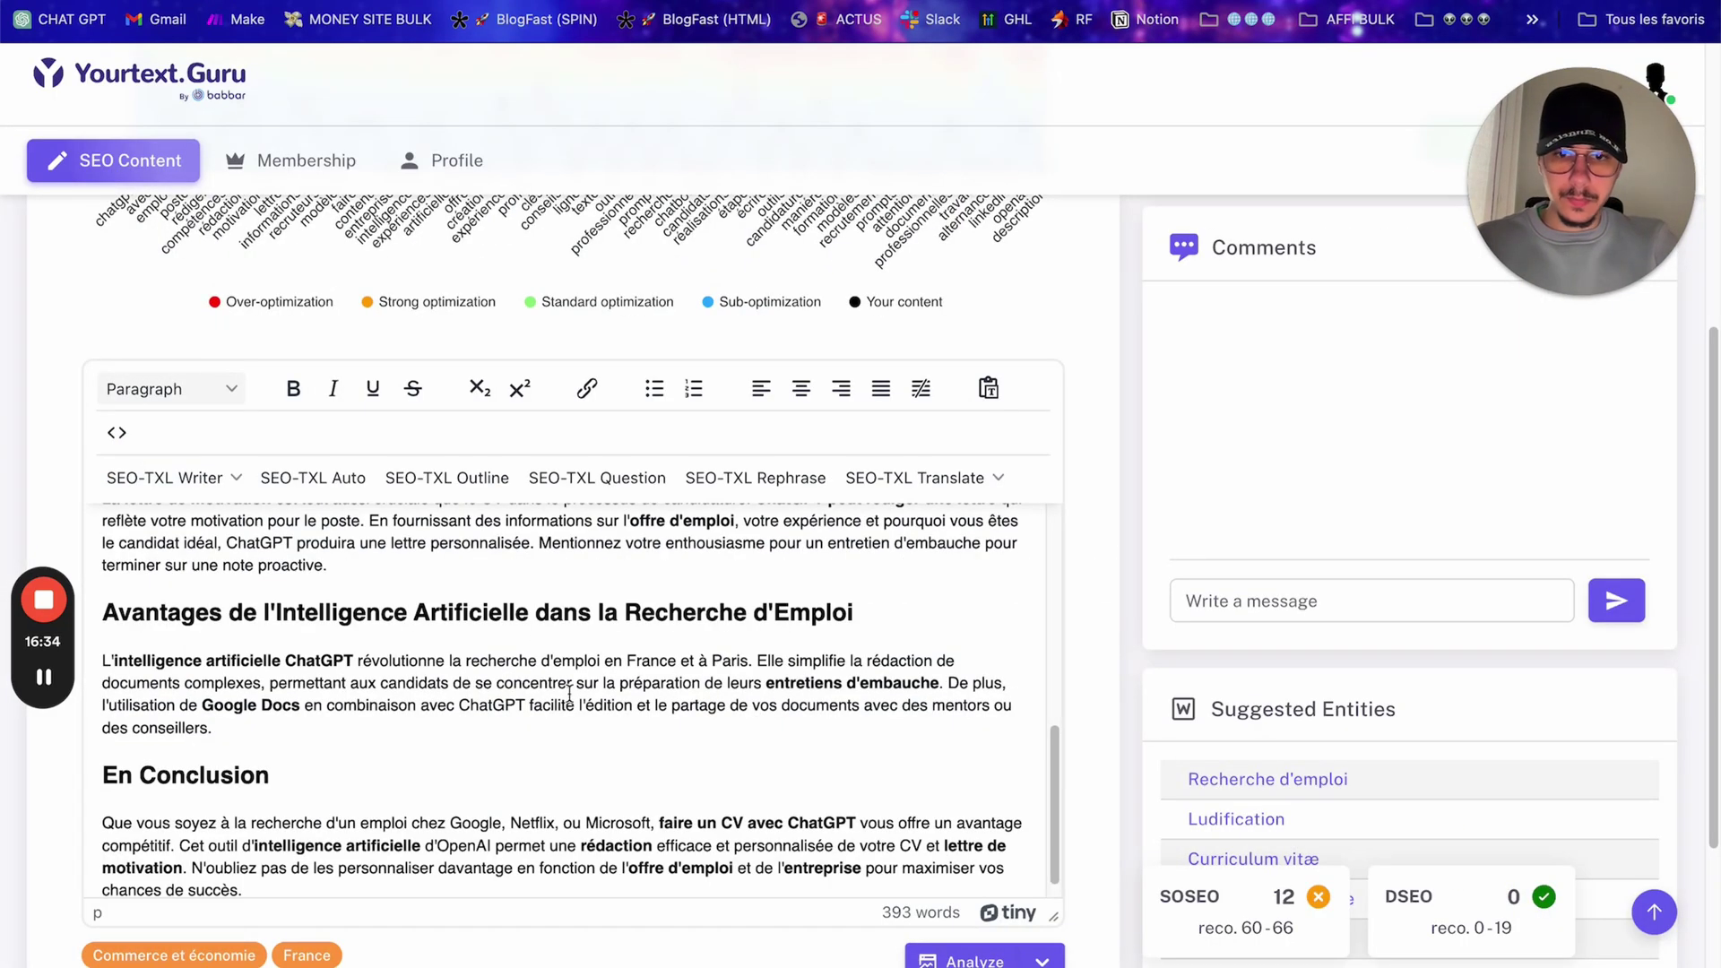
# Step: Analyze the new keyword-based article and examine its keyword levels in the optimization chart
pyautogui.scroll(10, 569, 692)
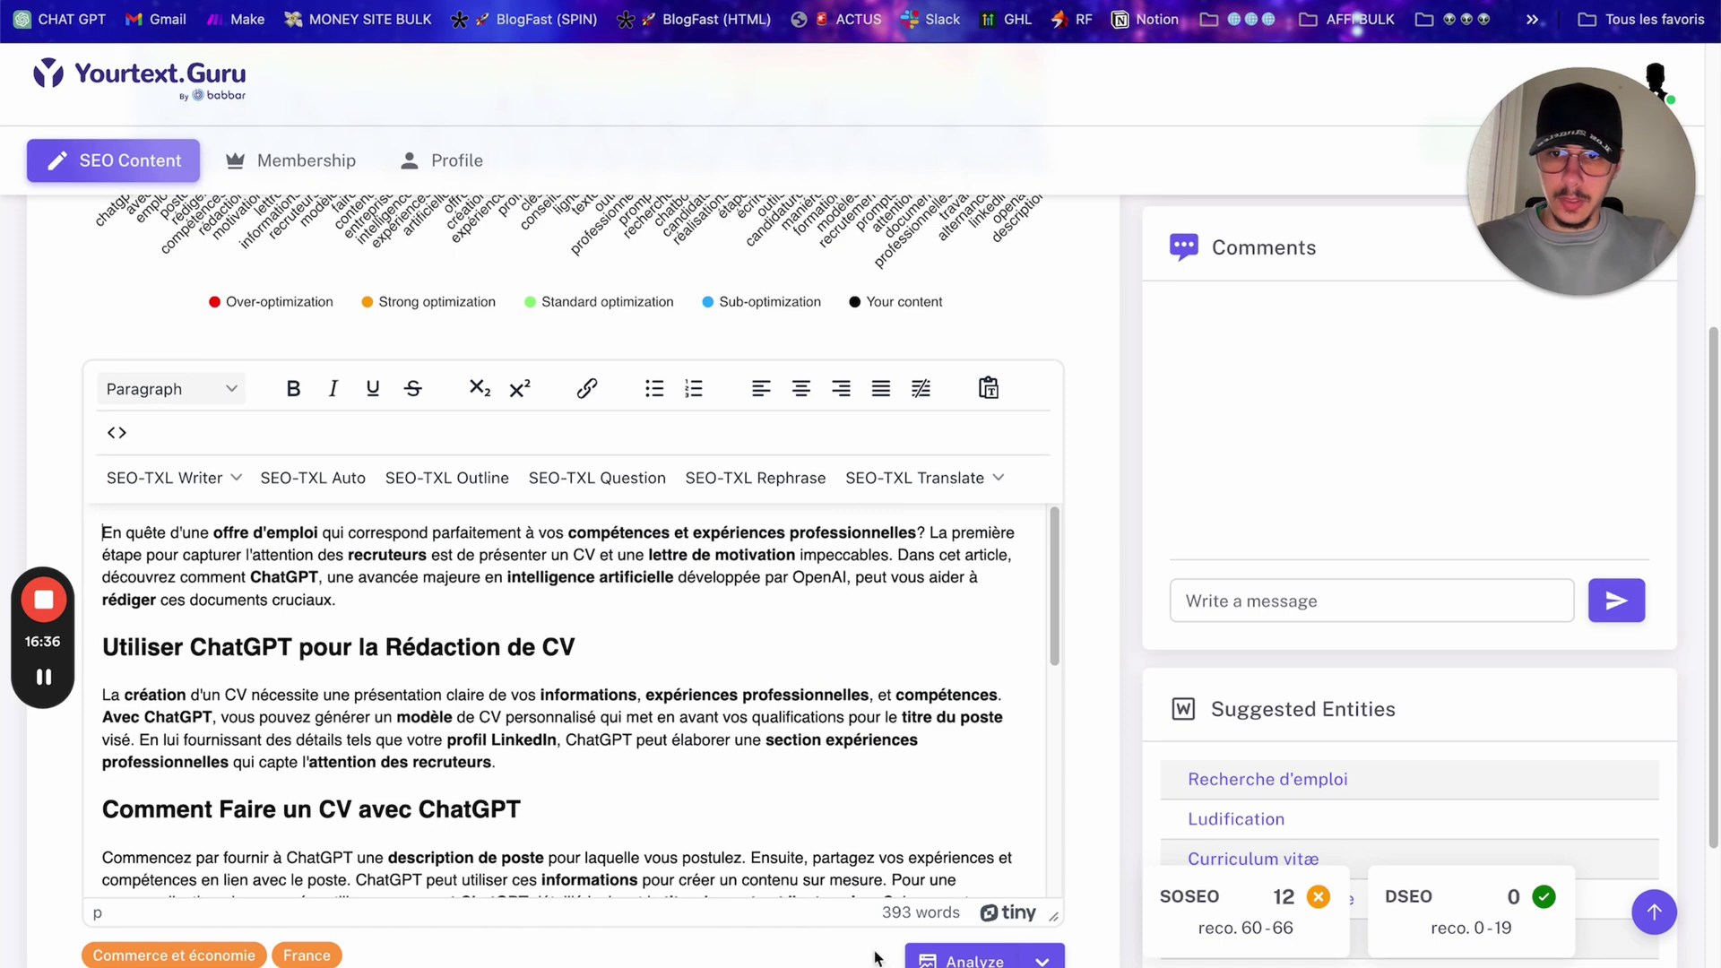
pyautogui.click(951, 959)
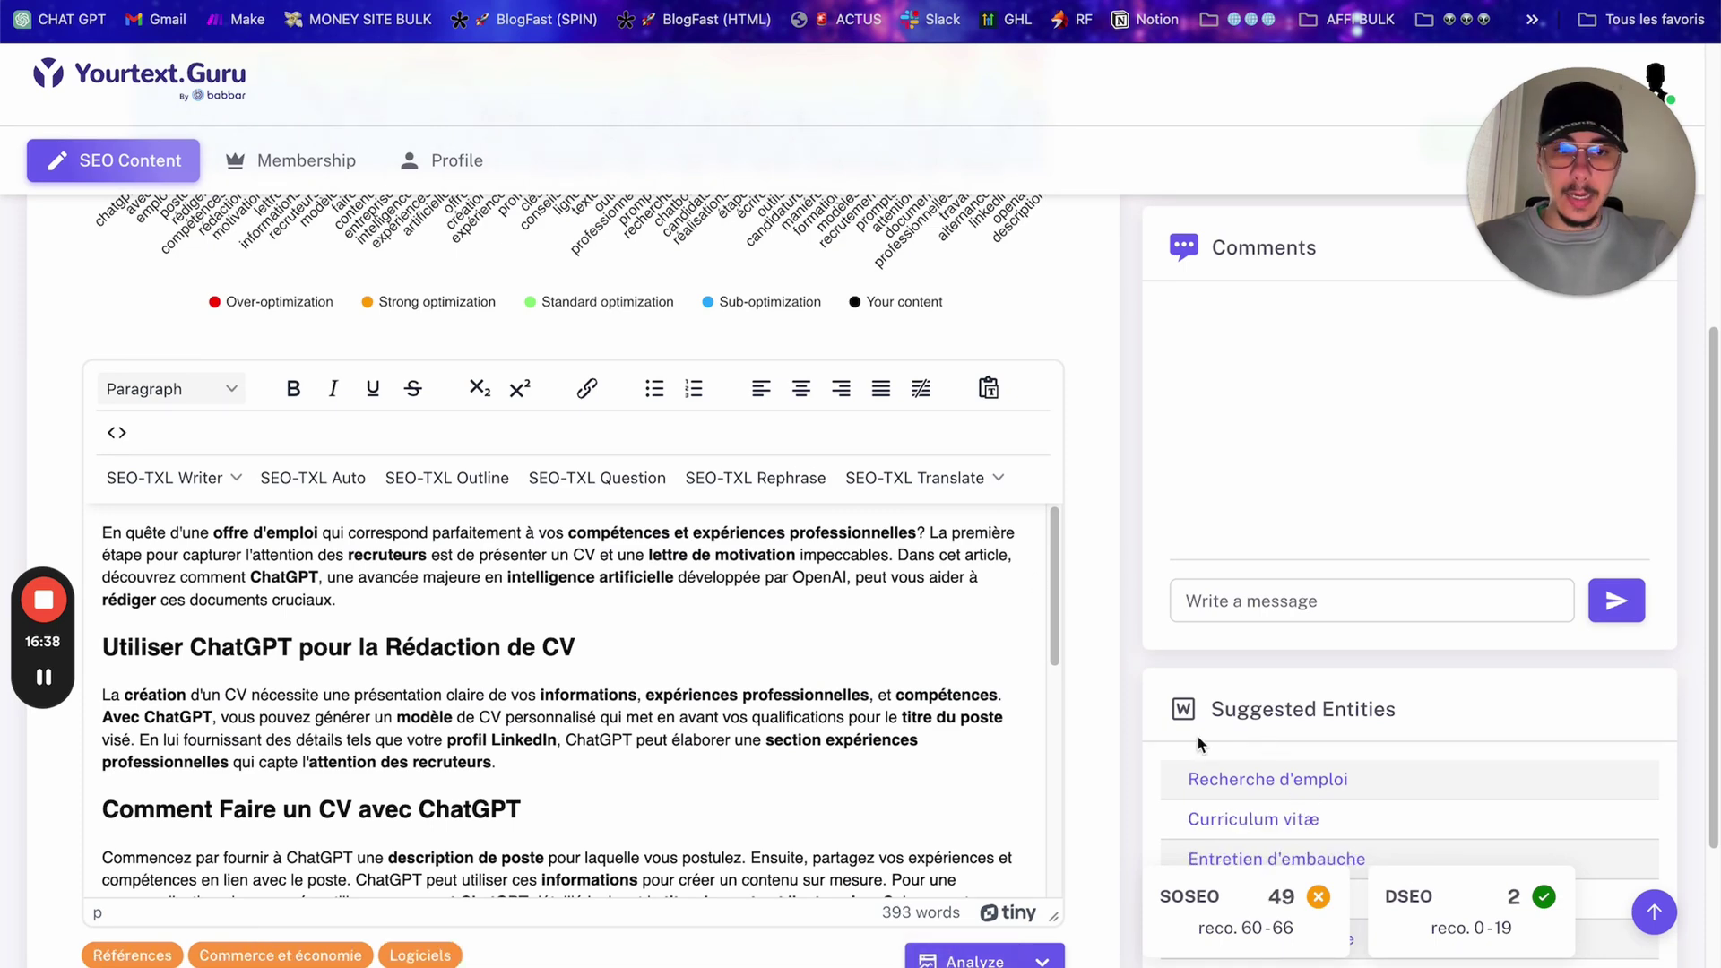
pyautogui.scroll(3, 589, 485)
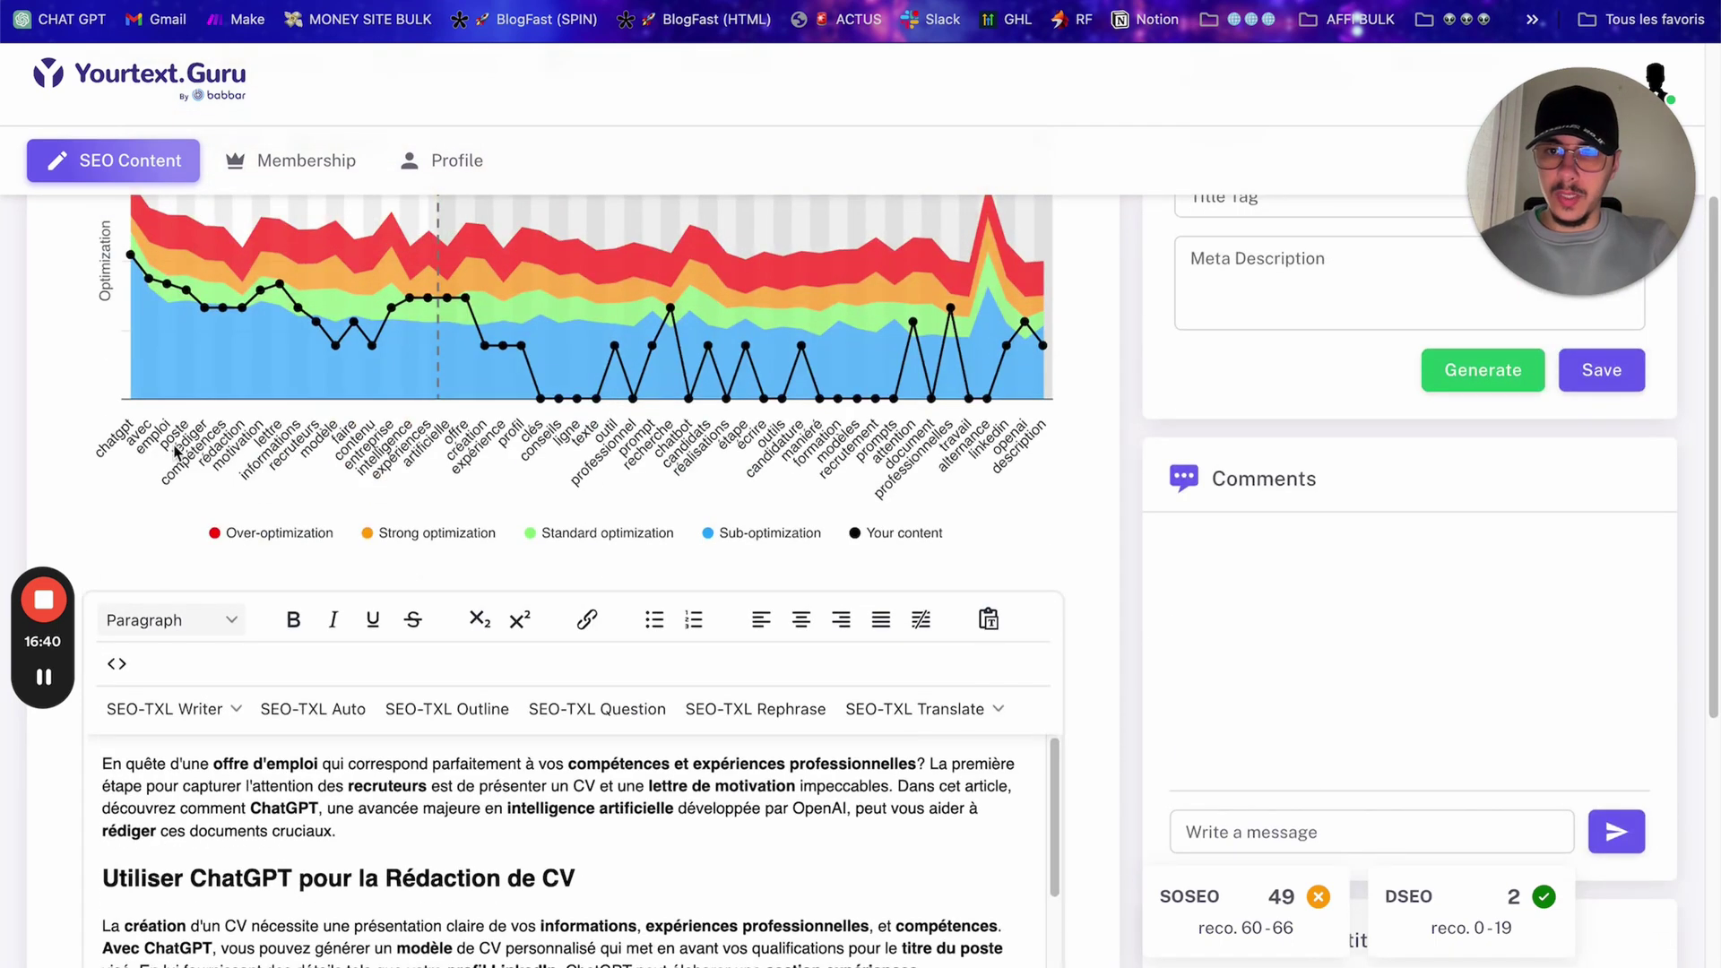
pyautogui.scroll(2, 260, 426)
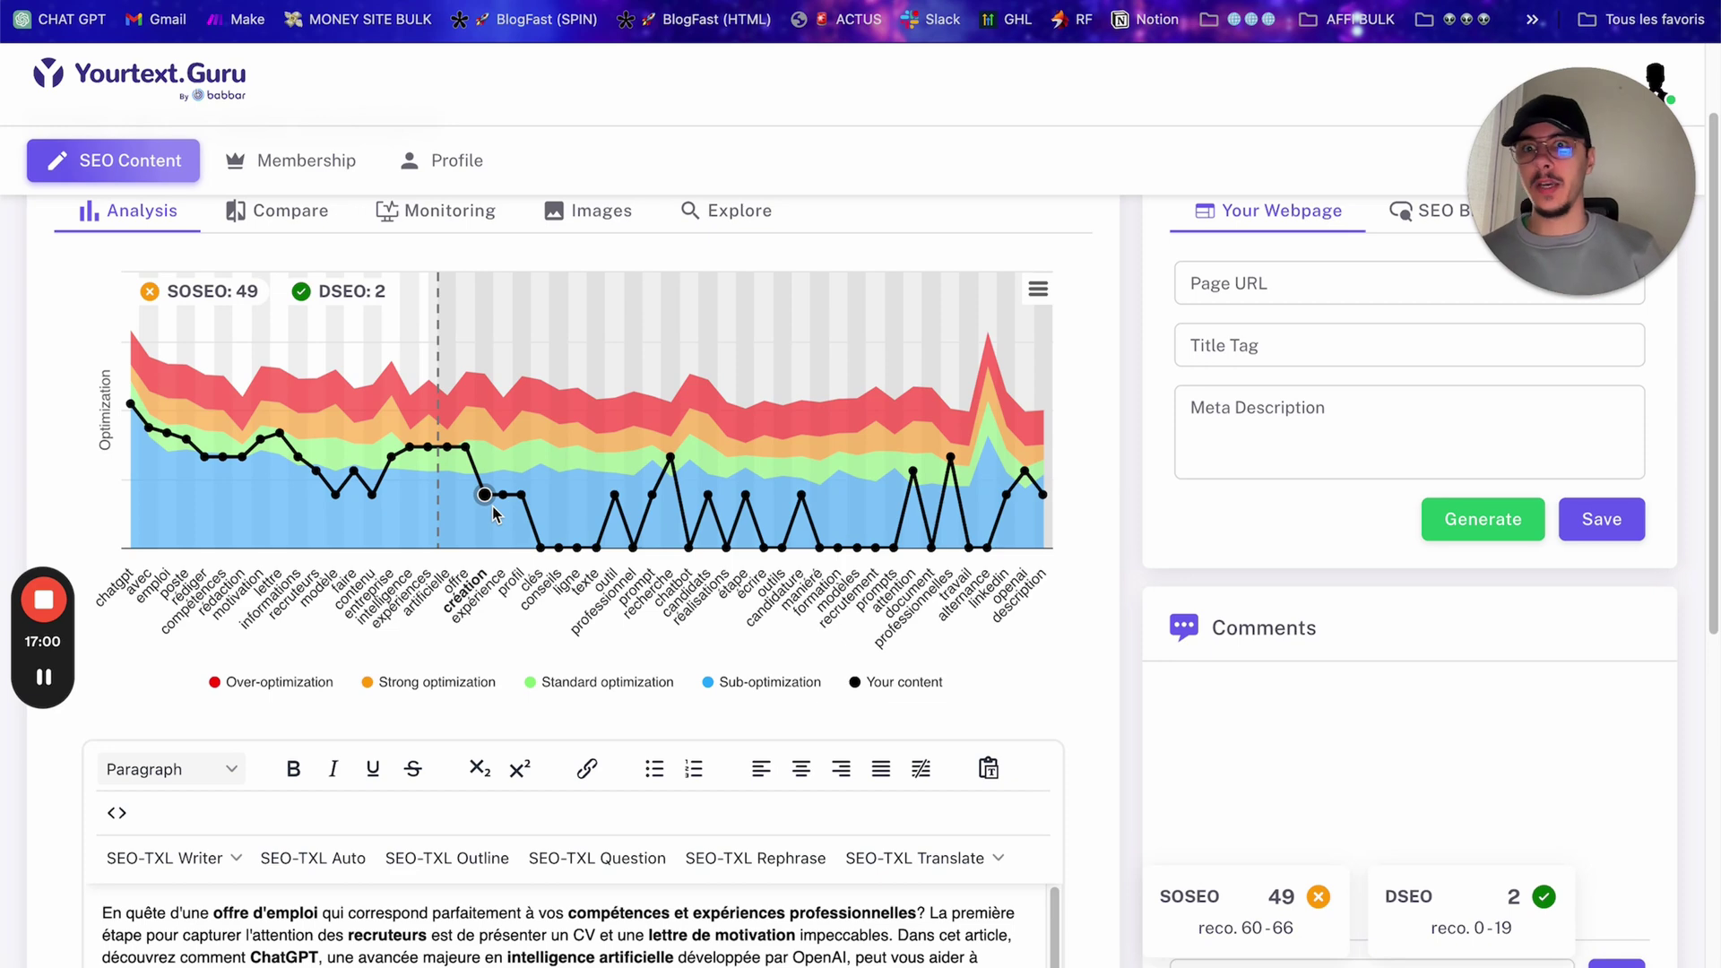
pyautogui.scroll(-15, 502, 537)
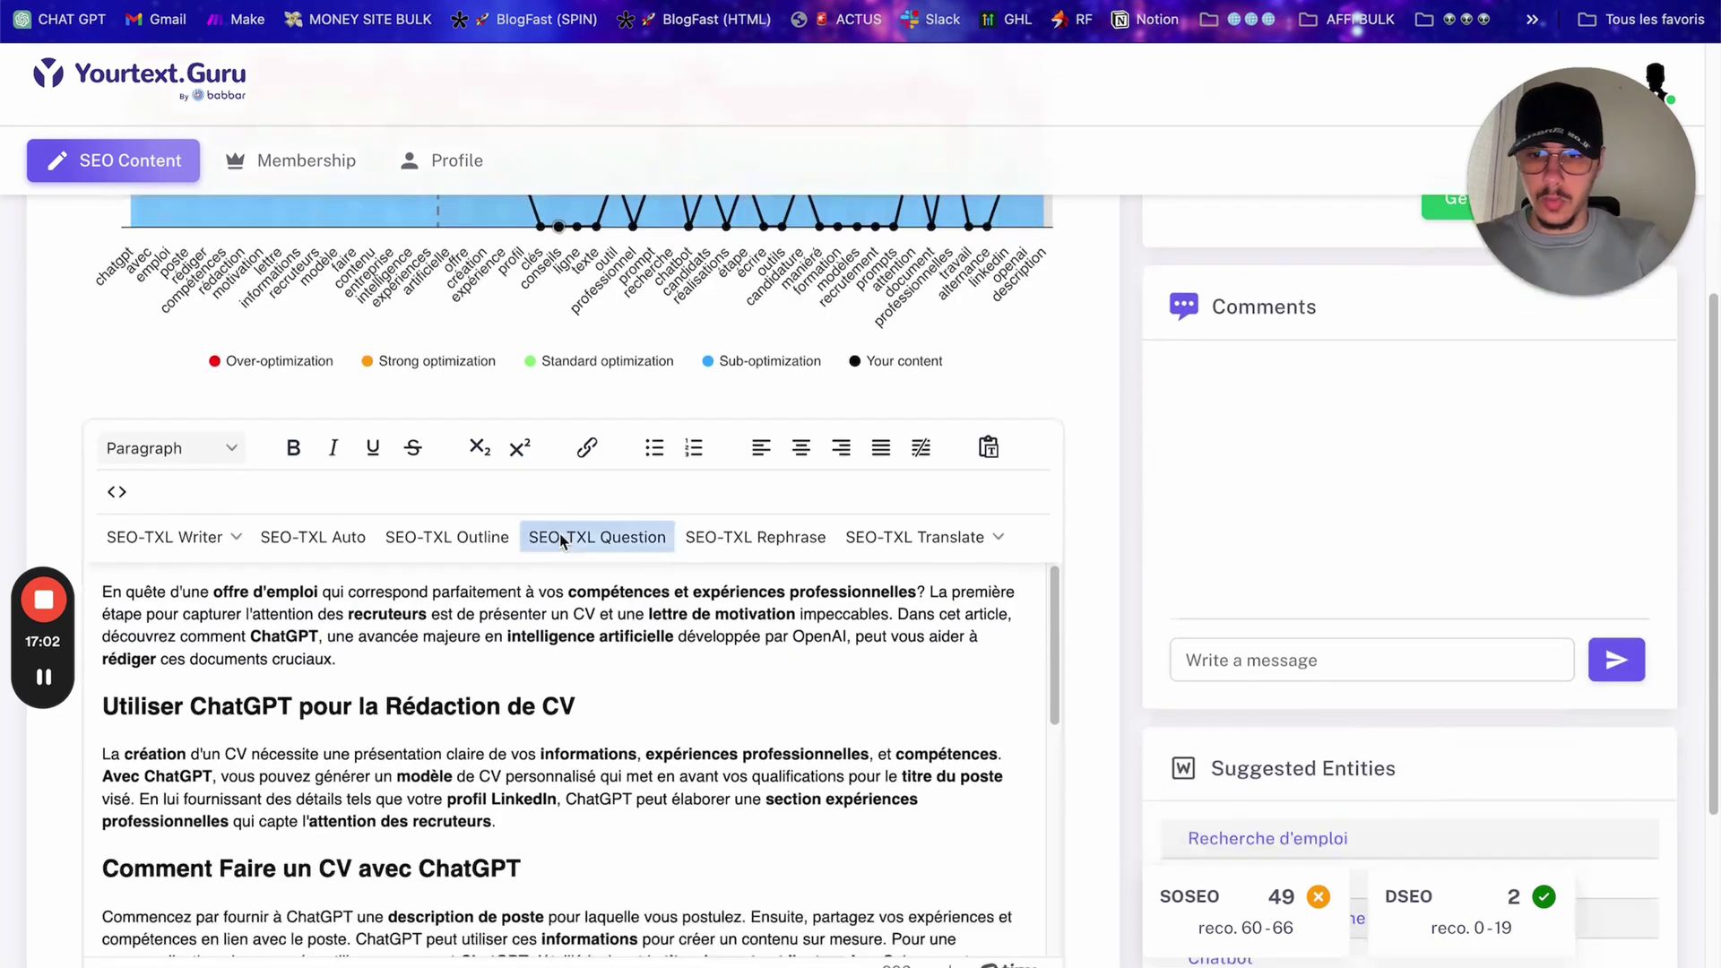
# Step: Switch from the Yourtext.Guru scores to the Google Docs document and record "49 - 2" two lines below the first score line
pyautogui.scroll(-1, 730, 888)
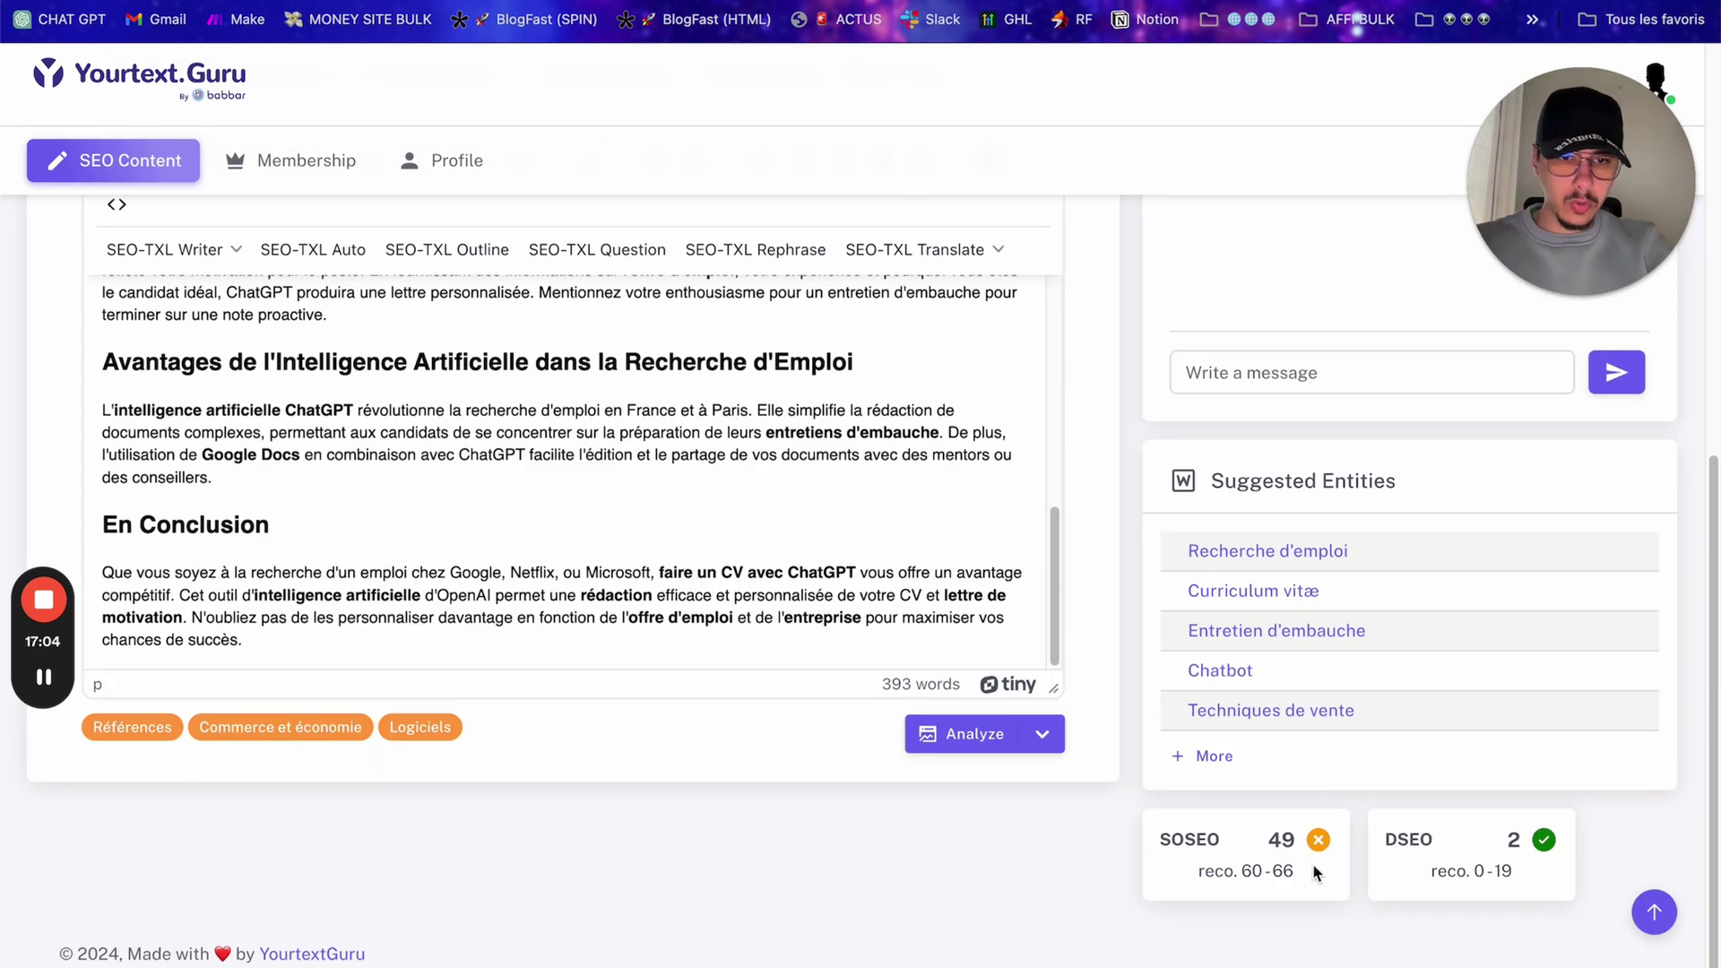
pyautogui.moveTo(1271, 845); pyautogui.dragTo(1544, 837)
pyautogui.click(1358, 852)
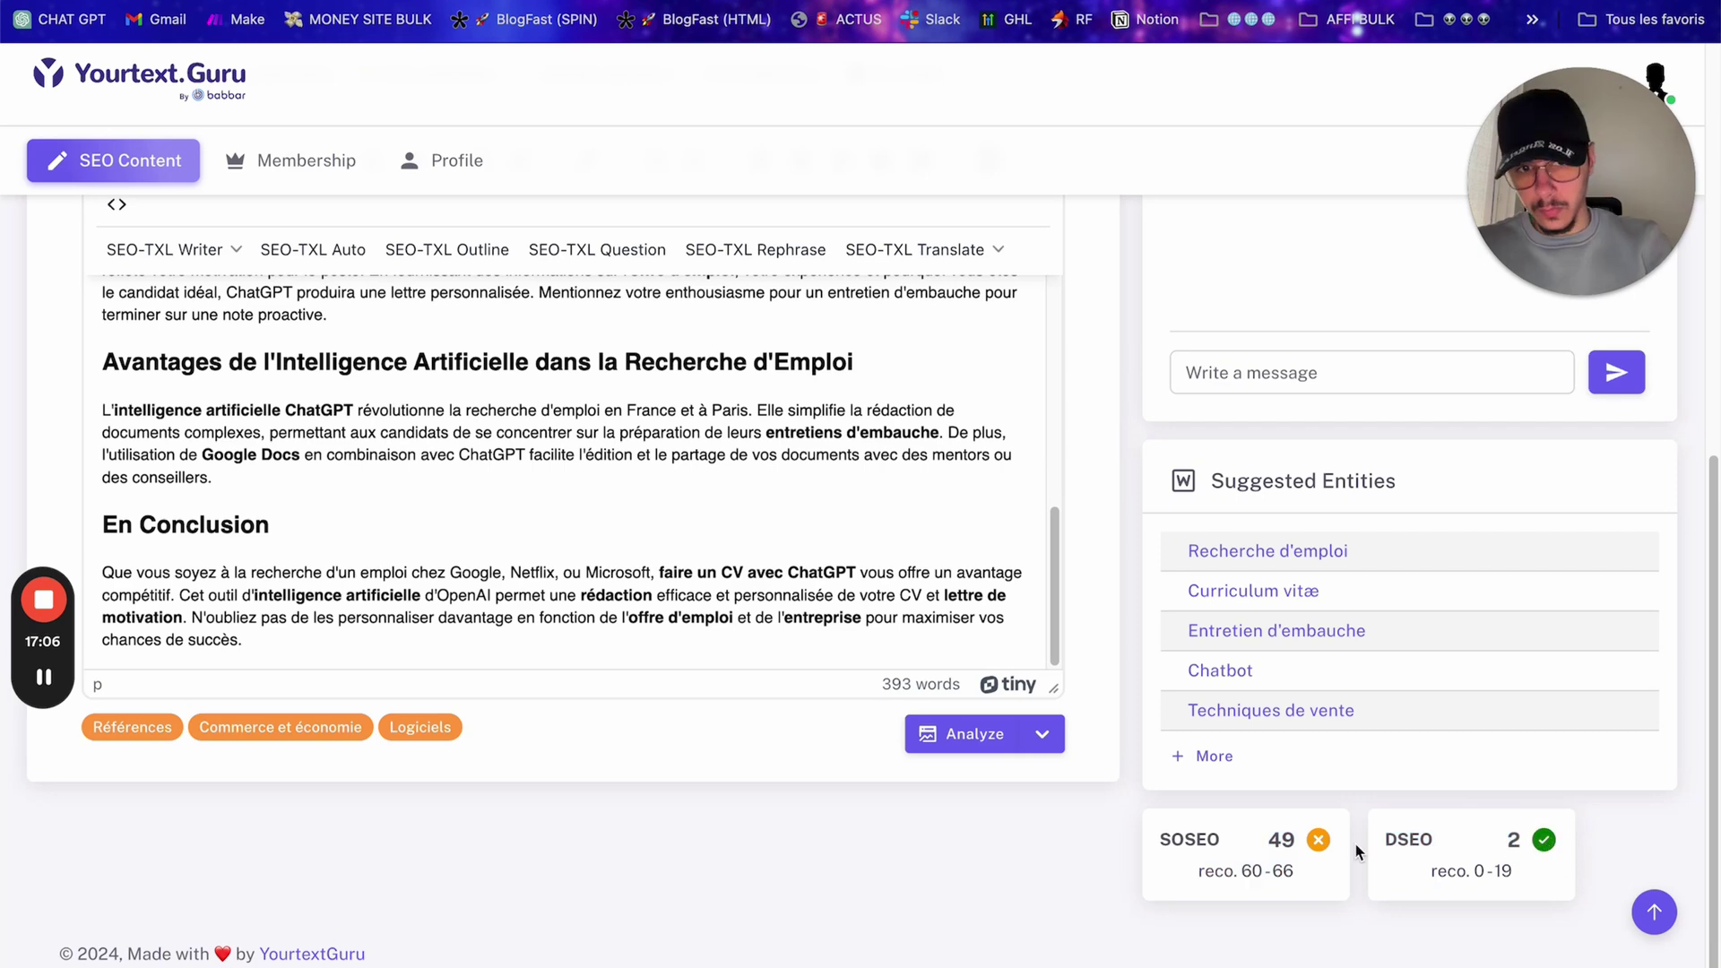
pyautogui.doubleClick(1273, 843)
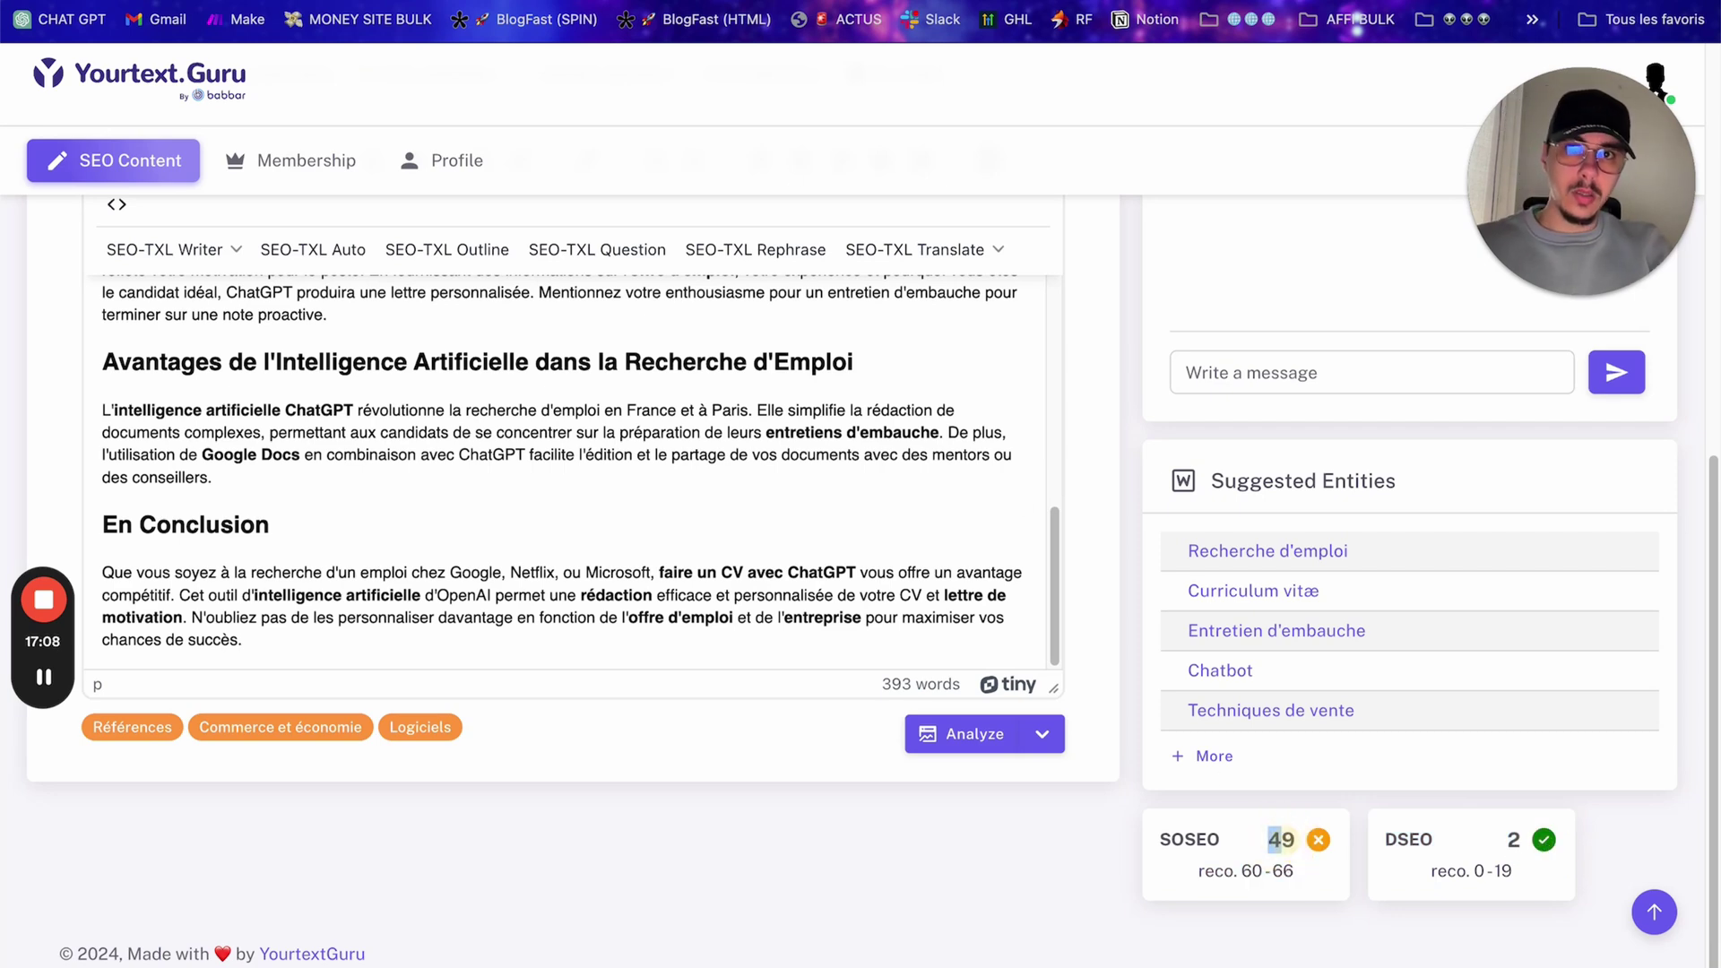
pyautogui.hotkey('ctrl', 'Tab')
pyautogui.hotkey('ctrl', 'Tab')
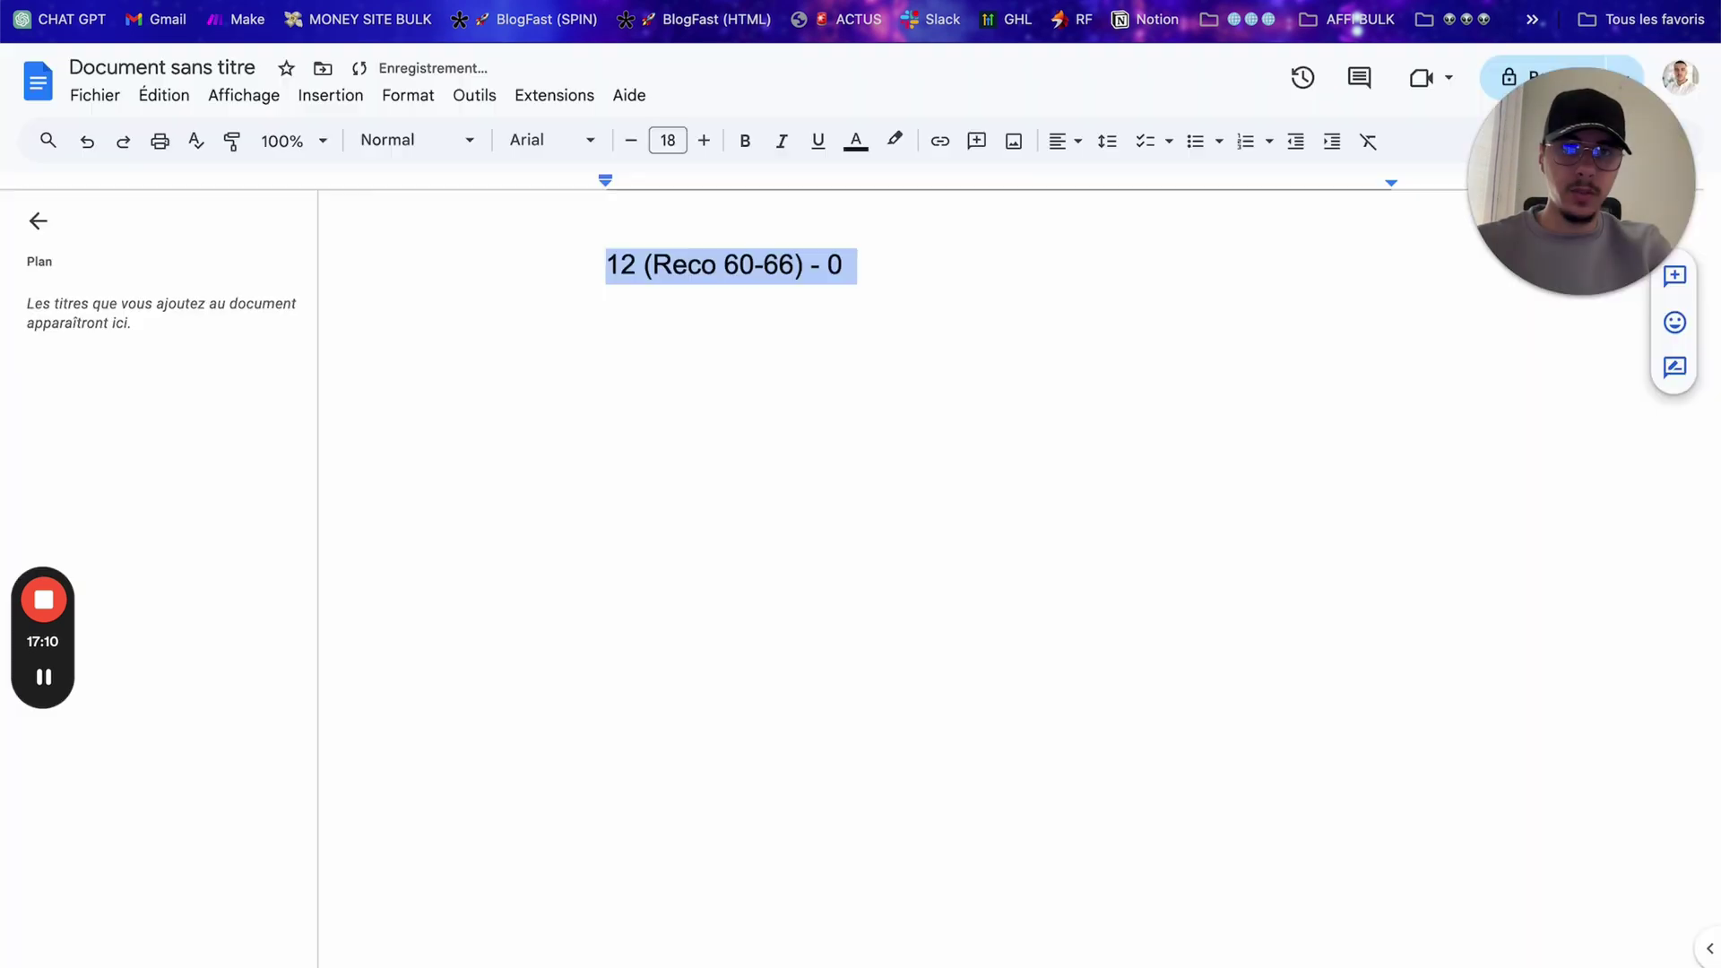
pyautogui.click(949, 291)
pyautogui.press('Return')
pyautogui.press('Return')
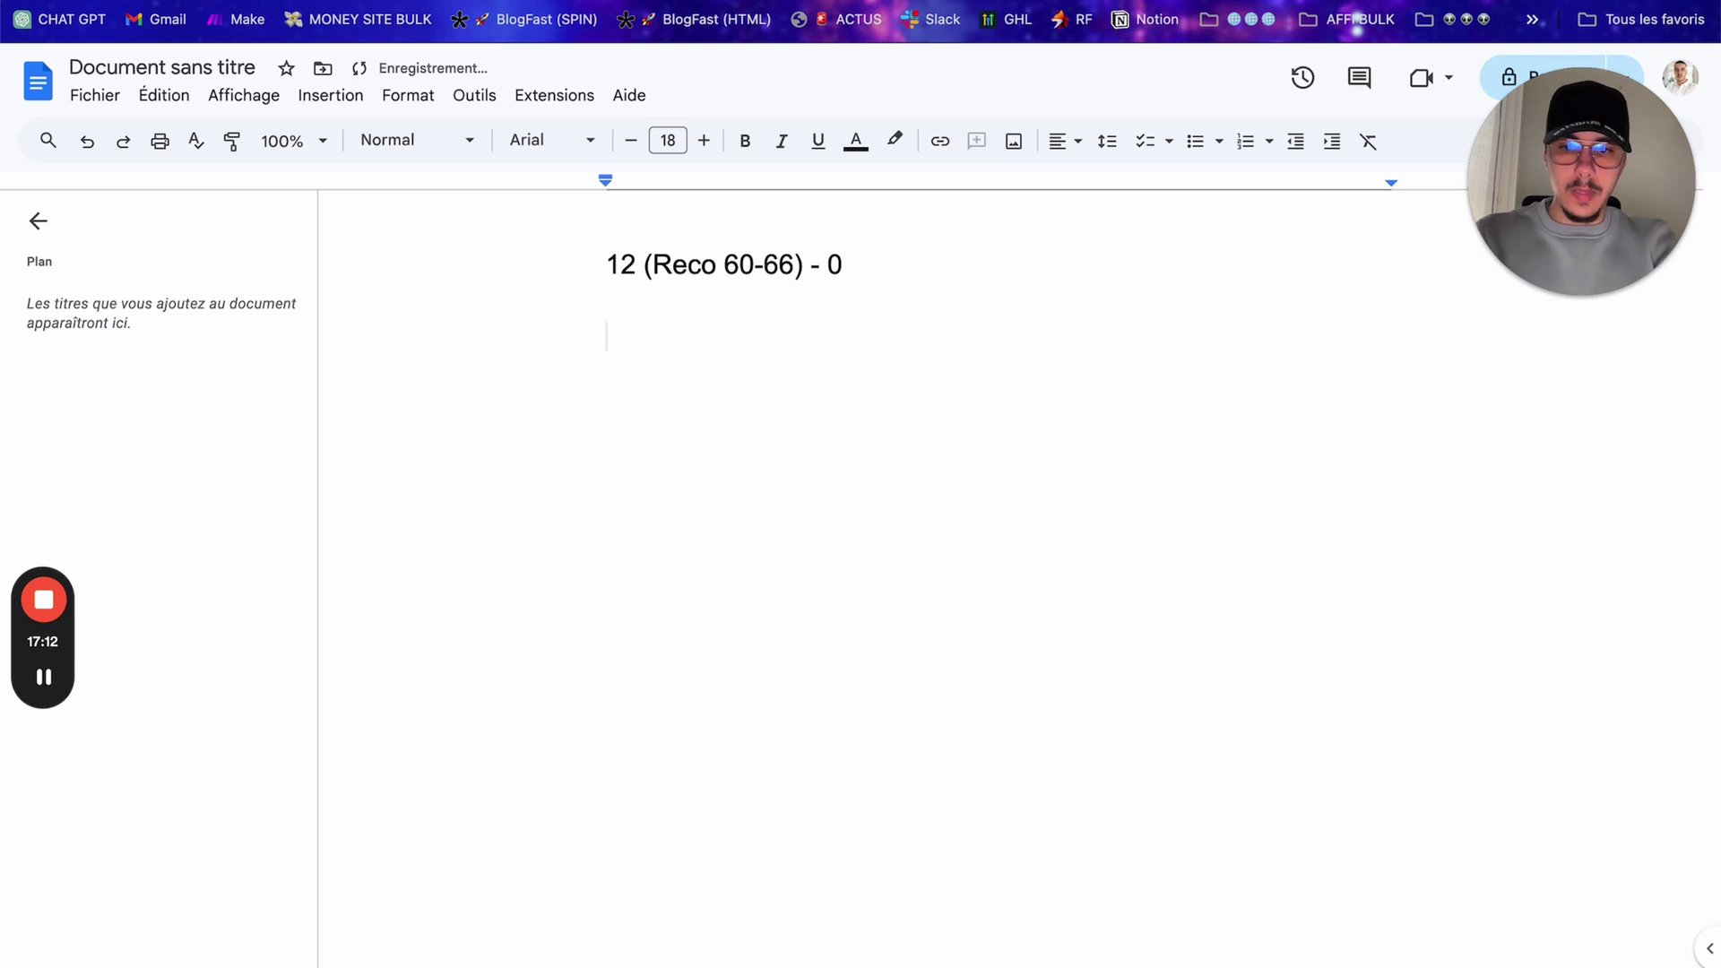
pyautogui.write('49')
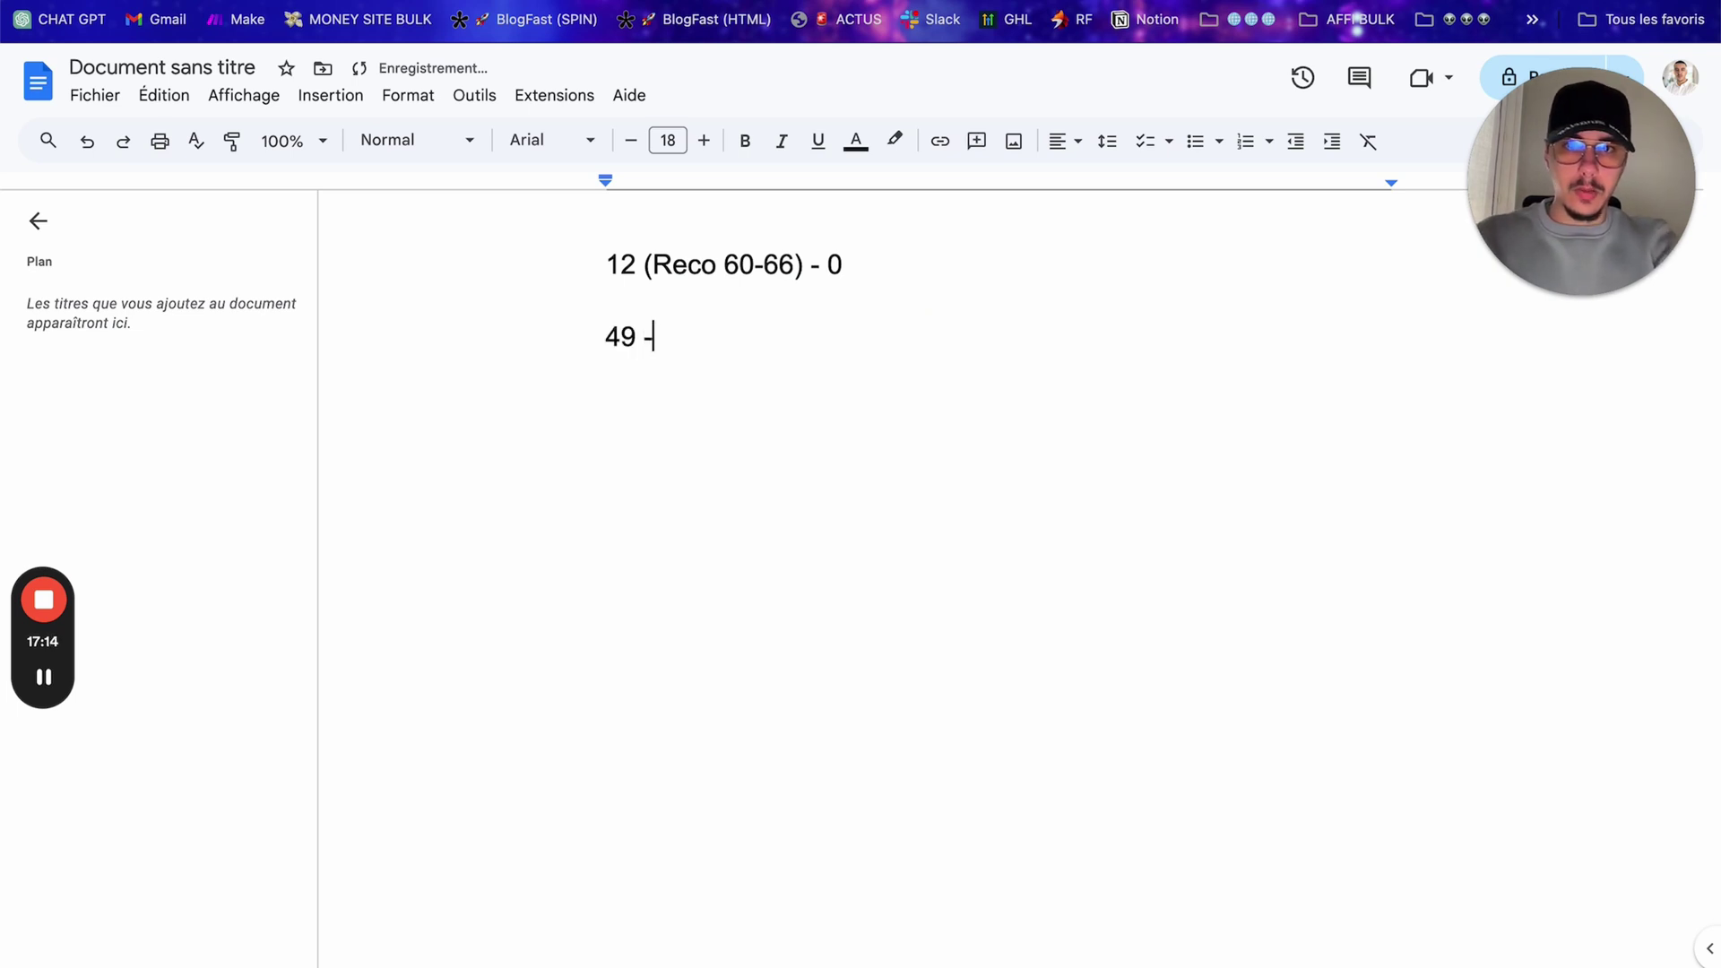
pyautogui.write(' - 2')
# Step: Copy "(Reco 60-66)" from the first score line and insert it after 49 in the second score line
pyautogui.click(607, 300)
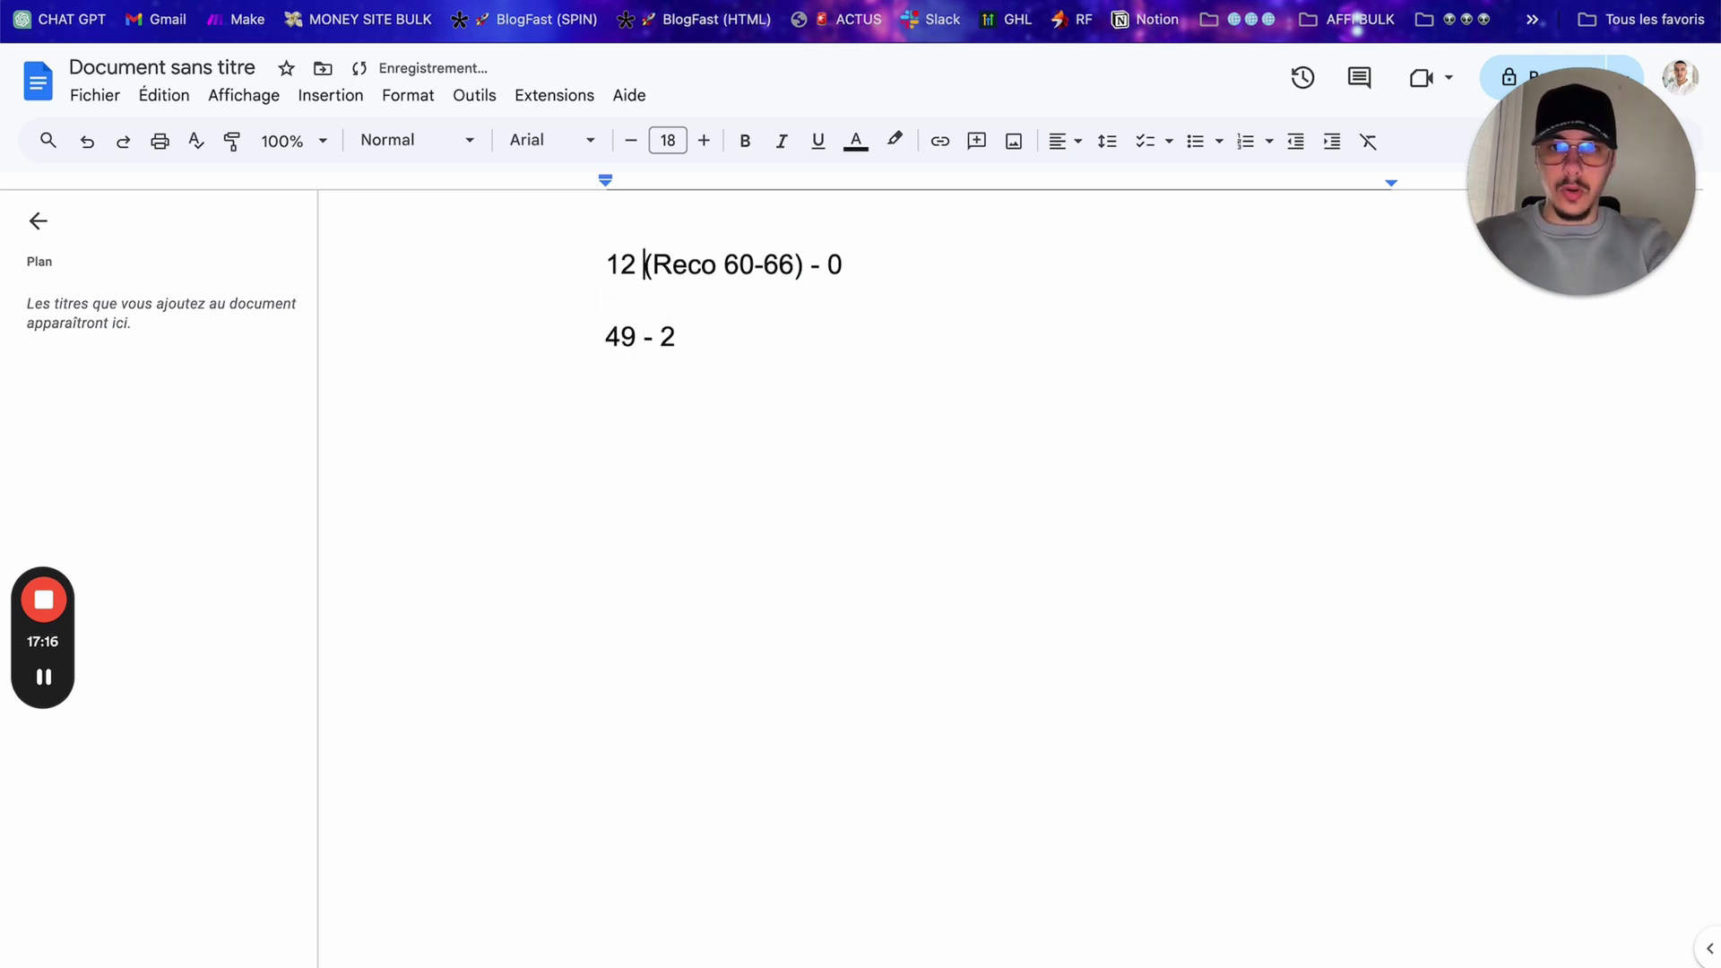
pyautogui.moveTo(645, 265); pyautogui.dragTo(804, 266)
pyautogui.hotkey('ctrl', 'c')
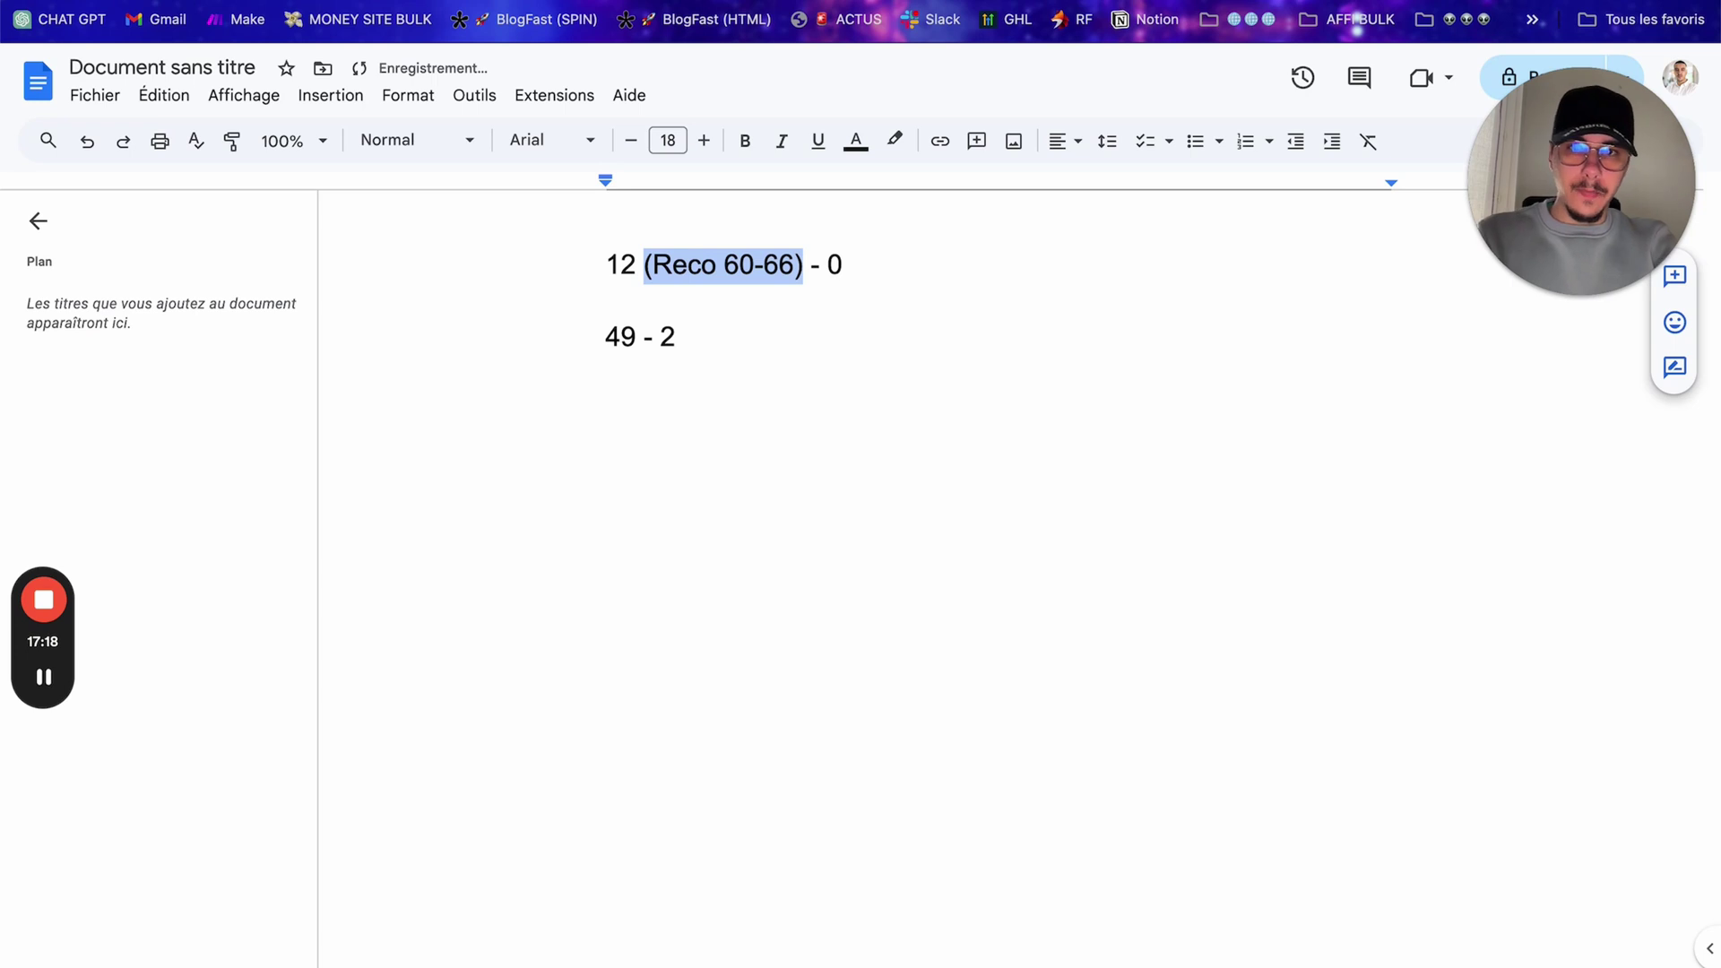
pyautogui.click(843, 265)
pyautogui.click(642, 337)
pyautogui.hotkey('ctrl', 'v')
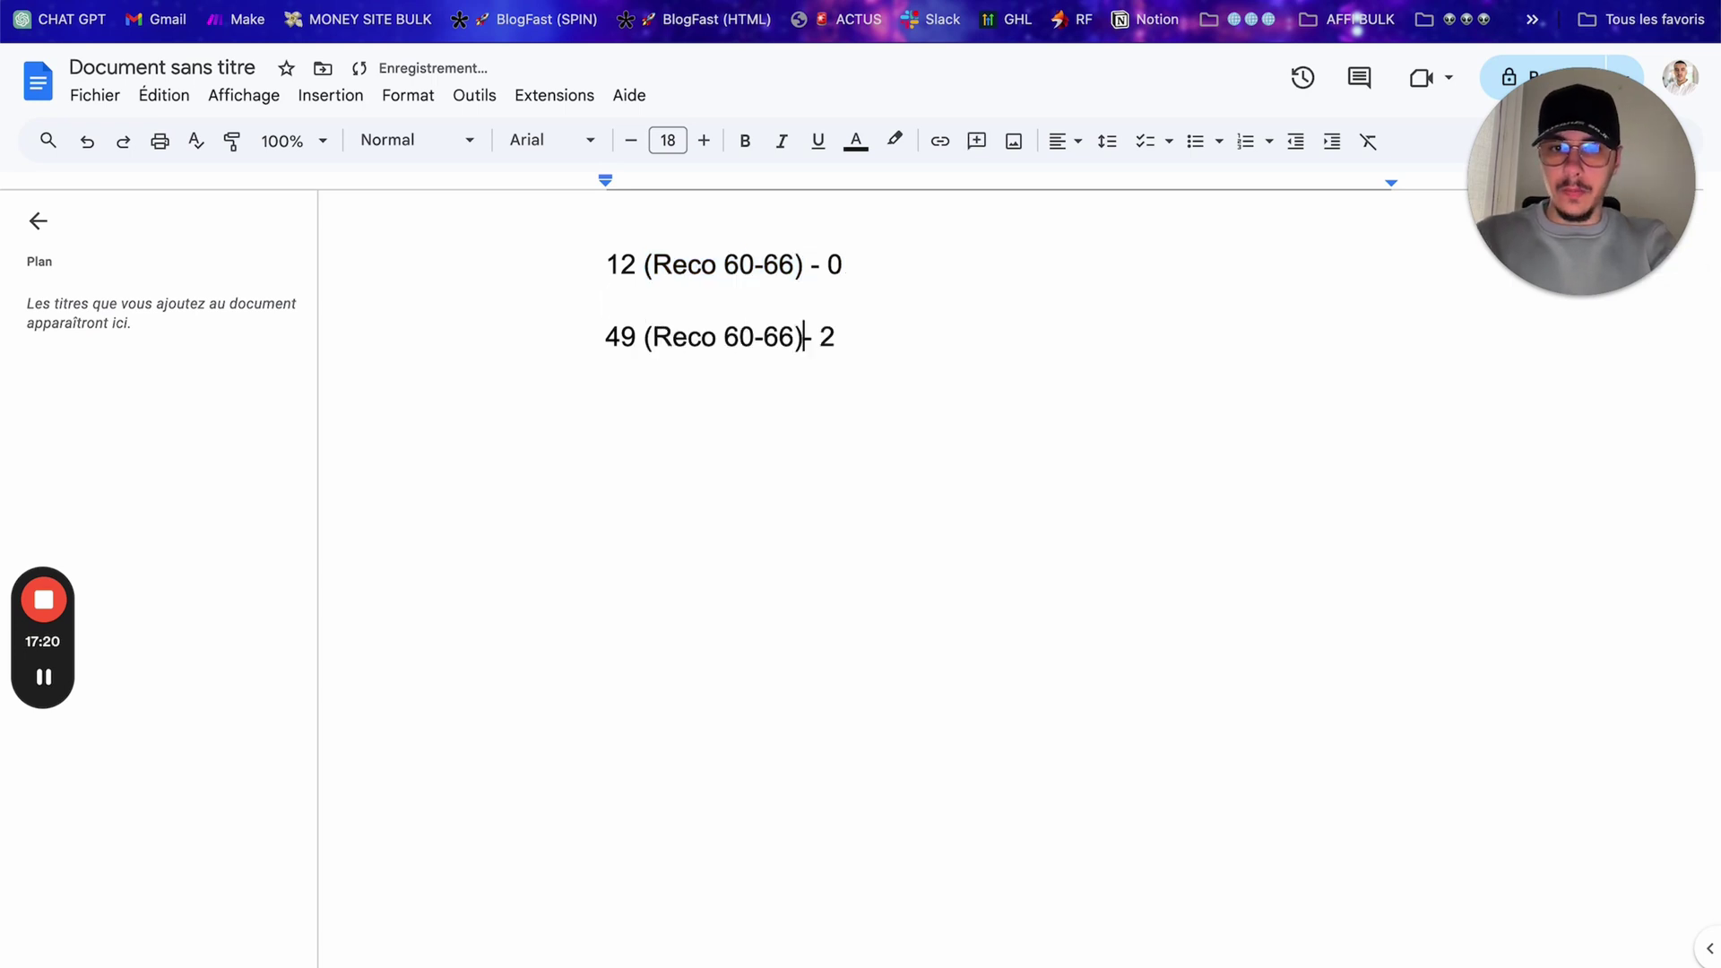
# Step: Switch to the keyword-based ChatGPT conversation and review its prompt instructions, keyword list and generated HTML article
pyautogui.hotkey('ctrl', 'Tab')
pyautogui.scroll(15, 1137, 437)
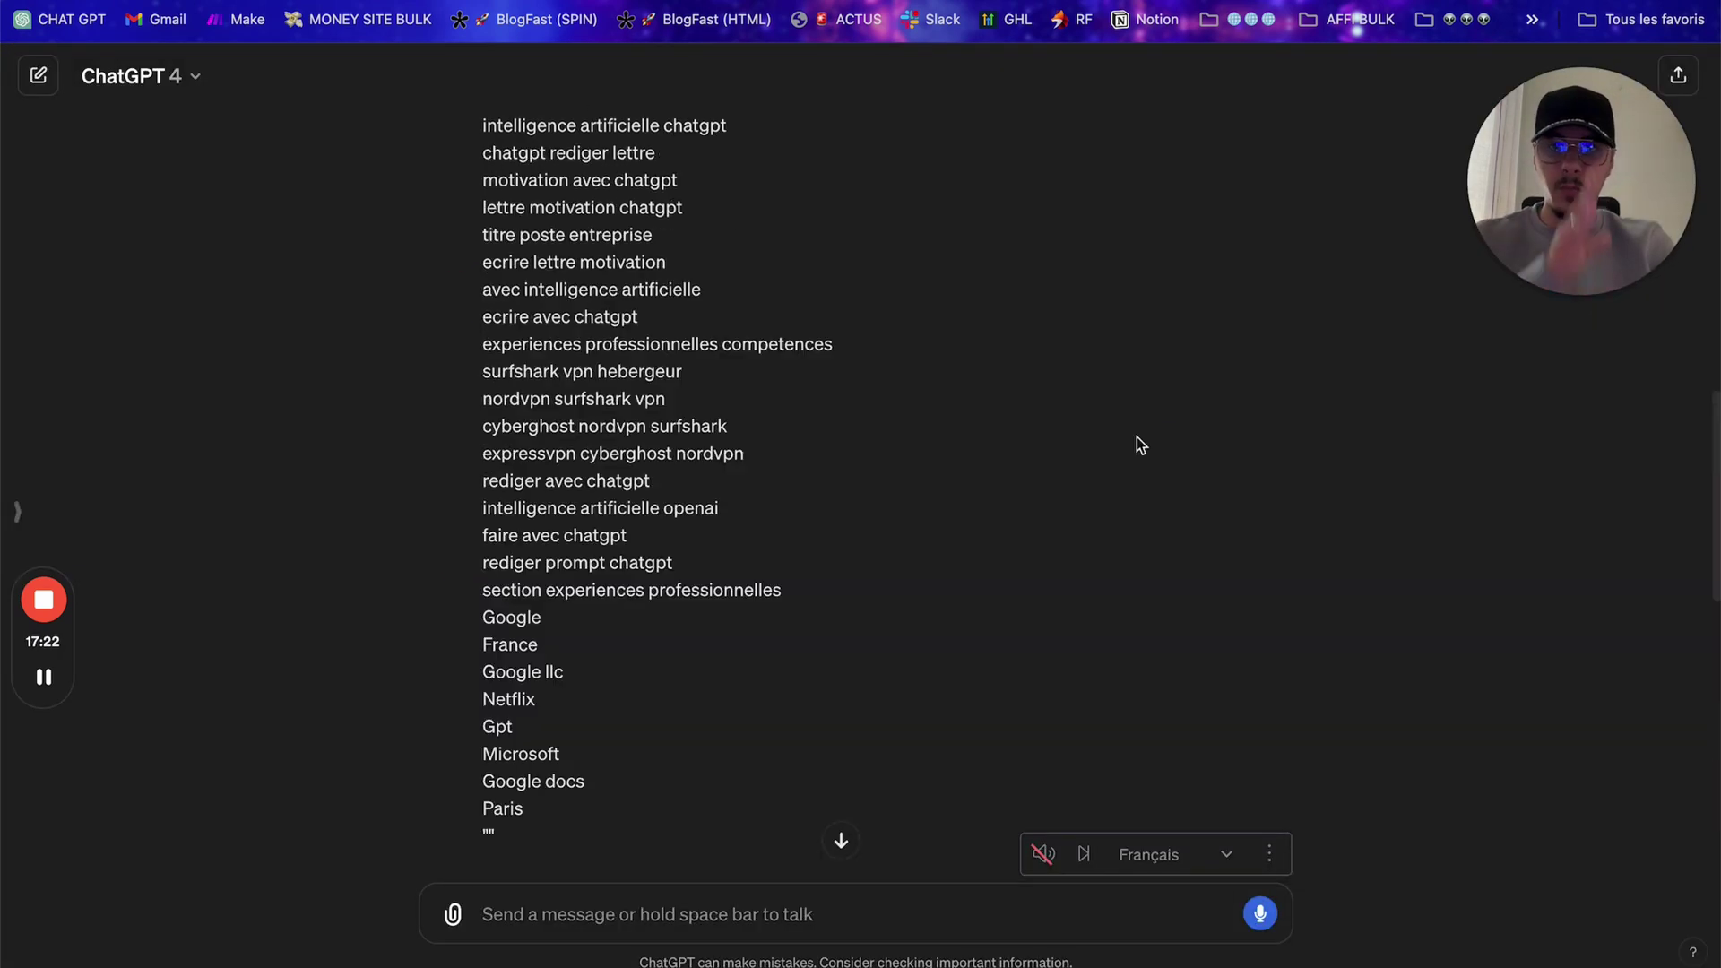
pyautogui.moveTo(484, 164); pyautogui.dragTo(1079, 305)
pyautogui.scroll(-15, 748, 462)
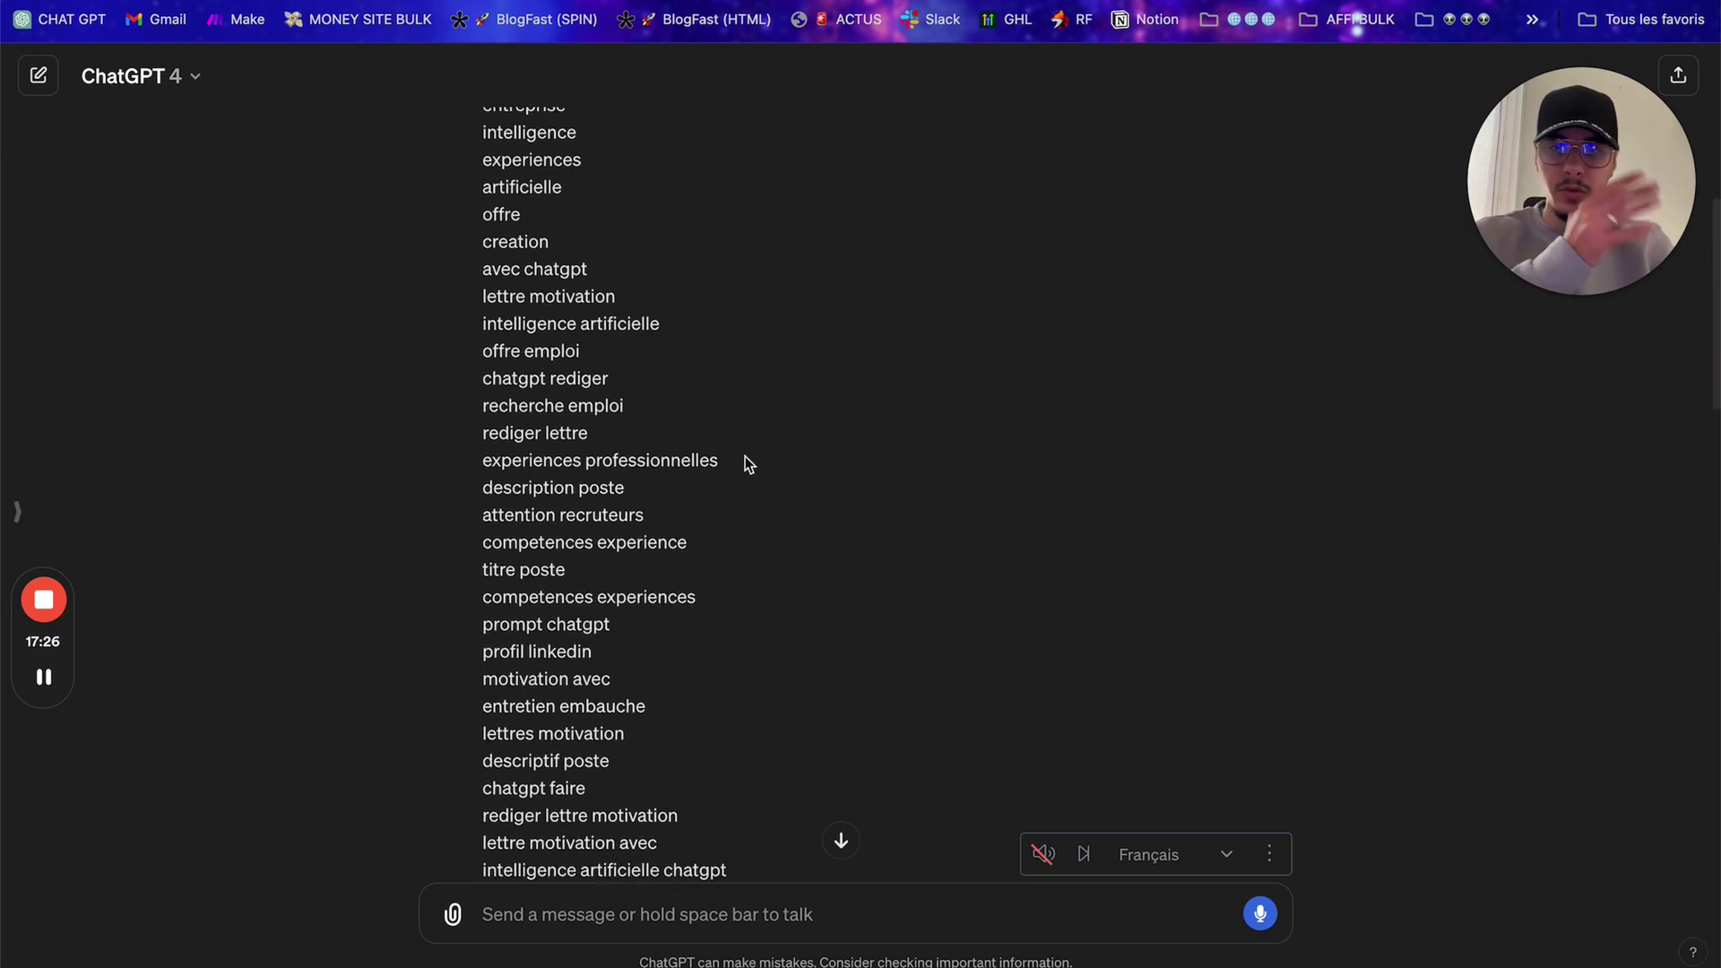
pyautogui.scroll(-15, 684, 526)
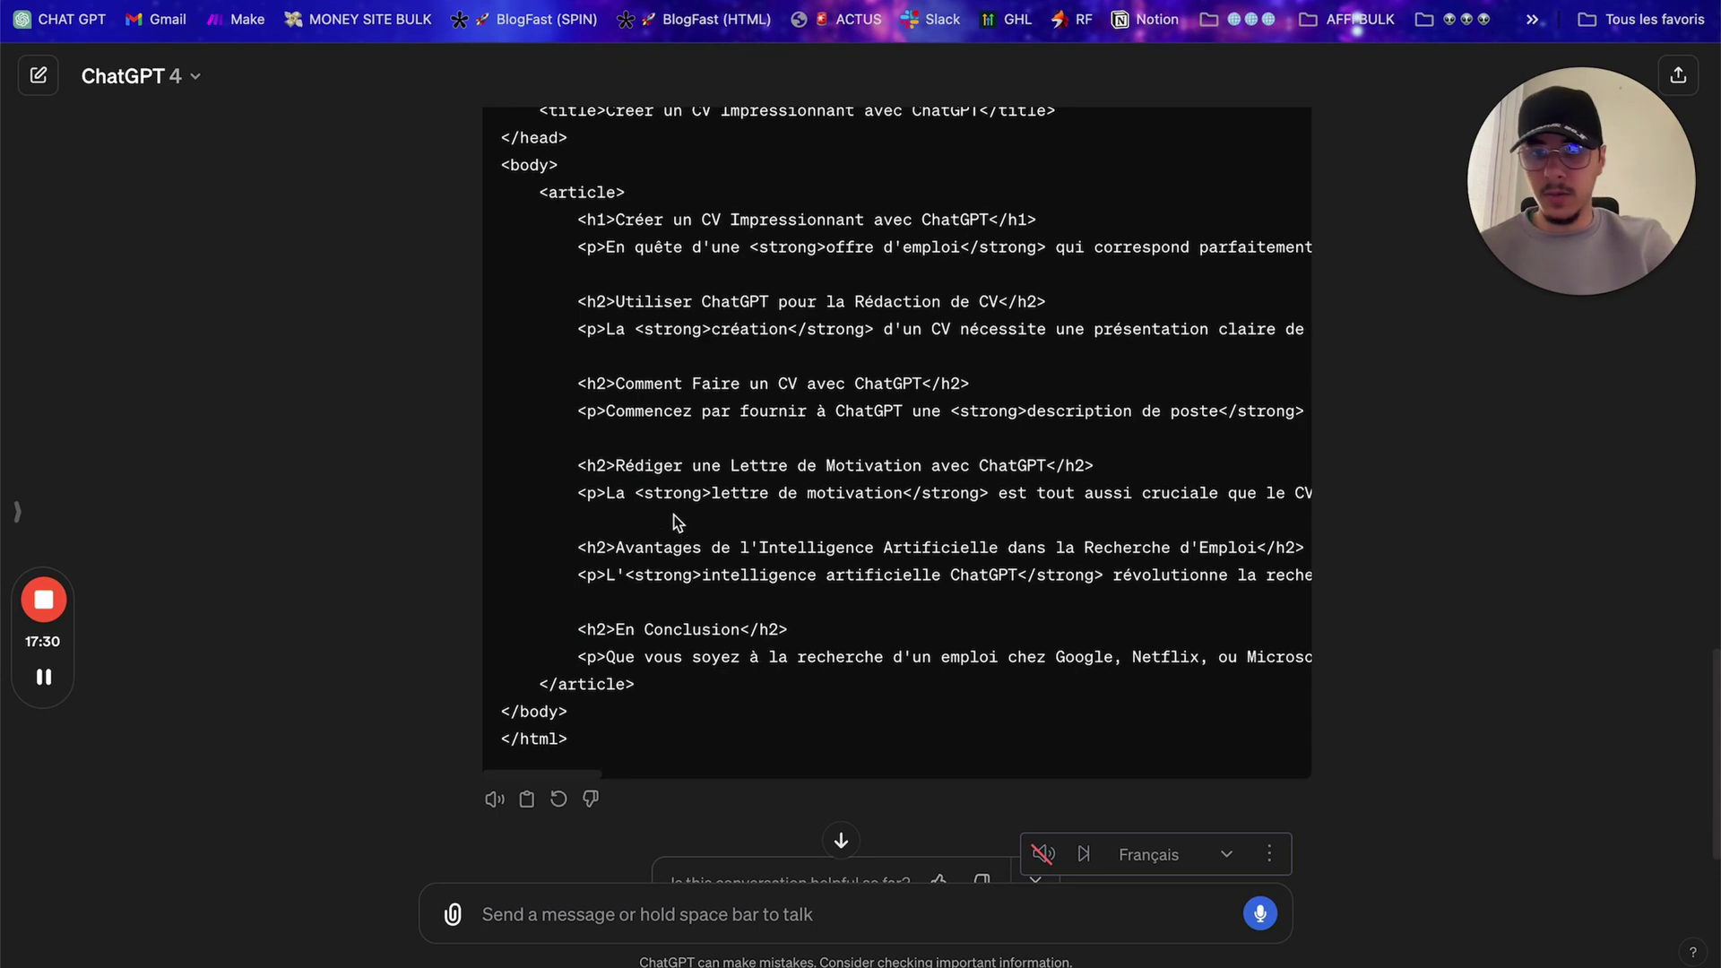
pyautogui.scroll(20, 678, 518)
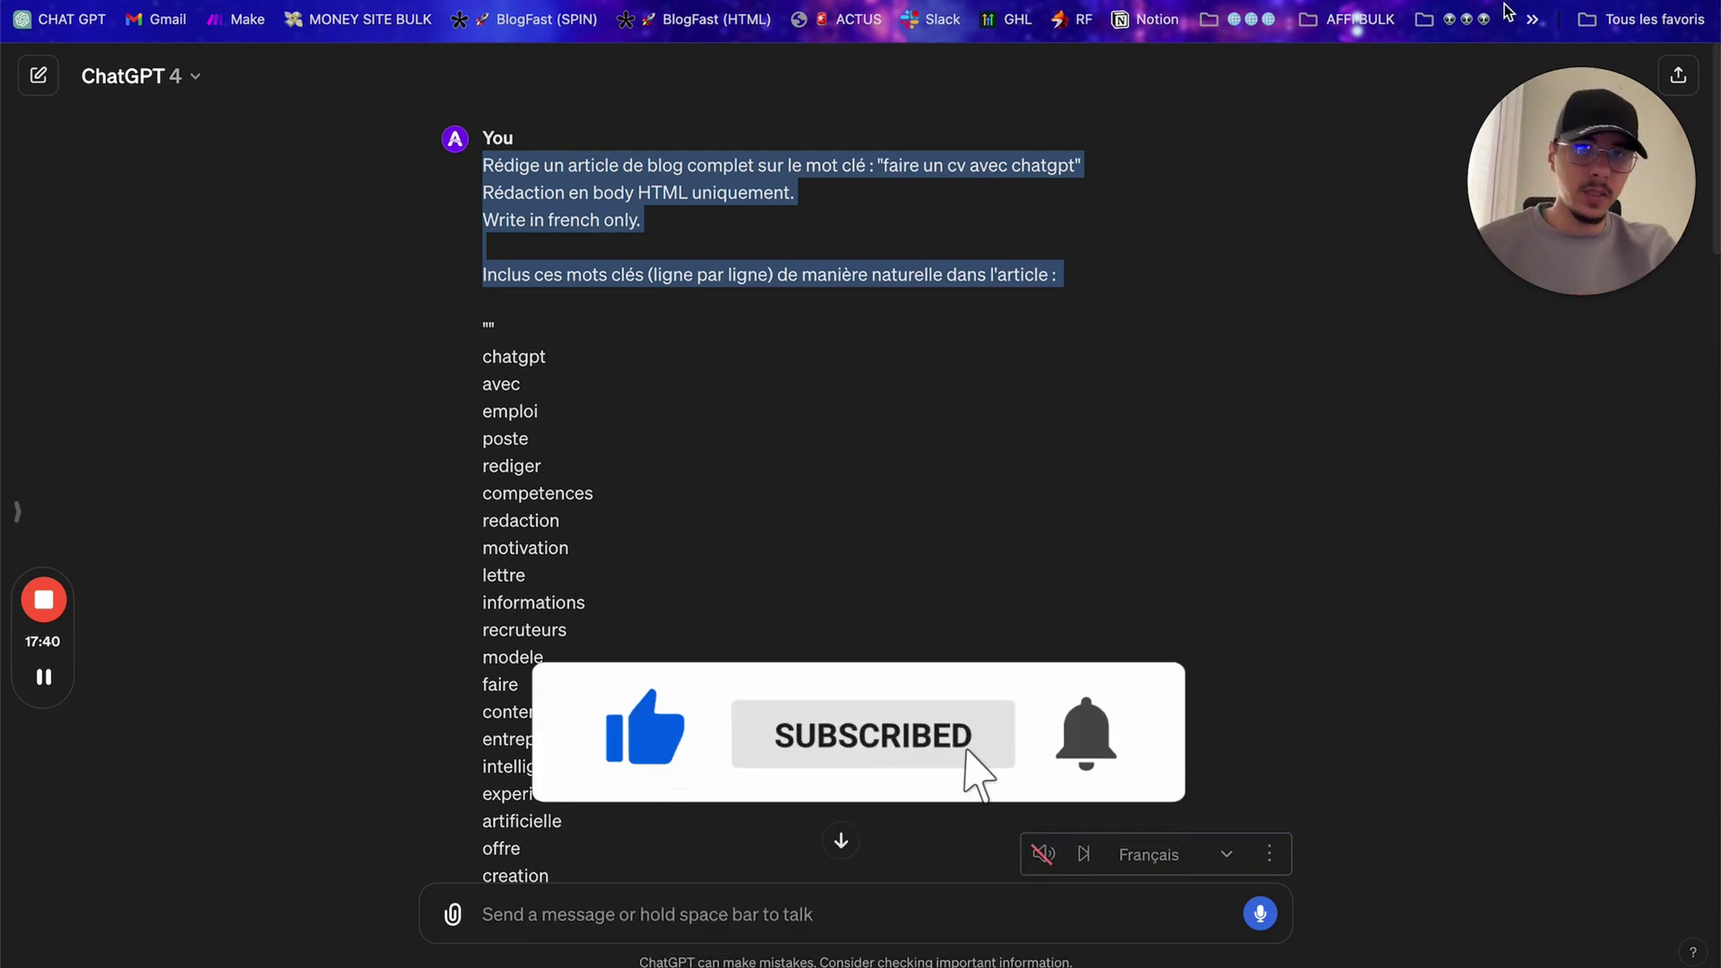
# Step: Return to Yourtext.Guru and examine the chart for under-used keywords, along with the article text and its SOSEO and DSEO scores
pyautogui.hotkey('ctrl', 'Tab')
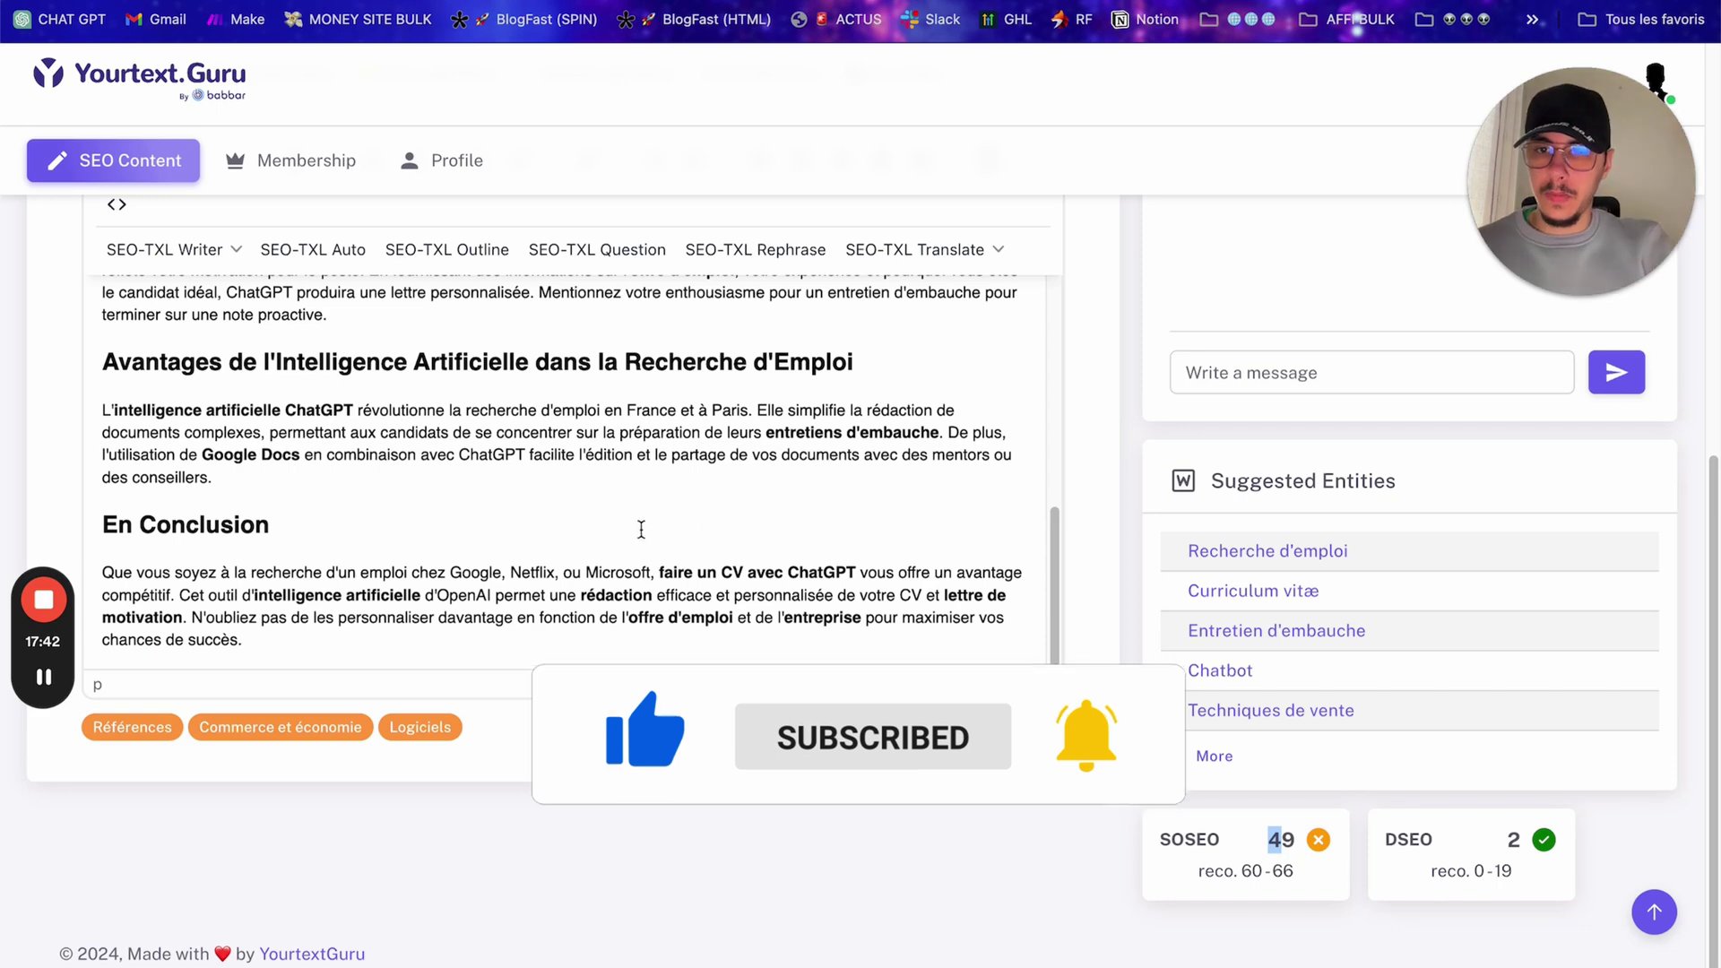
pyautogui.scroll(8, 641, 529)
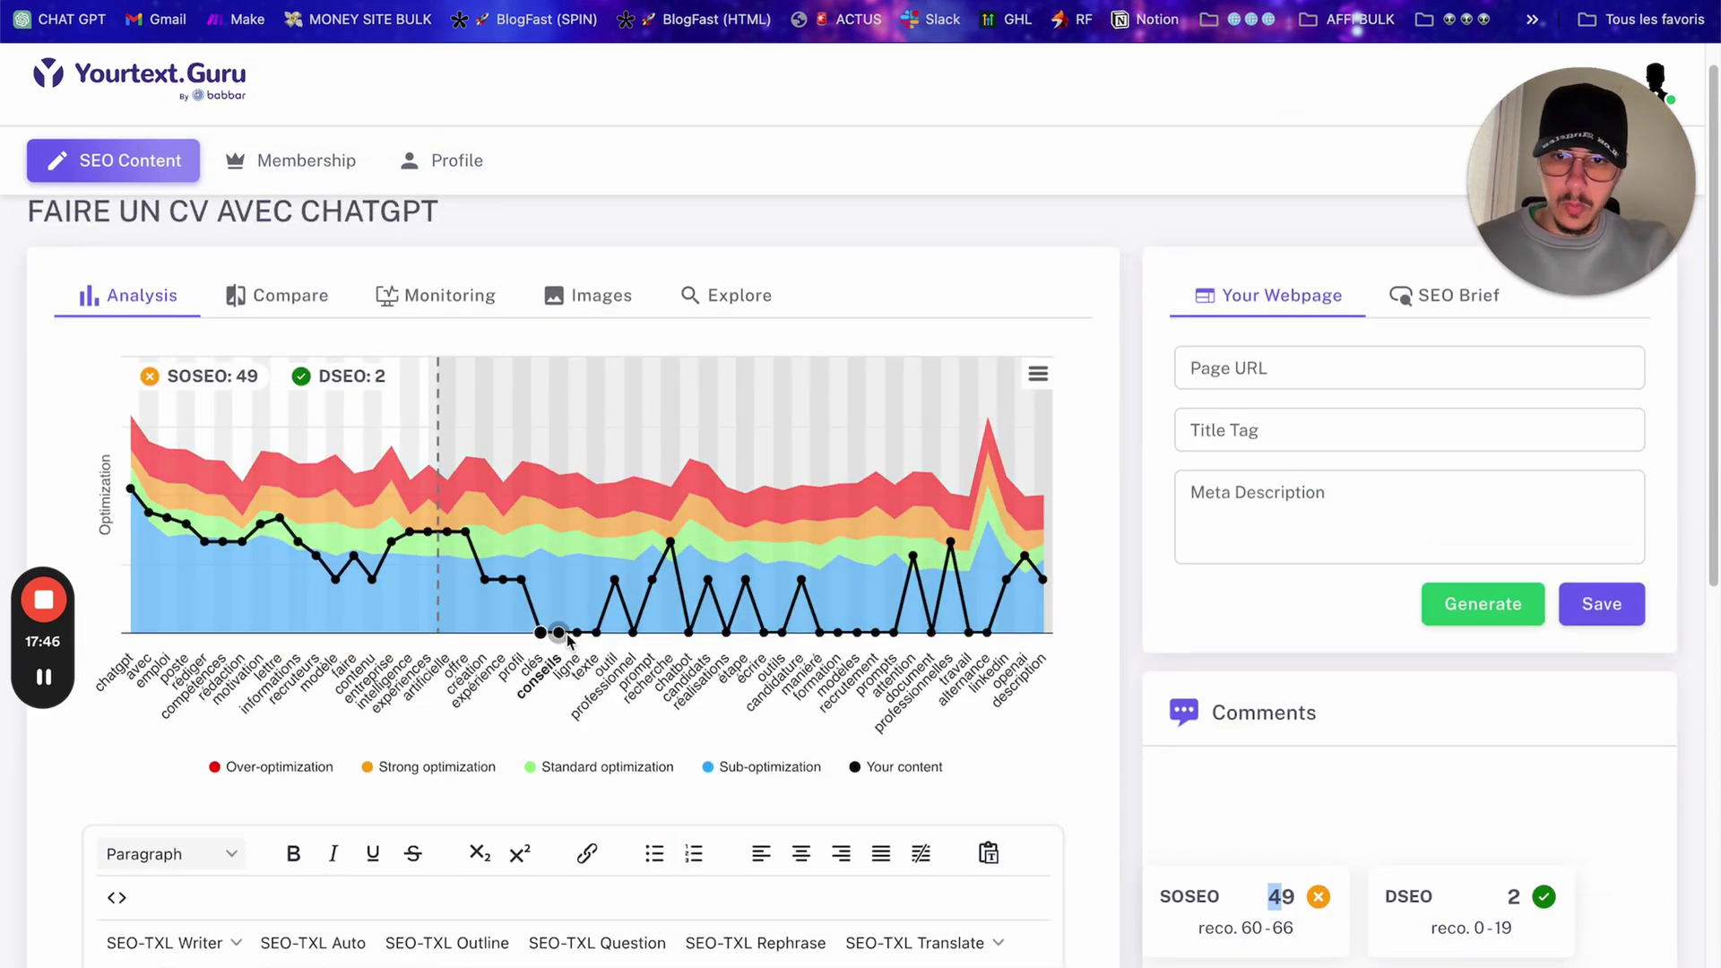
pyautogui.scroll(5, 578, 638)
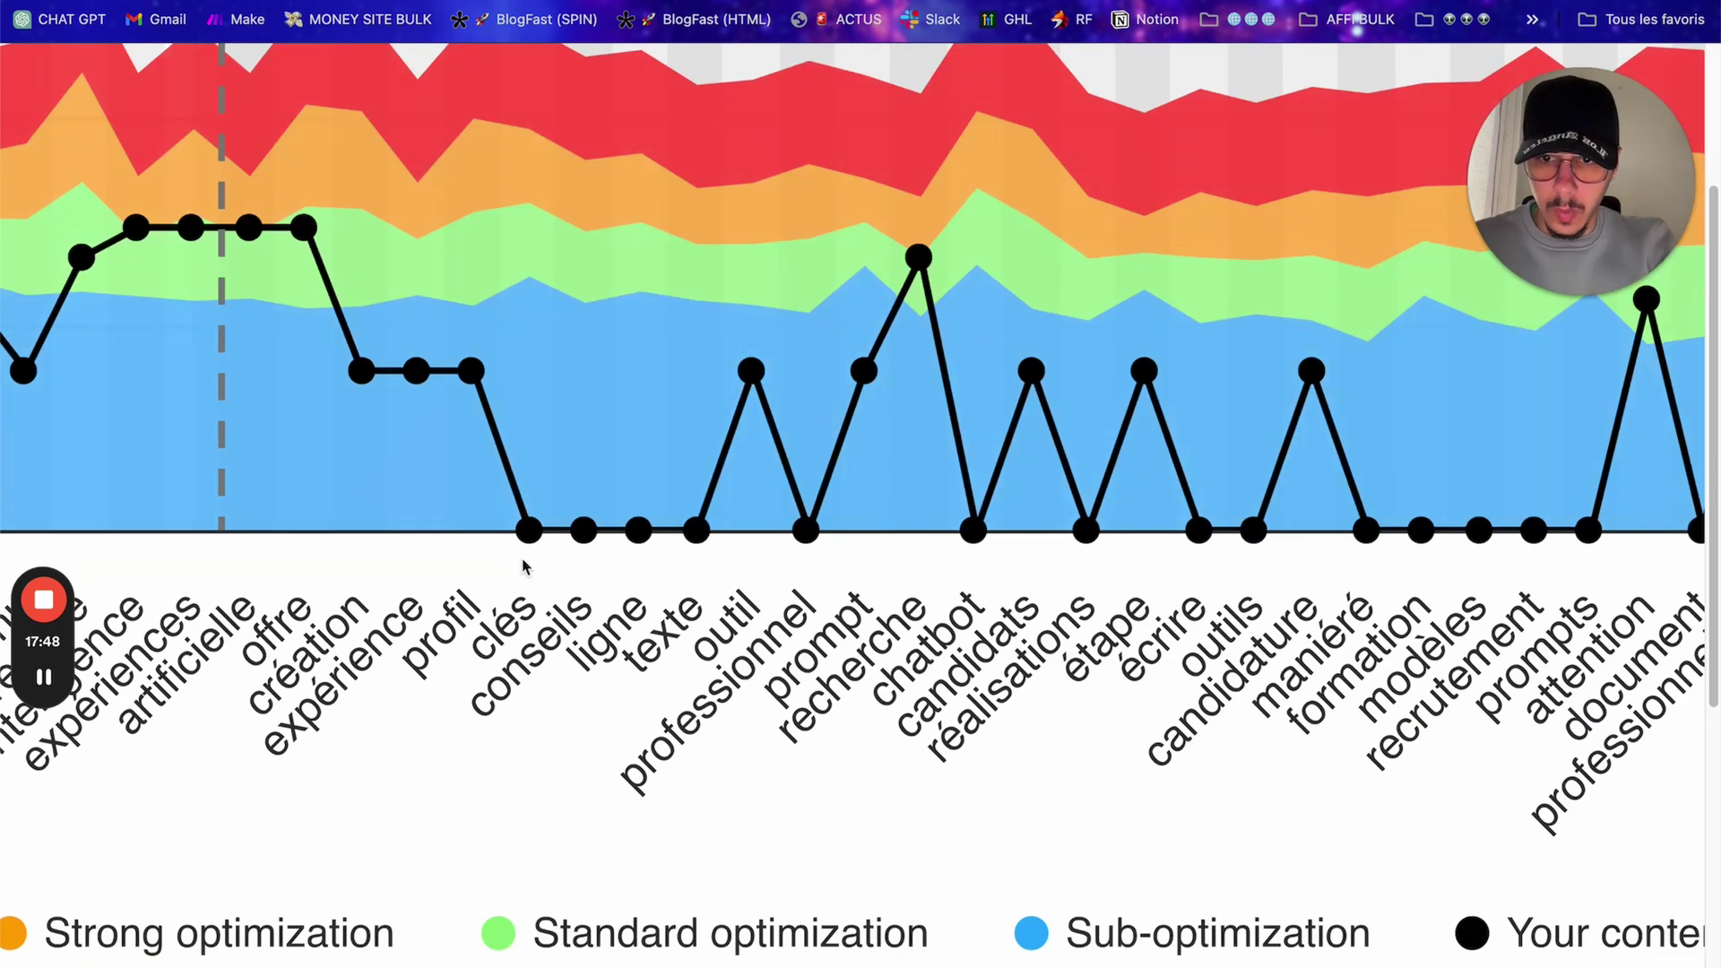
pyautogui.hscroll(5, 890, 592)
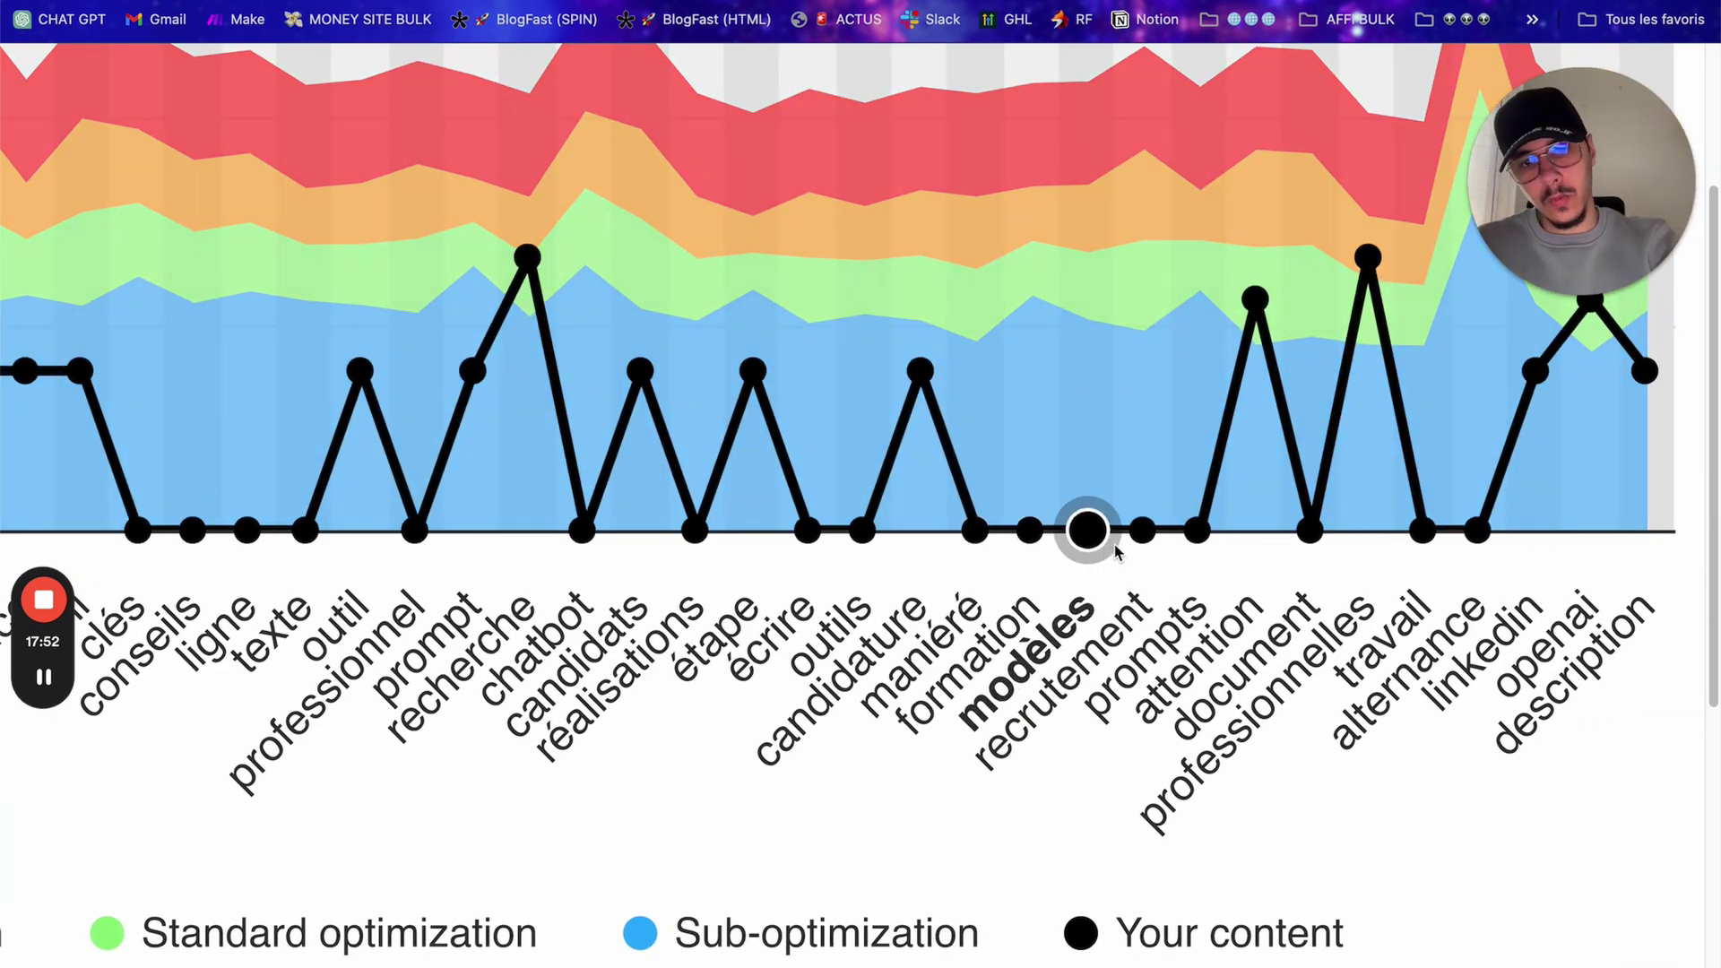
pyautogui.scroll(-5, 1147, 556)
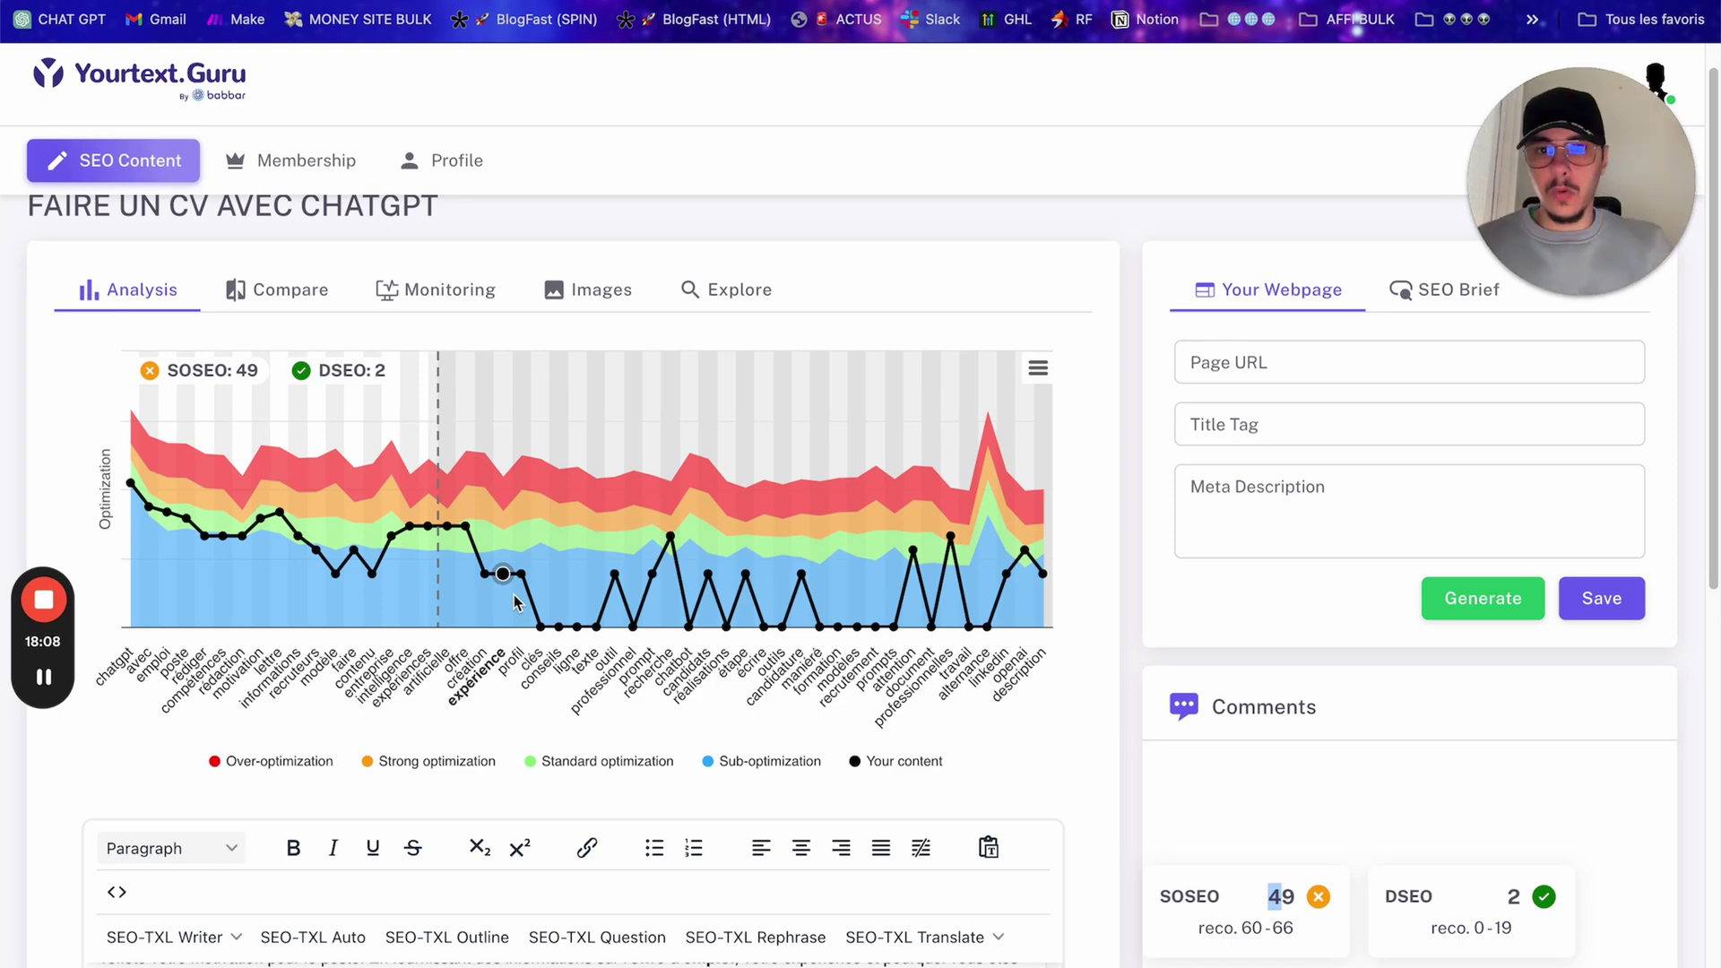
pyautogui.scroll(-8, 515, 602)
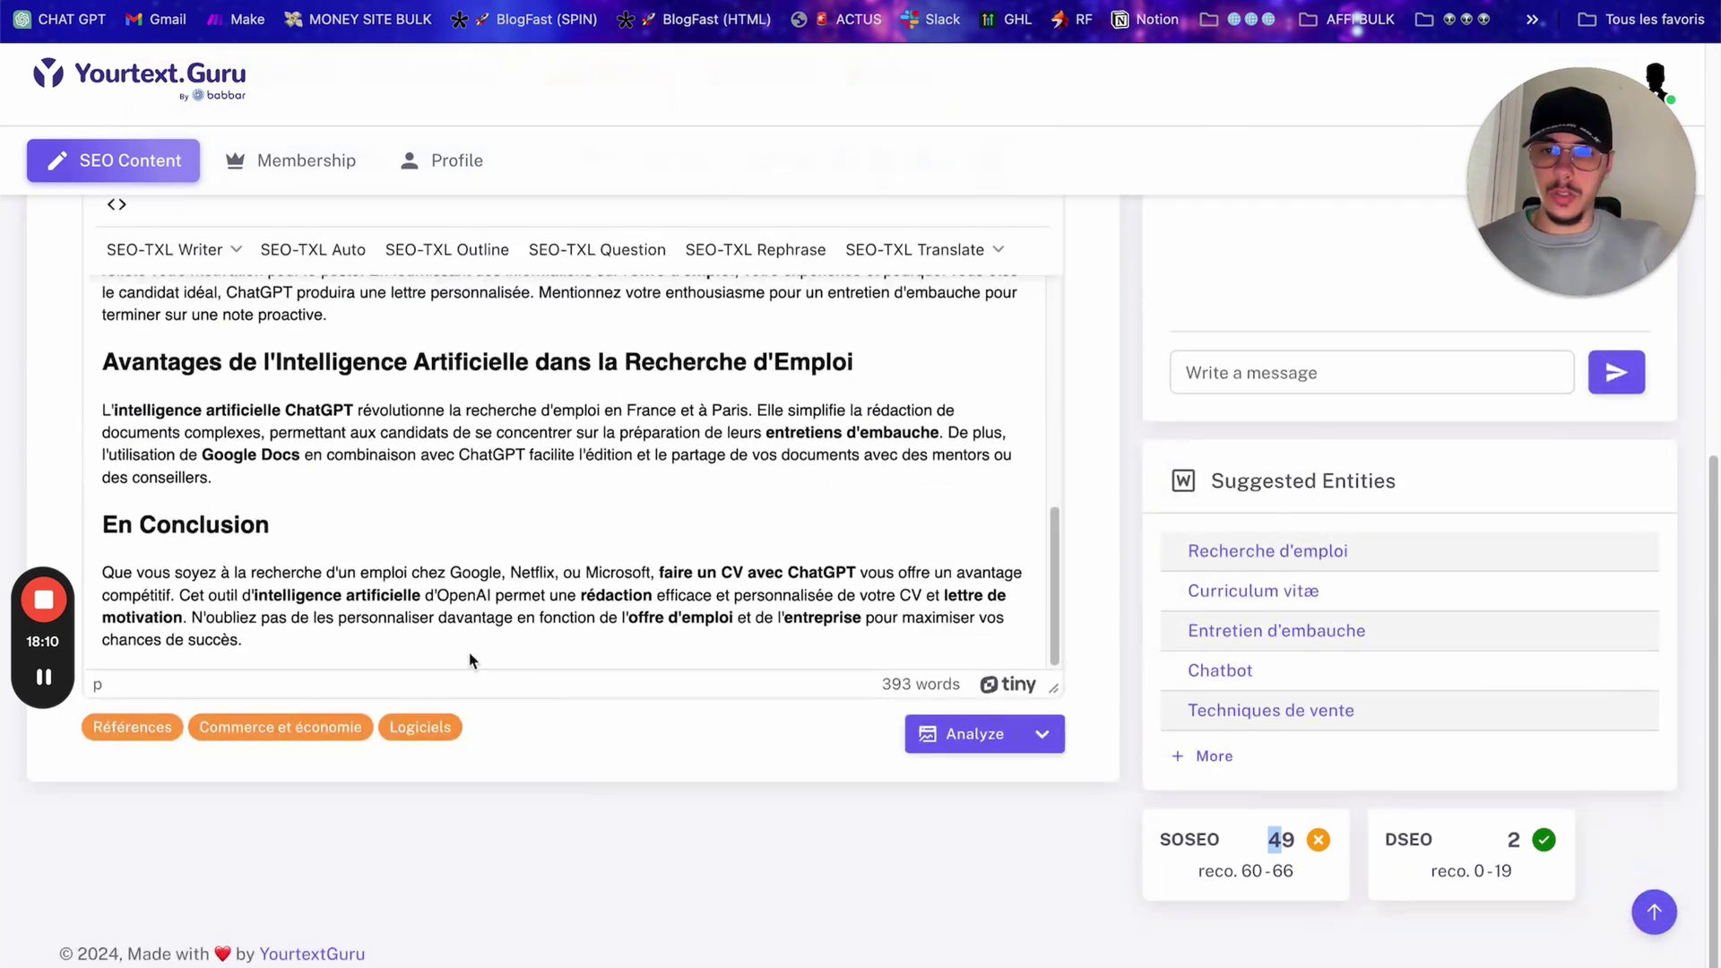
pyautogui.scroll(2, 224, 455)
pyautogui.scroll(7, 224, 455)
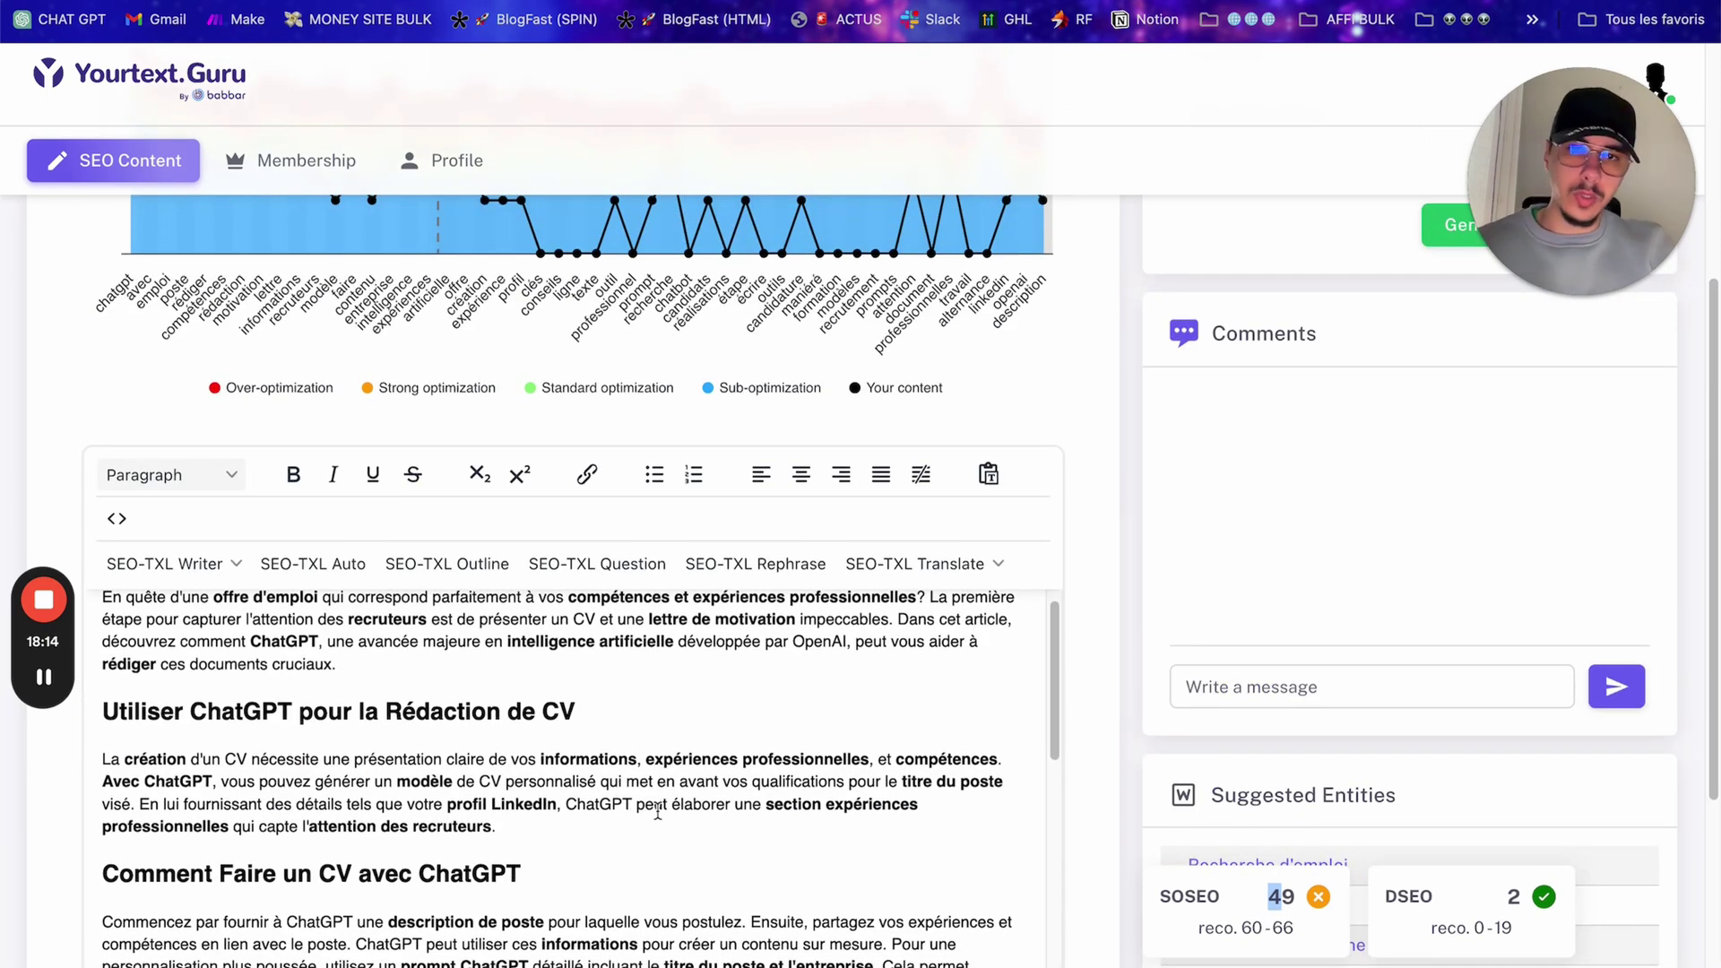
pyautogui.scroll(5, 1072, 652)
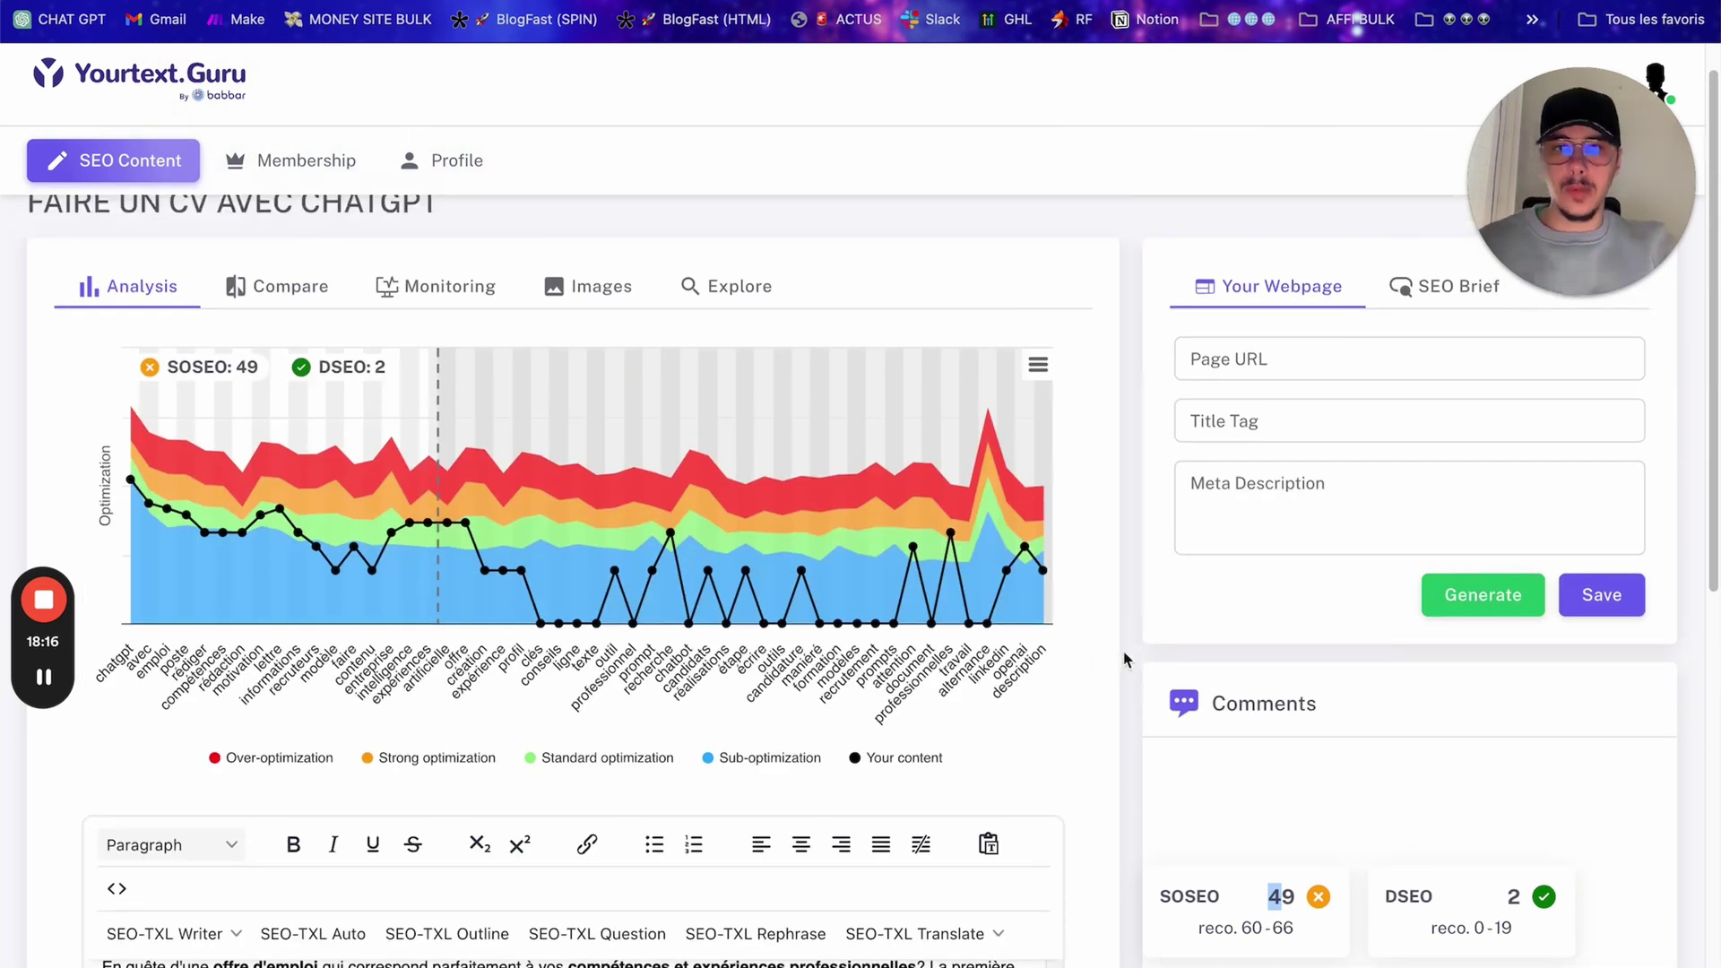
pyautogui.scroll(1, 1121, 642)
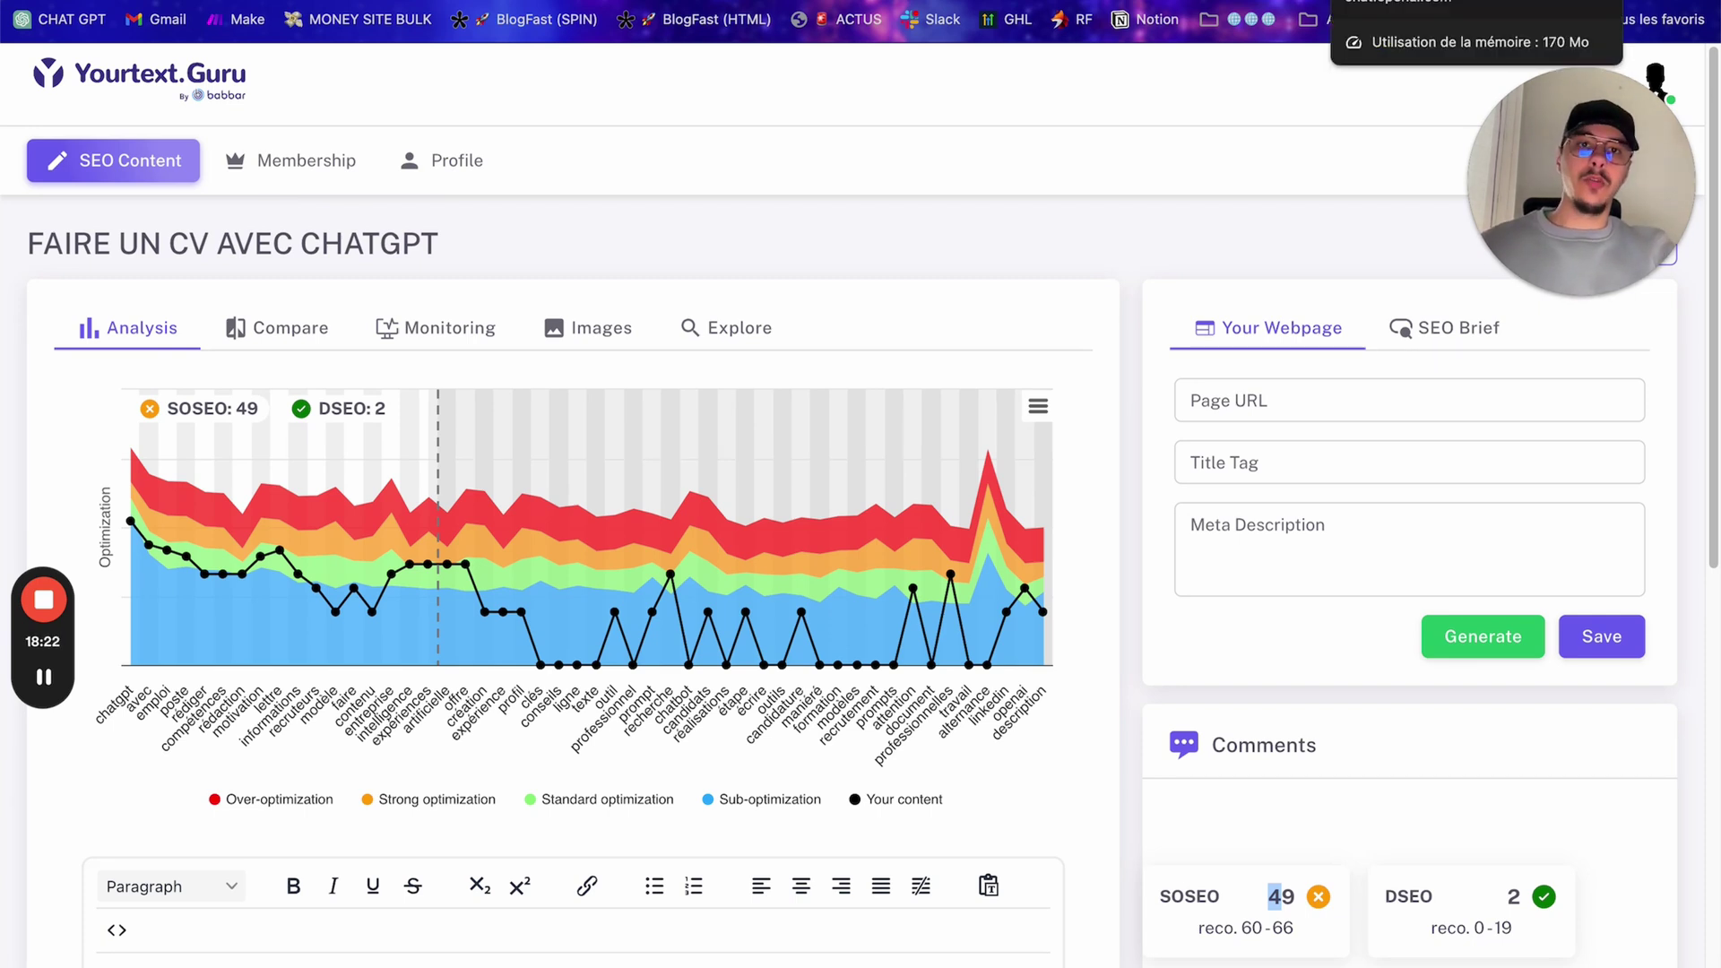
# Step: Compare the plain ChatGPT prompt with the keyword-based prompt, then return to the Yourtext.Guru analysis
pyautogui.hotkey('ctrl', 'Tab')
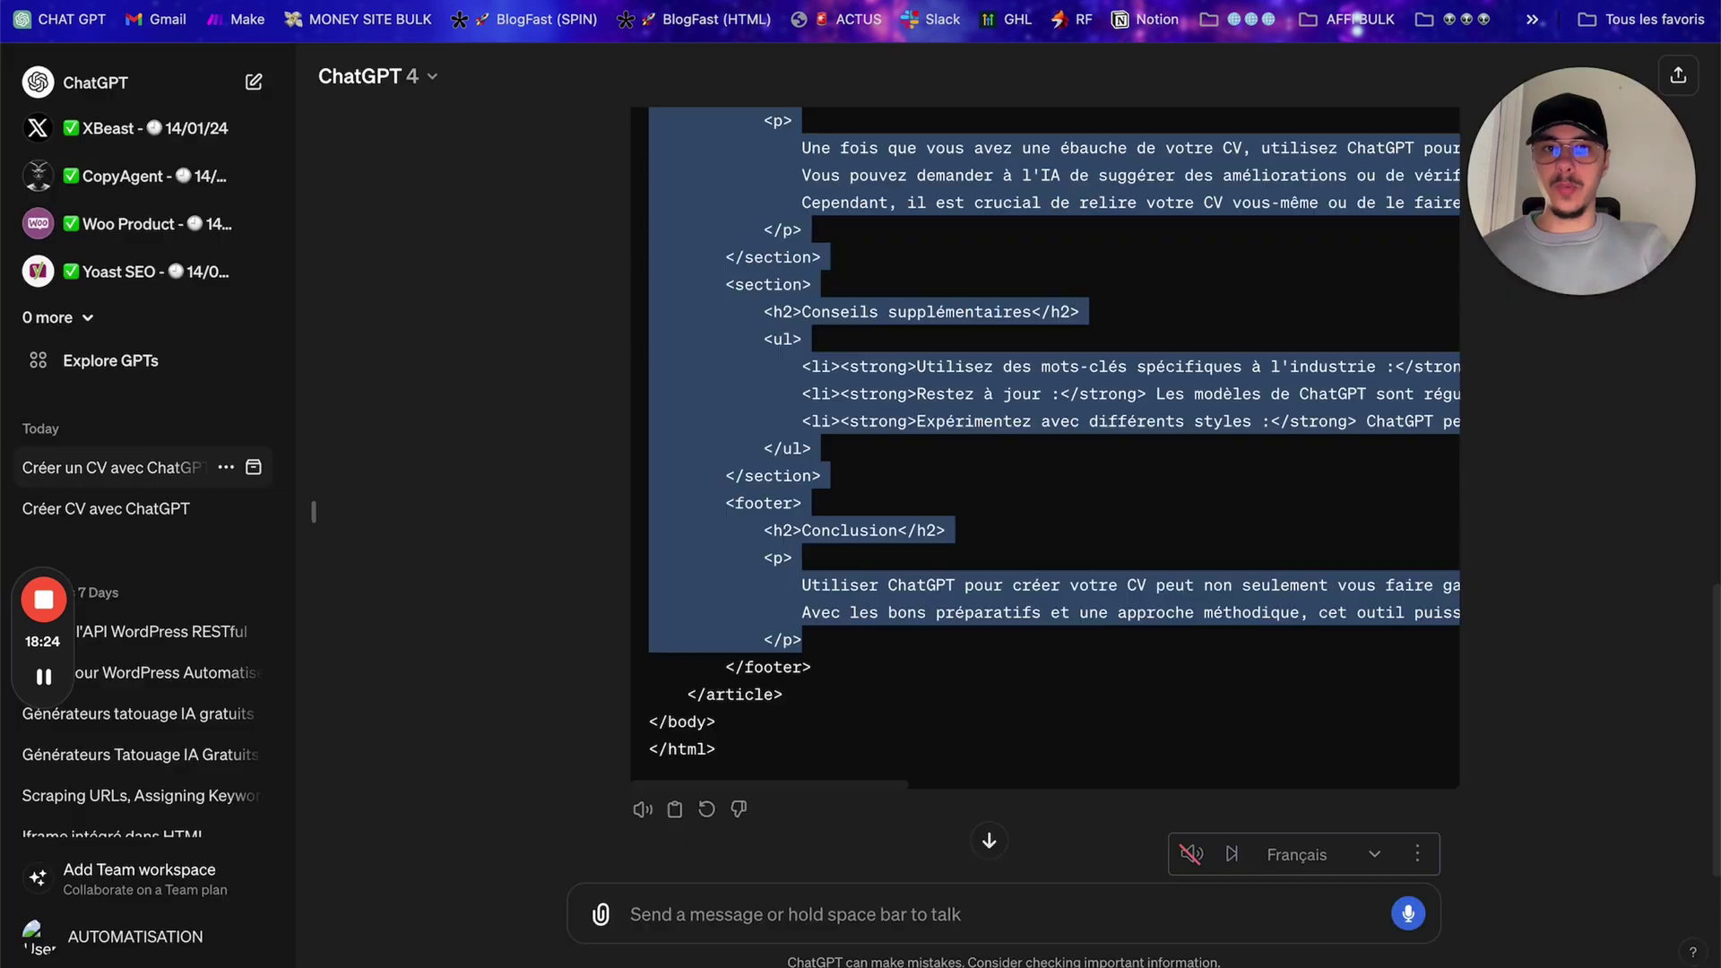
pyautogui.scroll(15, 1071, 358)
pyautogui.moveTo(625, 165); pyautogui.dragTo(789, 221)
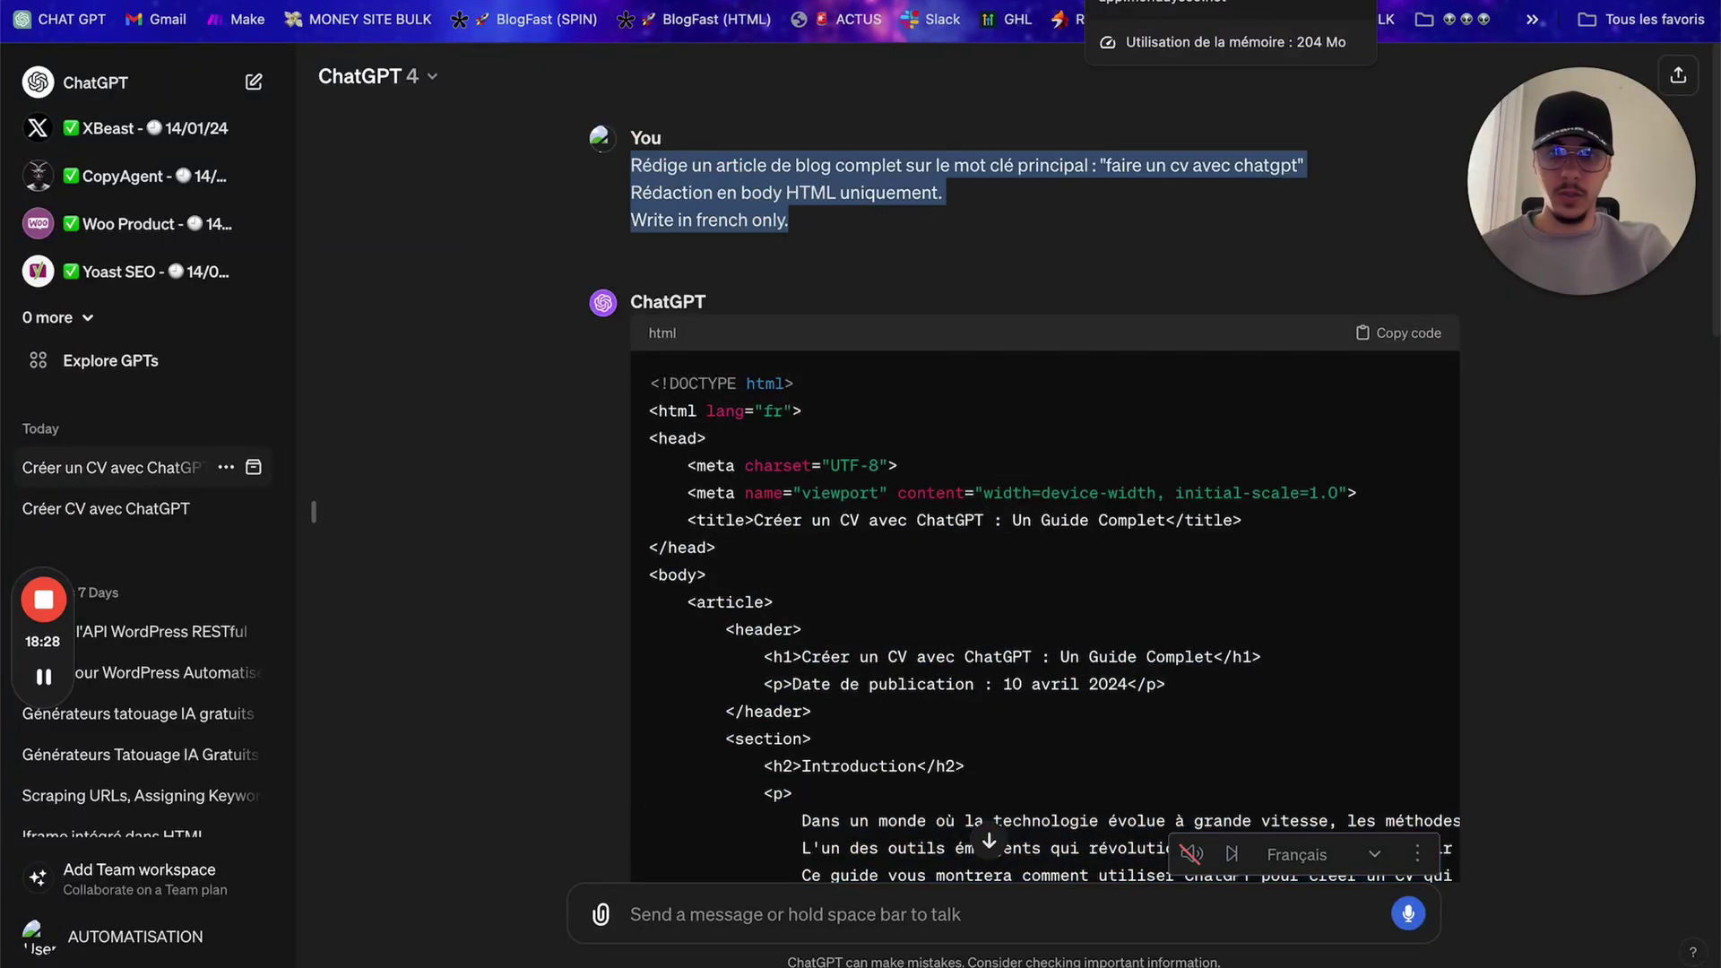
pyautogui.hotkey('ctrl', 'Tab')
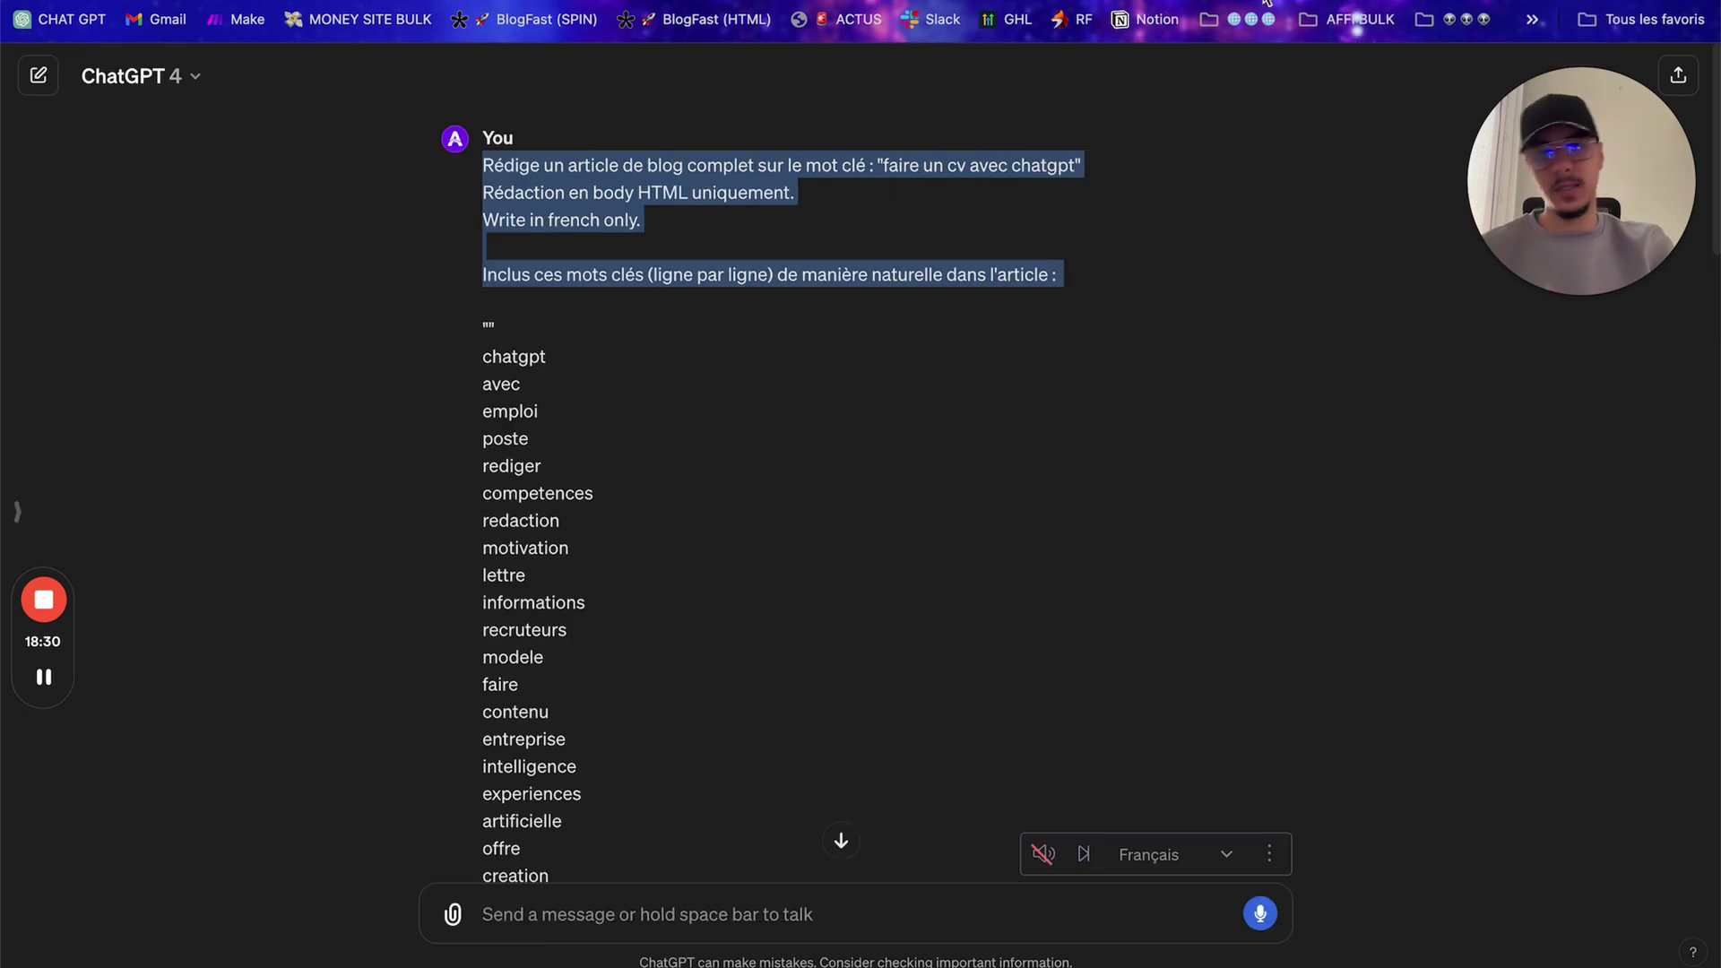
pyautogui.hotkey('ctrl', 'shift', 'Tab')
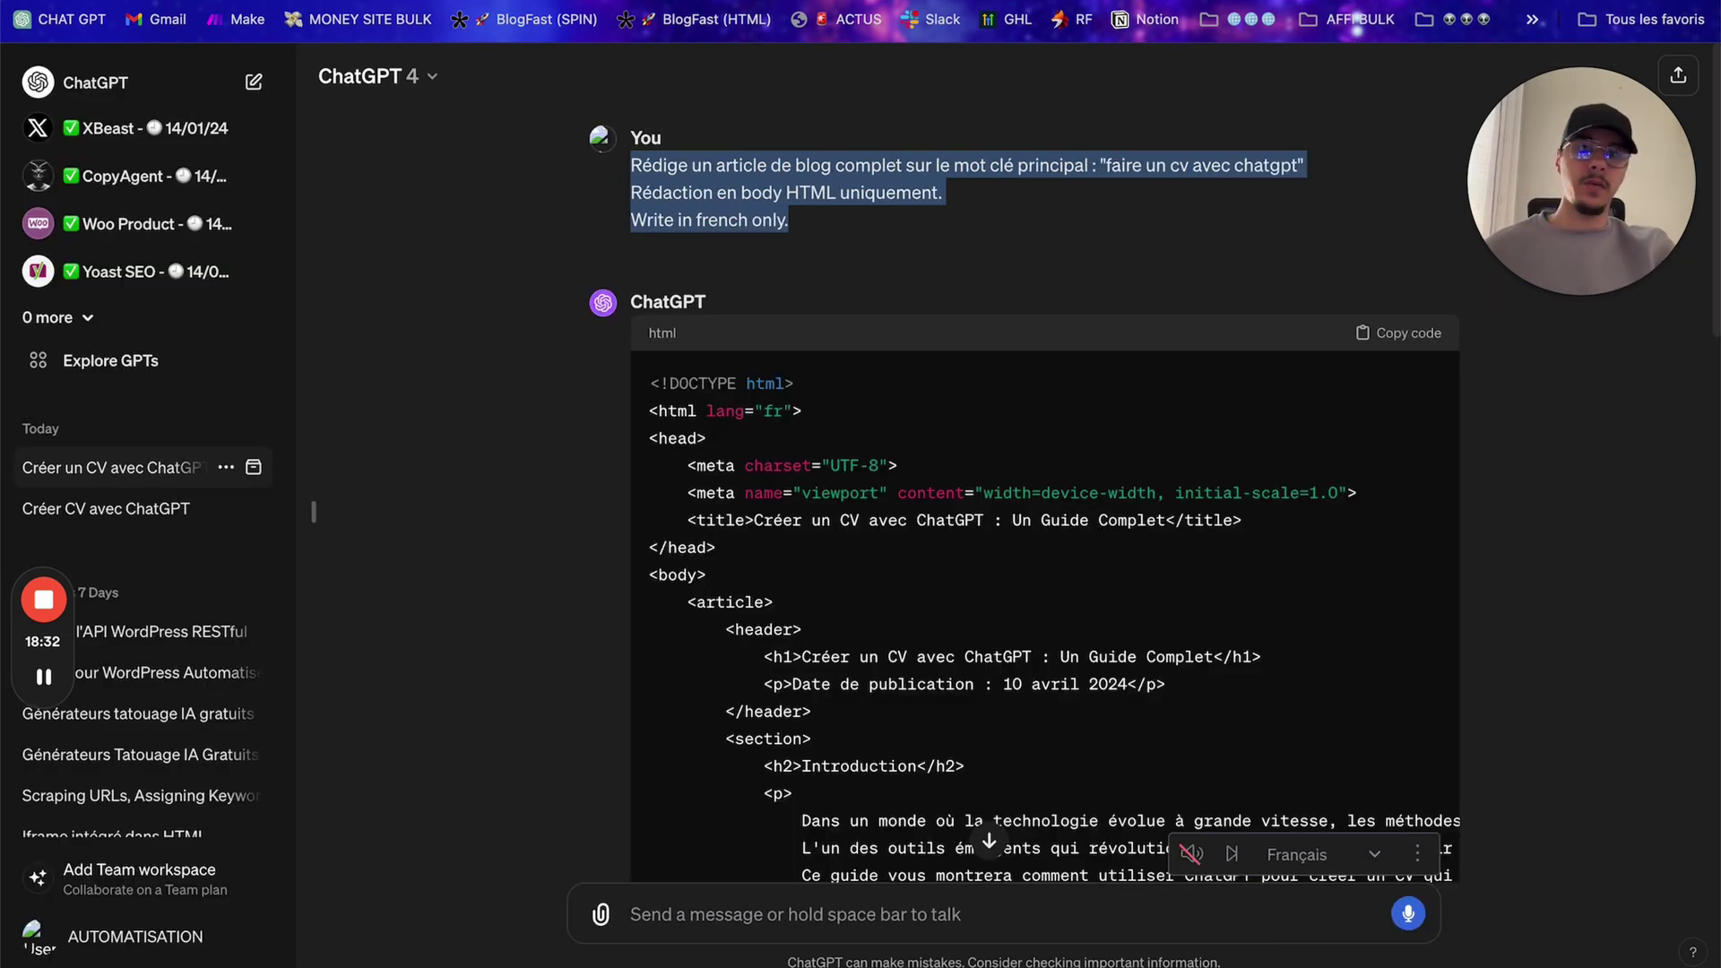
pyautogui.hotkey('ctrl', 'shift', 'Tab')
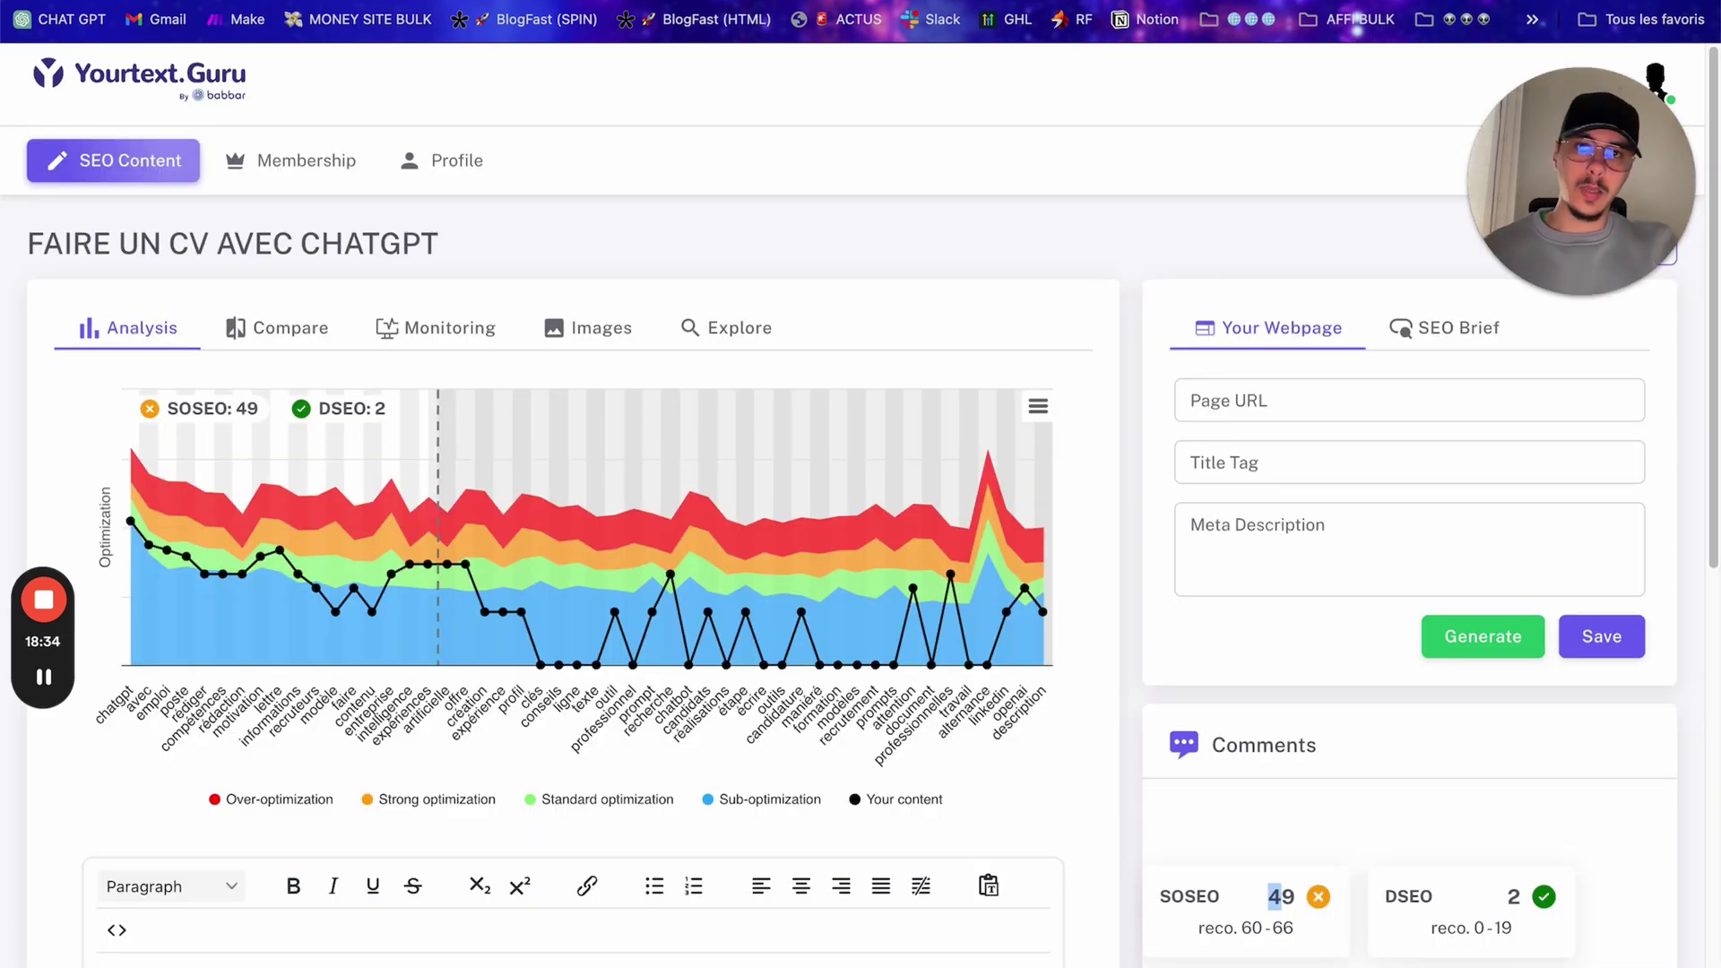